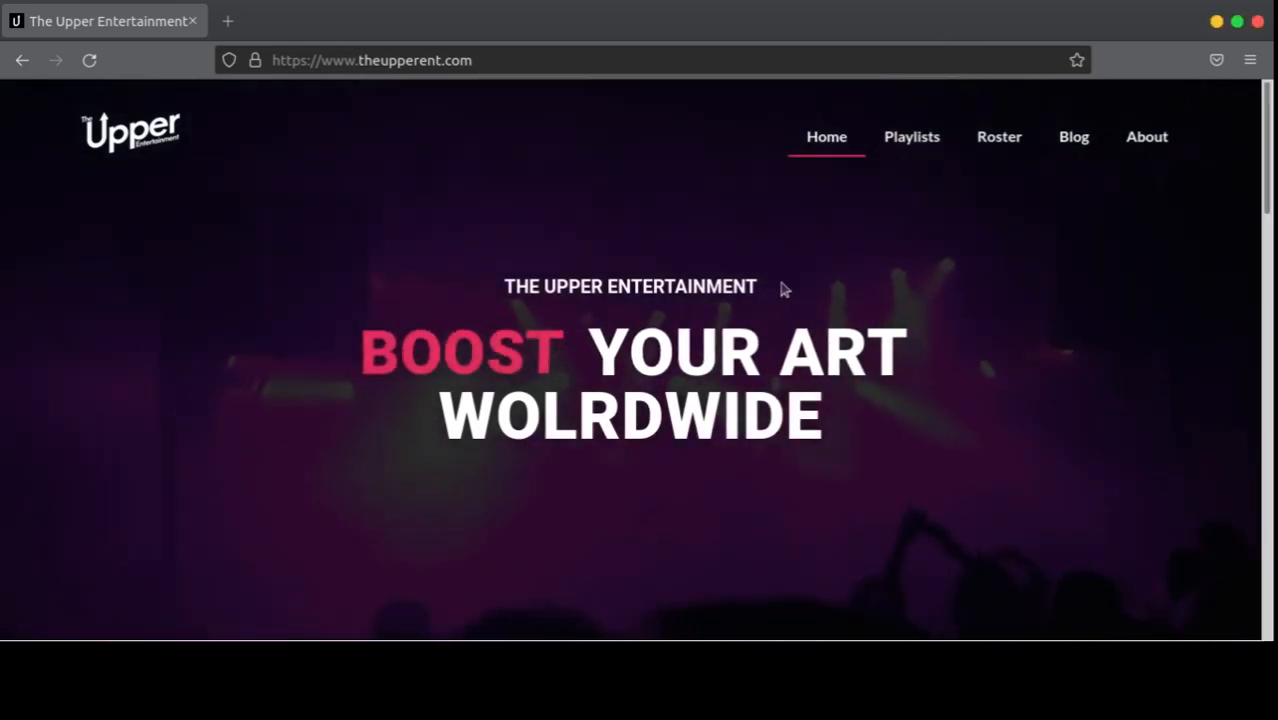
Step: Go to the site's /wp-admin address and log in to the admin dashboard
scroll(780, 290, down, 15)
scroll(670, 326, up, 10)
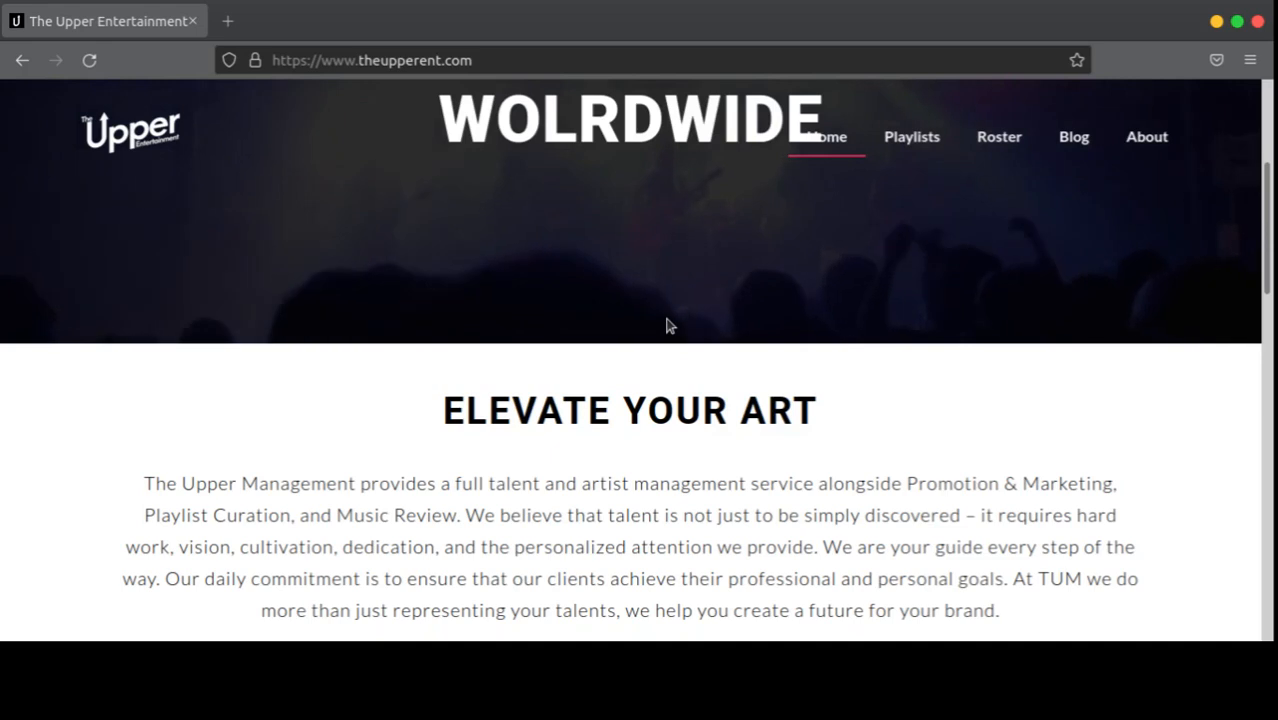
scroll(668, 320, up, 5)
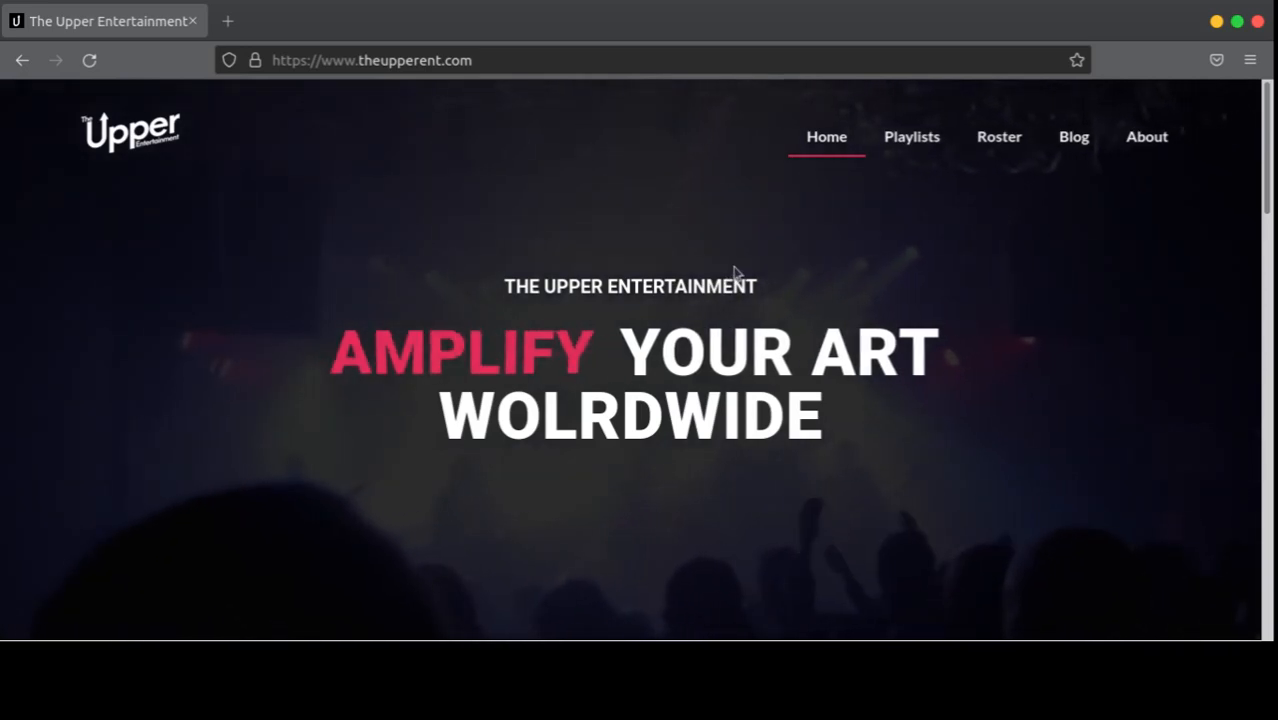
scroll(735, 272, down, 10)
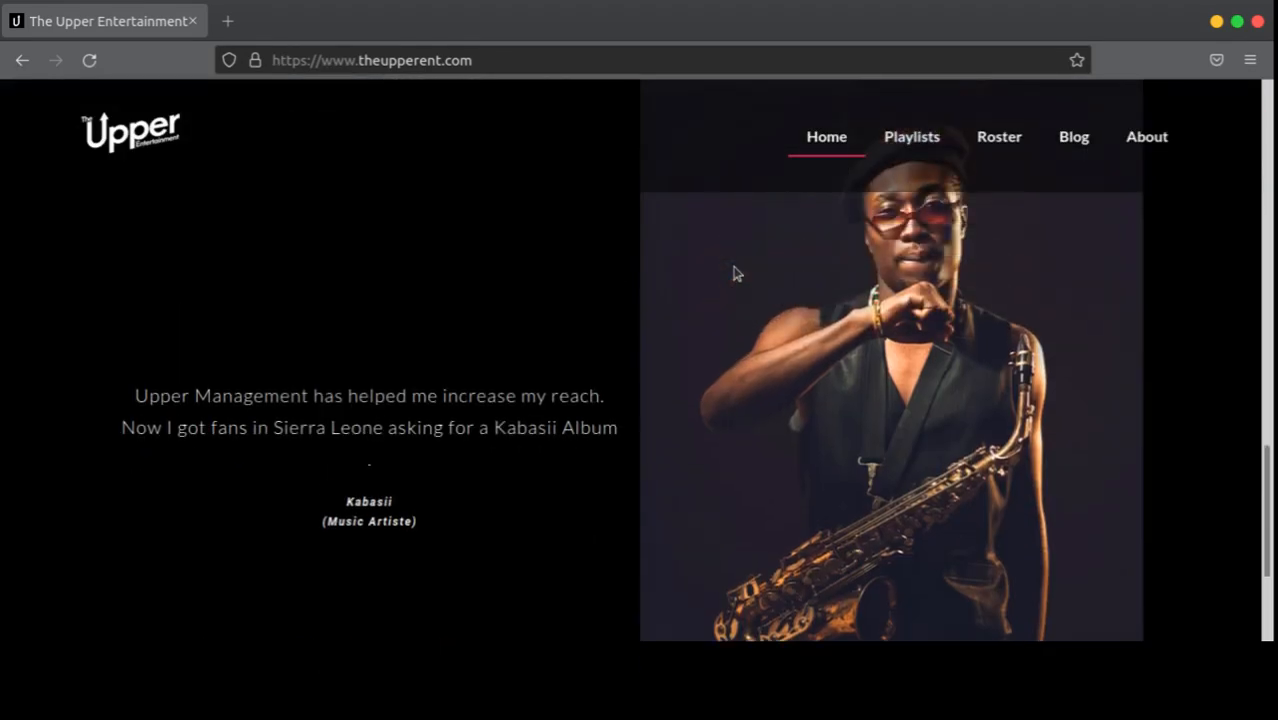
scroll(735, 272, down, 3)
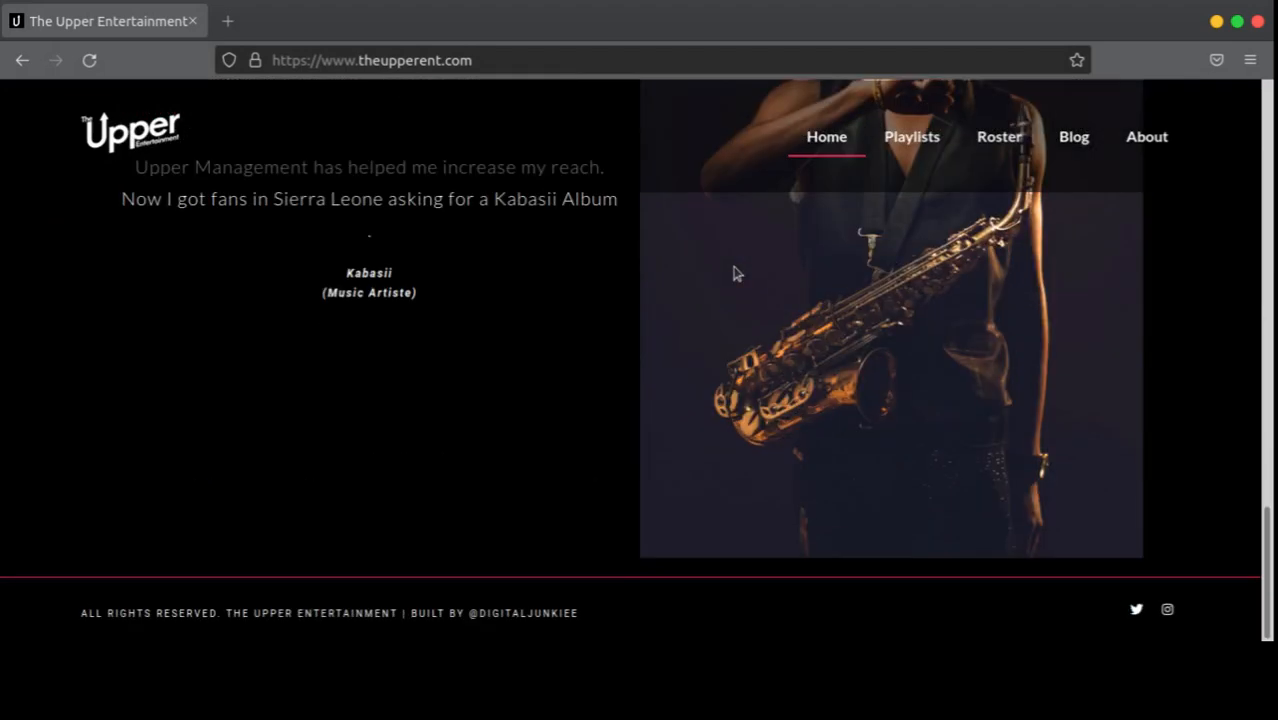
scroll(735, 272, up, 15)
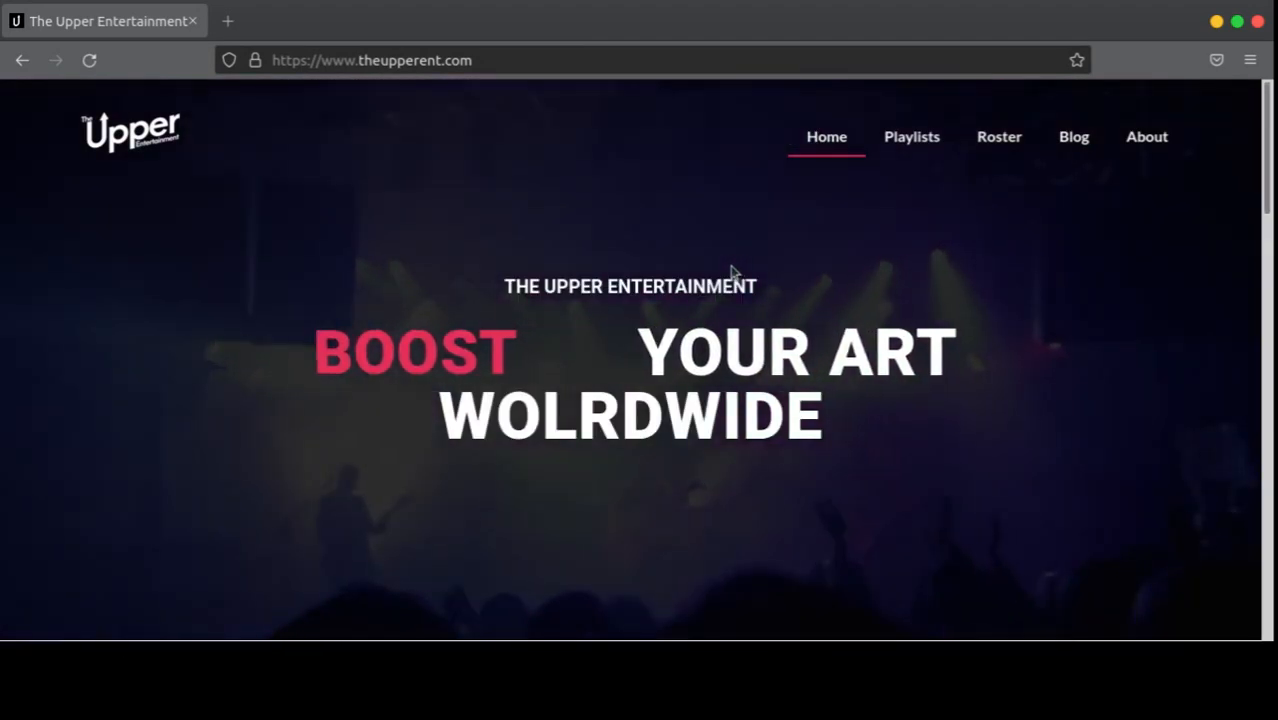
click(570, 62)
click(574, 59)
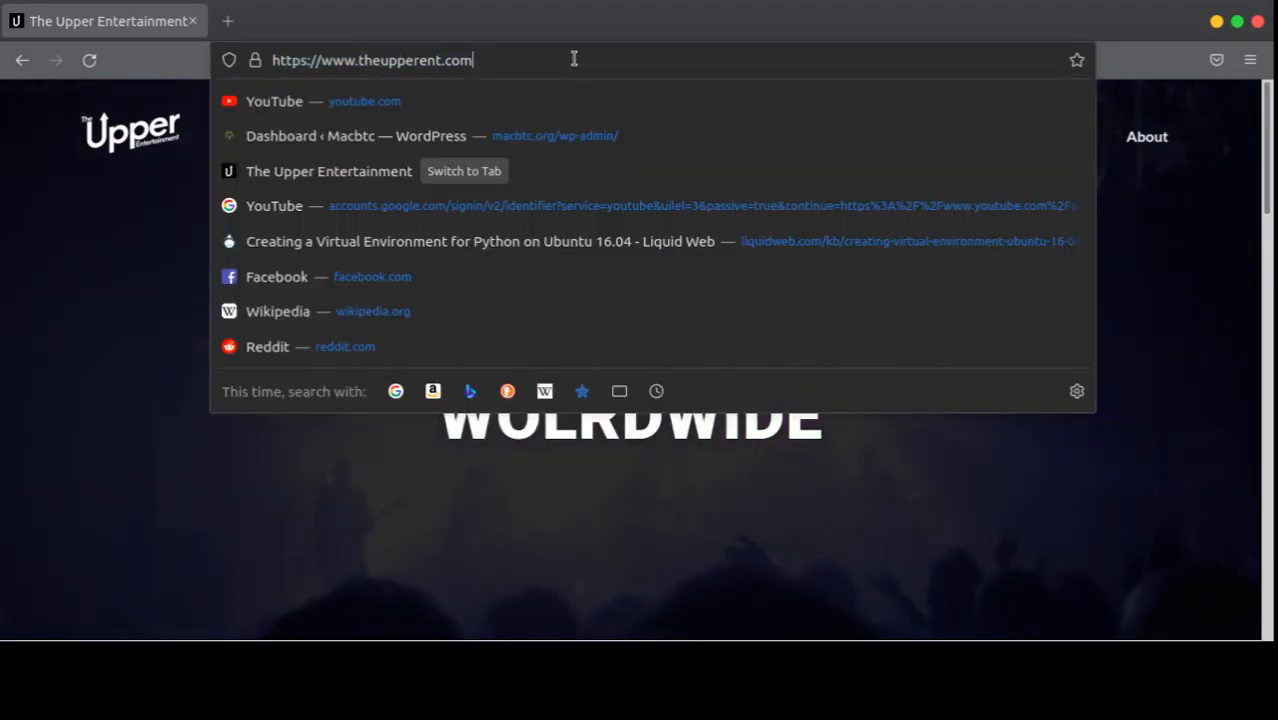
text(/wp-admin/)
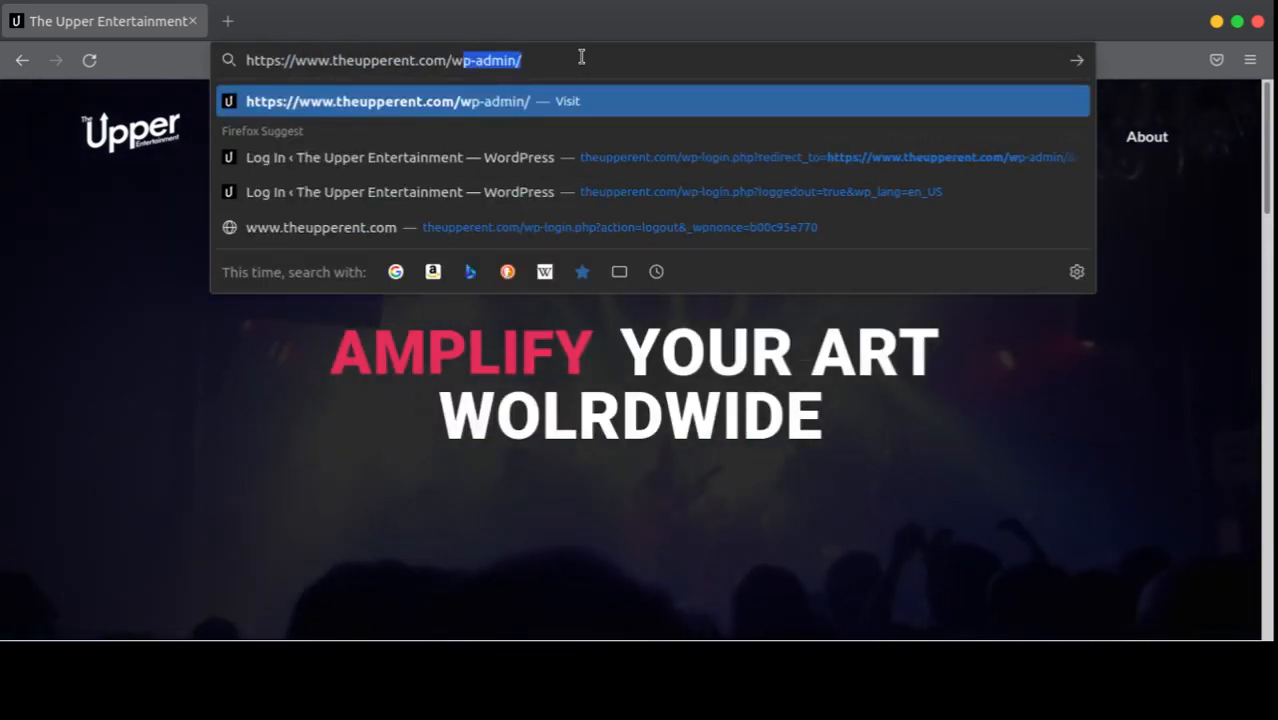
key(End)
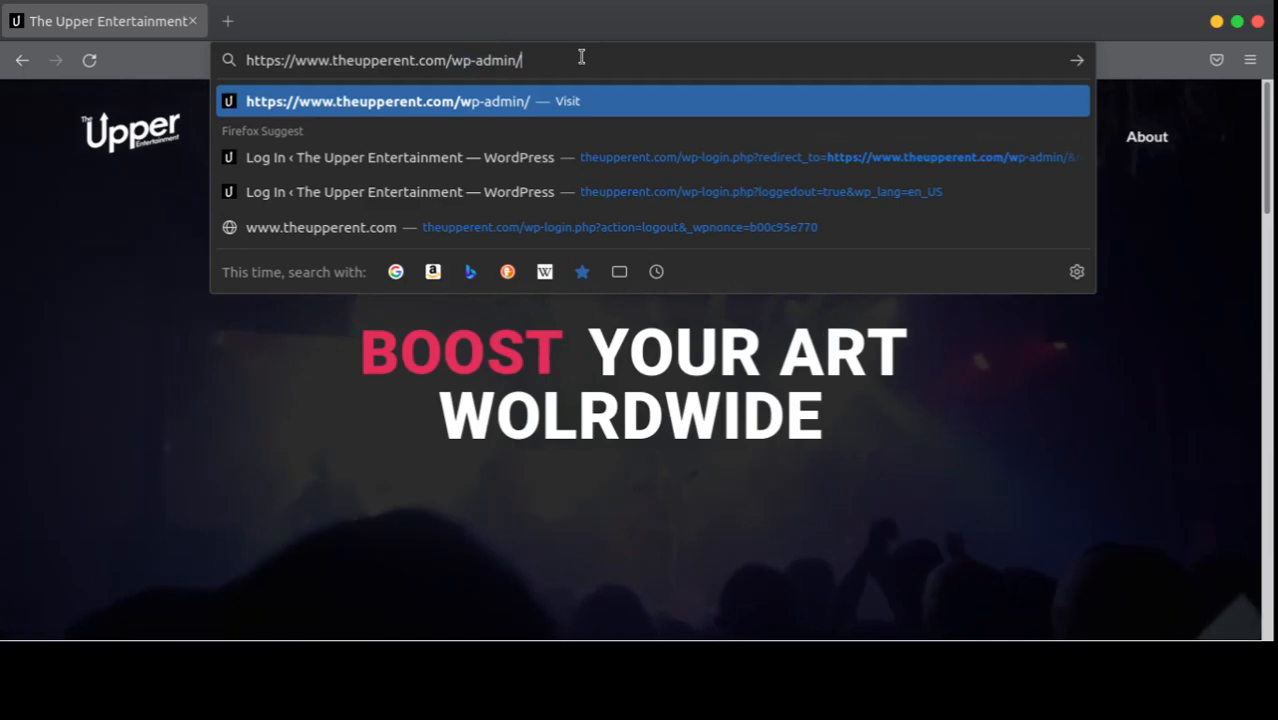
key(Return)
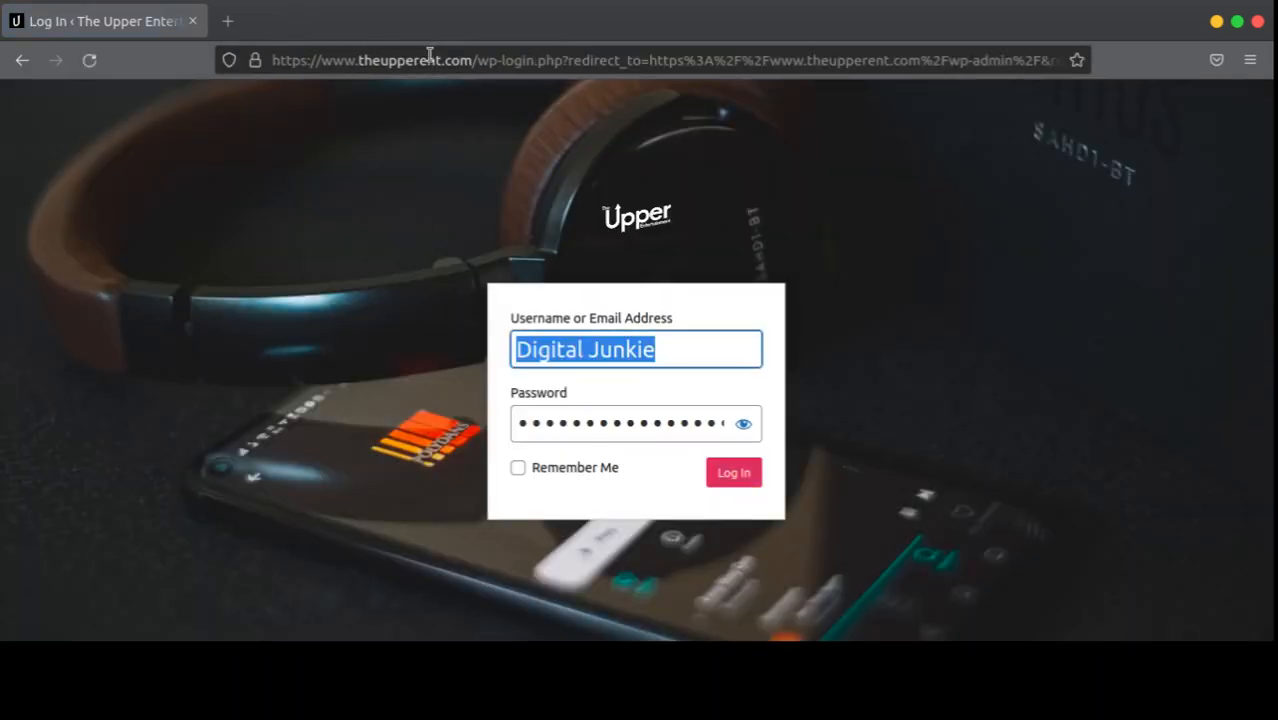
click(708, 346)
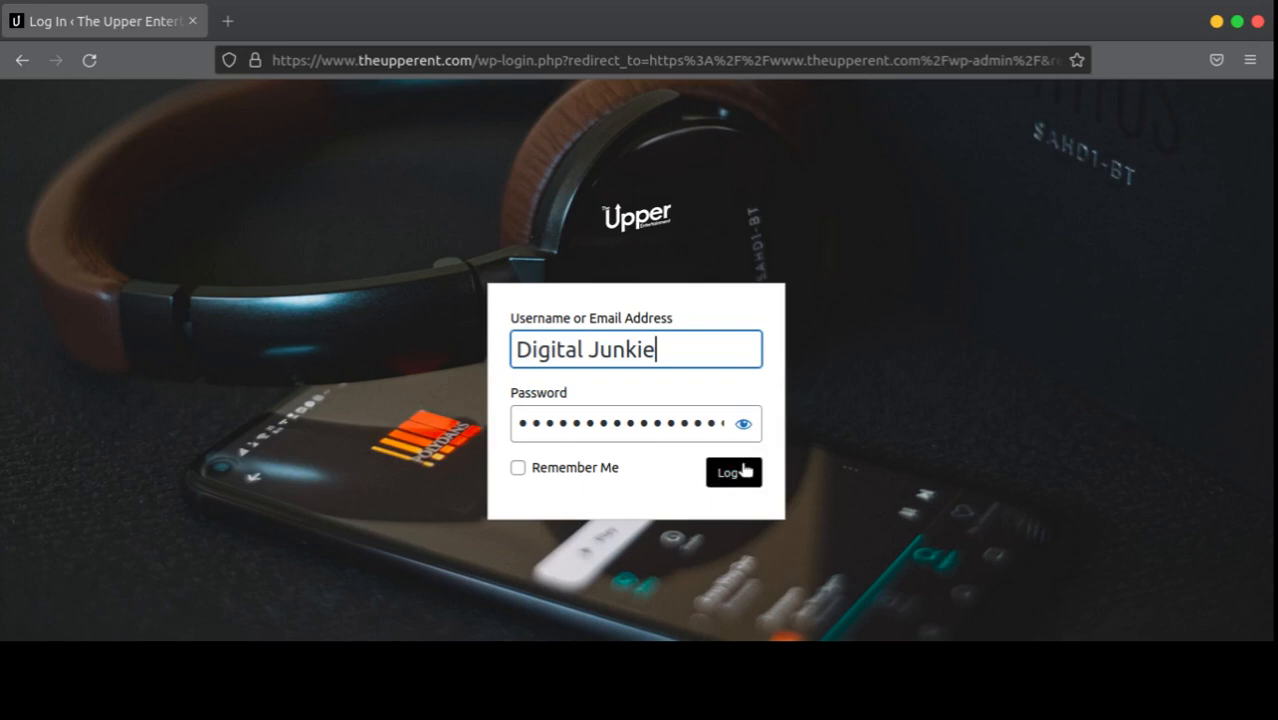
click(752, 474)
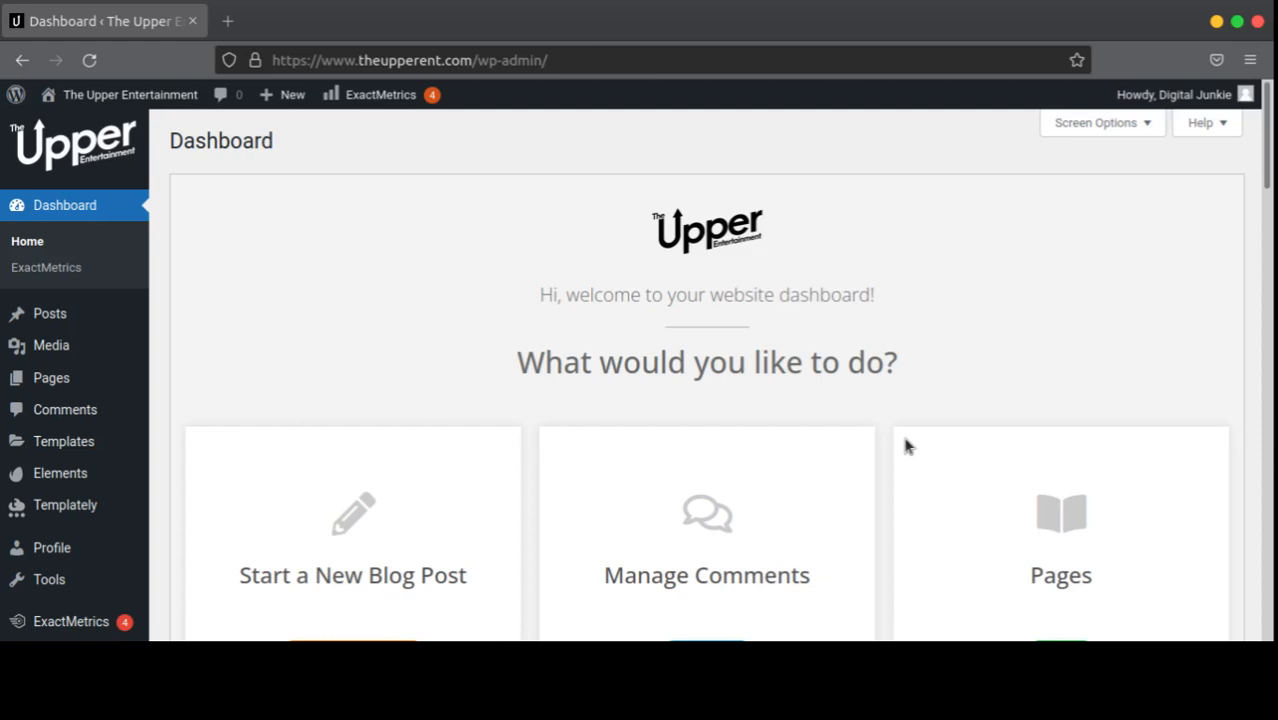
Step: Browse the Dashboard, then open the blog posts list from the Start a New Blog Post card
scroll(890, 440, down, 4)
scroll(875, 437, up, 3)
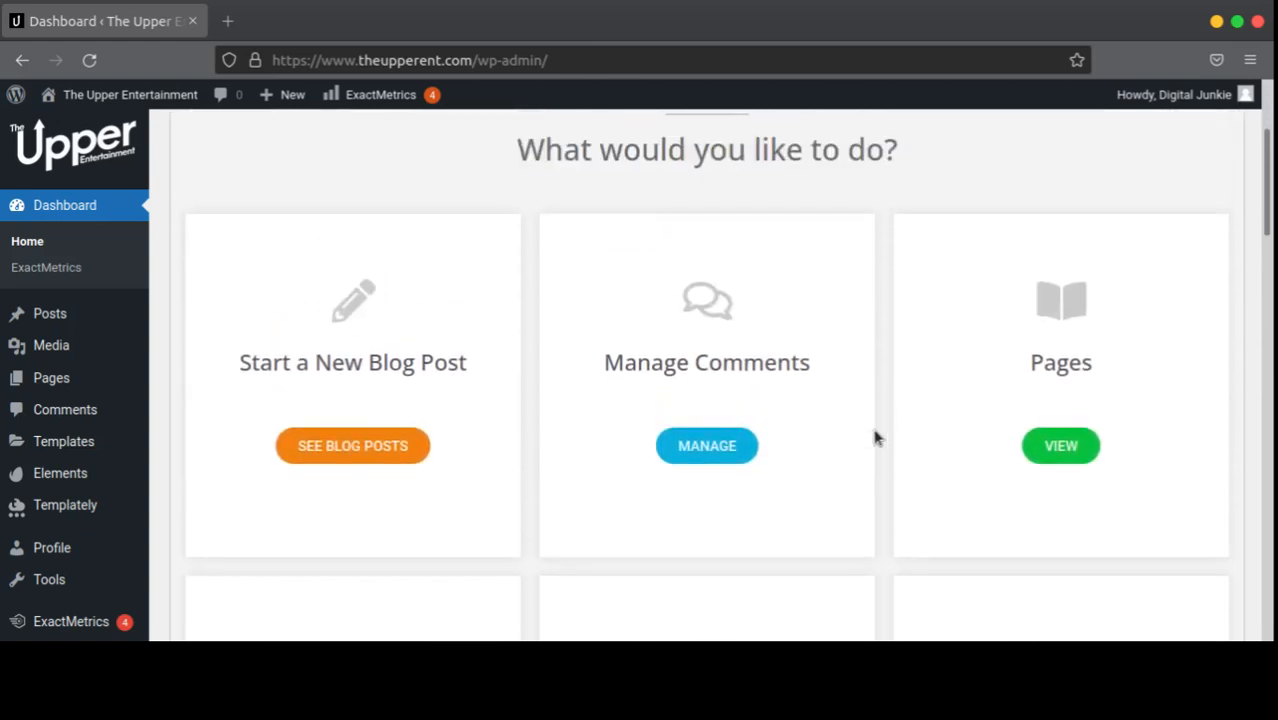
scroll(873, 437, down, 4)
scroll(873, 437, up, 3)
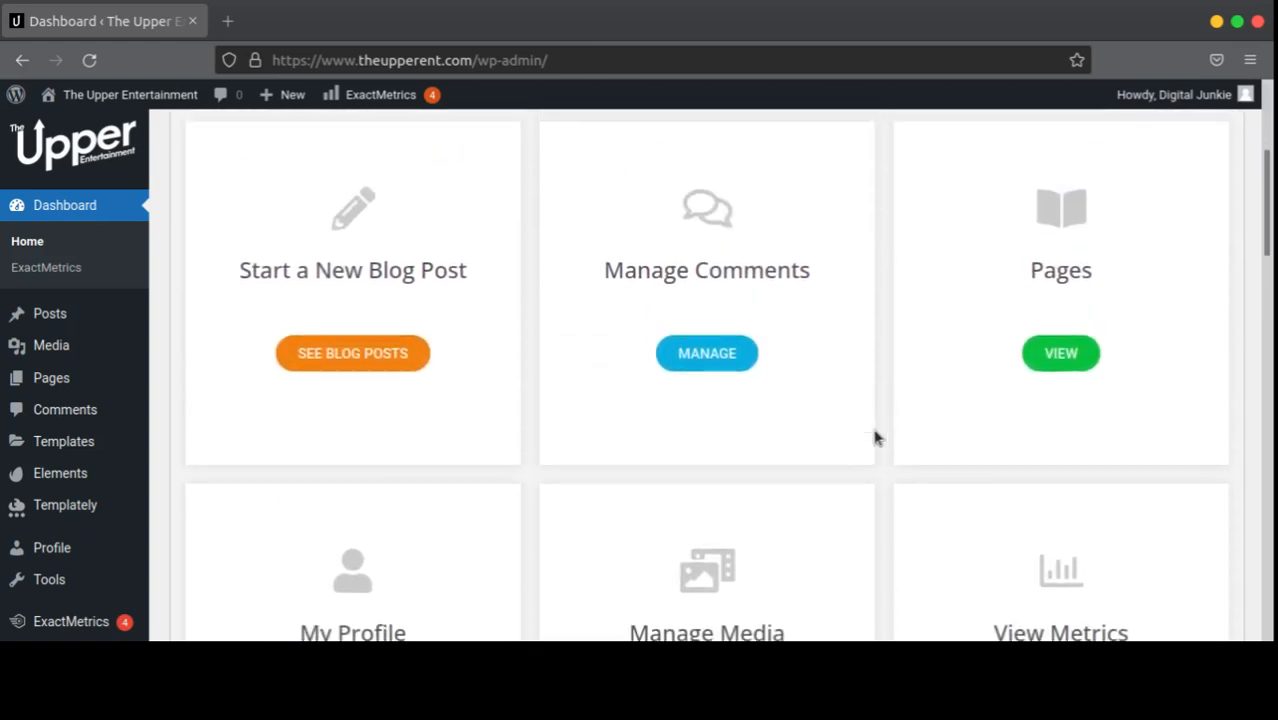
scroll(873, 437, down, 4)
scroll(873, 434, up, 3)
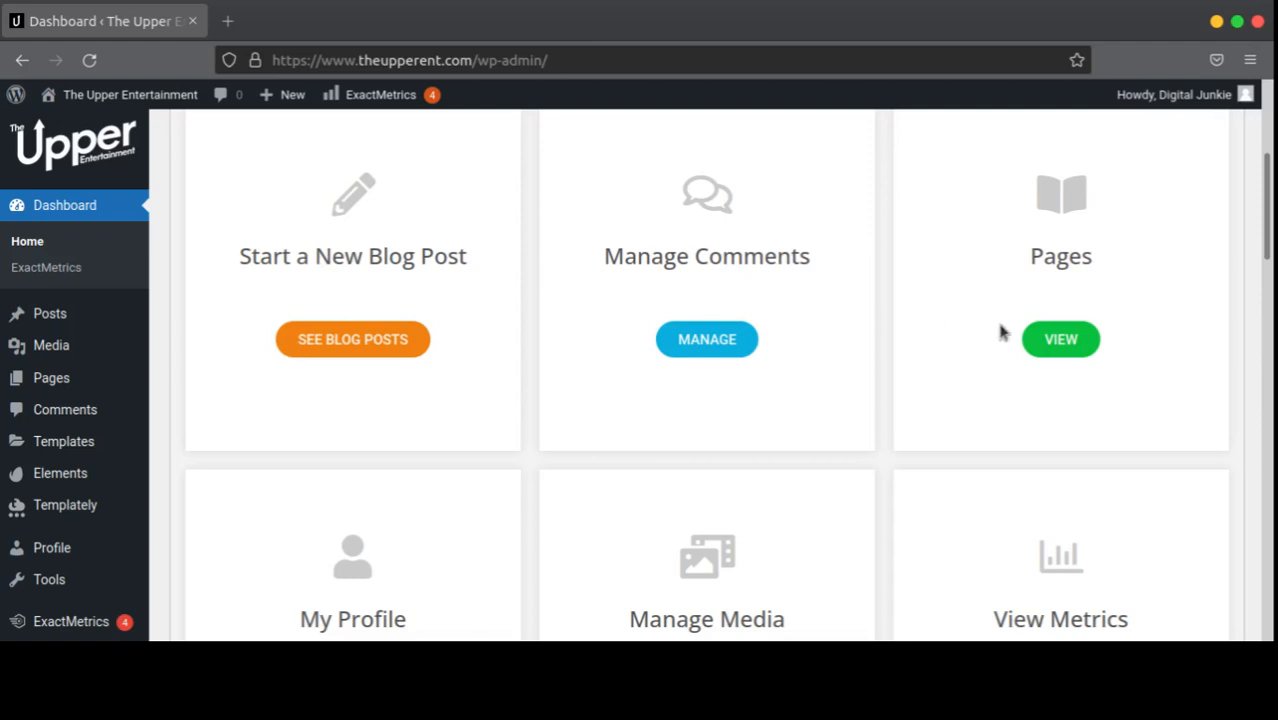
scroll(1020, 340, down, 4)
scroll(943, 340, up, 1)
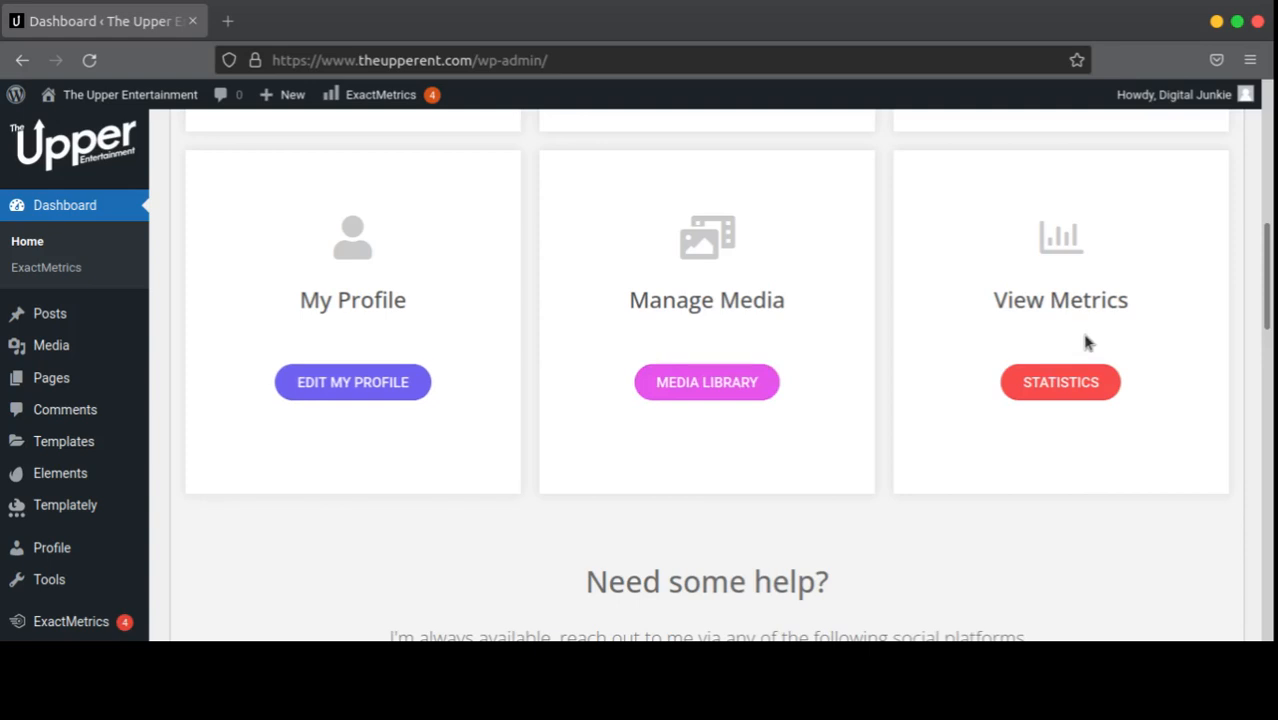
scroll(1087, 343, down, 3)
scroll(948, 385, down, 2)
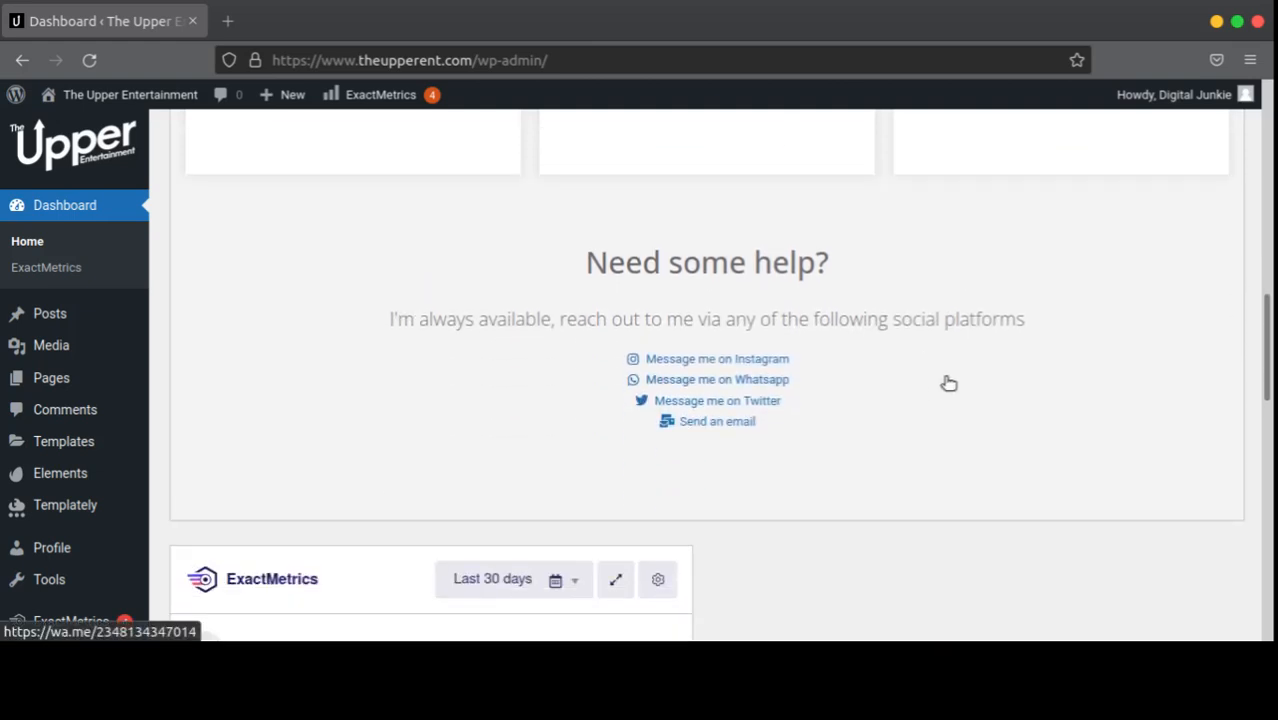
scroll(1045, 383, up, 2)
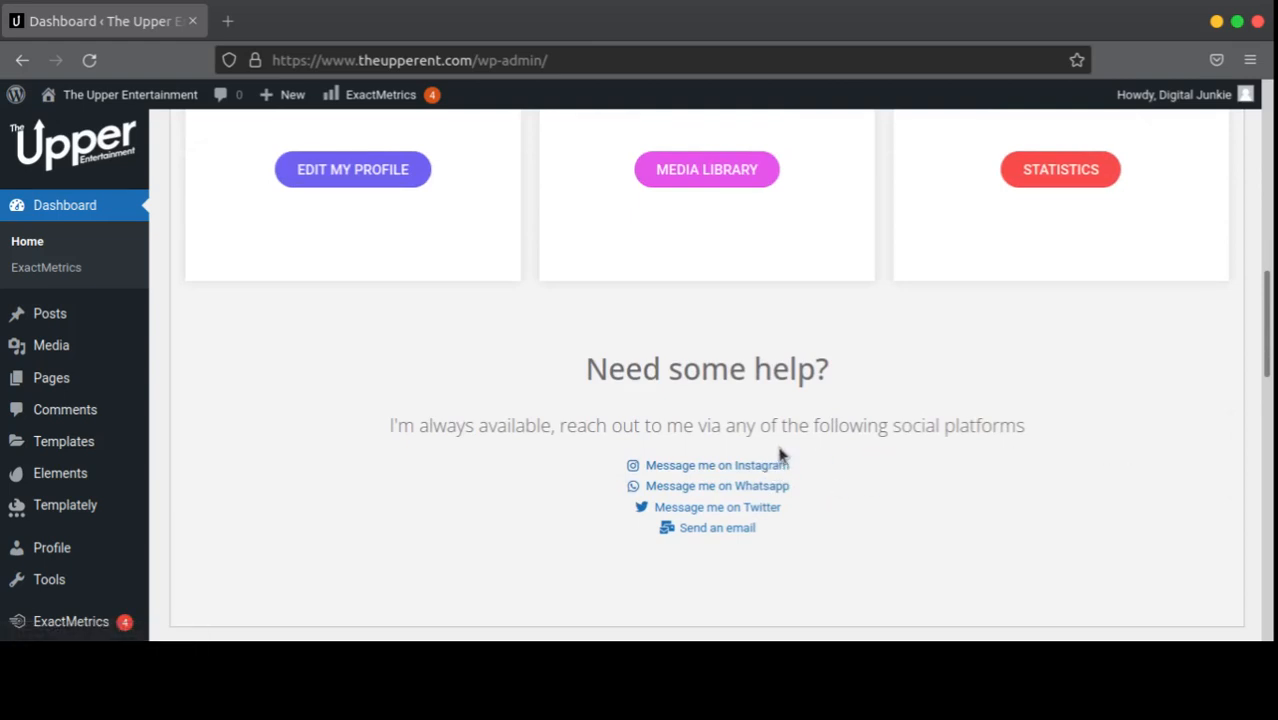
scroll(782, 443, up, 8)
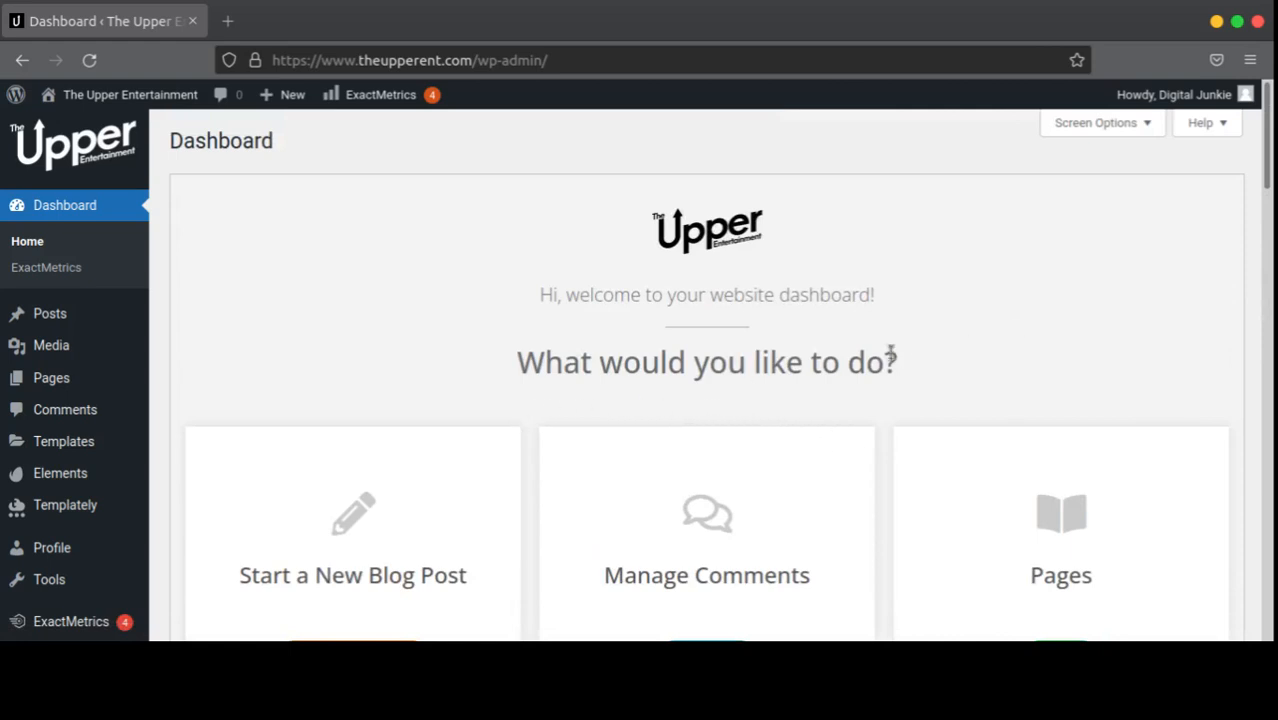
scroll(471, 397, down, 2)
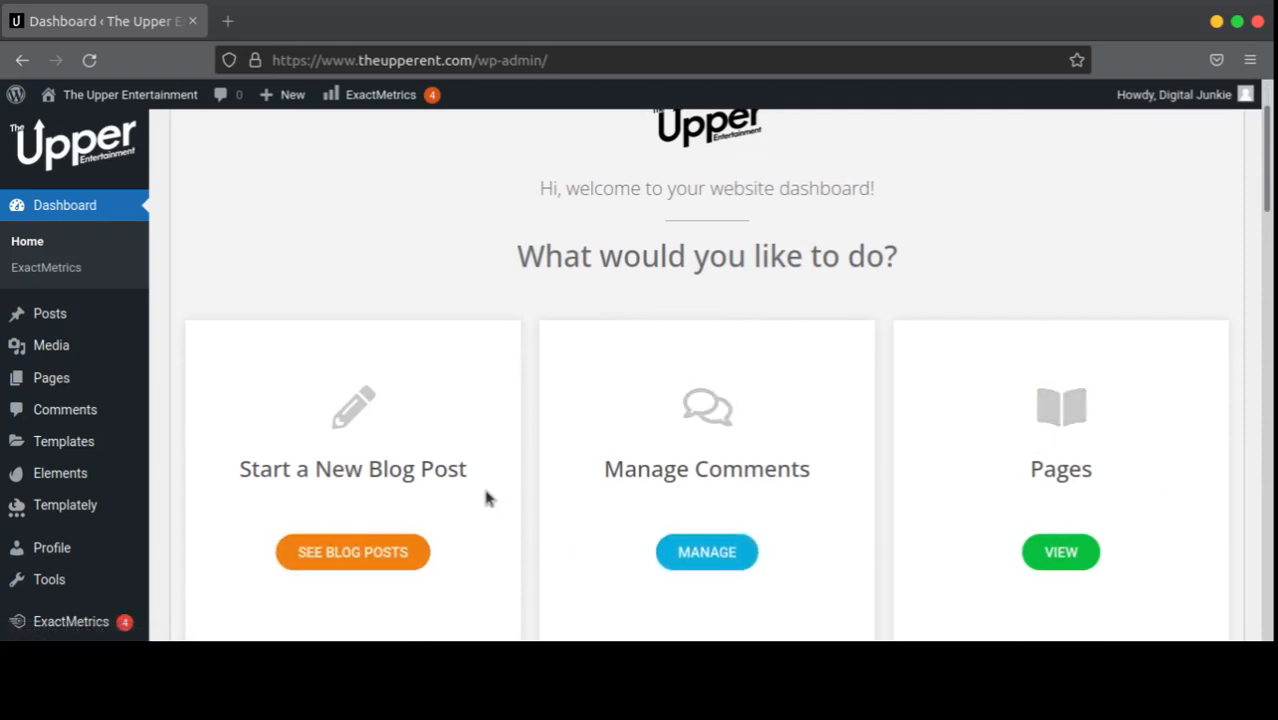
scroll(440, 460, down, 2)
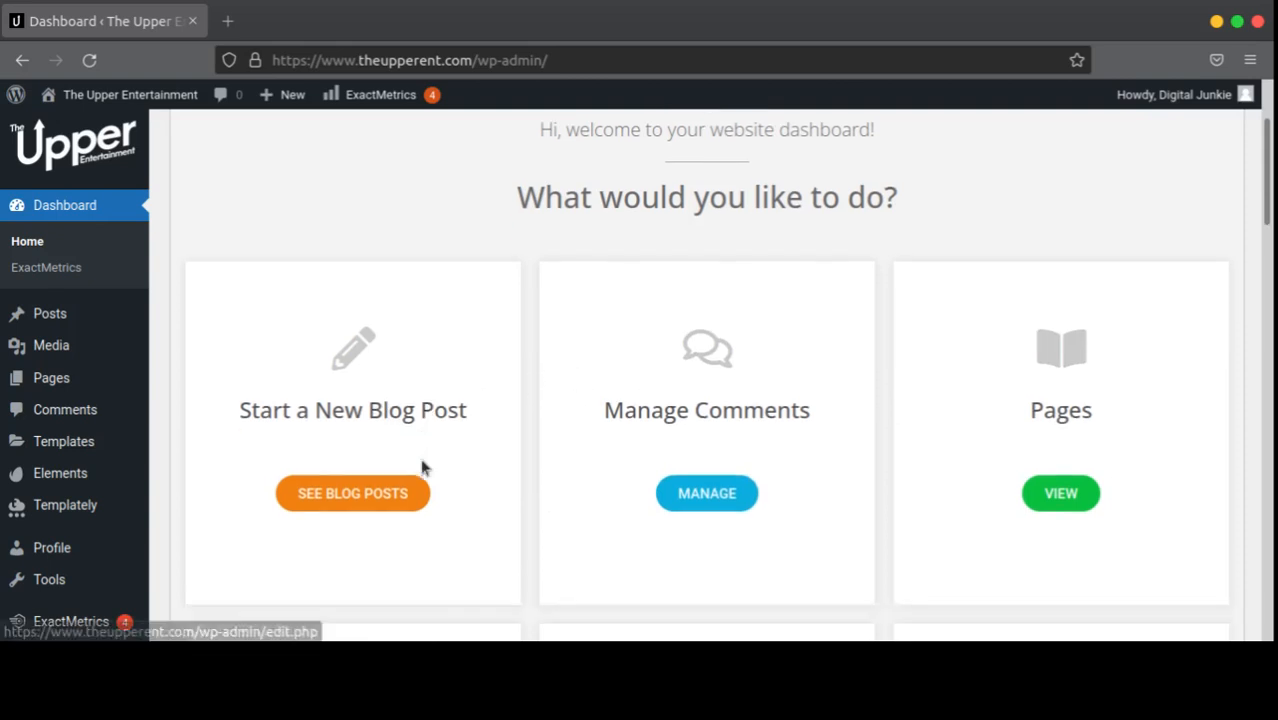
scroll(600, 450, up, 1)
scroll(570, 441, up, 2)
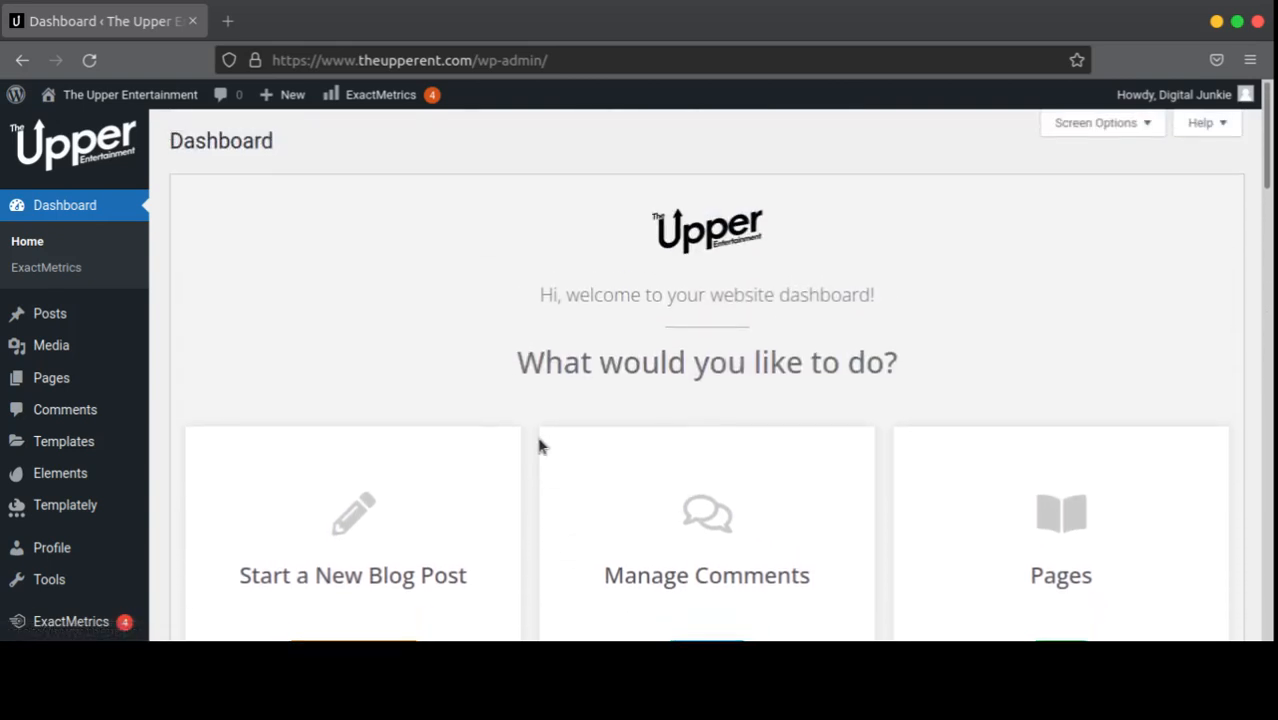
scroll(420, 446, down, 2)
click(342, 398)
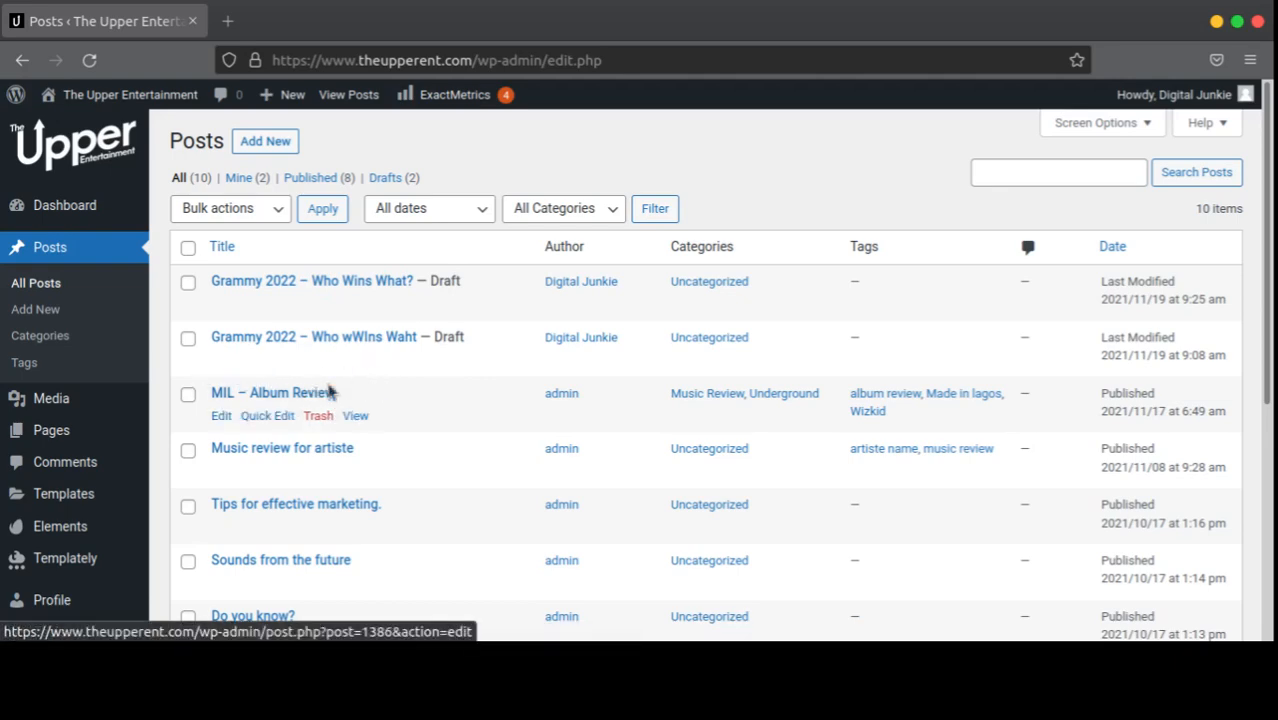
Step: Scroll through the 10 existing posts, including the two Grammy 2022 drafts, and return to the top
scroll(673, 303, down, 5)
scroll(400, 420, up, 5)
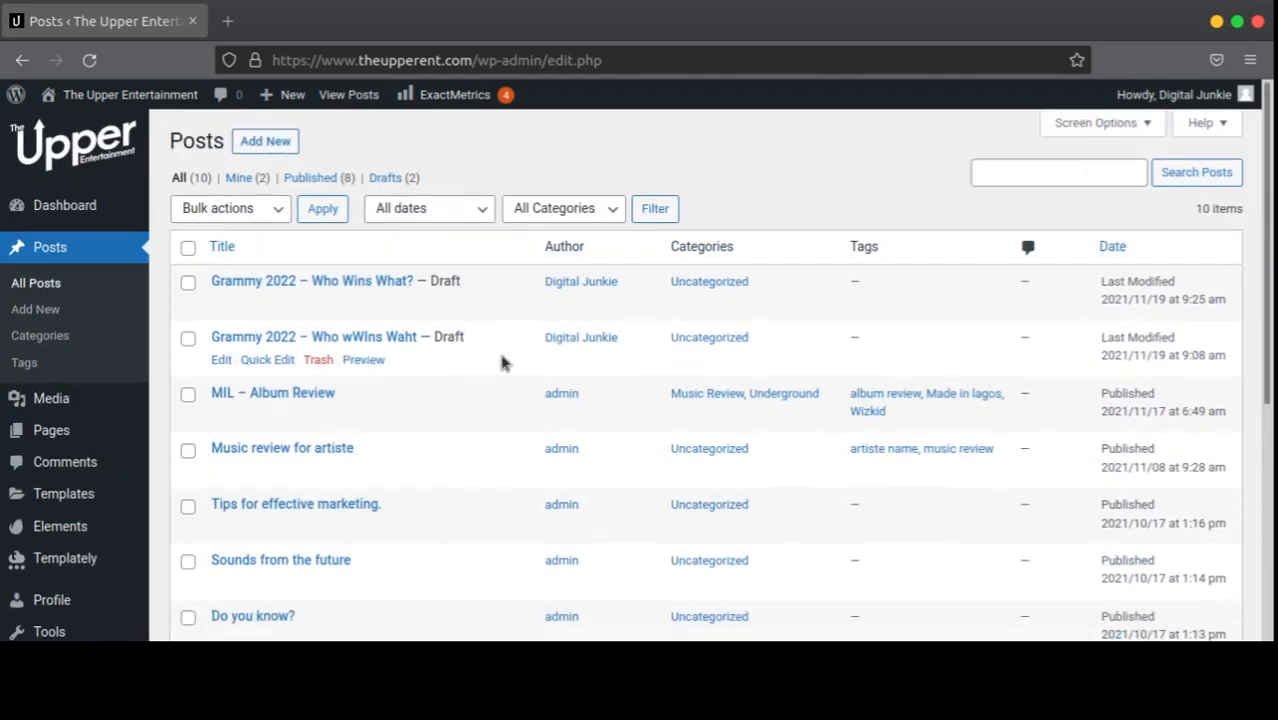
scroll(505, 360, down, 2)
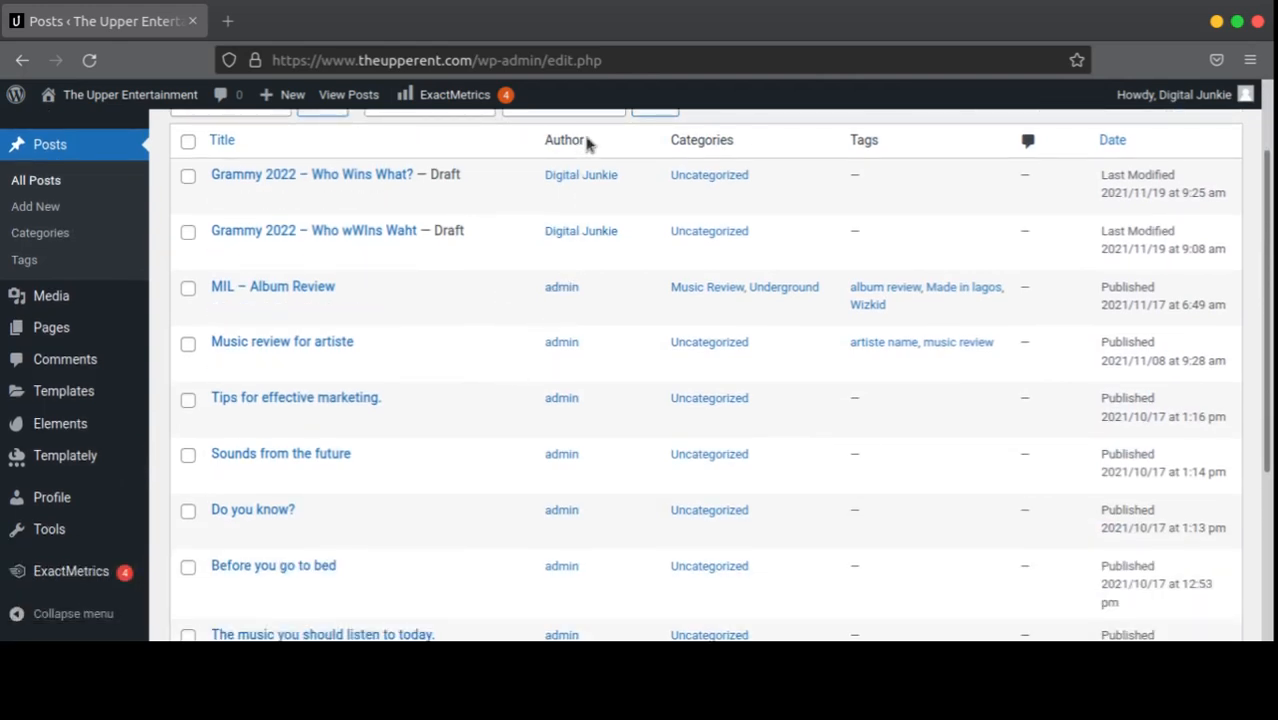
scroll(586, 235, up, 2)
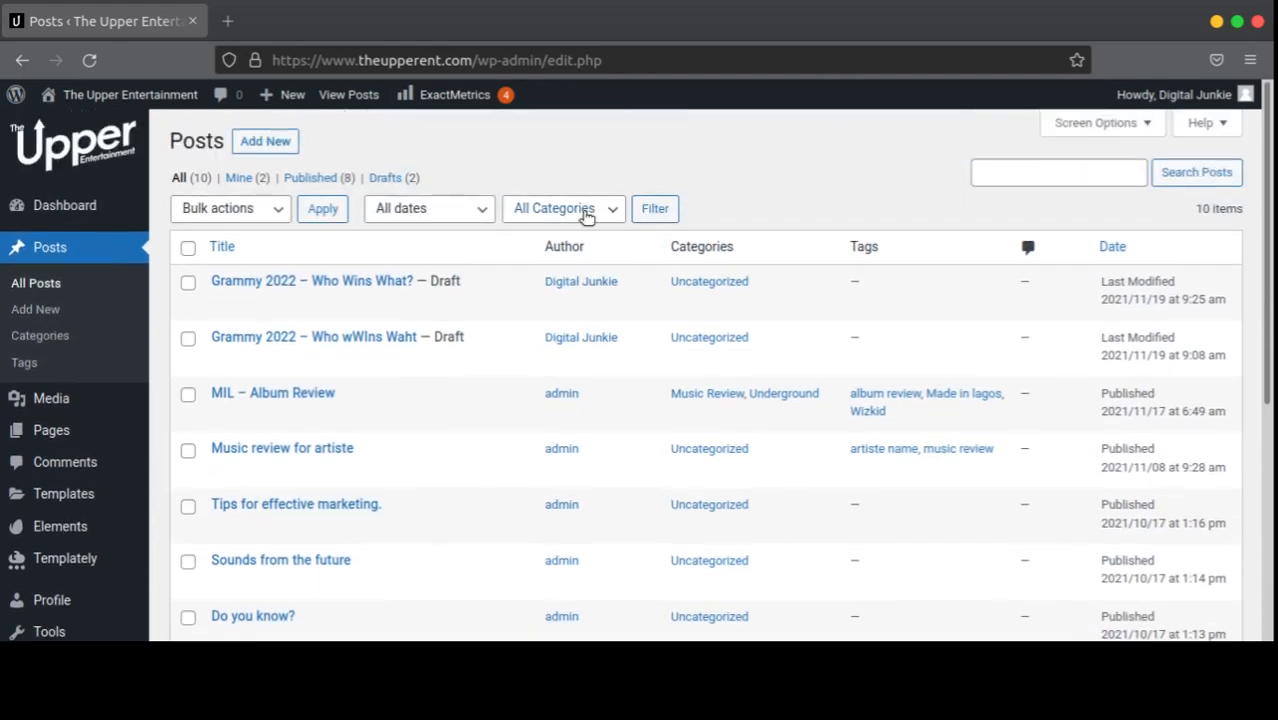
scroll(620, 270, down, 5)
scroll(580, 300, up, 5)
scroll(572, 250, down, 5)
scroll(572, 322, up, 5)
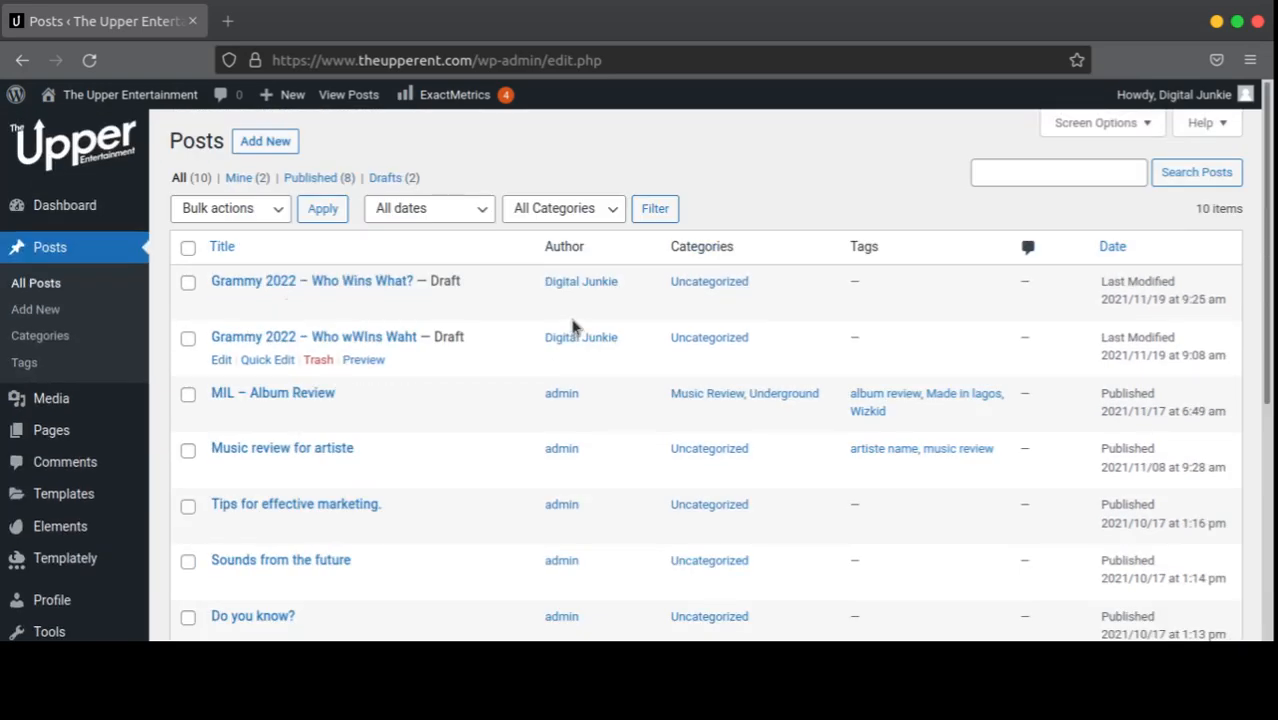
scroll(578, 335, down, 2)
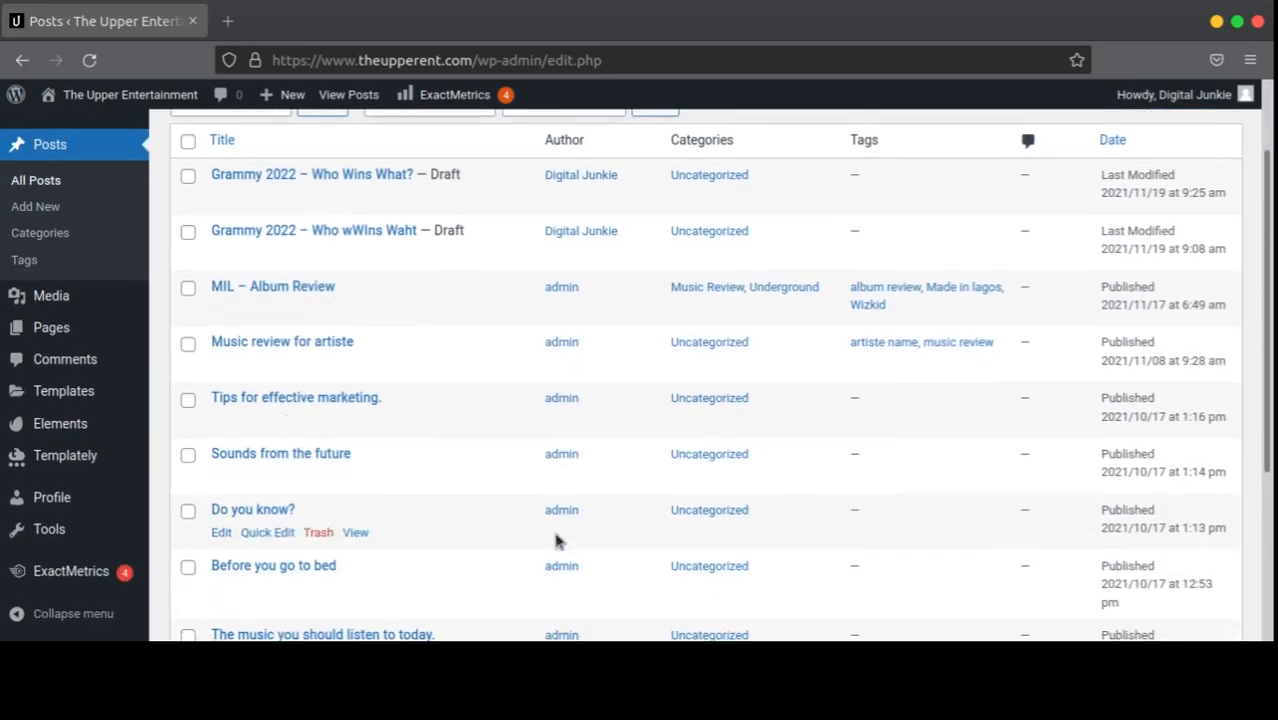
scroll(565, 420, up, 2)
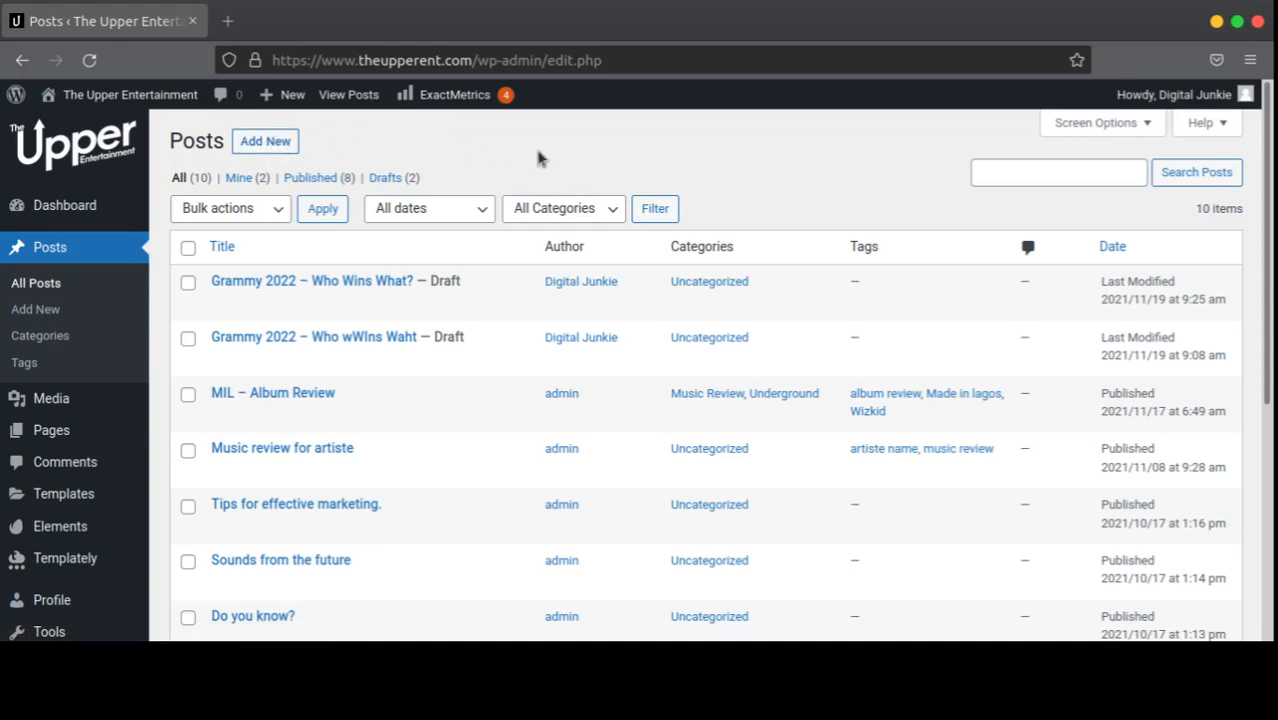
Step: Start a new post, dismiss the editor welcome guide, and move into the empty paragraph block
click(298, 146)
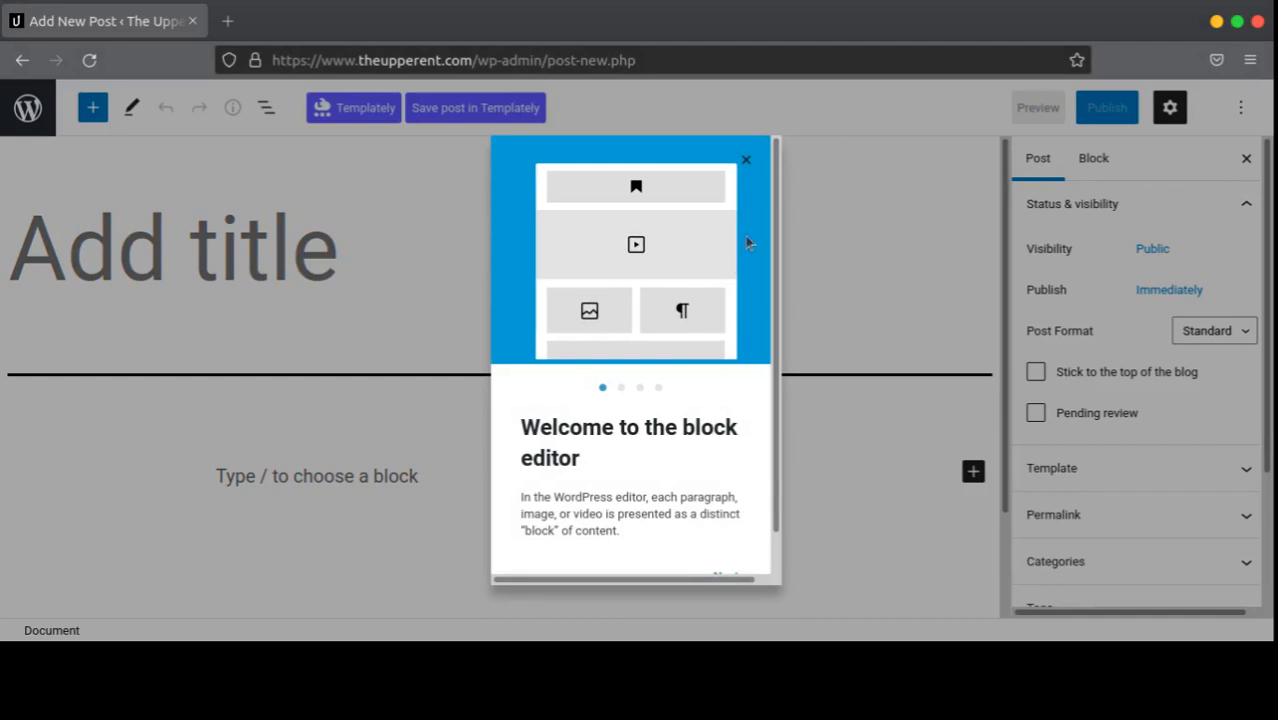
click(622, 387)
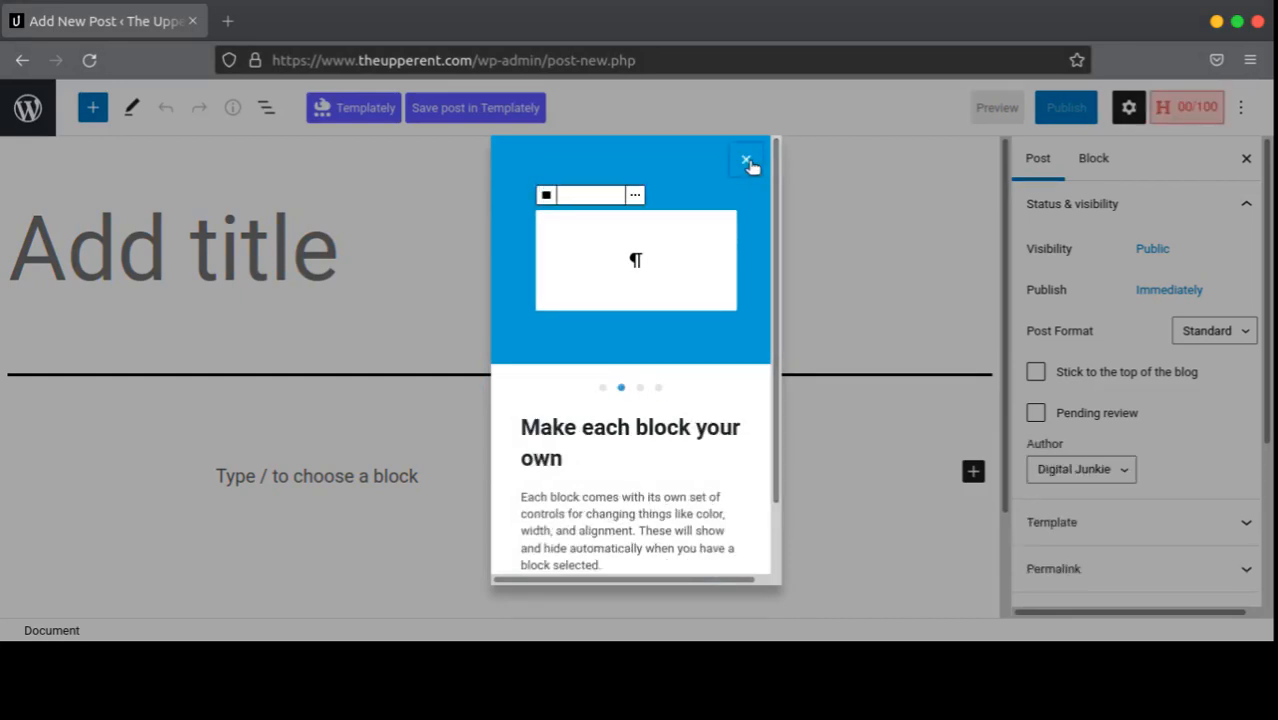
click(746, 161)
scroll(536, 365, down, 2)
scroll(566, 366, up, 2)
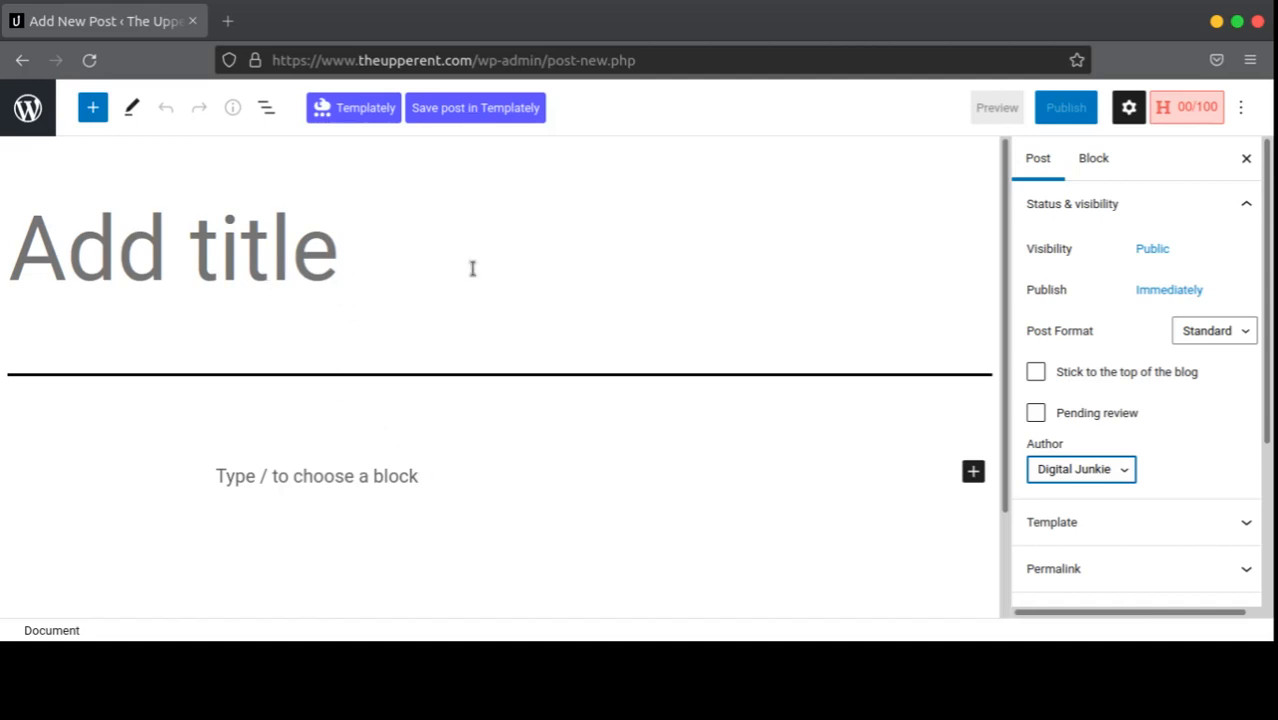
click(267, 263)
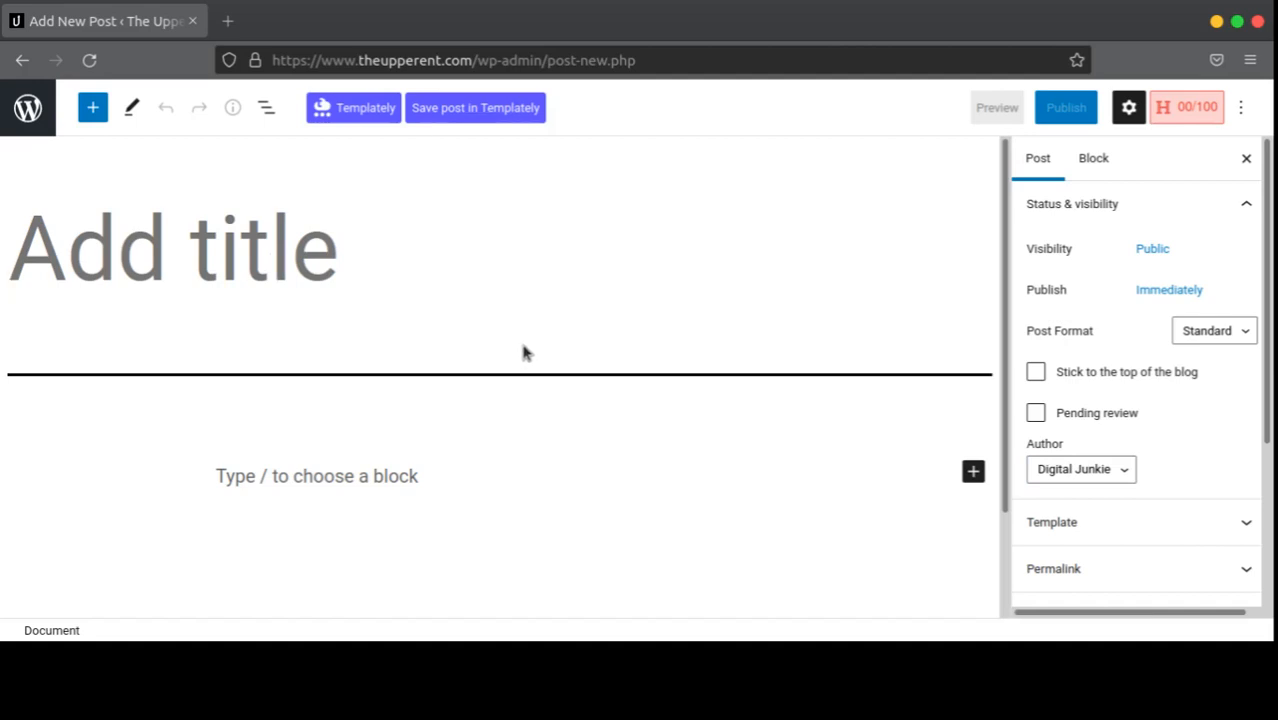
click(414, 476)
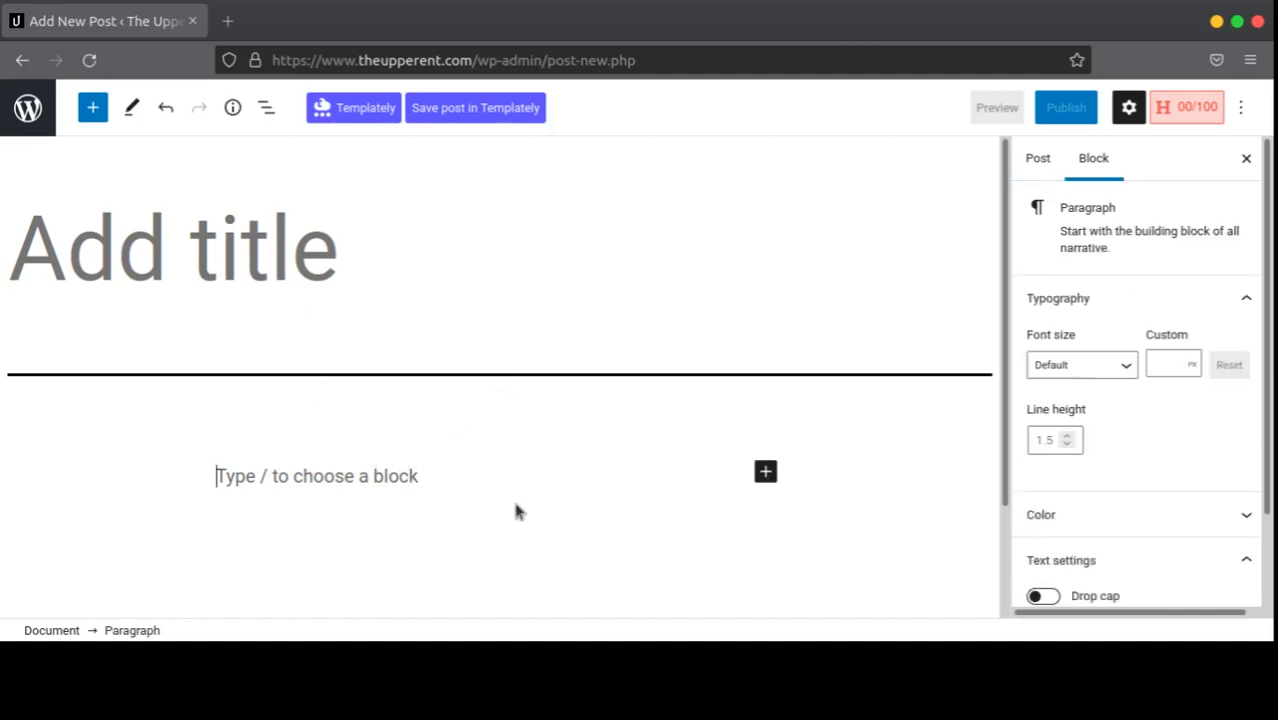
Step: Title the post 'The Politics of the Grammys.', correcting the 'Plotics' typo
click(298, 279)
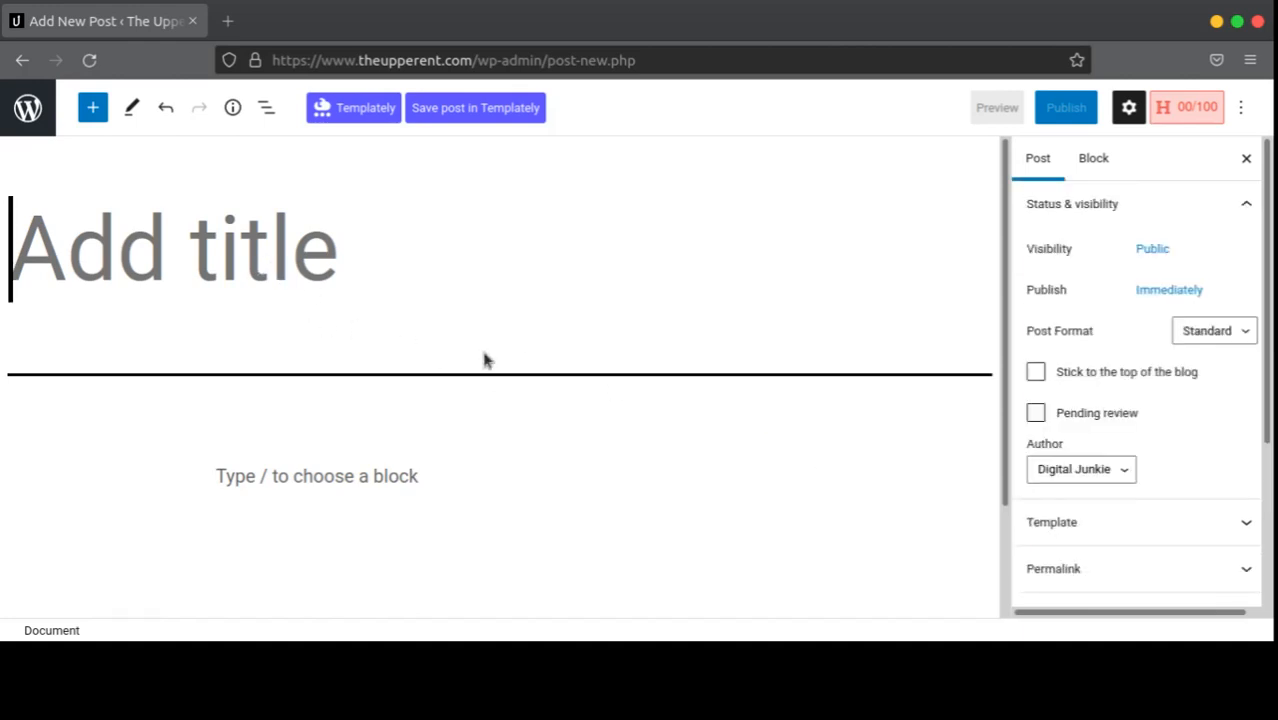
text(TH)
key(BackSpace)
text(h)
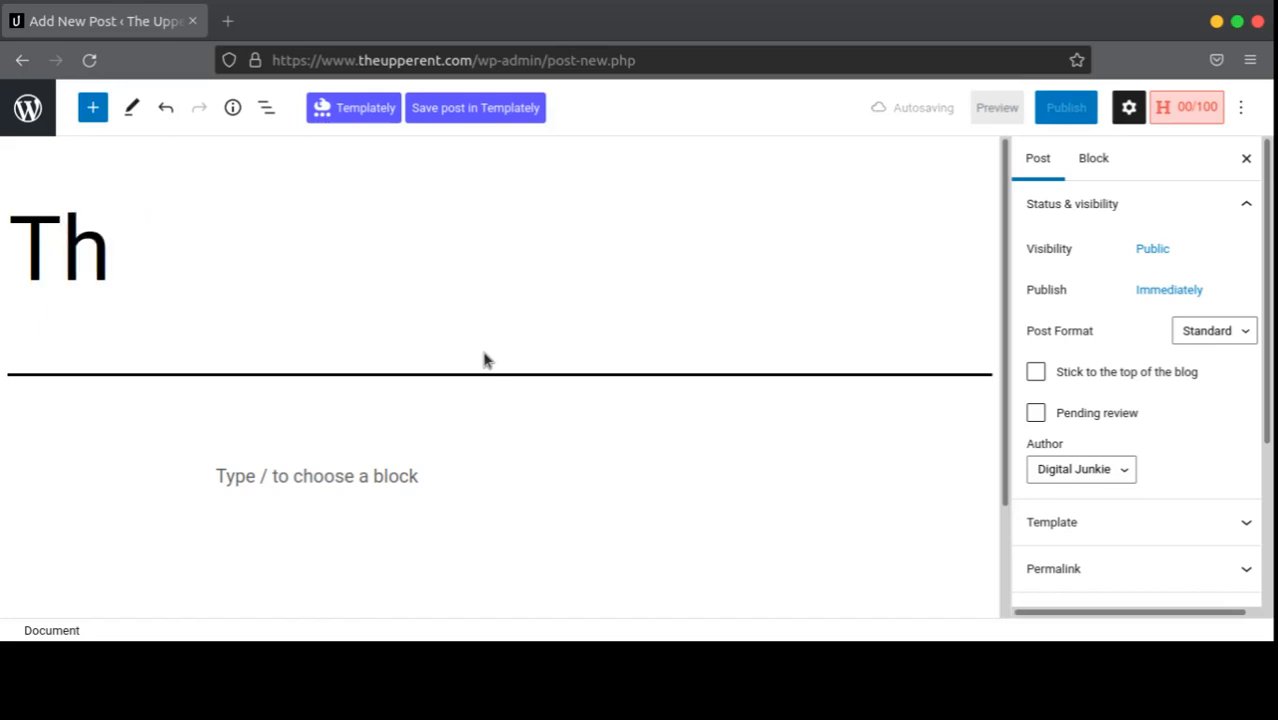
text(e Plo)
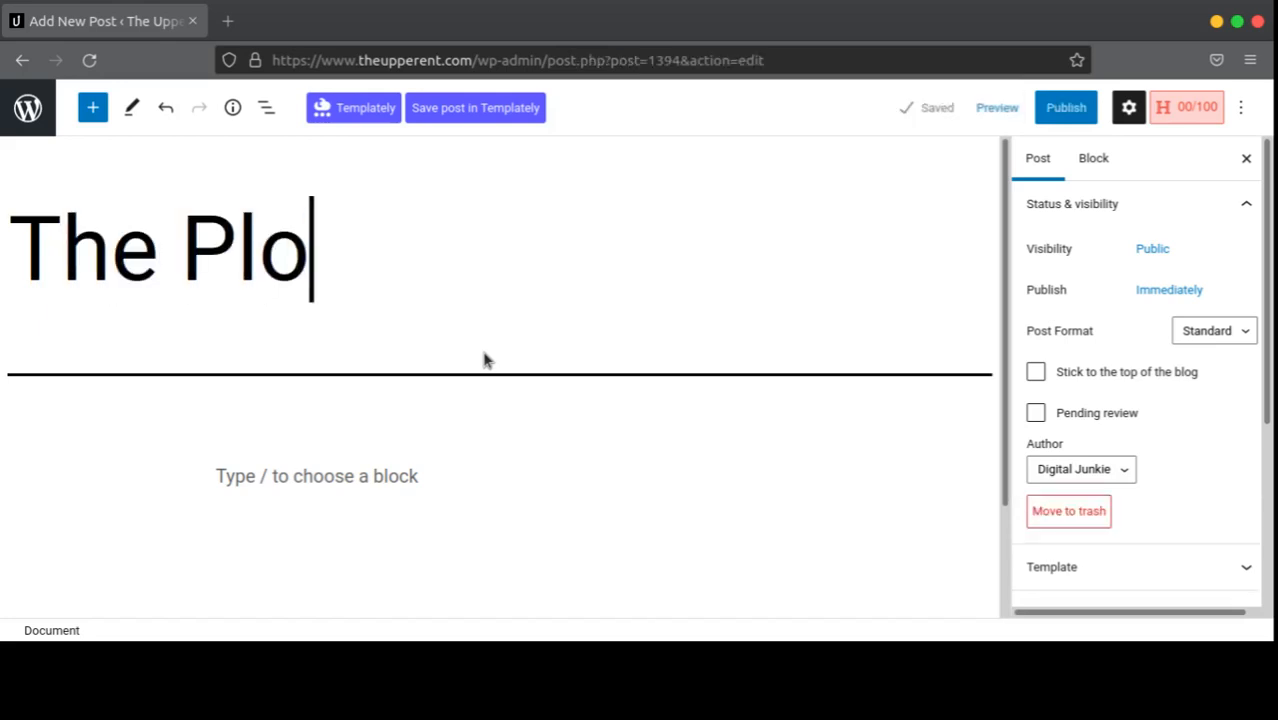
text(tics o)
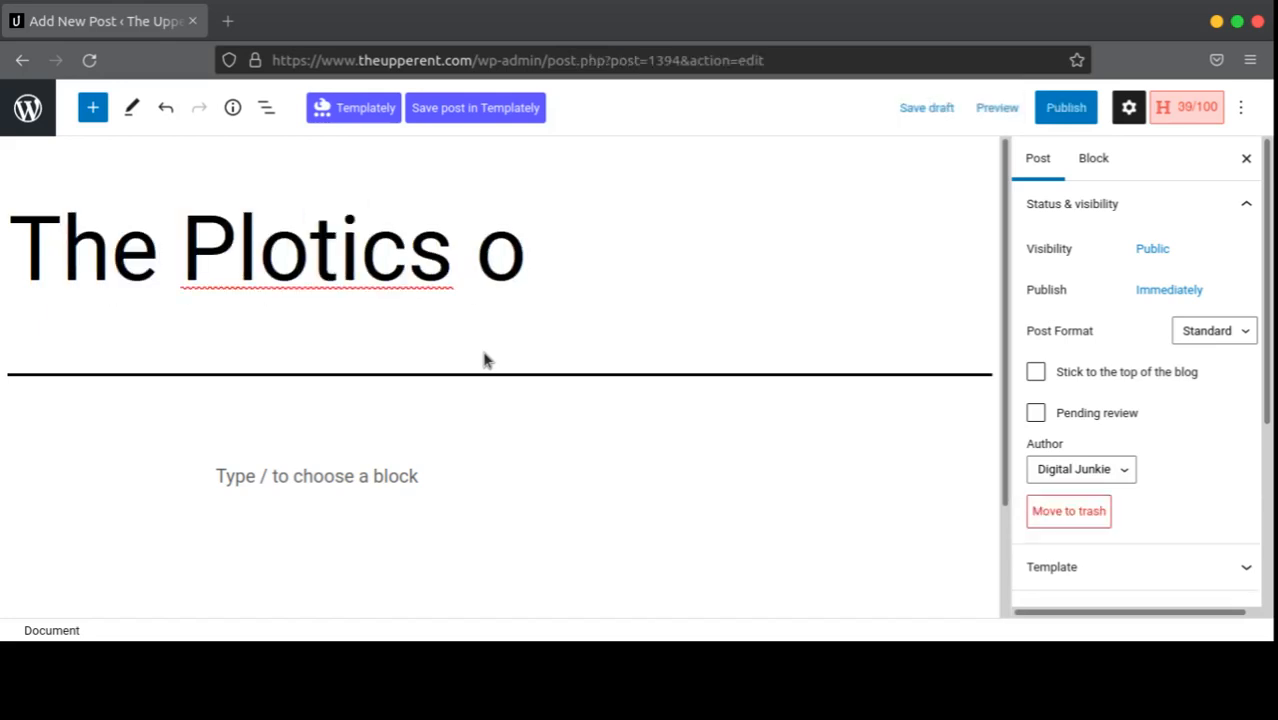
text(f the)
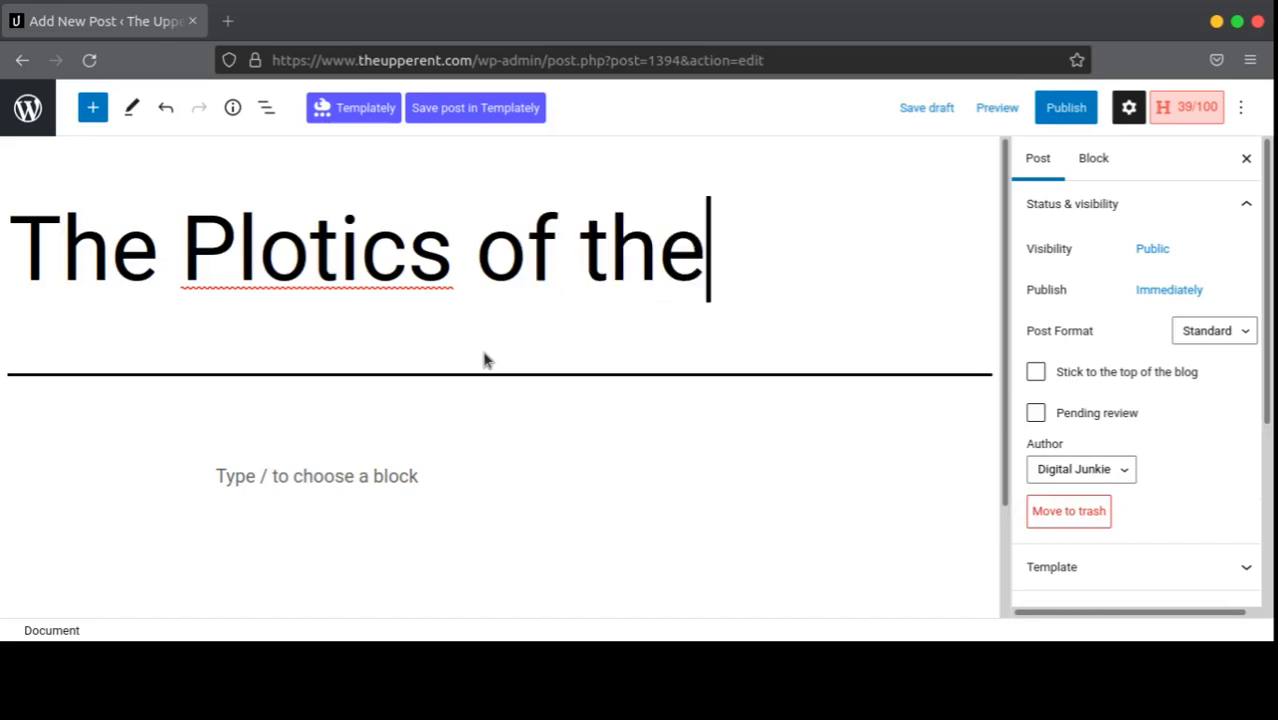
text( Grammy)
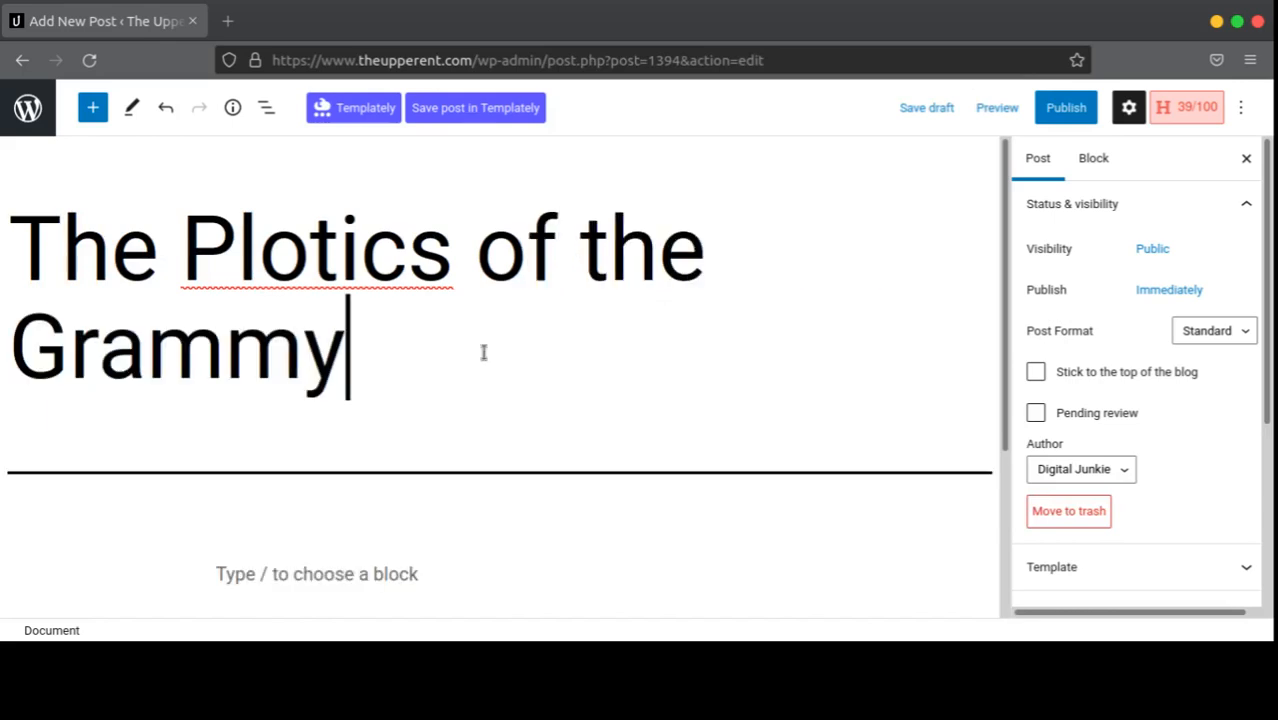
text(s.)
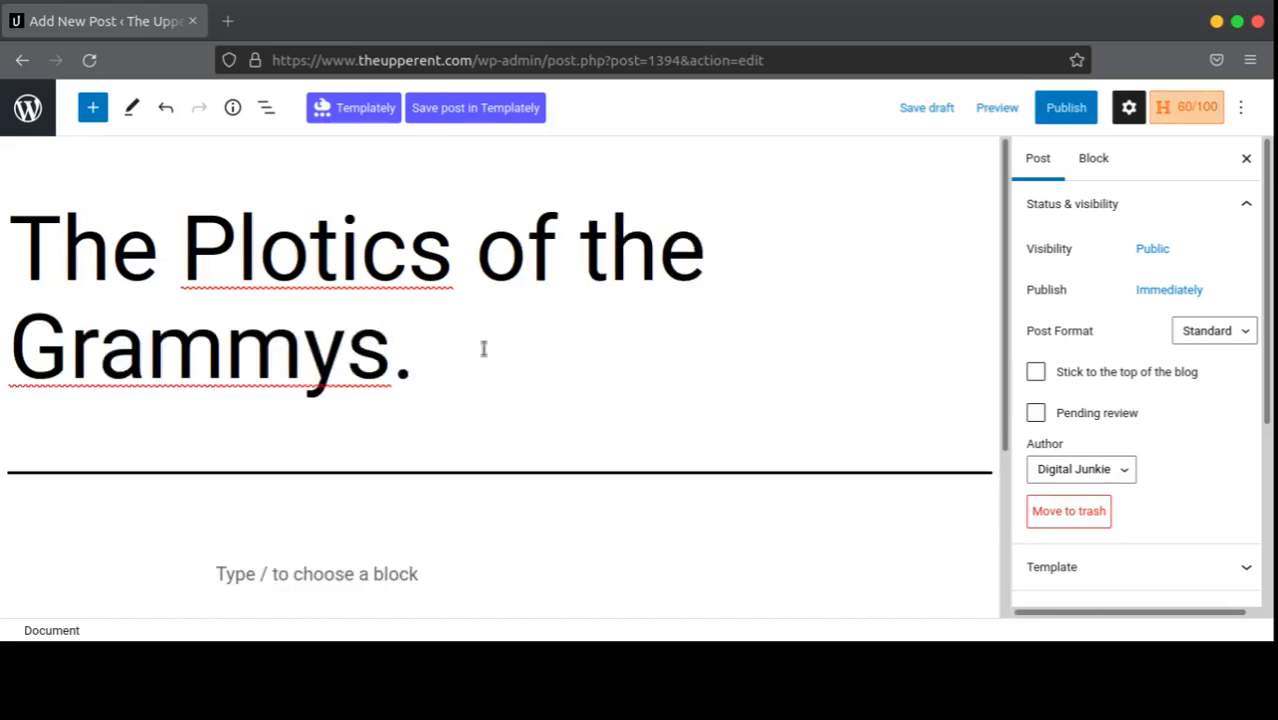
click(239, 258)
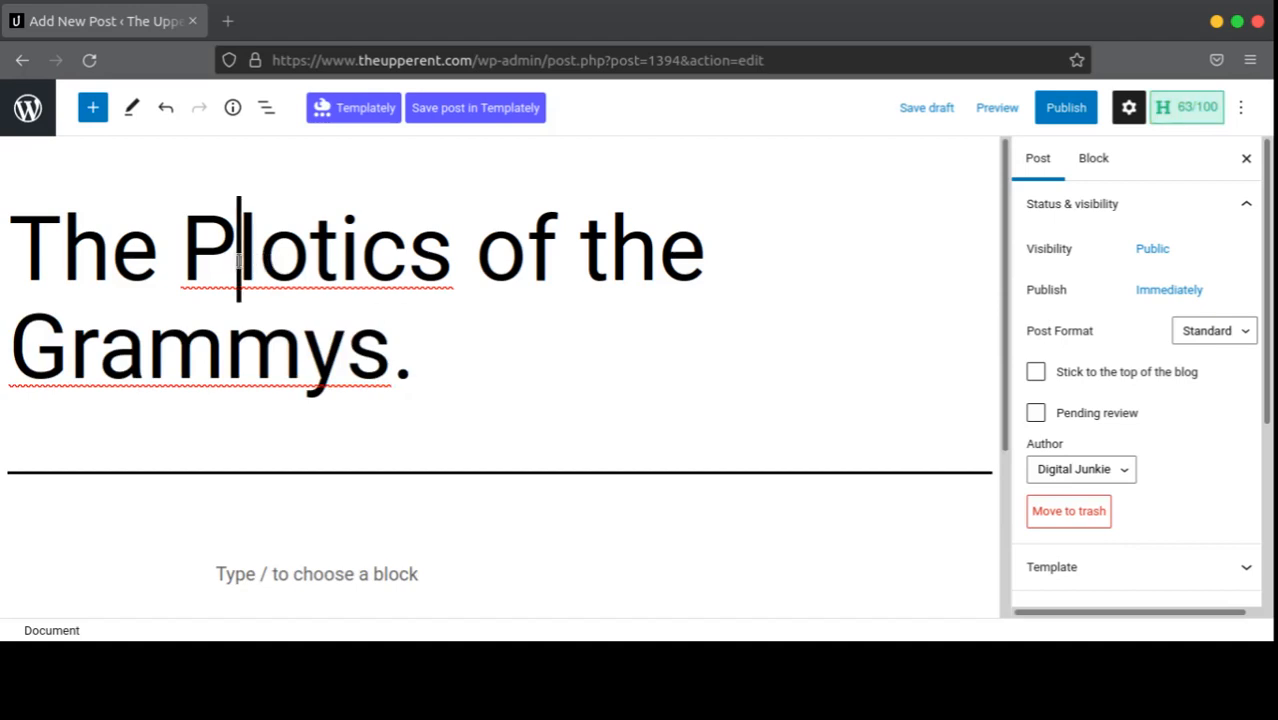
text(o)
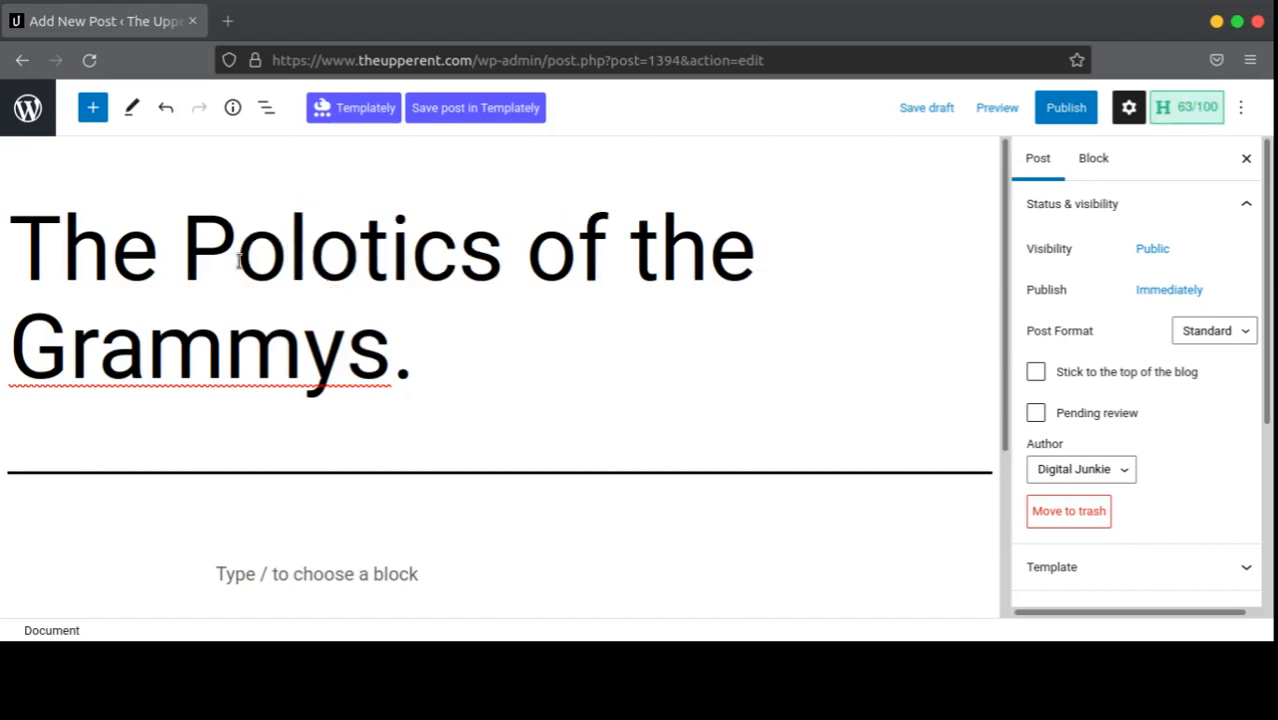
key(BackSpace)
text(i)
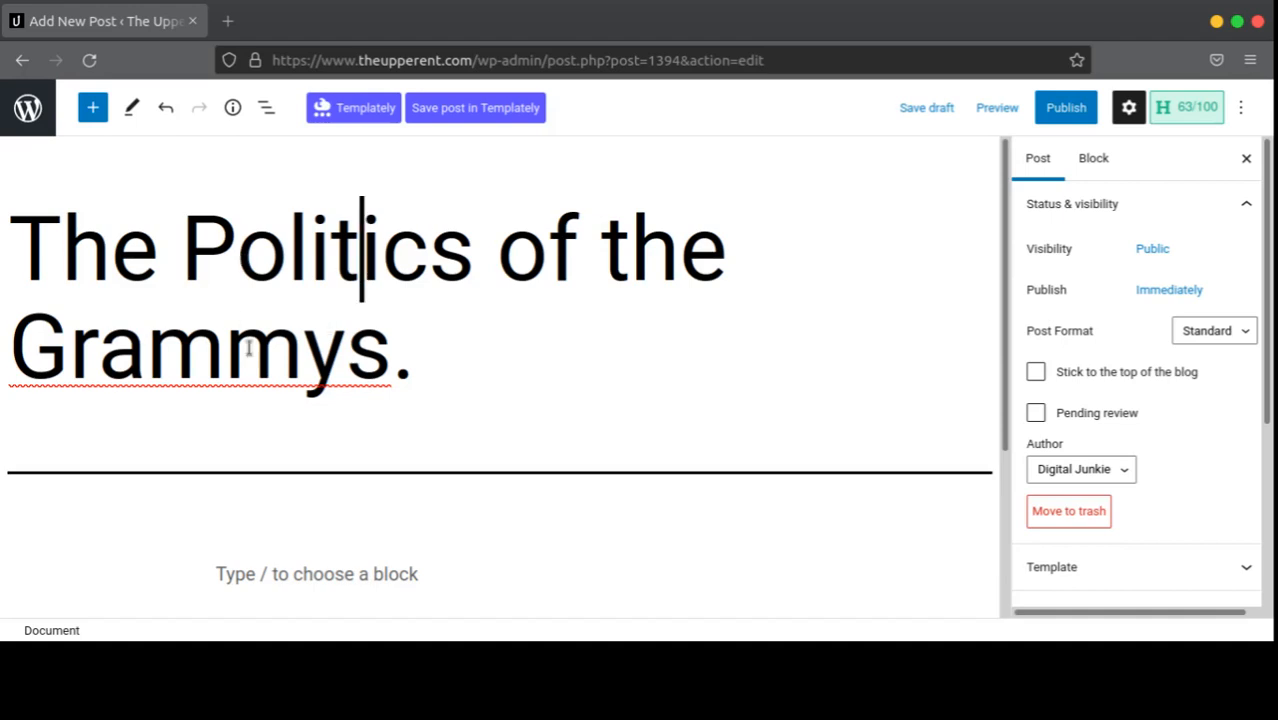
click(406, 356)
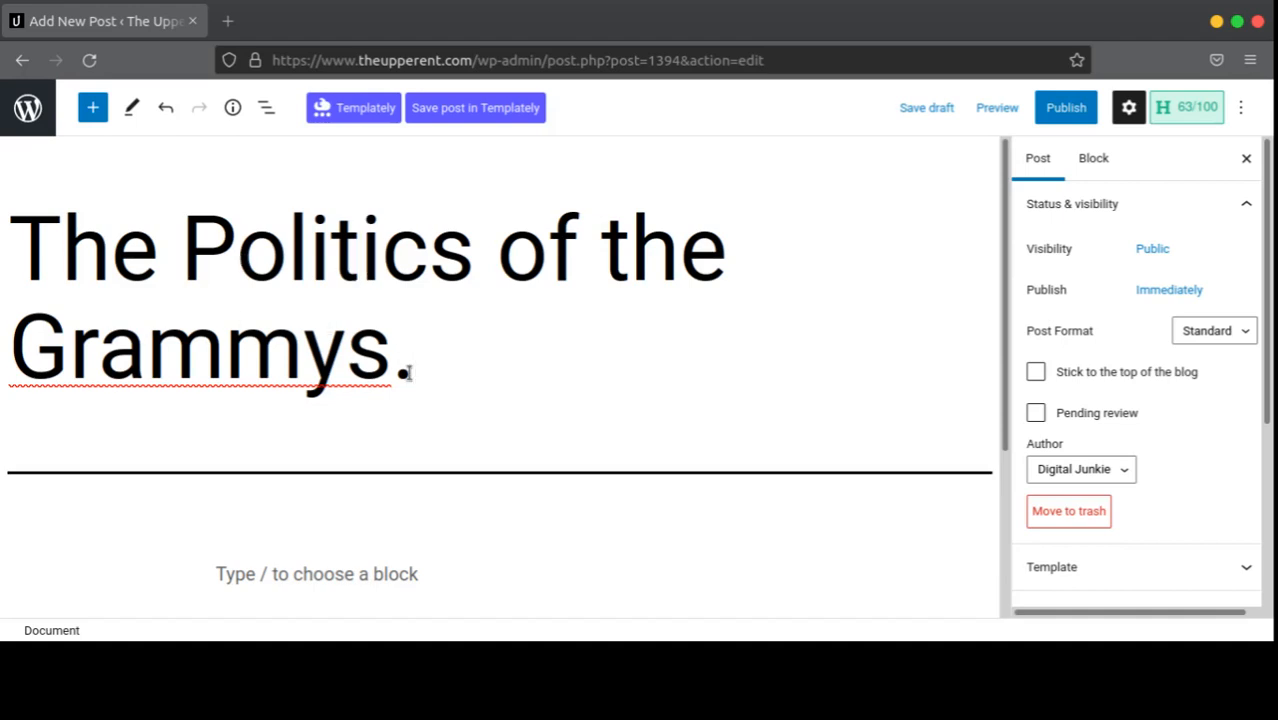
click(285, 362)
scroll(520, 375, down, 3)
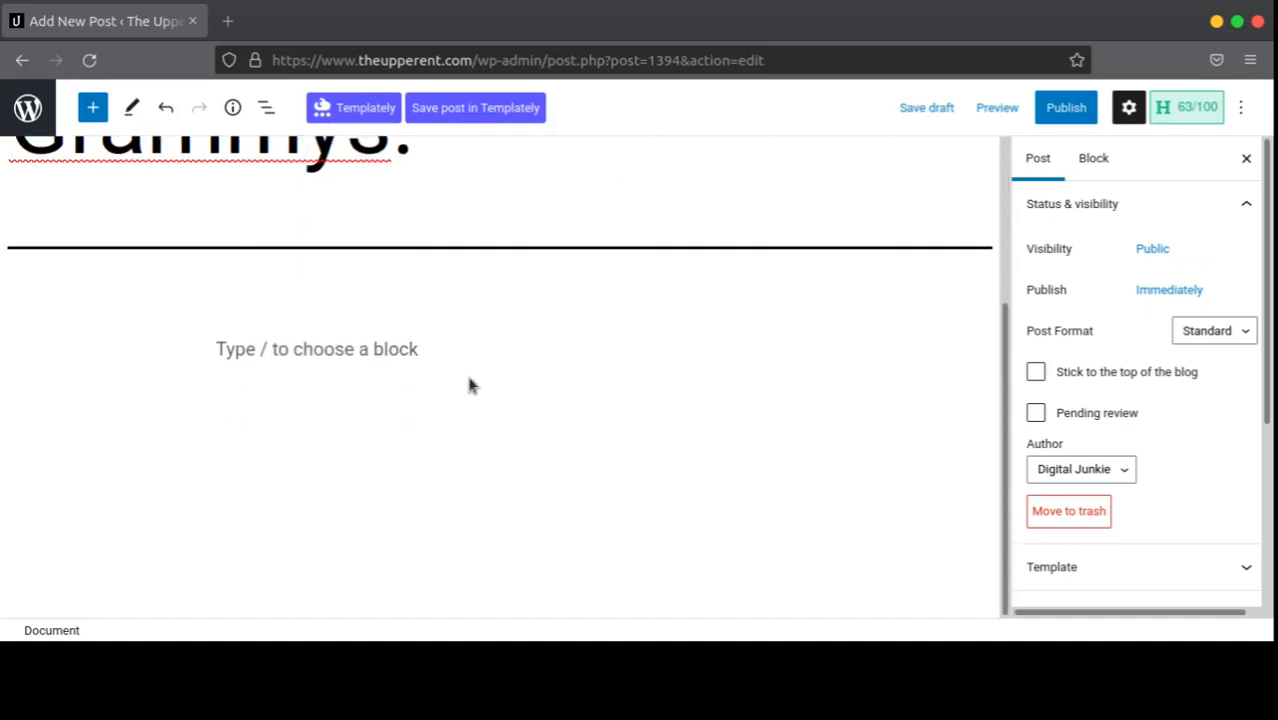
click(414, 348)
scroll(652, 400, up, 1)
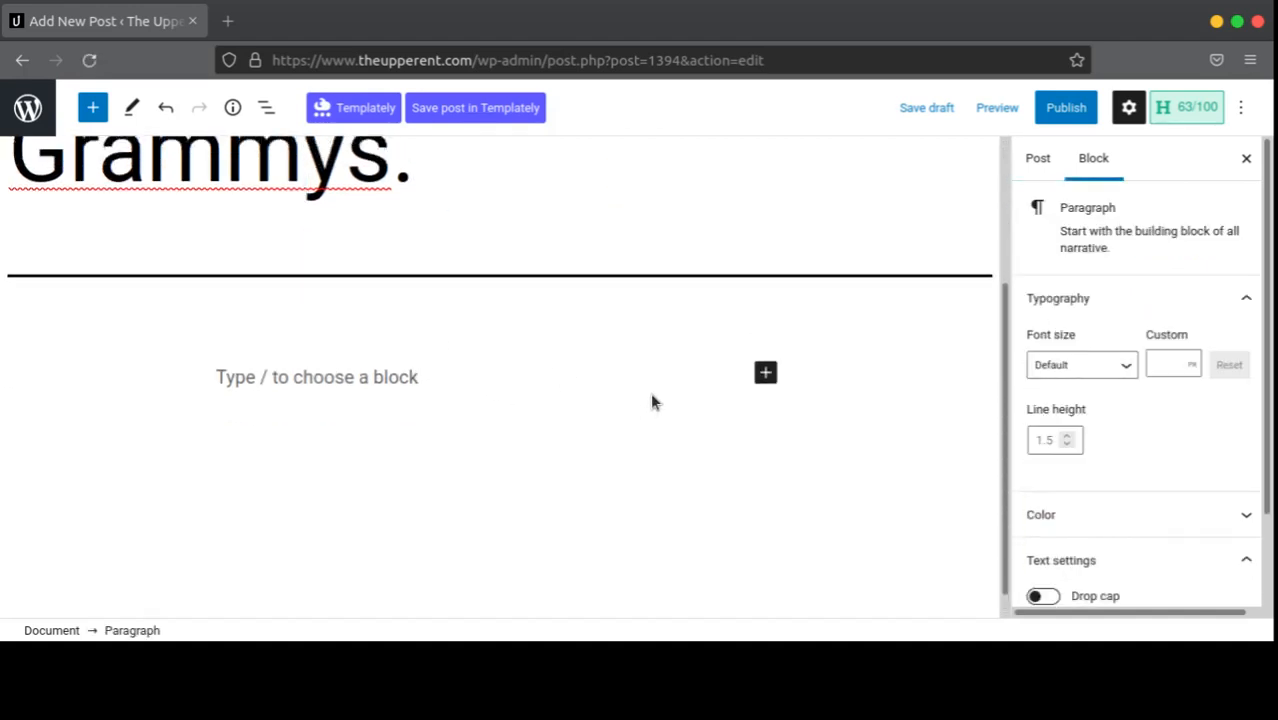
scroll(651, 395, down, 1)
scroll(649, 395, up, 2)
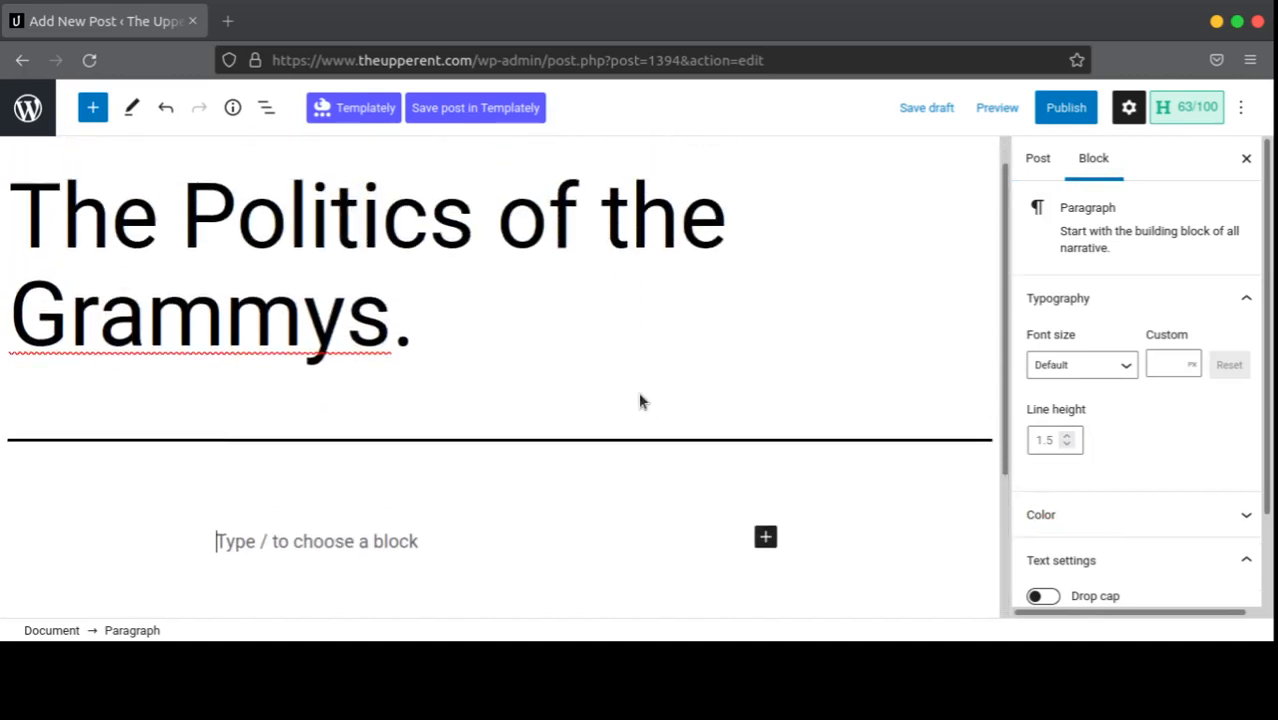
scroll(688, 371, down, 2)
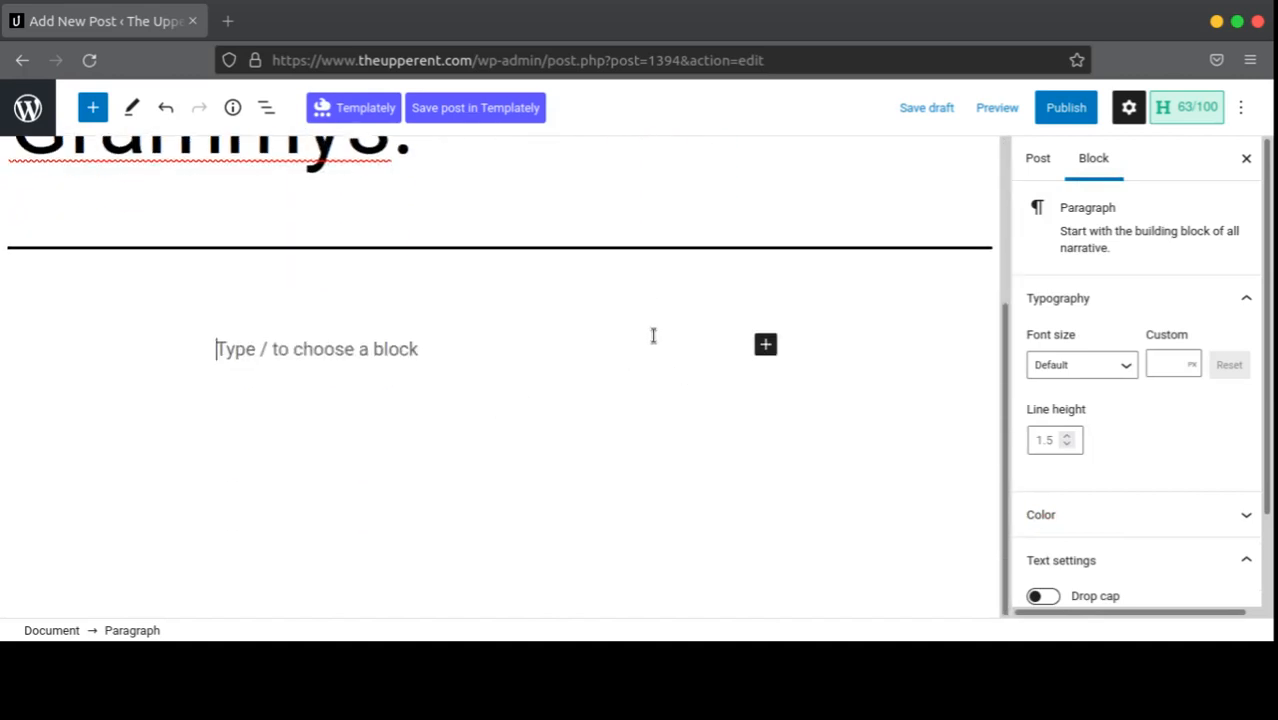
scroll(553, 328, up, 2)
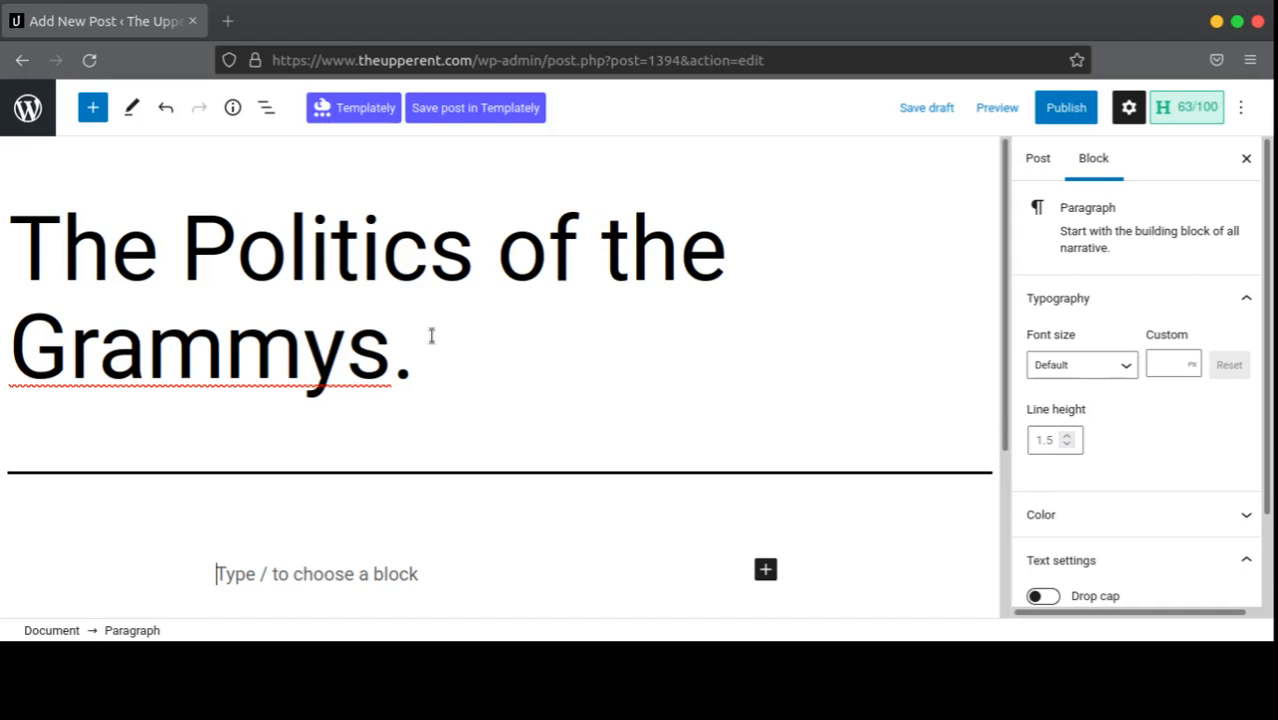
scroll(432, 336, down, 1)
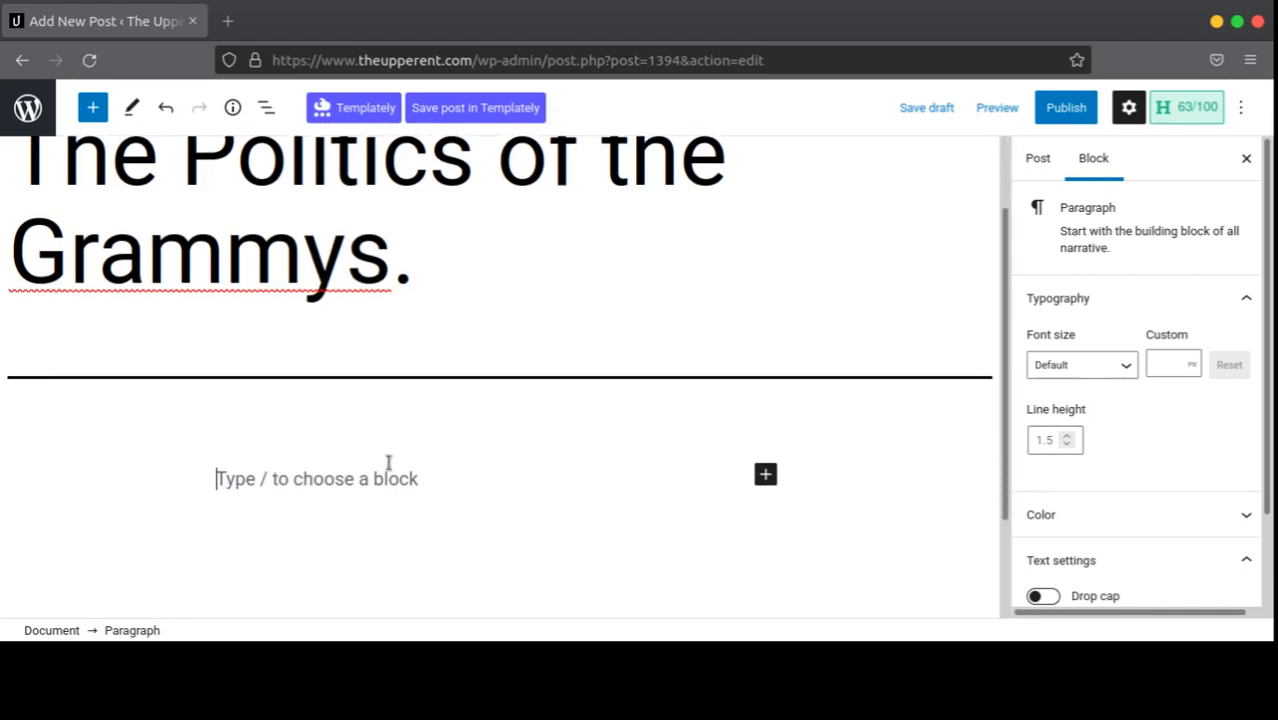
scroll(480, 466, down, 1)
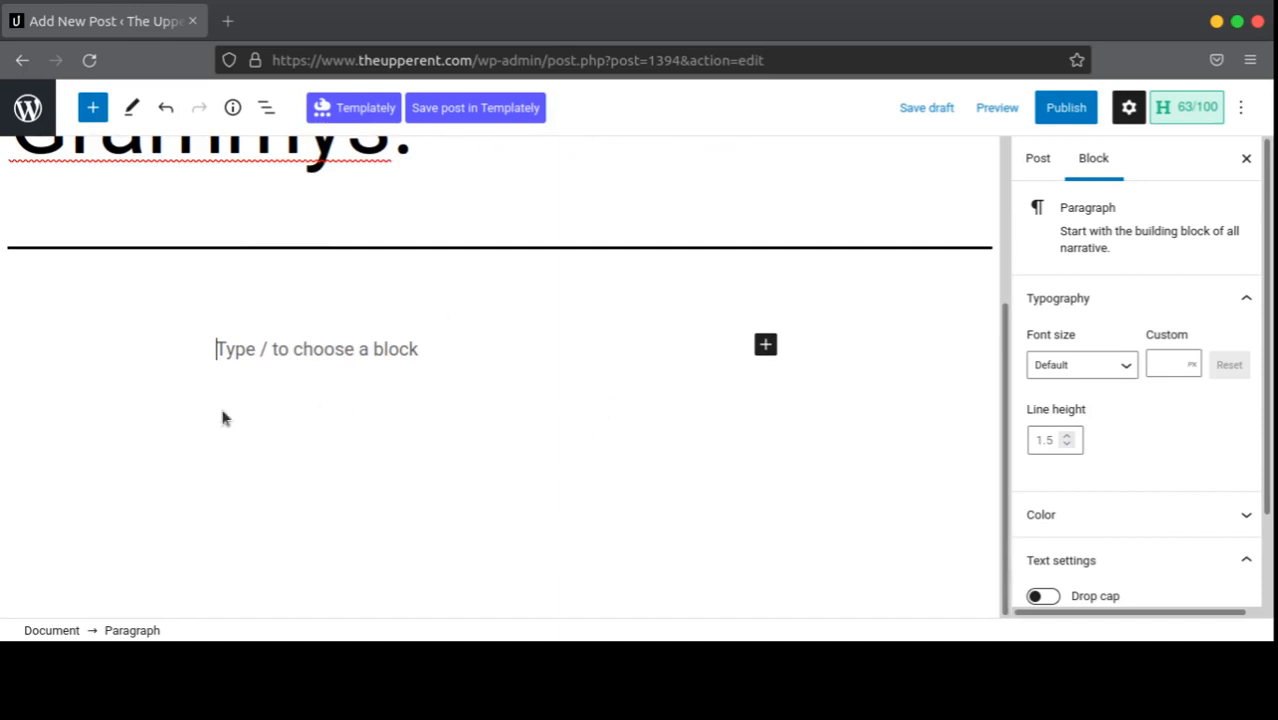
scroll(428, 376, up, 2)
scroll(349, 390, down, 2)
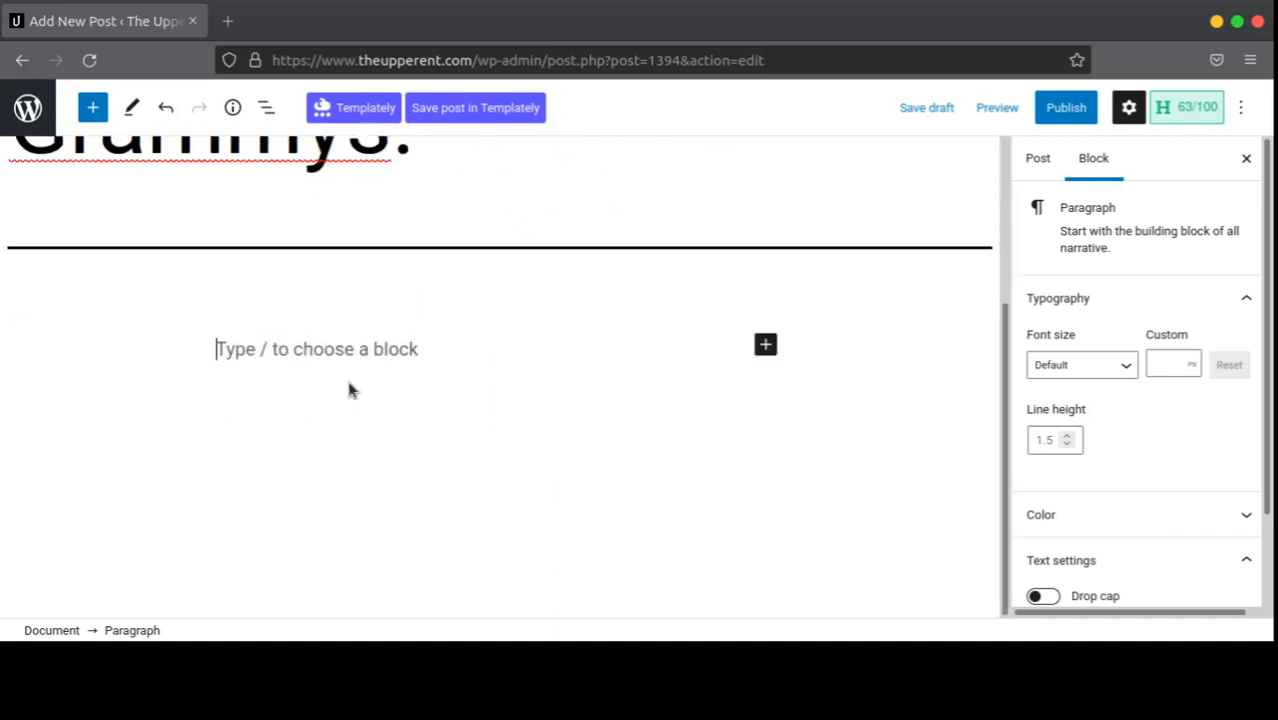
click(765, 345)
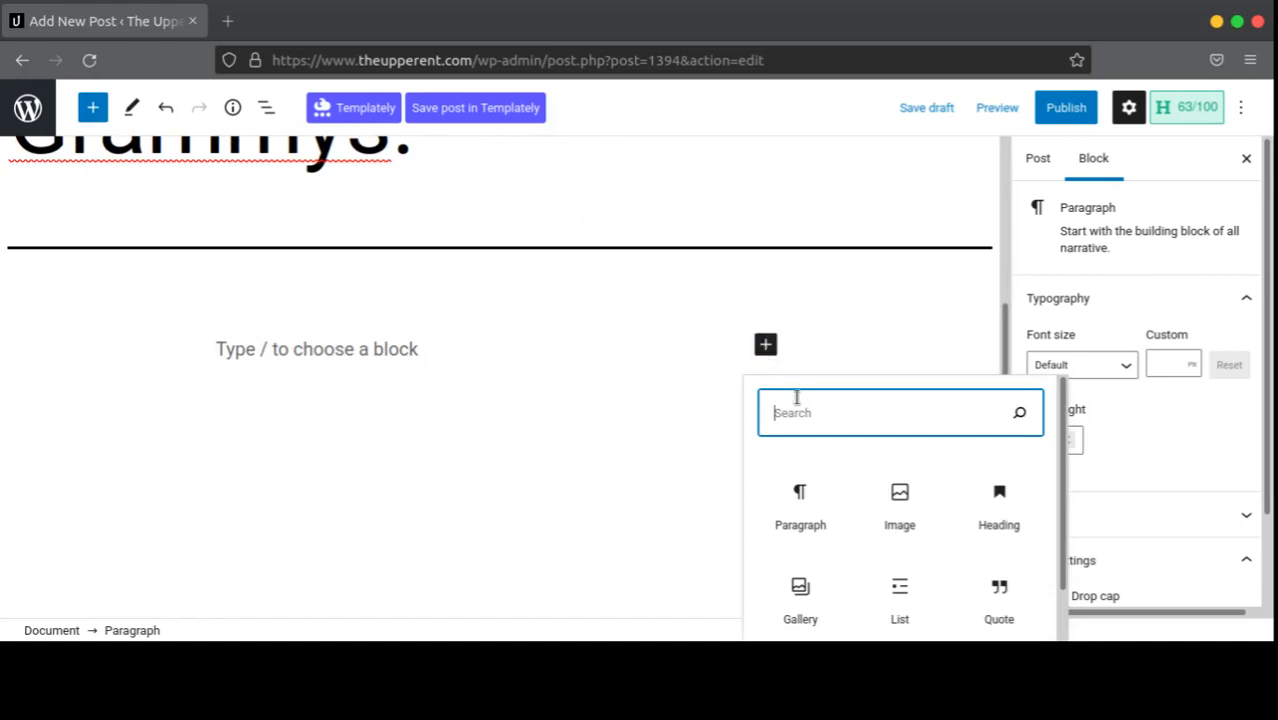
click(363, 349)
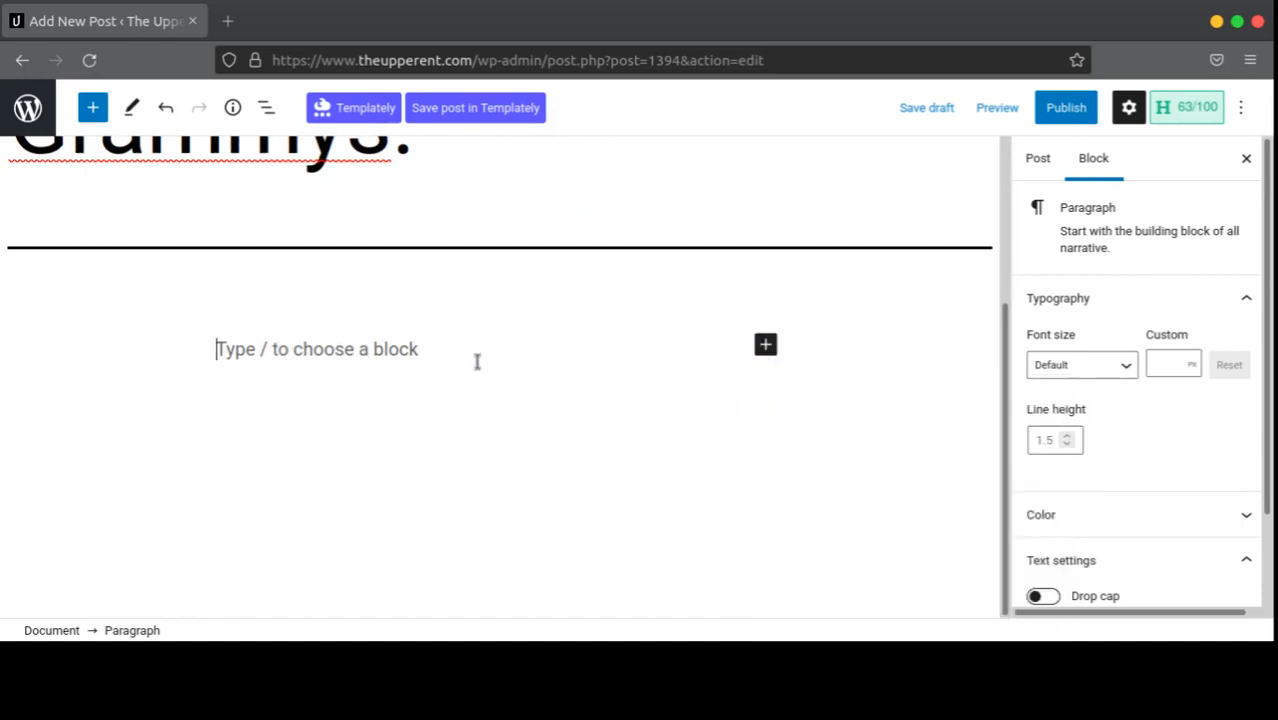
scroll(500, 371, up, 2)
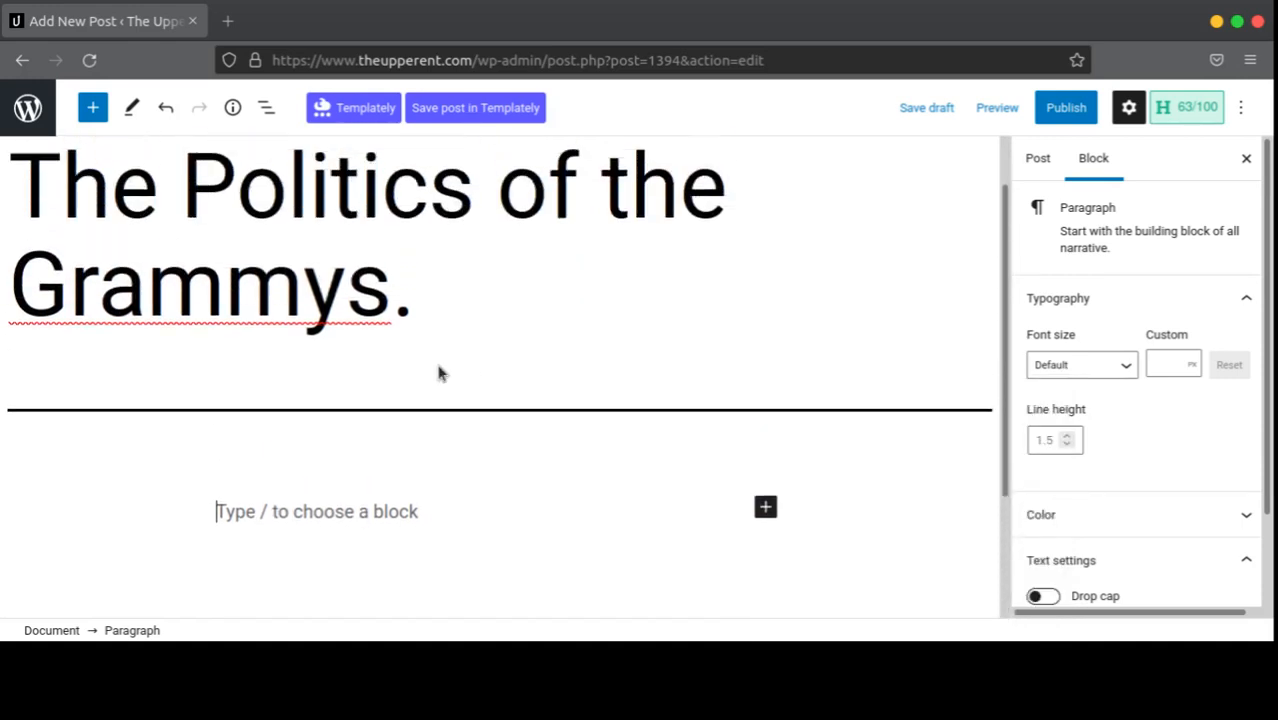
scroll(470, 365, down, 2)
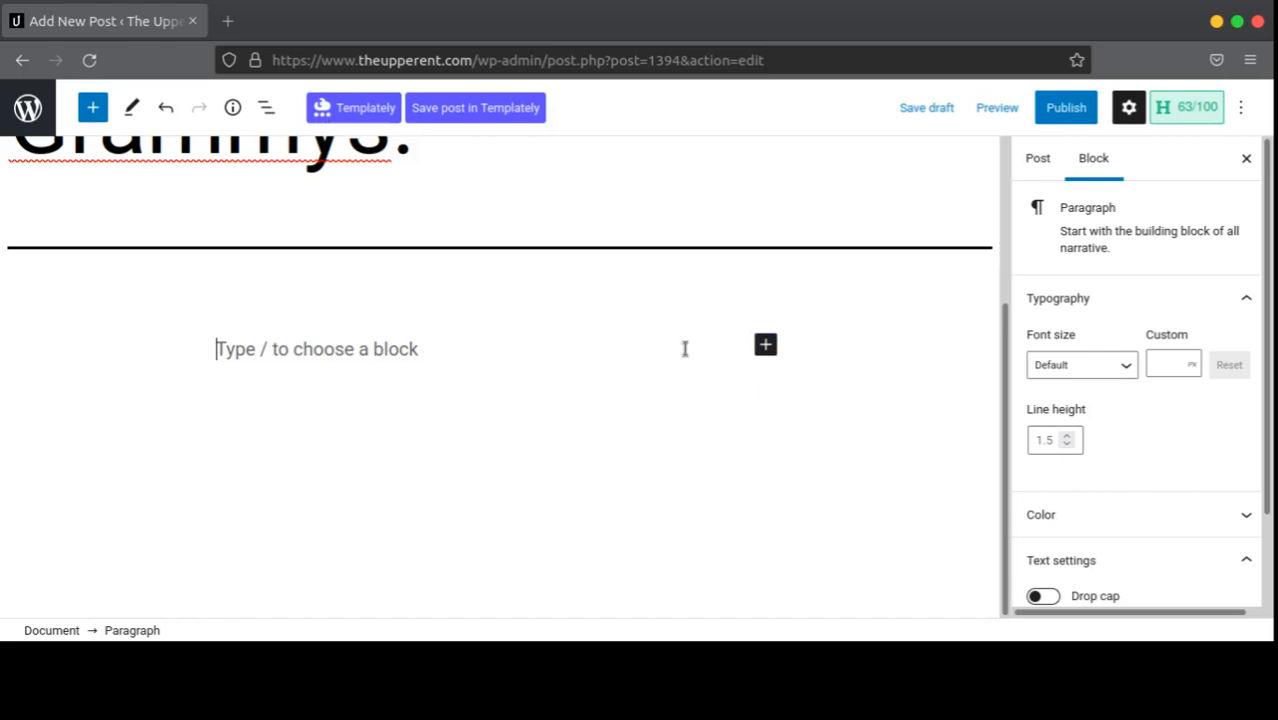
click(771, 350)
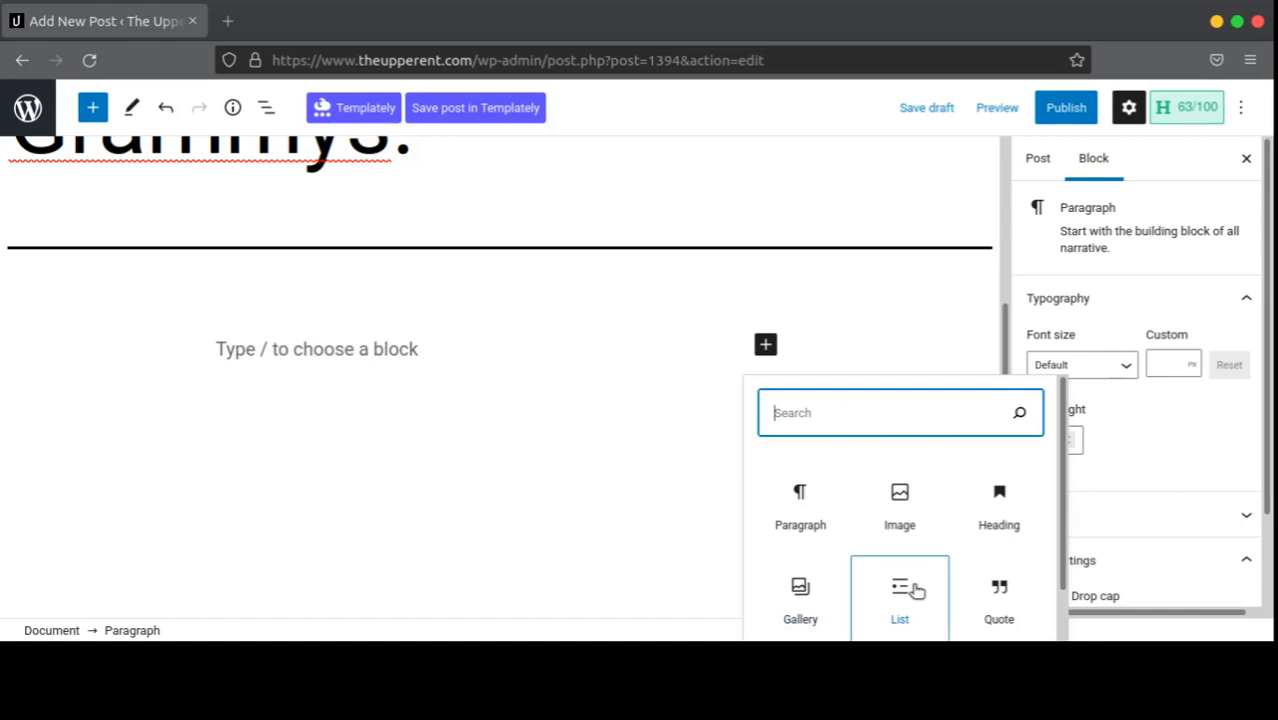
click(831, 530)
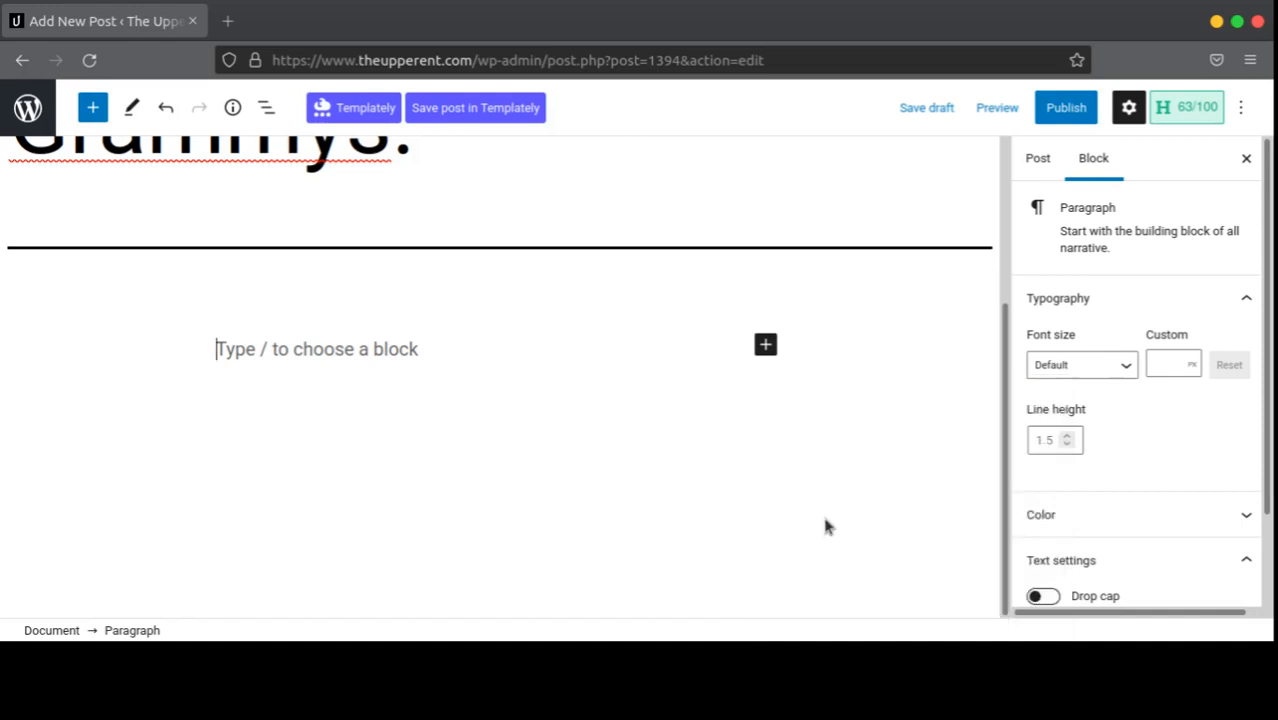
Step: Search Google for 'lorem' in a new tab to reach the lipsum.com site
click(228, 21)
text(lorem)
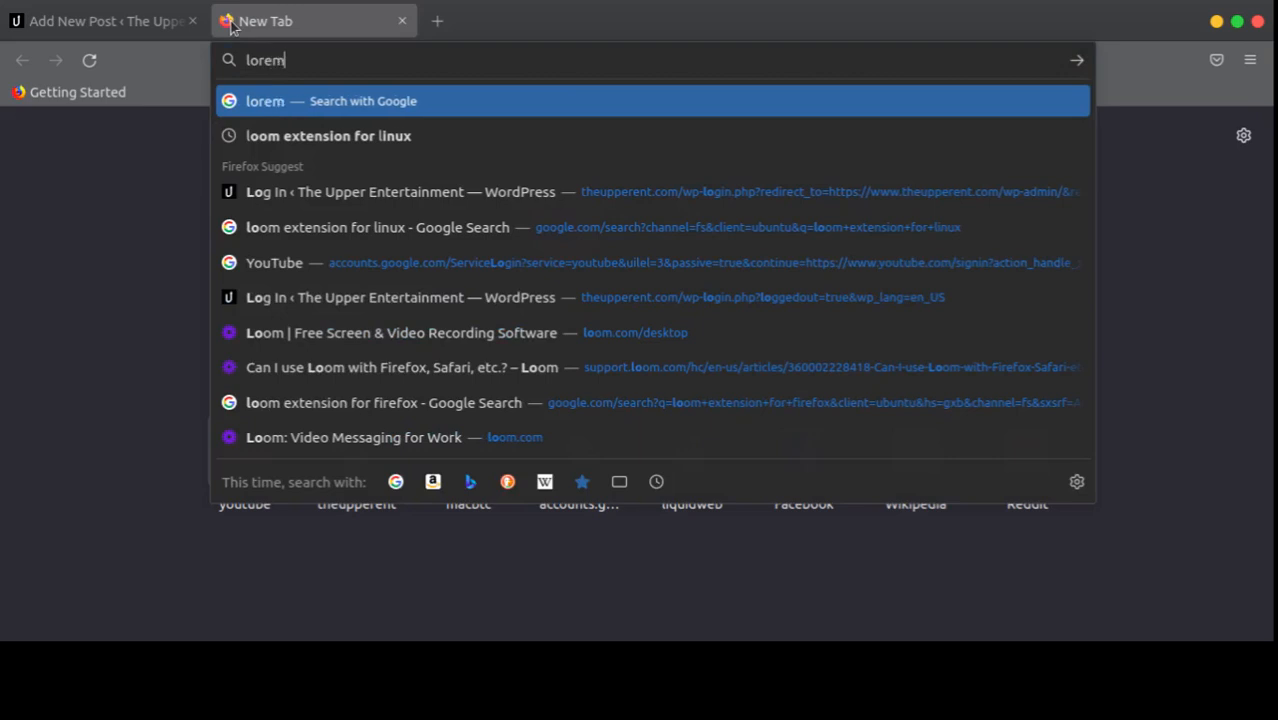
key(Return)
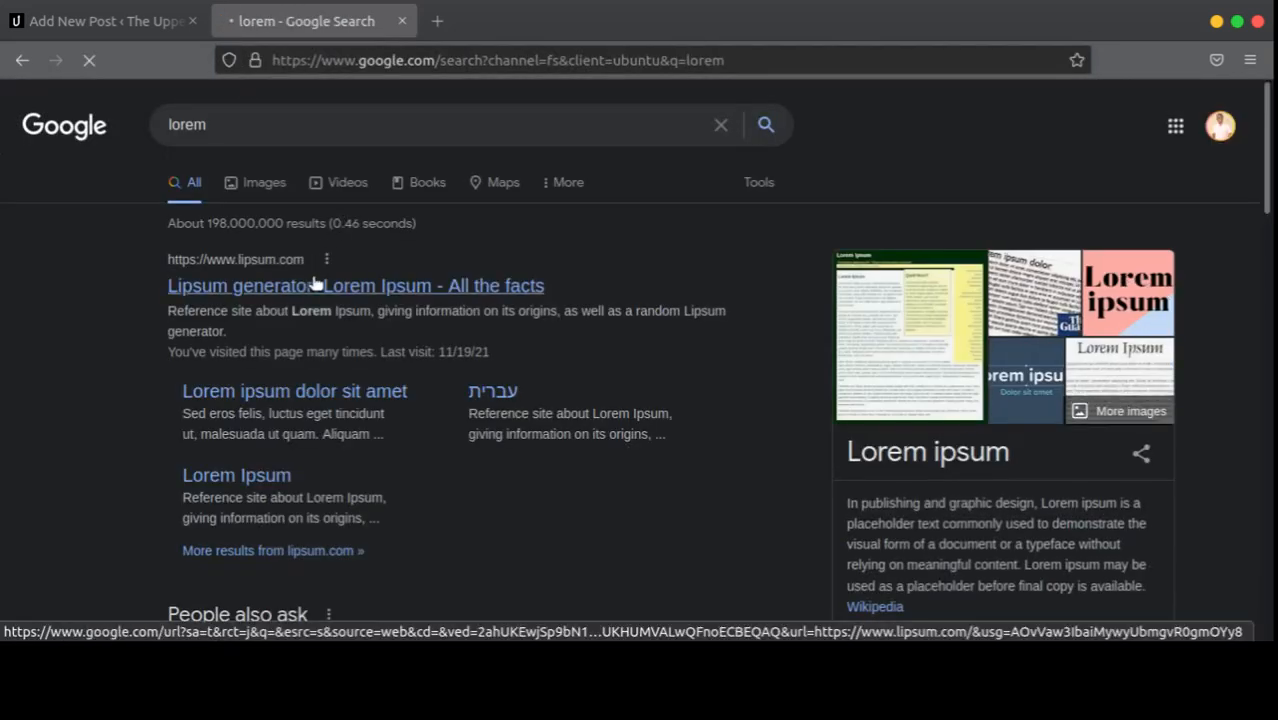
scroll(470, 310, down, 6)
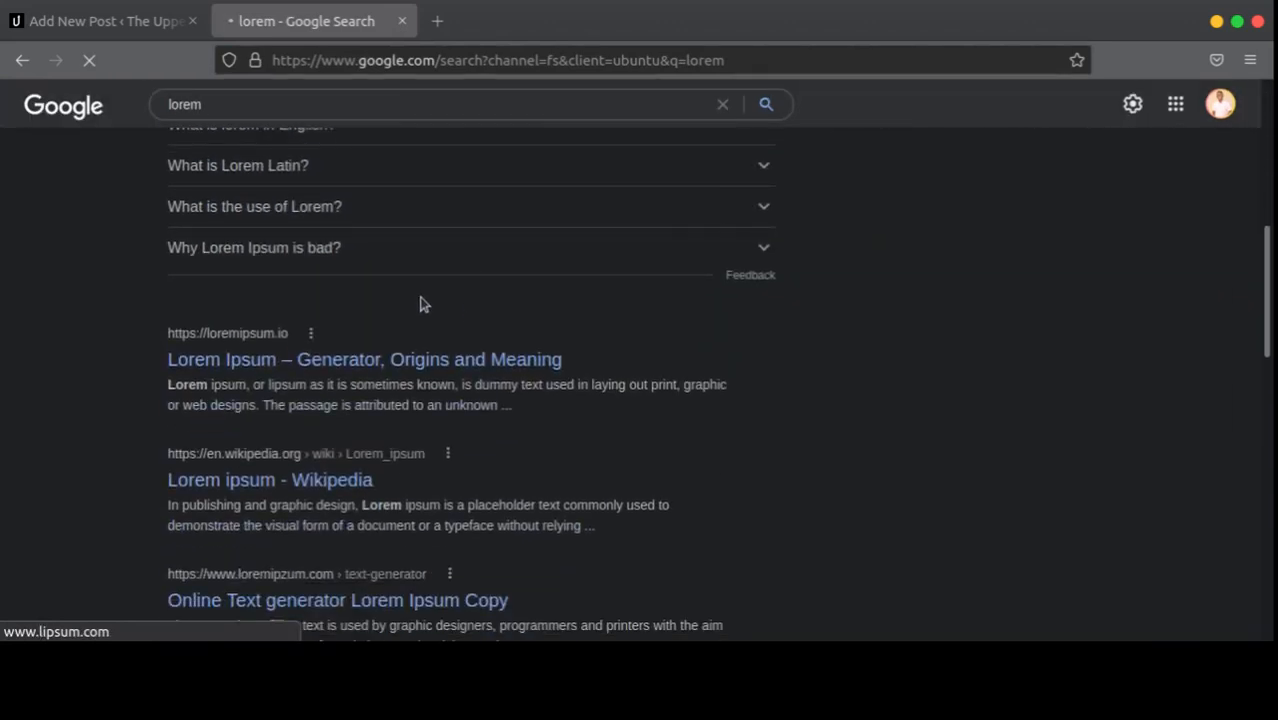
scroll(556, 282, up, 5)
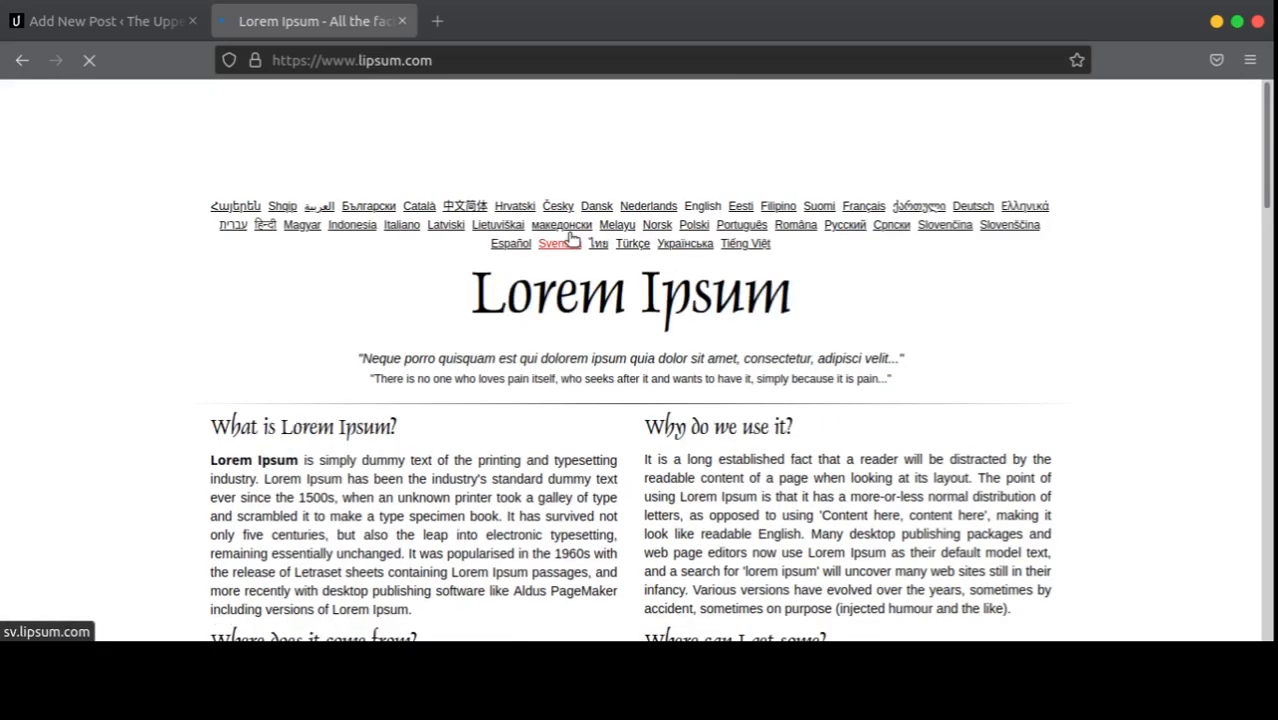
Step: Generate five Lorem Ipsum paragraphs, select the first paragraph's opening, and return to WordPress
scroll(571, 238, down, 10)
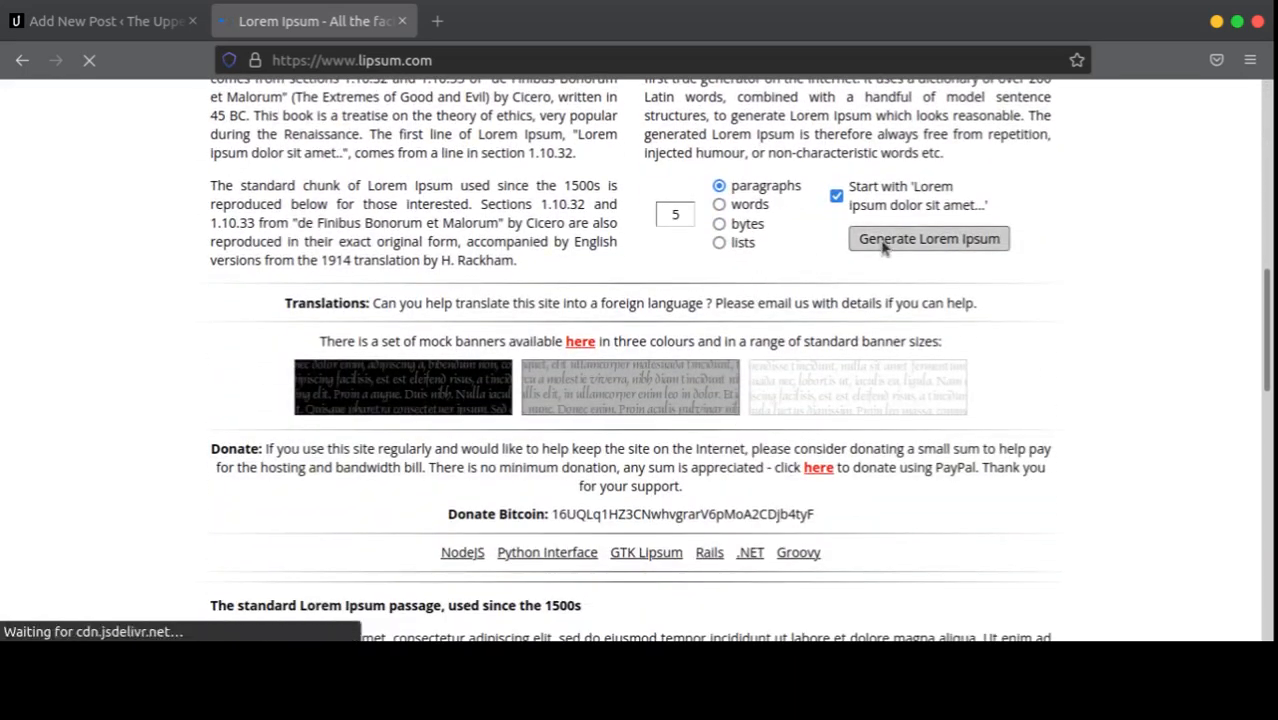
click(884, 247)
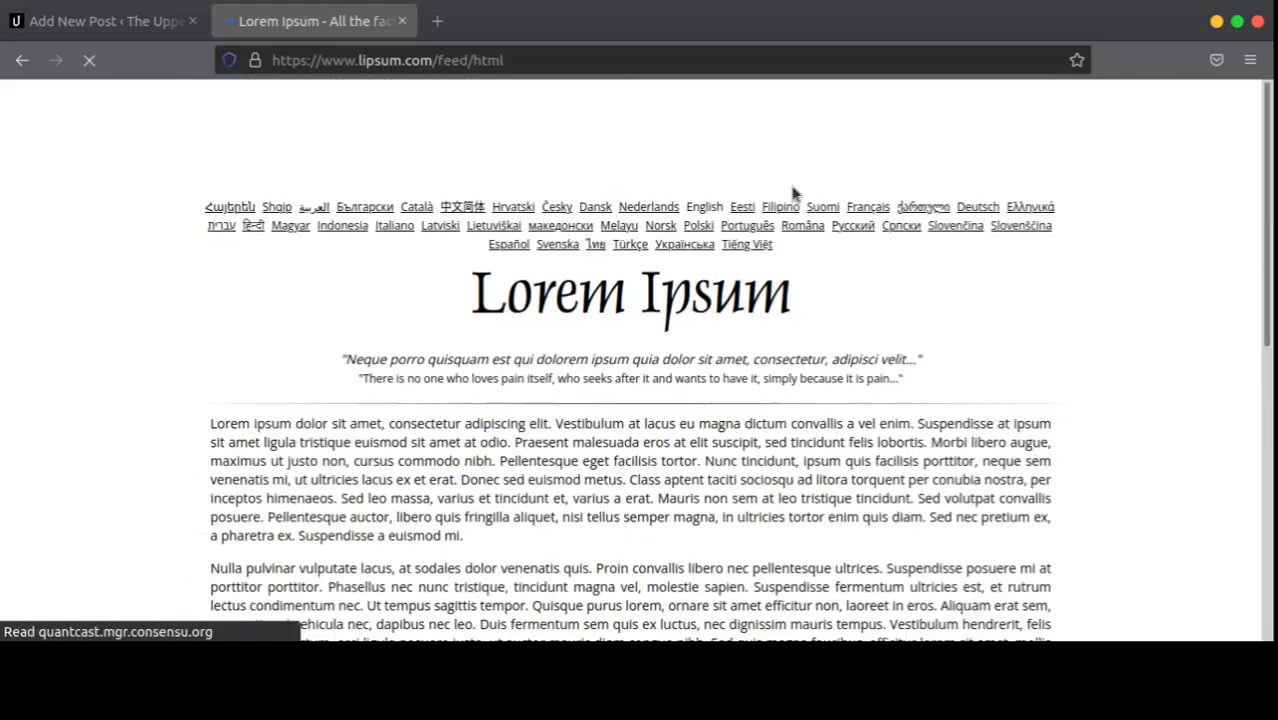
scroll(570, 354, down, 3)
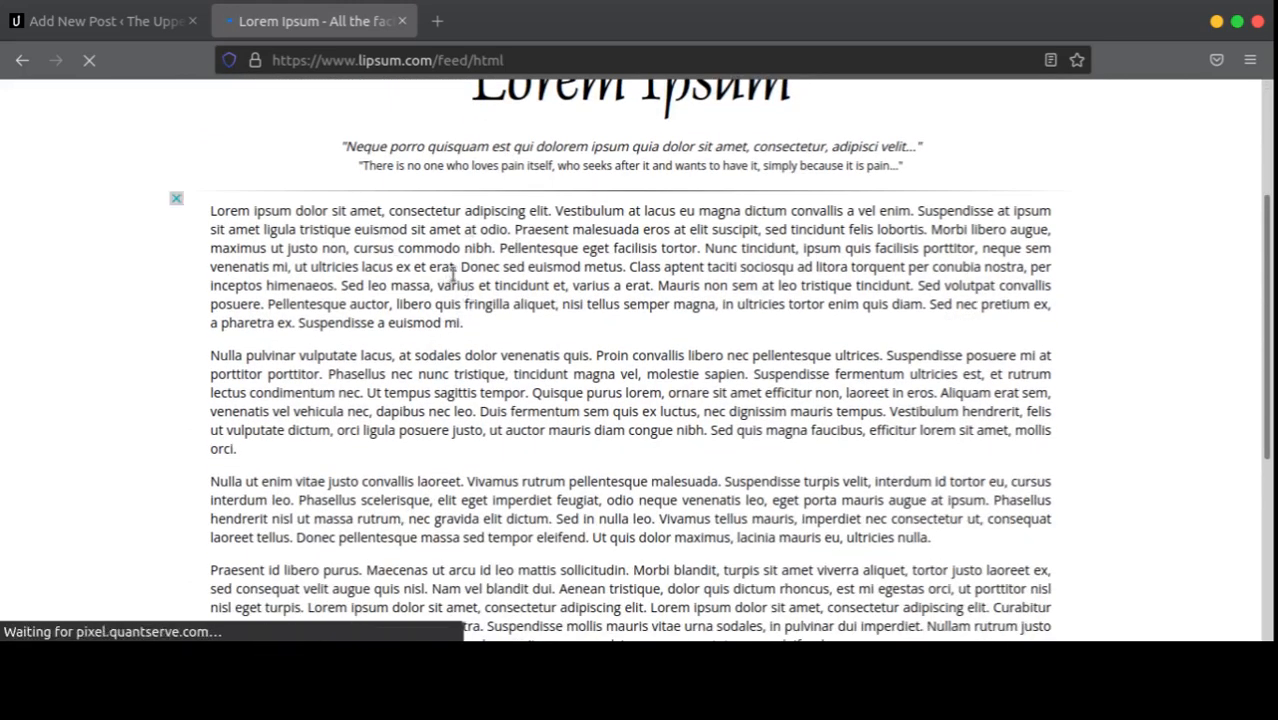
drag(453, 270, 210, 209)
key(ctrl+c)
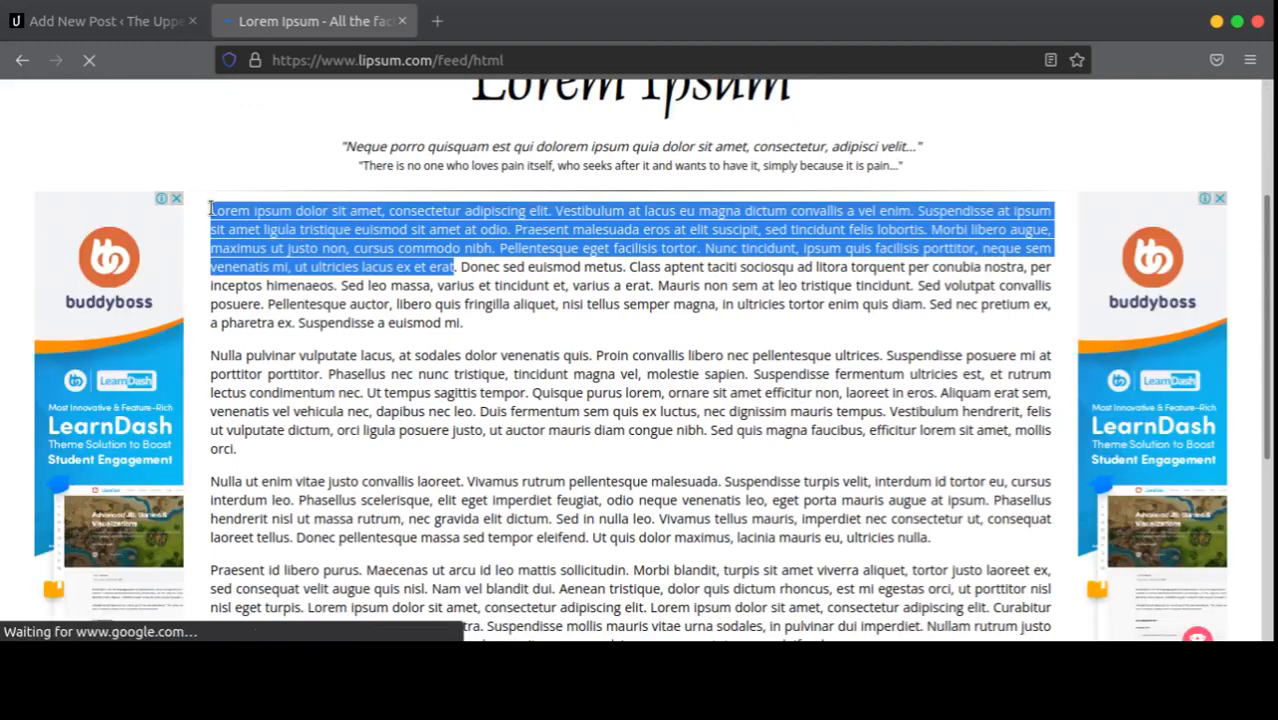
click(100, 21)
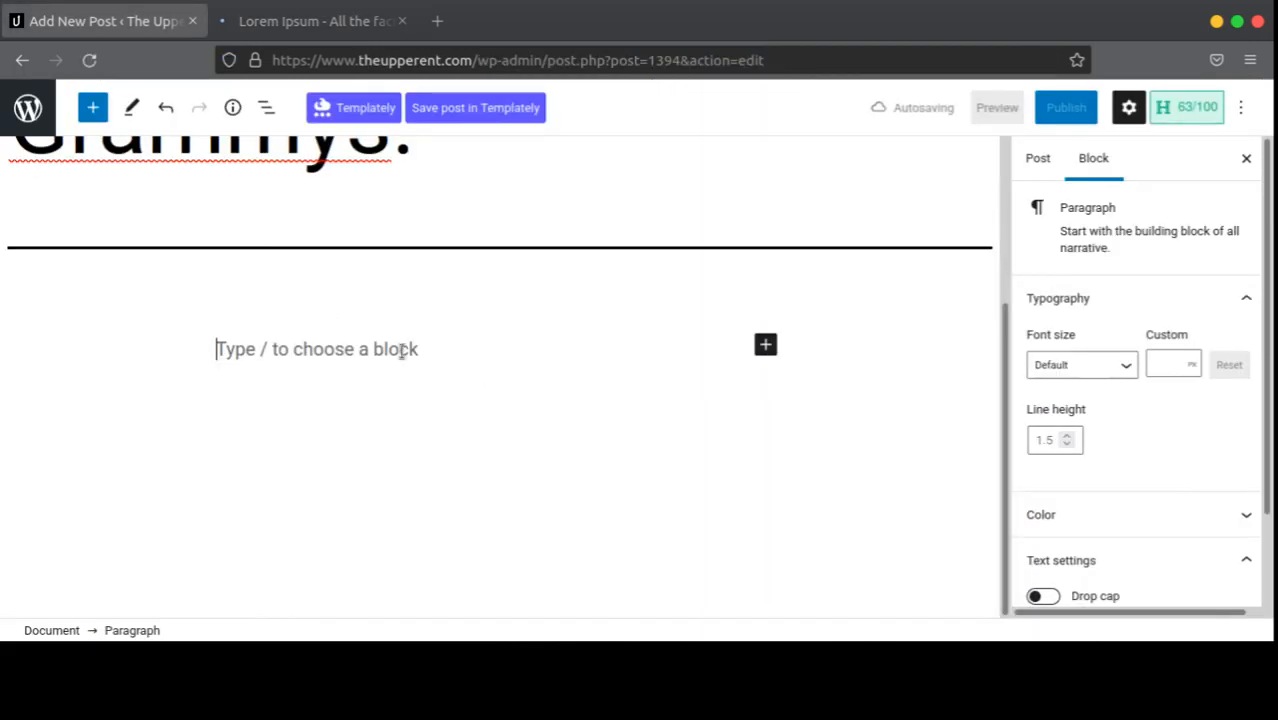
Step: Paste the Lorem Ipsum text into the post body, end it with a period, and add a new block
key(ctrl+v)
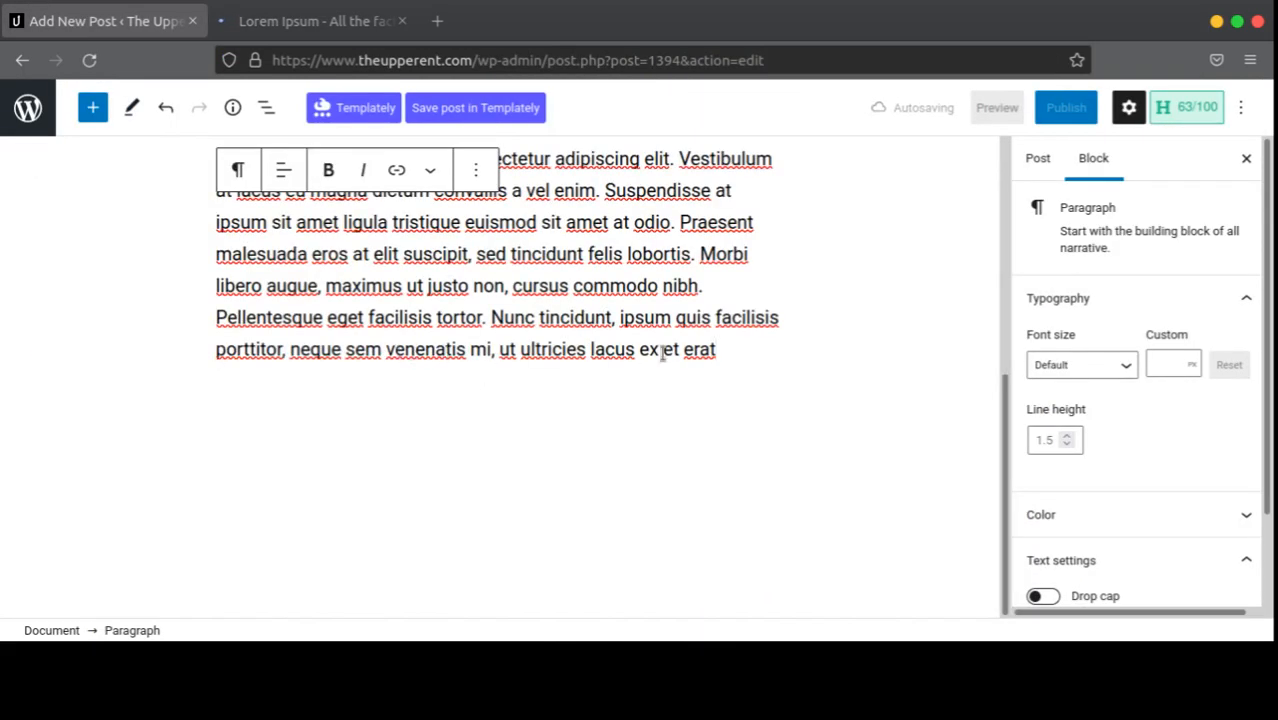
text(.)
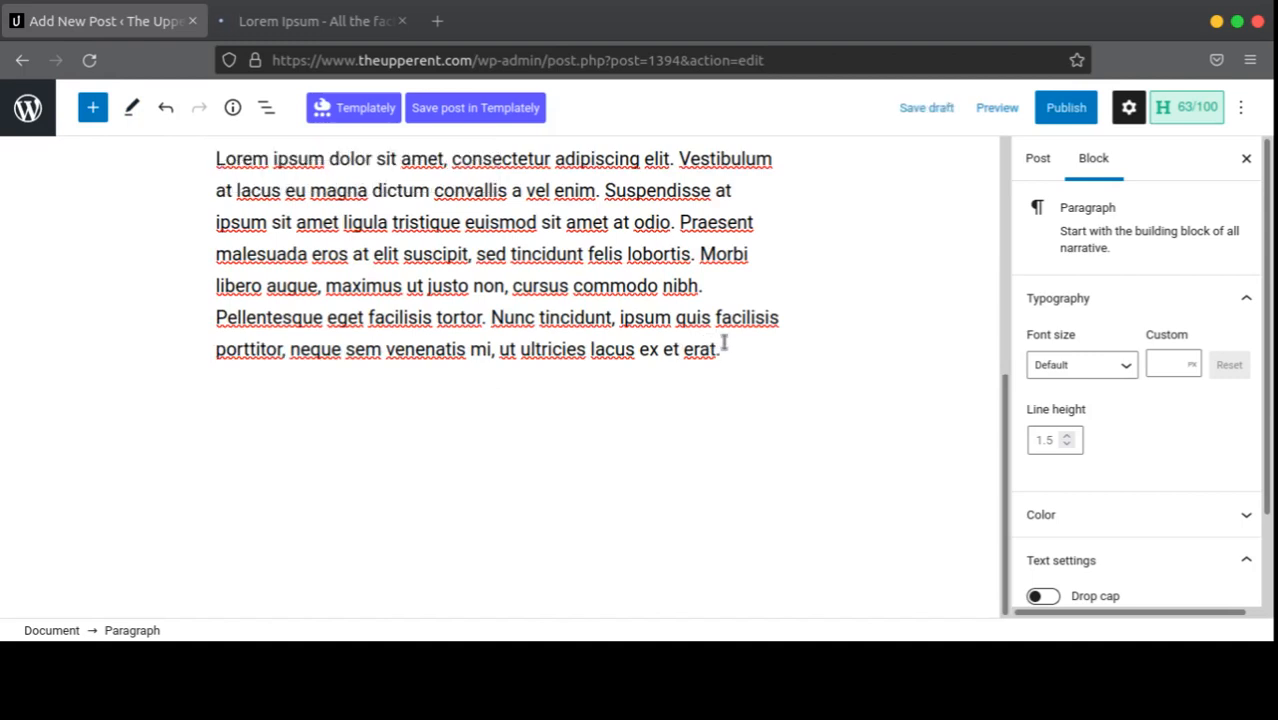
scroll(724, 343, up, 2)
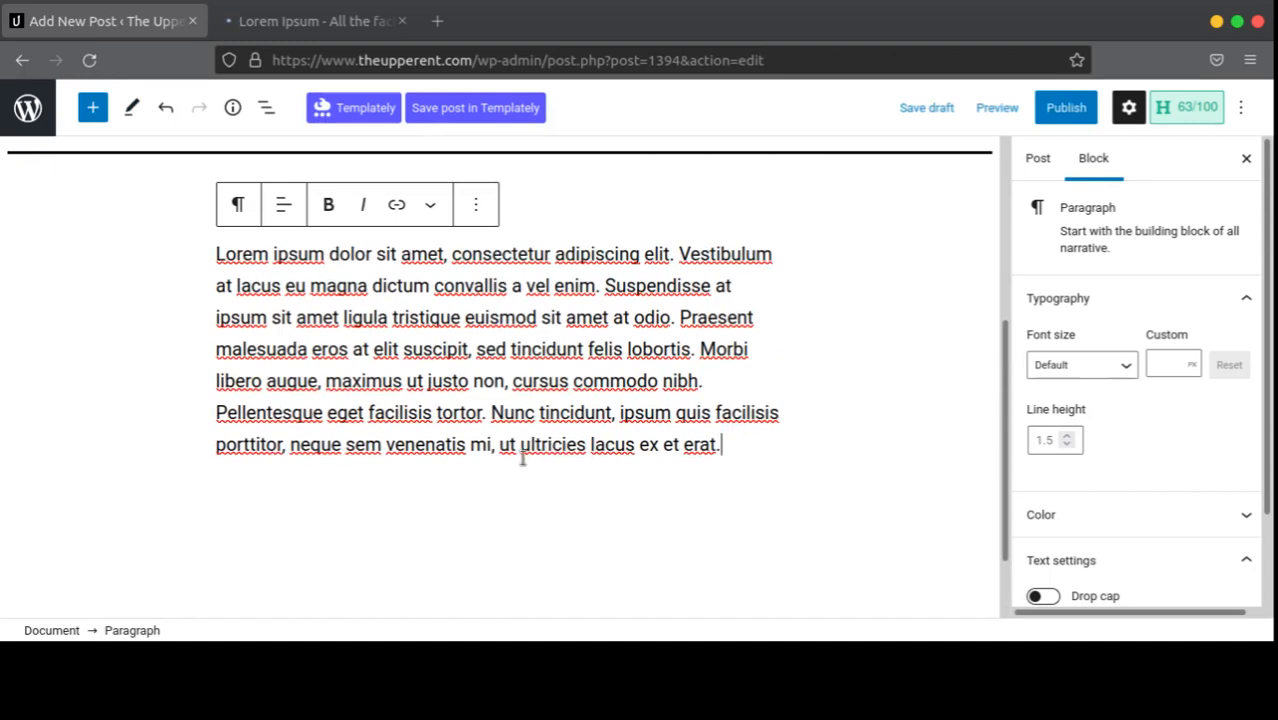
key(Return)
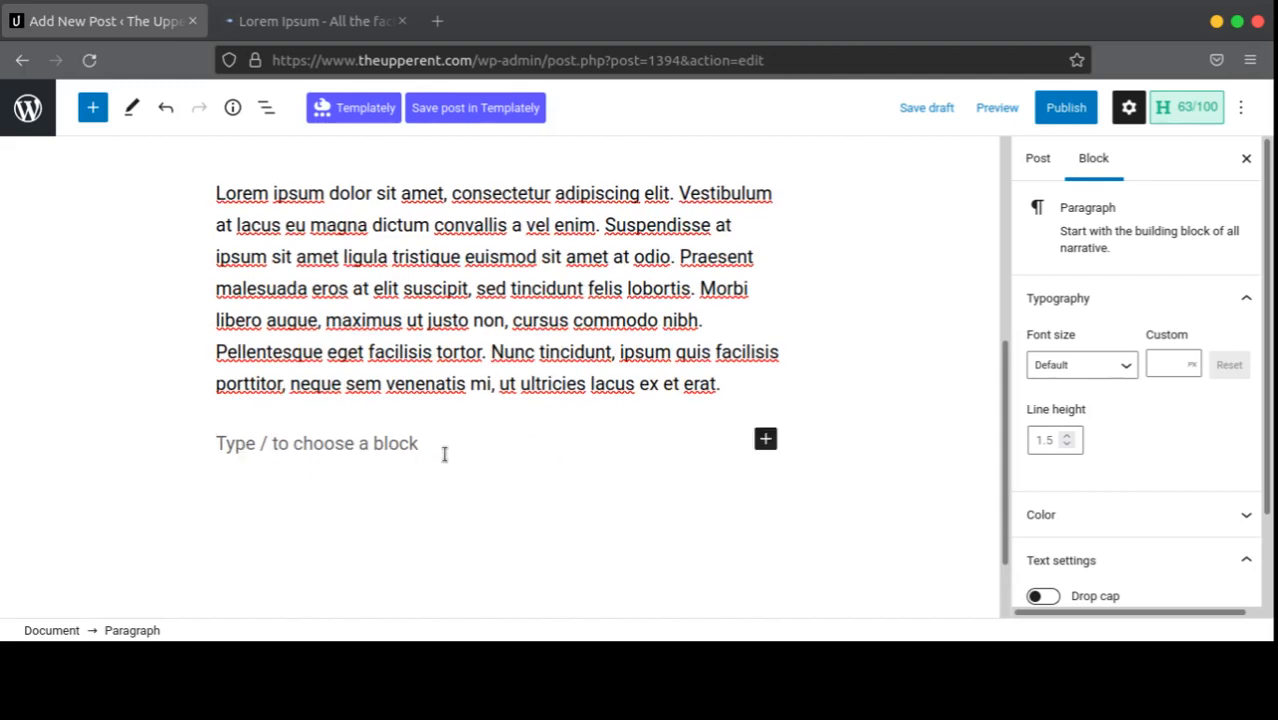
click(727, 386)
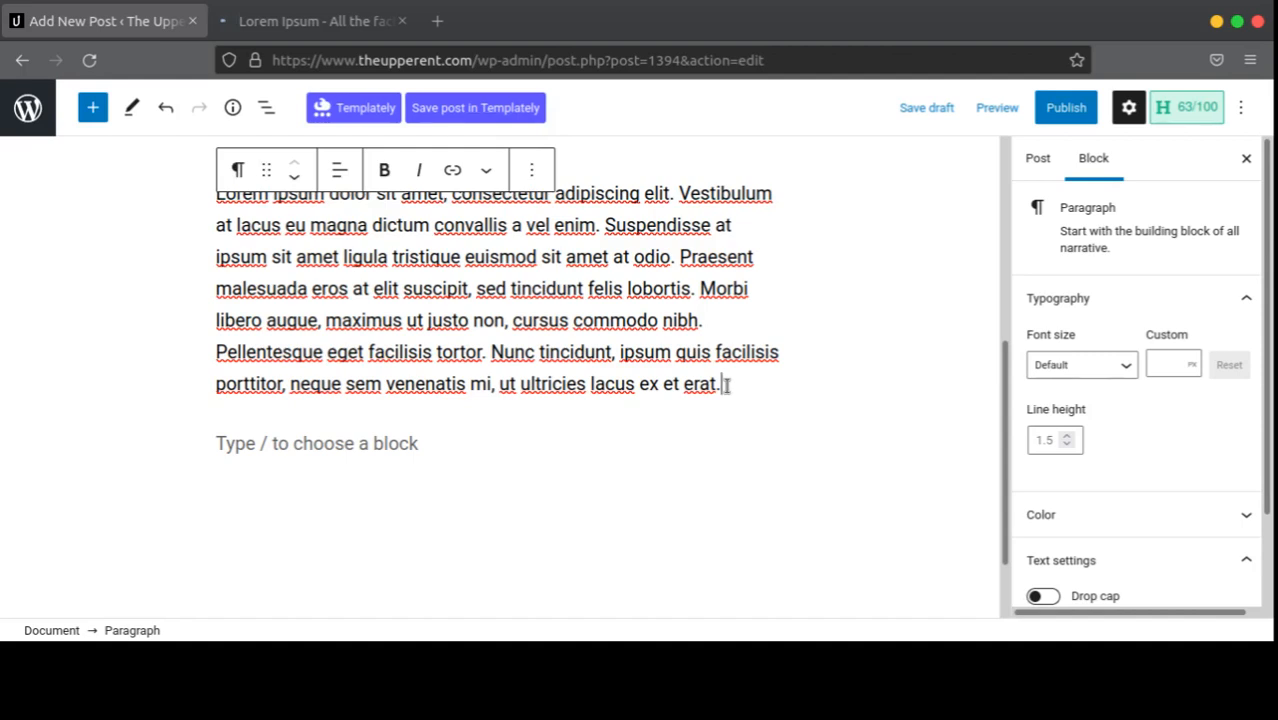
click(493, 438)
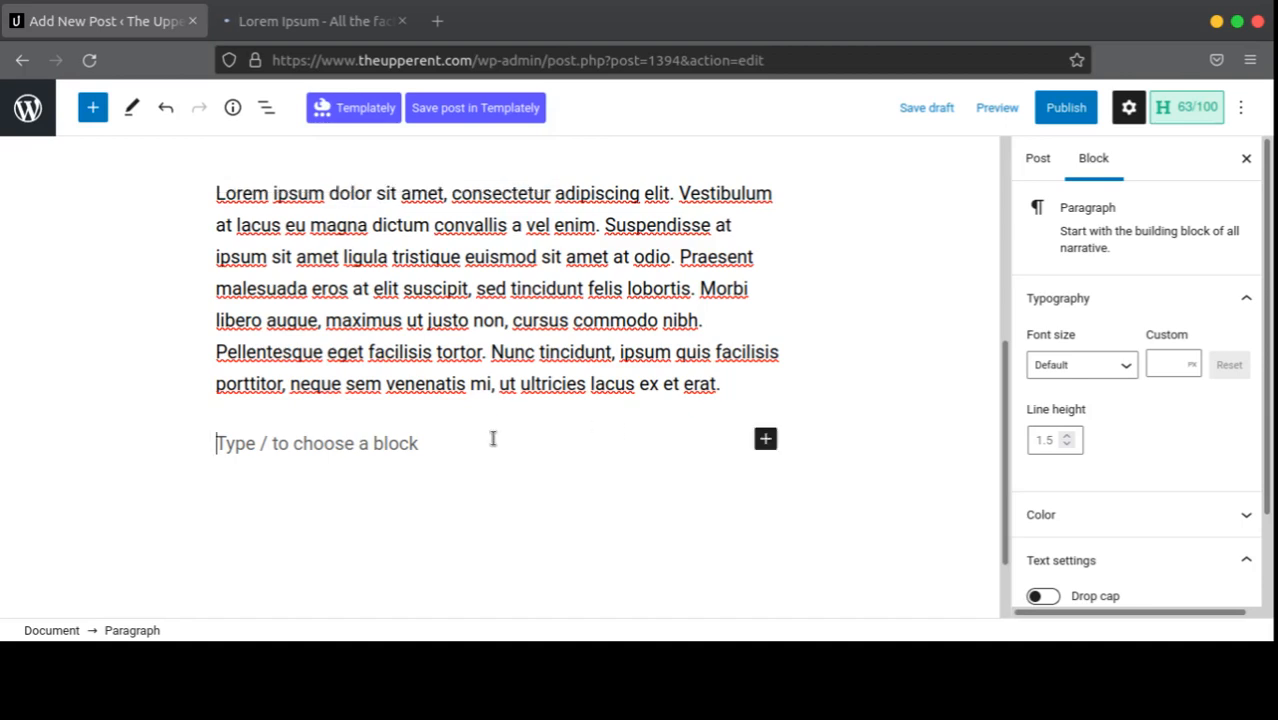
click(743, 388)
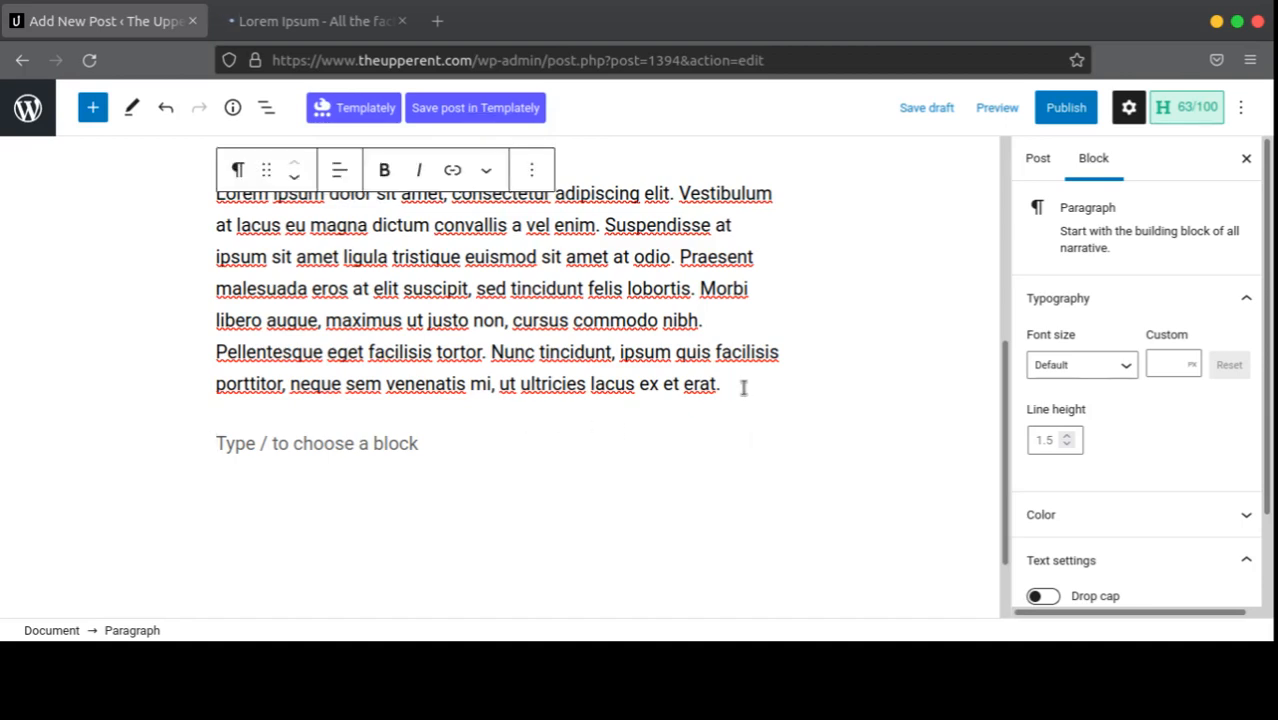
key(Return)
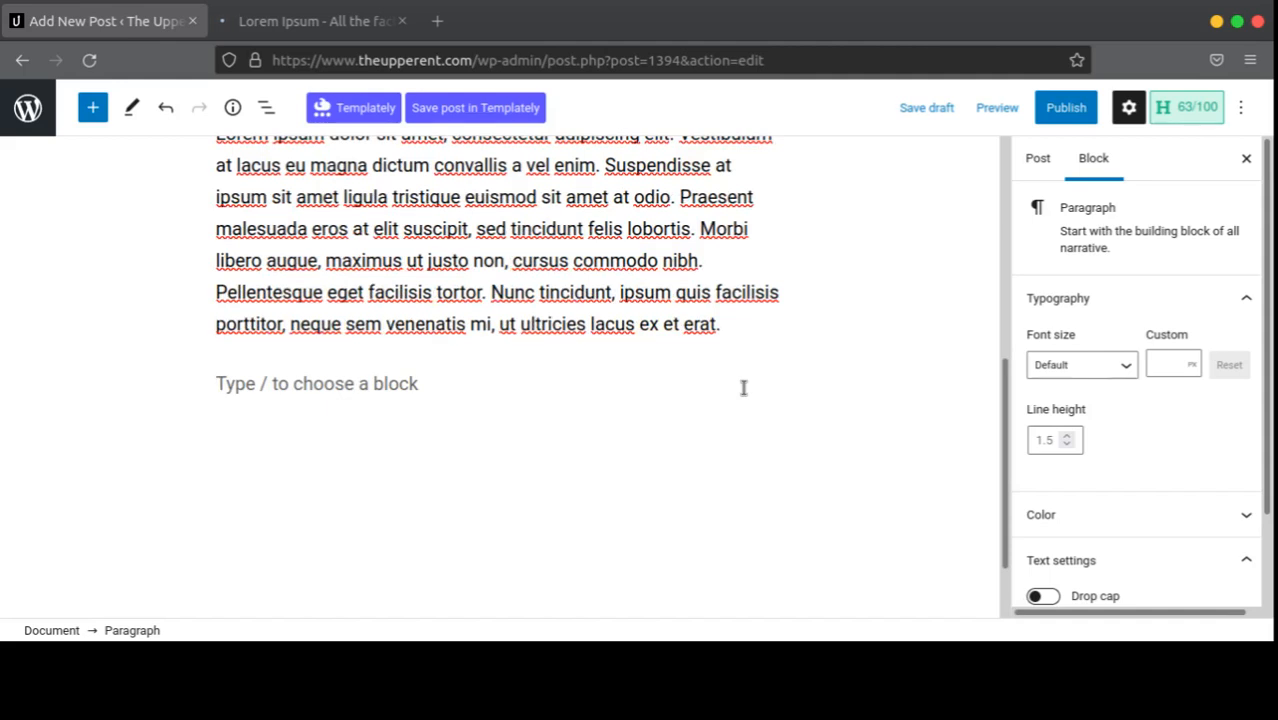
scroll(743, 387, up, 3)
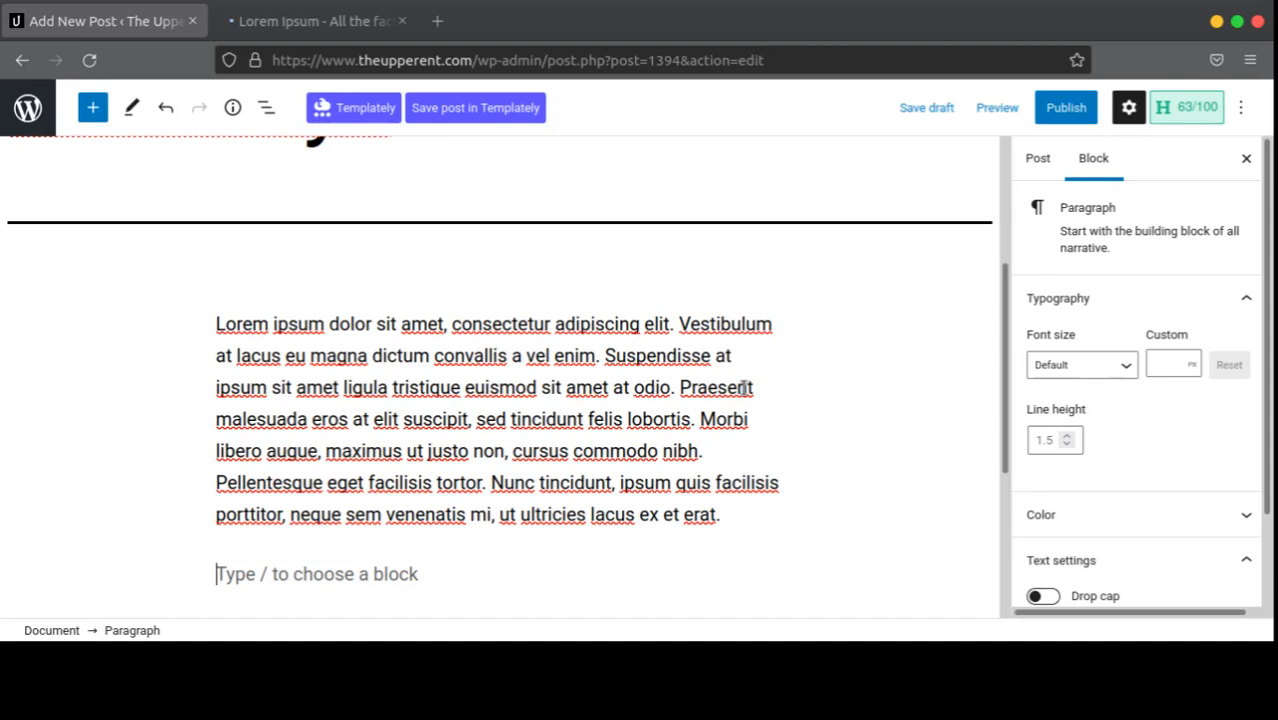
scroll(745, 387, up, 5)
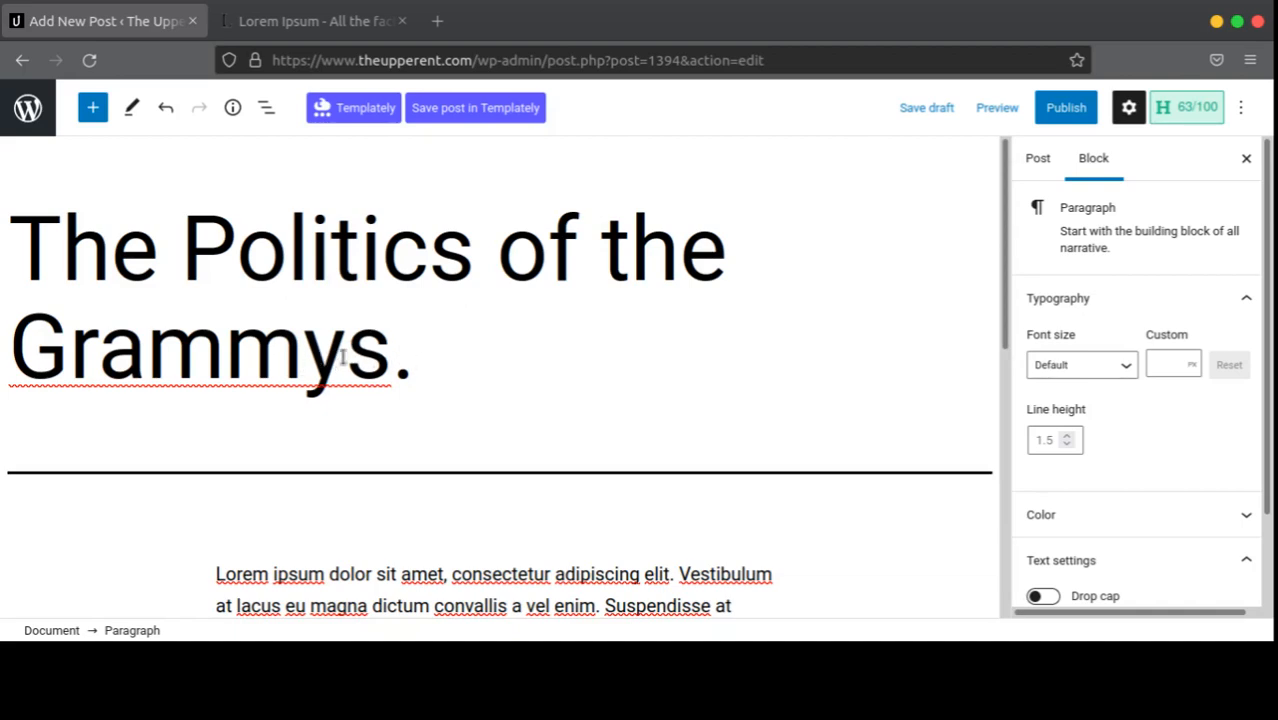
click(414, 357)
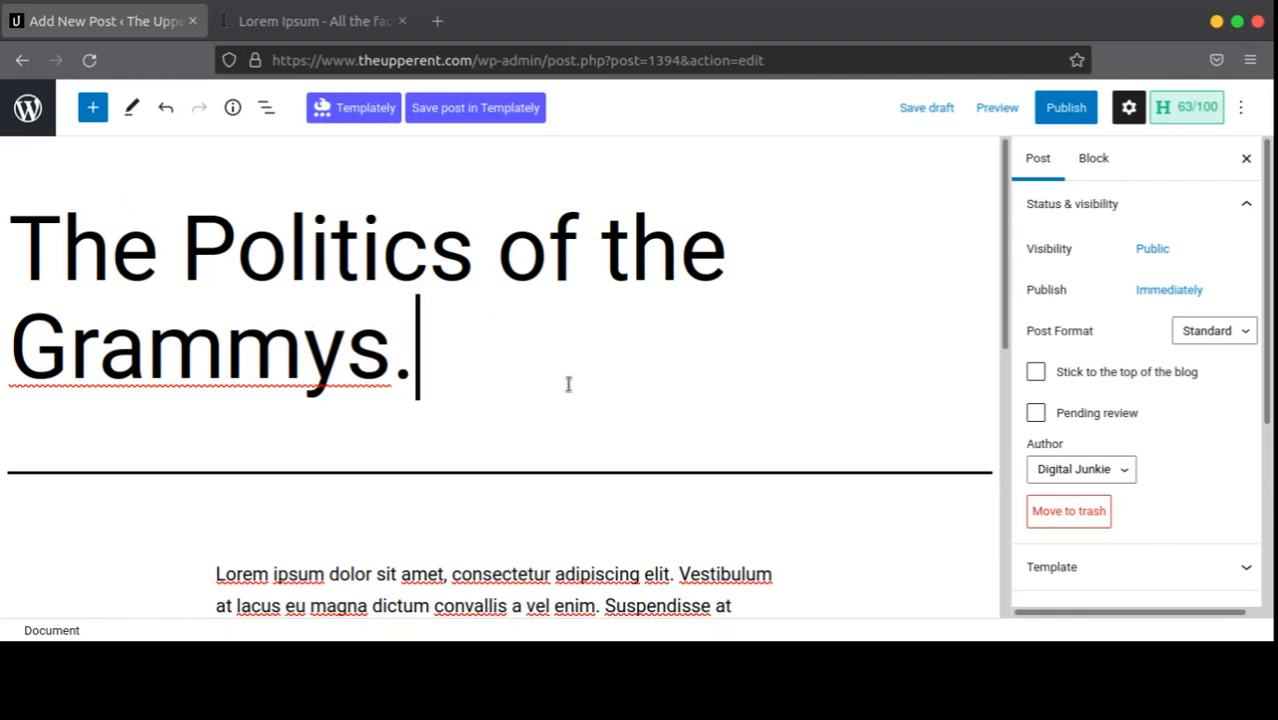
scroll(494, 474, down, 2)
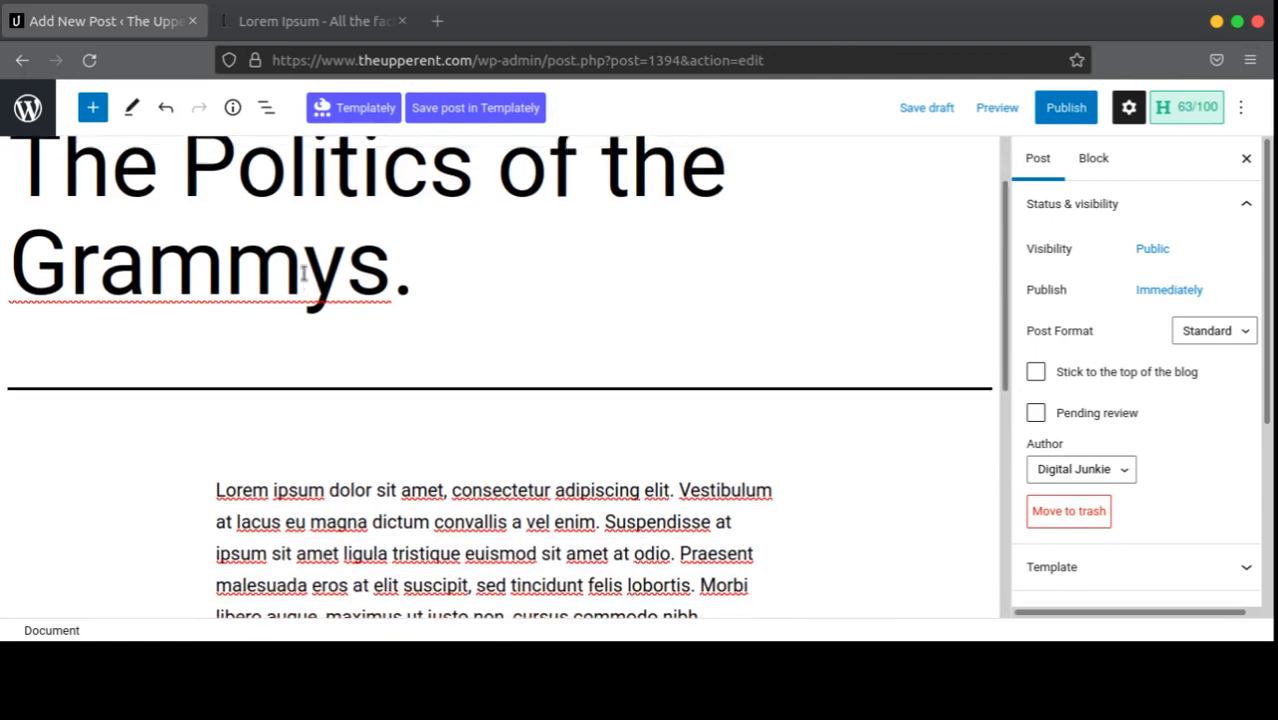
scroll(303, 272, up, 2)
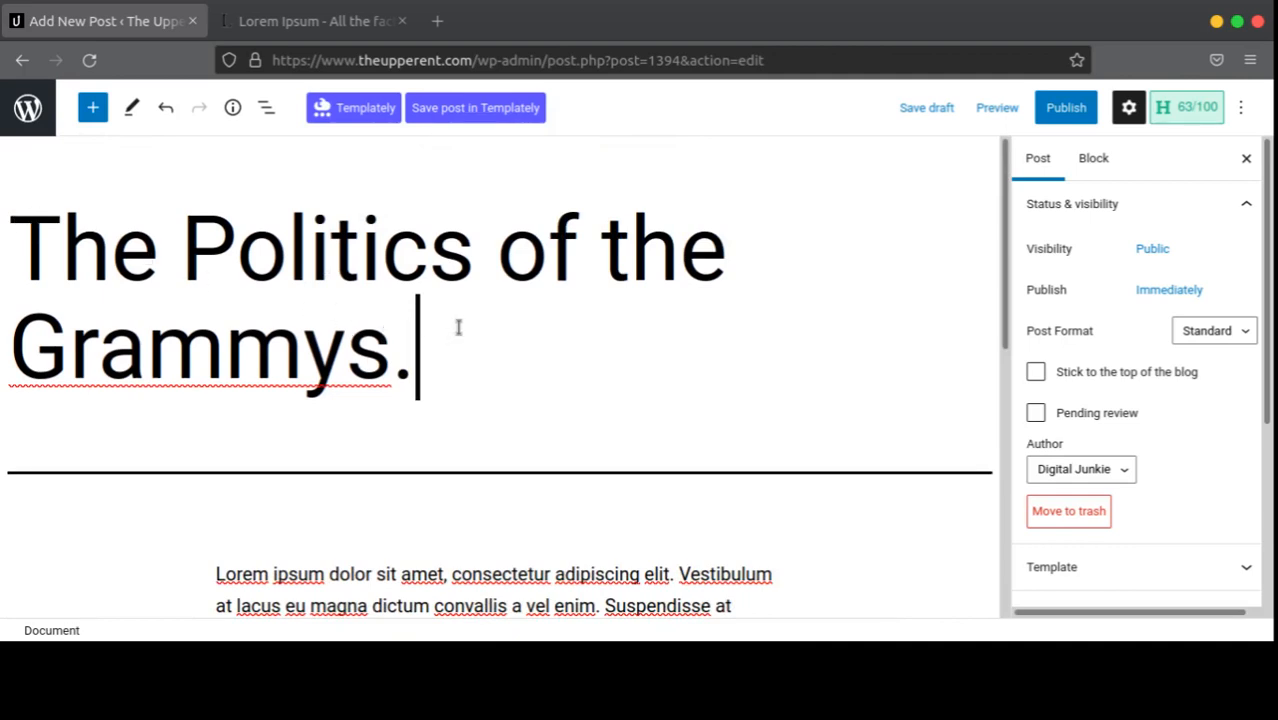
scroll(458, 327, down, 5)
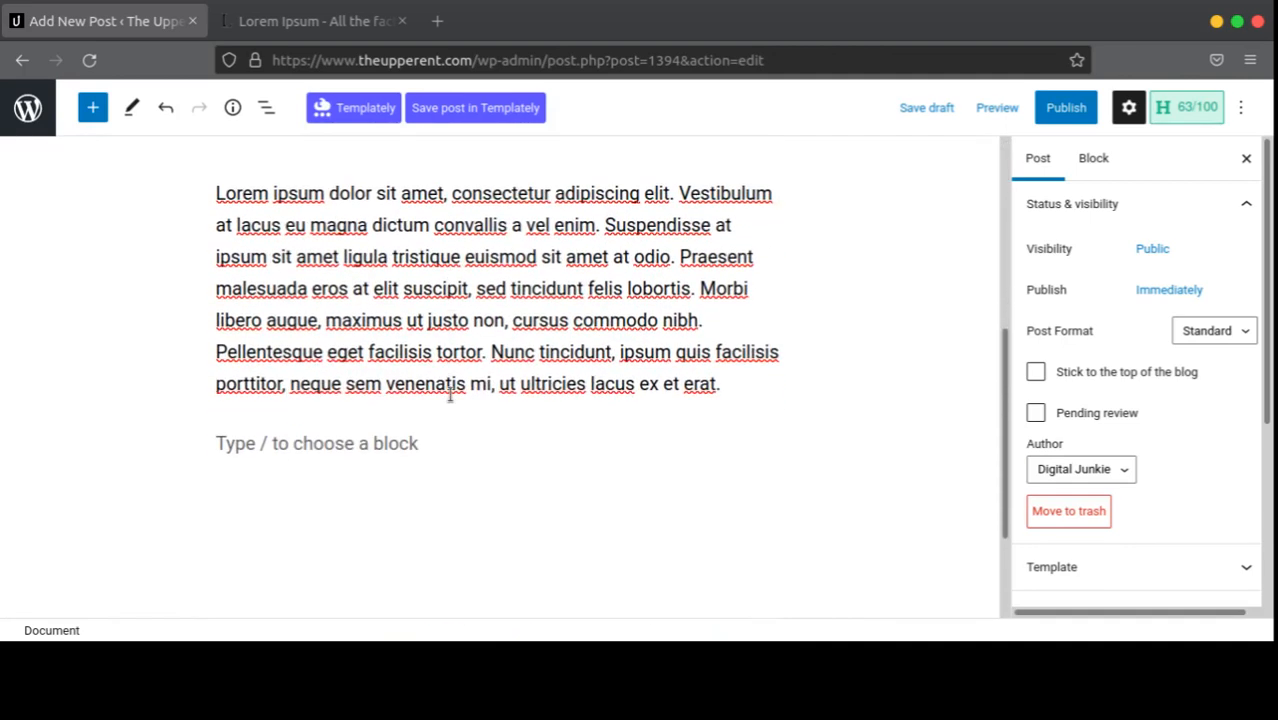
click(405, 440)
scroll(405, 437, up, 3)
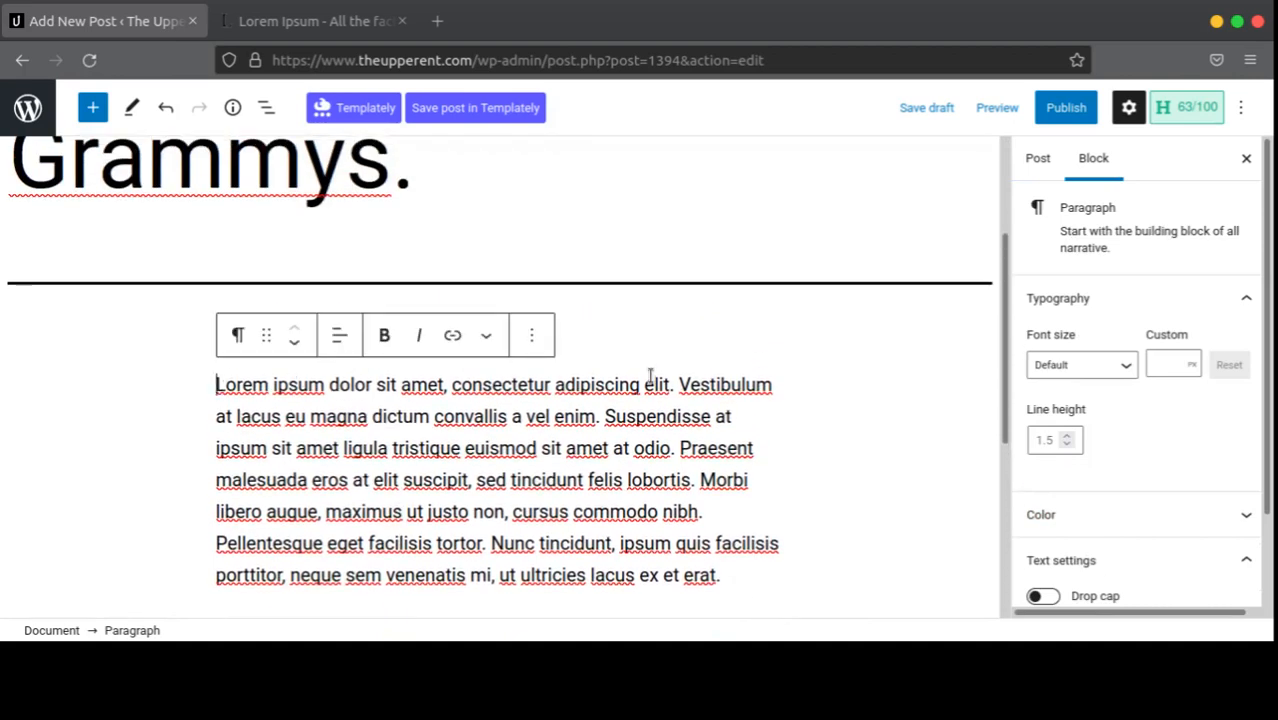
Step: Add an empty block above the Lorem Ipsum paragraph and turn it into a Heading
click(325, 335)
key(Escape)
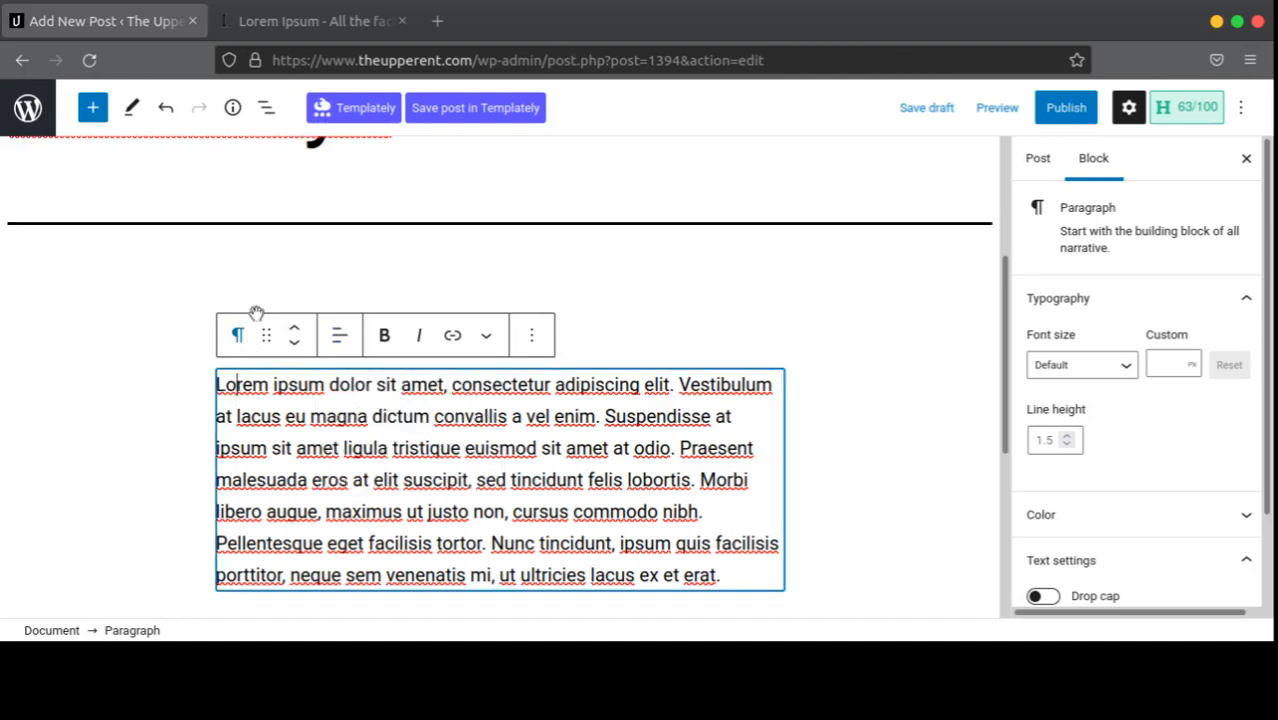
key(Escape)
click(386, 320)
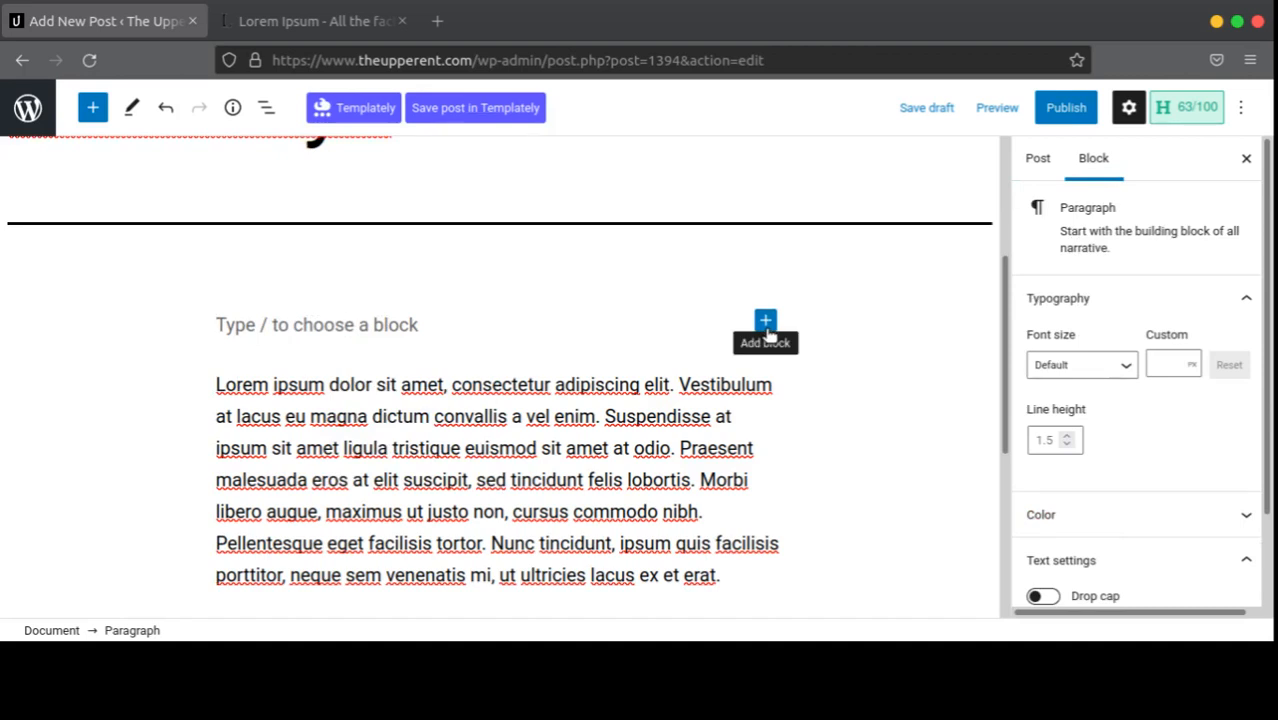
scroll(765, 334, up, 2)
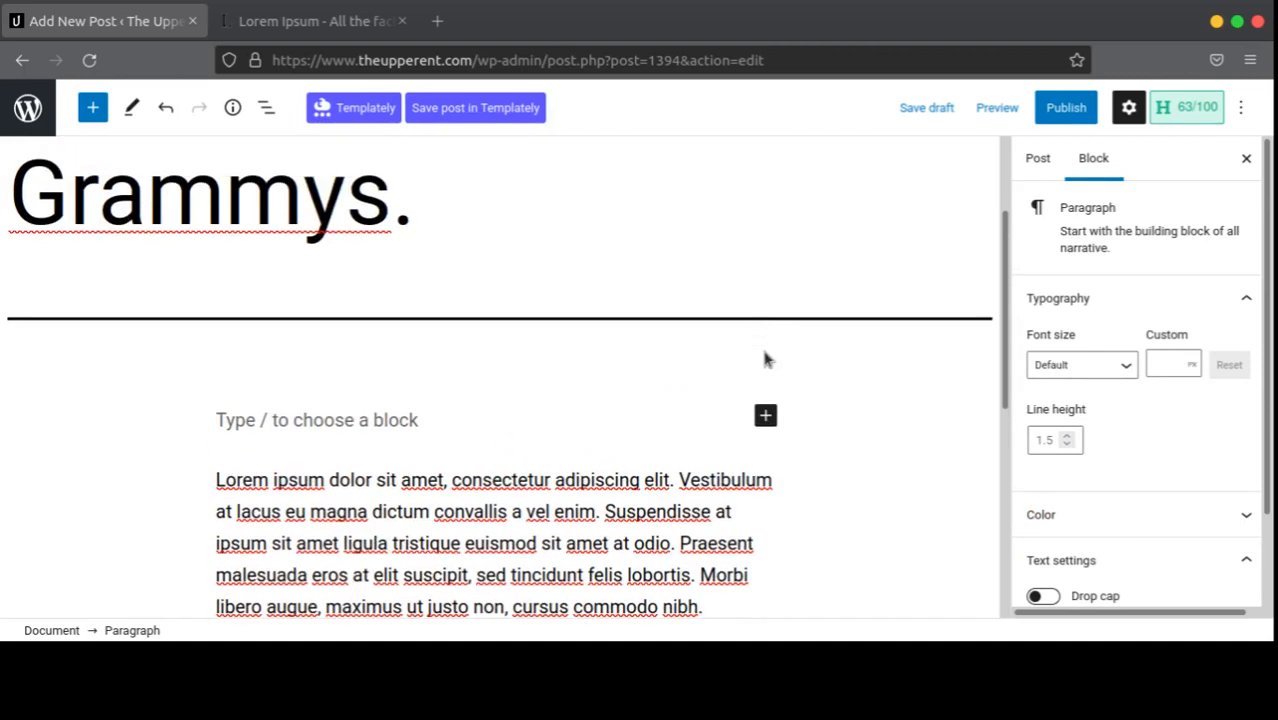
click(765, 413)
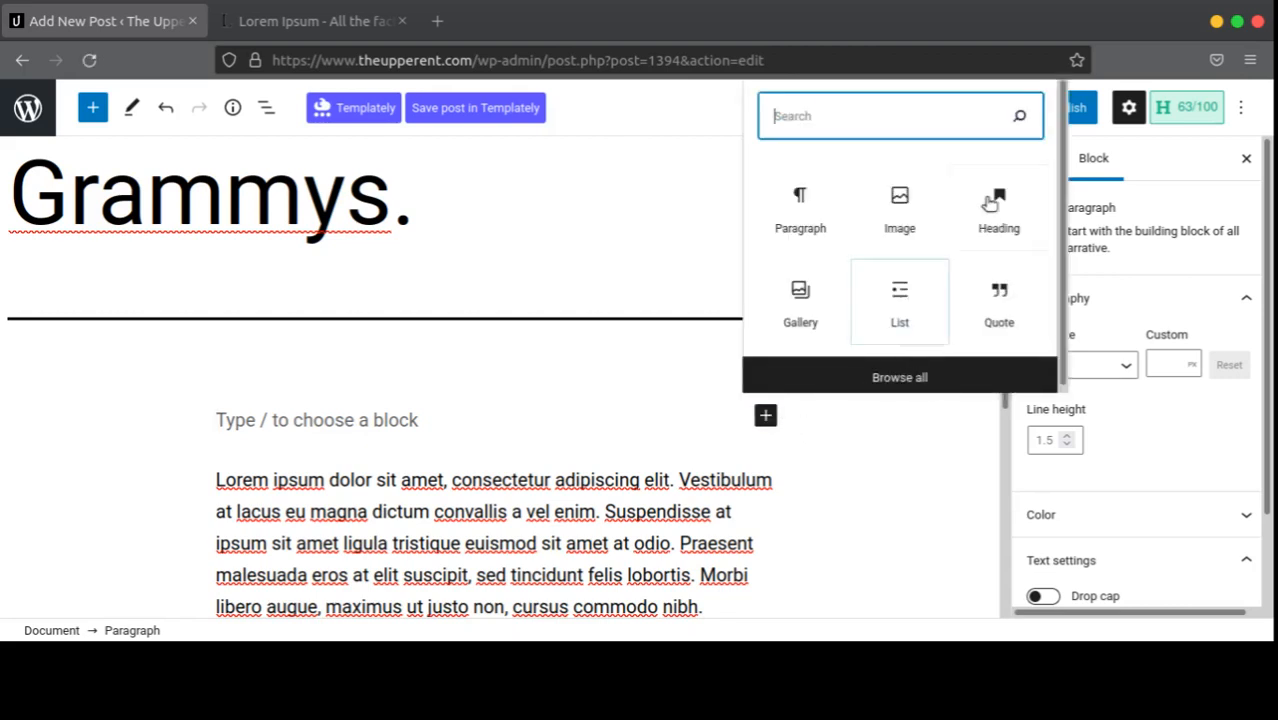
click(993, 203)
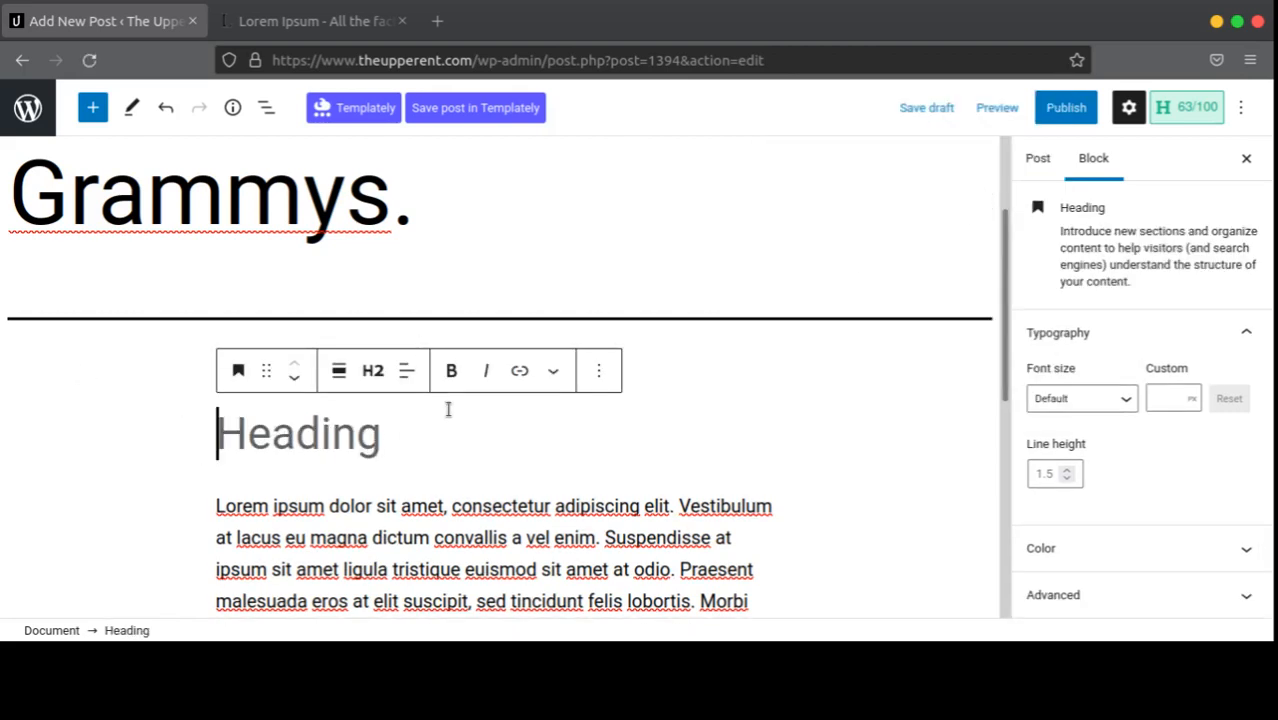
Step: Try heading levels H1 through H6 on the empty heading, then settle on H2
click(375, 381)
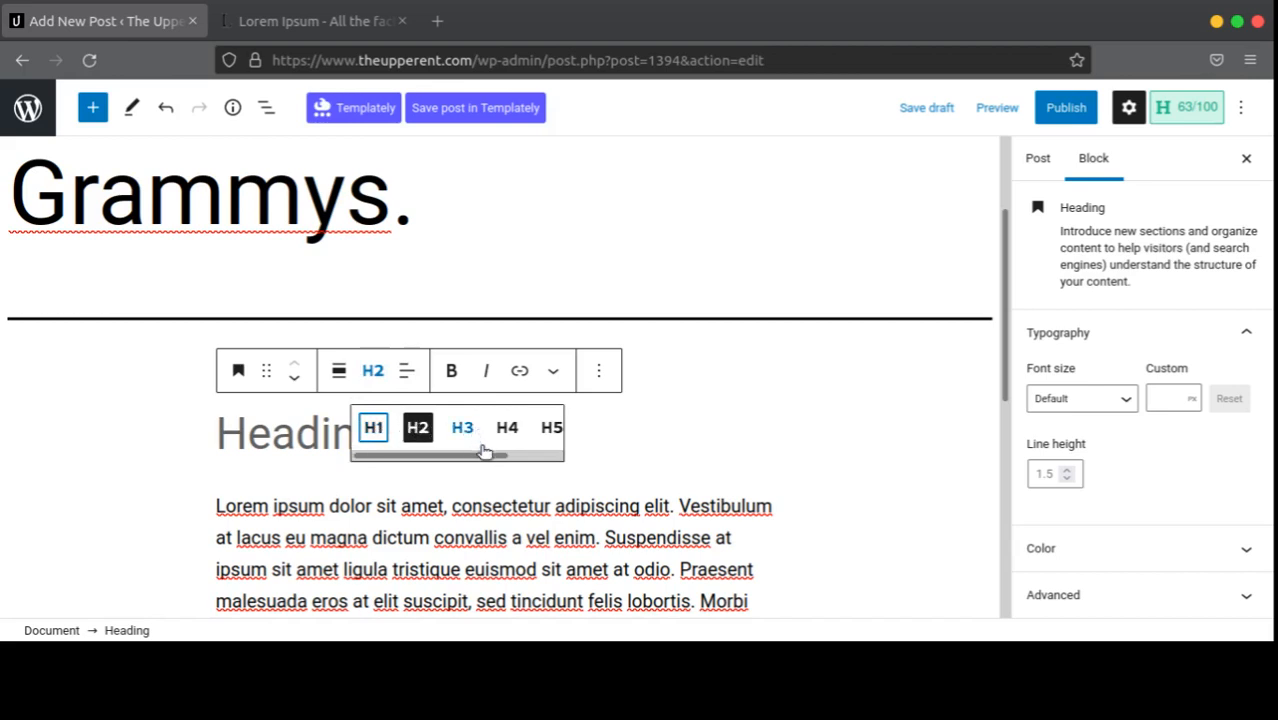
drag(485, 452, 563, 459)
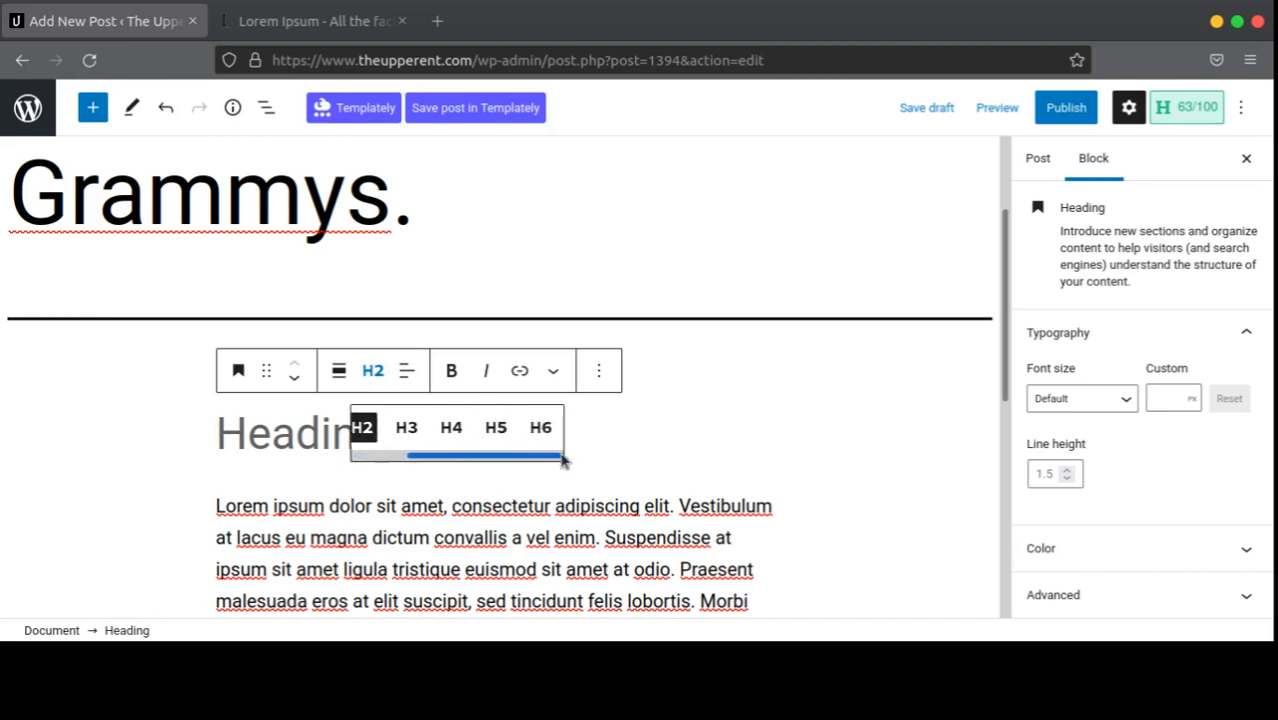
click(406, 428)
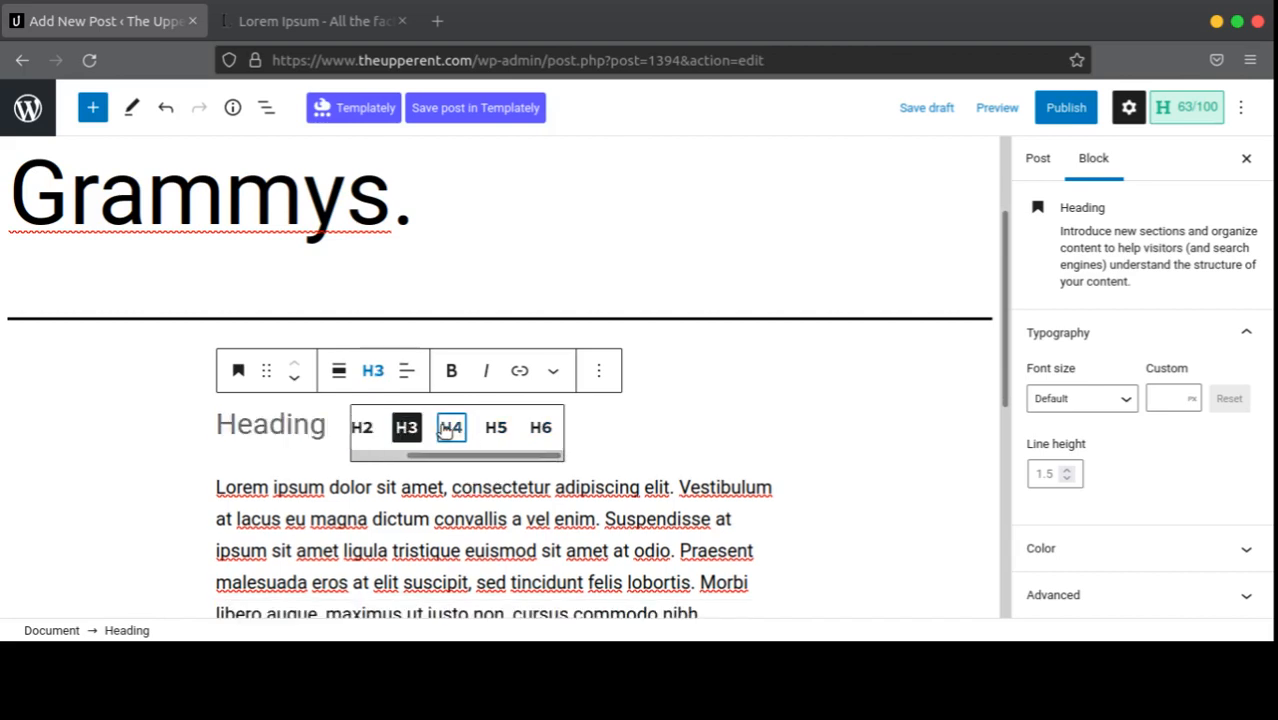
click(451, 427)
click(497, 431)
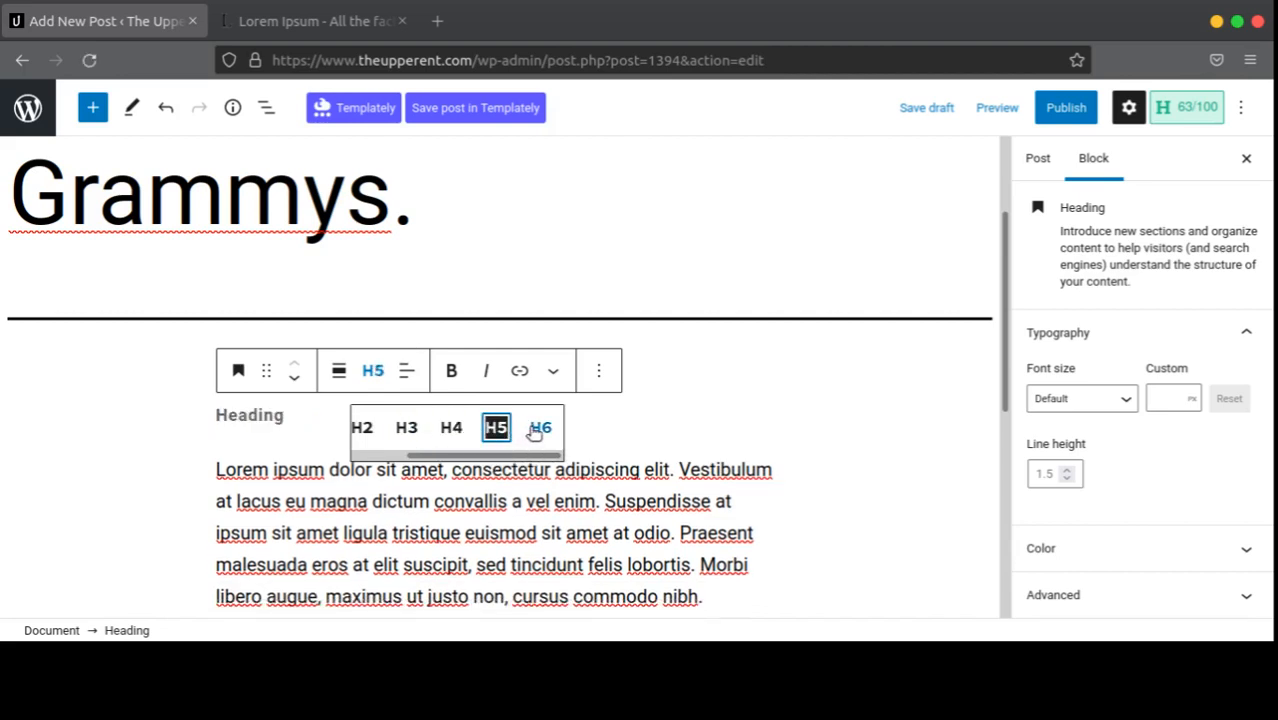
click(536, 428)
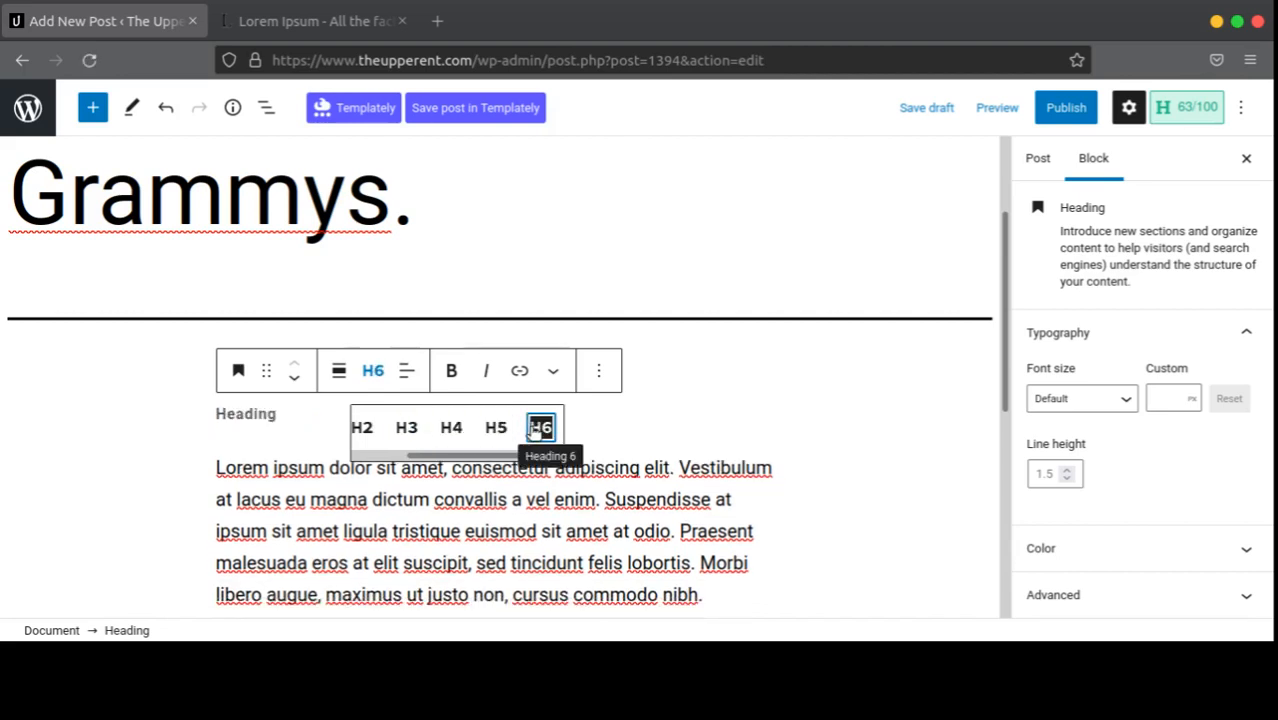
drag(502, 457, 413, 460)
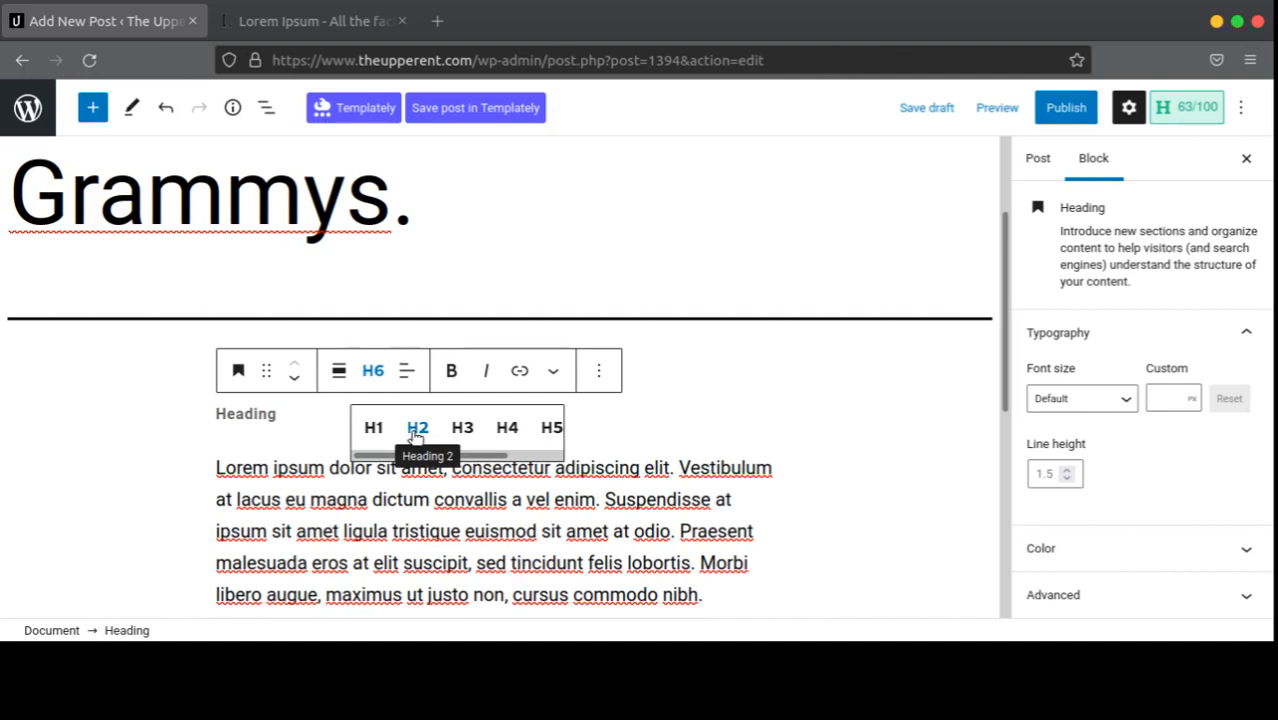
click(417, 430)
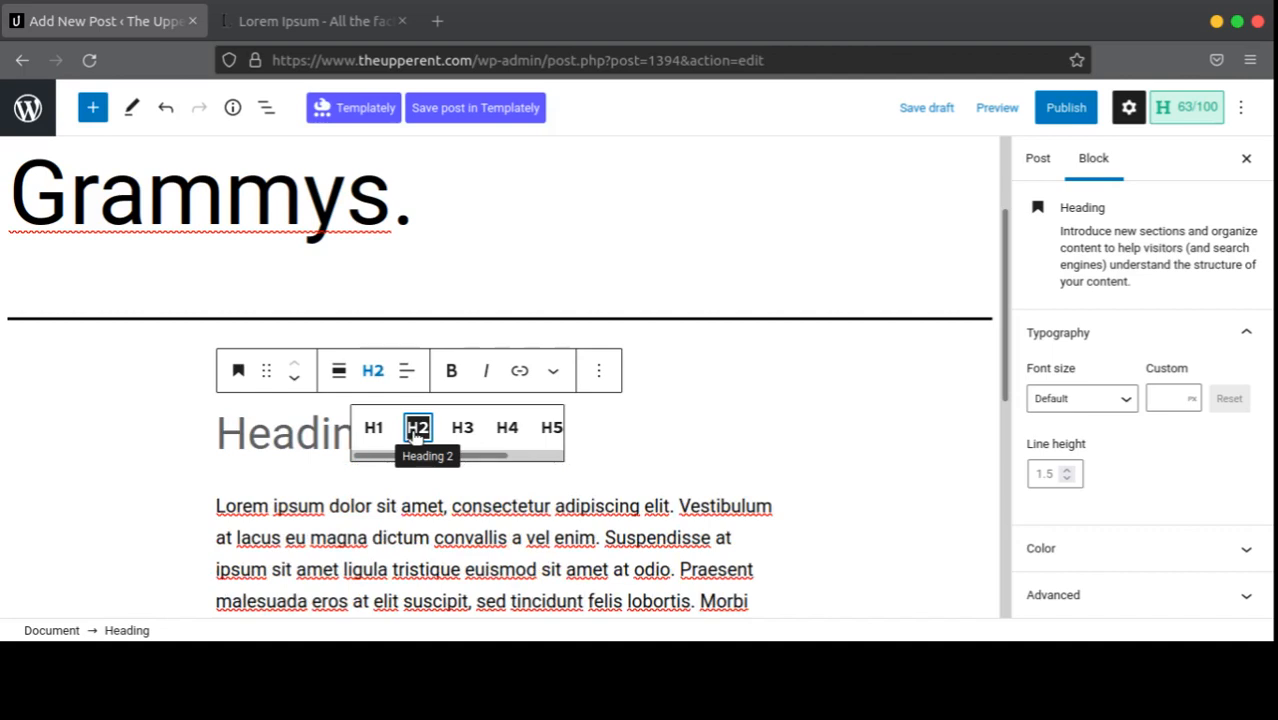
click(373, 428)
click(417, 428)
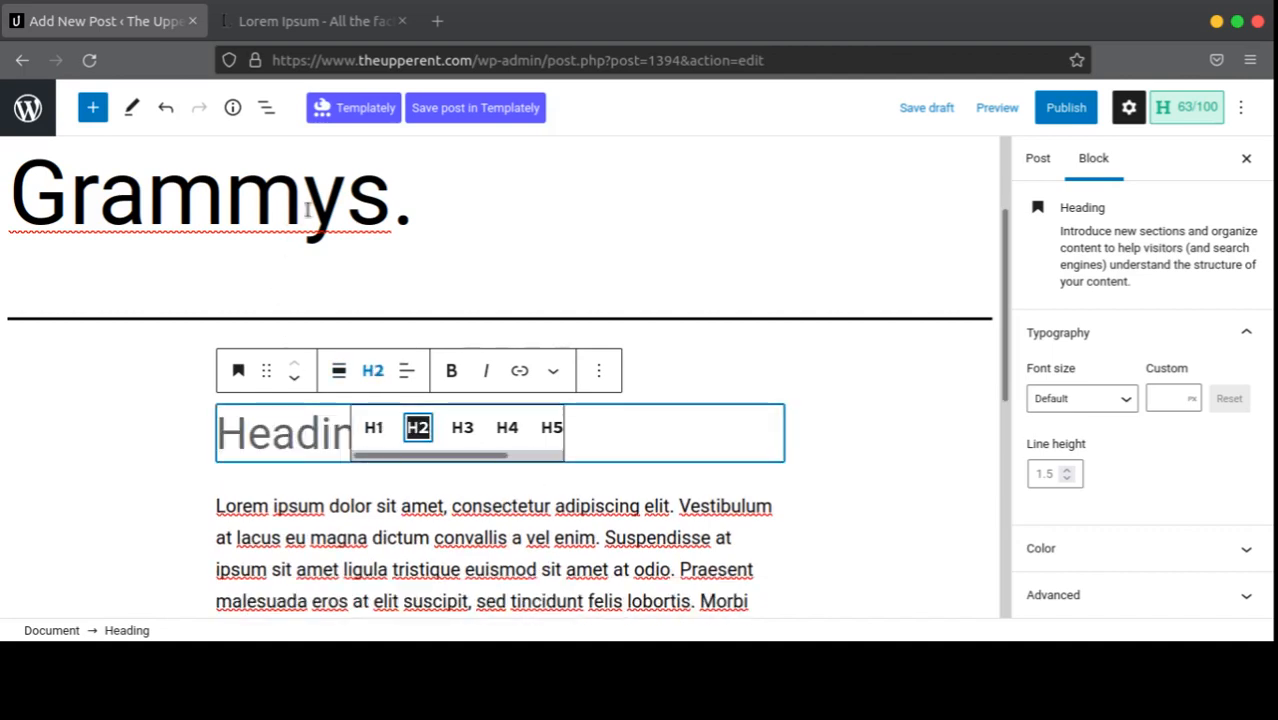
click(308, 208)
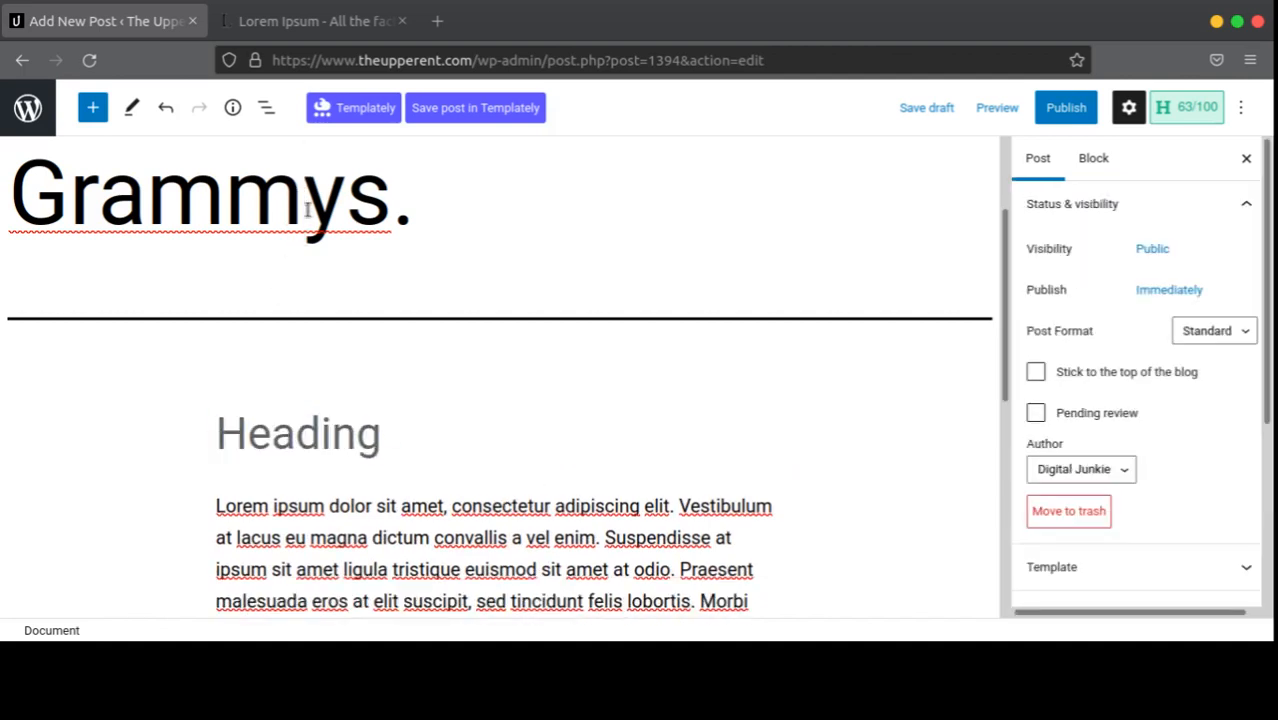
Step: Type 'World Album Category' into the empty H2 heading above the first Lorem ipsum paragraph
click(308, 436)
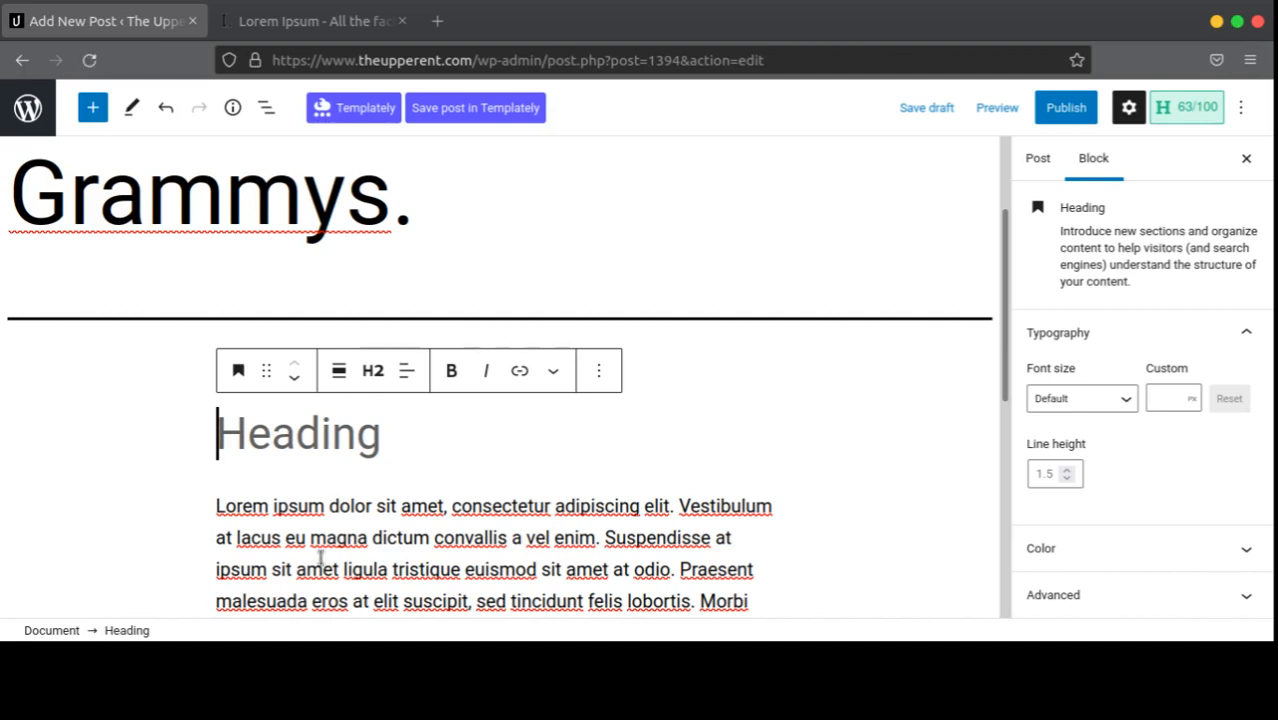
text(World )
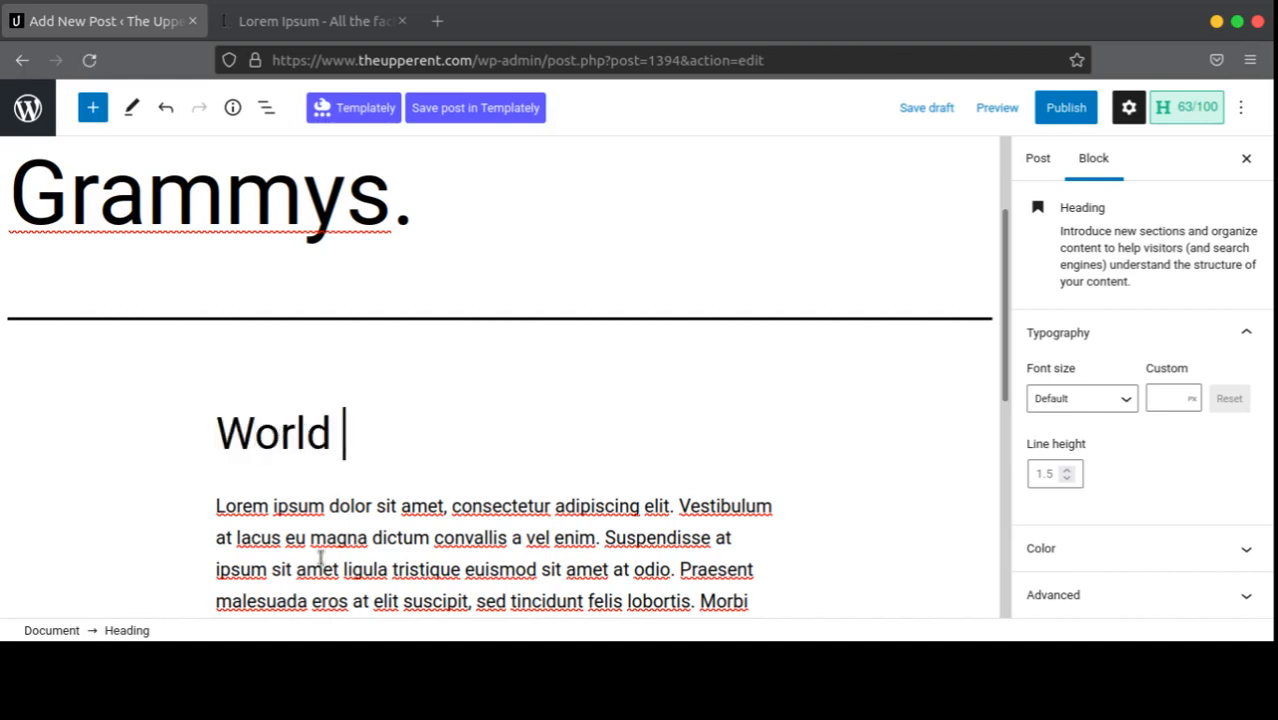
text(Album Cat)
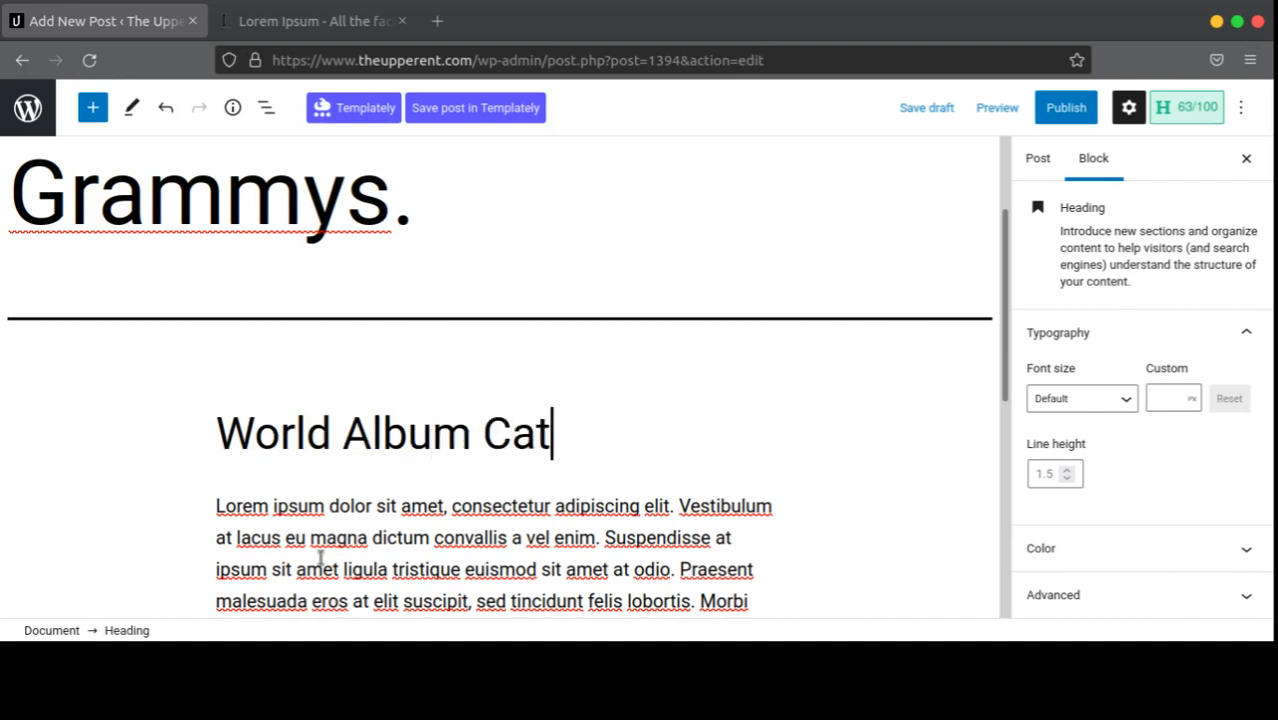
text(egory)
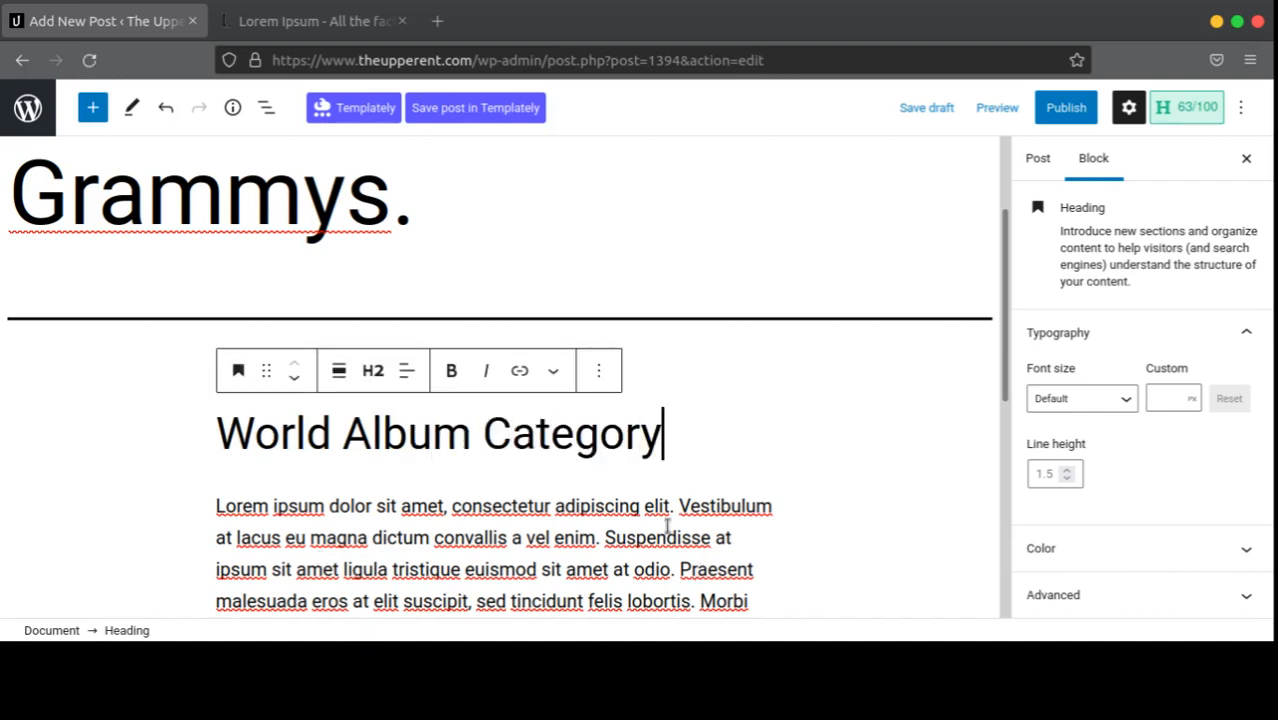
scroll(640, 490, down, 1)
scroll(658, 503, down, 4)
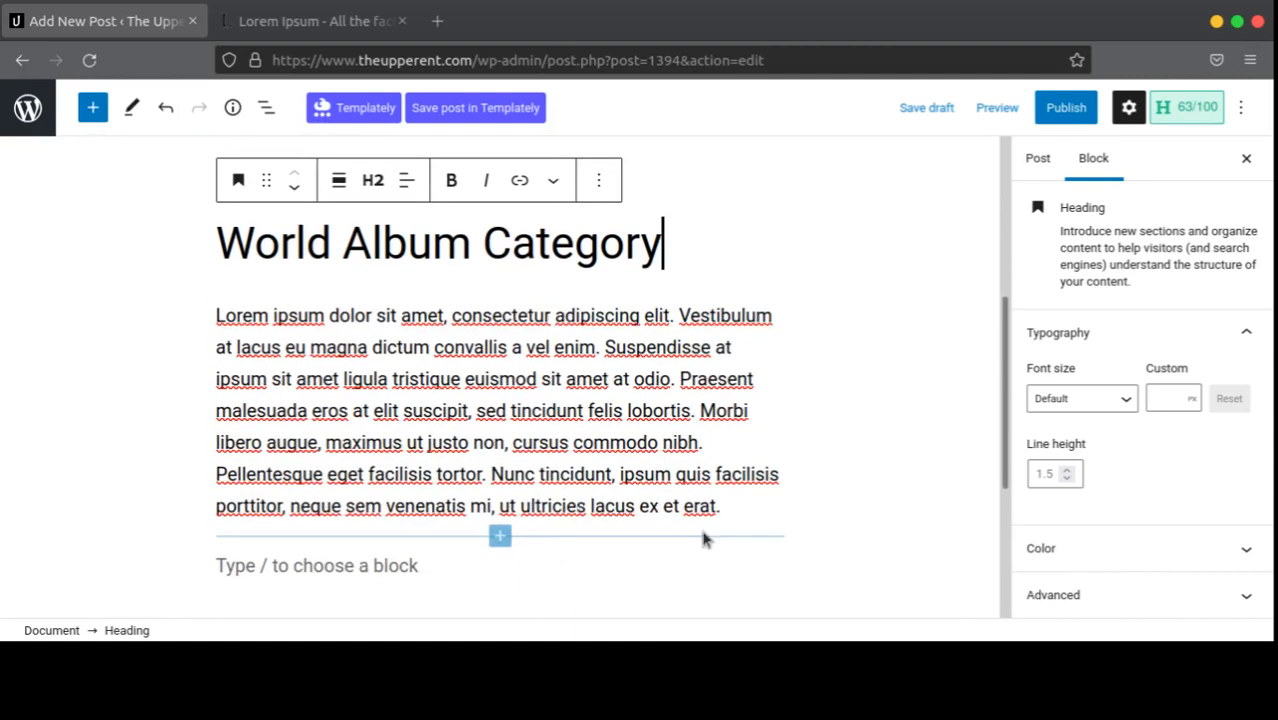
Step: Insert a new Heading block below the first paragraph and set it to level H4
click(737, 514)
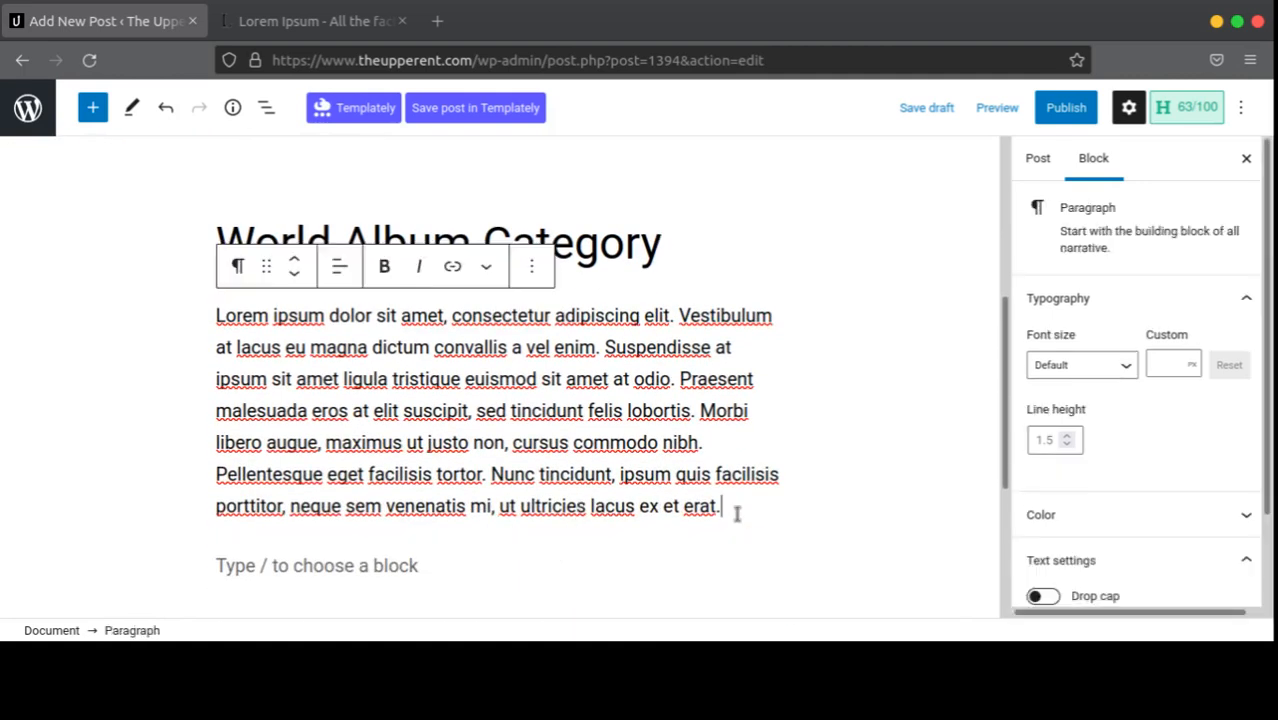
scroll(737, 514, down, 2)
click(736, 513)
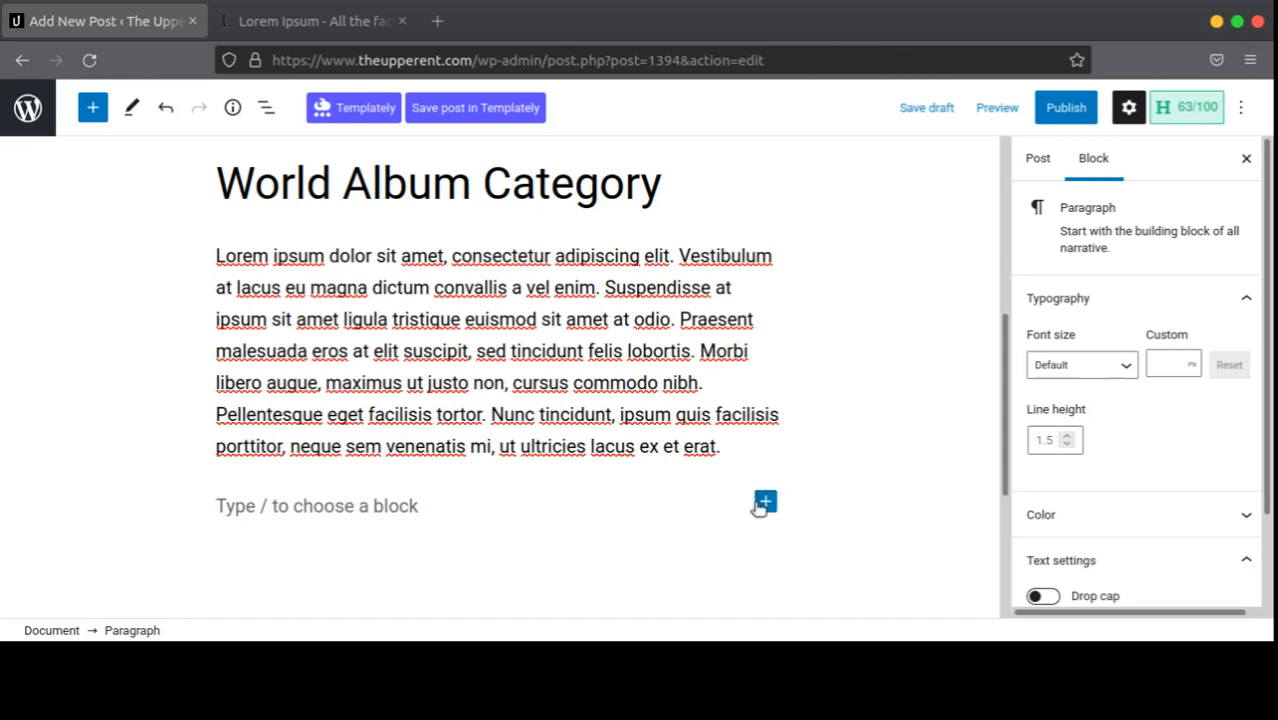
click(764, 503)
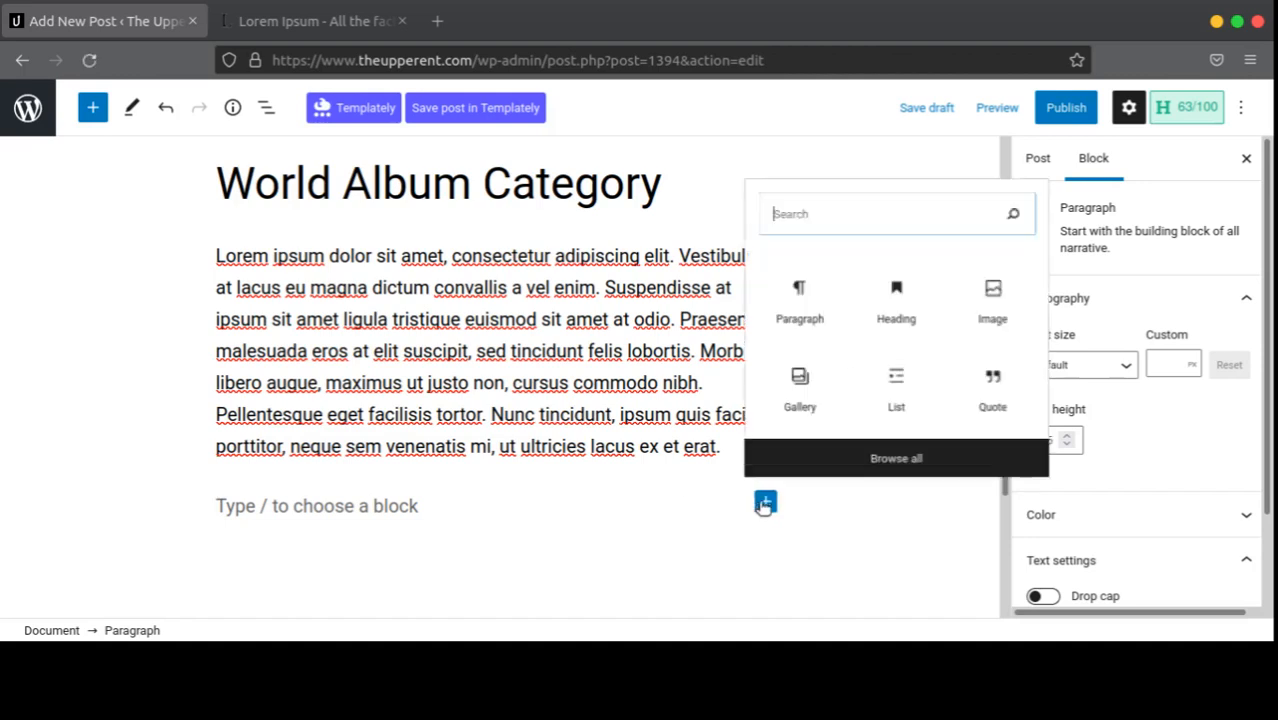
click(914, 318)
click(378, 456)
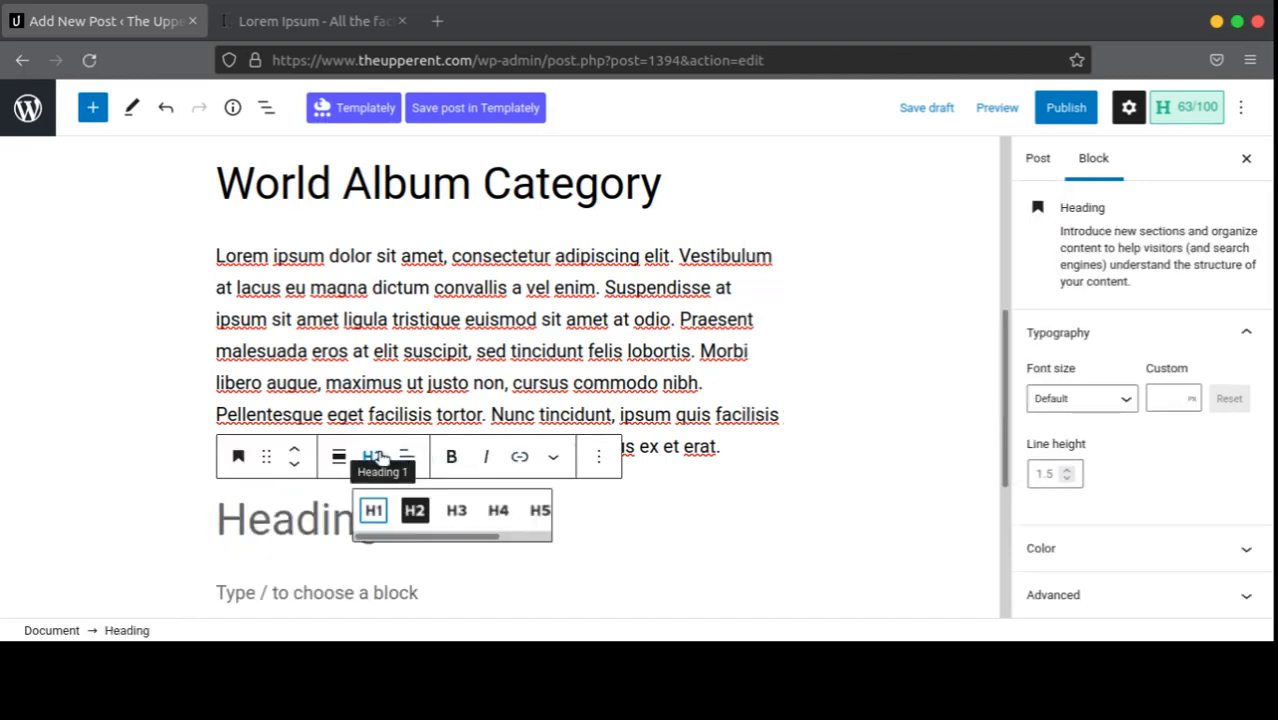
click(505, 512)
click(243, 505)
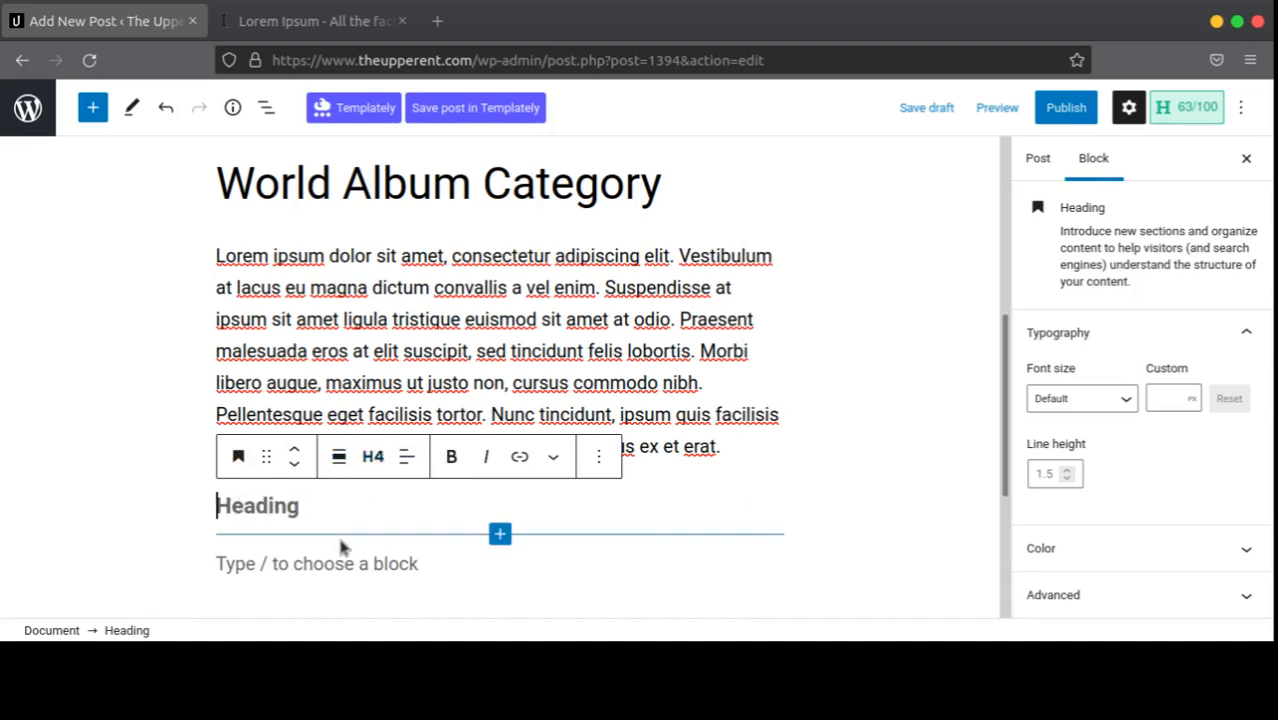
Step: Make the H4 heading read 'Best African Album'
text(A)
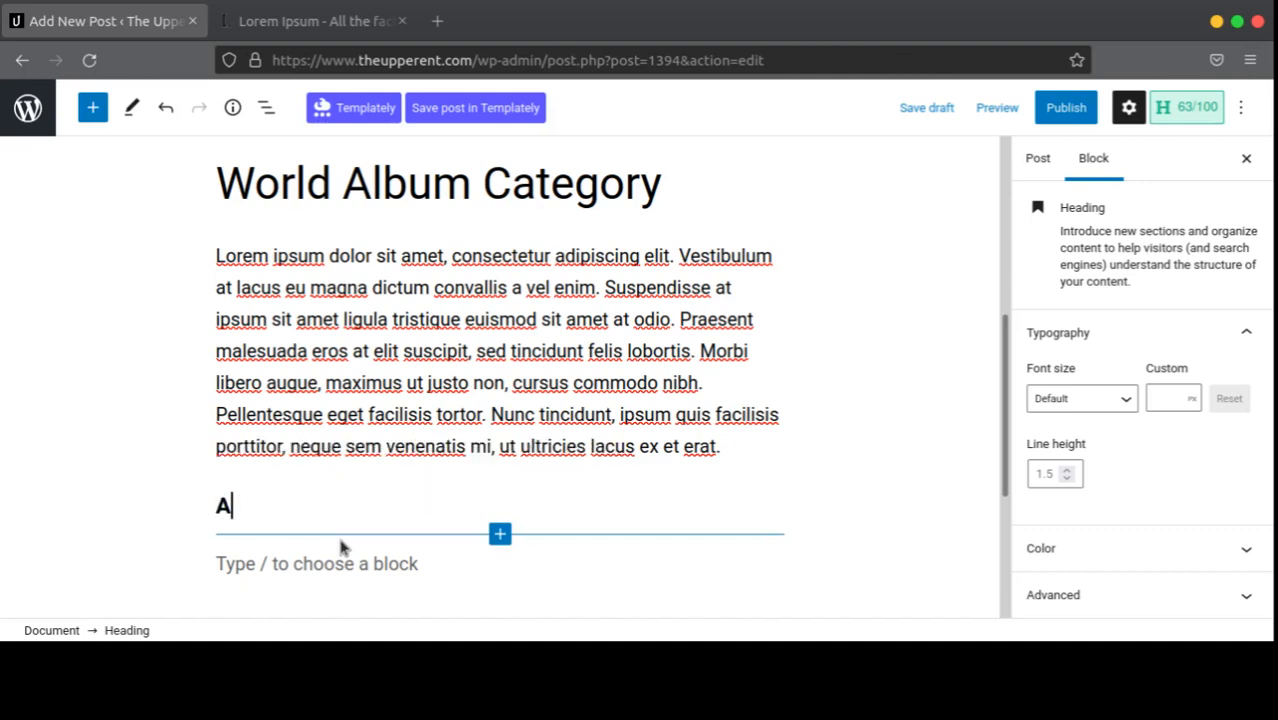
text(frican Best)
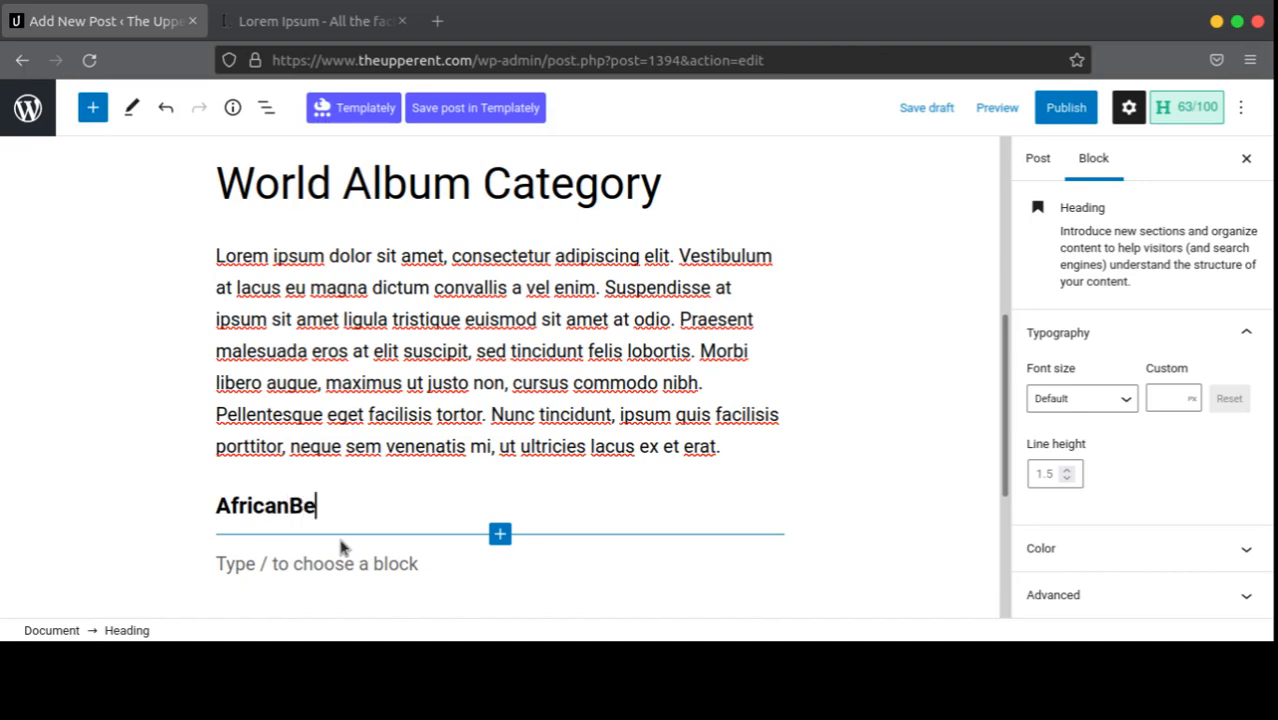
key(BackSpace)
key(BackSpace)
key(BackSpace)
key(BackSpace)
key(Home)
text(Best)
key(End)
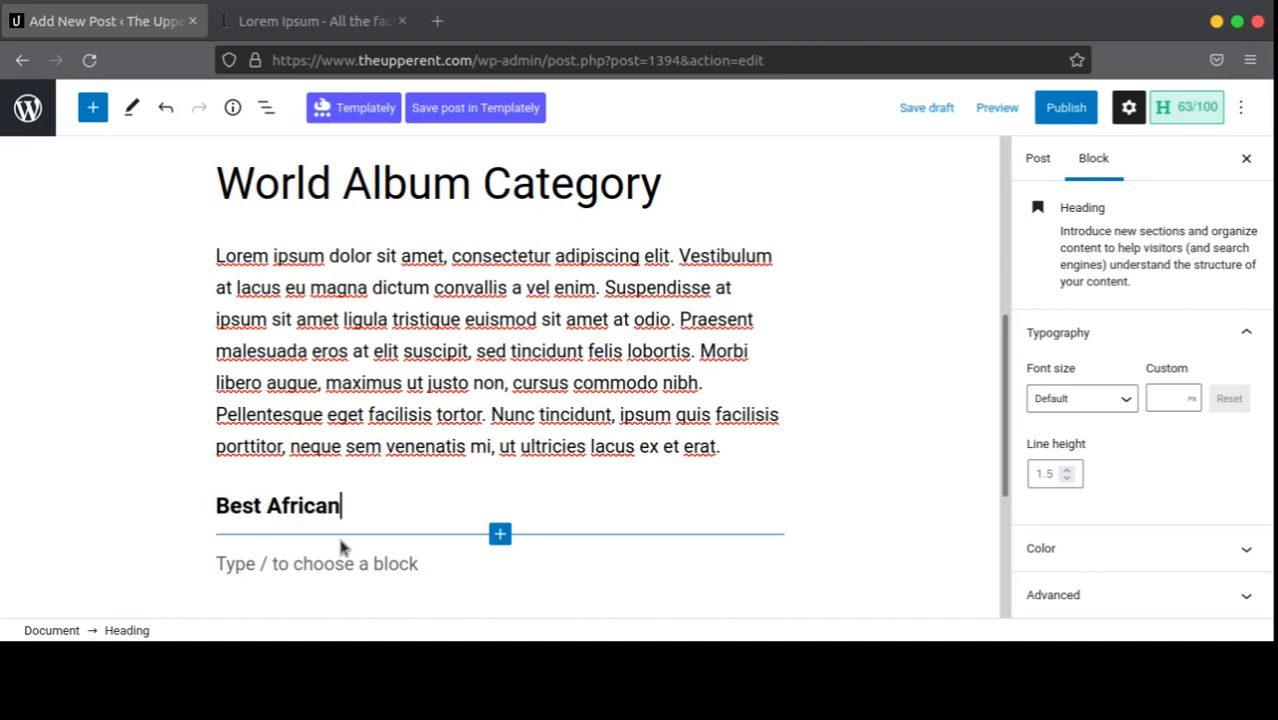
text(Album)
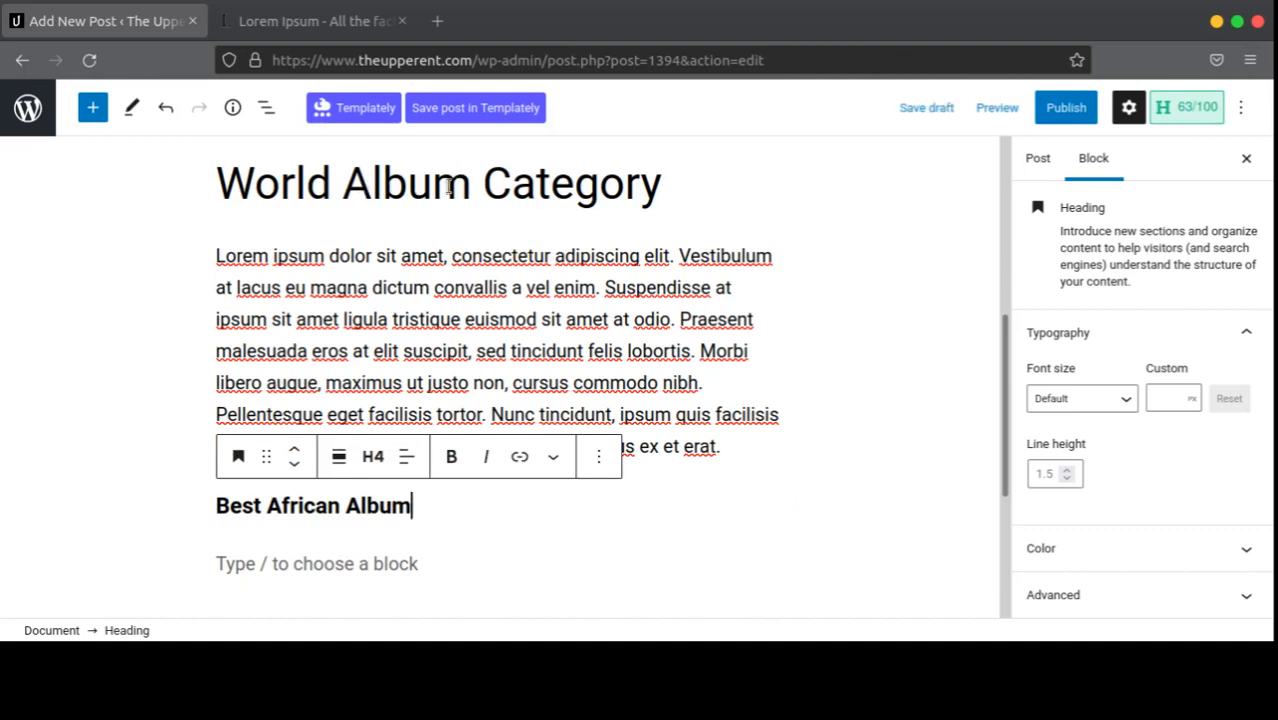
click(377, 563)
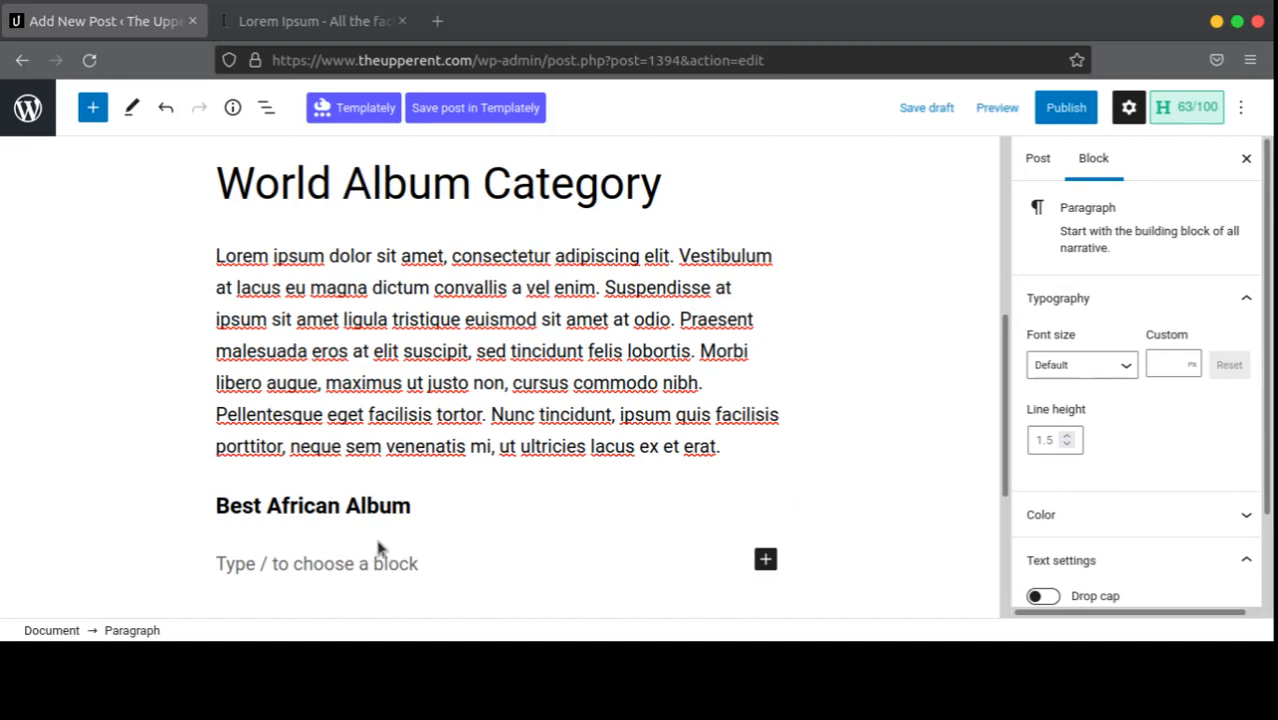
Step: Paste a Lorem ipsum paragraph under Best African Album and add an empty Heading block after it
text(Lorem ipsum dolor sit amet, consectetur adipiscing elit. Vestibulum at lacus eu magna dictum convallis a vel enim. Suspendisse at ipsum sit amet ligula tristique euismod sit amet at odio. Praesent malesuada eros at elit suscipit, sed tincidunt felis lobortis. Morbi libero augue, maximus ut justo non, cursus commodo nibh. Pellentesque eget facilisis tortor. Nunc tincidunt, ipsum quis facilisis porttitor, neque sem venenatis mi, ut ultricies lacus ex et erat)
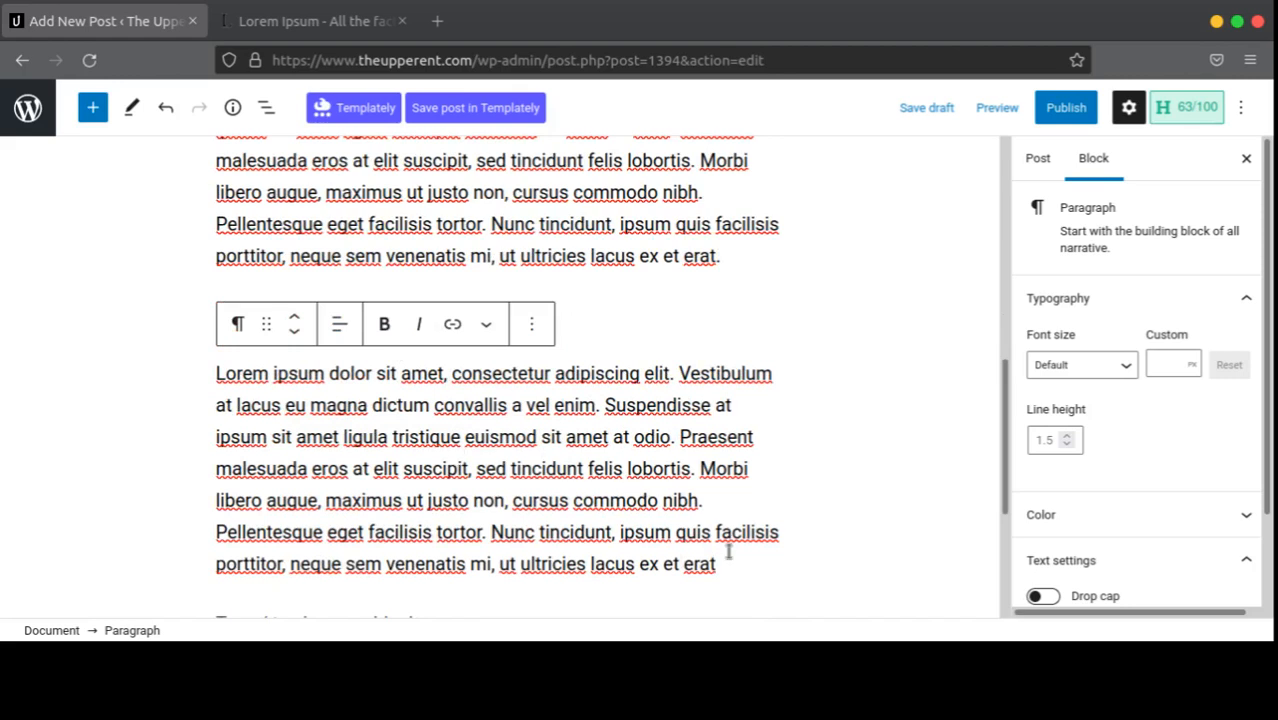
click(732, 568)
key(Return)
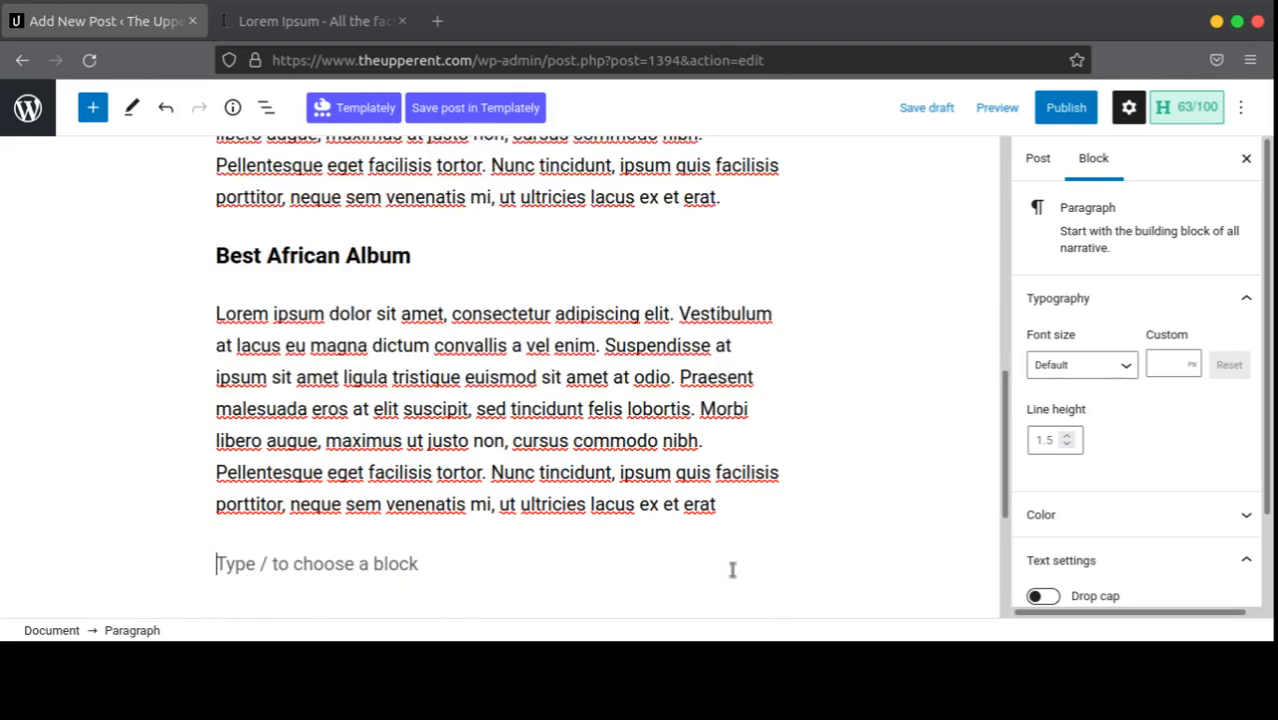
click(766, 561)
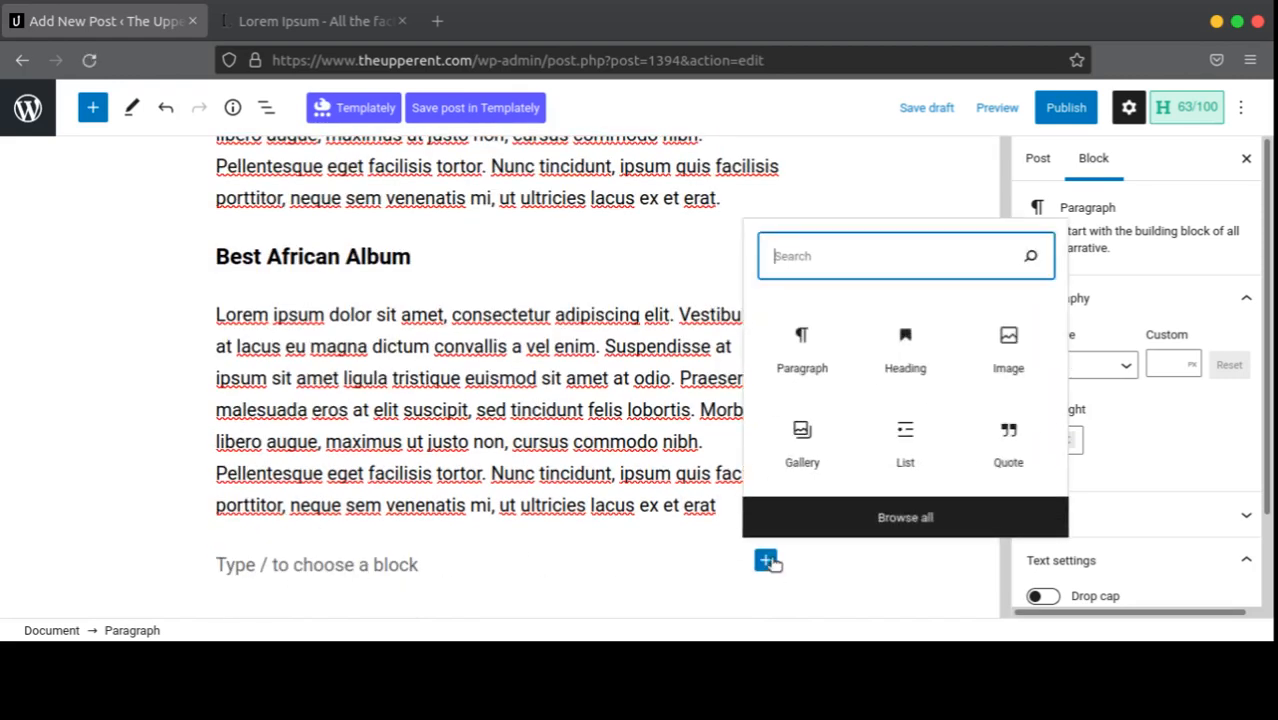
click(903, 345)
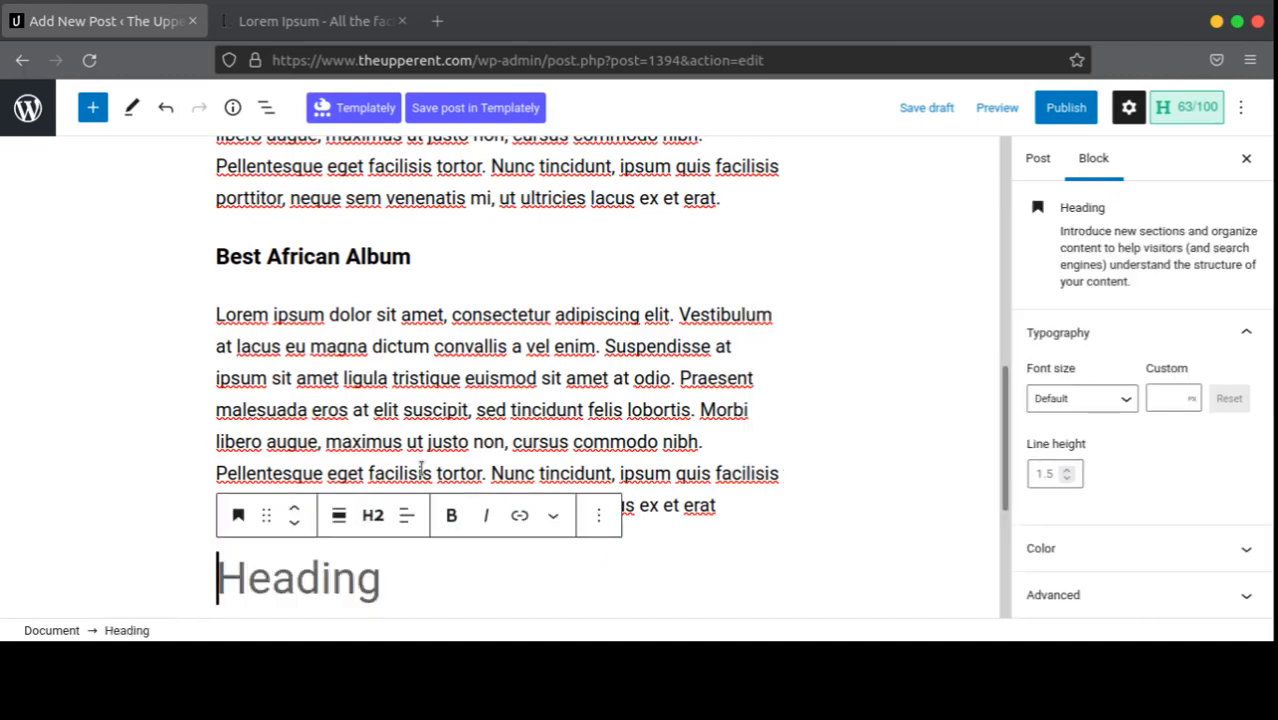
scroll(330, 352, up, 5)
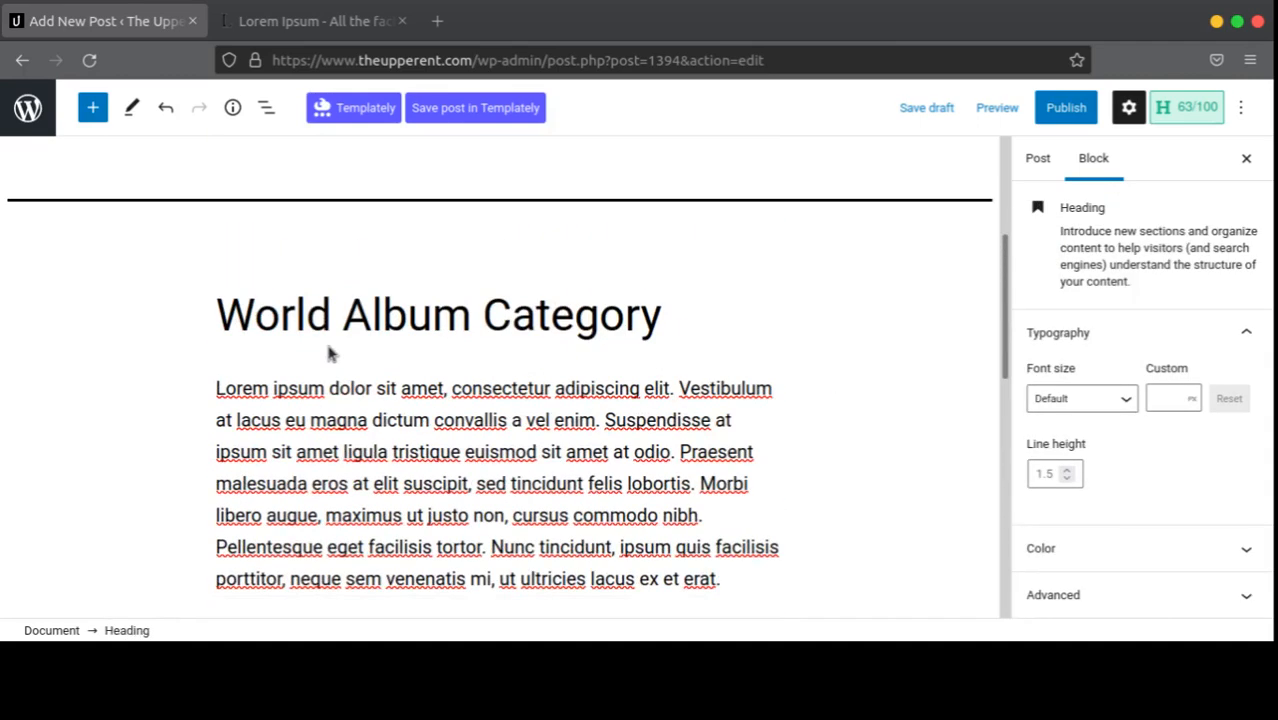
scroll(330, 352, down, 5)
scroll(340, 350, up, 1)
scroll(342, 355, down, 3)
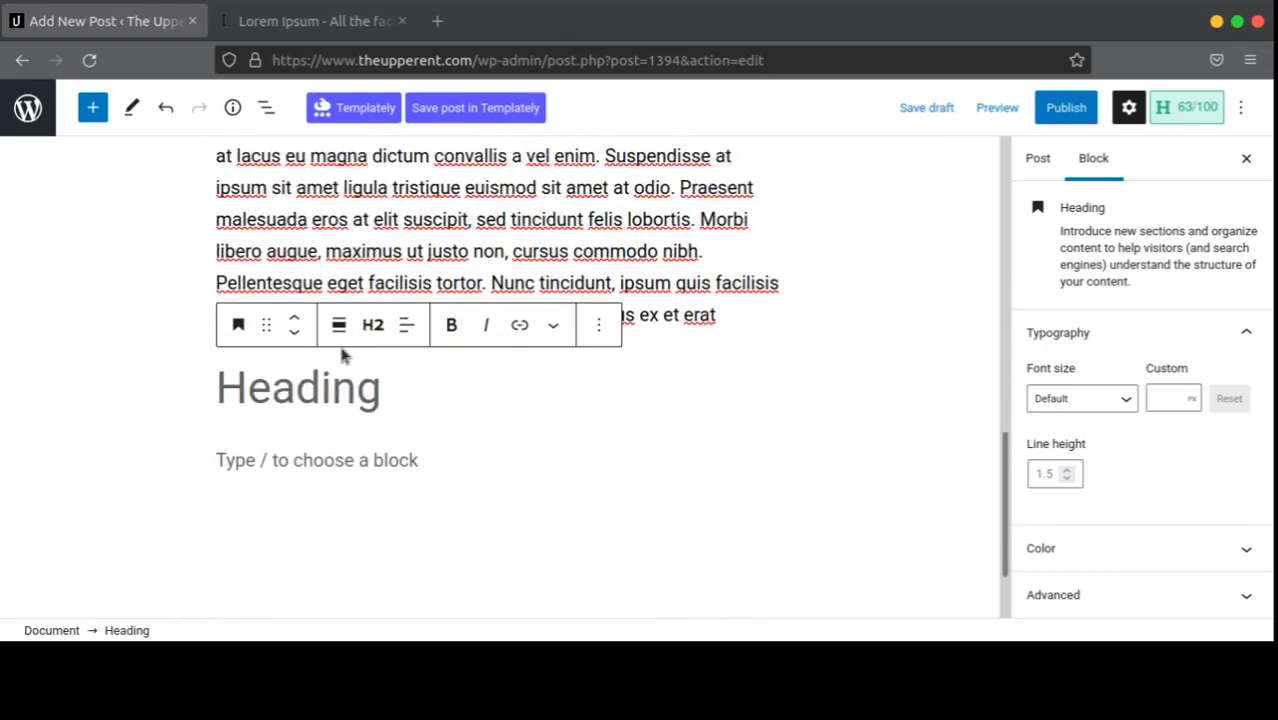
Step: Copy the lipsum.com text from 'Donec' to 'mi.' and paste it over the new paragraph
click(330, 20)
drag(459, 266, 482, 324)
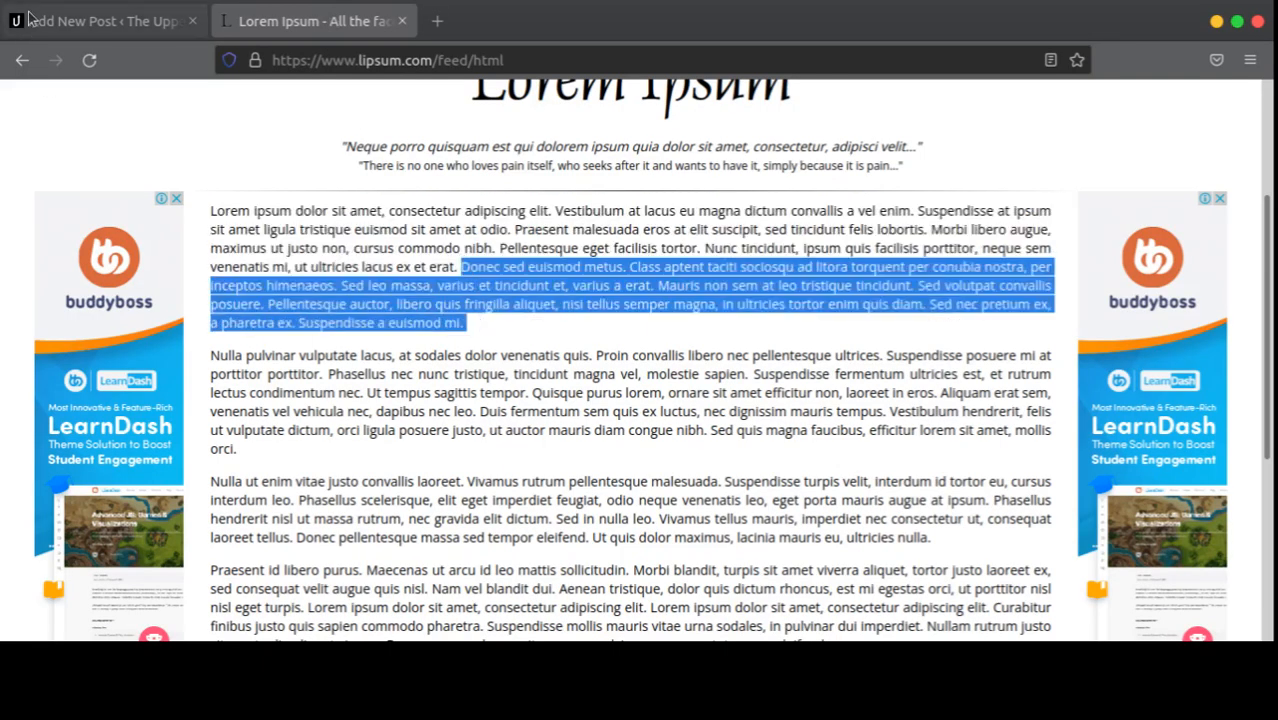
click(32, 13)
click(718, 316)
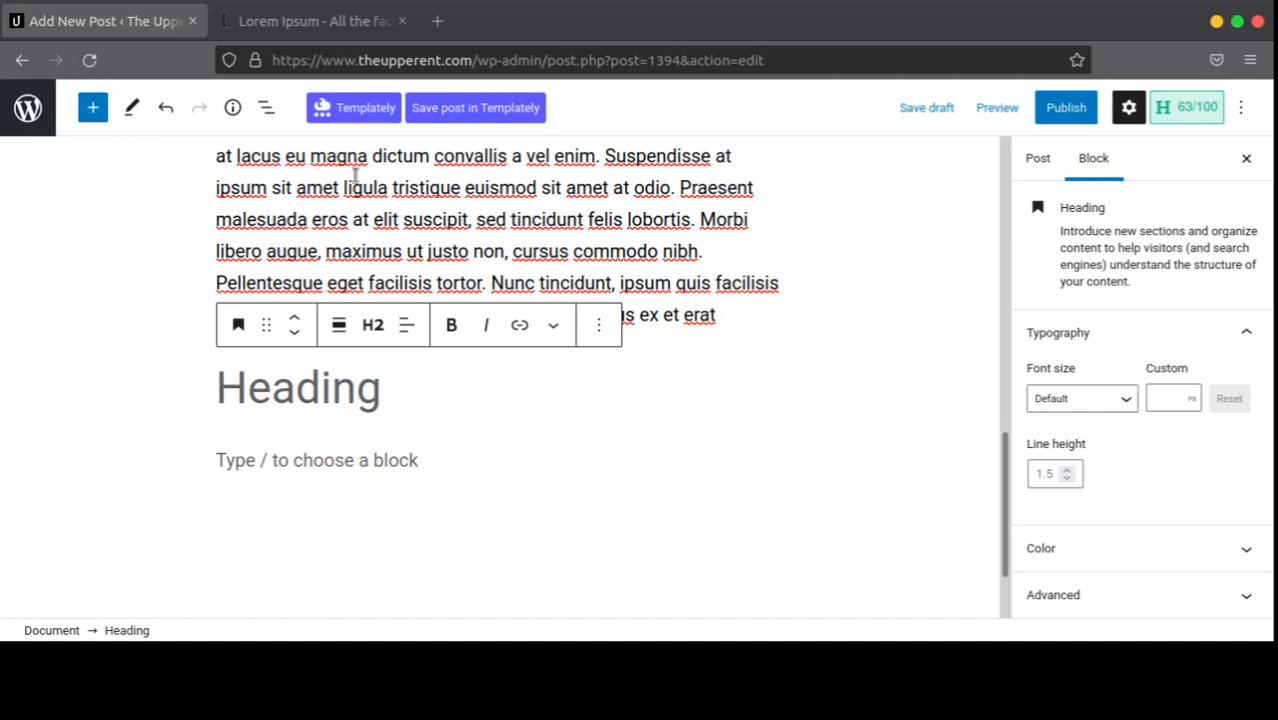
shift+click(214, 148)
scroll(585, 295, up, 5)
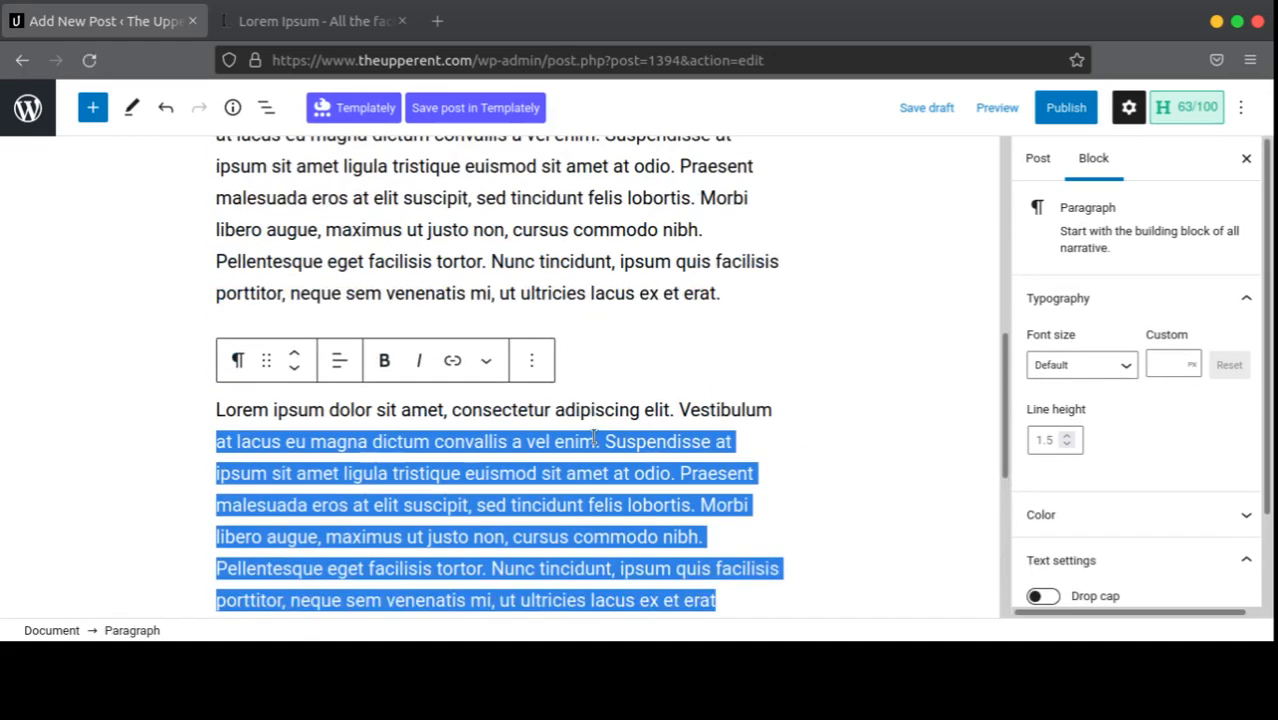
text(Donec sed euismod metus. Class aptent taciti sociosqu ad litora torquent per conubia nostra, per inceptos himenaeos. Sed leo massa, varius et tincidunt et, varius a erat. Mauris non sem at leo tristique tincidunt. Sed volutpat convallis posuere. Pellentesque auctor, libero quis fringilla aliquet, nisi tellus semper magna, in ultricies tortor enim quis diam. Sed nec pretium ex, a pharetra ex. Suspendisse a euismod mi.)
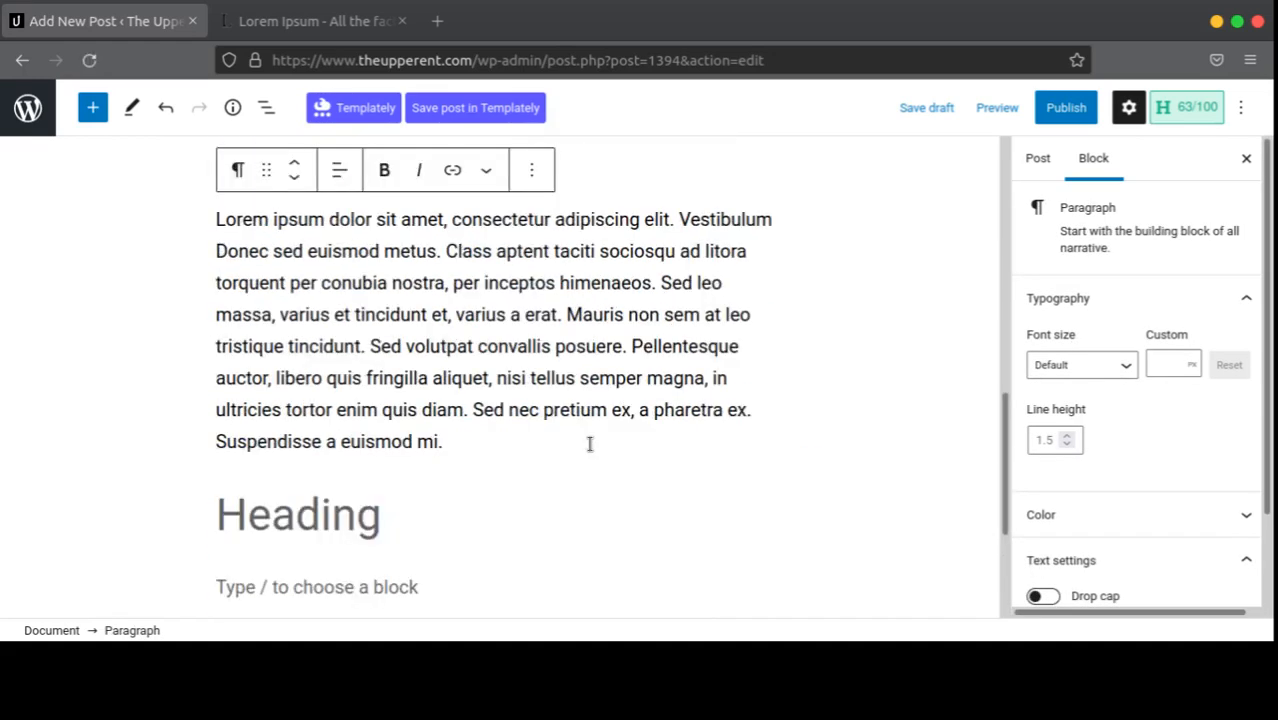
Step: Delete the leftover Lorem line so the paragraph begins 'Donec sed euismod metus.'
scroll(503, 415, up, 1)
drag(775, 314, 120, 334)
key(BackSpace)
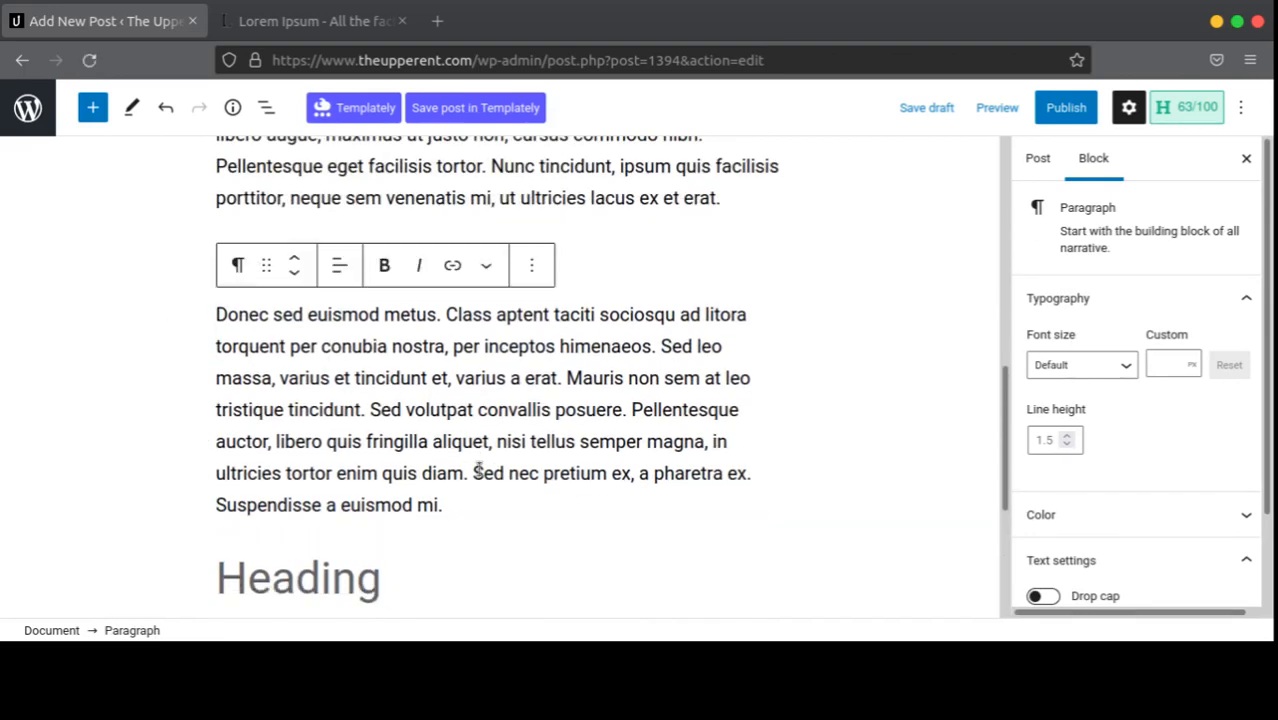
scroll(566, 388, up, 3)
click(526, 358)
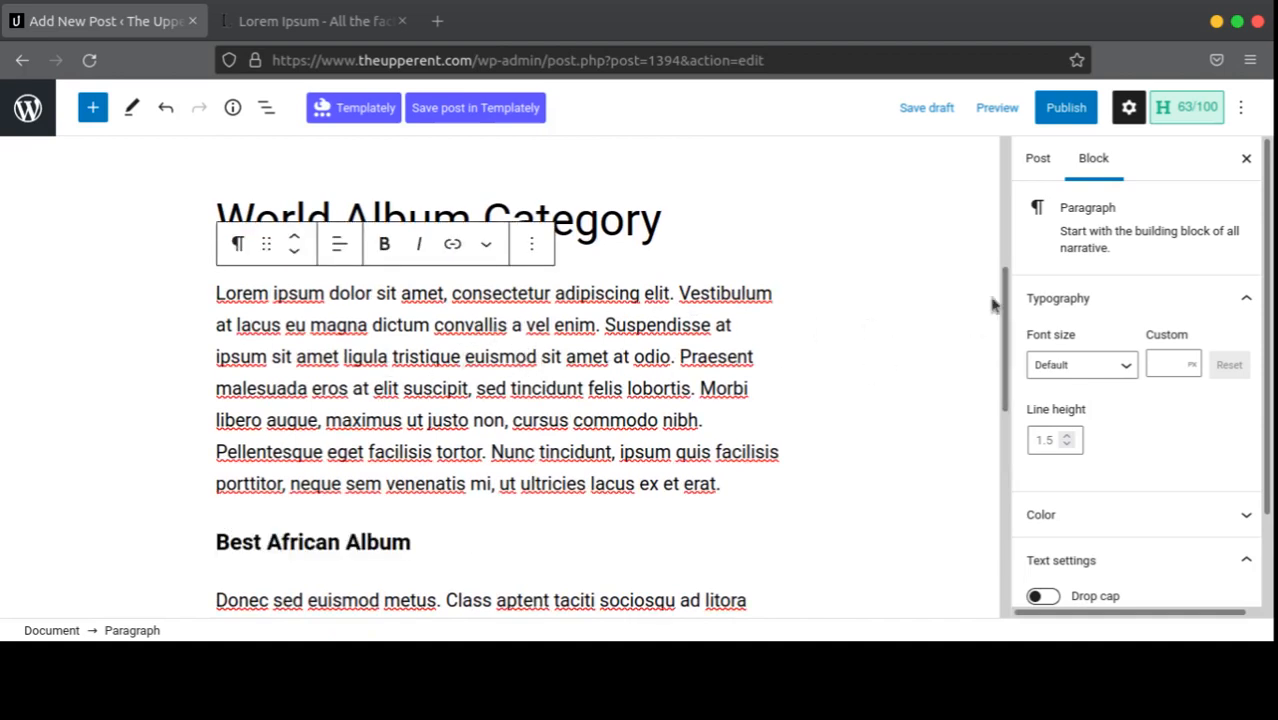
Step: Try the Extra small and then Normal font sizes on the first Lorem ipsum paragraph
scroll(1093, 328, down, 2)
scroll(1093, 322, up, 2)
scroll(1095, 316, down, 2)
scroll(1095, 316, up, 2)
click(1118, 372)
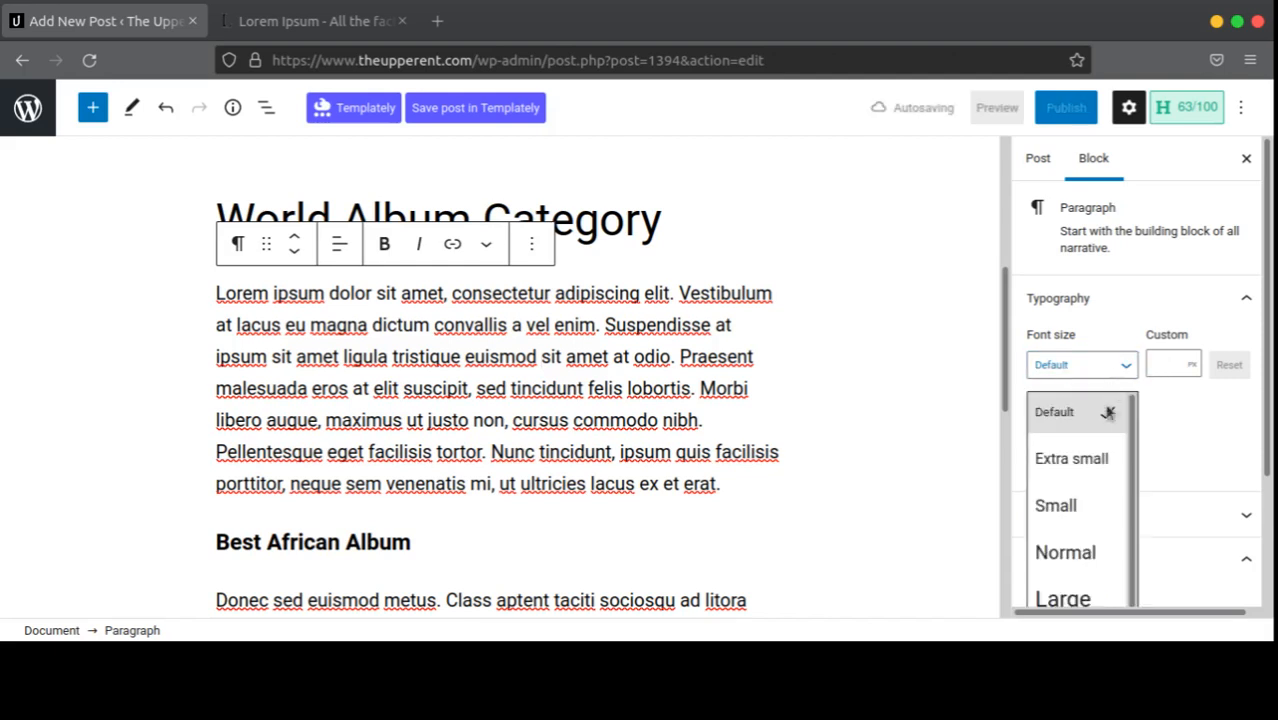
click(1090, 468)
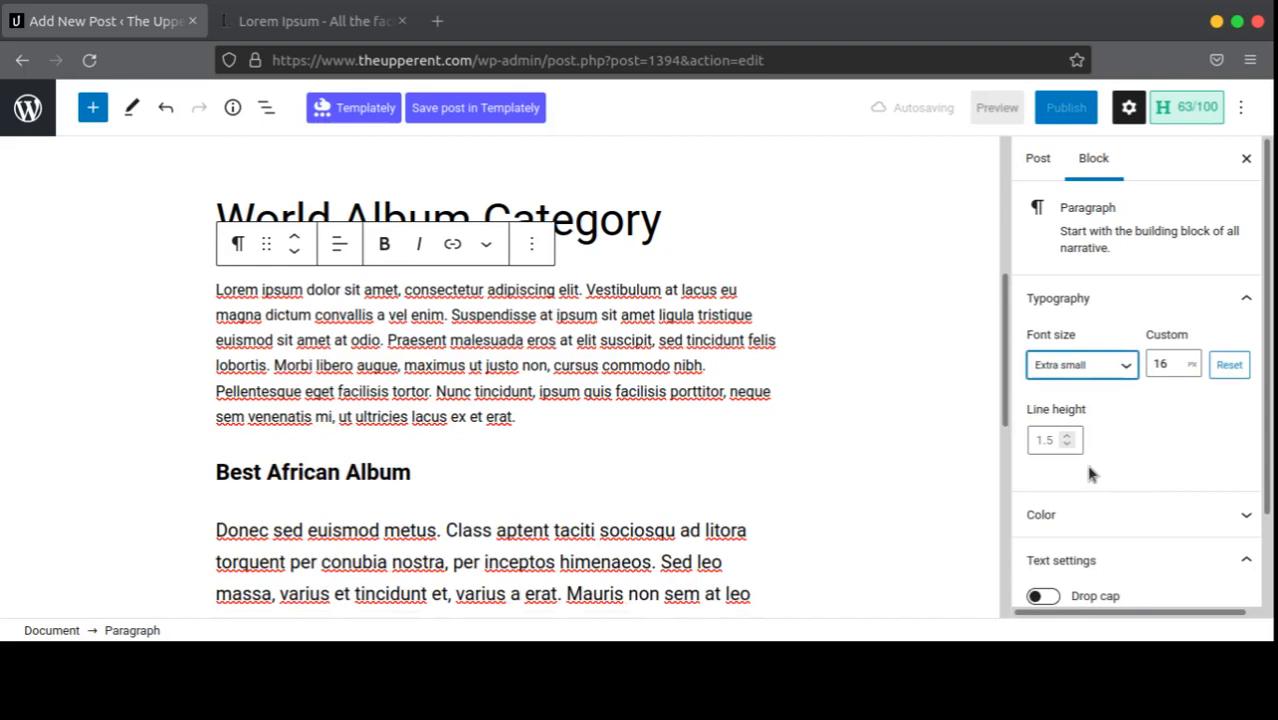
click(1116, 366)
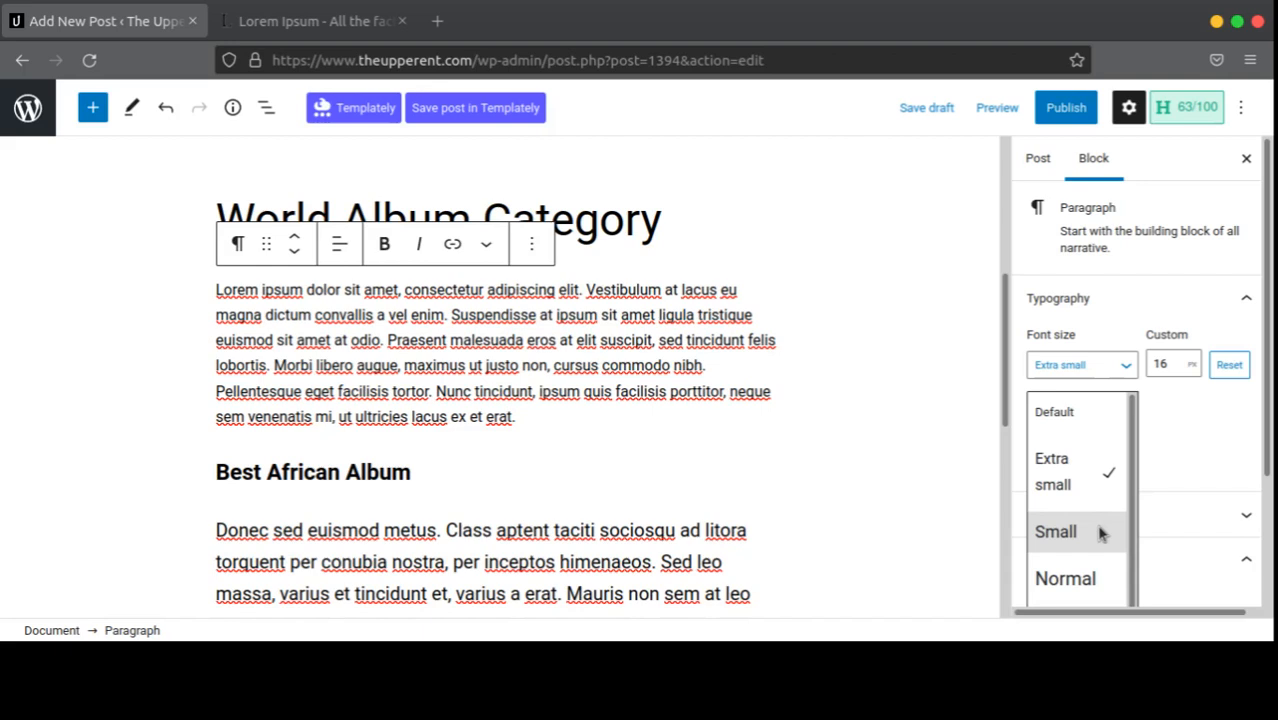
scroll(1090, 510, down, 2)
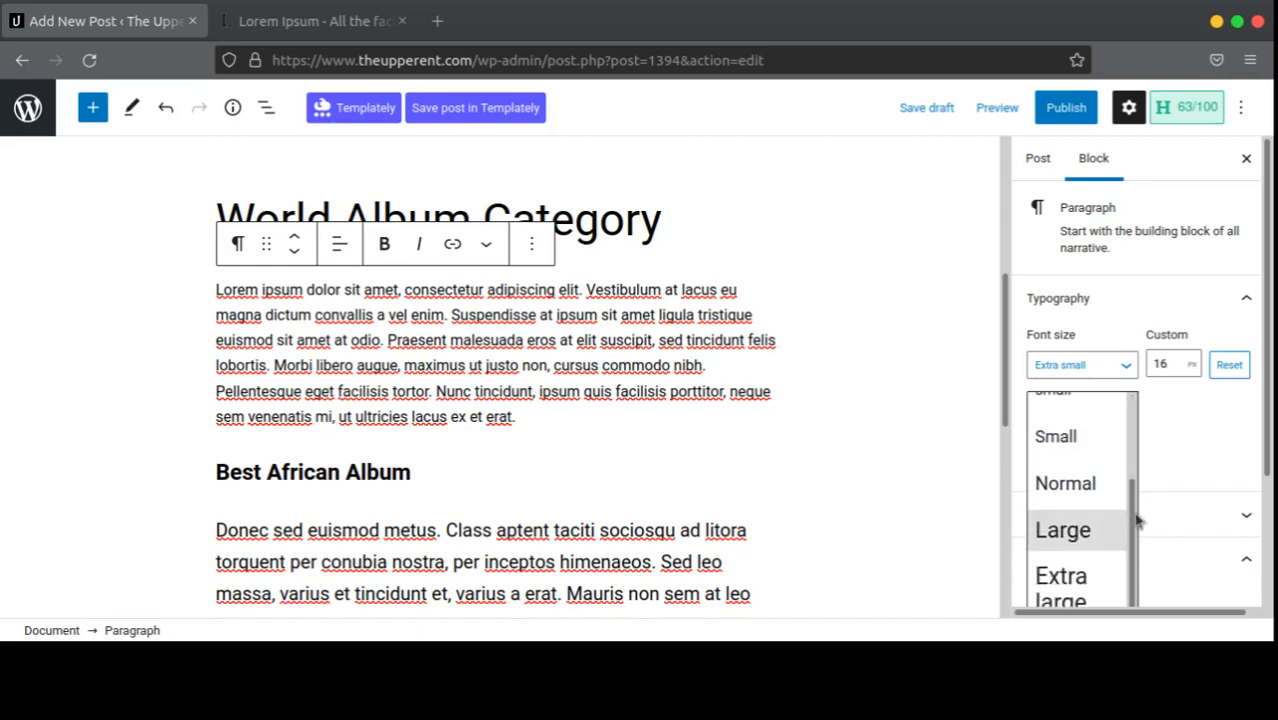
click(1070, 485)
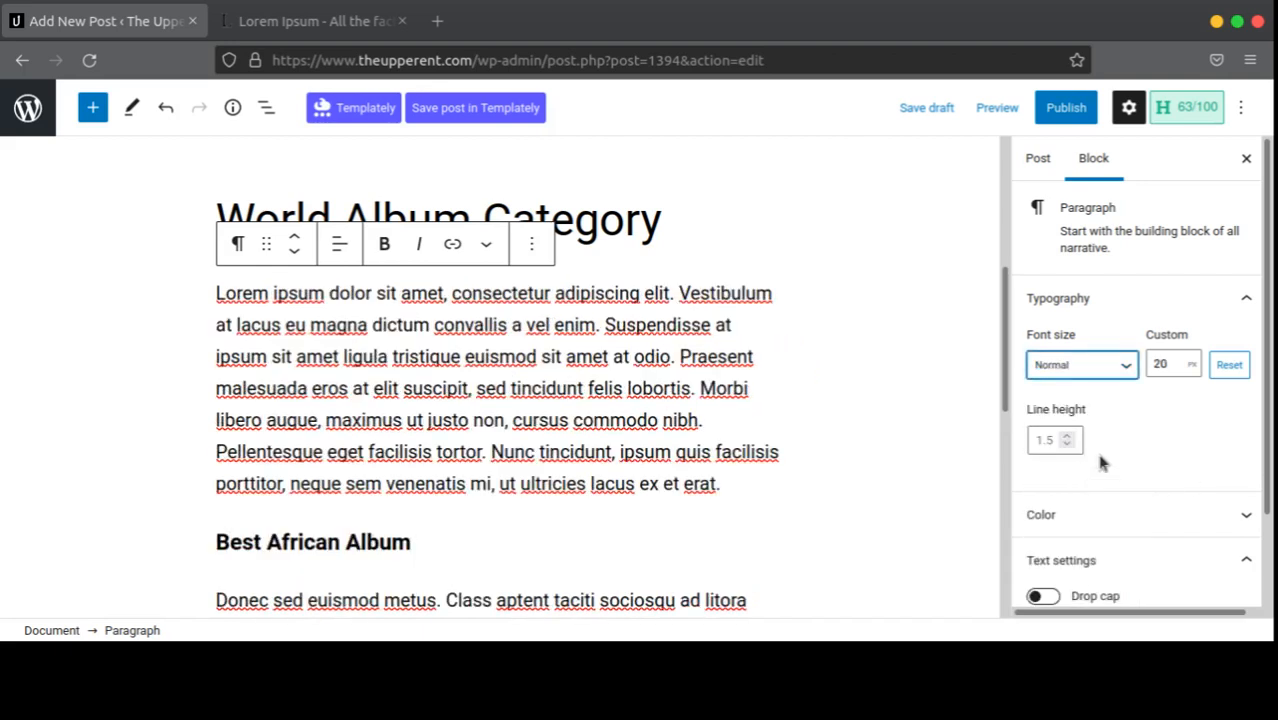
Step: Reset the paragraph to Default size, try Small, then return it to Default
click(1095, 367)
scroll(1064, 422, up, 2)
click(1064, 420)
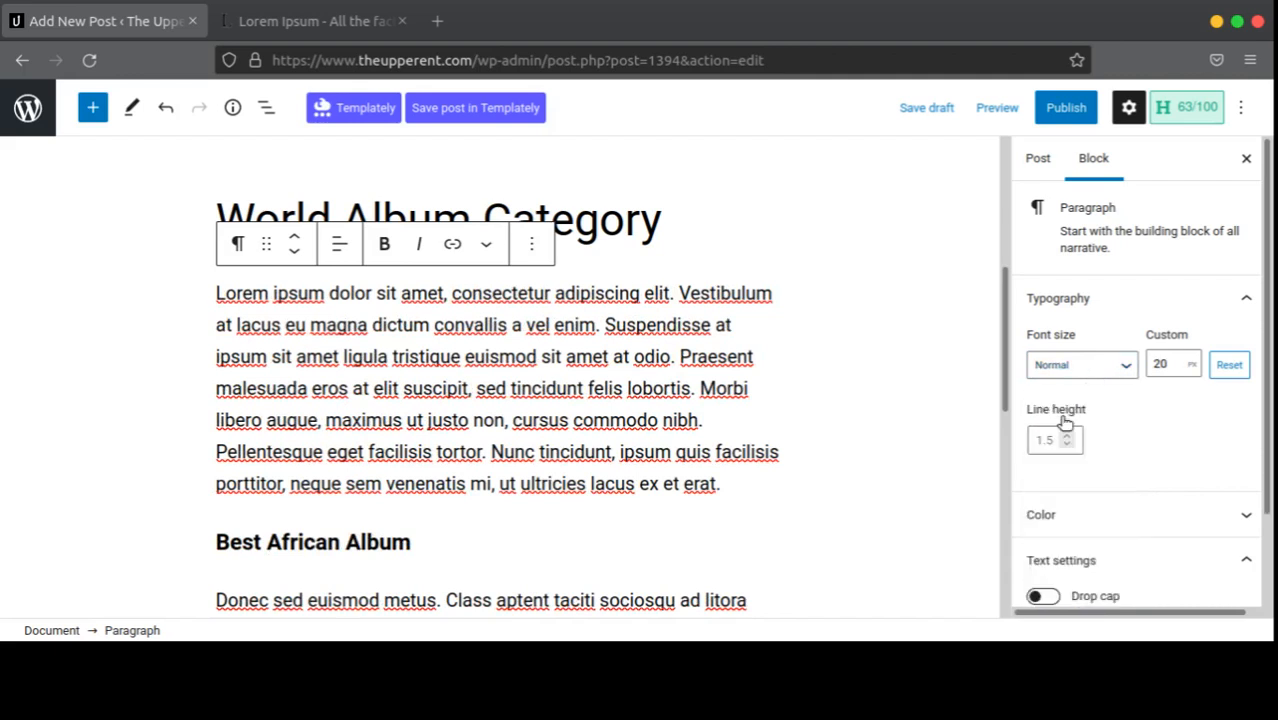
click(1075, 365)
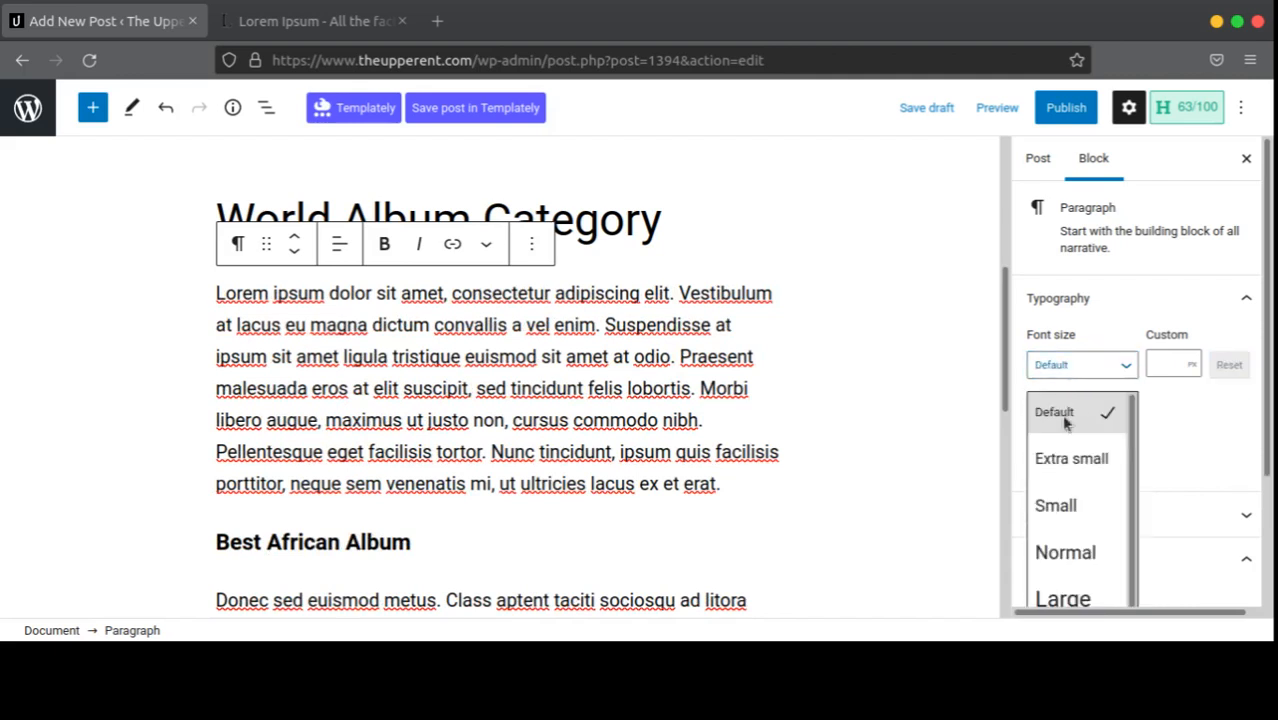
click(1062, 502)
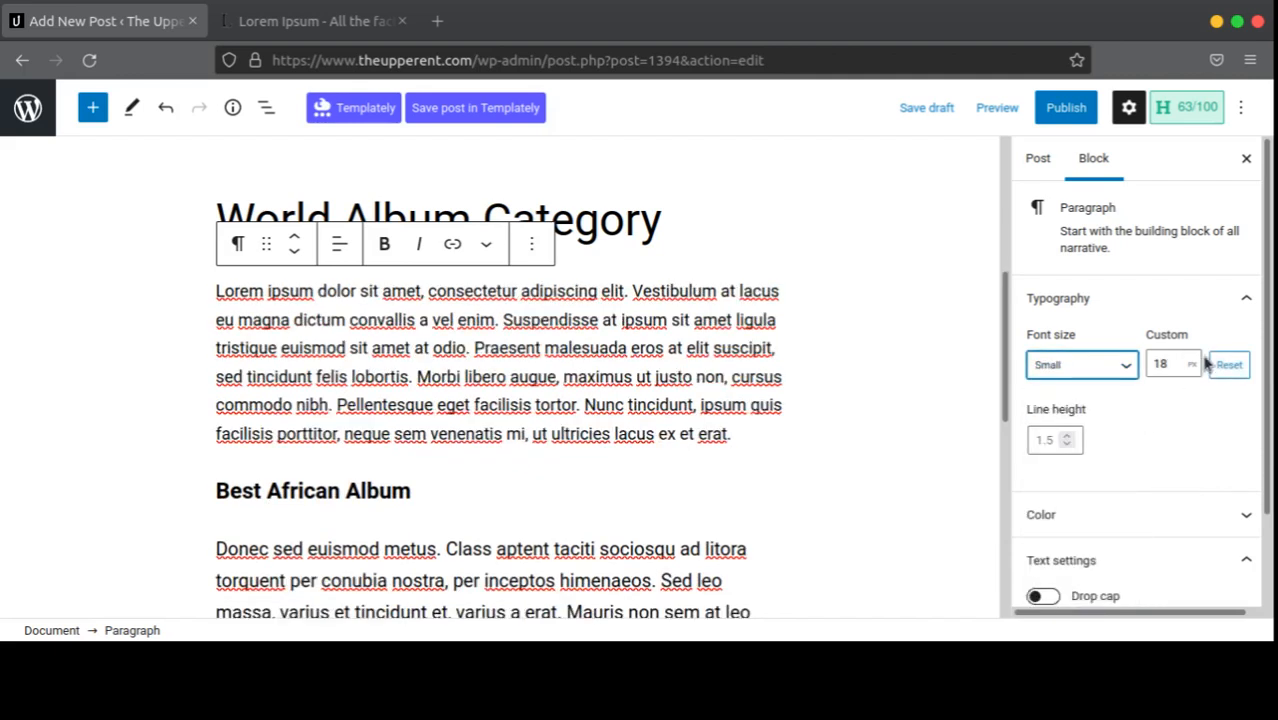
click(1050, 366)
click(1054, 414)
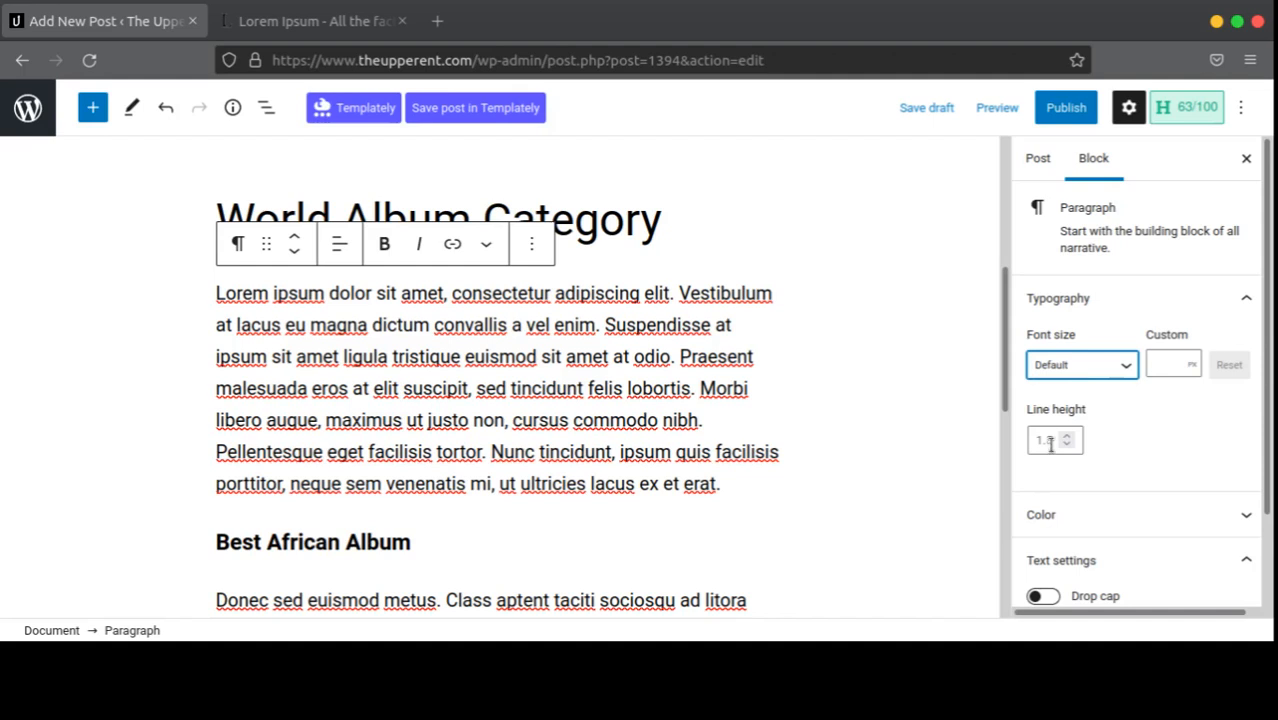
Step: Try wider line-height values, then set the first paragraph's line height to 1.5
click(1051, 445)
text(2)
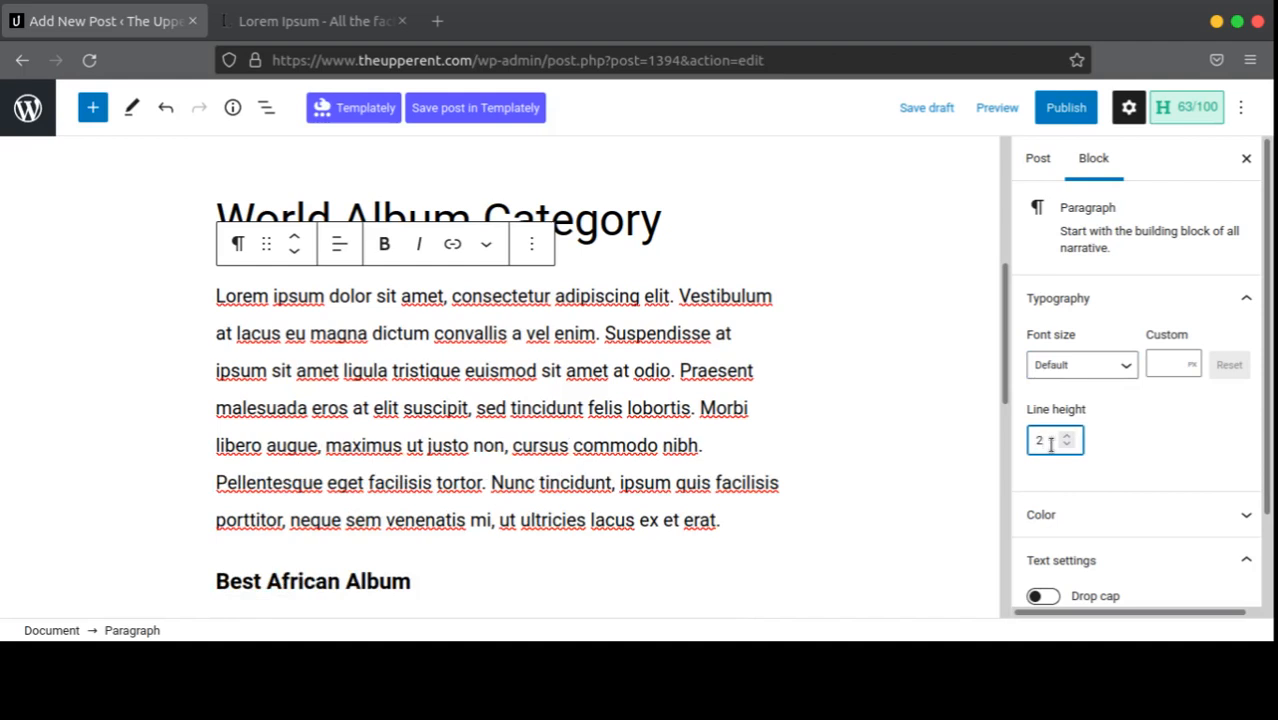
text(.9)
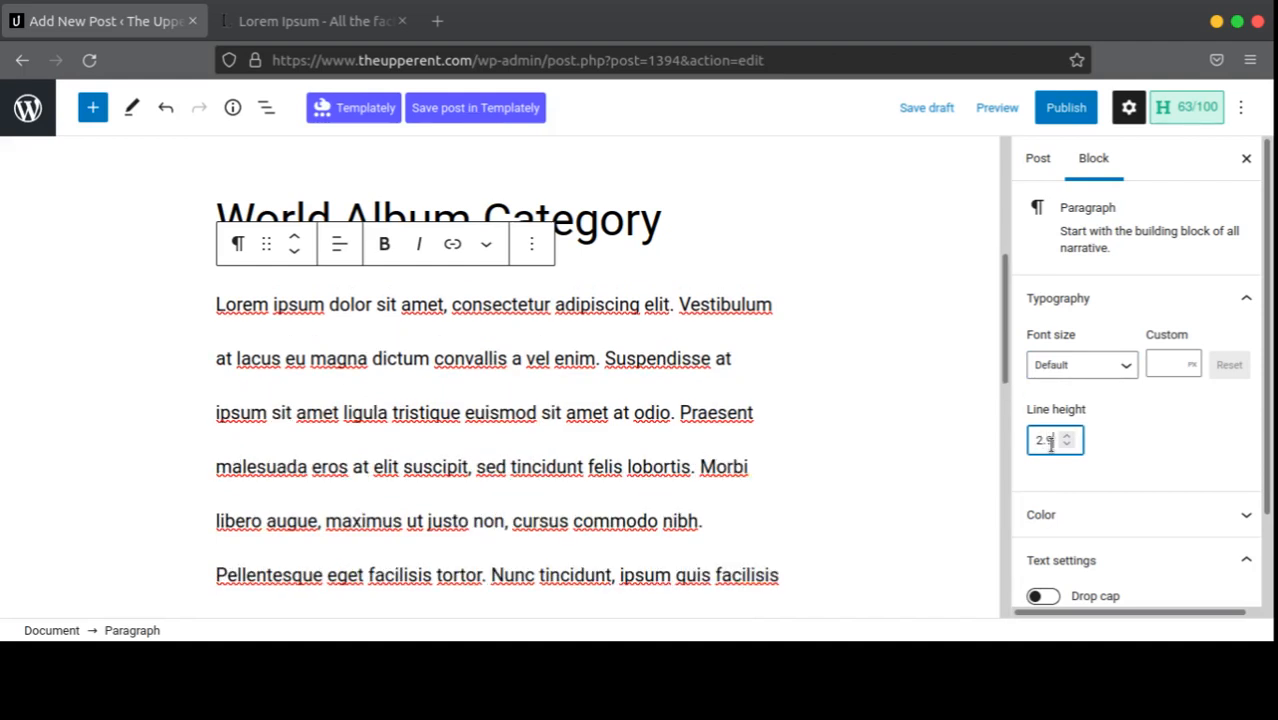
key(BackSpace)
text(0)
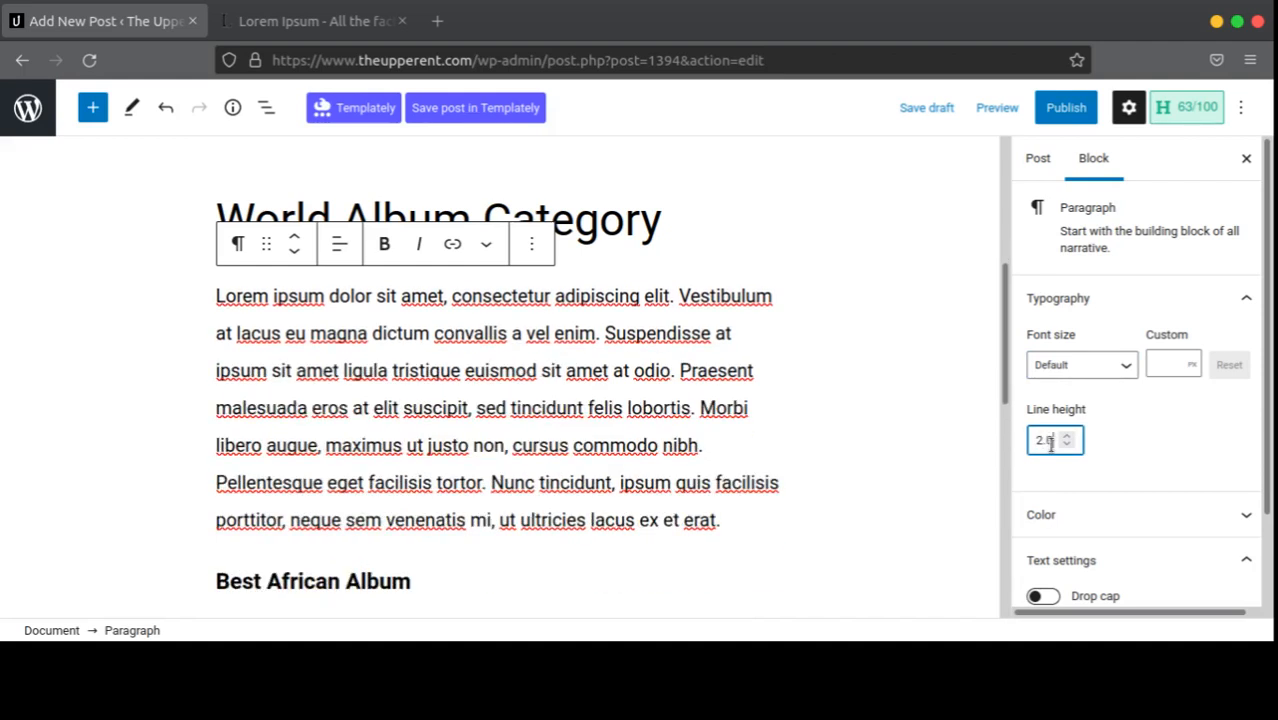
text(5)
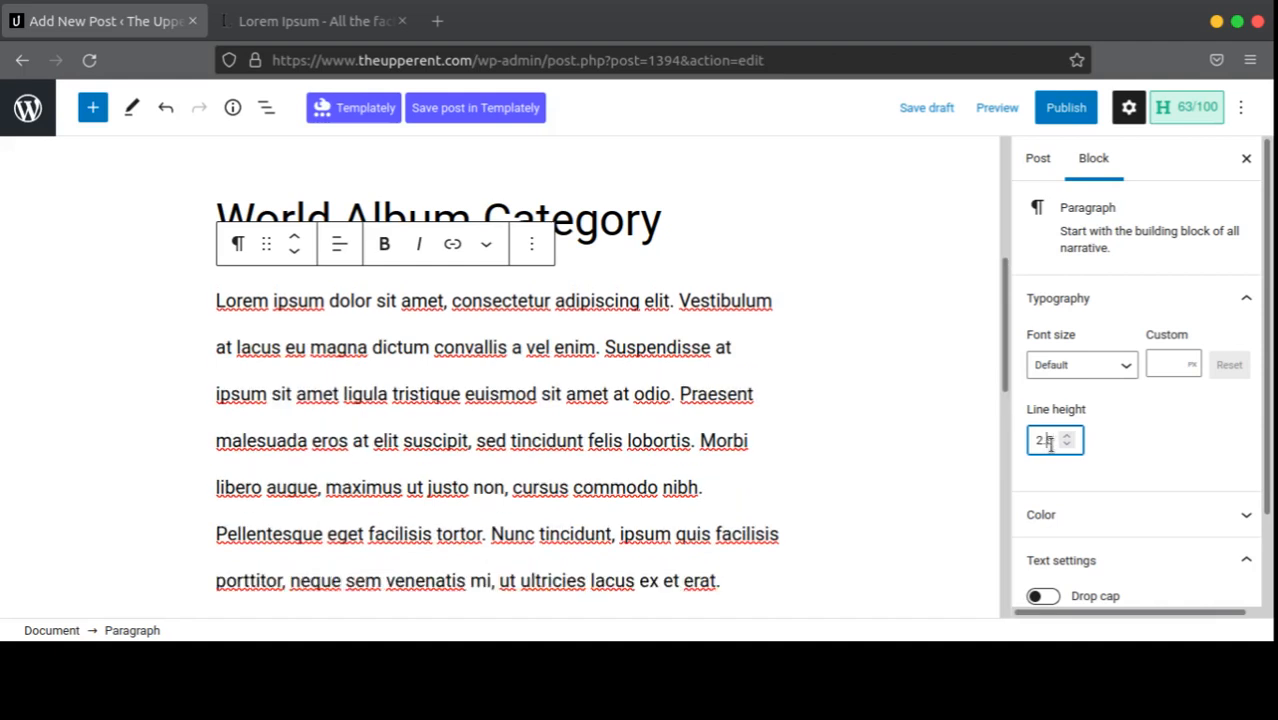
text(5)
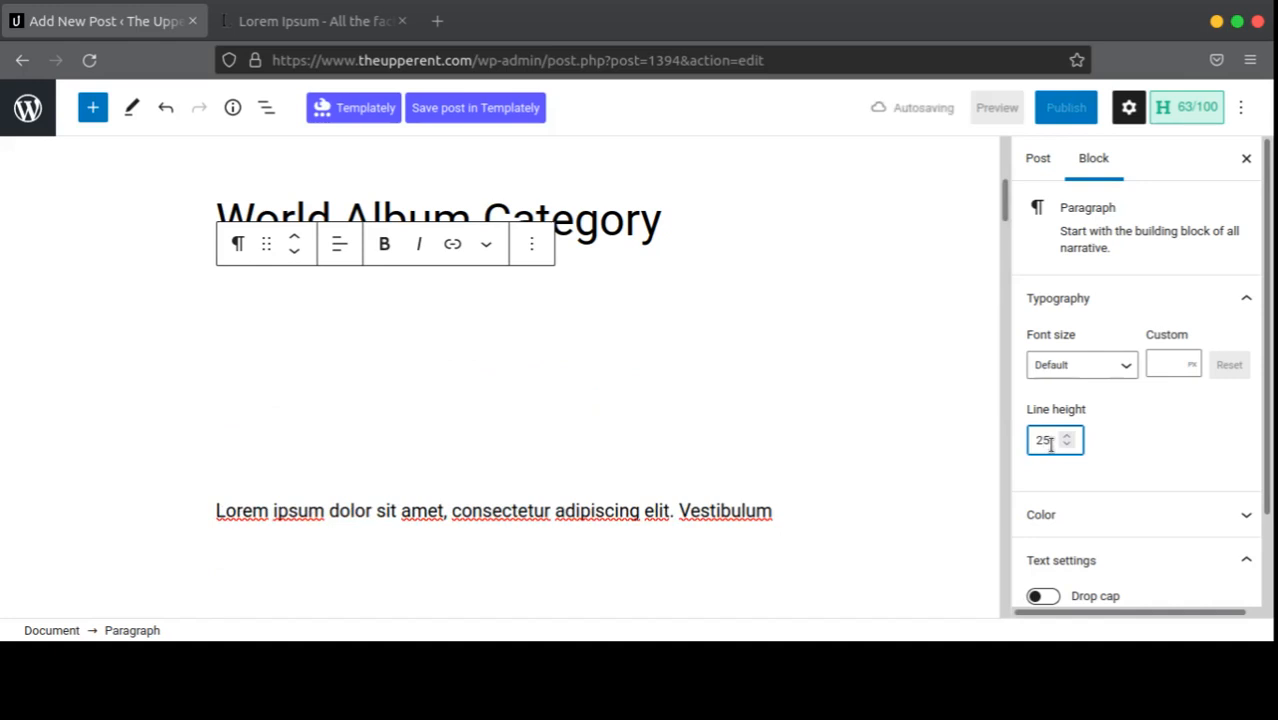
key(BackSpace)
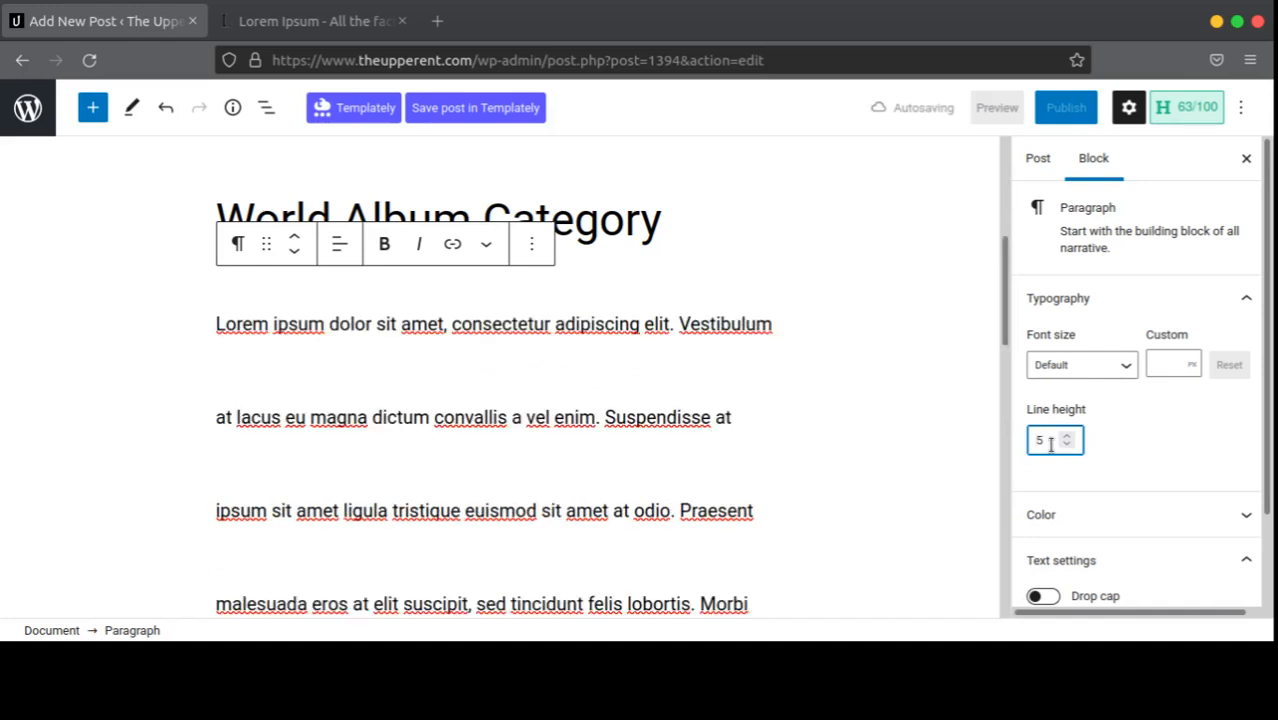
text(1.)
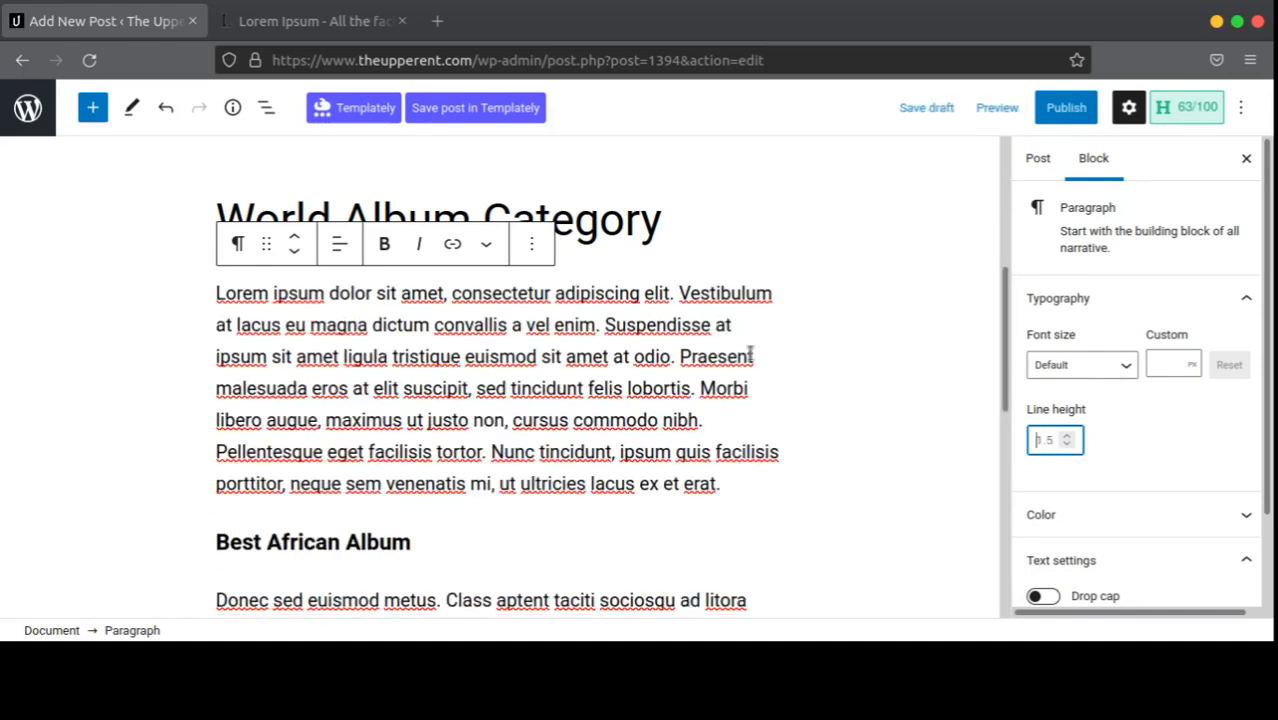
Step: Turn on Drop cap so the first paragraph opens with a large L, and expand its Color settings
scroll(582, 371, down, 5)
scroll(594, 377, up, 3)
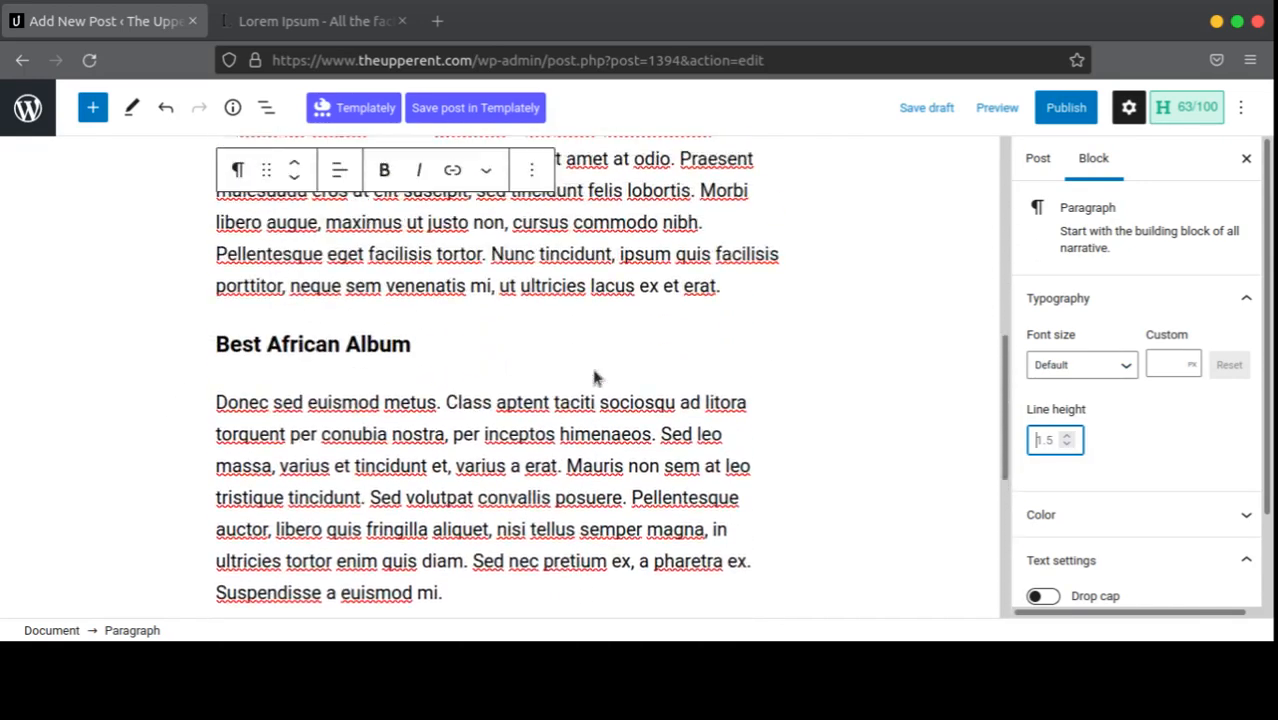
scroll(594, 377, down, 2)
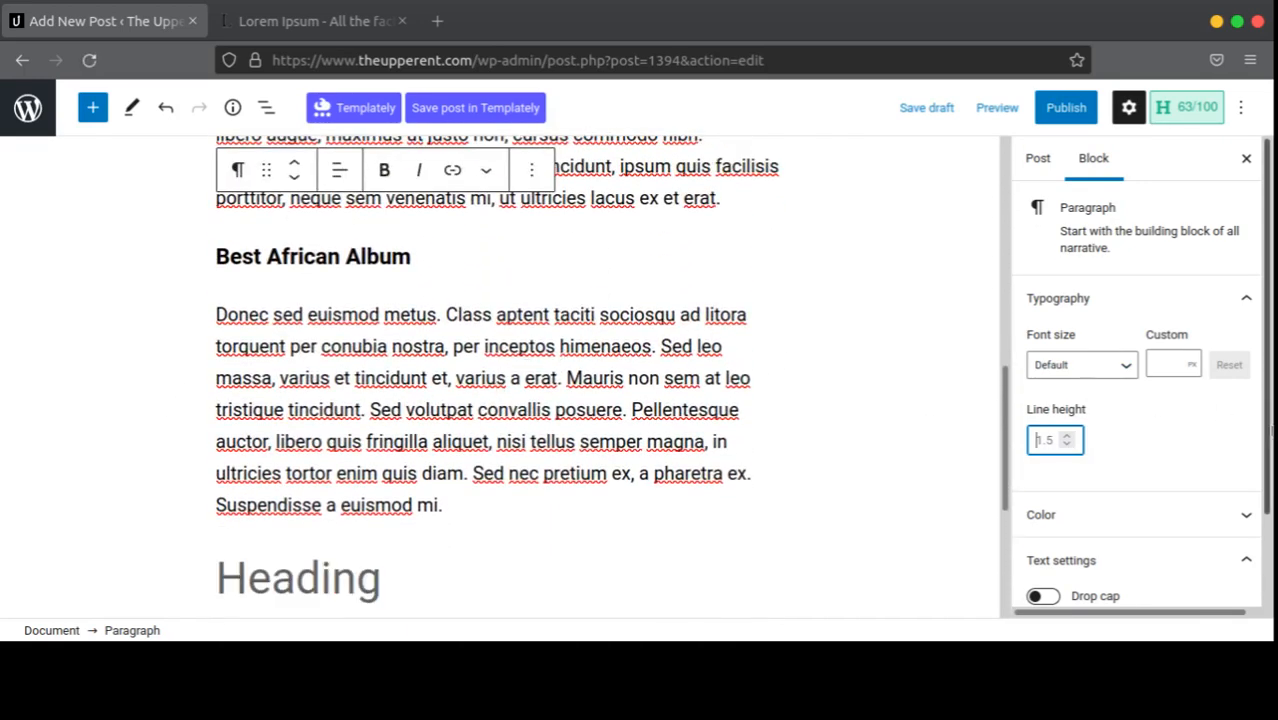
scroll(1100, 400, down, 2)
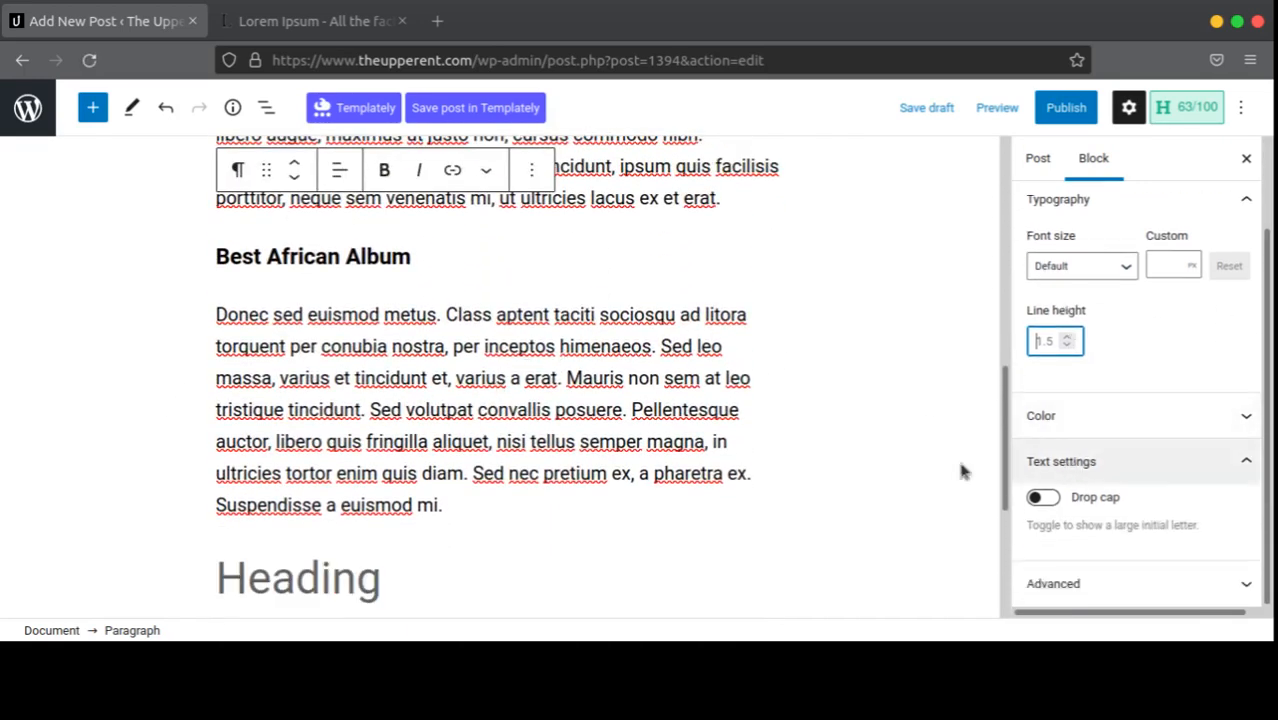
scroll(540, 385, up, 4)
scroll(540, 385, up, 4)
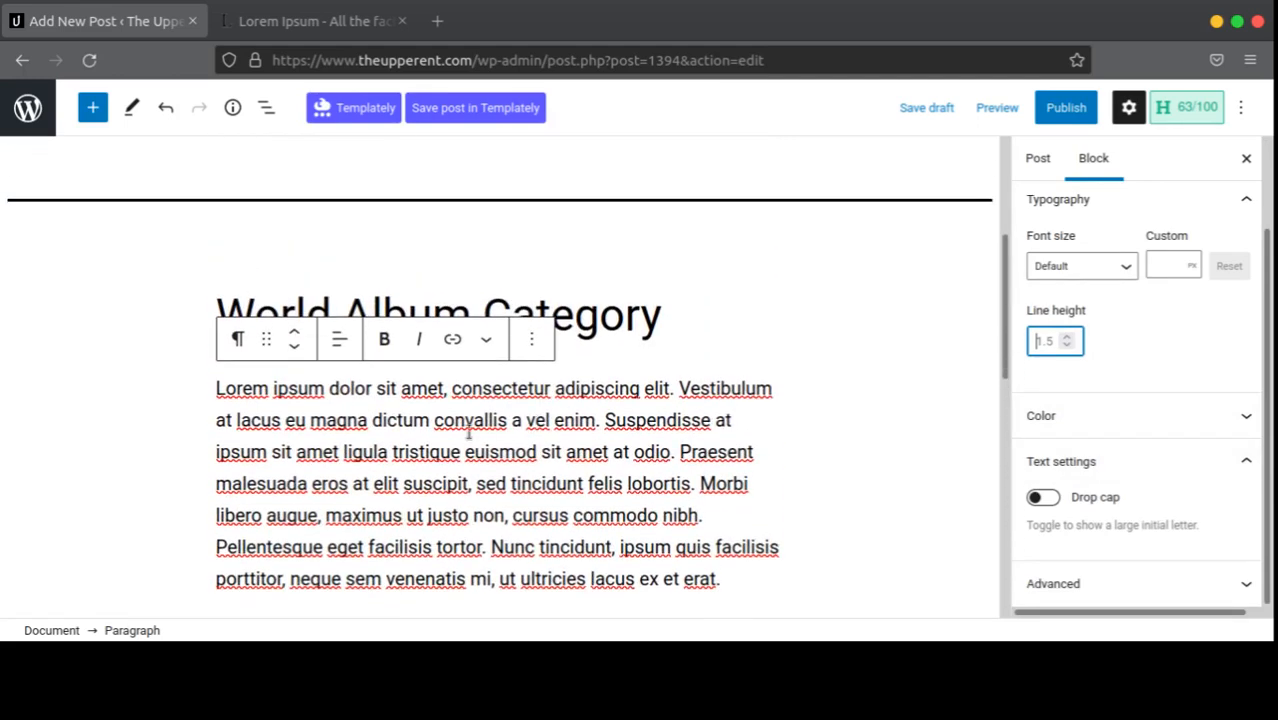
click(1040, 496)
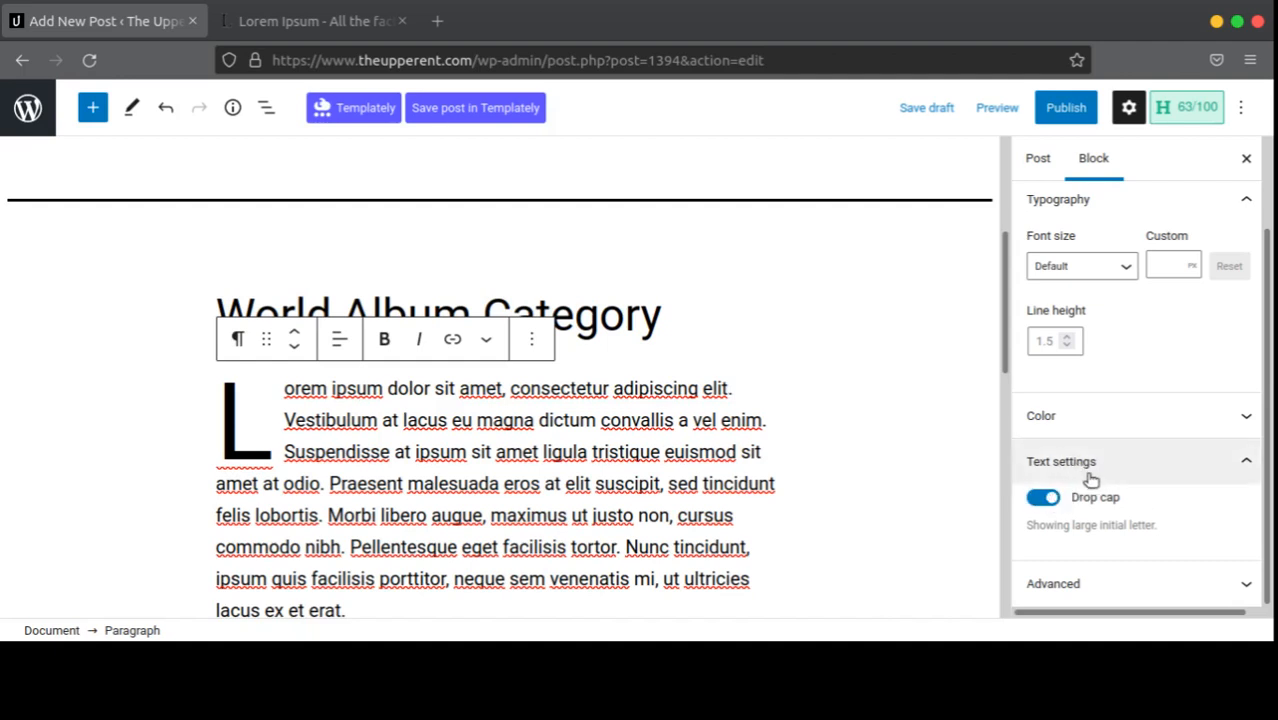
click(1069, 423)
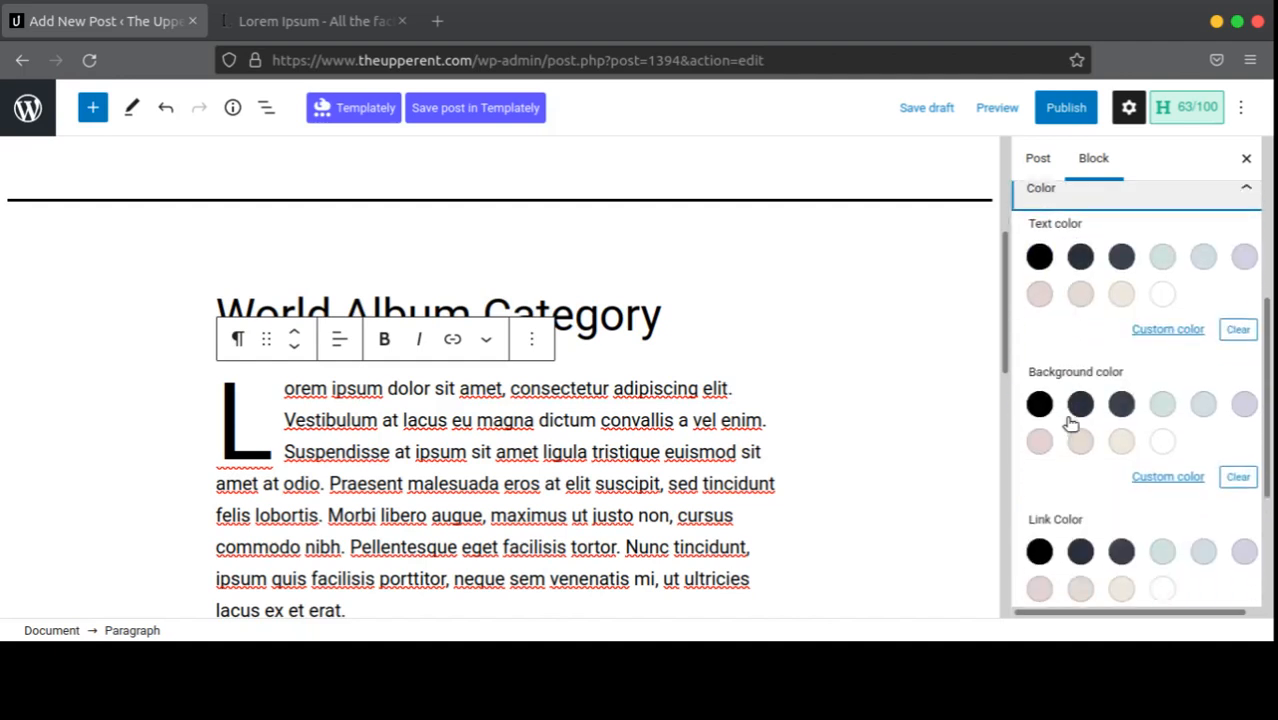
Step: Set the paragraph text to Black, try White, then return it to Black
scroll(1060, 340, up, 1)
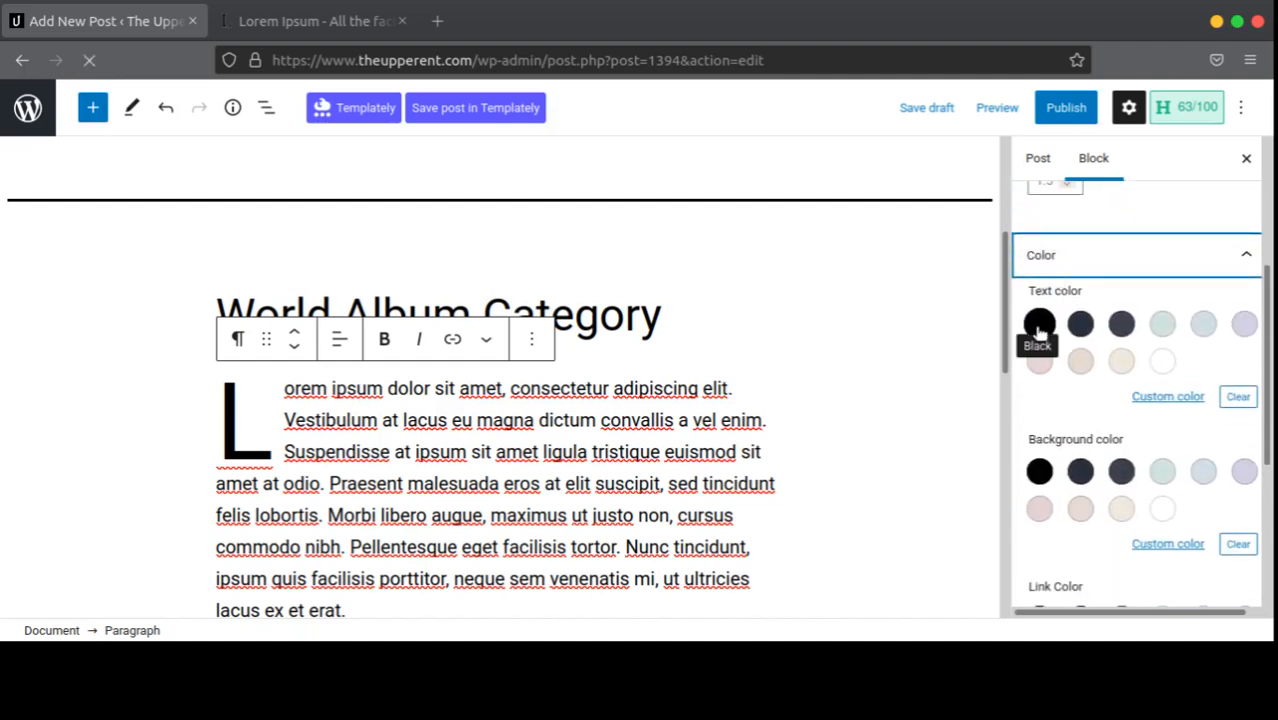
click(1040, 330)
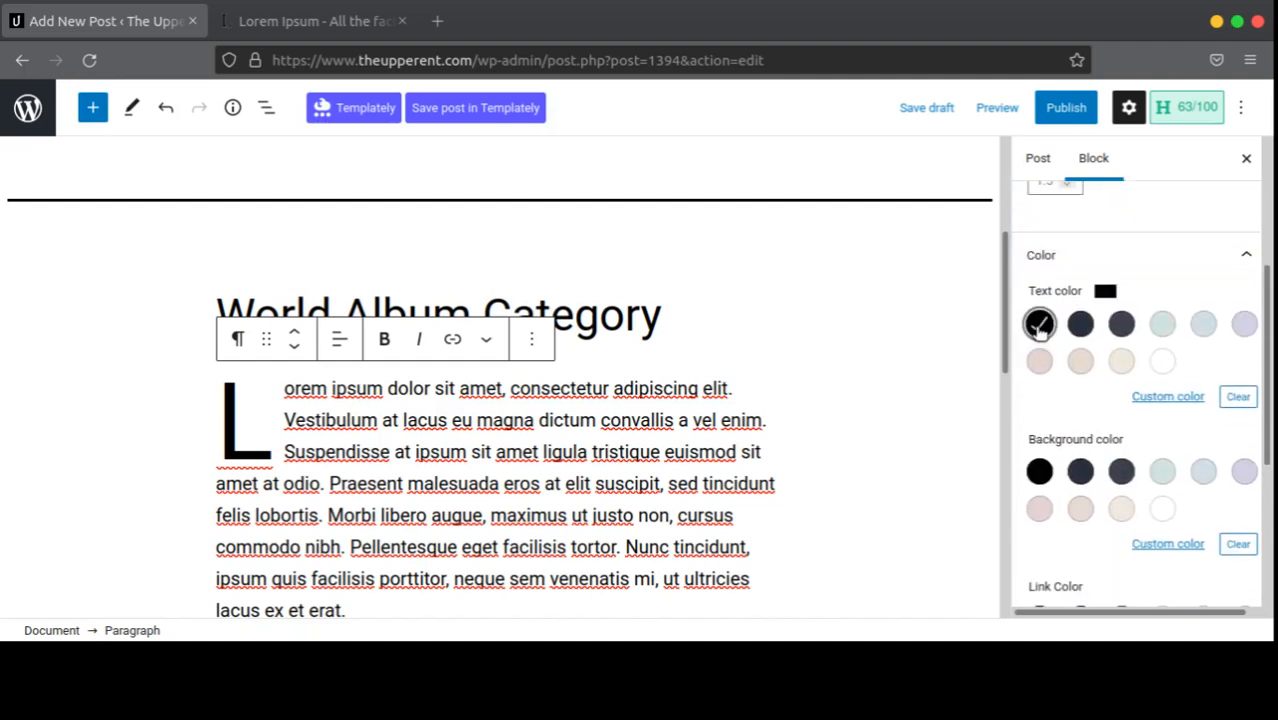
click(1162, 362)
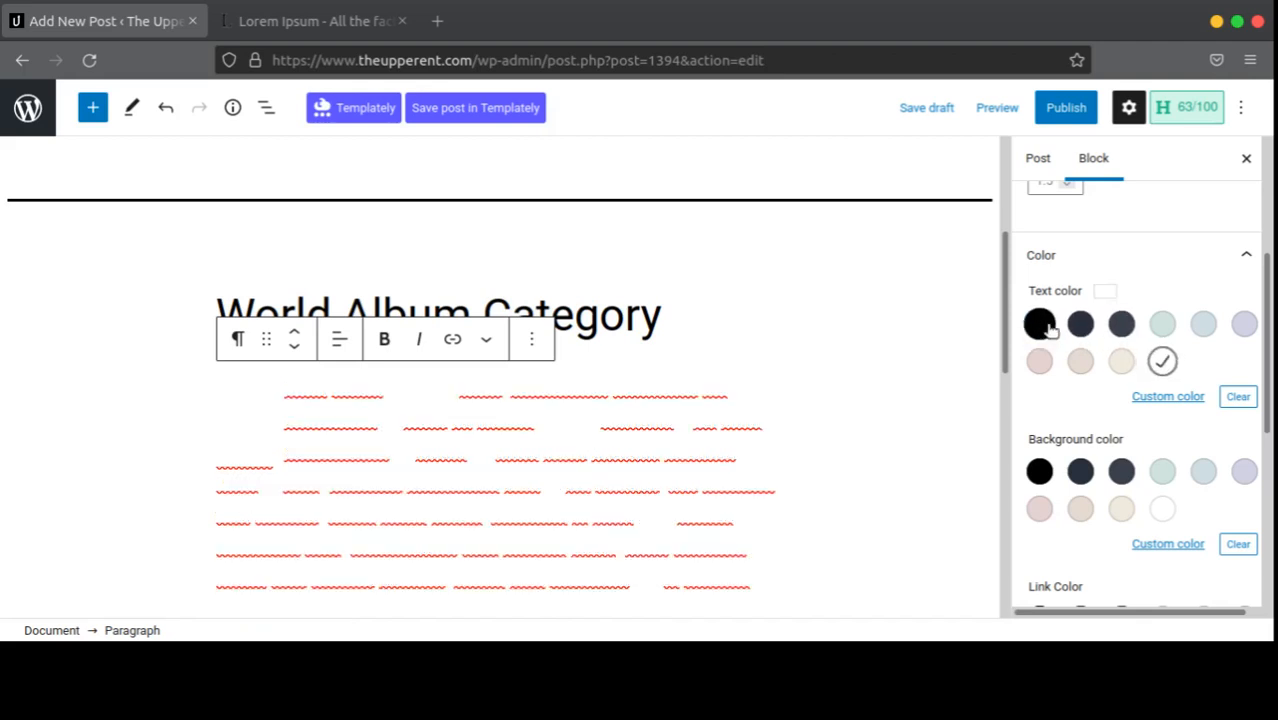
click(1040, 324)
Step: Try a custom pink text colour #f90b8e, then switch the paragraph back to Black
click(1172, 397)
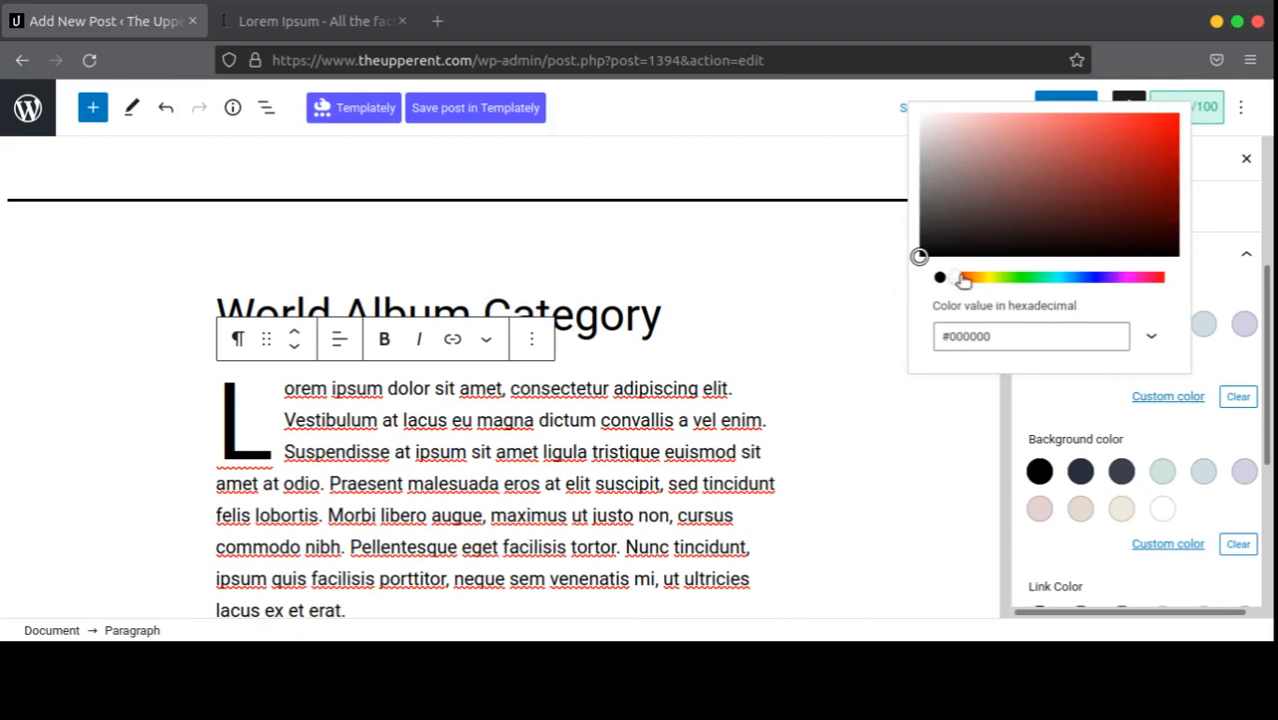
drag(962, 277, 1131, 277)
drag(985, 200, 1179, 127)
drag(1140, 283, 1147, 281)
drag(1178, 126, 1169, 117)
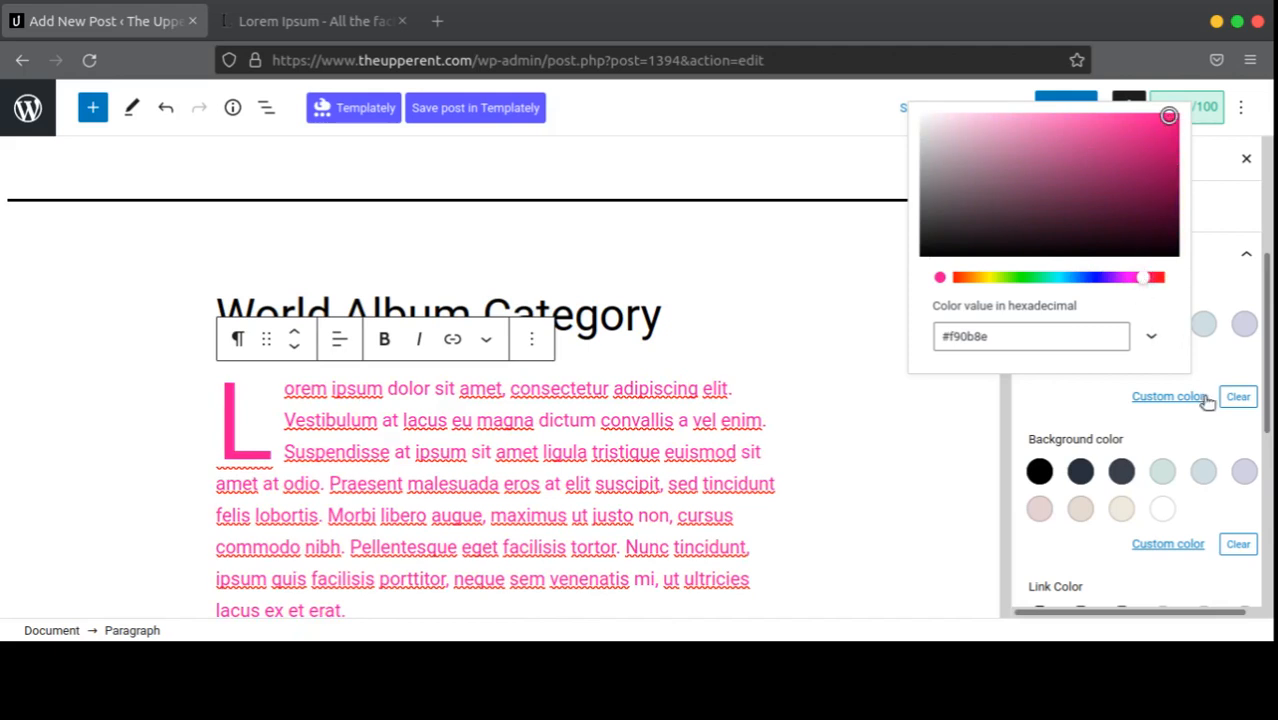
click(1032, 411)
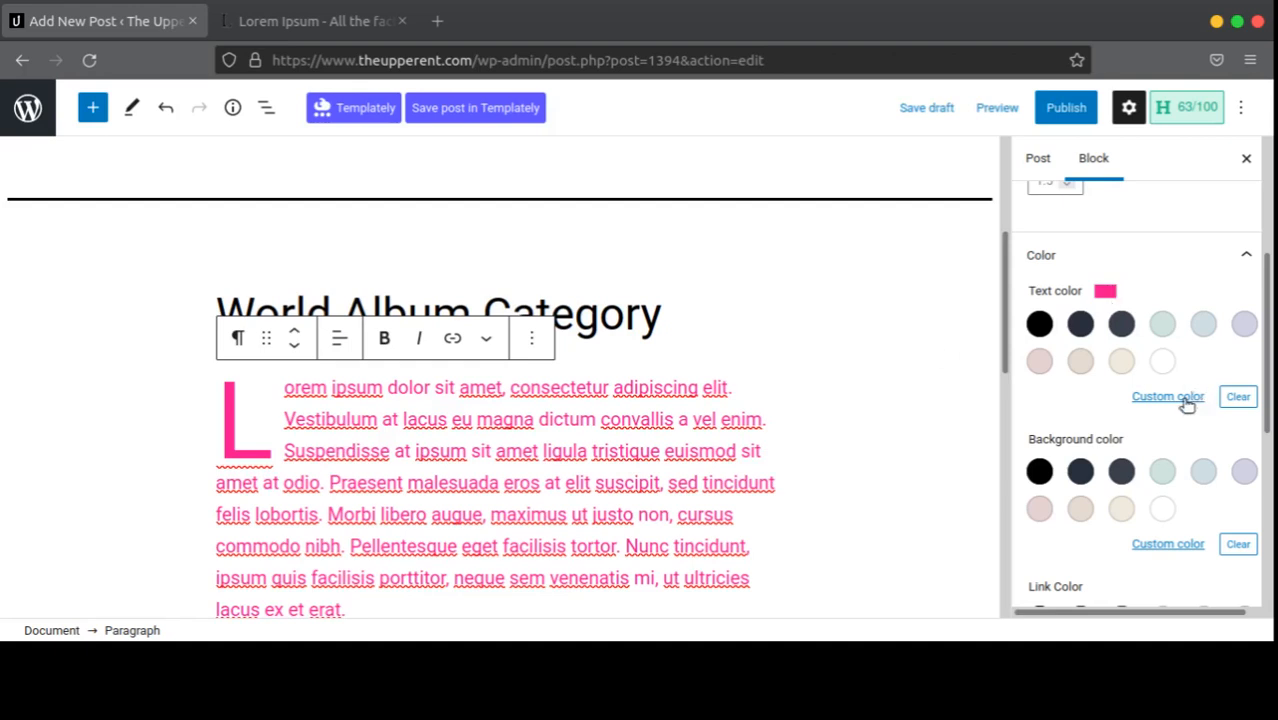
click(1186, 400)
click(1039, 323)
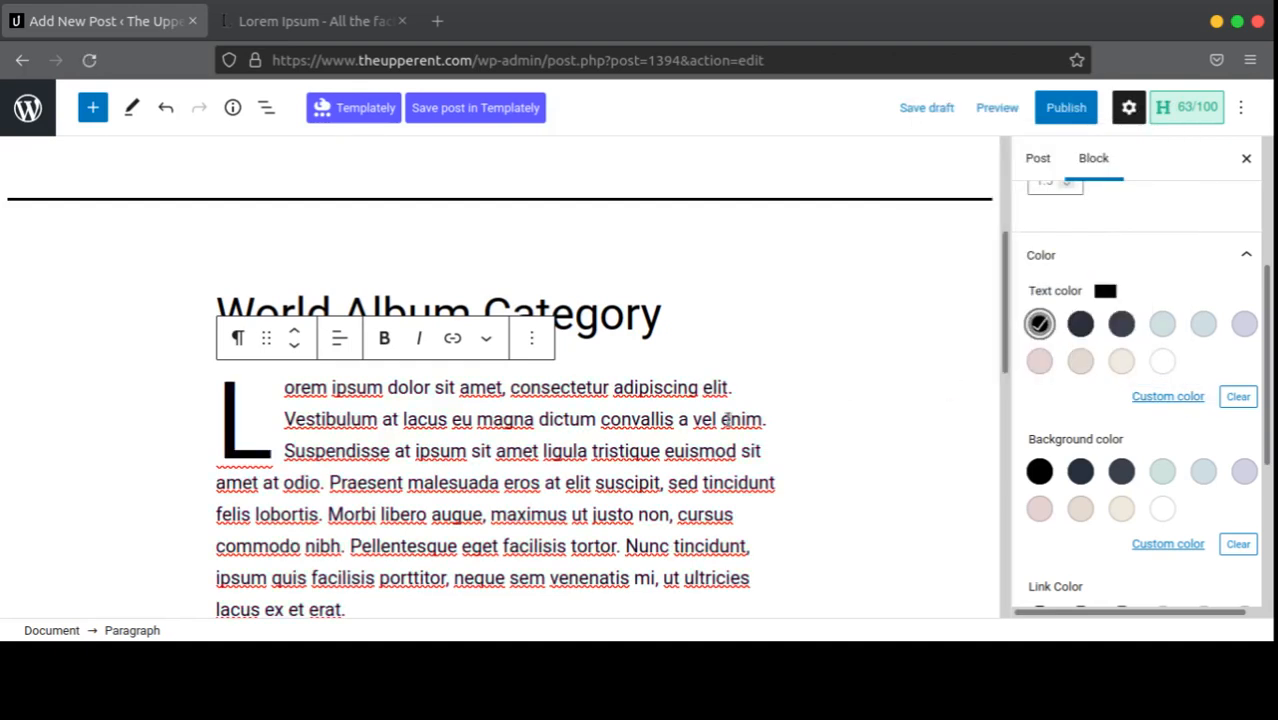
scroll(687, 440, down, 3)
scroll(1103, 437, down, 2)
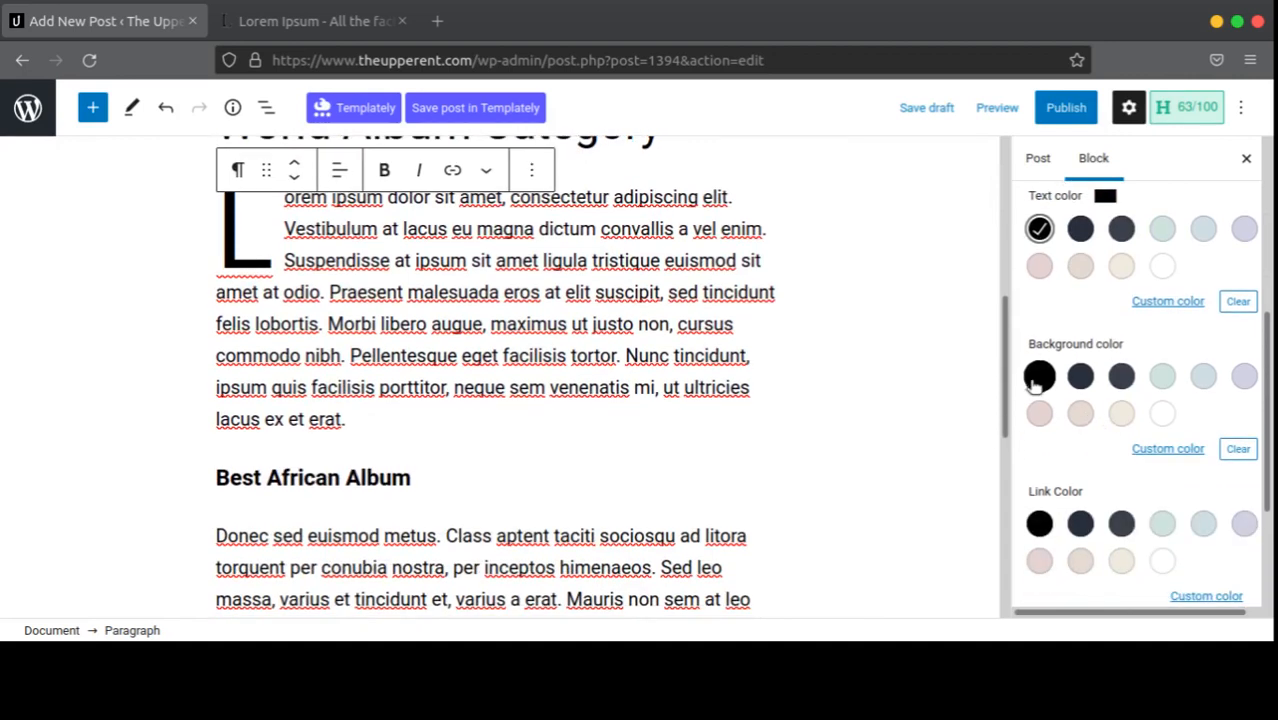
click(1121, 376)
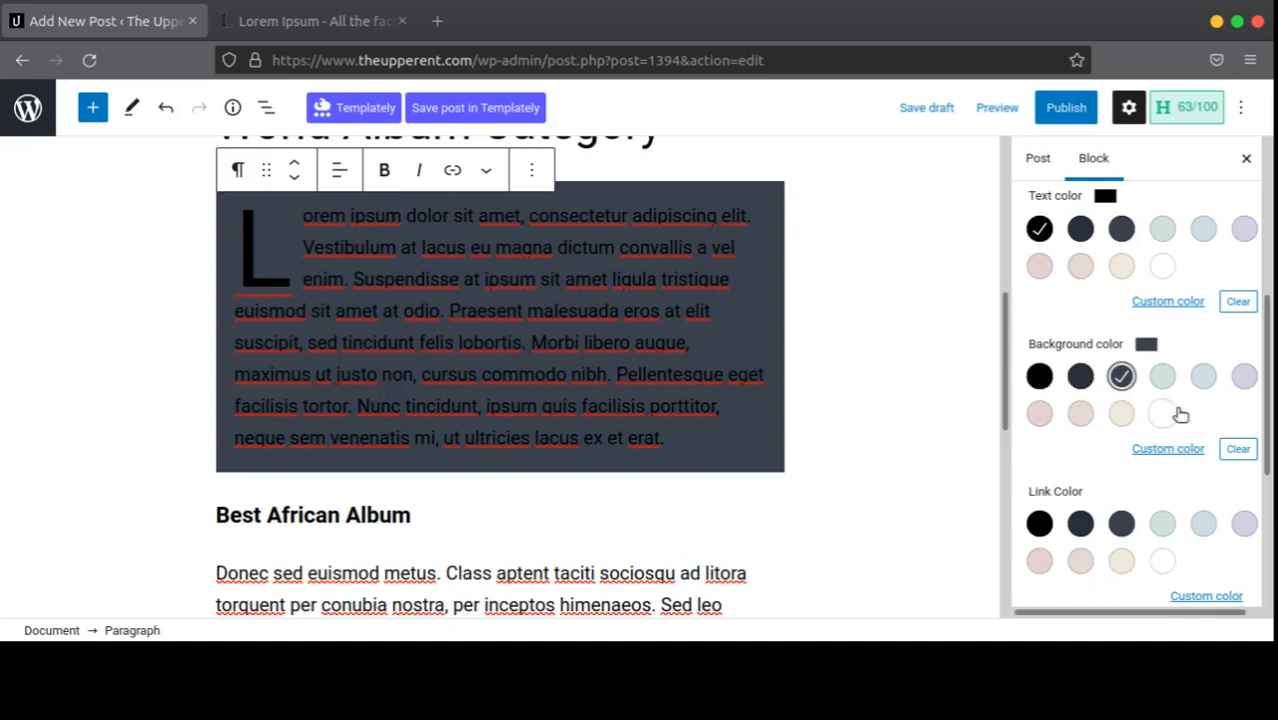
click(1164, 413)
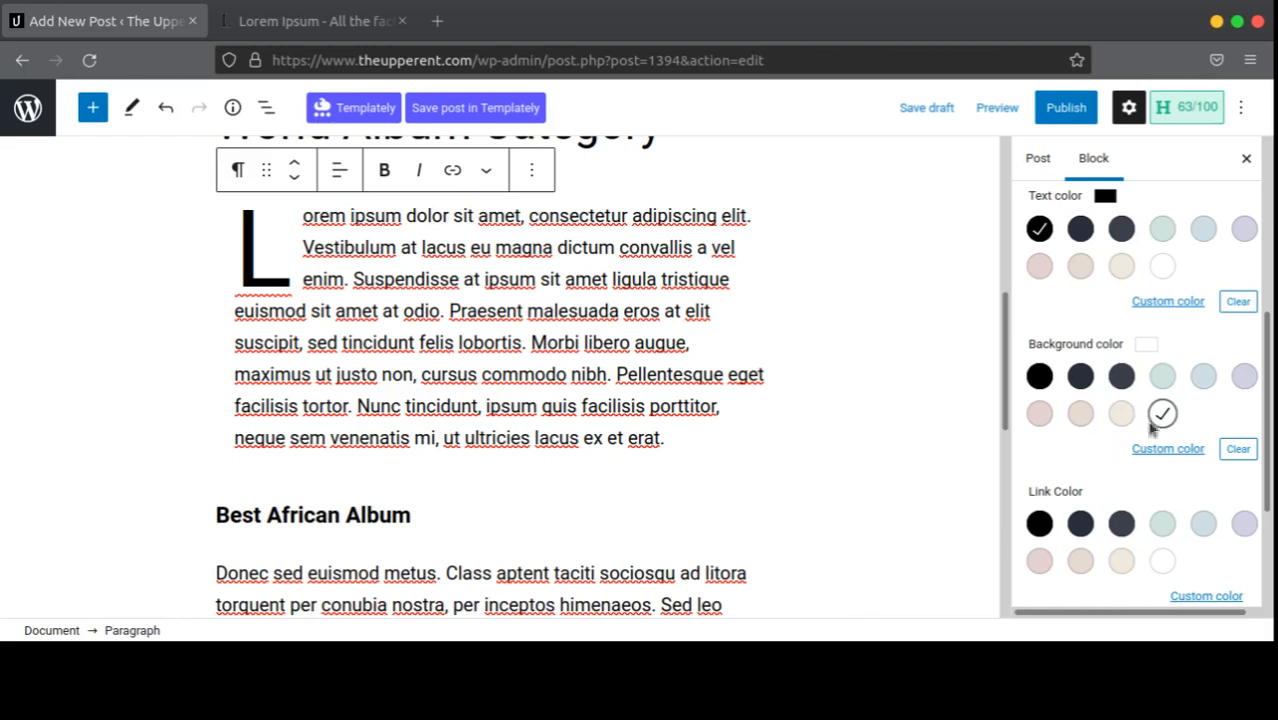
click(1238, 448)
scroll(1192, 451, down, 2)
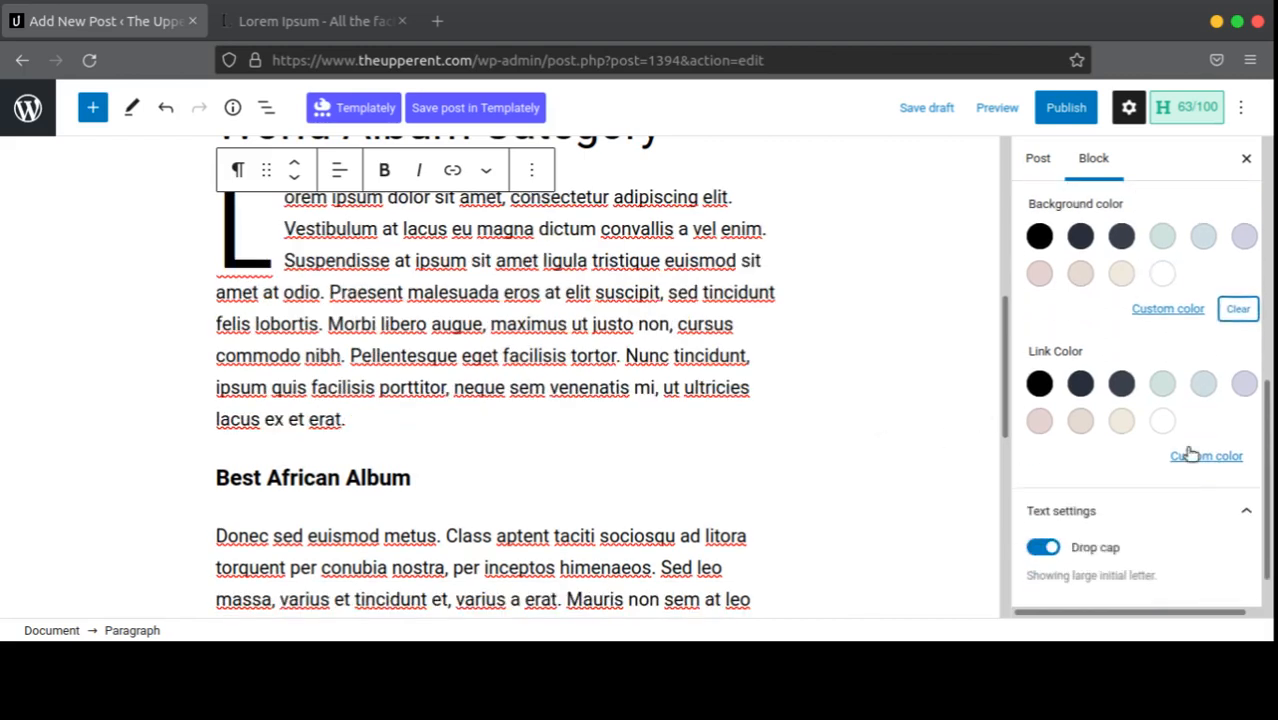
scroll(1101, 448, up, 2)
scroll(1084, 434, down, 2)
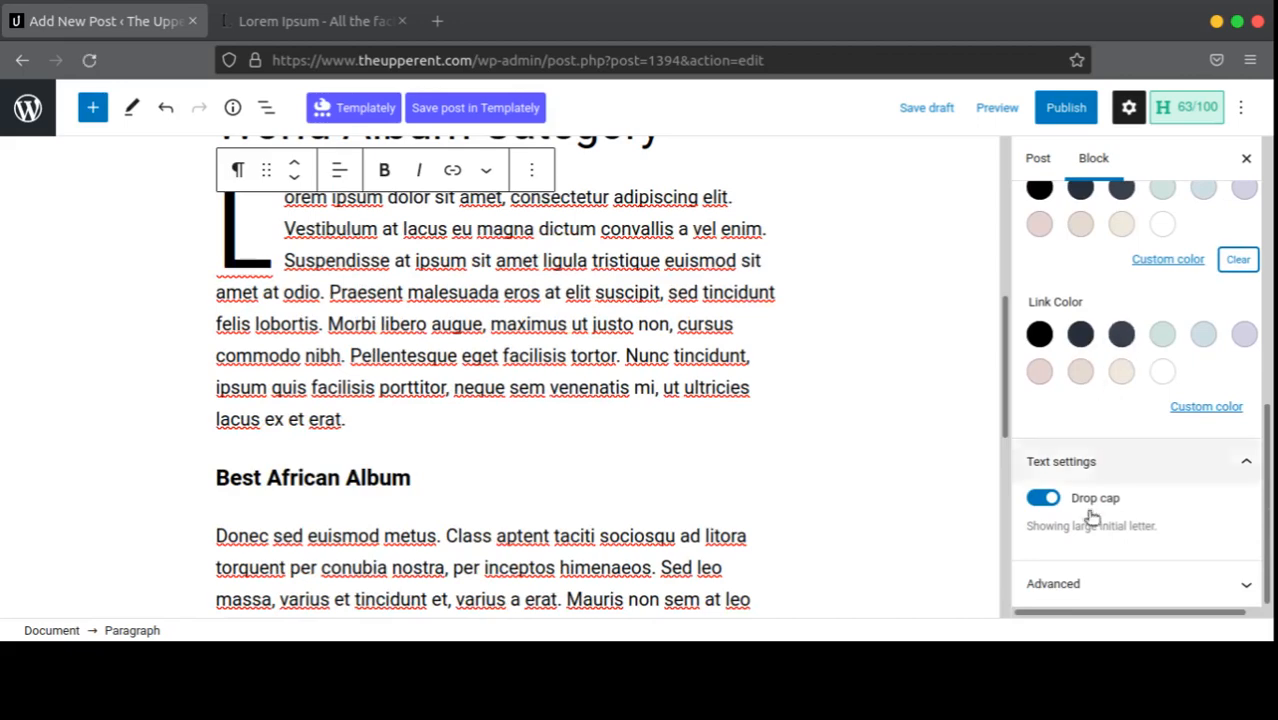
scroll(1138, 330, up, 5)
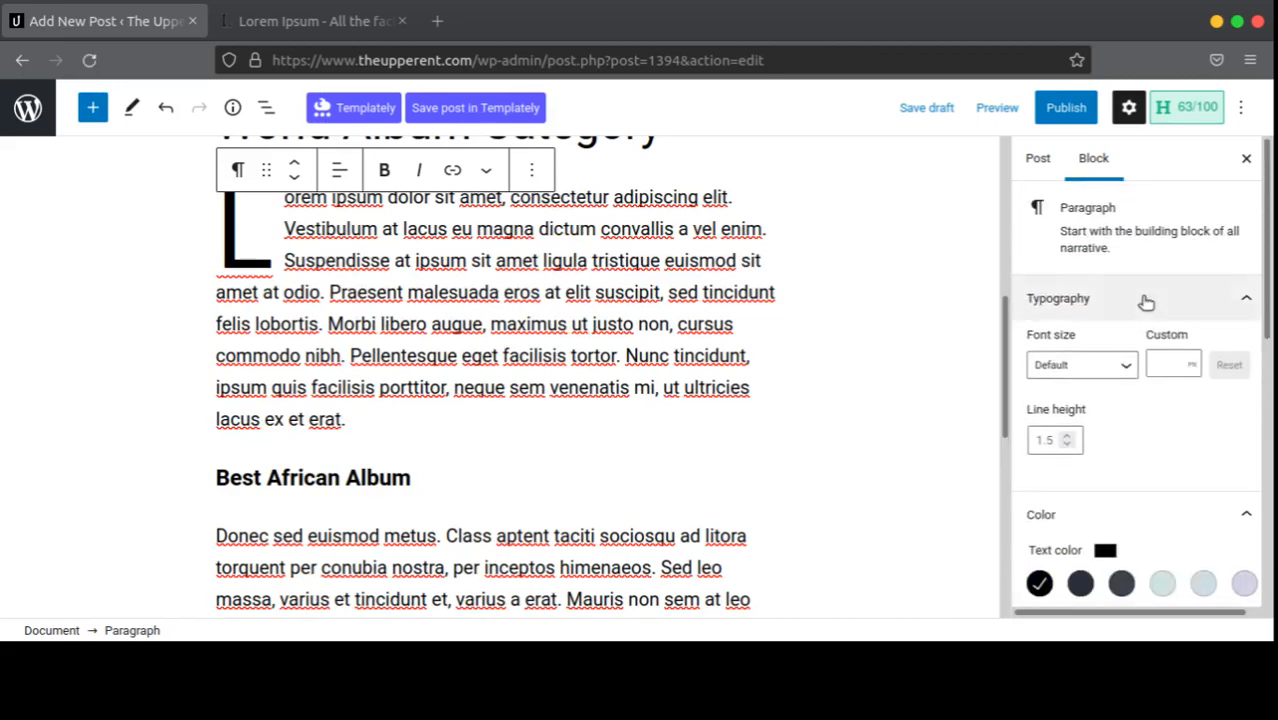
scroll(471, 328, up, 4)
scroll(450, 345, down, 4)
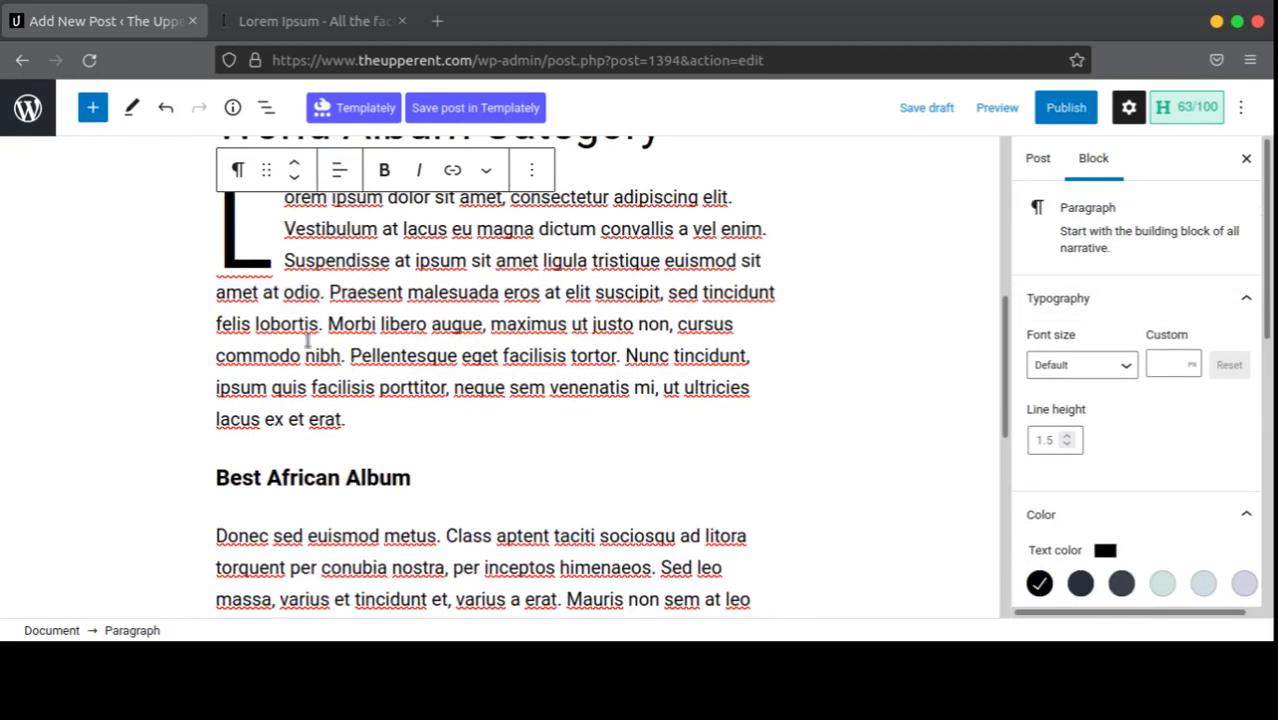
click(763, 387)
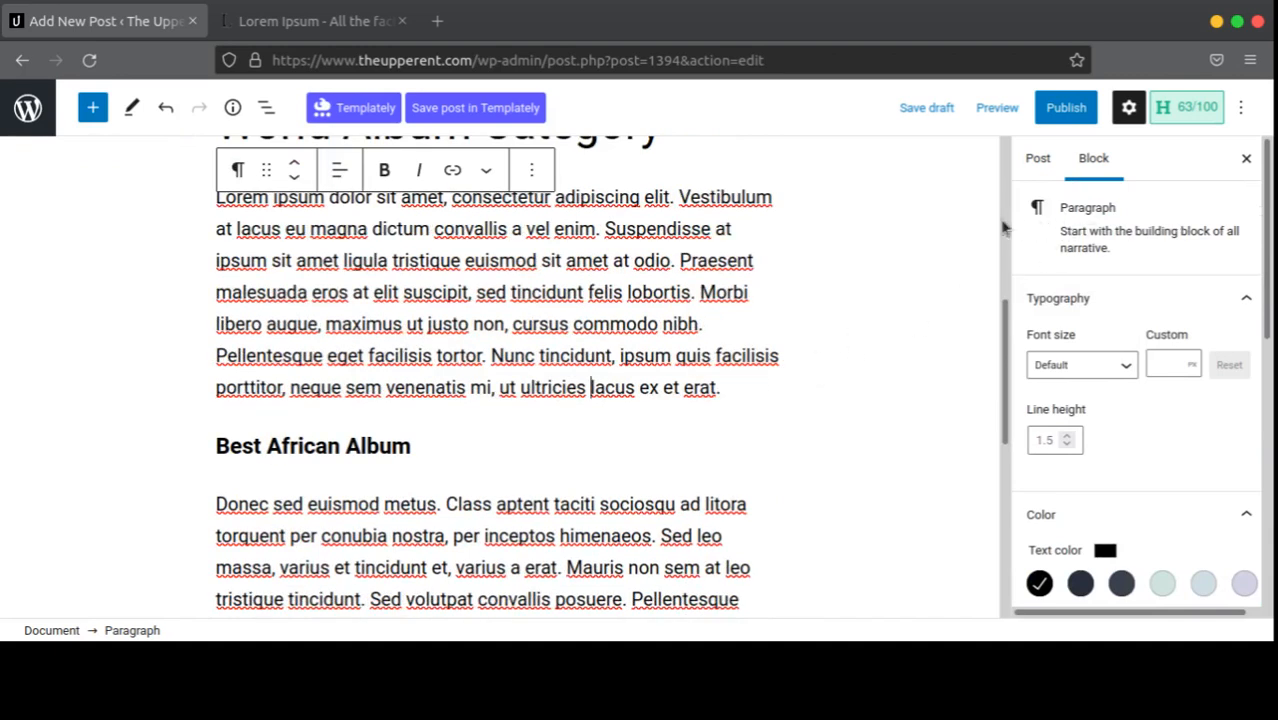
scroll(500, 345, up, 1)
scroll(500, 345, up, 3)
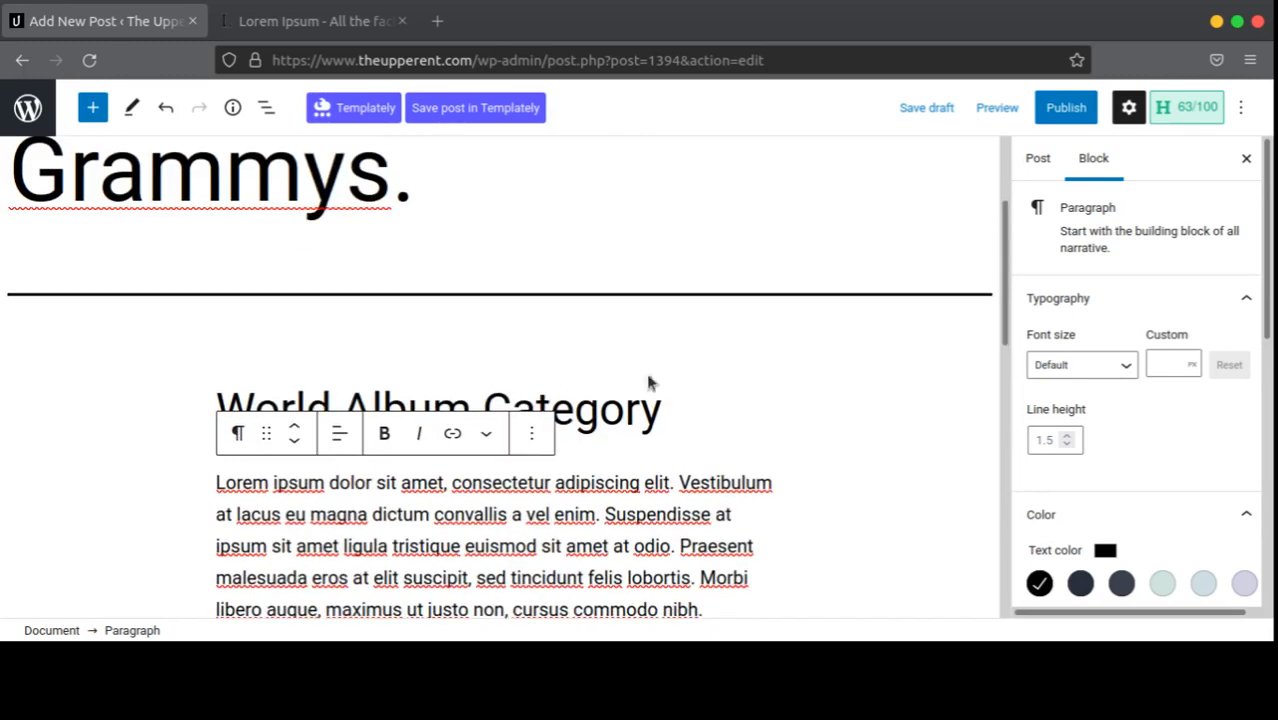
click(679, 408)
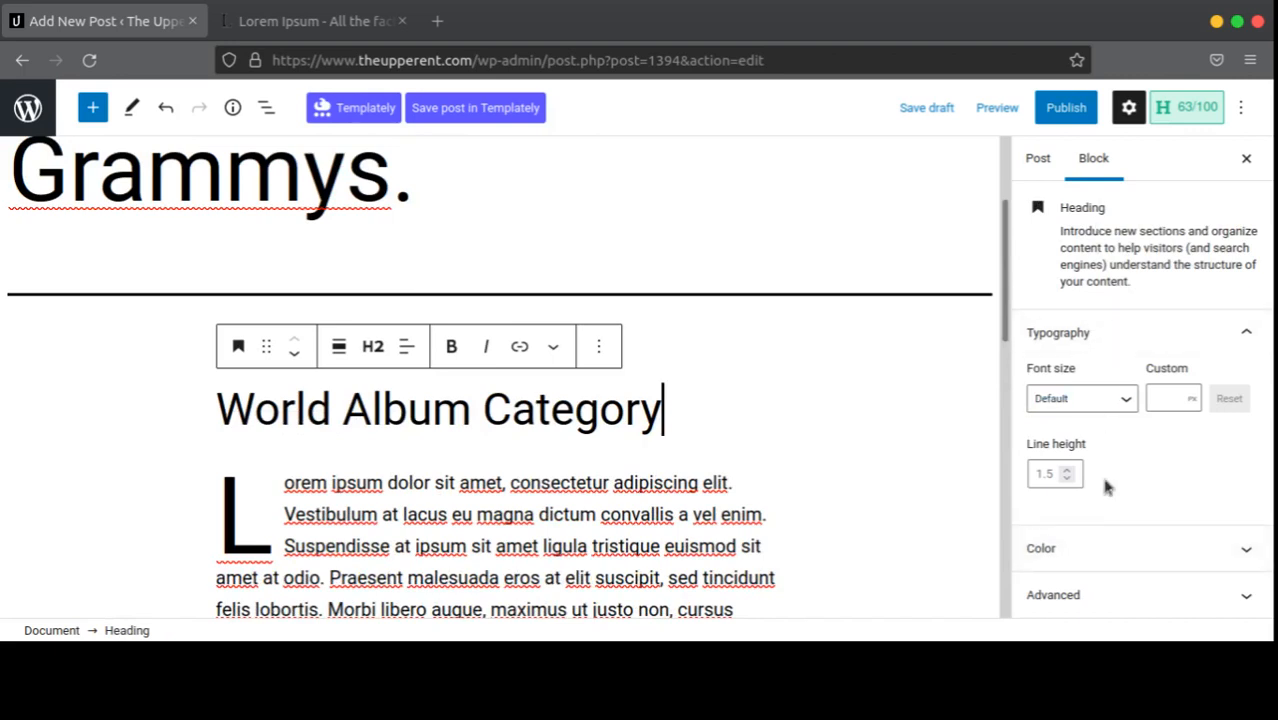
click(1110, 548)
scroll(1150, 400, down, 5)
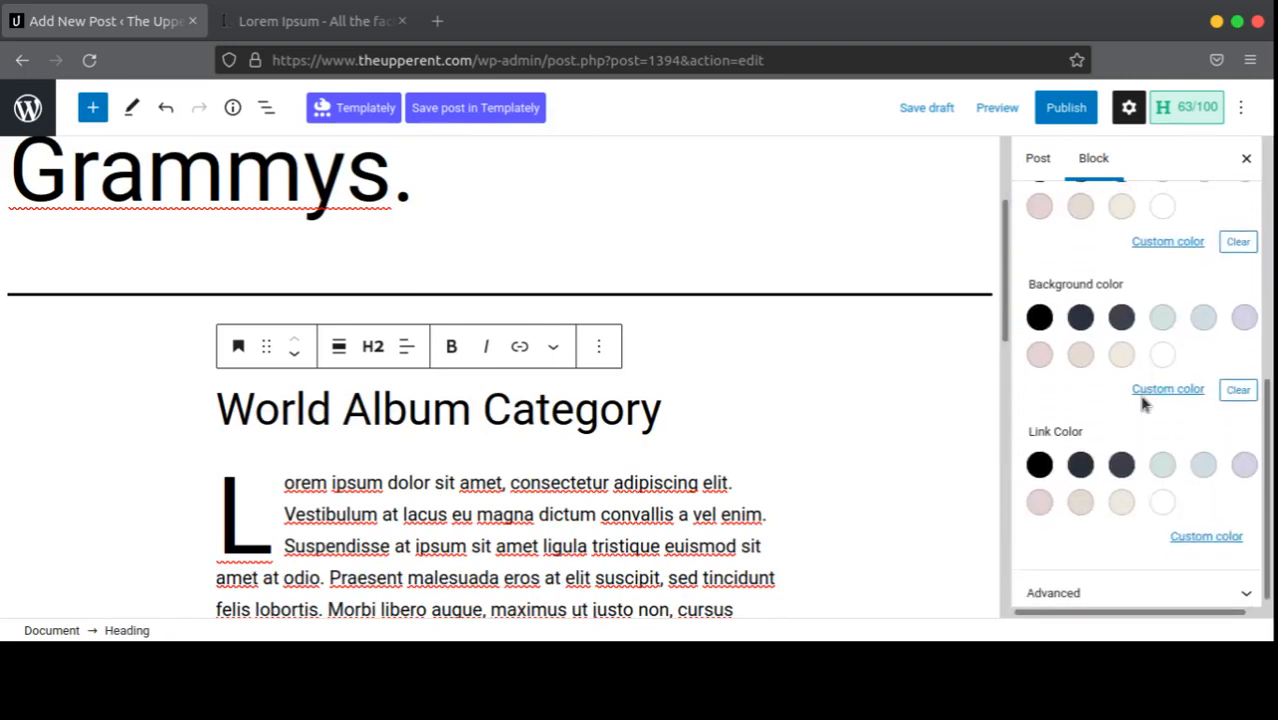
click(1132, 562)
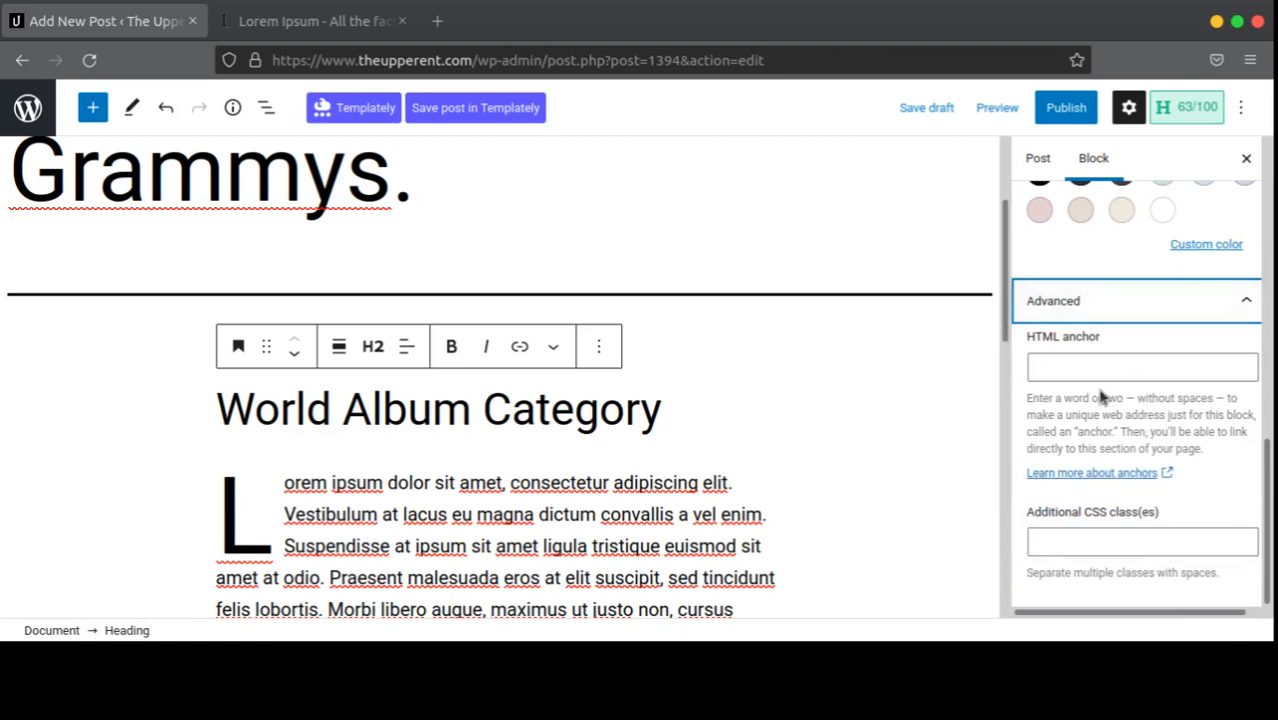
click(1072, 302)
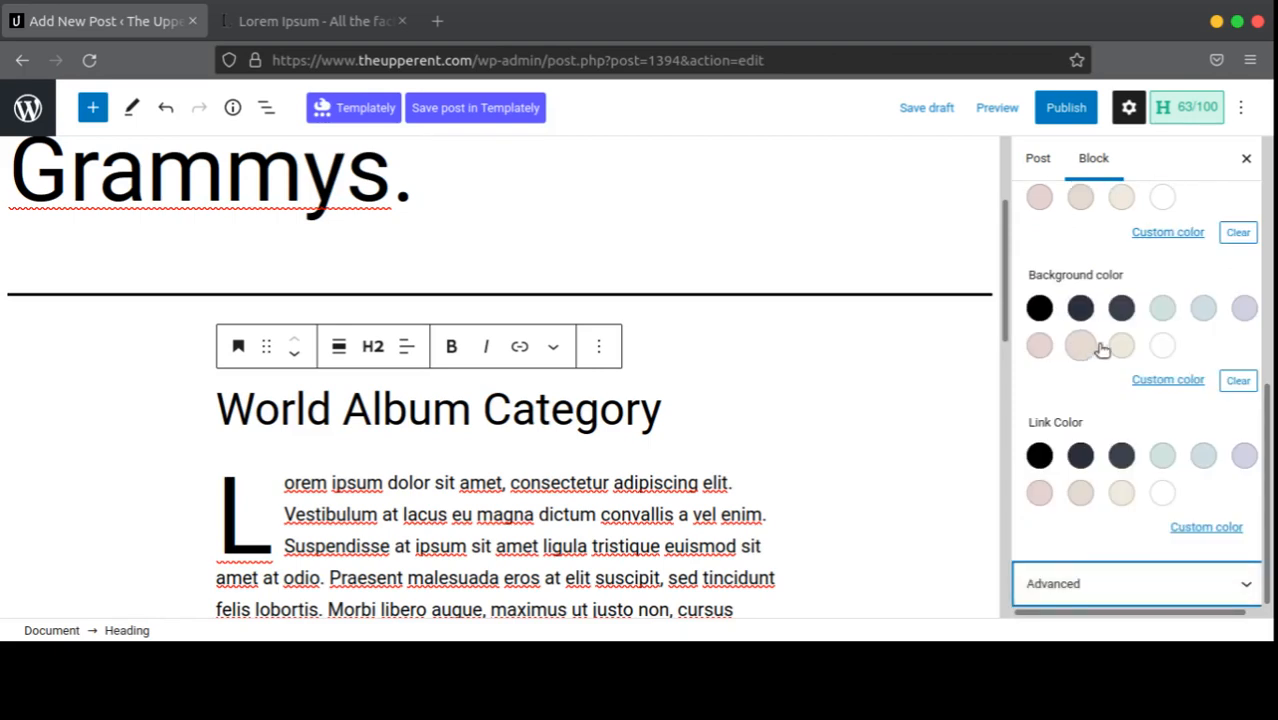
scroll(1101, 348, up, 5)
click(1099, 344)
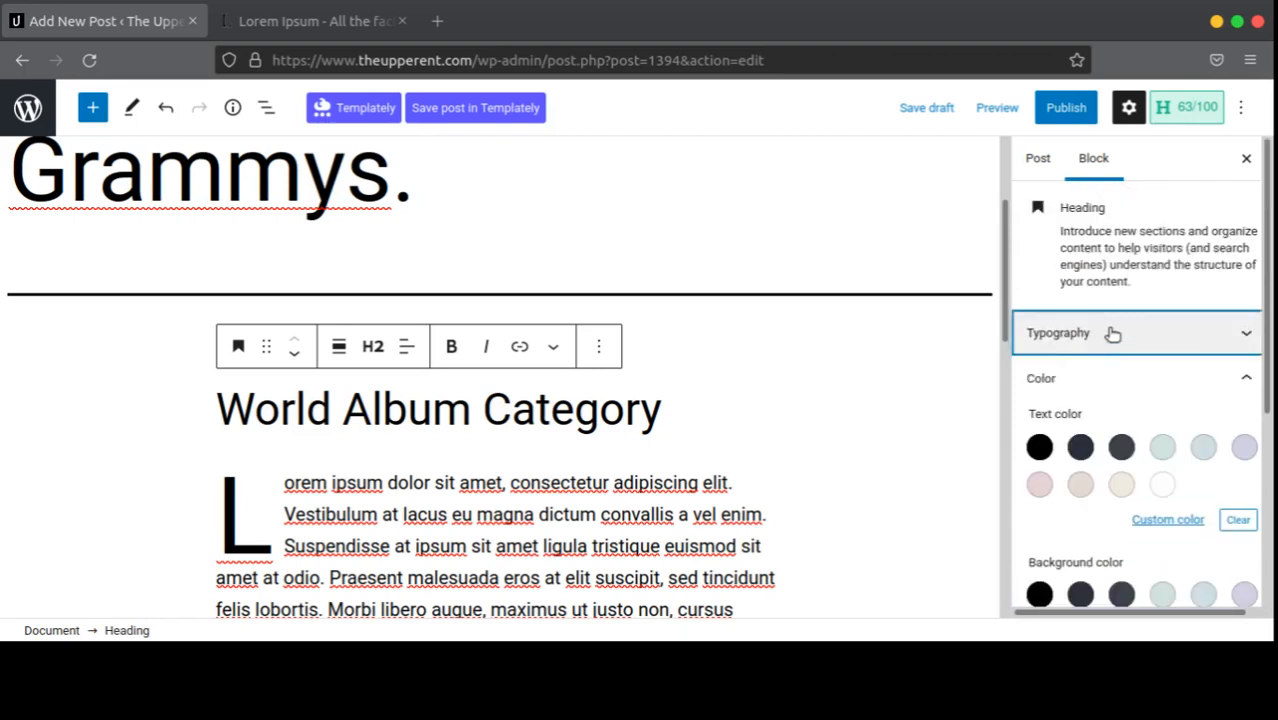
click(1100, 344)
click(1100, 344)
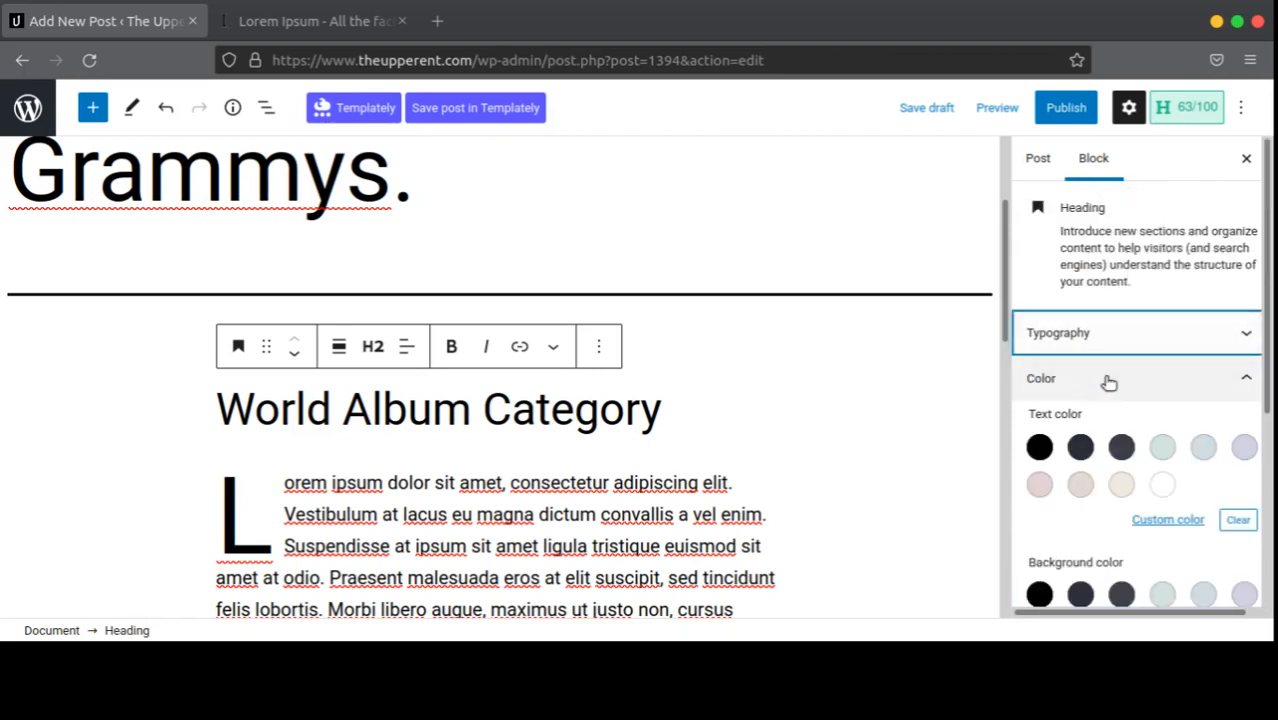
click(1138, 380)
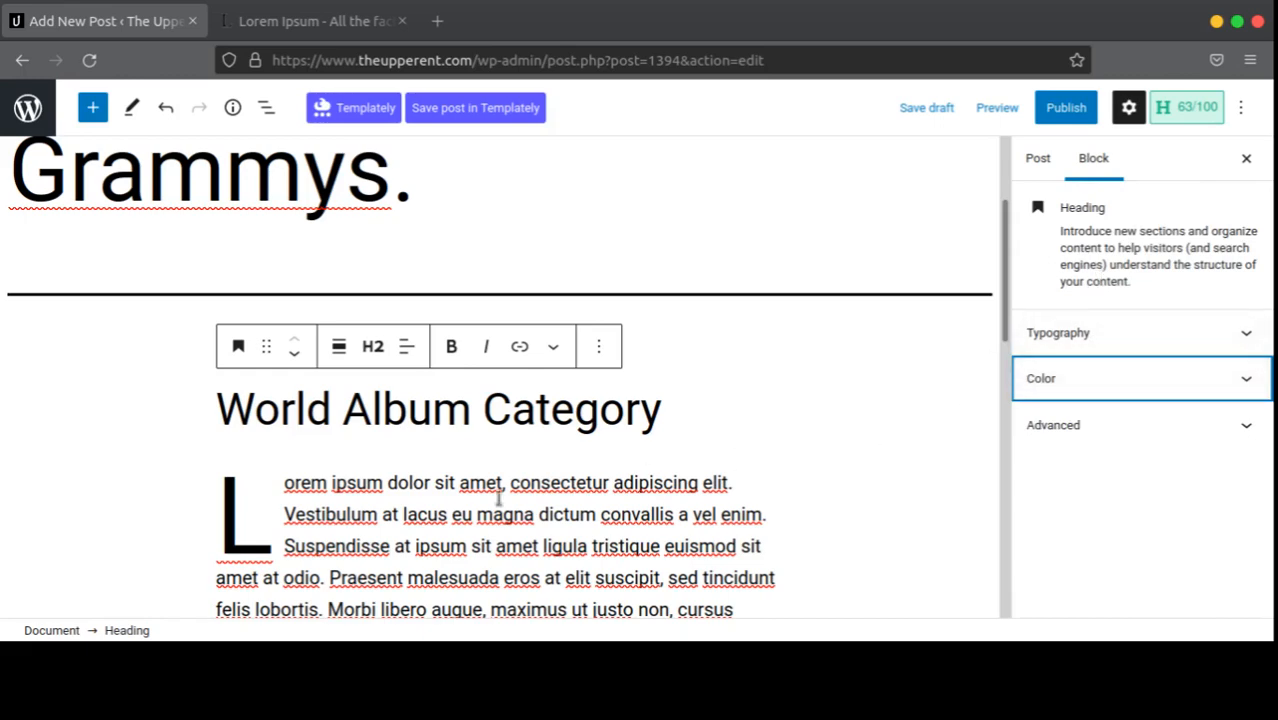
scroll(495, 500, down, 15)
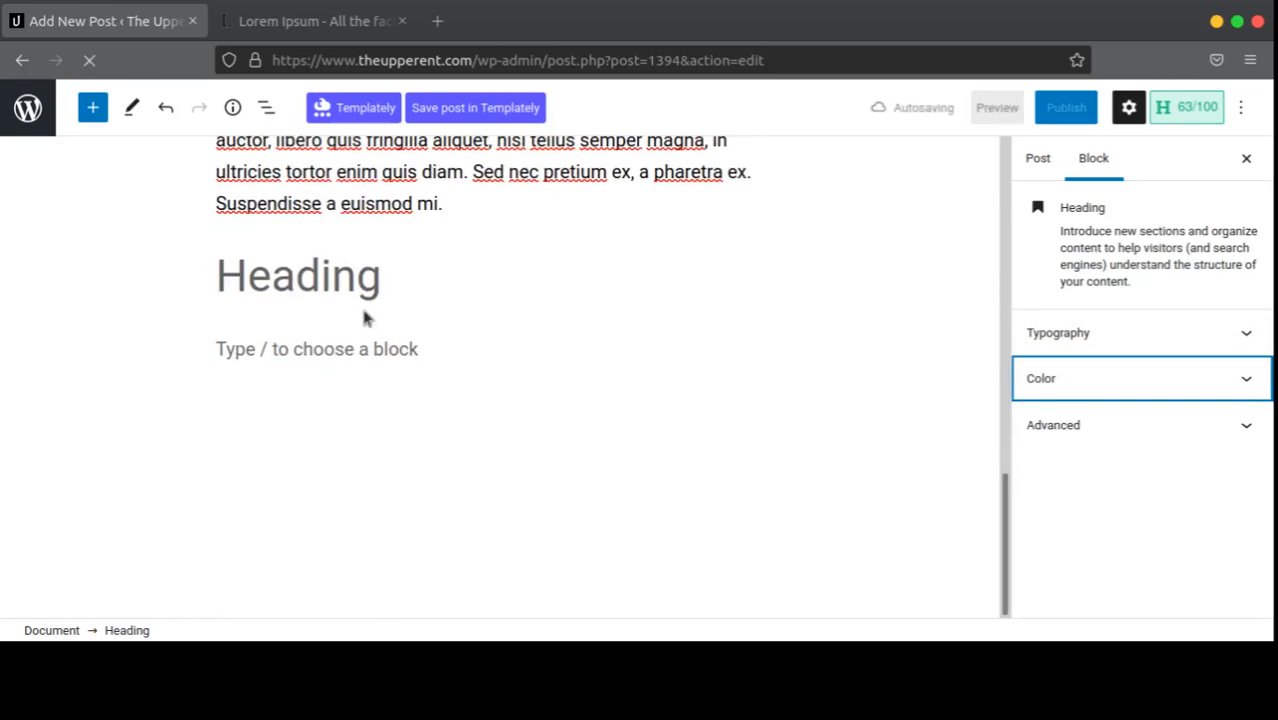
Step: Select the empty H2 heading at the end of the post and show its block options
click(342, 277)
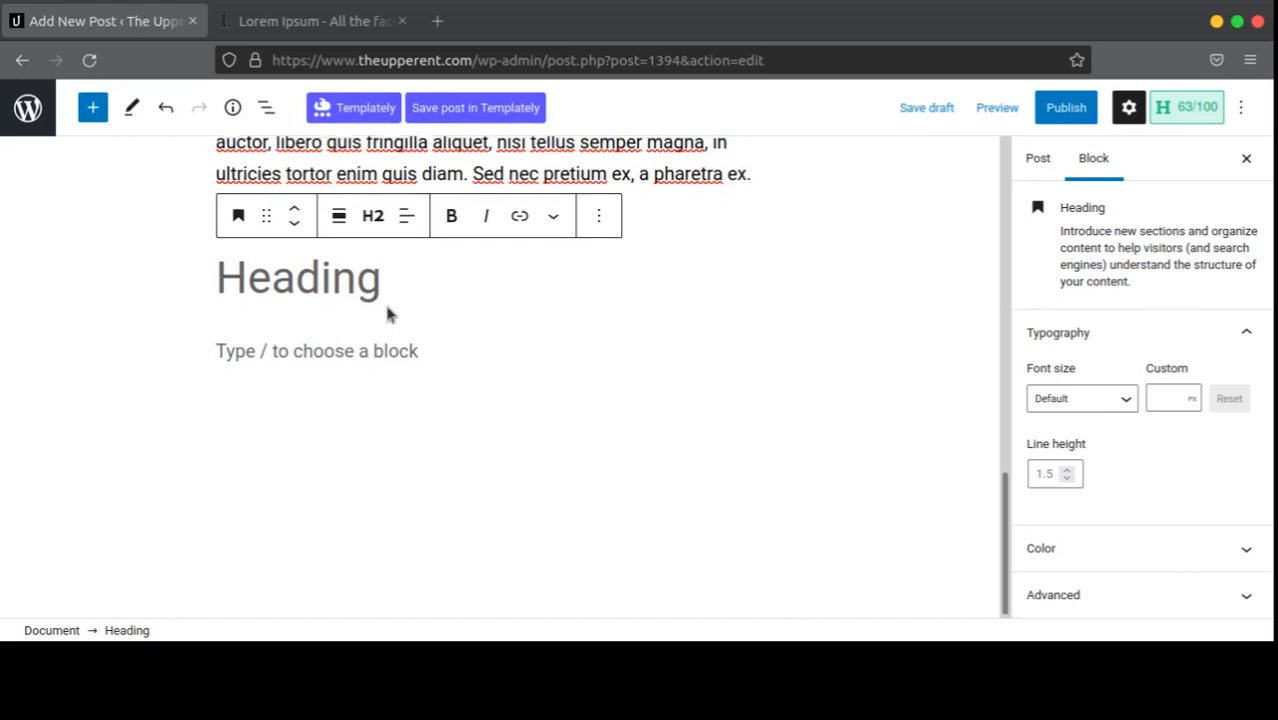
scroll(390, 313, up, 2)
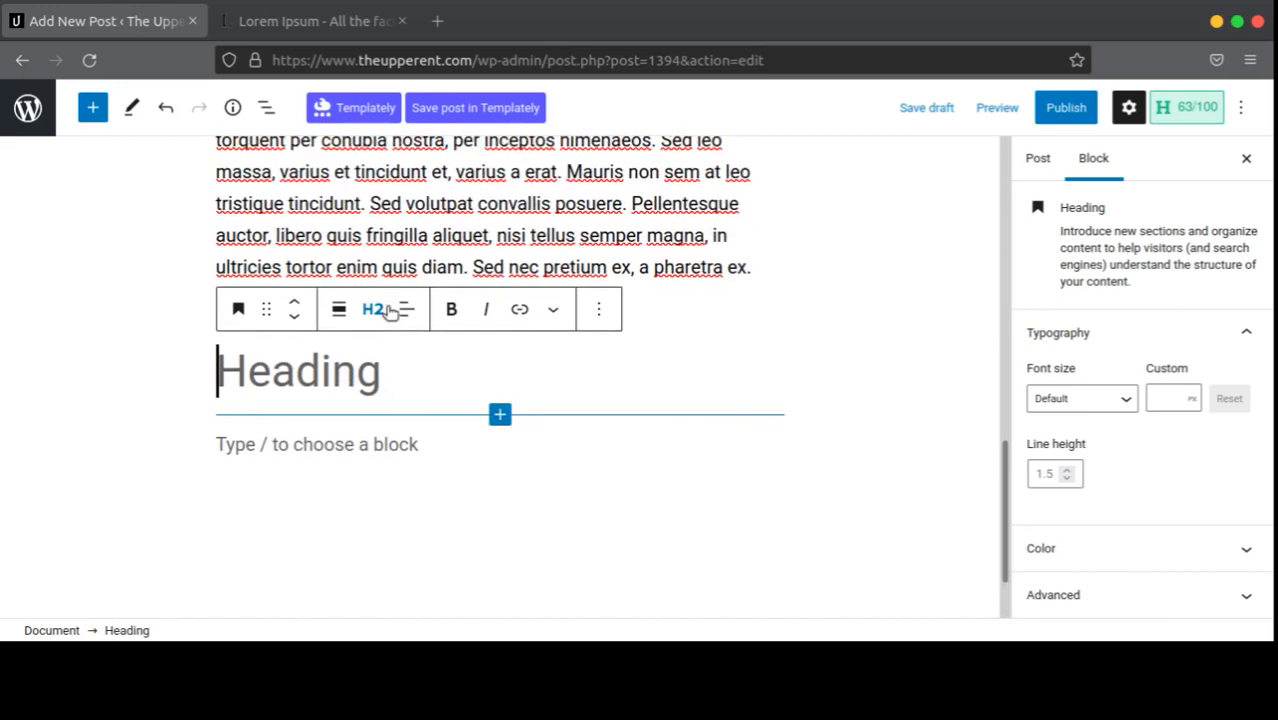
click(599, 310)
scroll(830, 433, down, 2)
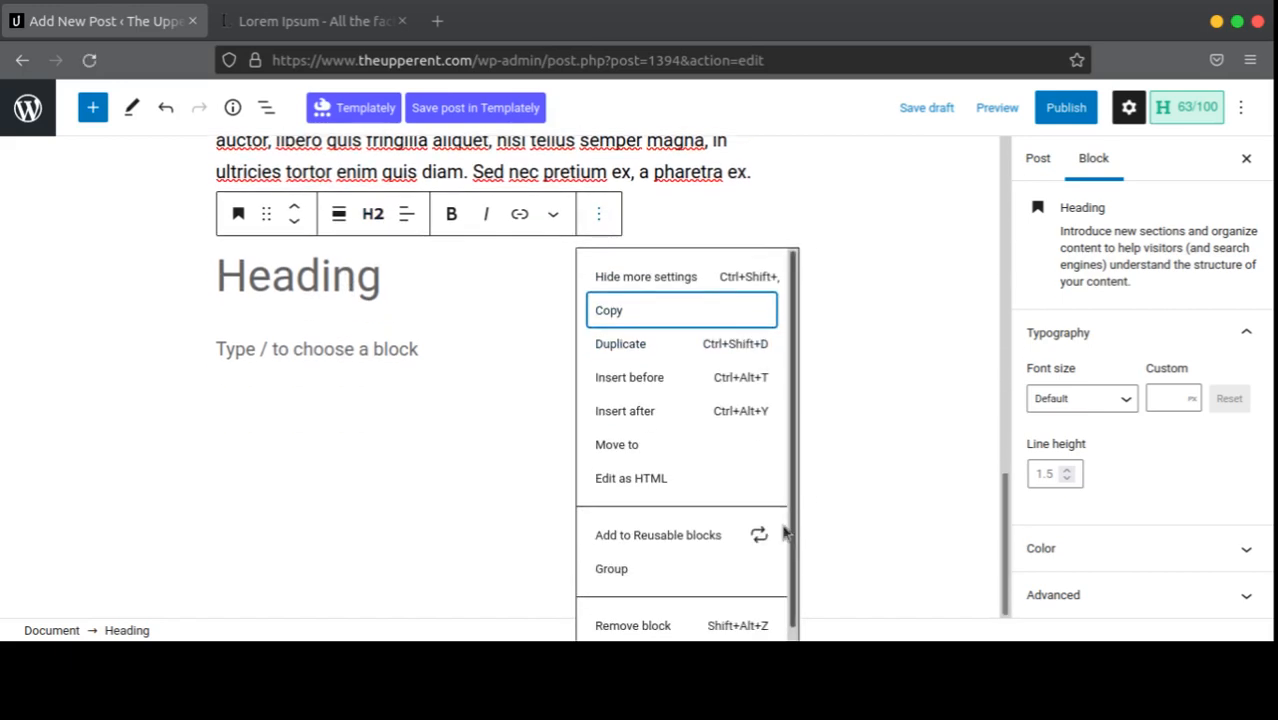
Step: Remove the empty trailing heading and add an empty Image block after the last paragraph
click(743, 617)
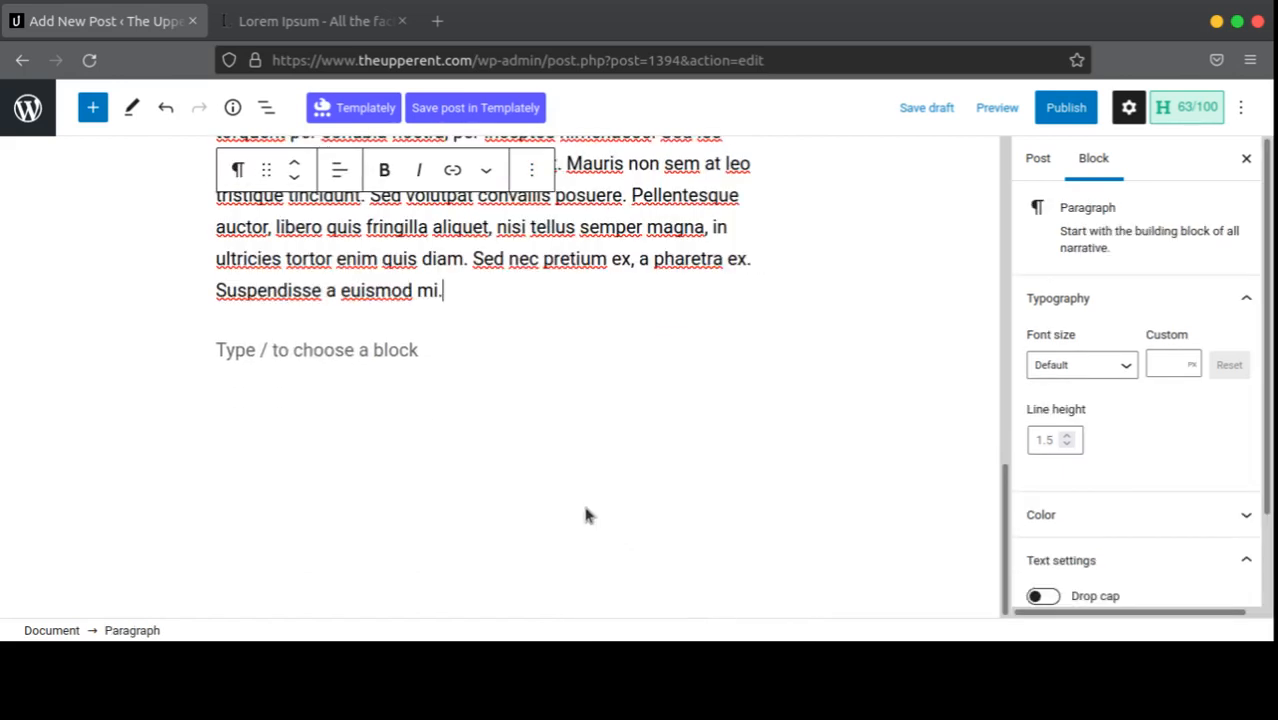
click(366, 346)
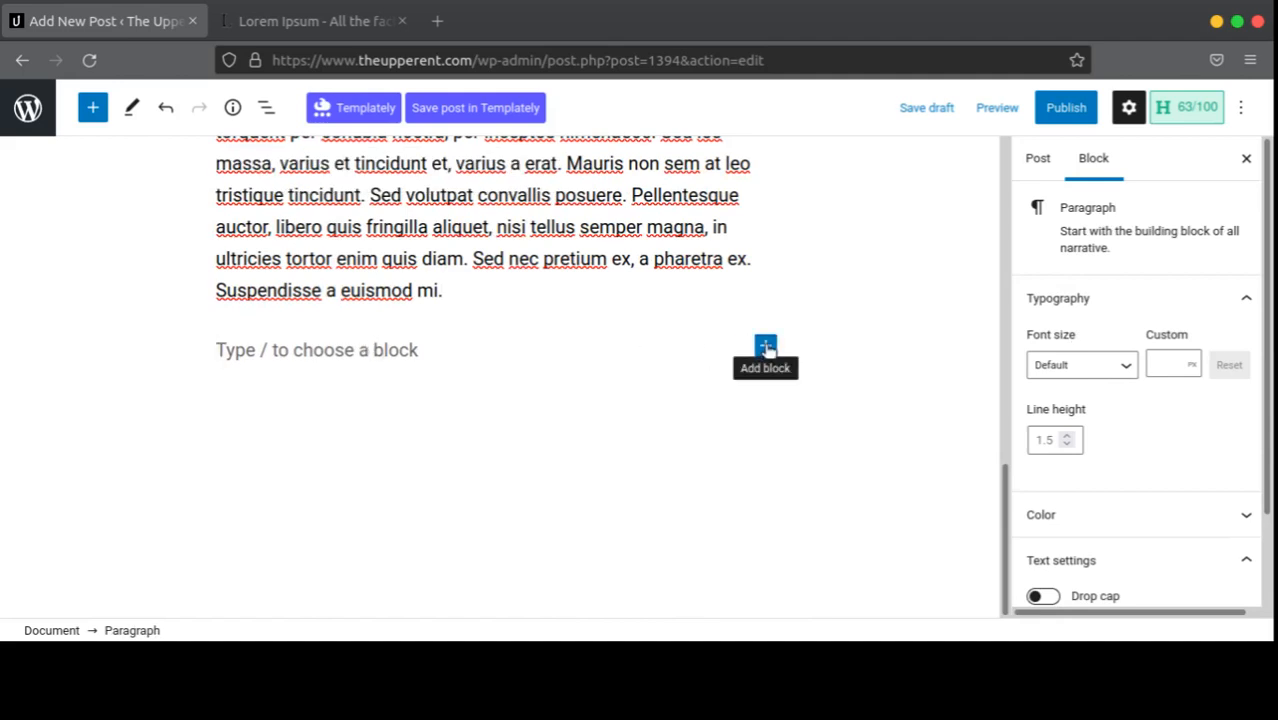
click(766, 347)
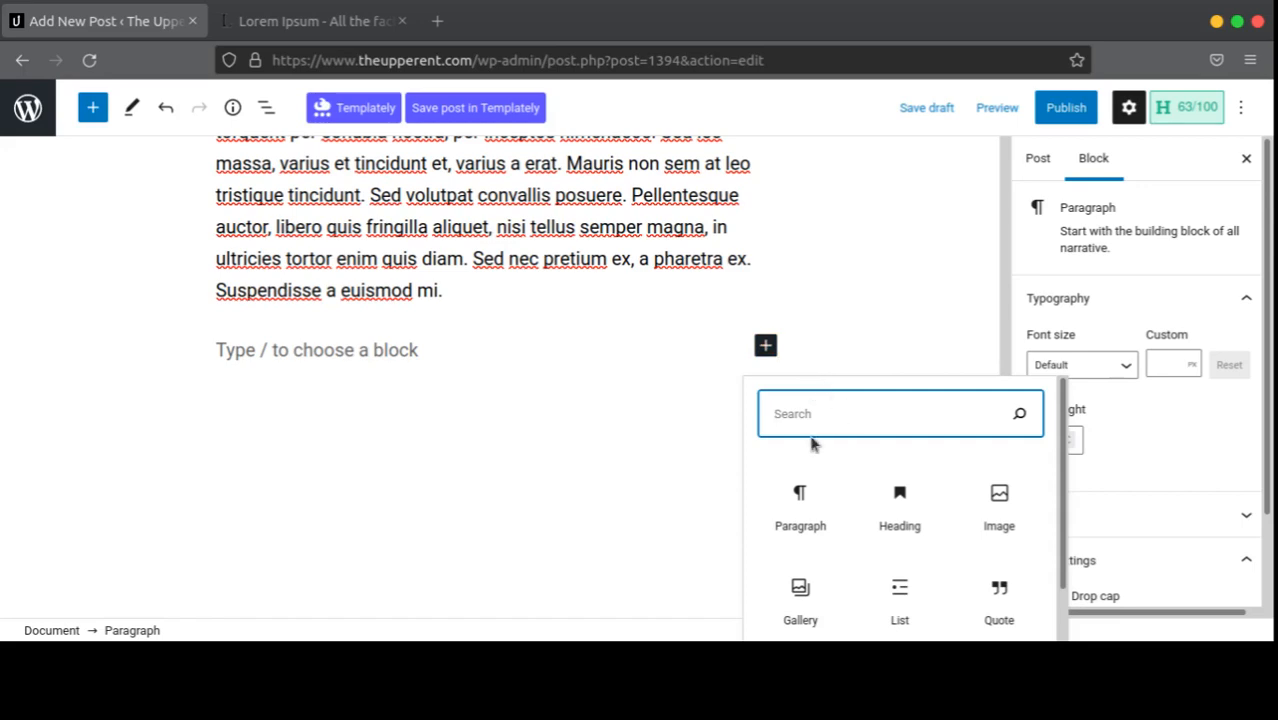
scroll(357, 349, up, 3)
scroll(421, 326, down, 2)
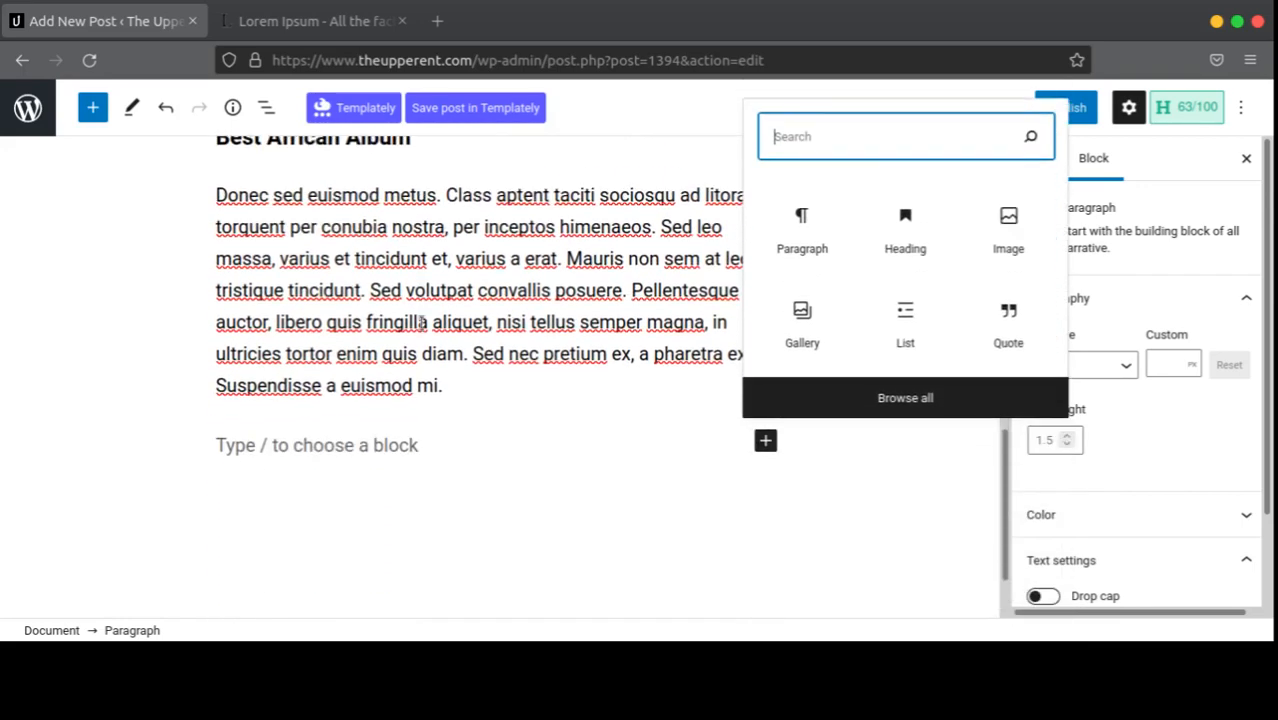
scroll(594, 312, down, 1)
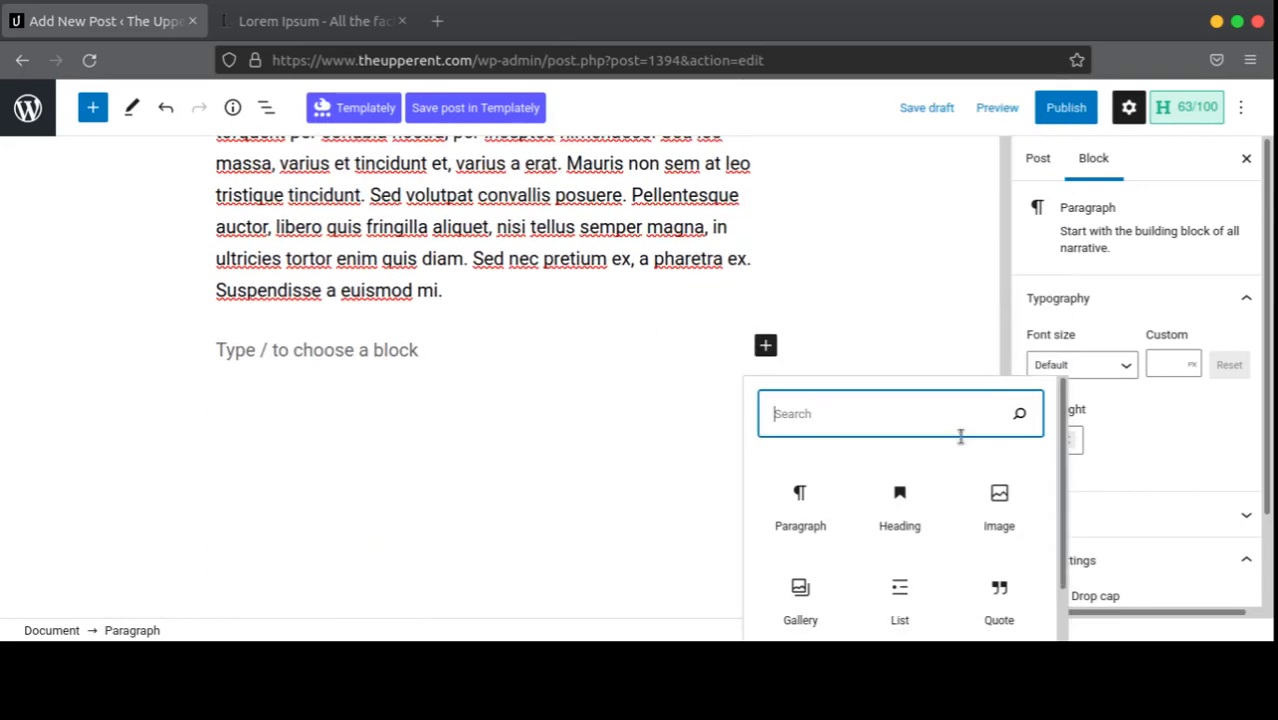
click(995, 520)
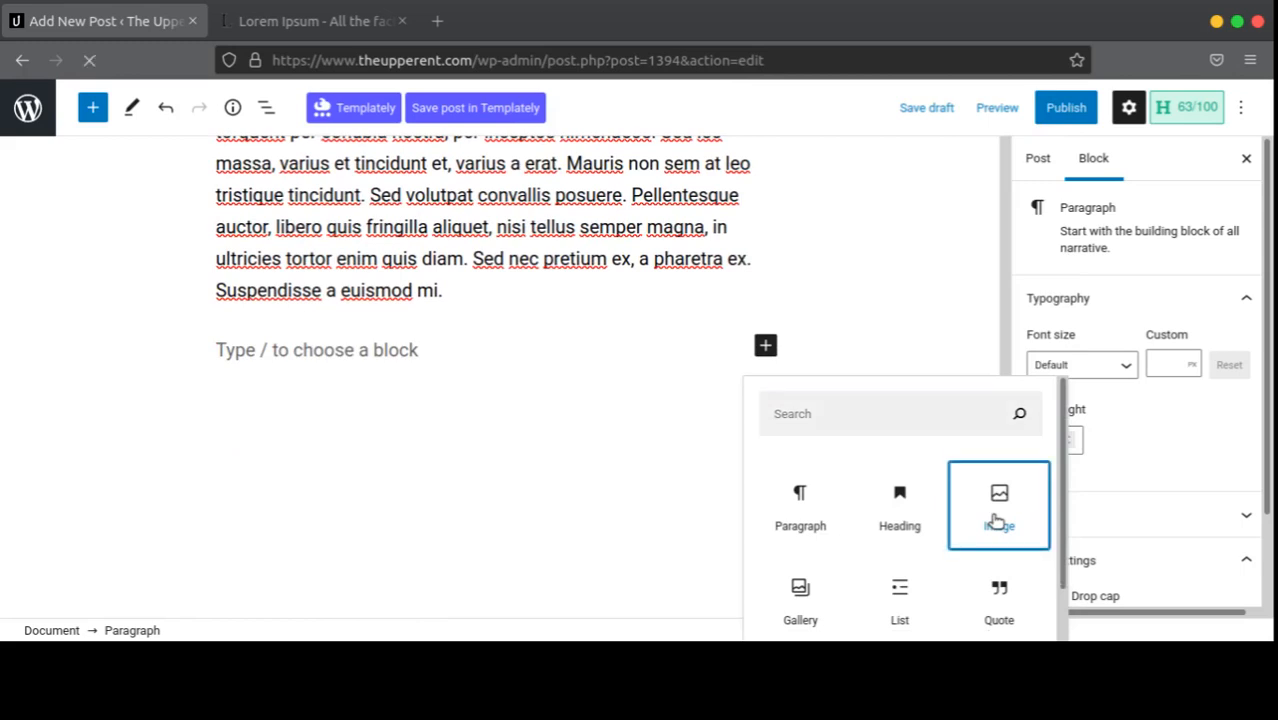
click(995, 520)
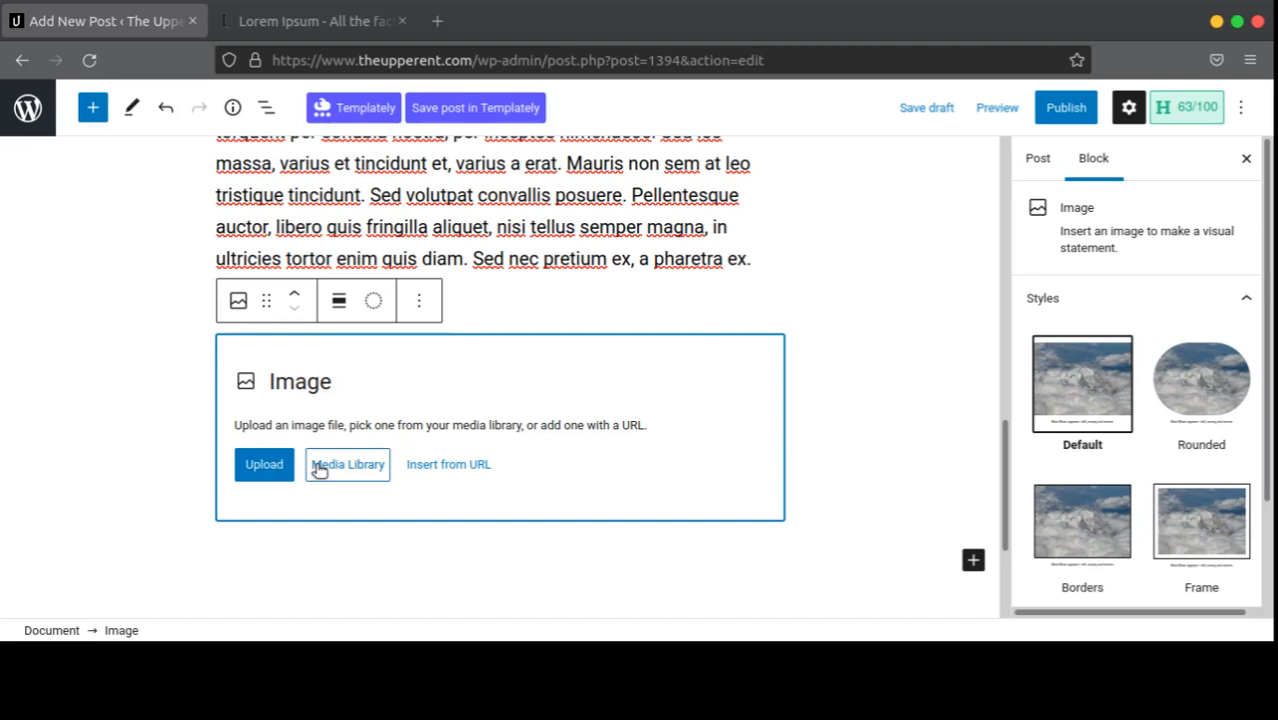
Step: Insert the Catch Up artwork from the media library into the image block
click(318, 470)
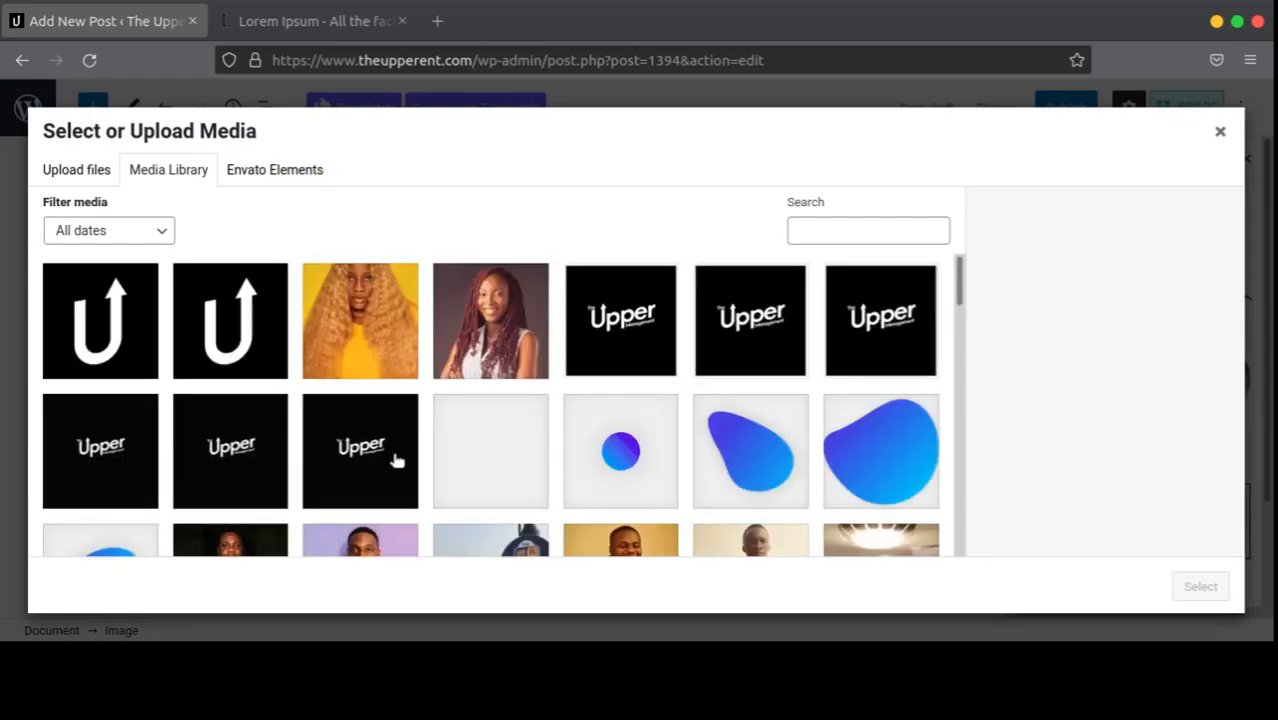
scroll(497, 442, down, 3)
scroll(497, 442, down, 5)
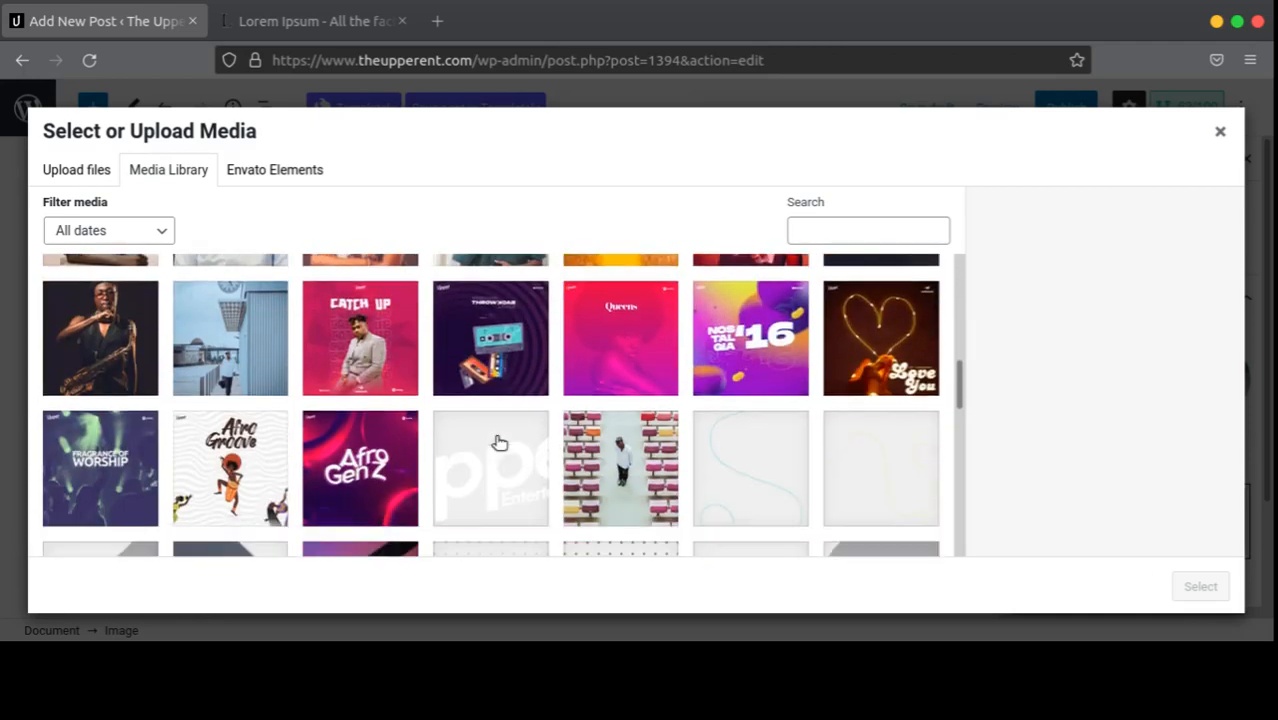
scroll(499, 442, down, 6)
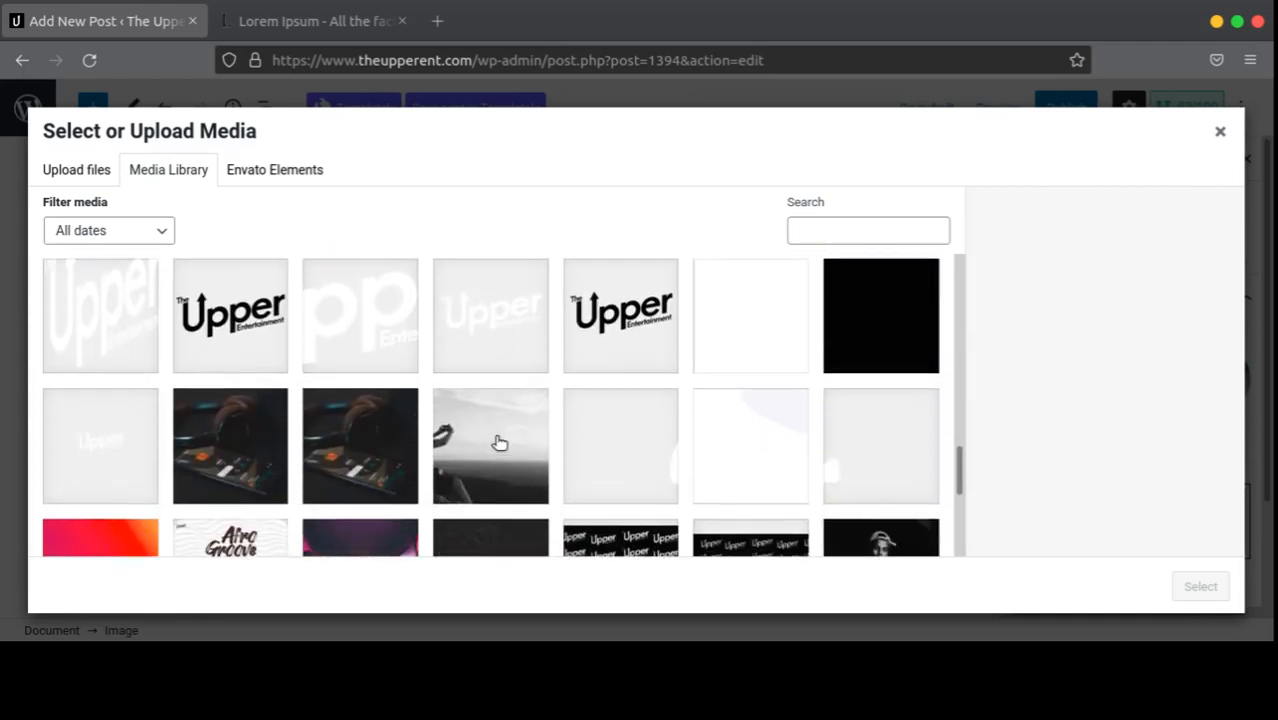
scroll(499, 442, up, 5)
scroll(499, 442, up, 1)
click(375, 366)
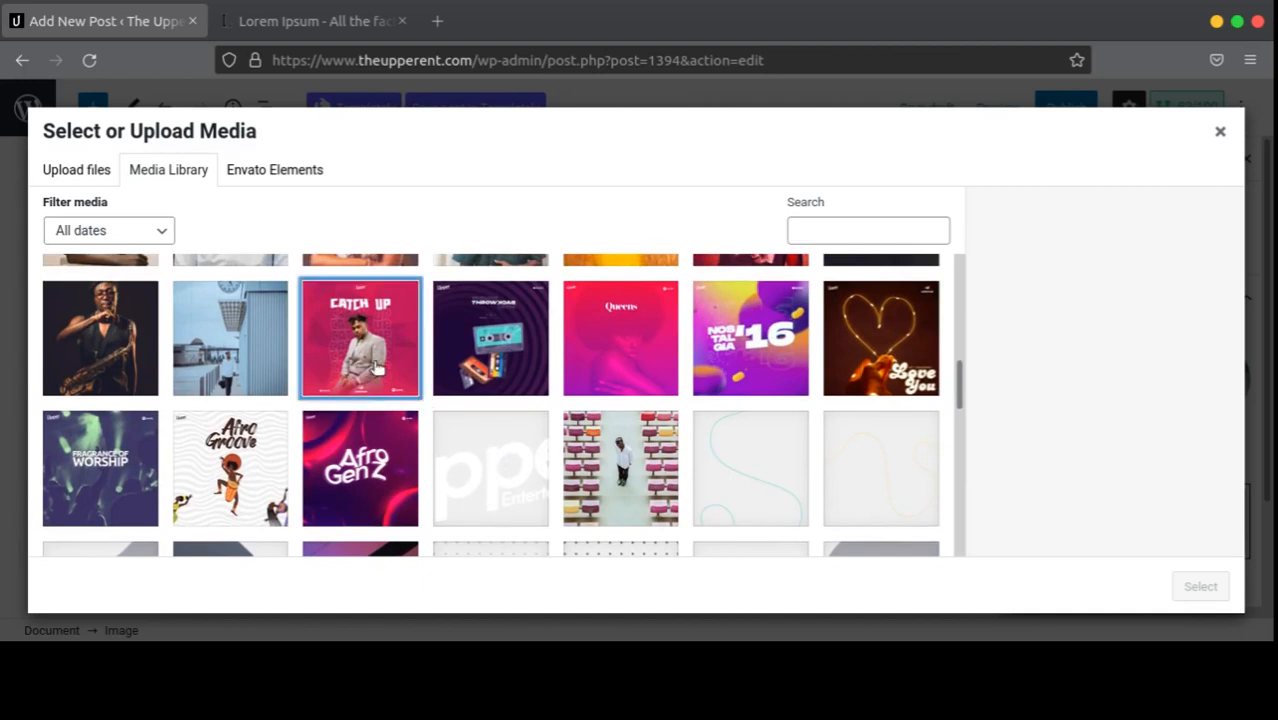
click(1205, 590)
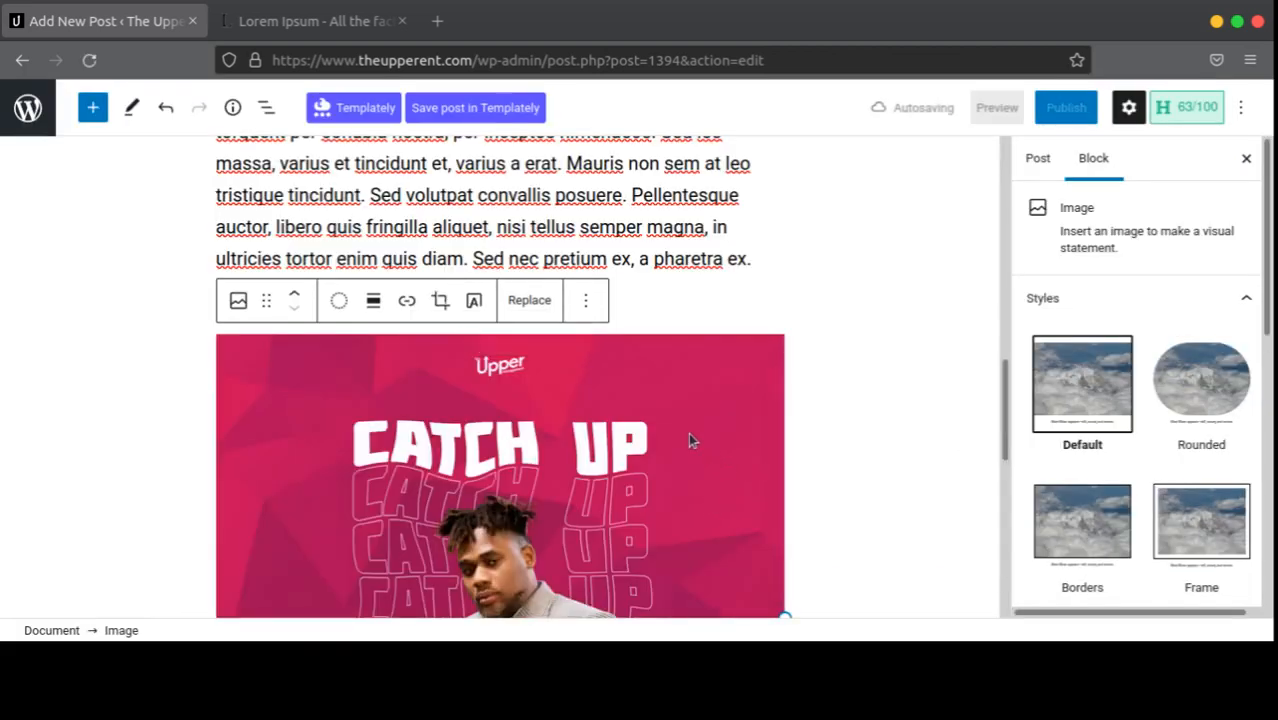
Step: Remove the Catch Up image block and add a new empty block after the Donec paragraph
scroll(636, 422, down, 4)
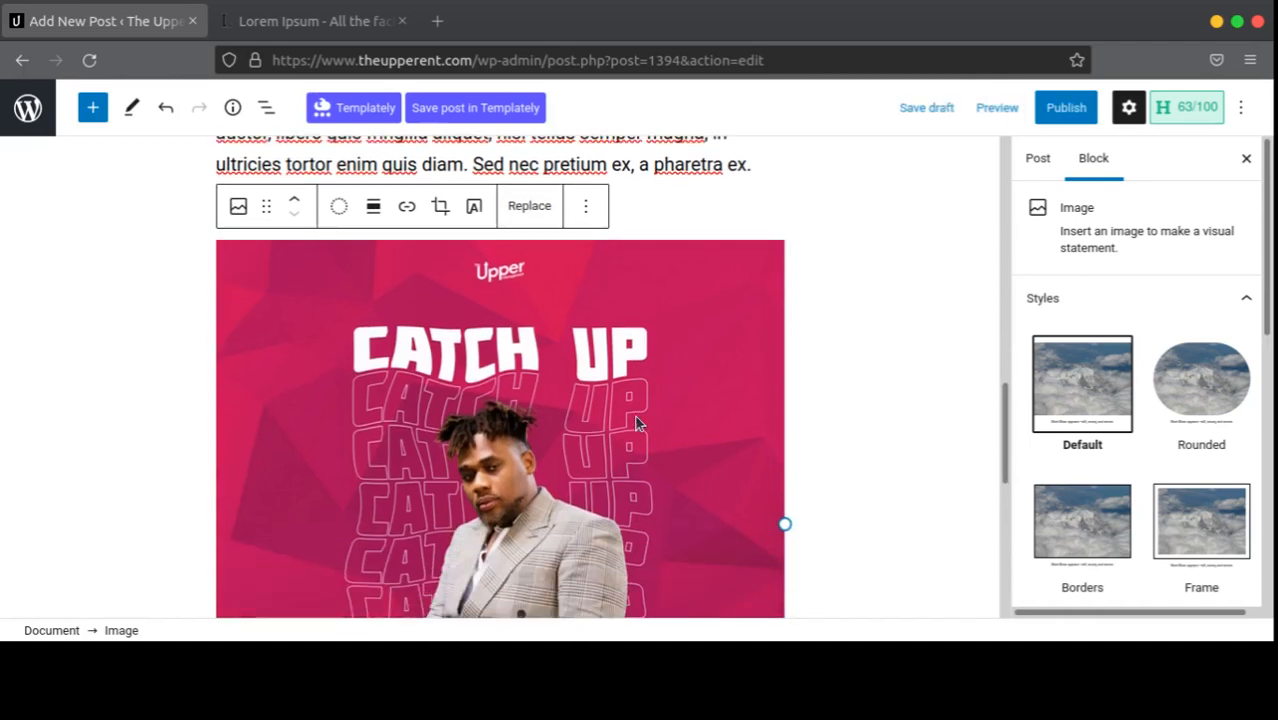
scroll(640, 410, up, 2)
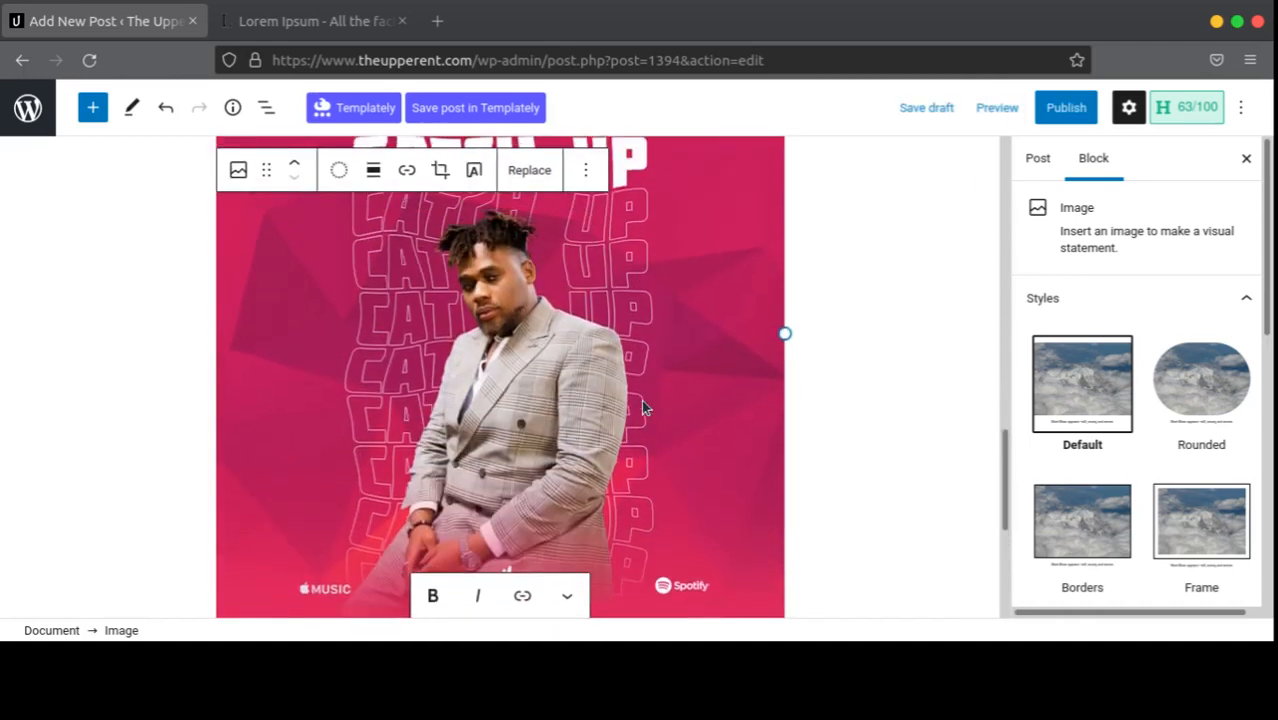
click(585, 172)
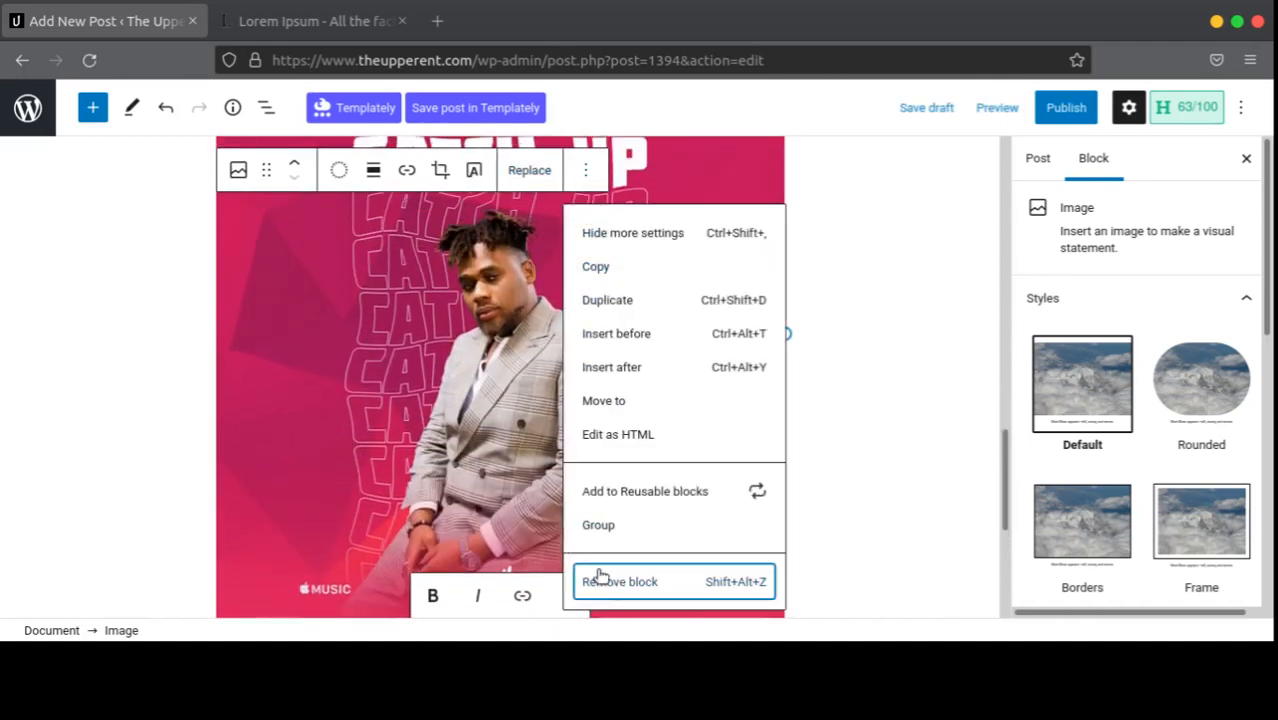
click(600, 577)
key(Return)
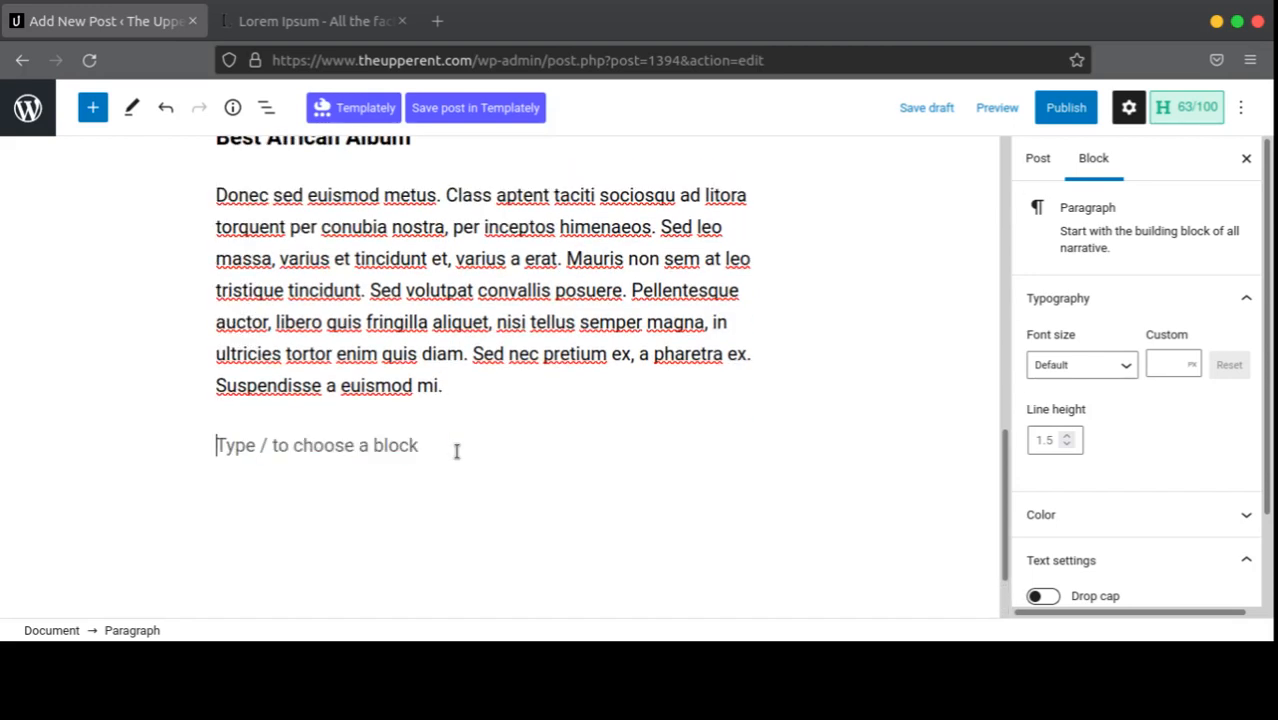
Step: Add an empty Image block after the Donec paragraph and open the Media Library to pick its picture
click(758, 466)
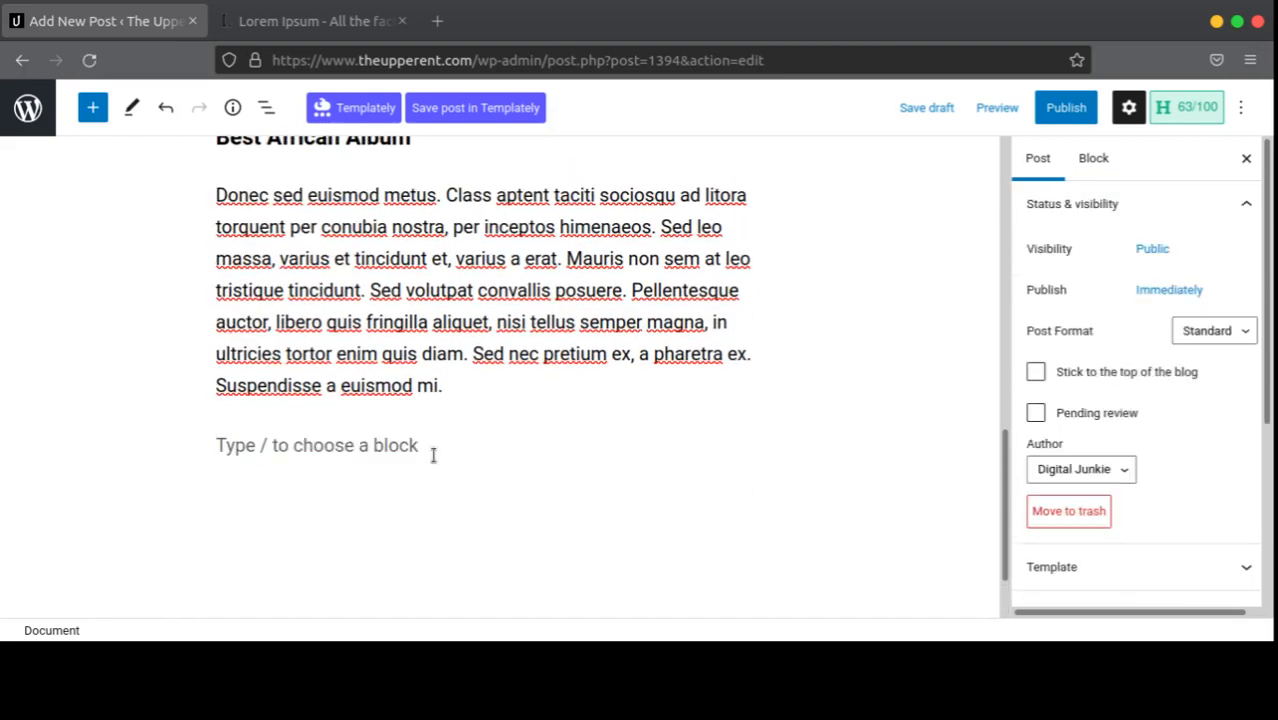
click(738, 460)
click(765, 441)
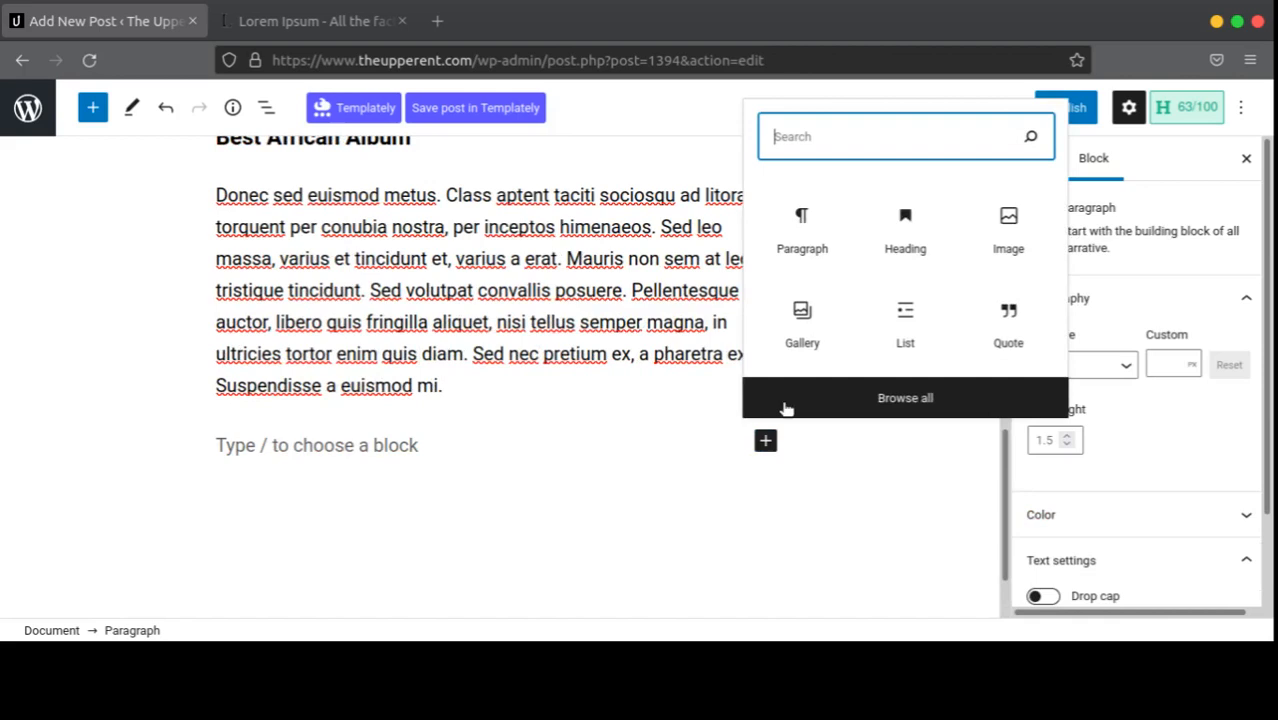
click(985, 248)
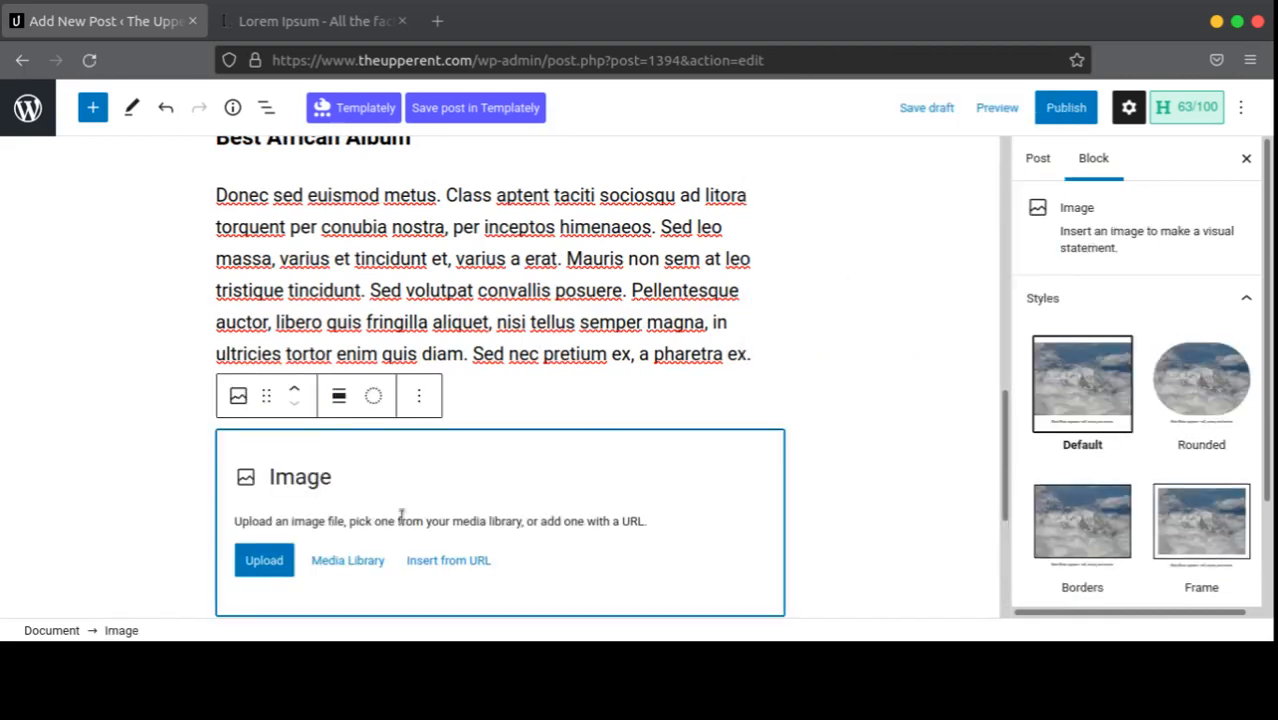
click(349, 560)
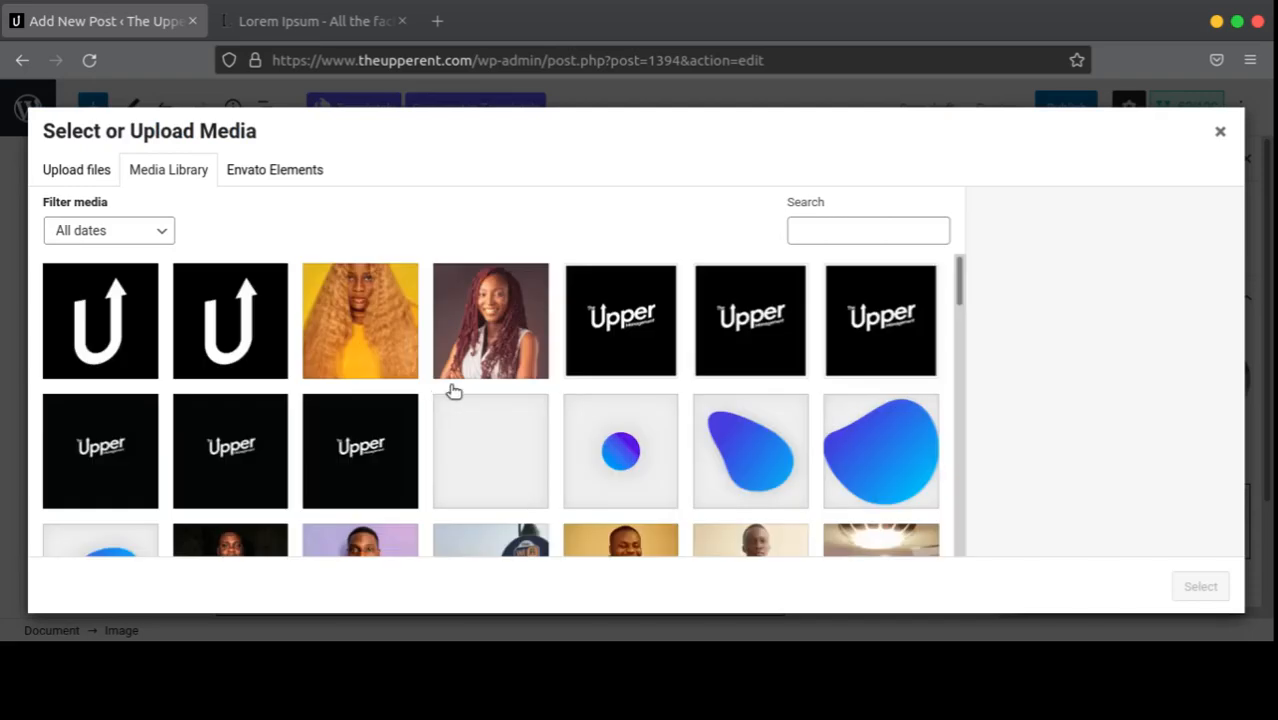
scroll(416, 368, down, 5)
scroll(516, 378, down, 2)
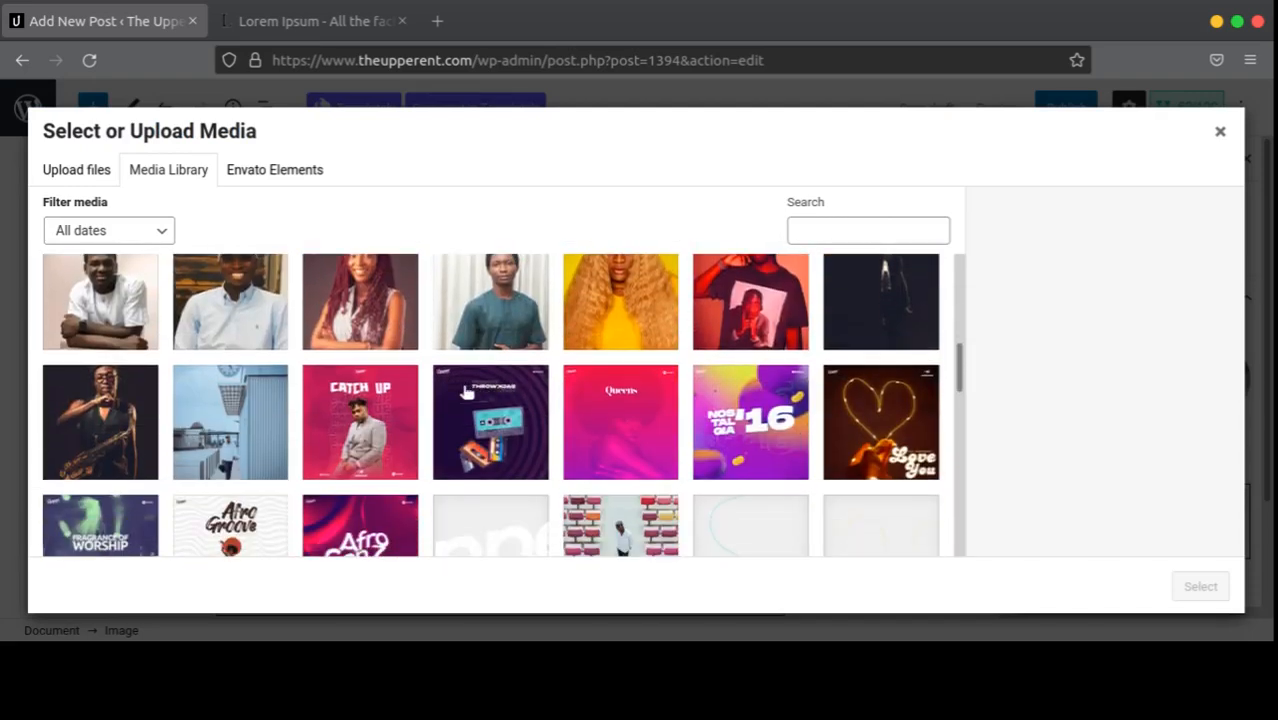
Step: Switch the media dialog to Upload files and highlight the 150 MB maximum upload size note
click(89, 180)
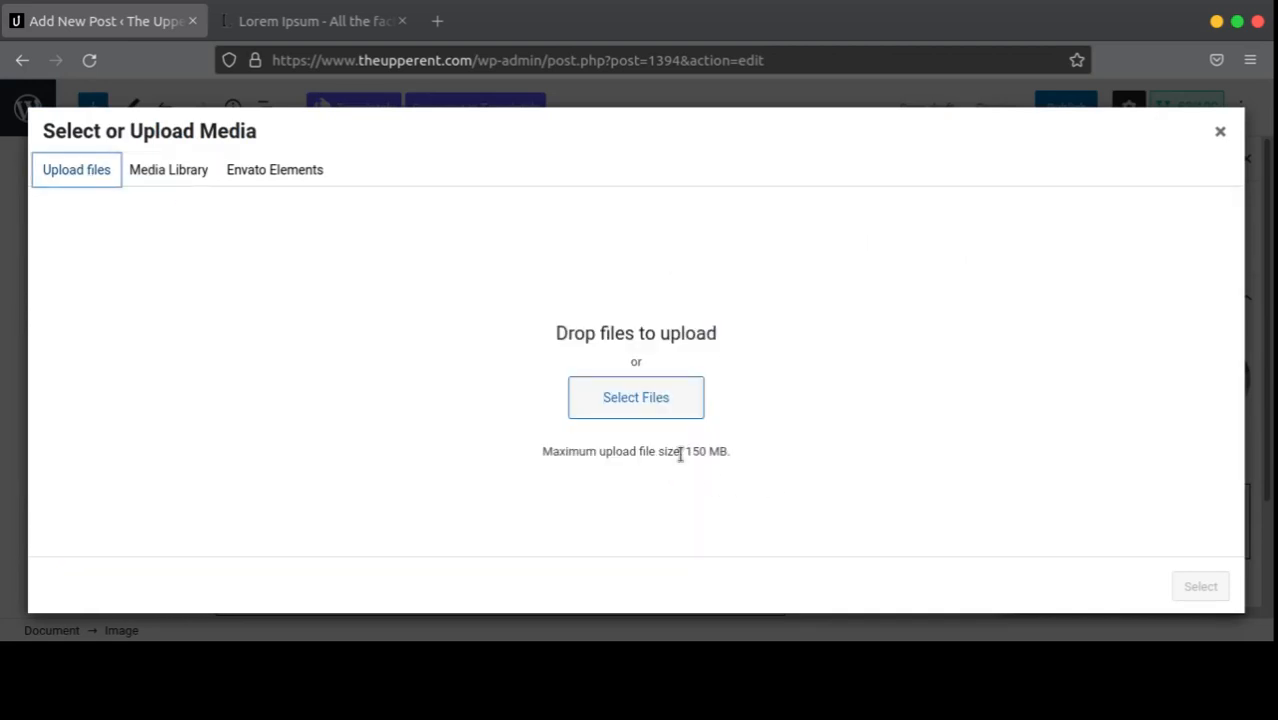
drag(685, 451, 738, 455)
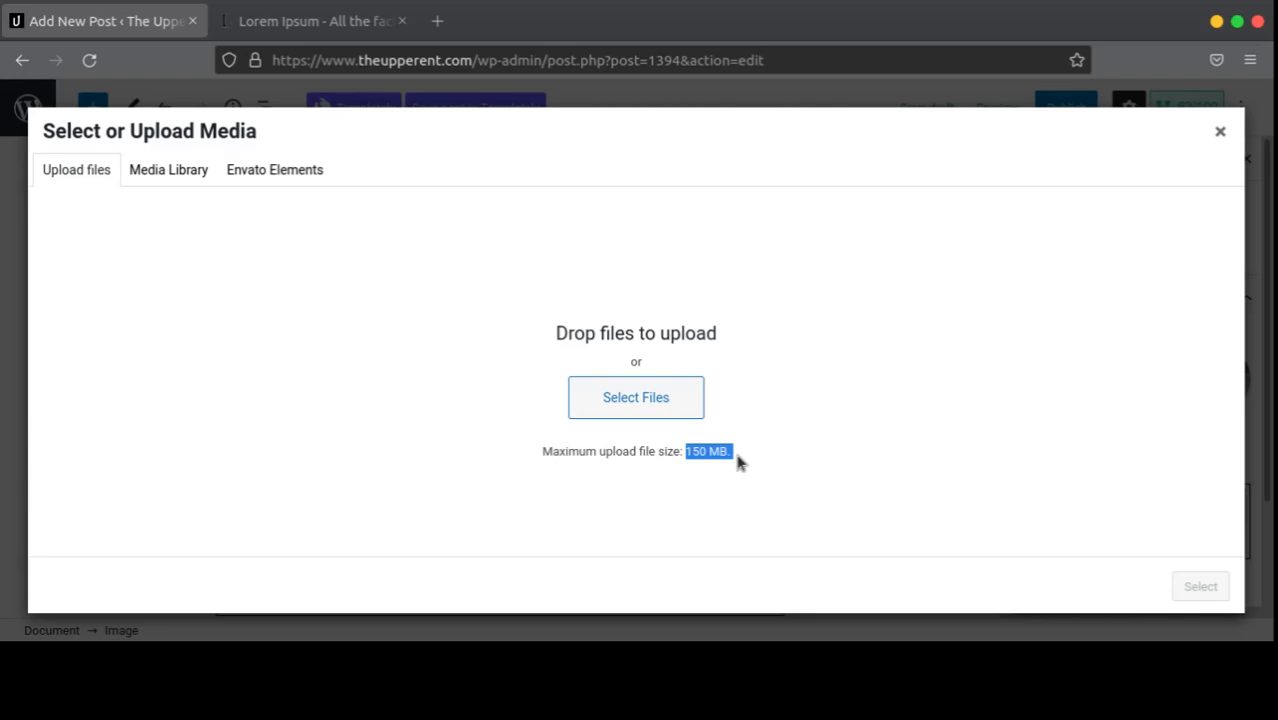
click(738, 457)
Step: Back in the Media Library, select the Catch Up image upper-playlist.jpg (2 MB, 2000 by 2000)
click(170, 172)
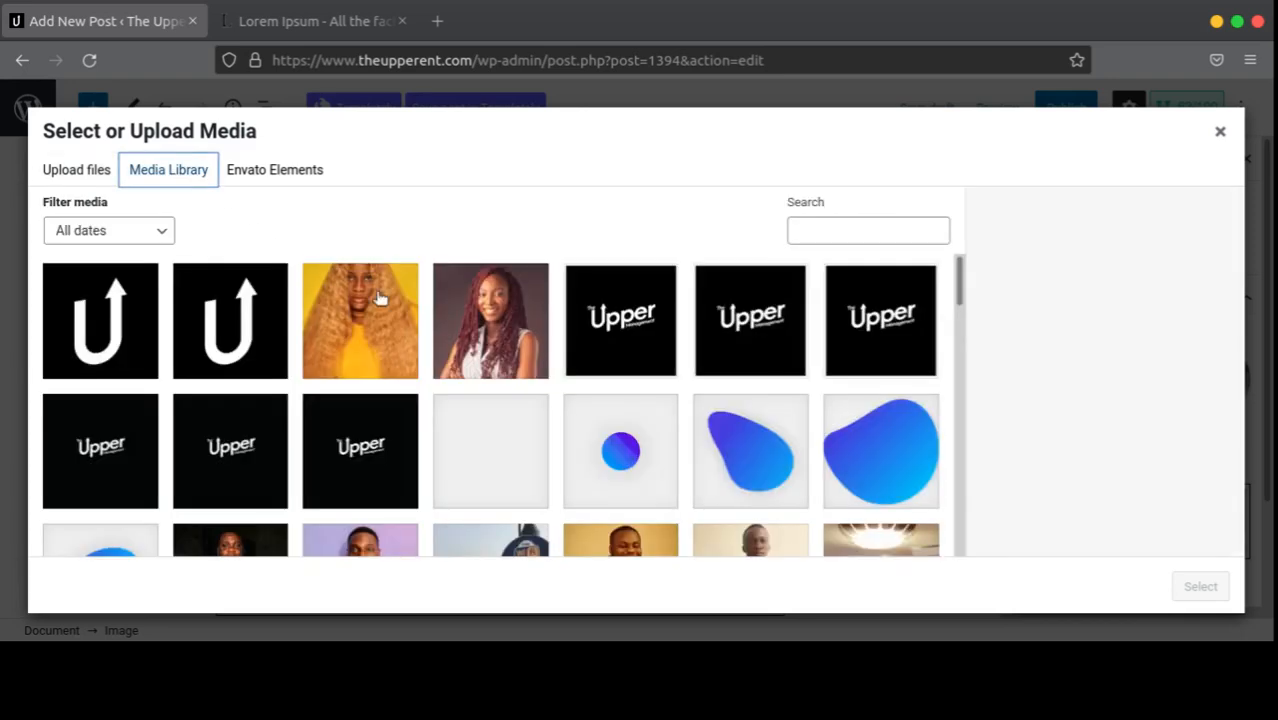
scroll(396, 418, down, 5)
click(396, 418)
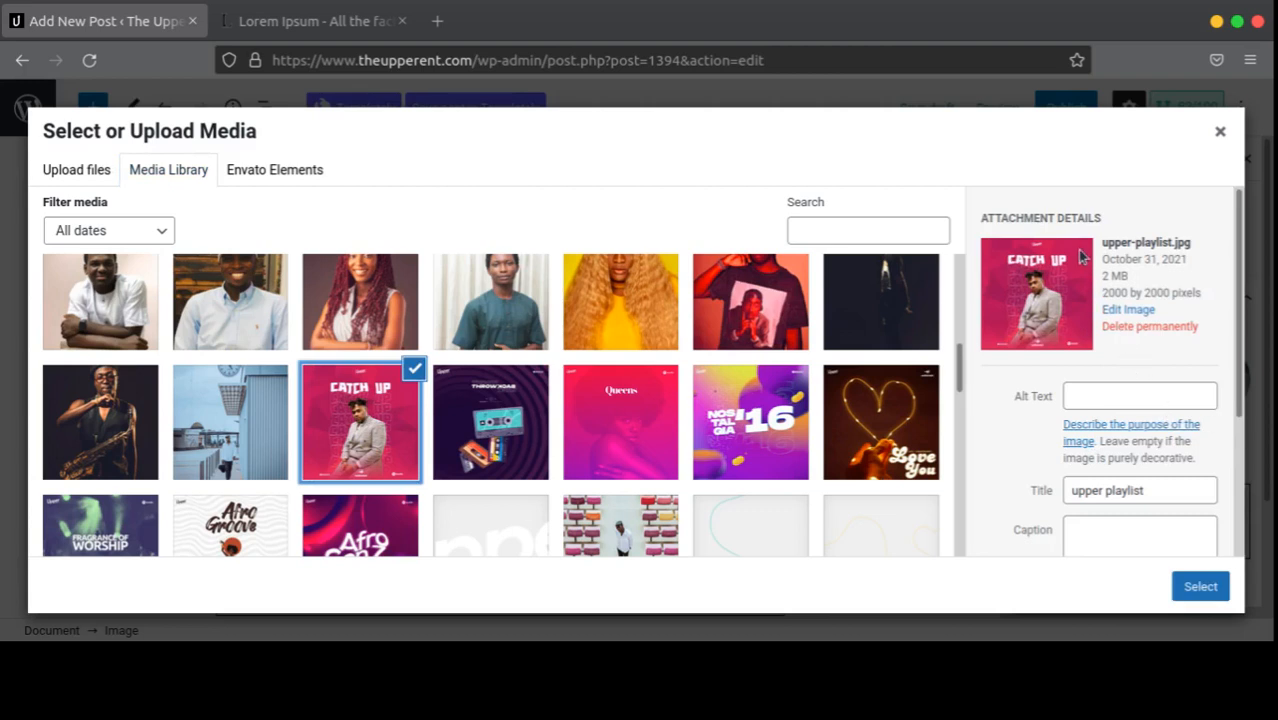
scroll(1084, 417, down, 3)
scroll(1092, 450, up, 3)
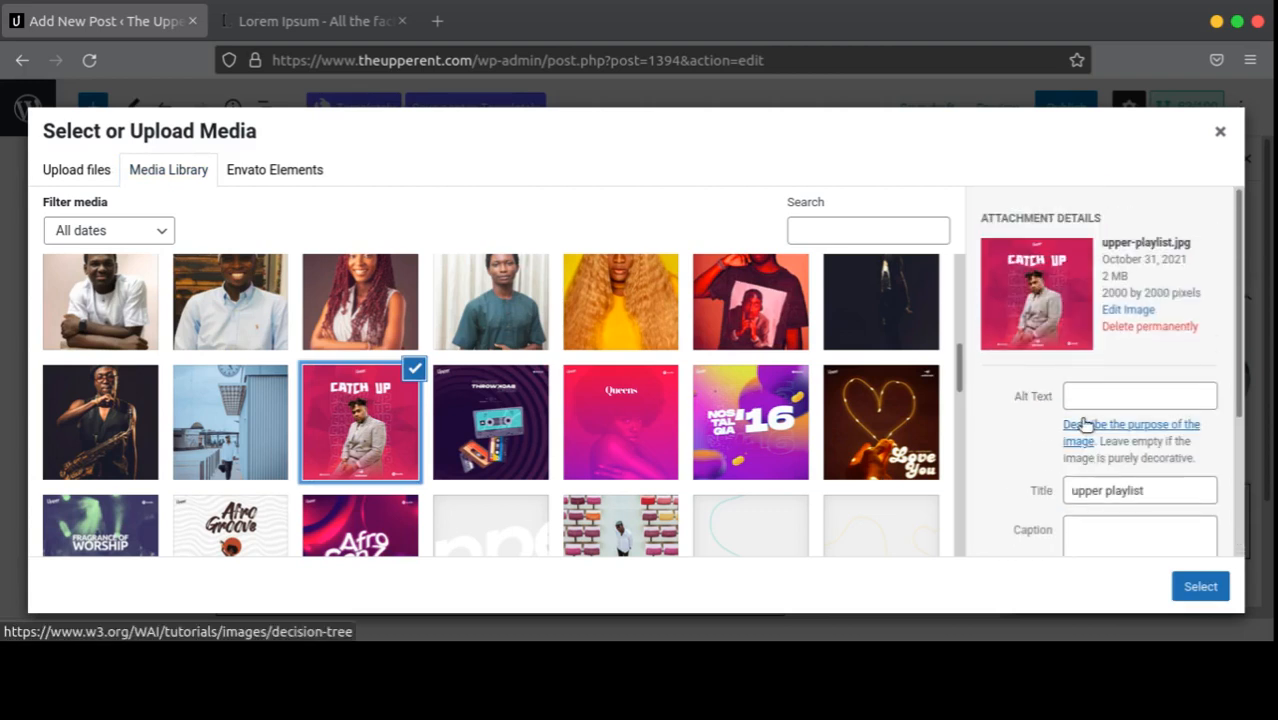
scroll(1086, 480, down, 3)
scroll(1073, 281, up, 3)
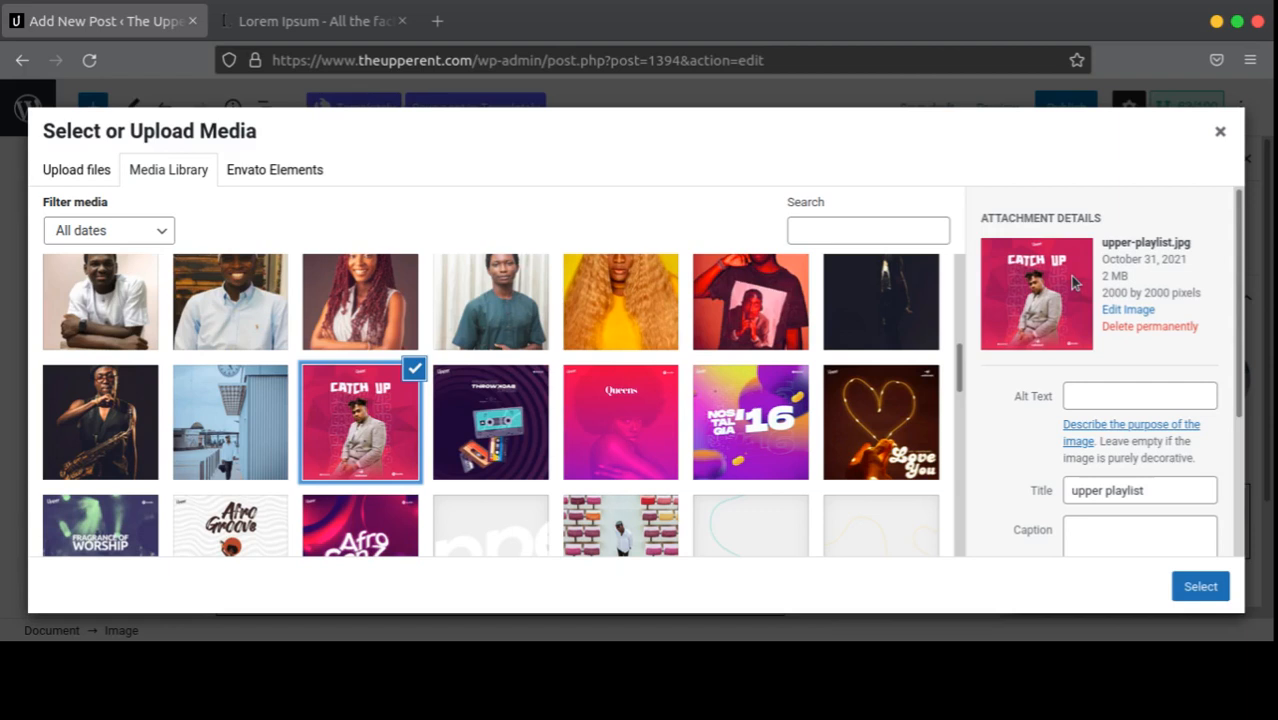
Step: Set upper-playlist.jpg's alt text to 'Catch up playlist cover'
click(1086, 395)
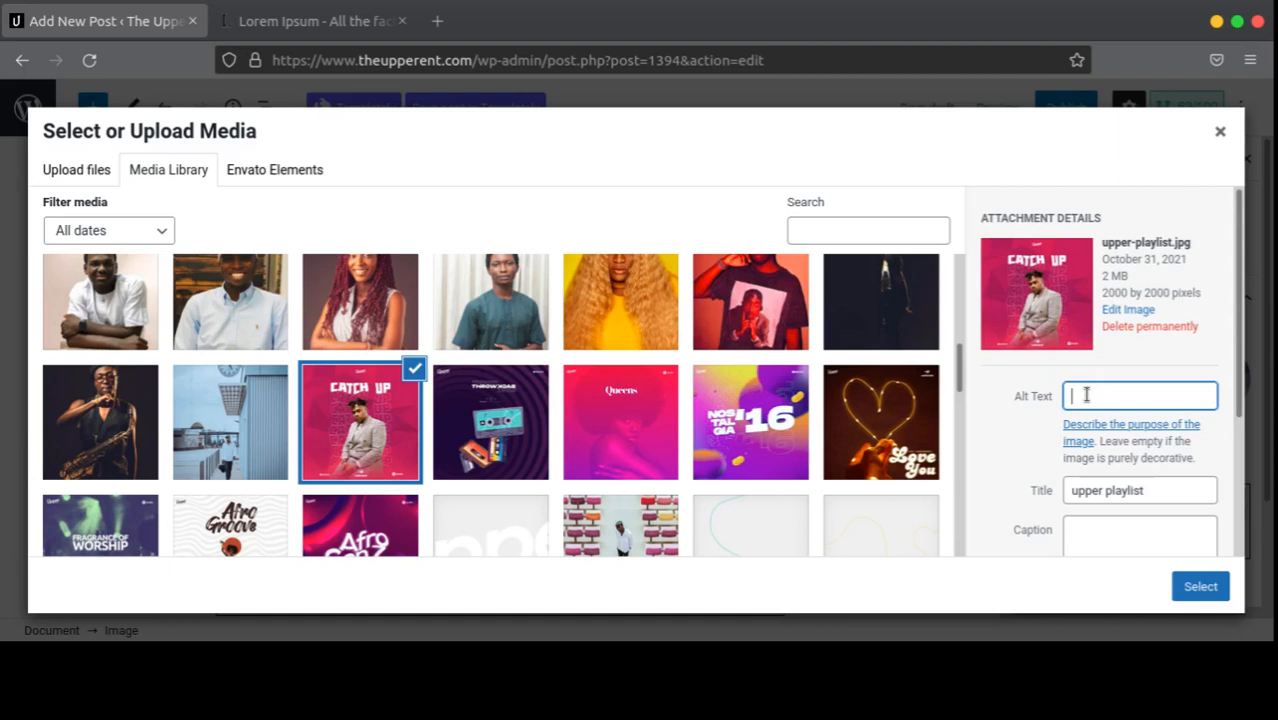
text(Catch up playlist)
key(ctrl+Left)
key(ctrl+Left)
text(cover)
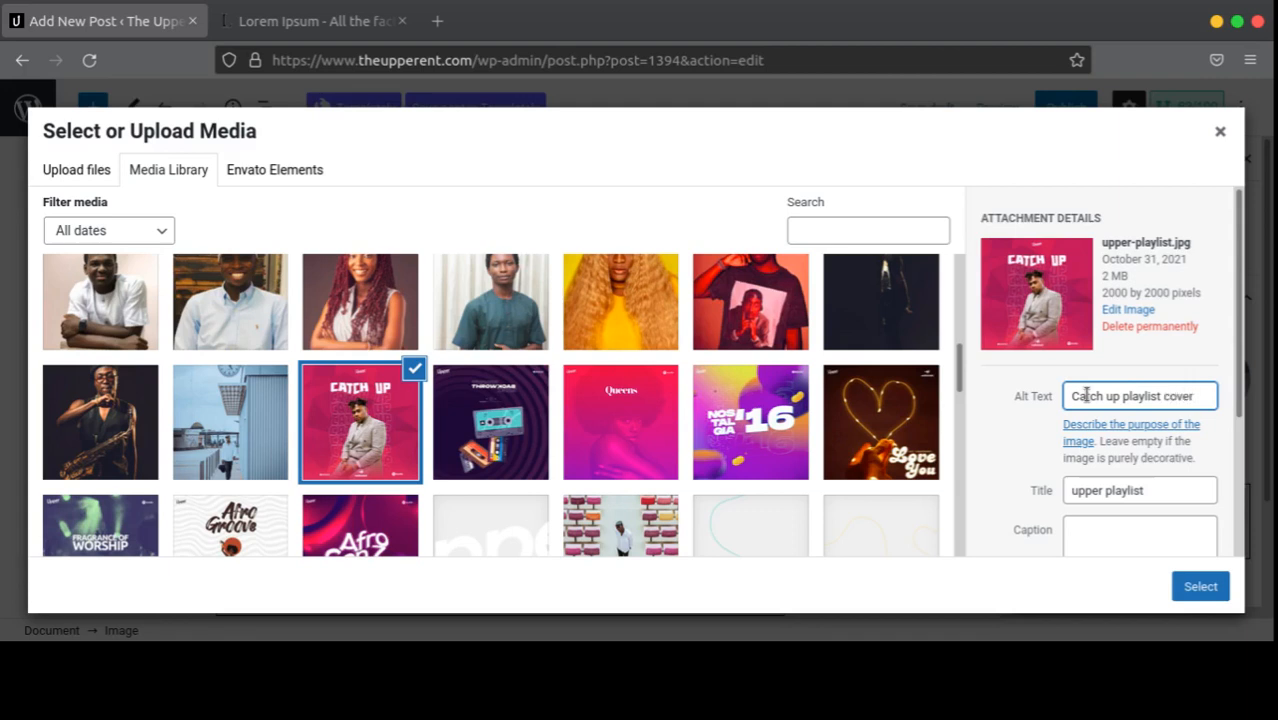
scroll(1120, 400, down, 3)
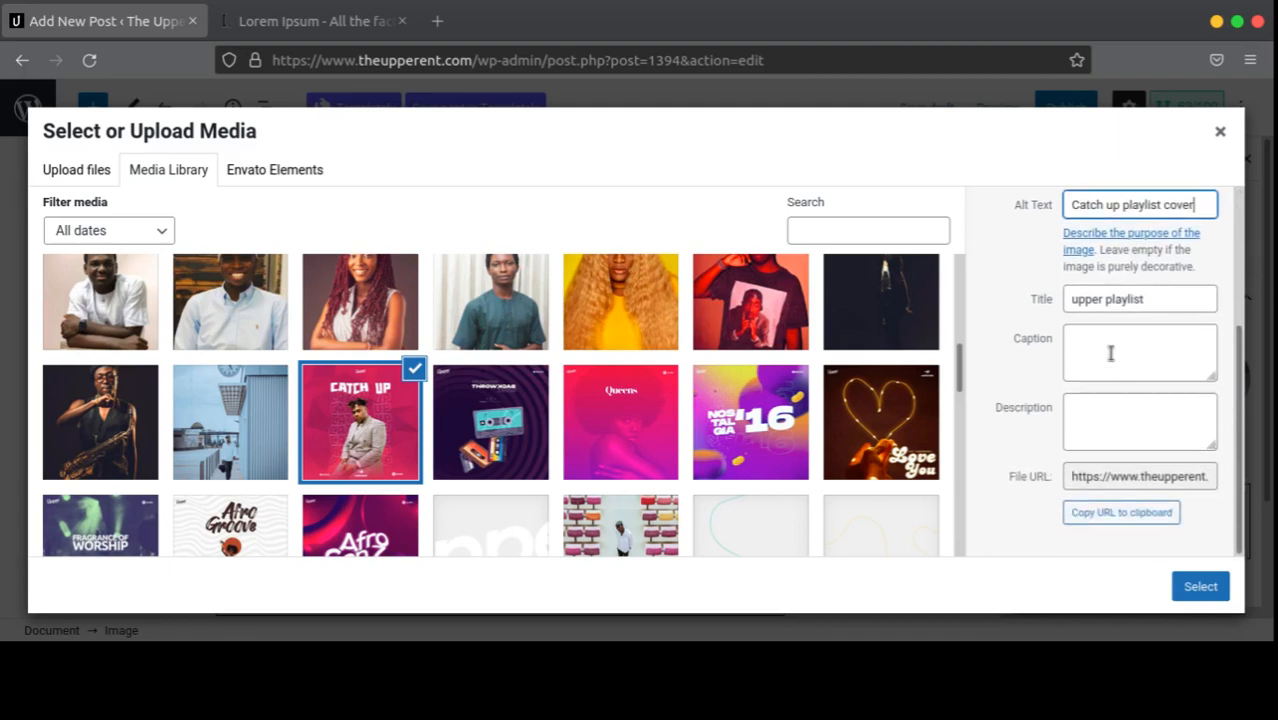
Step: Enter the caption 'This is the cover of our weekly playlist on digital platforms.'
click(1110, 353)
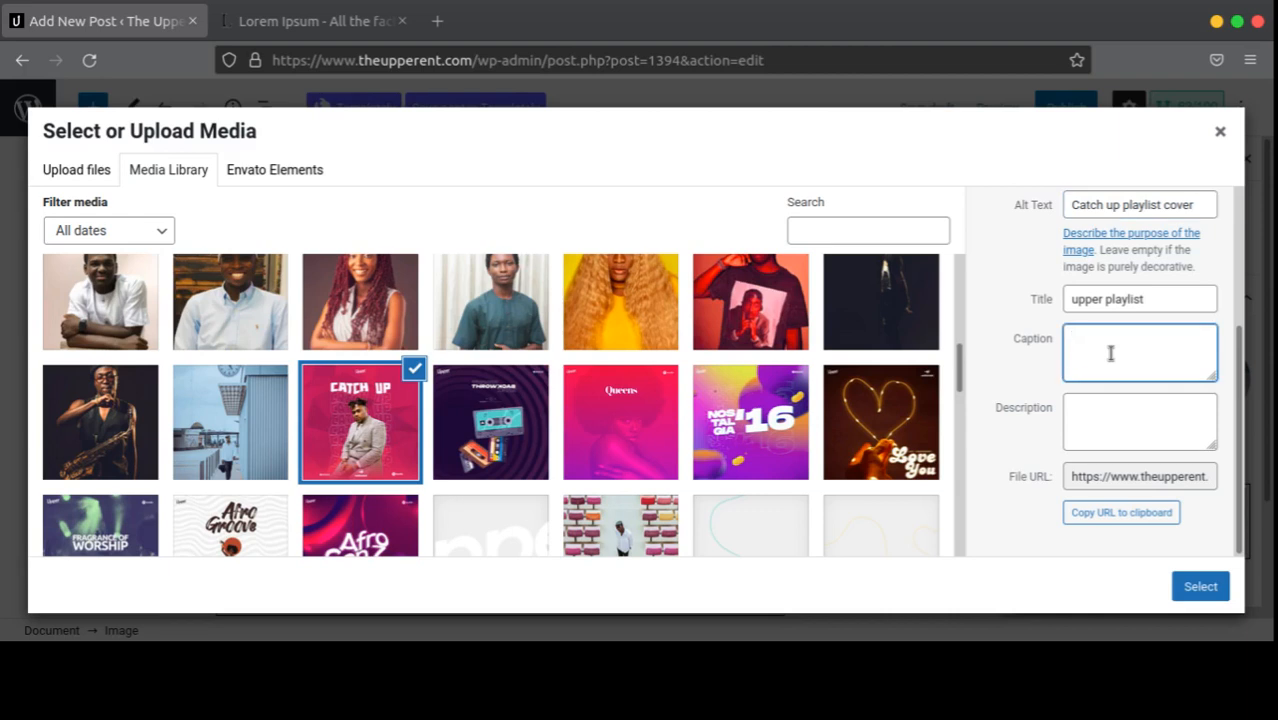
text(This is the cover of our weekly playlist on did)
key(BackSpace)
key(BackSpace)
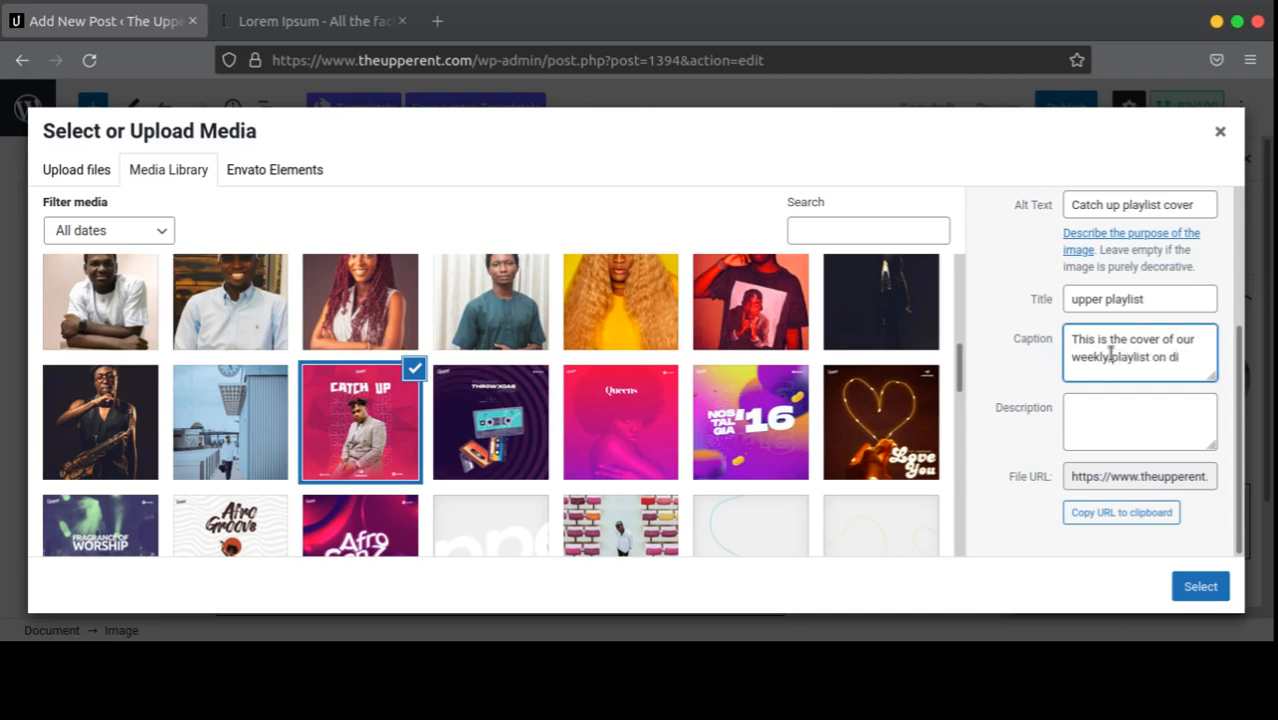
text(igital pl)
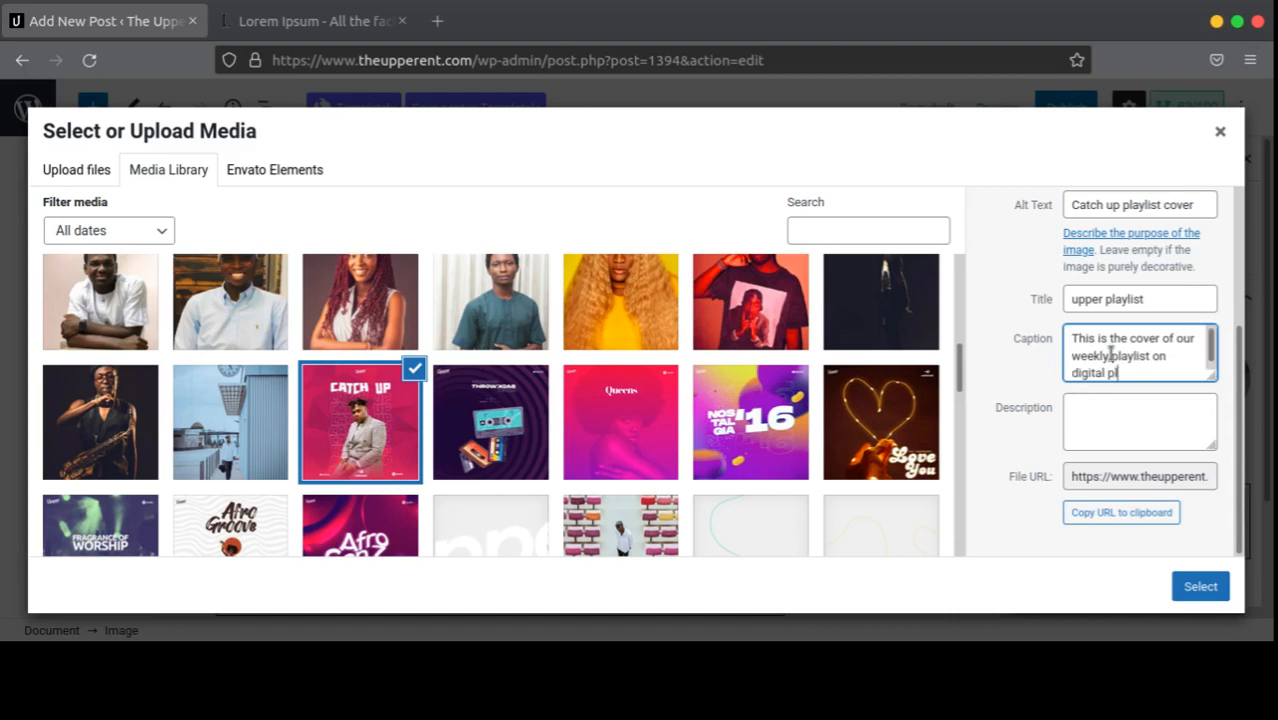
text(atforms.)
Step: Search Google for 'grammy' in a new tab and browse the image results
click(447, 27)
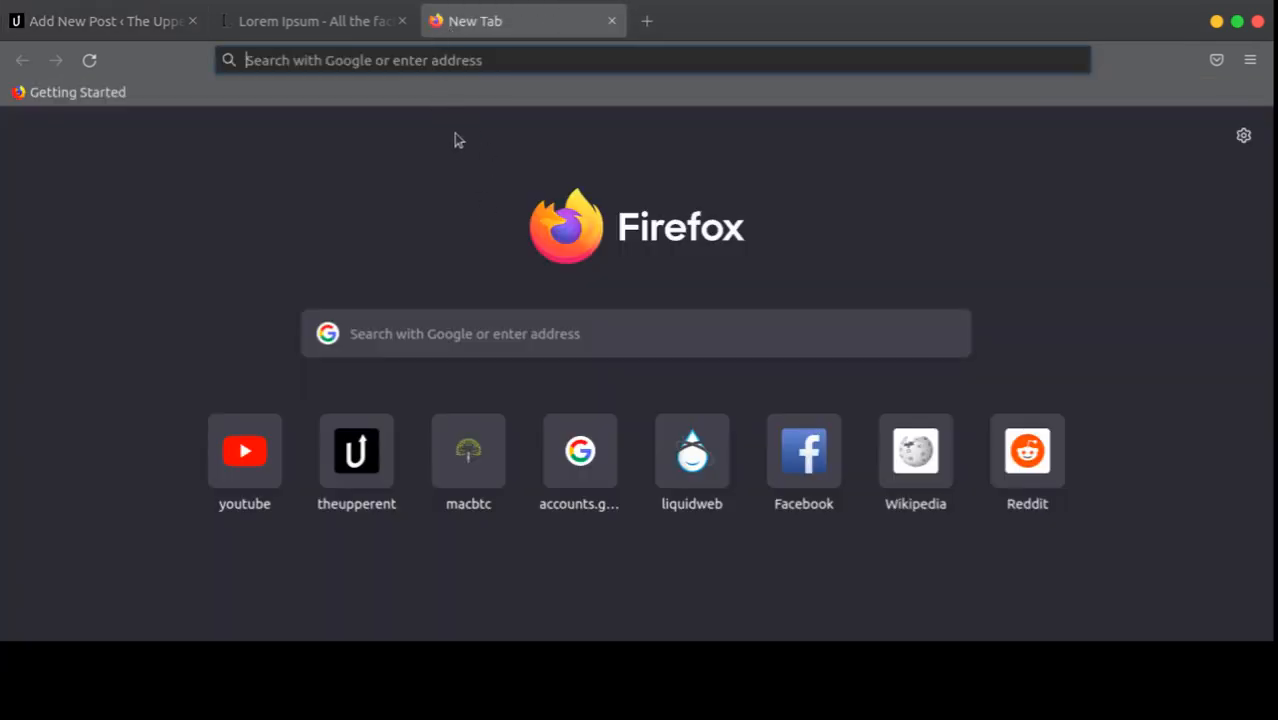
text(grammy)
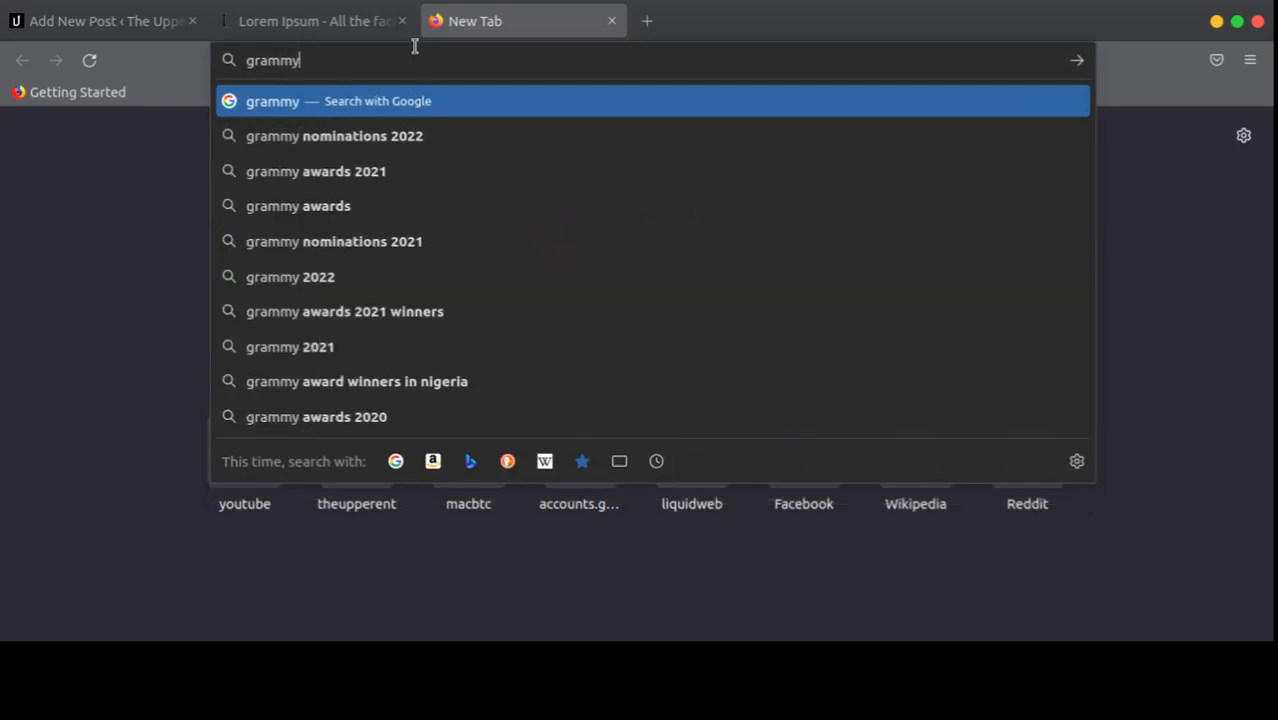
key(Return)
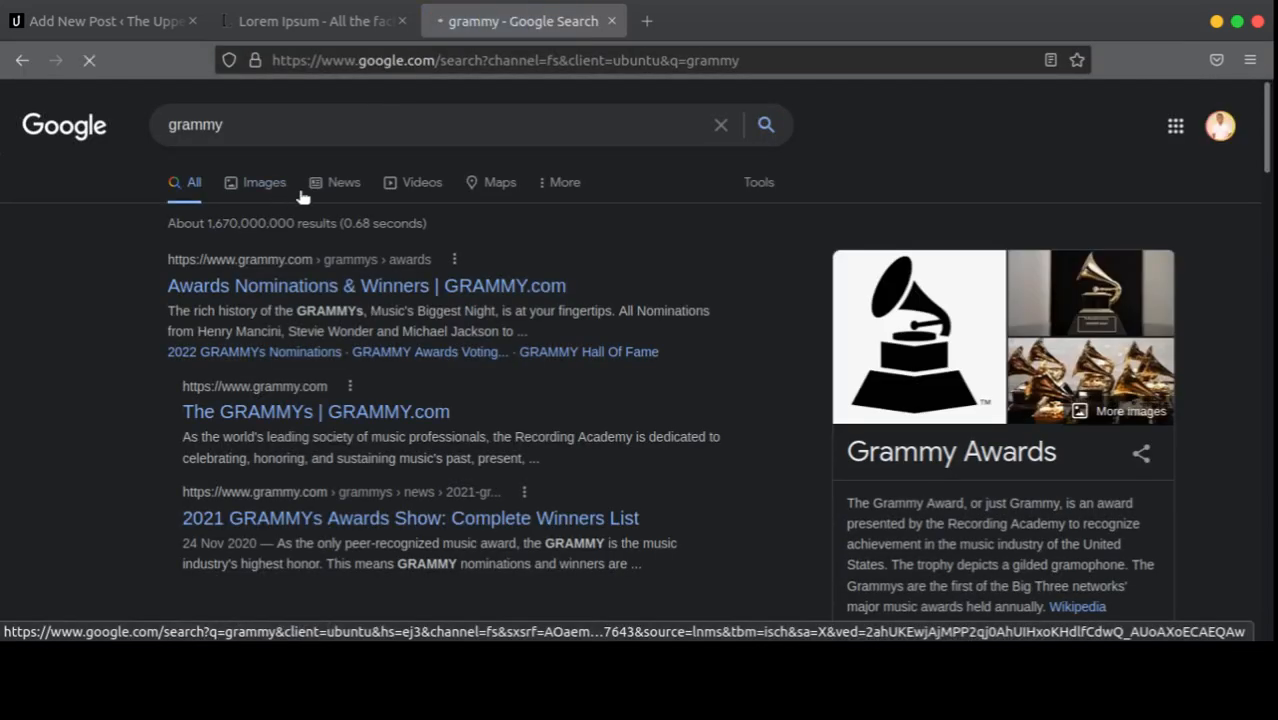
click(298, 194)
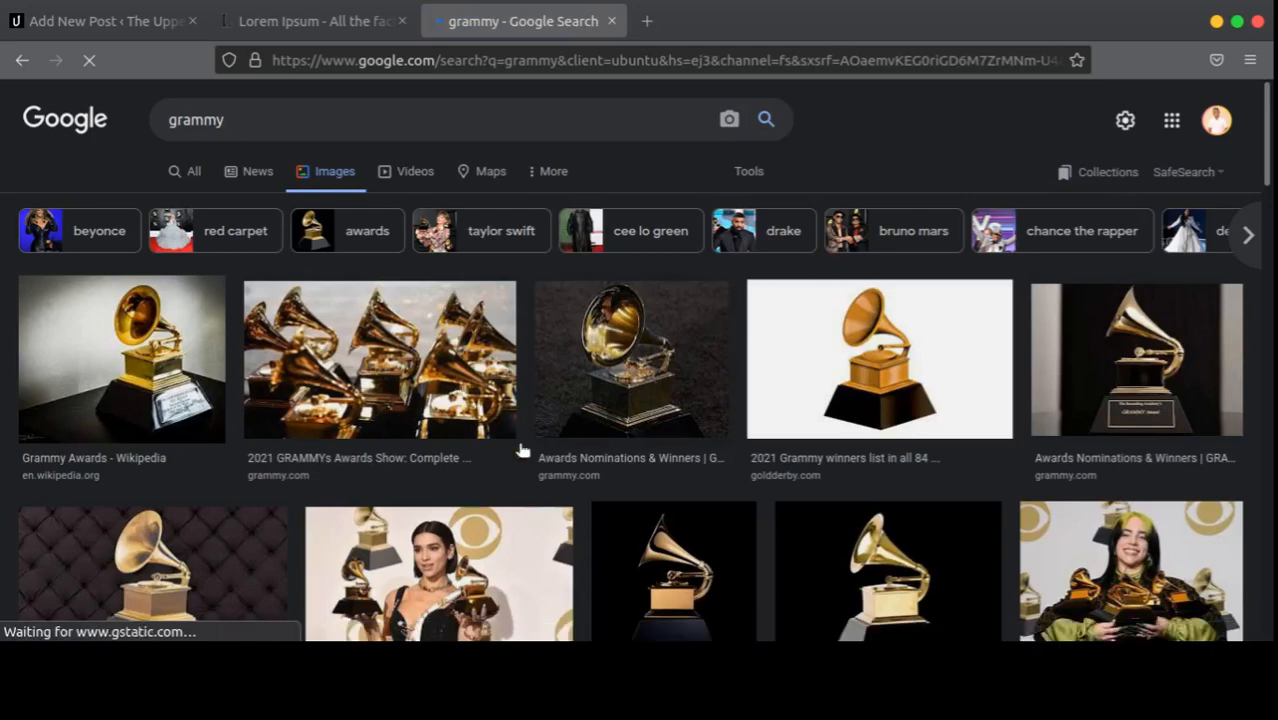
scroll(618, 413, down, 5)
scroll(618, 407, down, 2)
scroll(700, 398, up, 6)
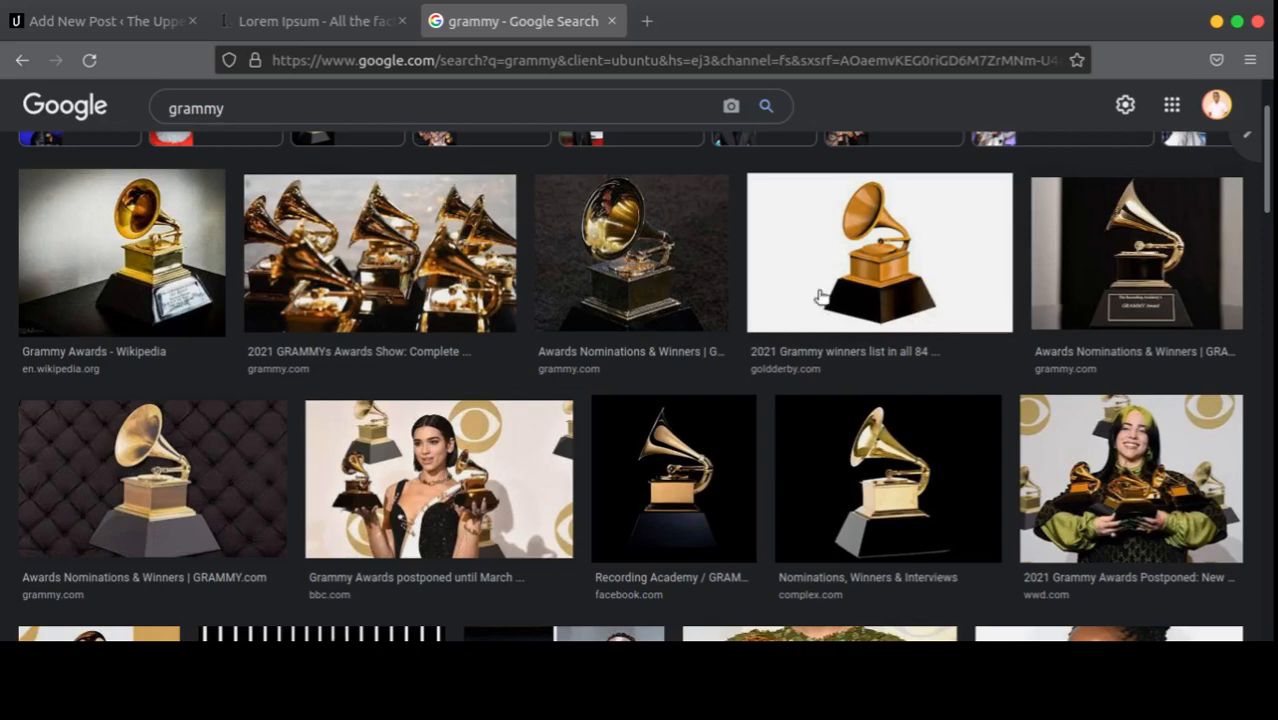
scroll(776, 277, up, 1)
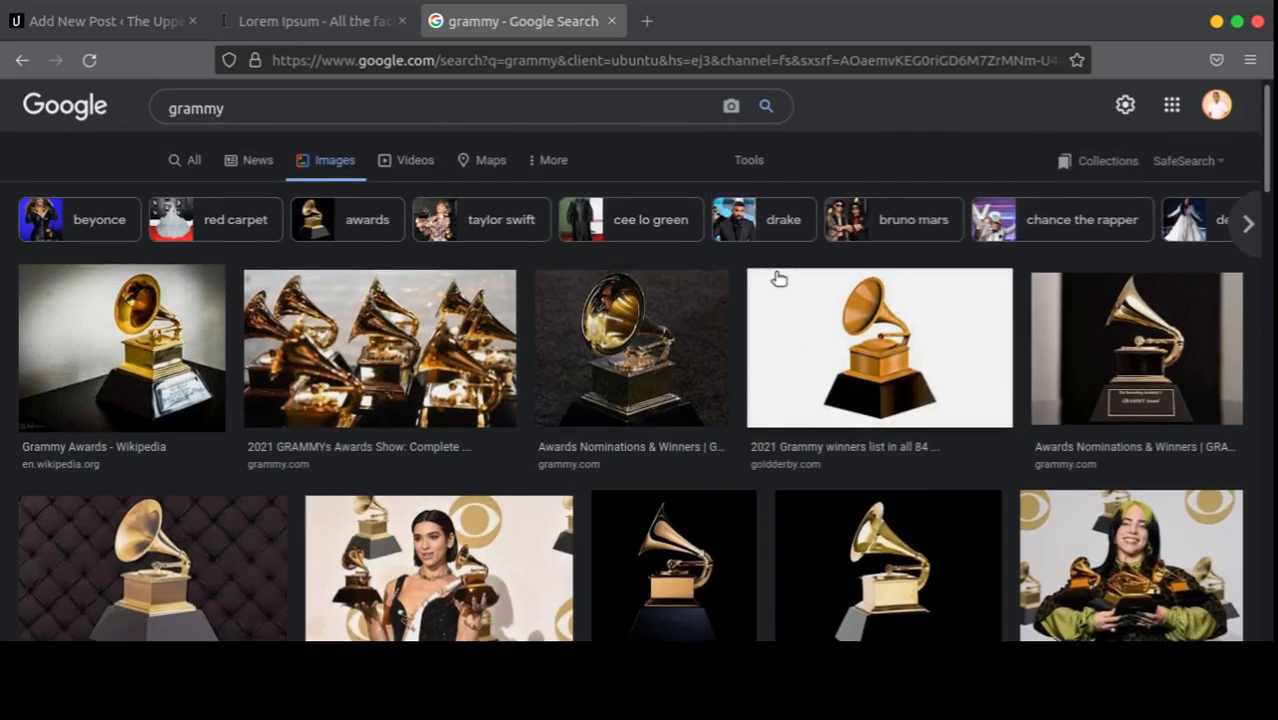
scroll(736, 314, down, 5)
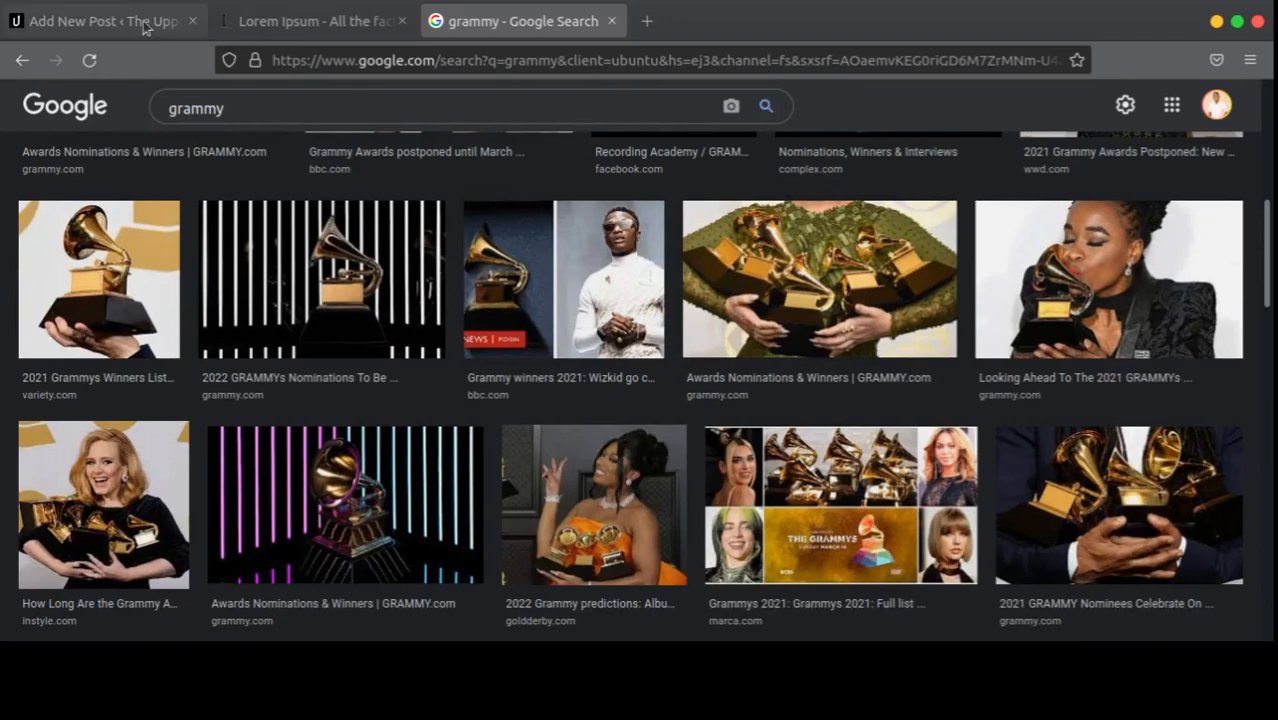
click(140, 24)
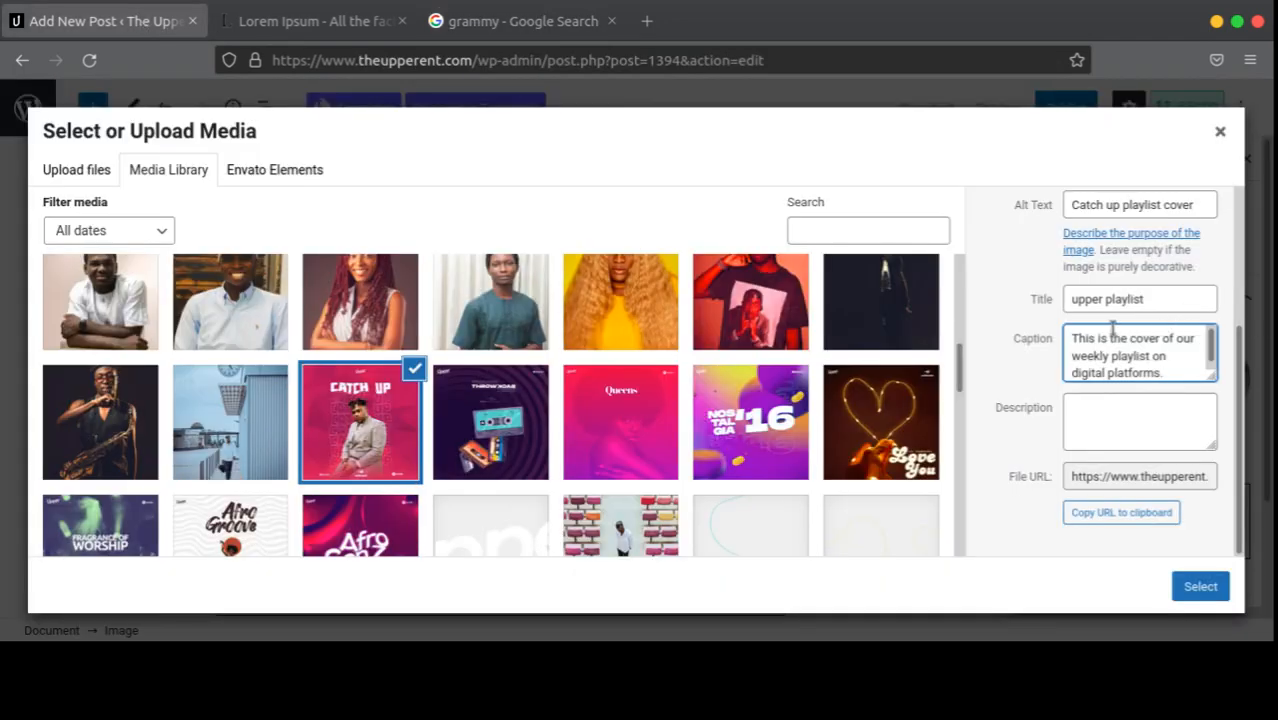
Step: Scroll the Attachment Details panel to review the image's alt text, title and caption
scroll(1114, 358, up, 5)
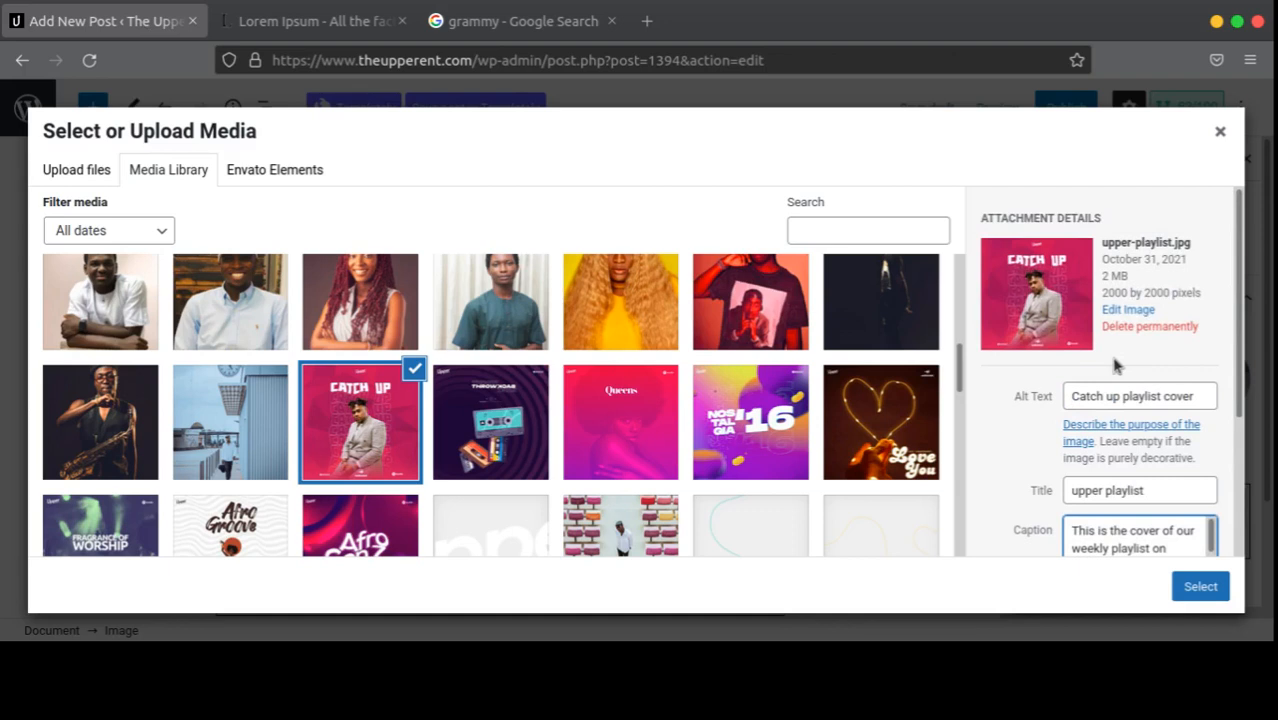
scroll(1115, 366, down, 4)
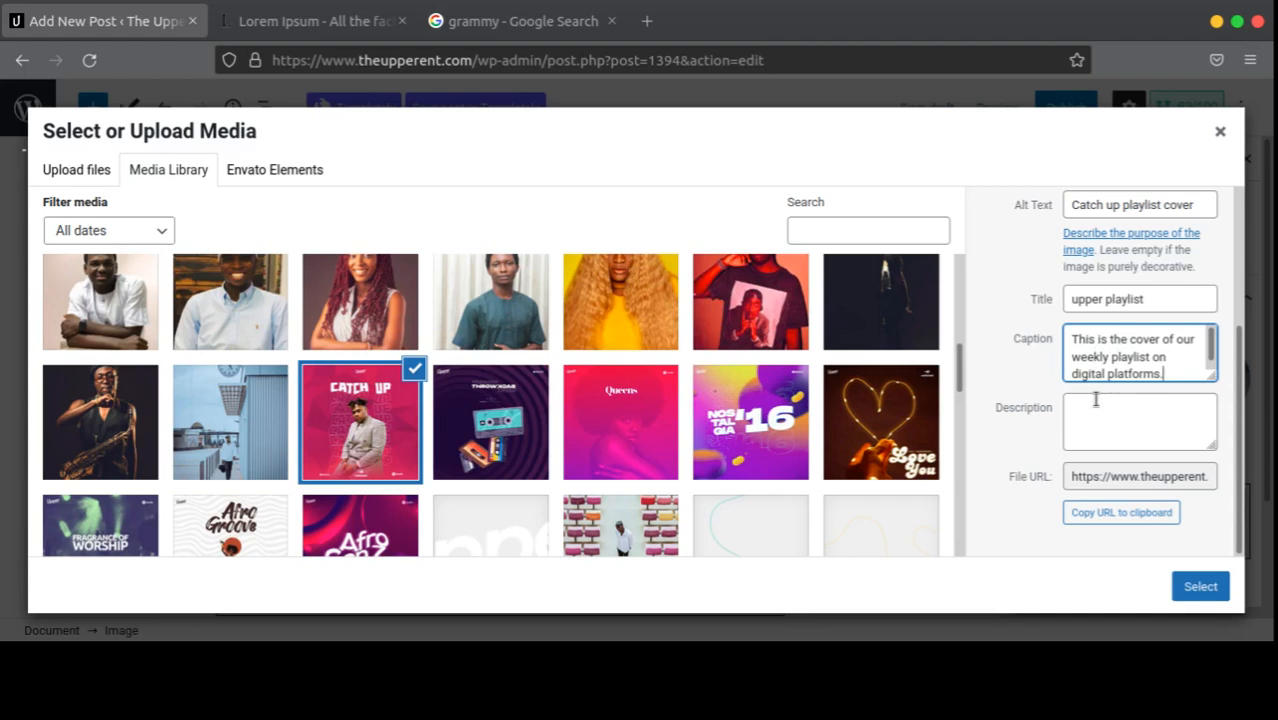
Step: Check the Catch Up image's description and file URL, then insert it into the post
scroll(1138, 392, up, 3)
scroll(1134, 388, down, 3)
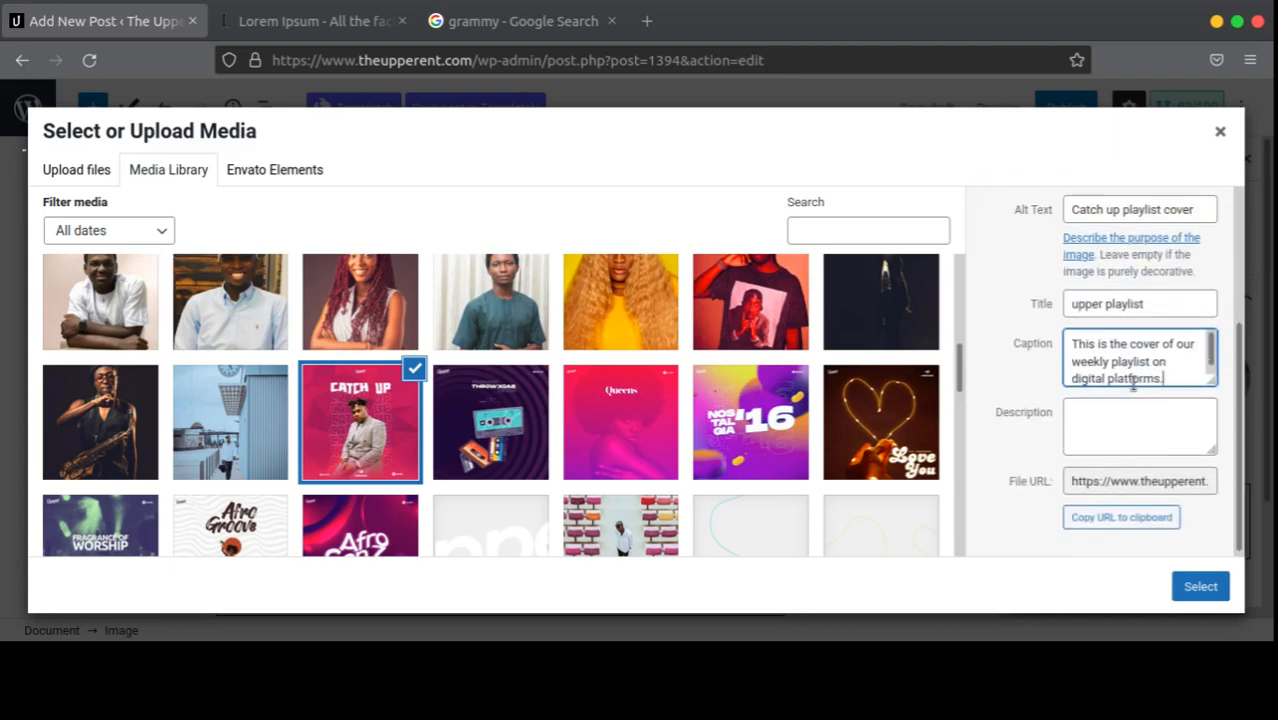
scroll(1134, 390, up, 3)
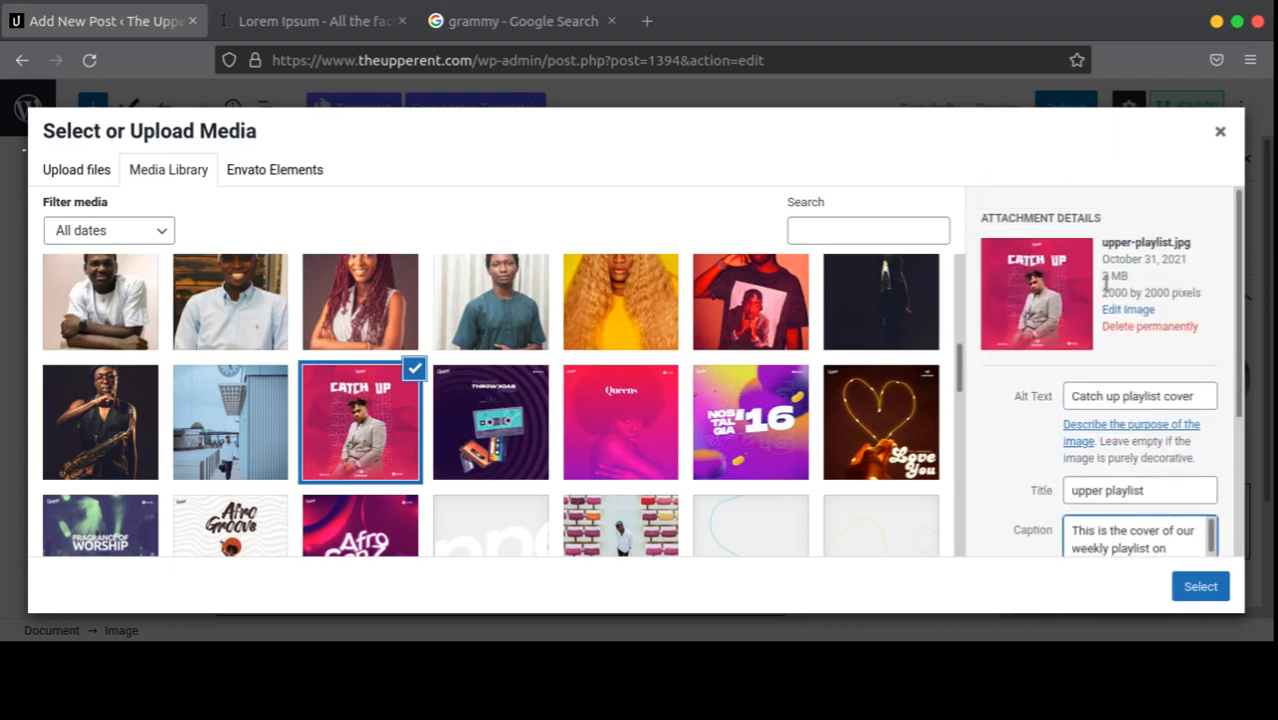
scroll(1088, 318, down, 3)
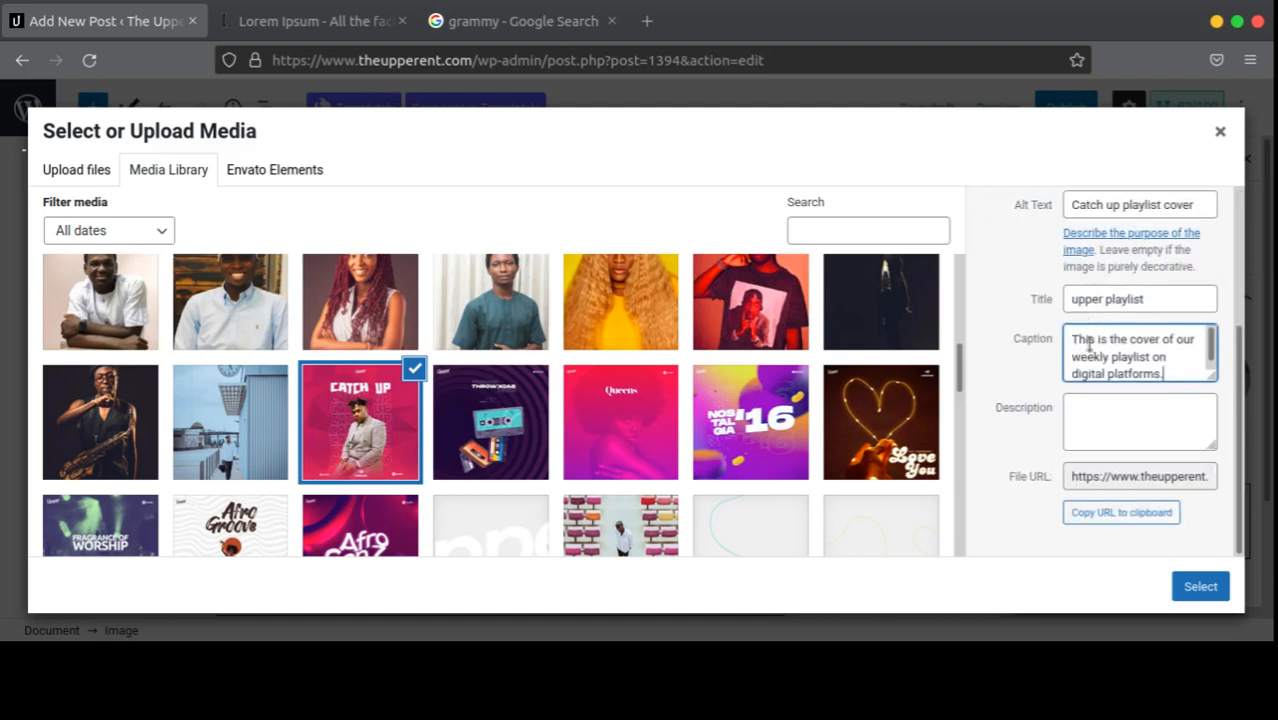
click(1120, 422)
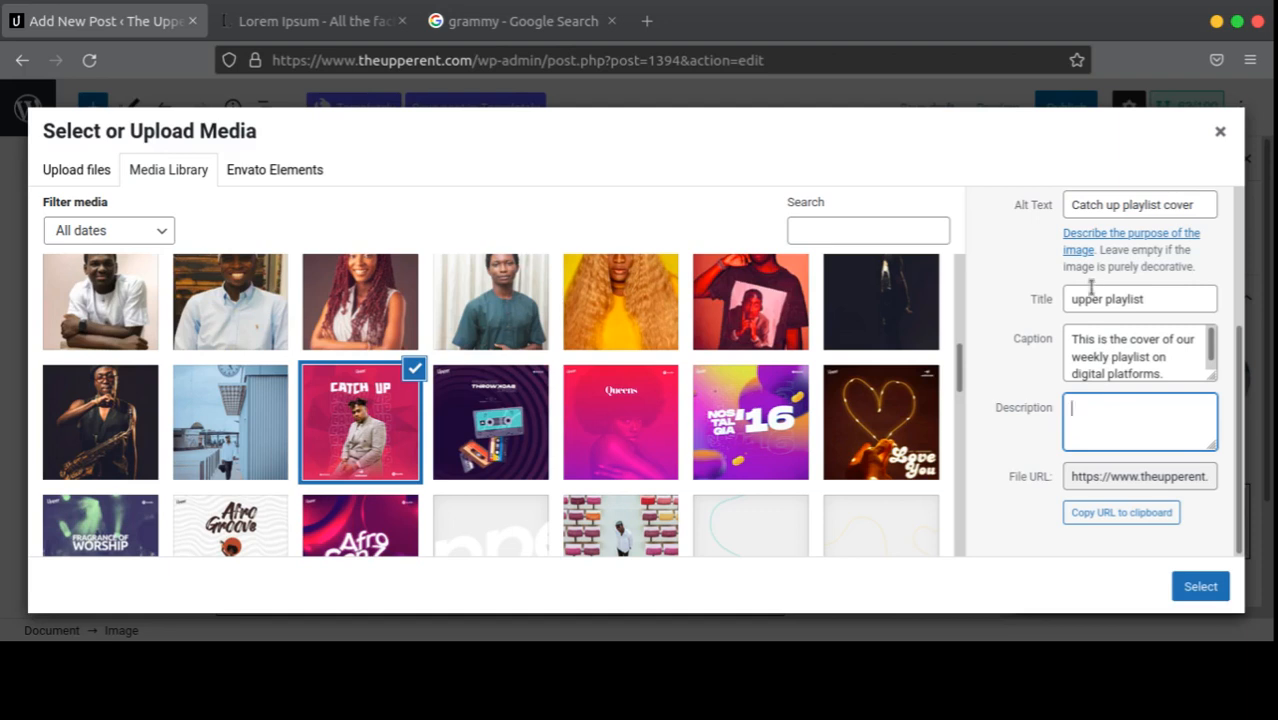
scroll(1125, 320, up, 1)
scroll(1128, 324, down, 1)
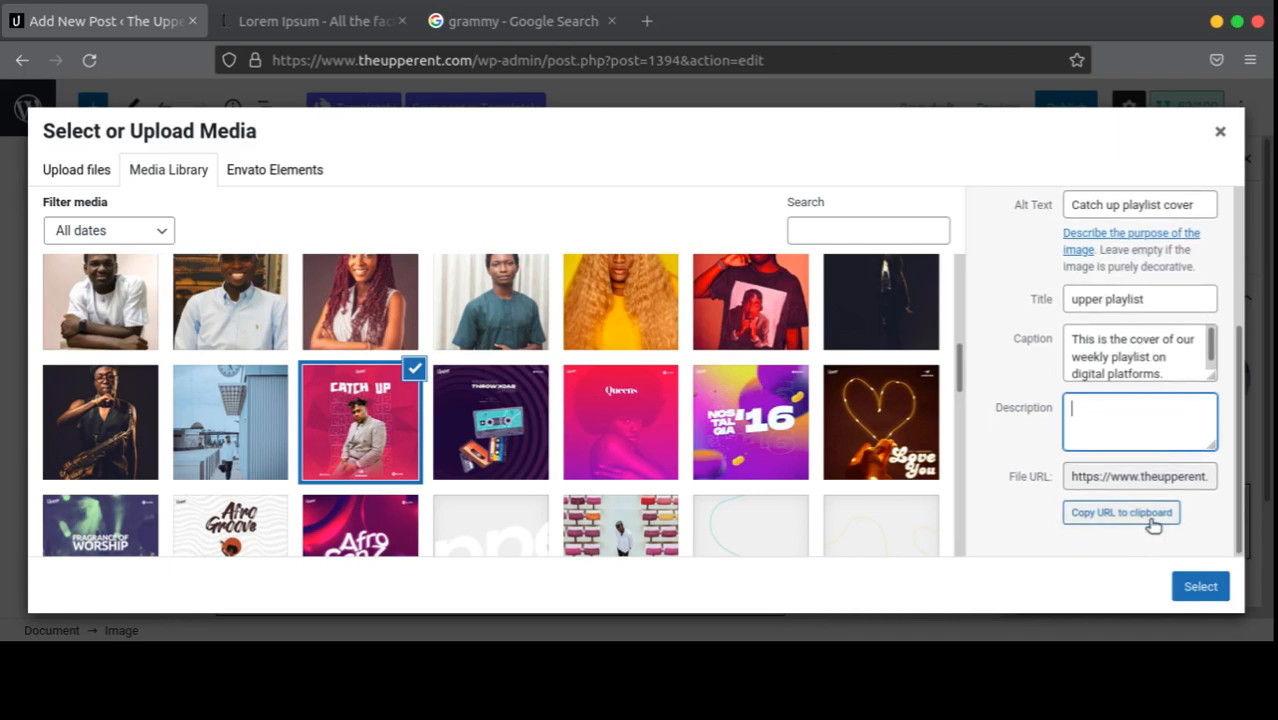
click(1147, 478)
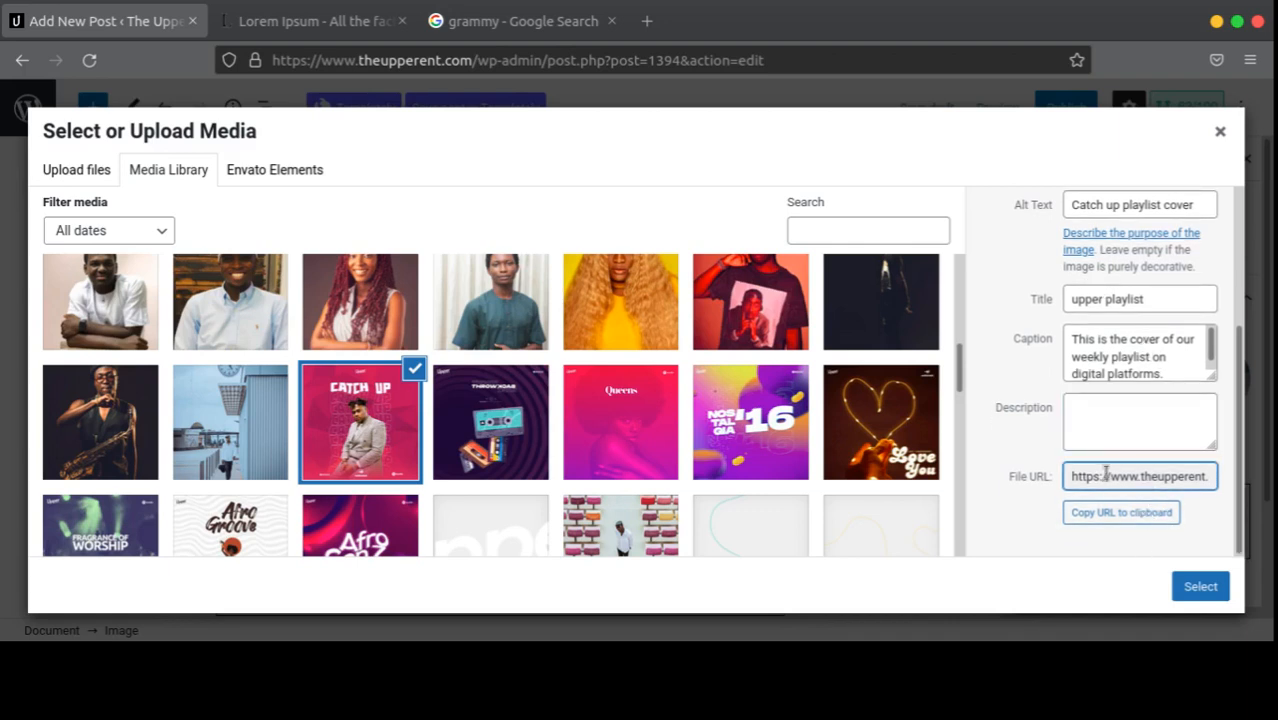
click(1184, 587)
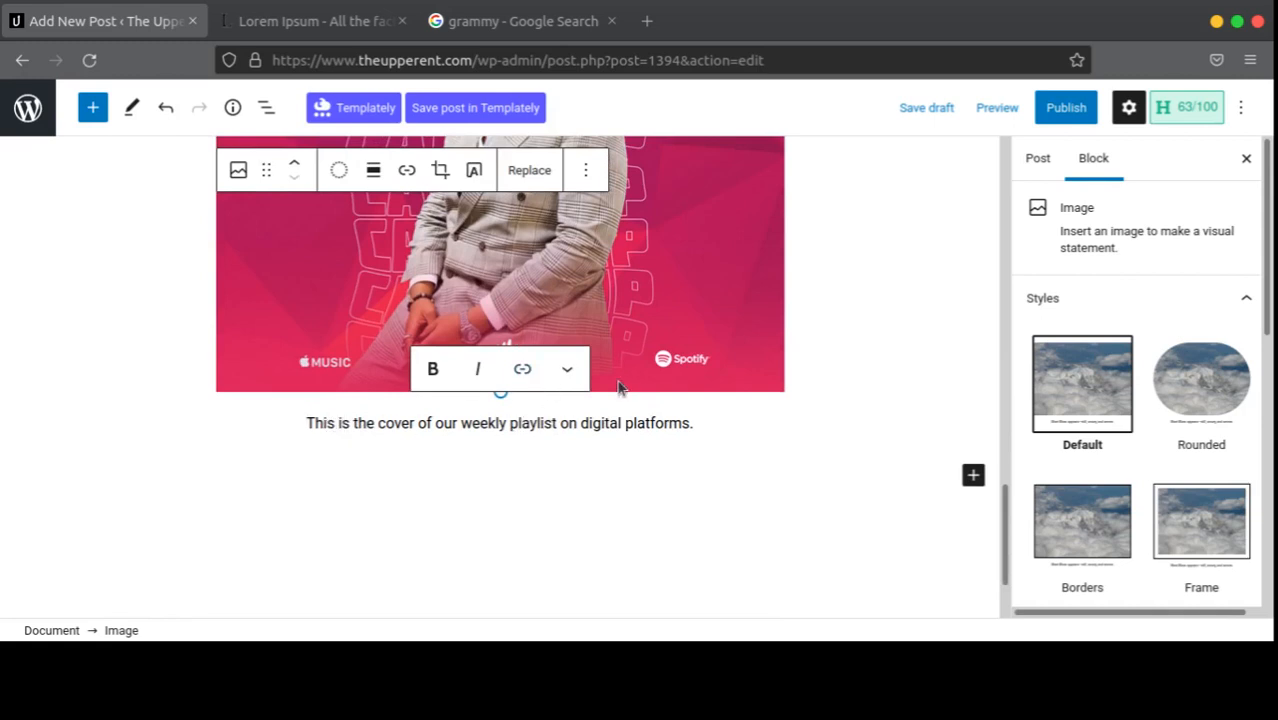
Step: Select and delete the image caption text, then undo the deletion
drag(695, 424, 249, 426)
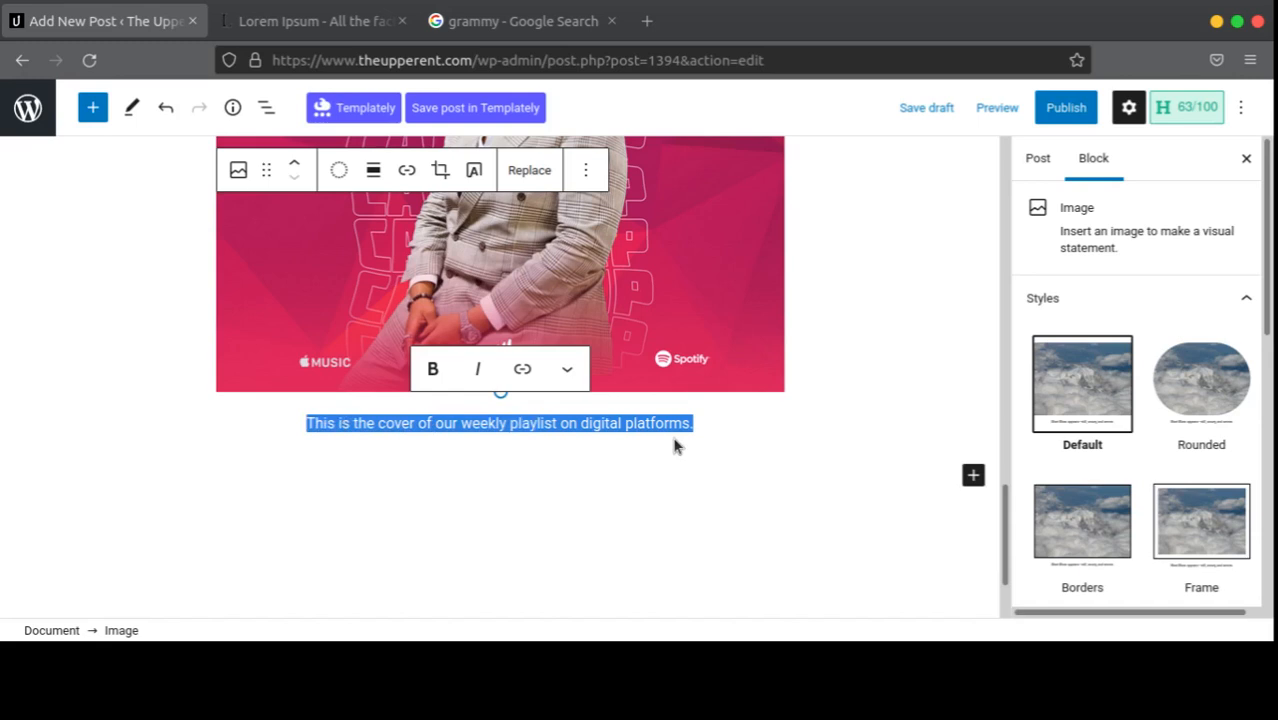
key(BackSpace)
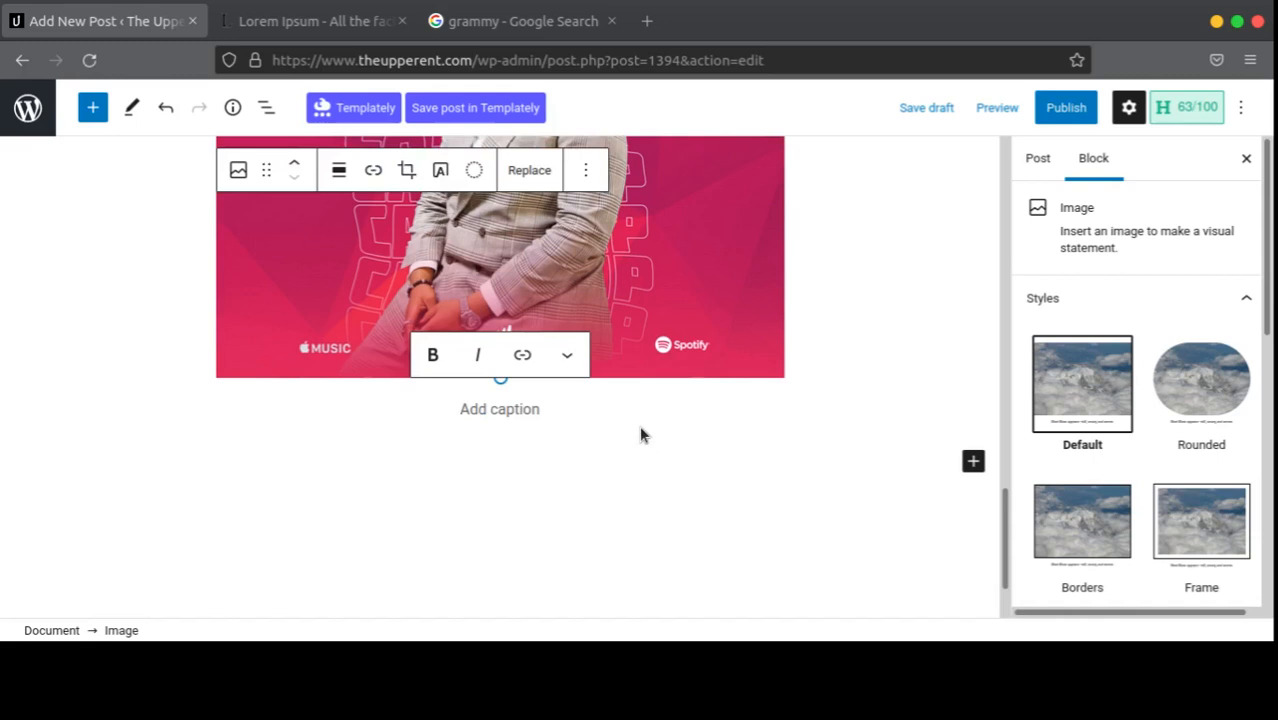
key(ctrl+z)
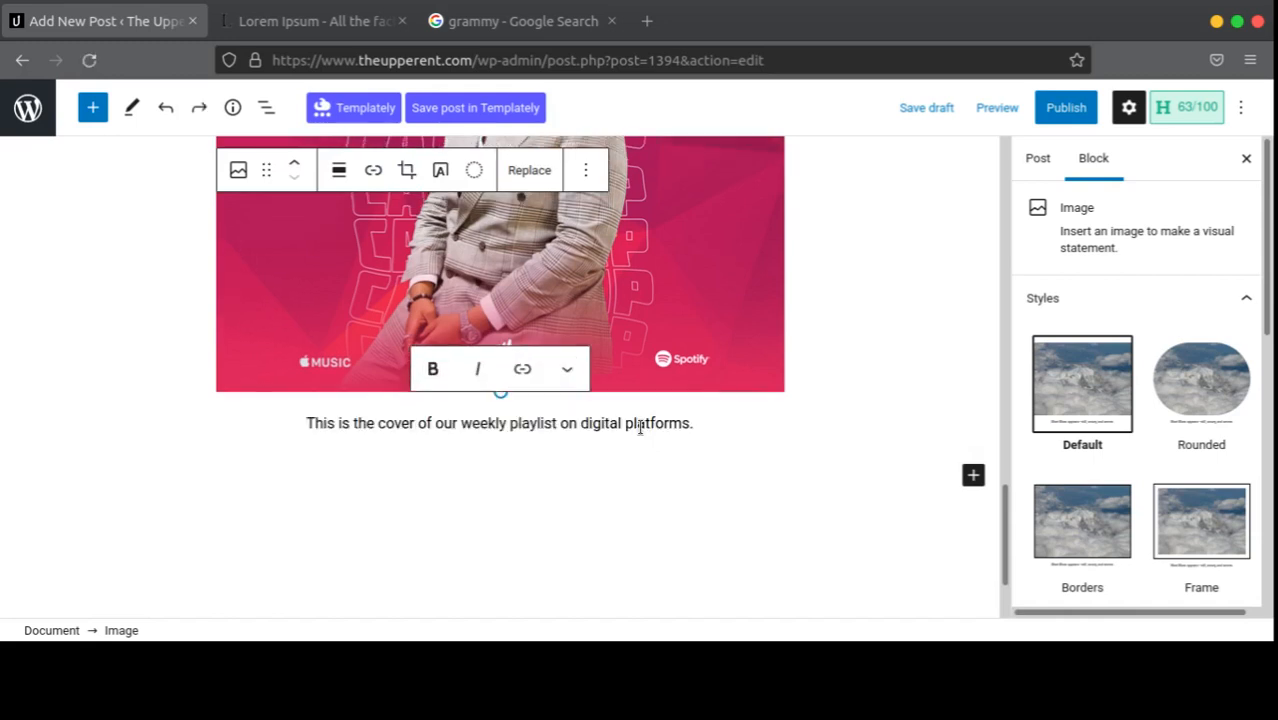
scroll(670, 380, up, 3)
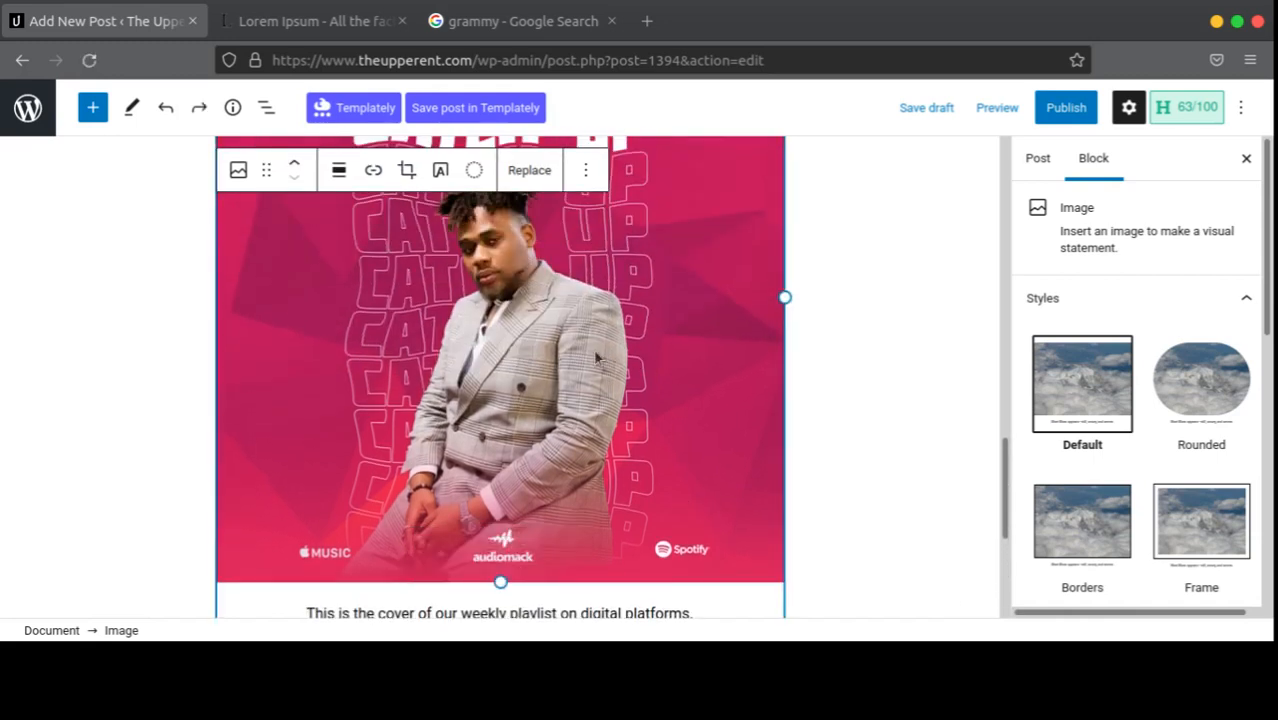
scroll(600, 335, down, 3)
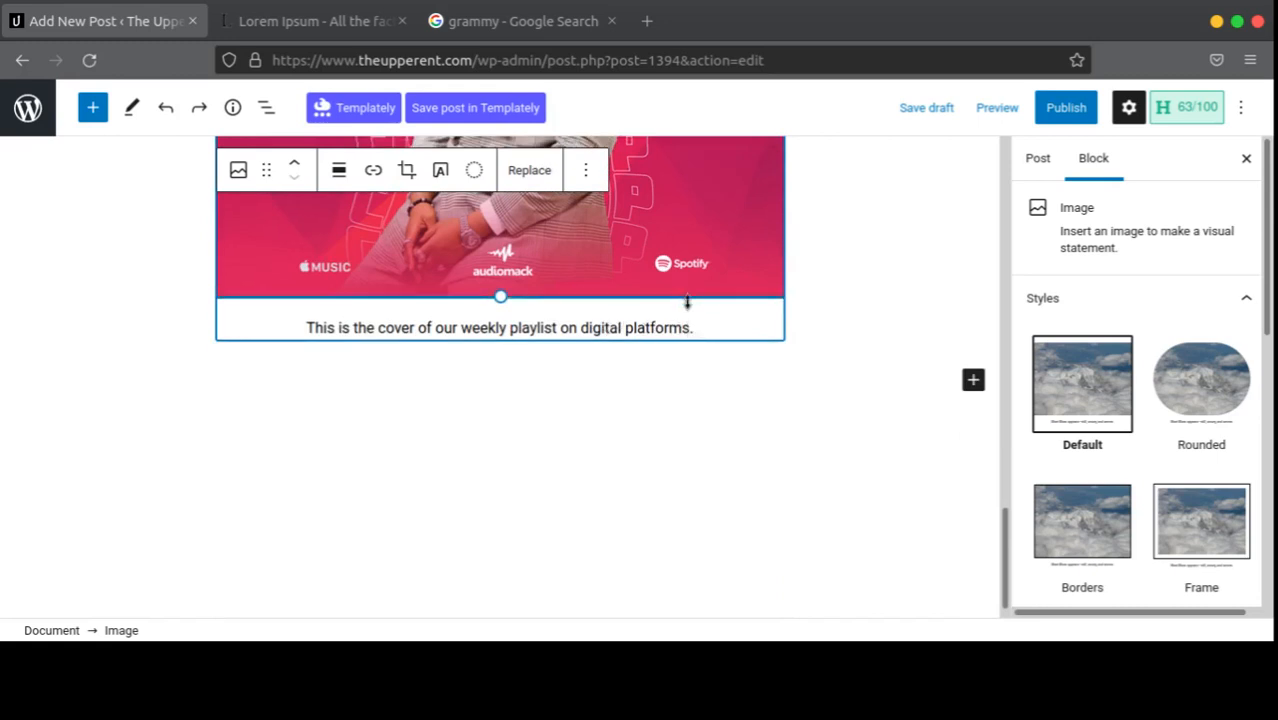
Step: Delete the caption again so it stays empty, and select the image block
click(708, 329)
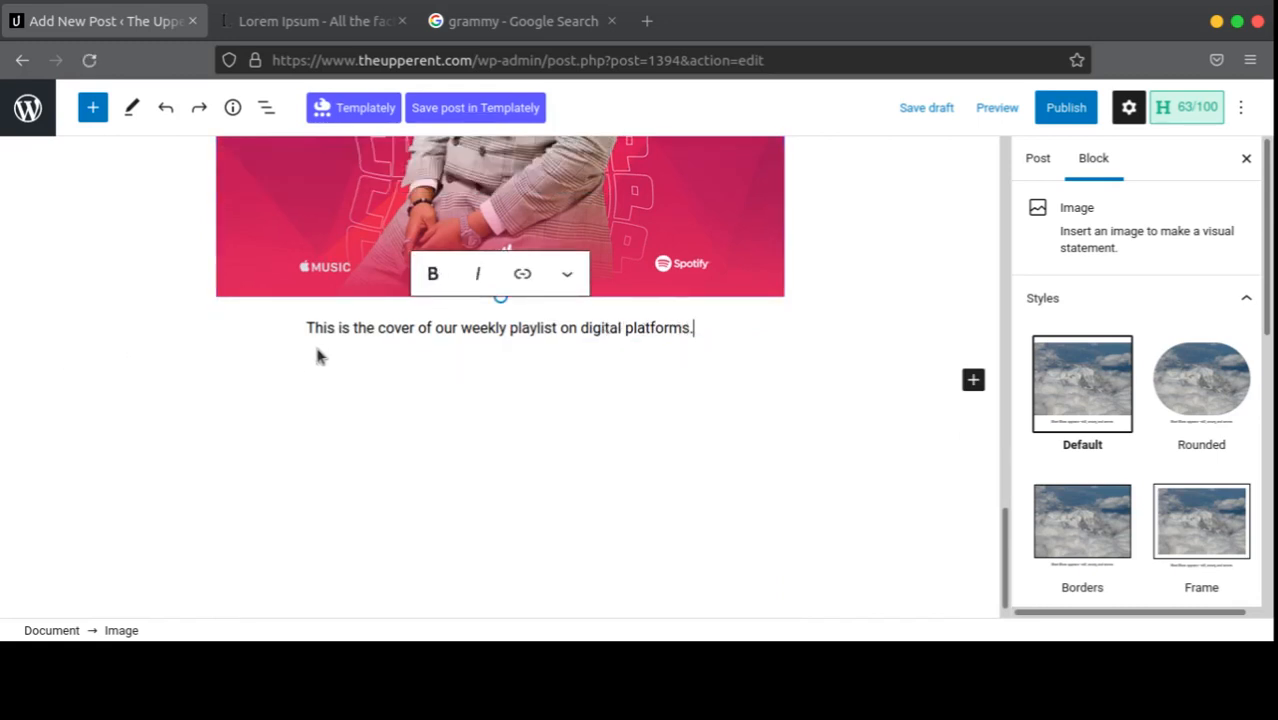
drag(318, 356, 300, 328)
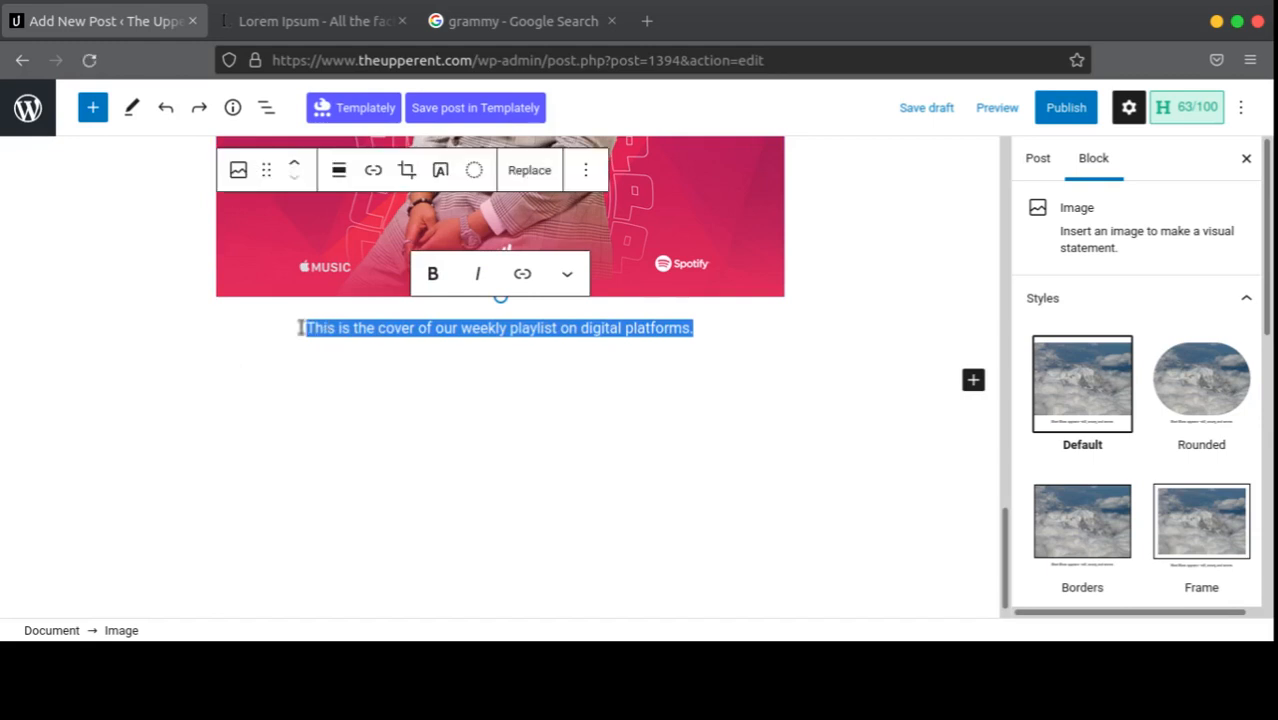
key(BackSpace)
click(291, 262)
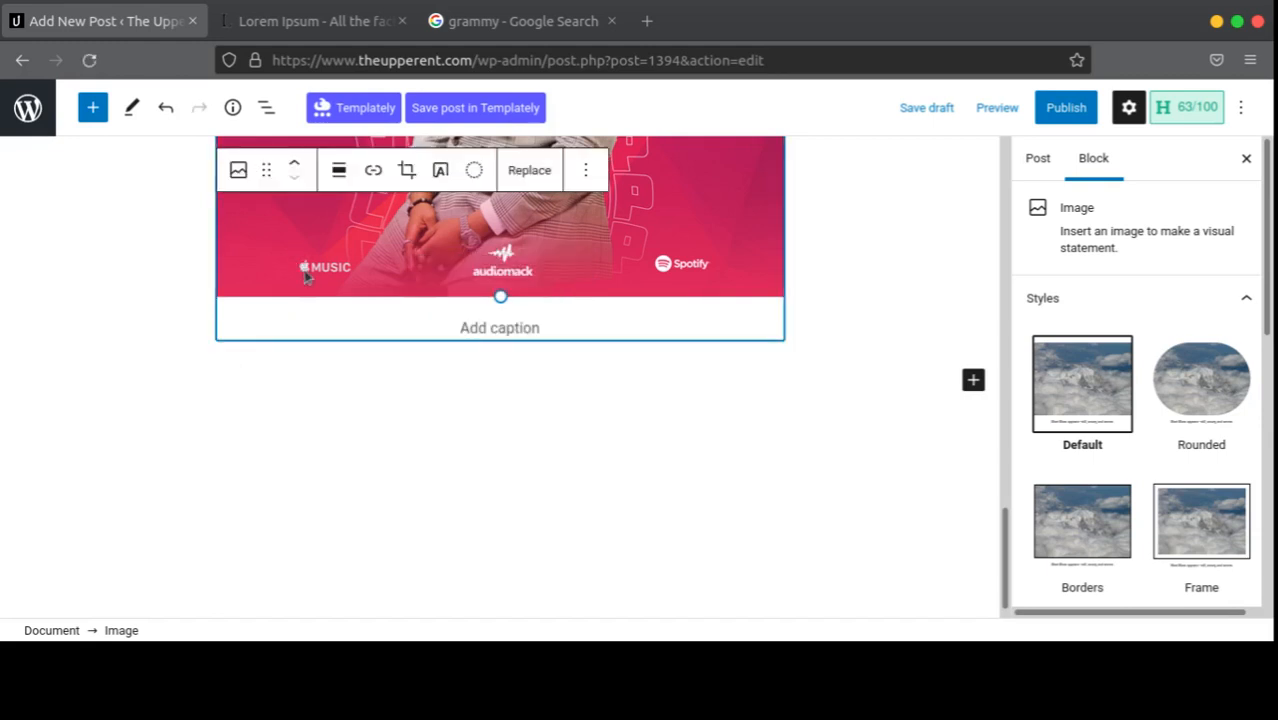
scroll(305, 278, up, 3)
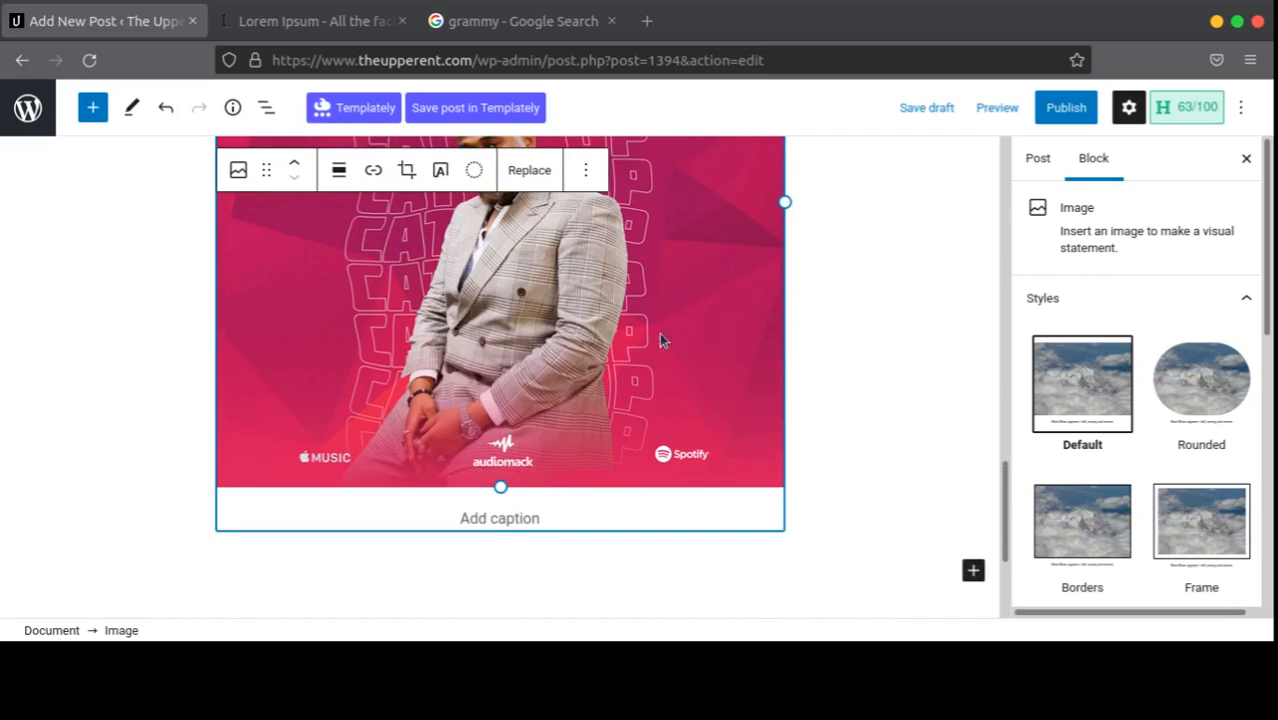
scroll(583, 352, up, 5)
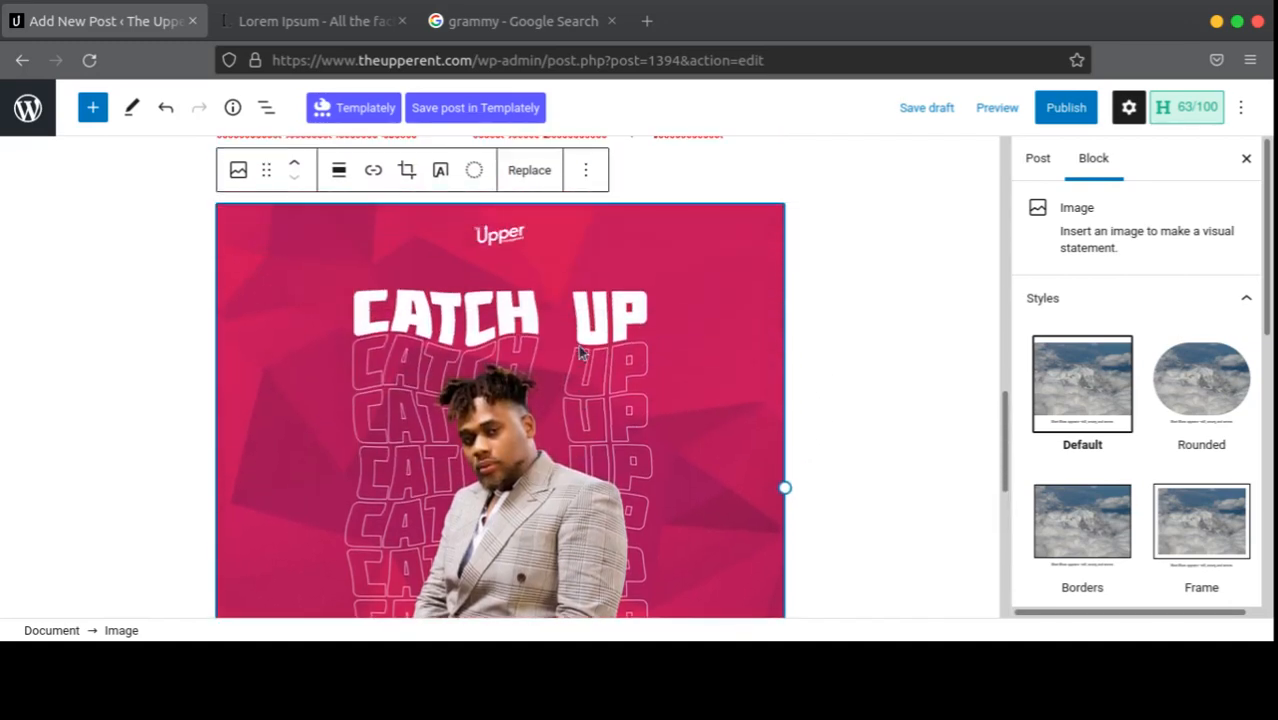
scroll(583, 352, down, 2)
scroll(583, 352, up, 3)
scroll(583, 352, down, 4)
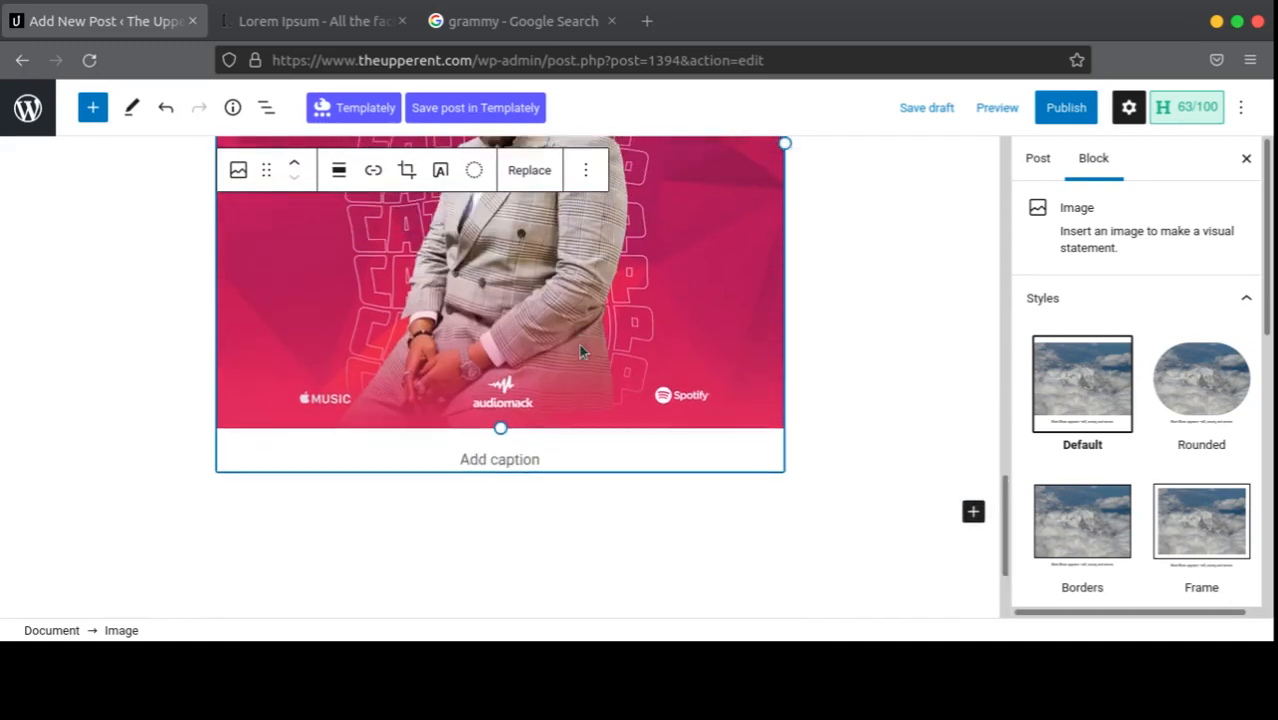
scroll(583, 352, up, 4)
scroll(583, 352, up, 1)
scroll(583, 352, down, 4)
scroll(583, 352, up, 4)
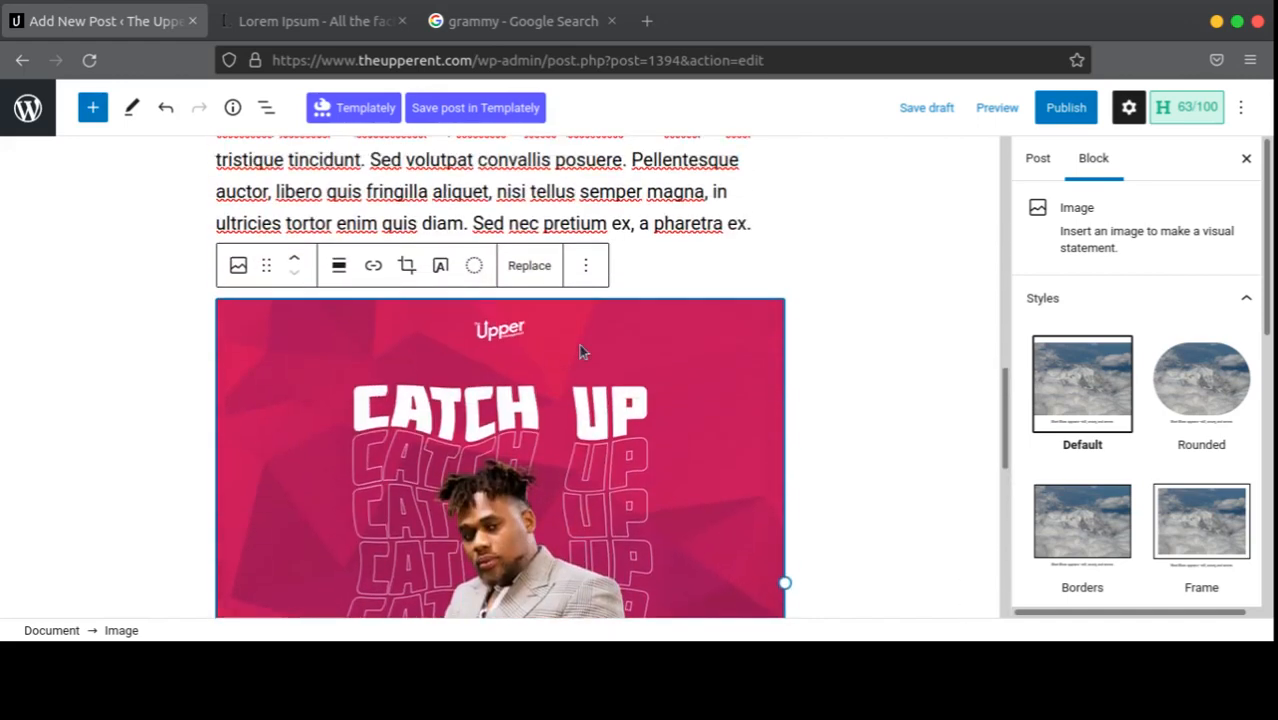
scroll(583, 352, down, 2)
scroll(583, 352, up, 2)
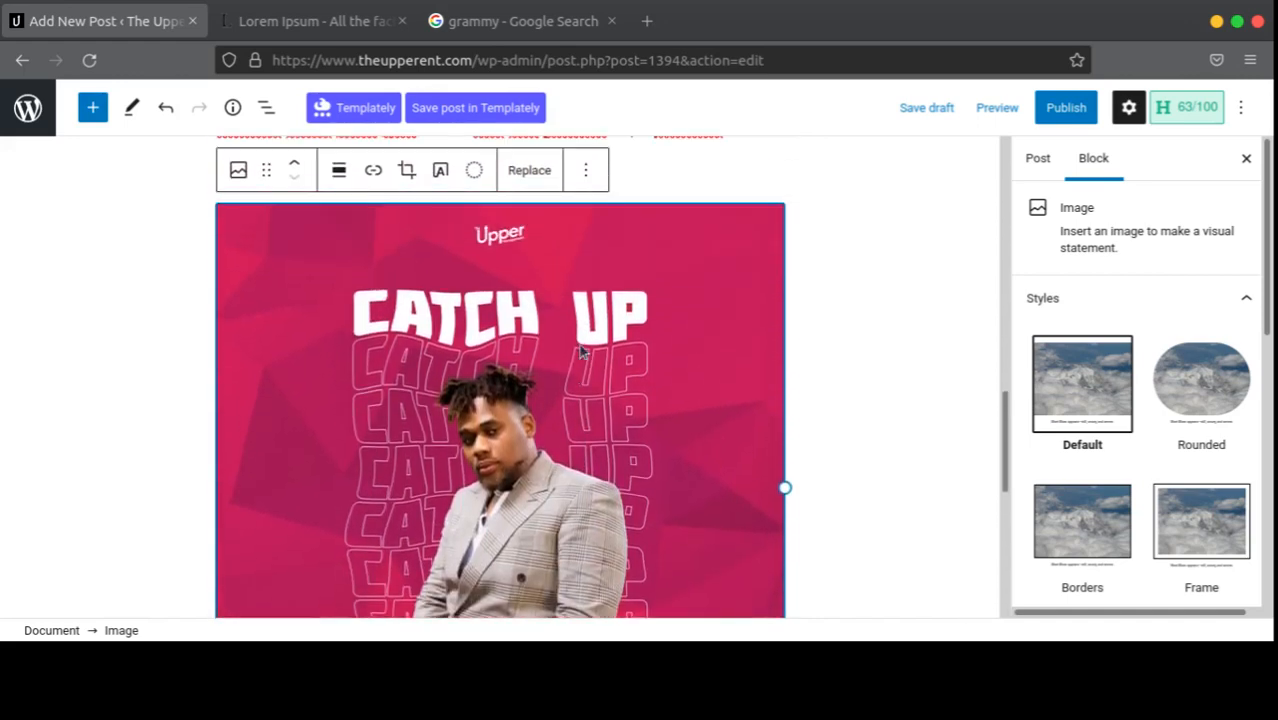
Step: Try the Rounded, Borders and Frame styles on the cover image
click(1213, 414)
scroll(1205, 420, down, 4)
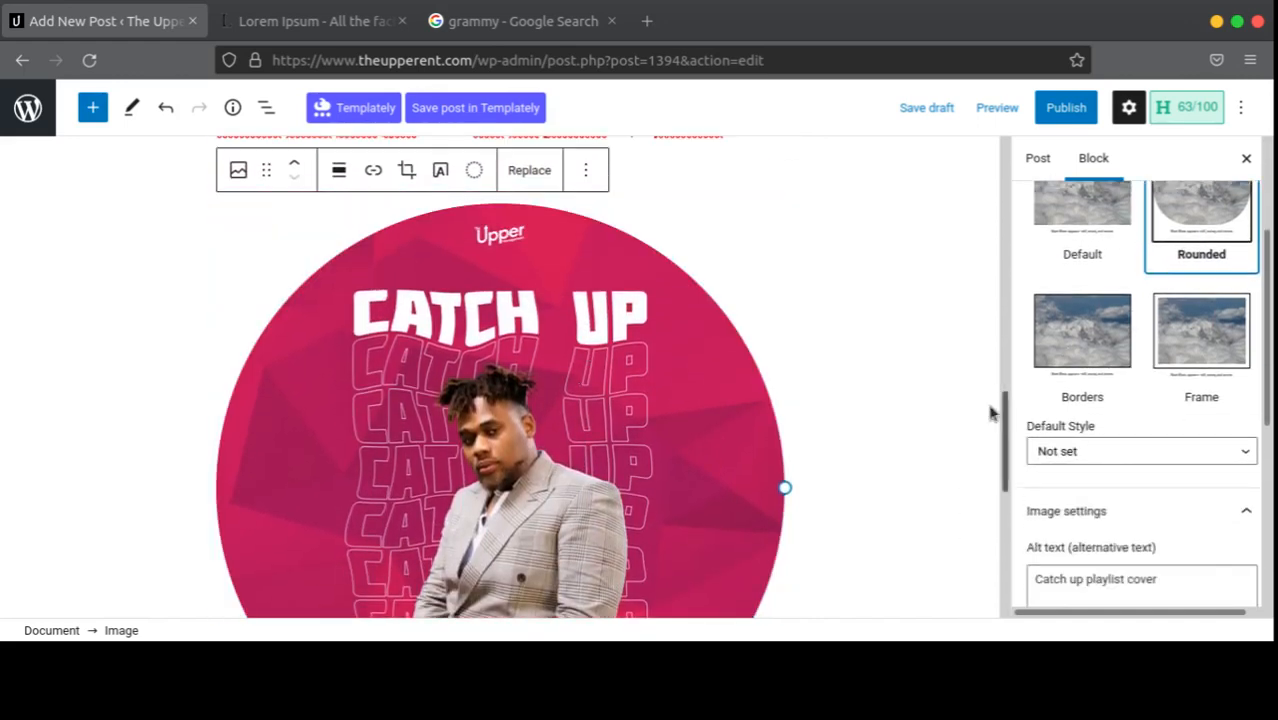
scroll(686, 405, down, 1)
scroll(688, 402, down, 2)
scroll(688, 402, up, 1)
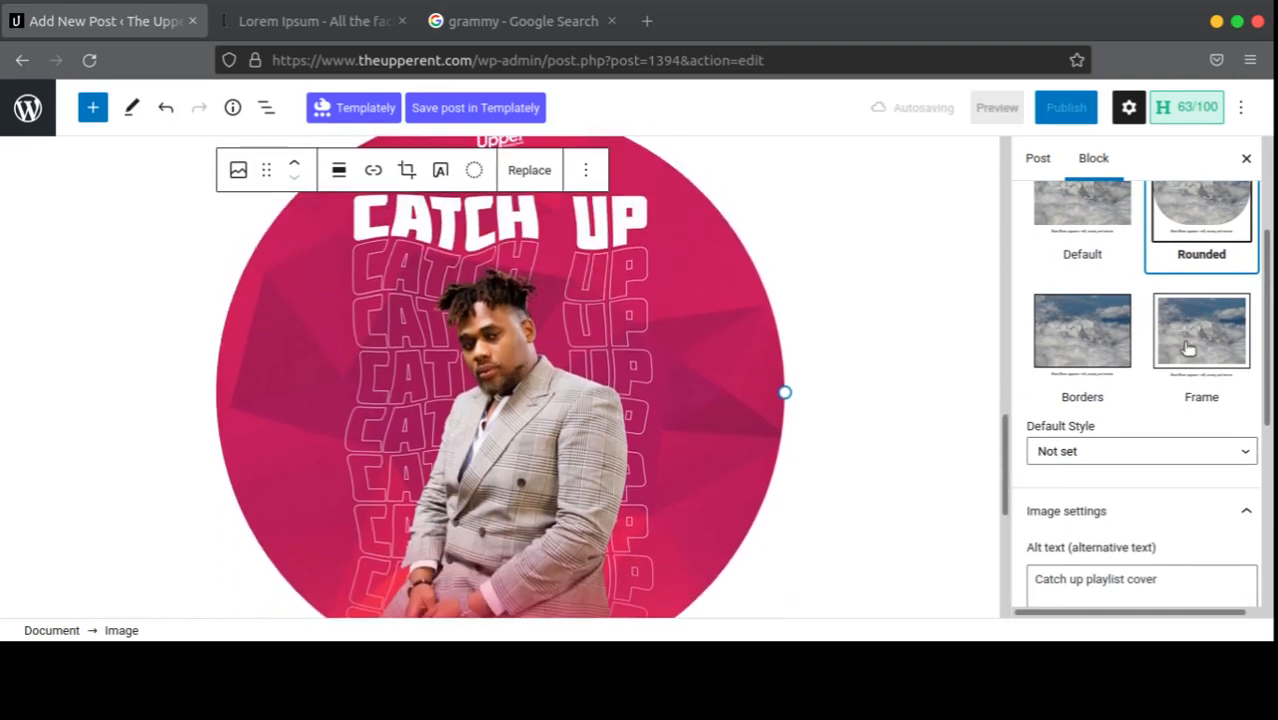
click(1099, 340)
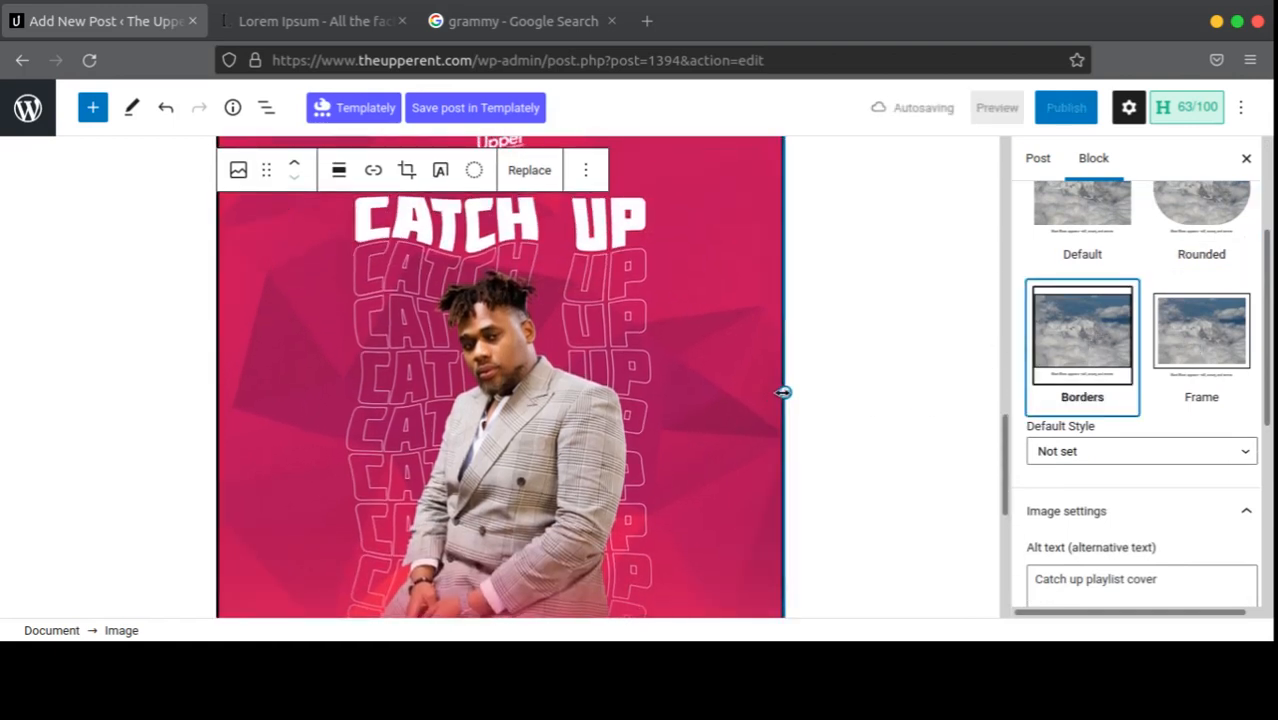
mouse_move(784, 391)
mouse_down()
mouse_move(727, 393)
mouse_move(782, 391)
mouse_up()
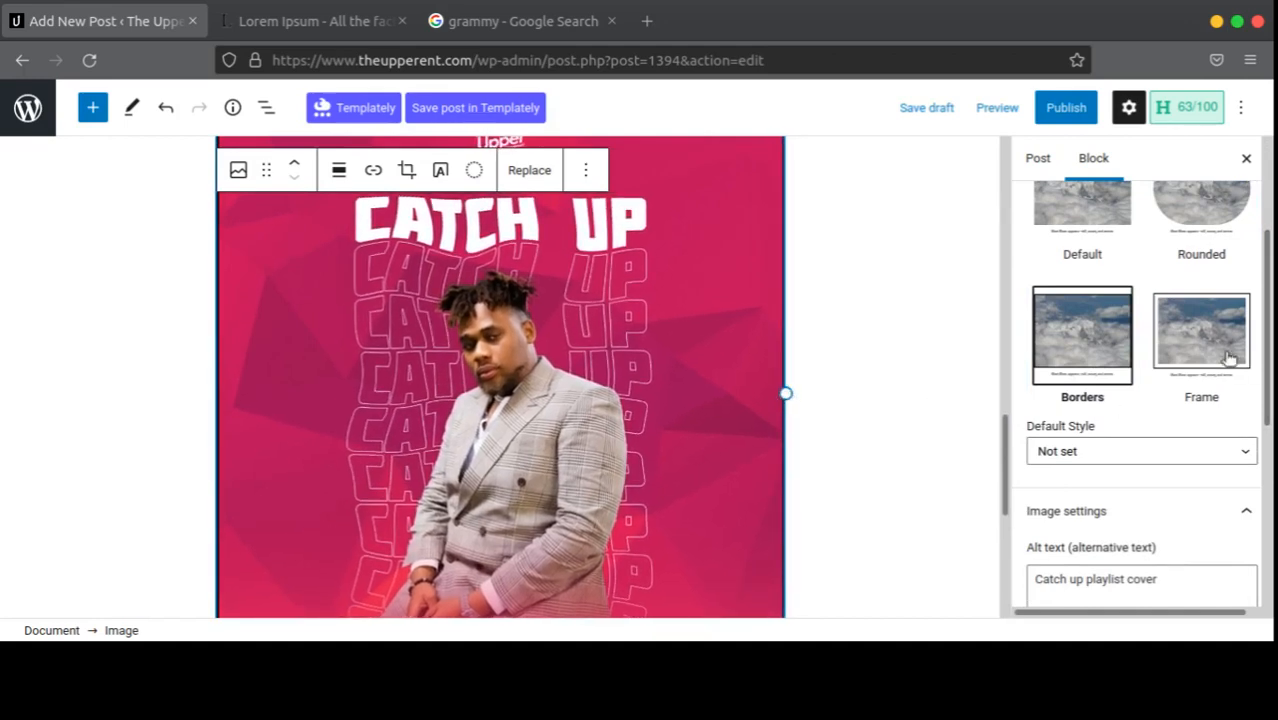
click(1170, 352)
Step: Set Default as the default image style and apply the Default style to the image
scroll(884, 366, up, 3)
scroll(885, 364, down, 5)
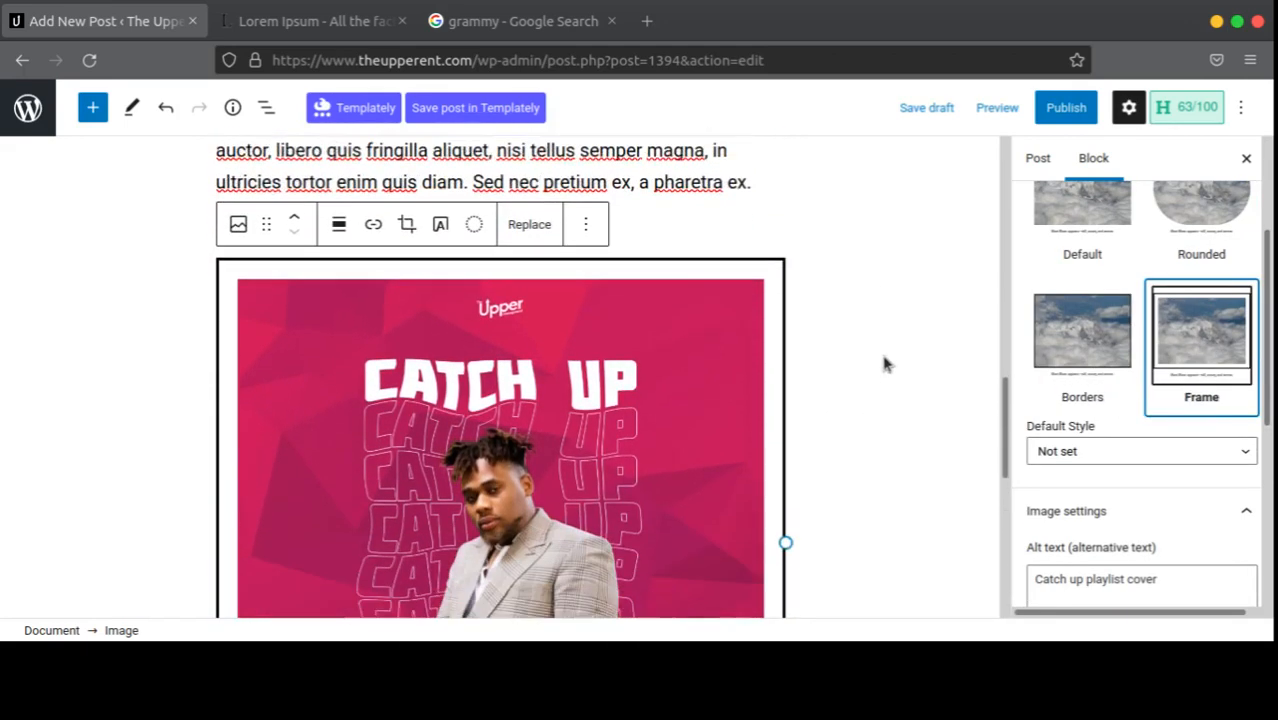
scroll(884, 365, up, 2)
scroll(884, 365, down, 5)
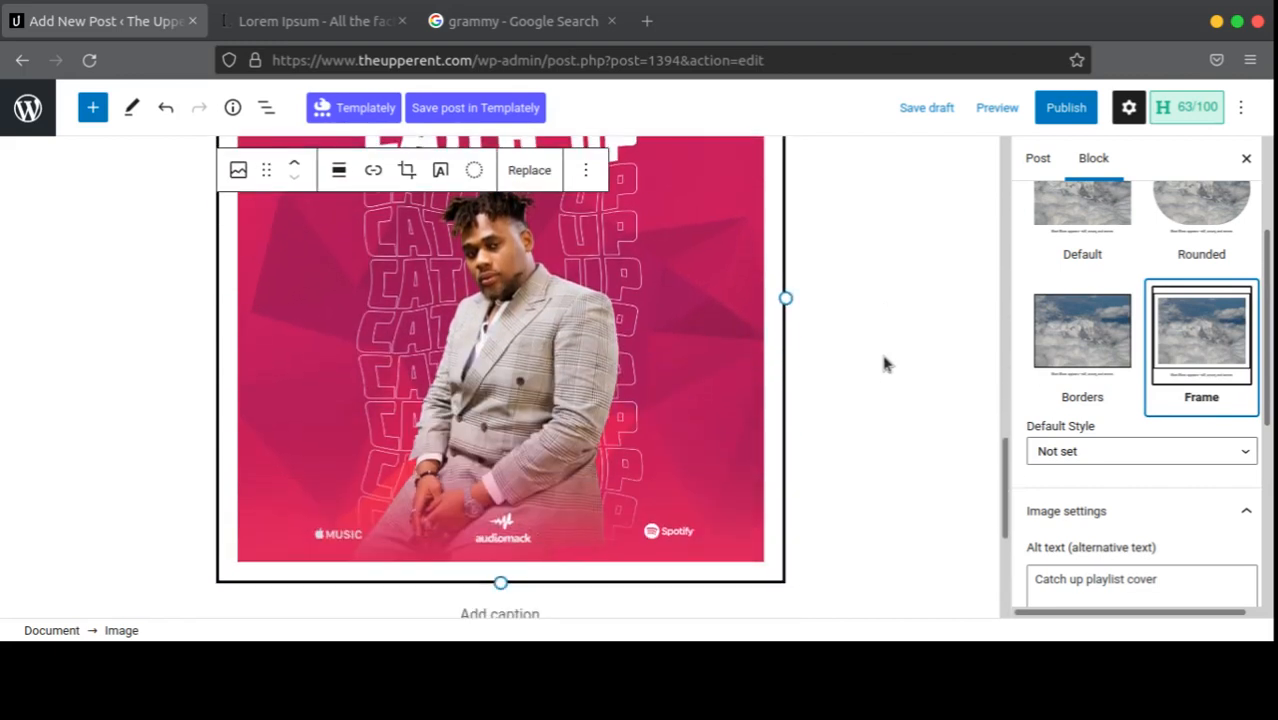
scroll(886, 365, up, 4)
scroll(886, 365, down, 3)
drag(1050, 428, 1058, 452)
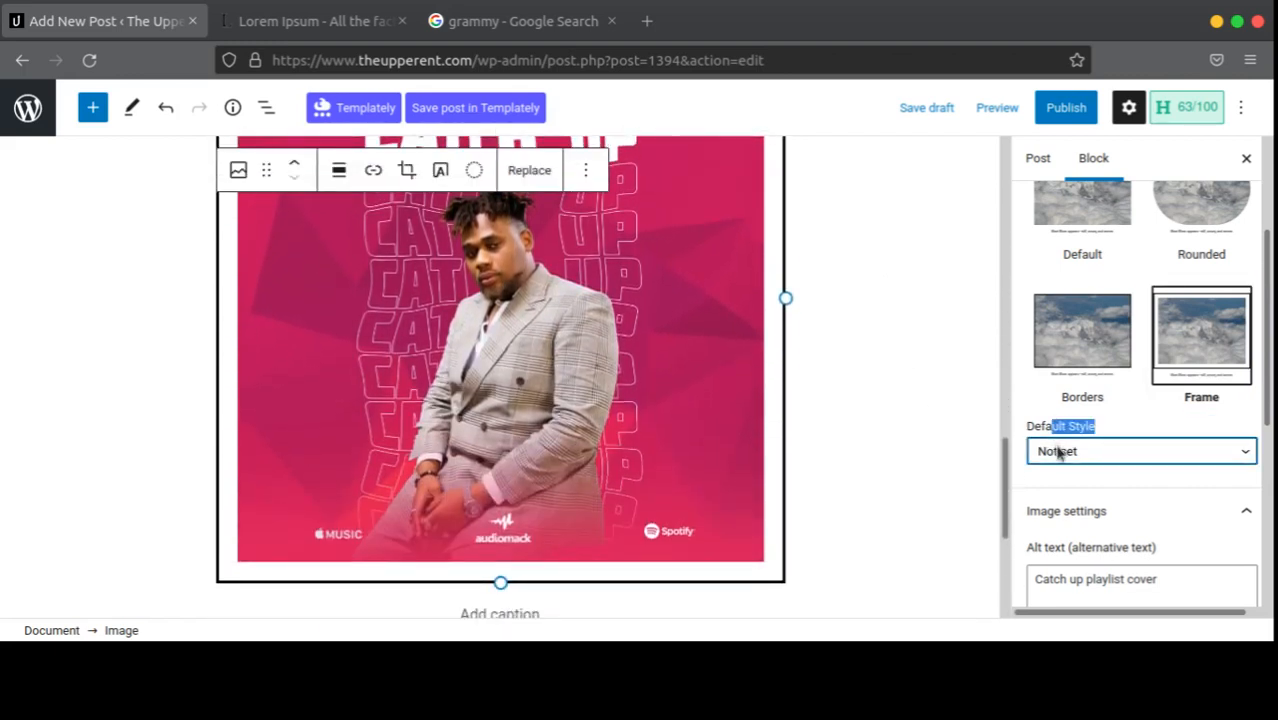
click(1025, 493)
click(1094, 205)
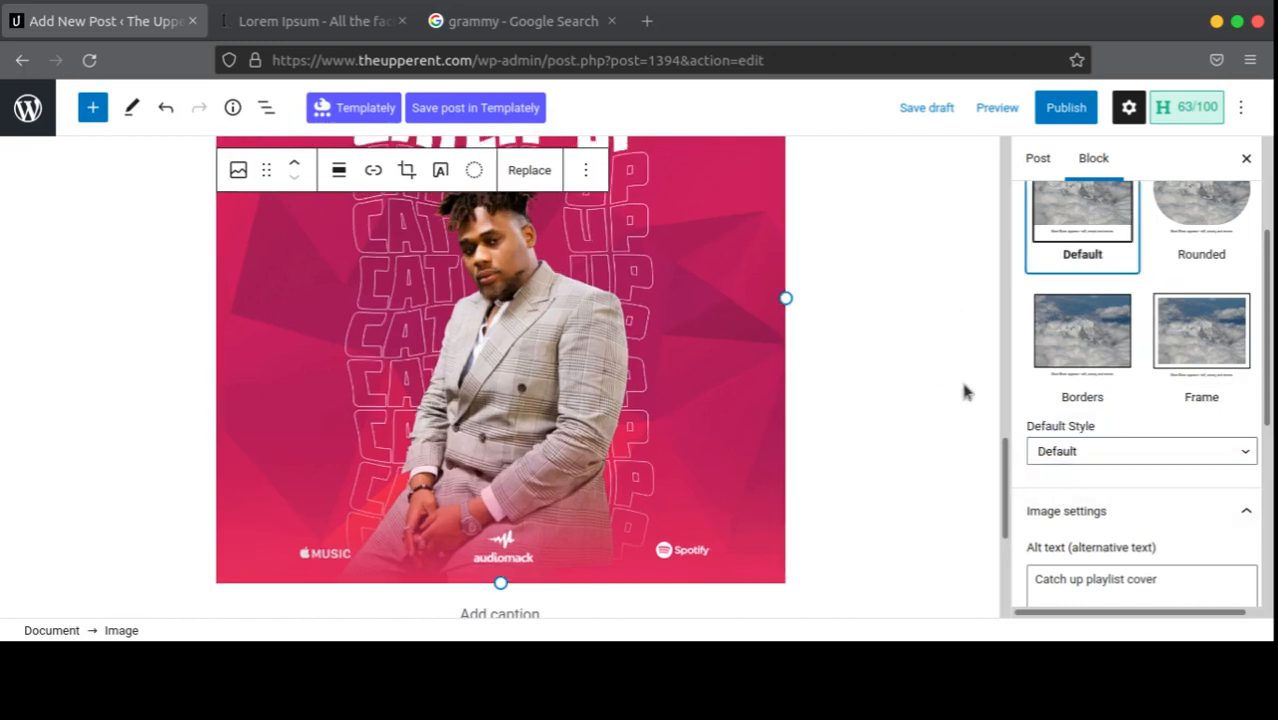
scroll(930, 392, down, 3)
scroll(1060, 440, down, 2)
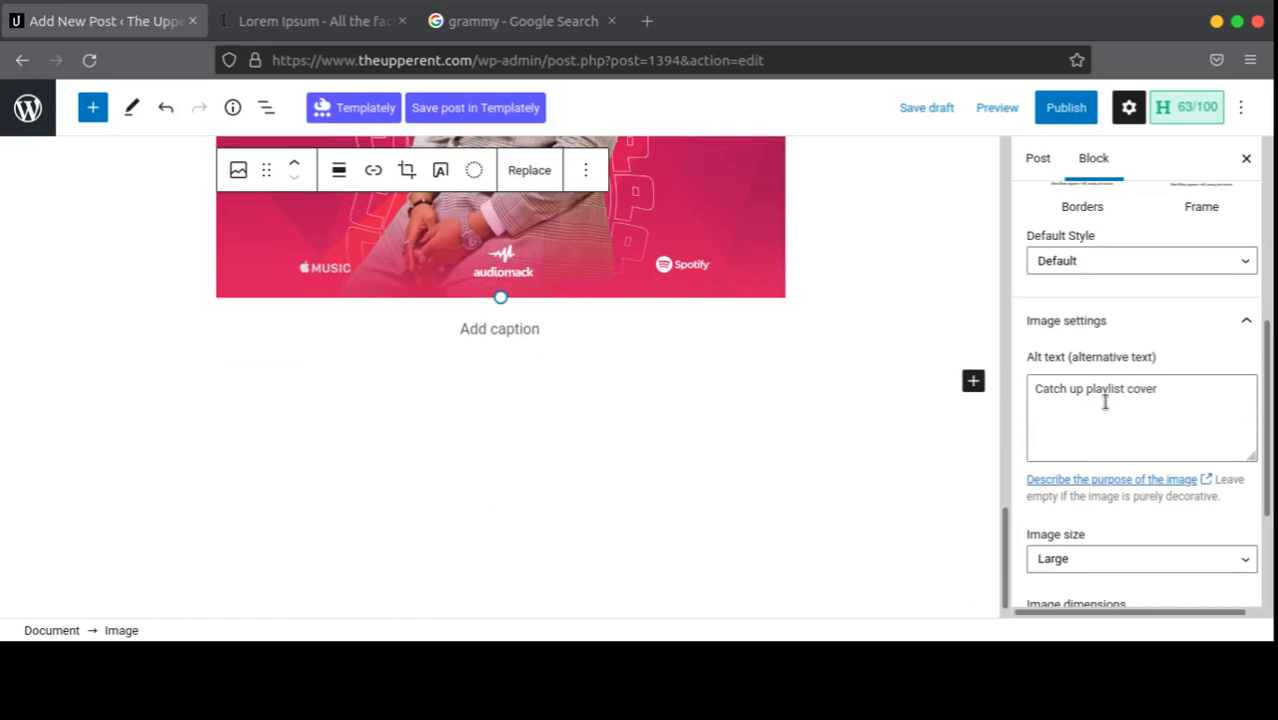
Step: Reopen the image settings to show the alt text and size options
click(1105, 402)
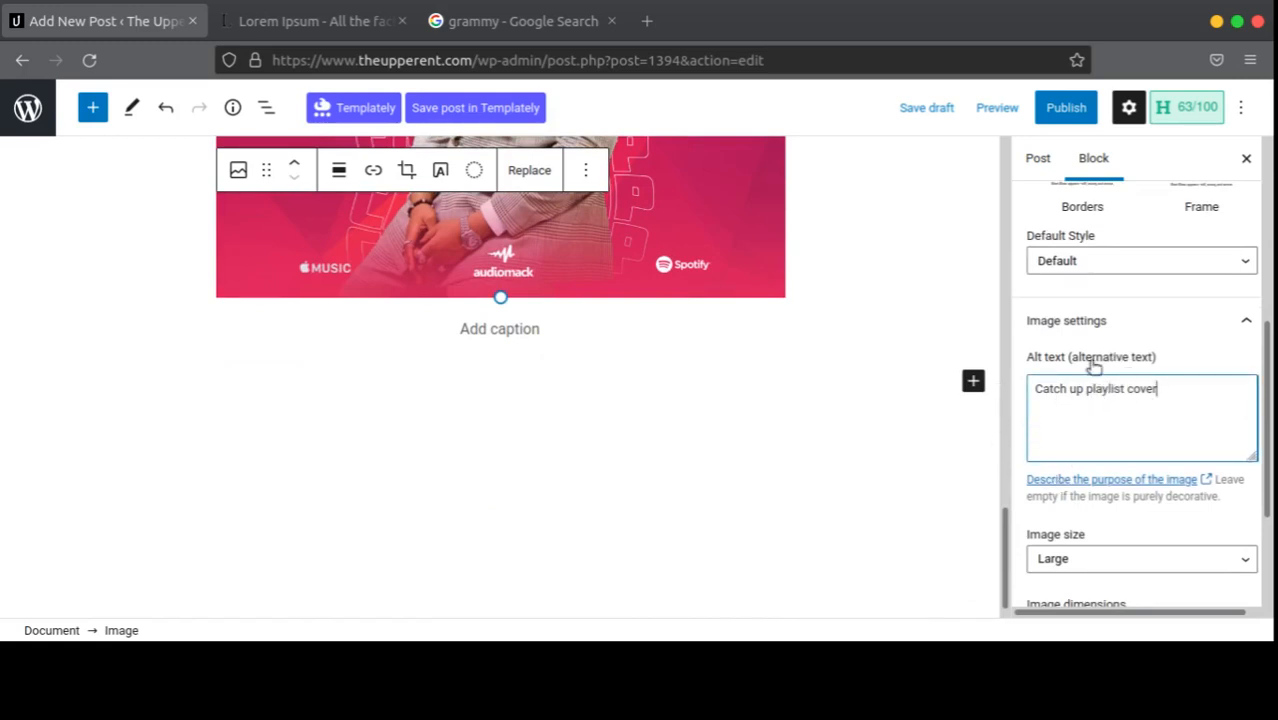
click(1091, 326)
click(1097, 538)
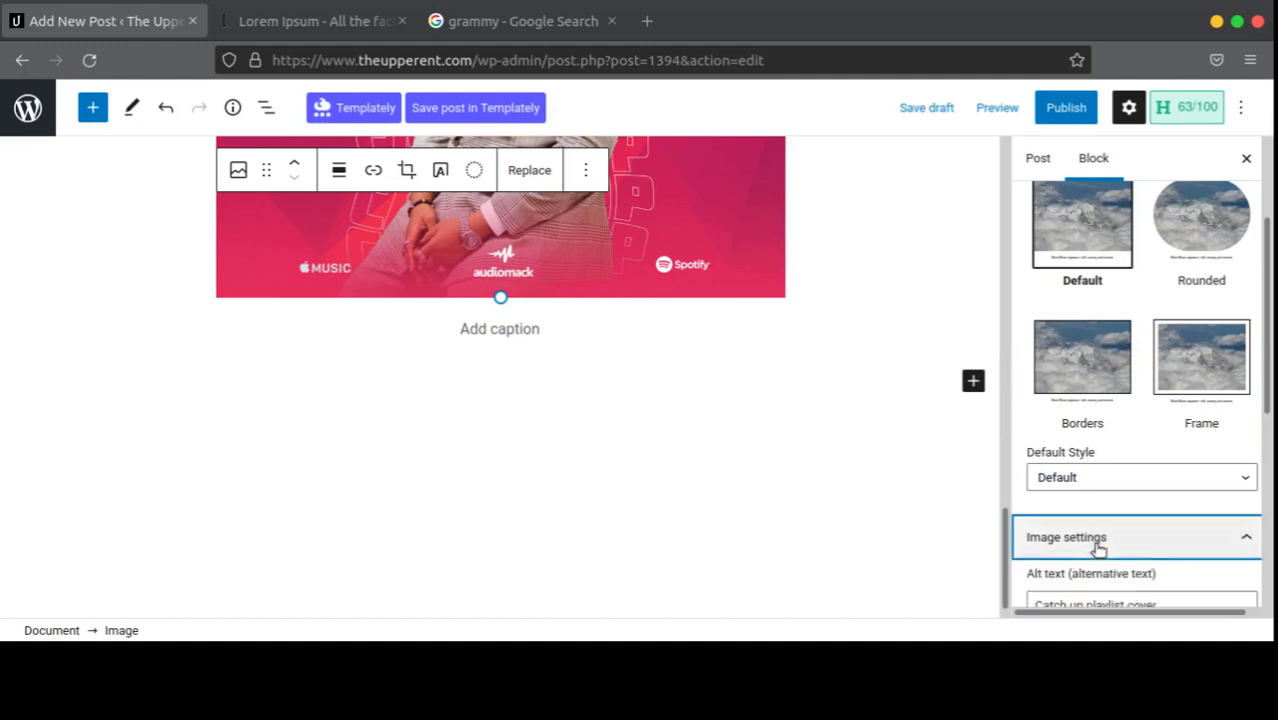
scroll(1110, 500, down, 5)
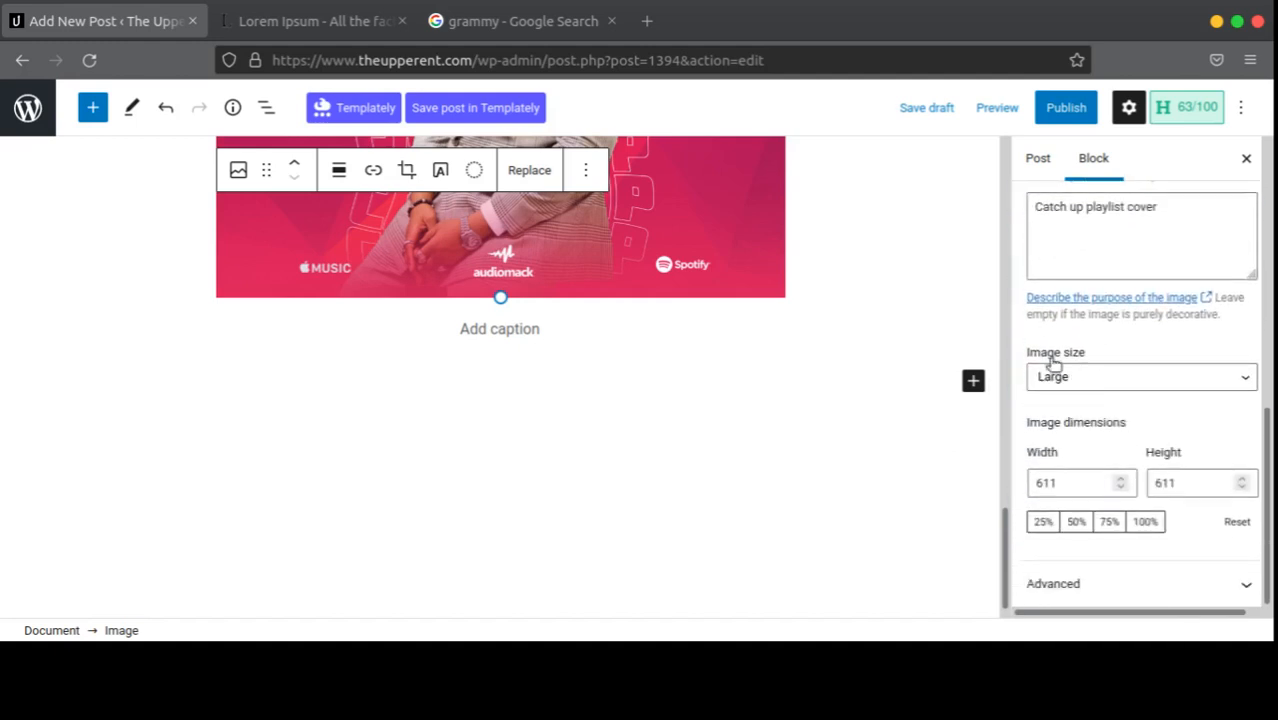
Step: Try Medium, Thumbnail and Full Size, then set the image to Large (1024 × 1024)
click(1090, 382)
click(1072, 420)
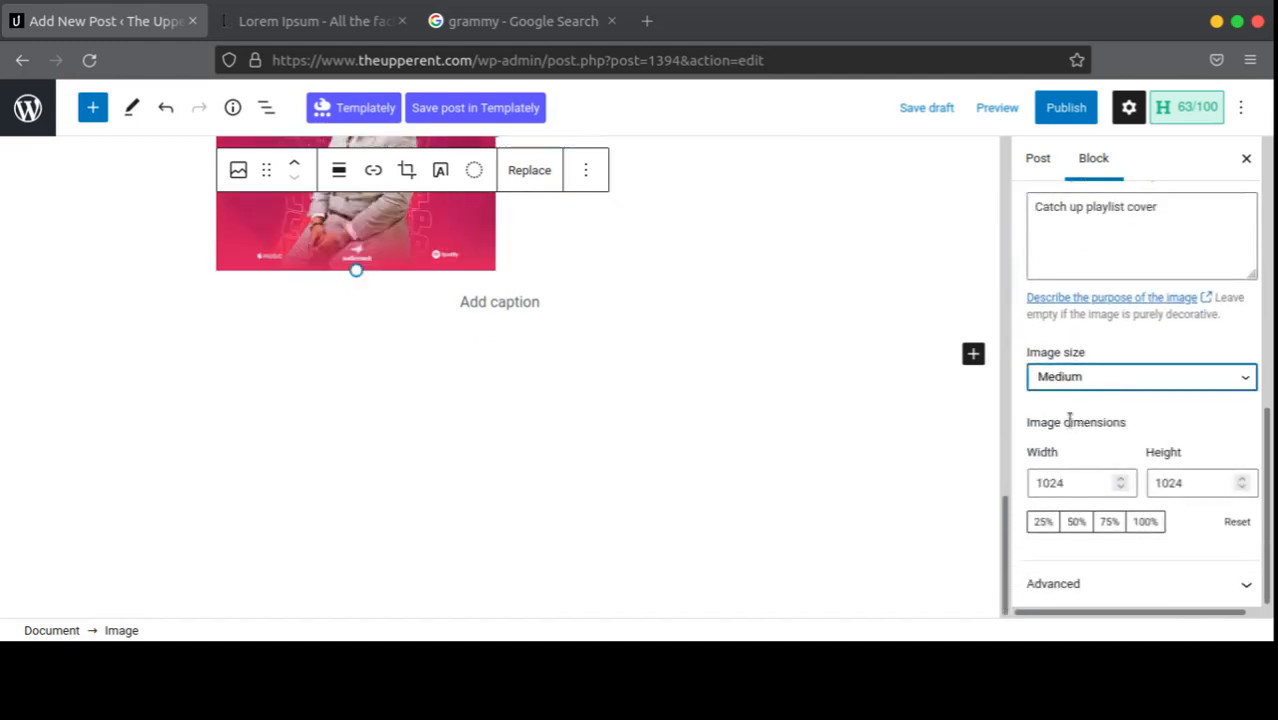
scroll(556, 408, up, 3)
scroll(650, 394, down, 2)
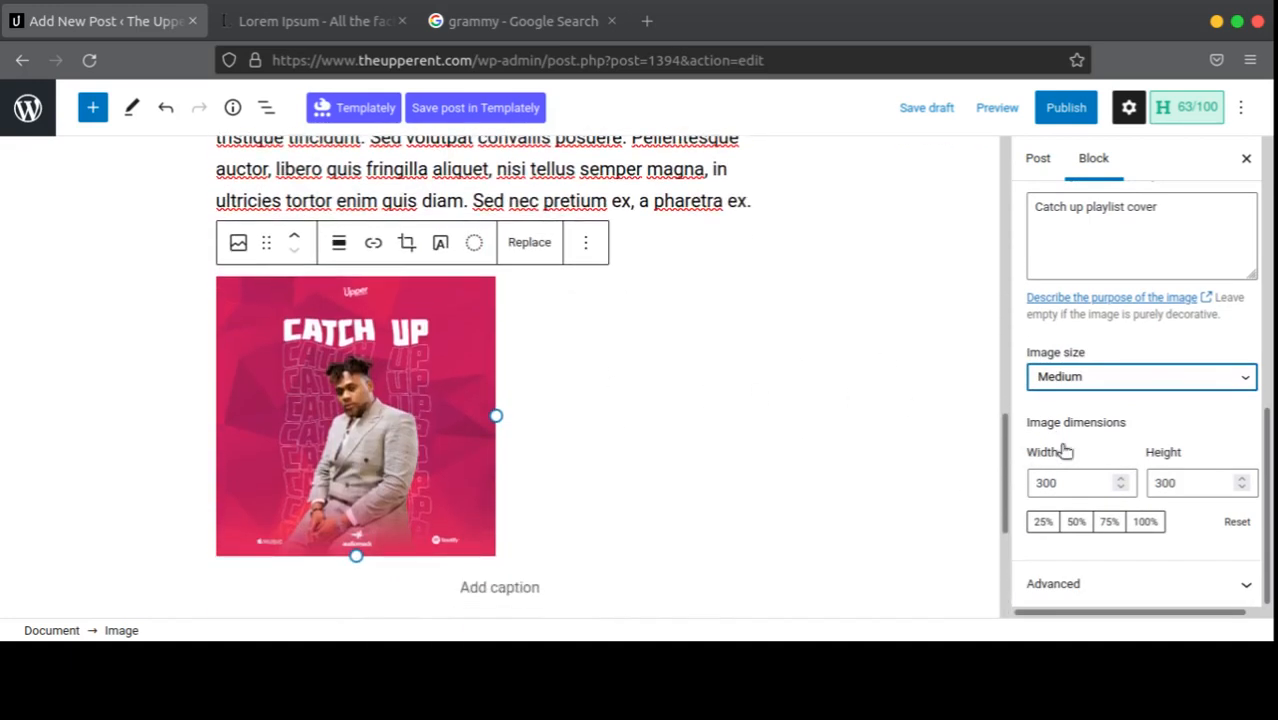
click(1095, 385)
click(1088, 410)
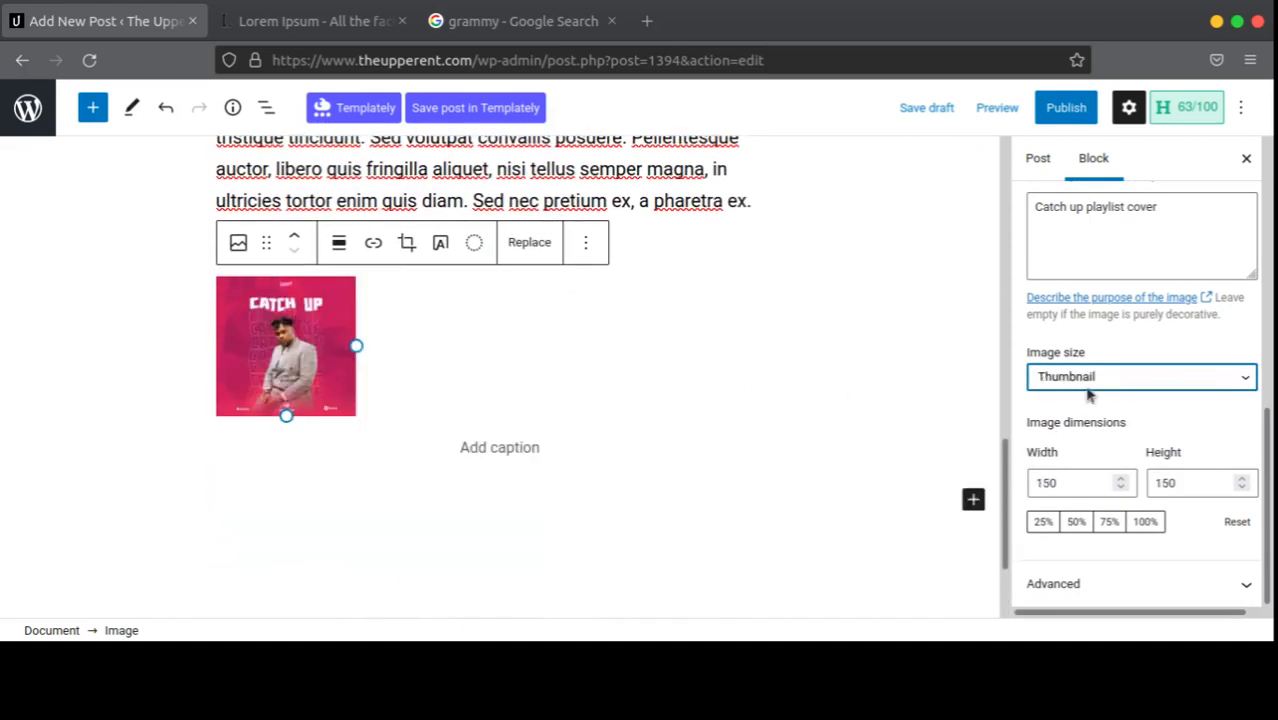
click(1068, 457)
click(1080, 444)
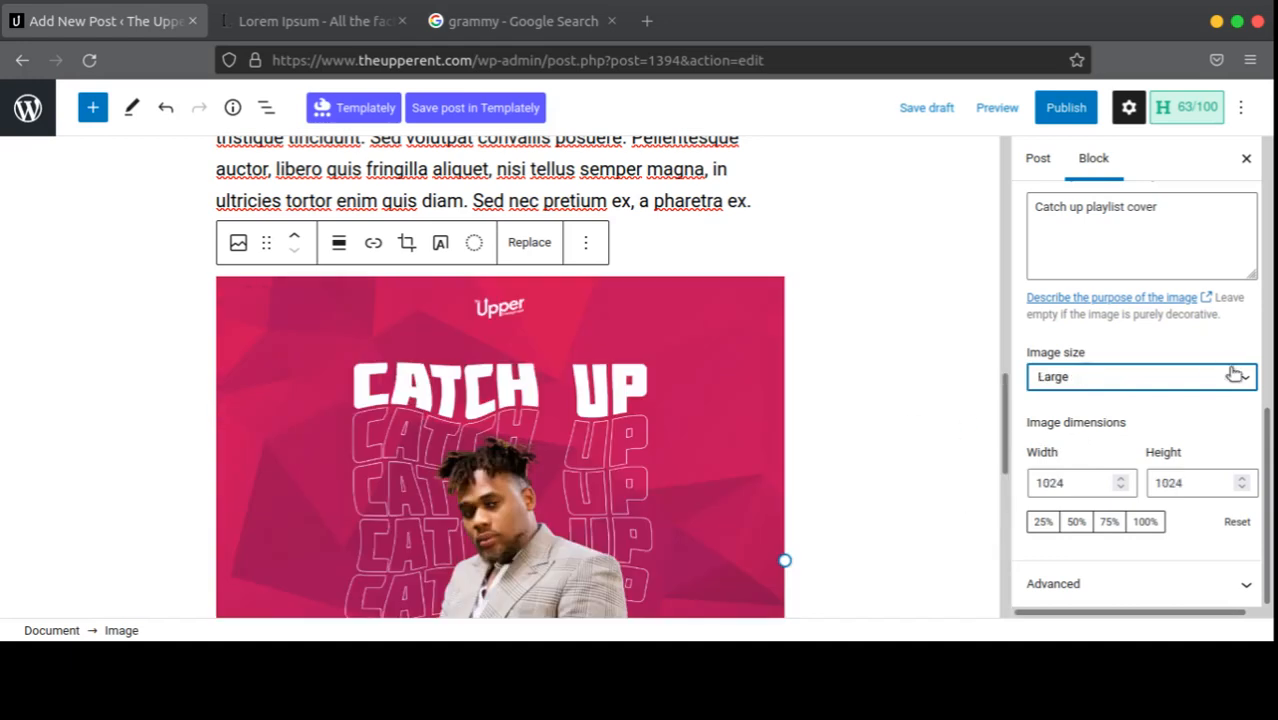
Step: Try 50%, 25% and 100% scaling, and switch the size to Medium and back to Large
scroll(935, 380, up, 2)
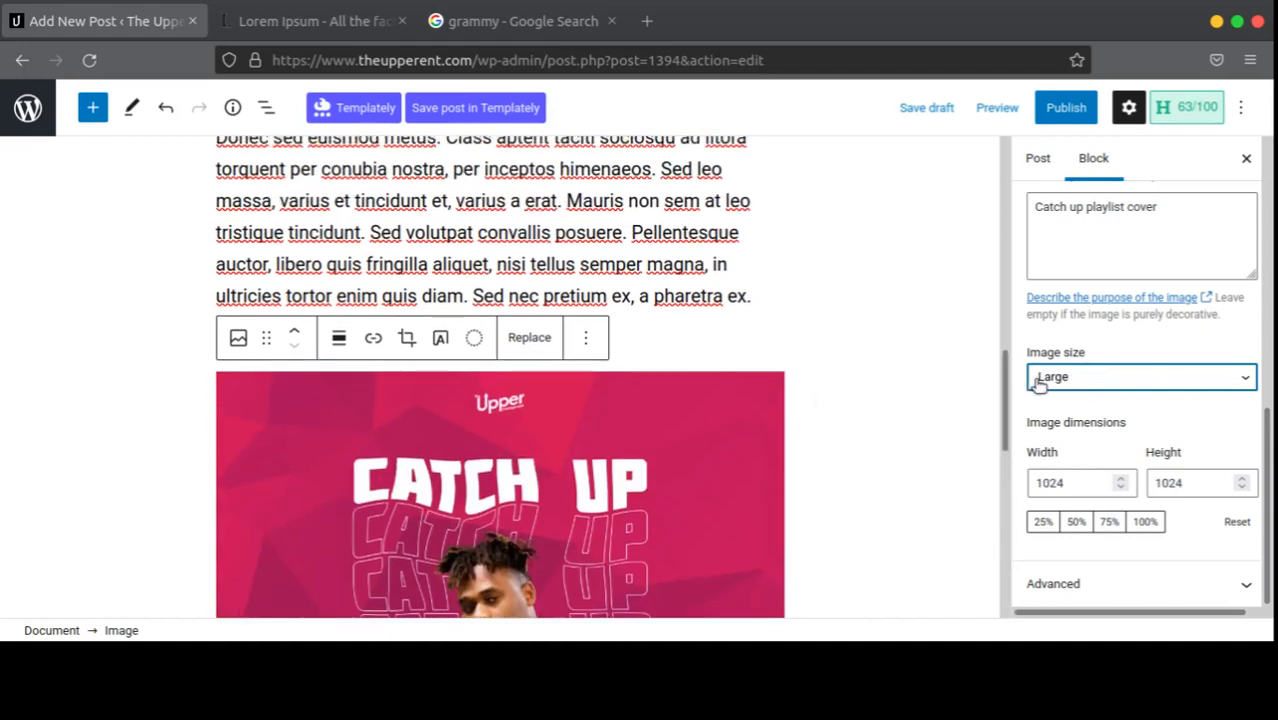
click(1075, 521)
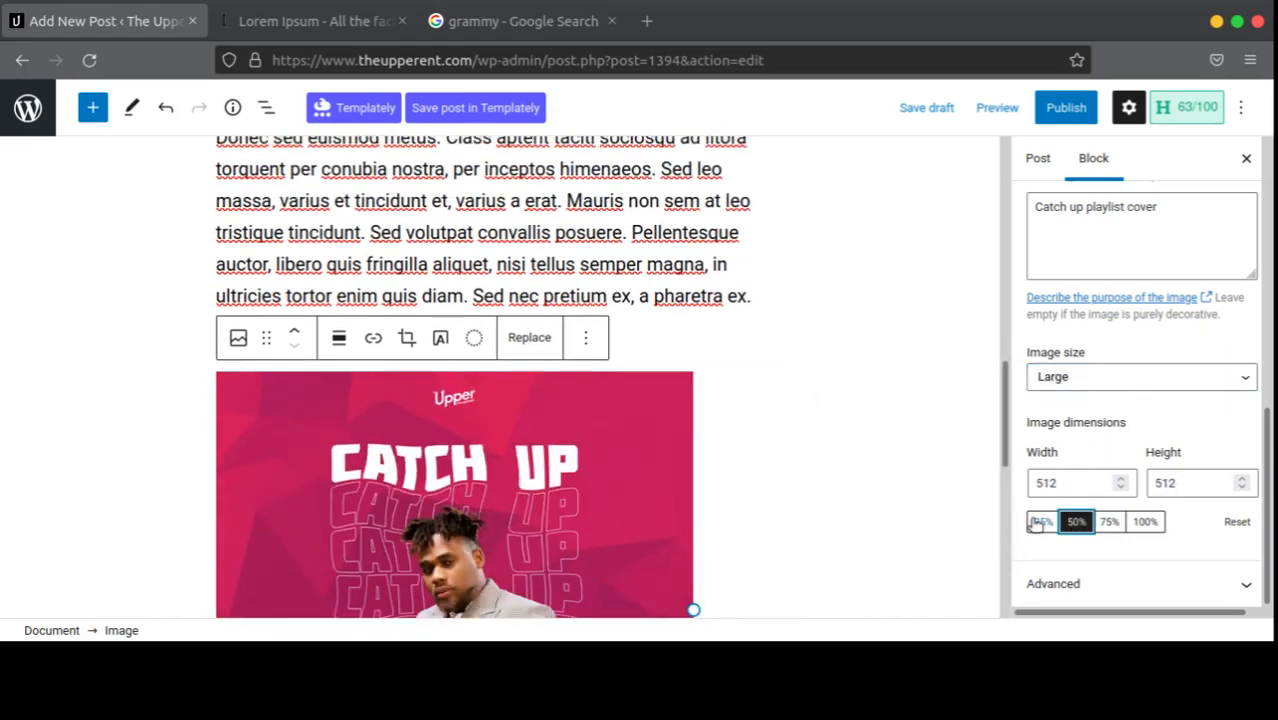
click(1040, 523)
click(1140, 522)
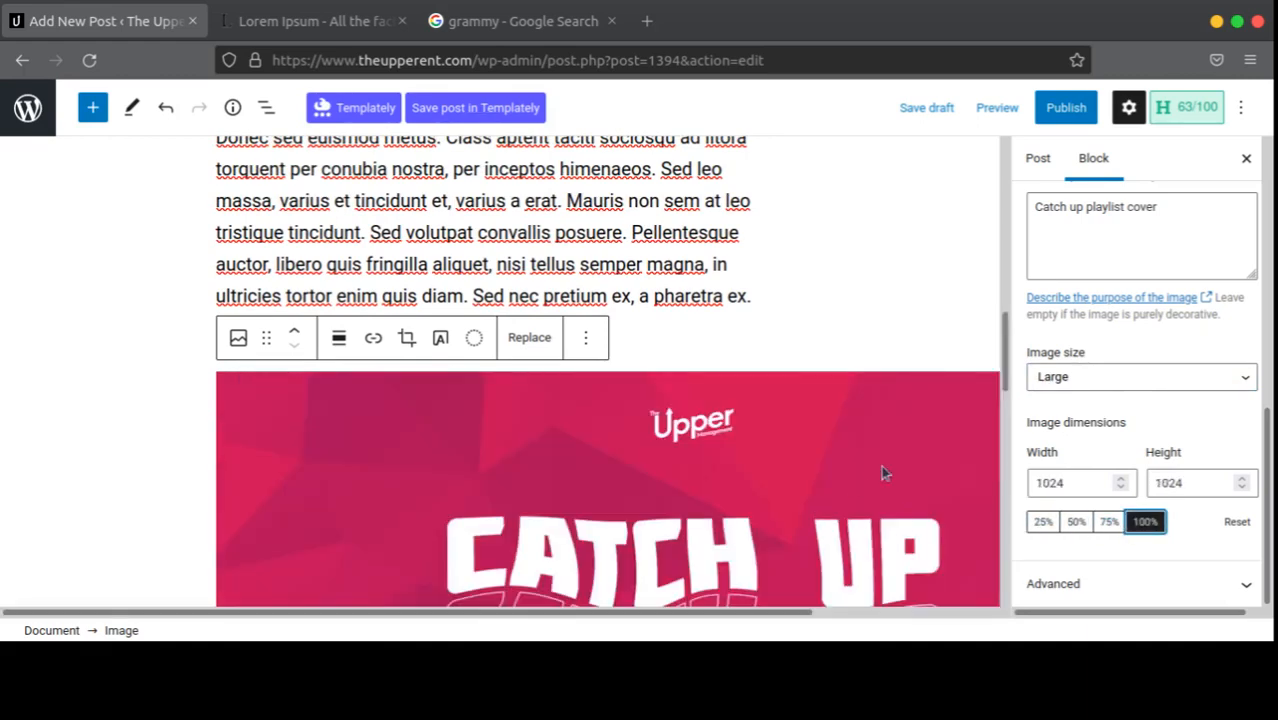
scroll(675, 359, down, 4)
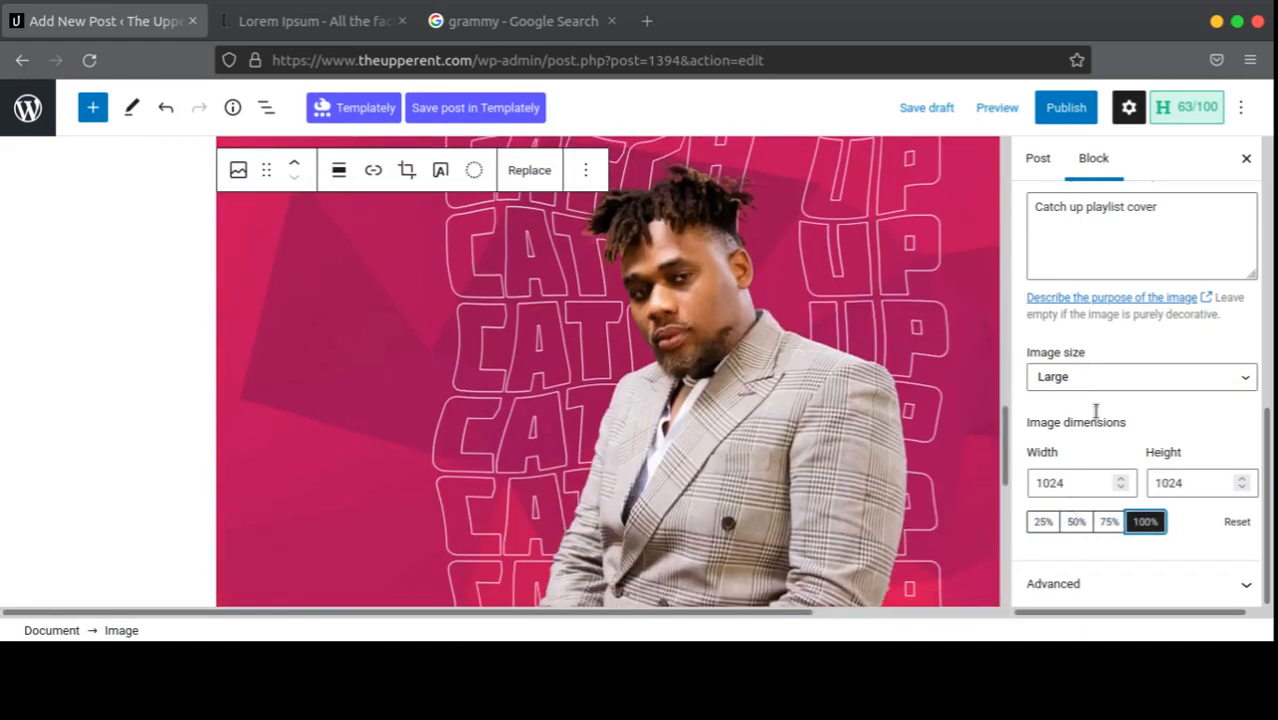
click(1100, 378)
click(1073, 424)
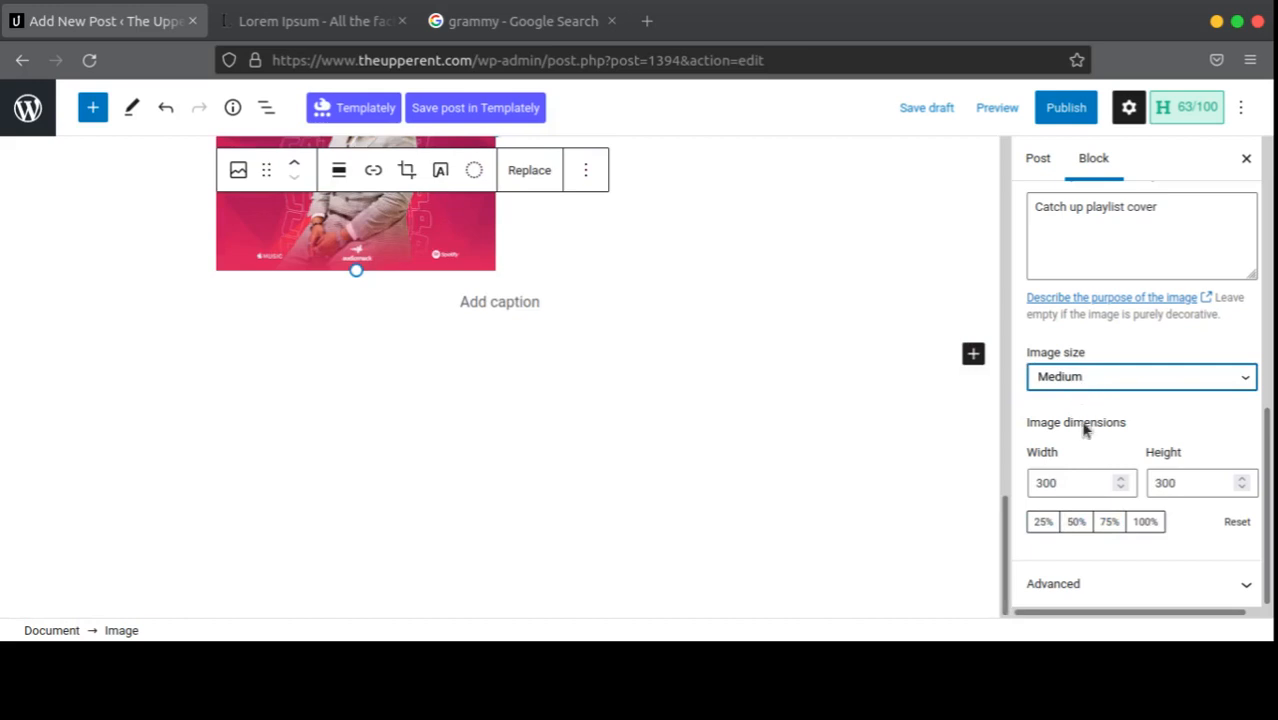
click(1084, 376)
click(1076, 430)
Step: Scale the Large image to 50% (512 × 512) and briefly check the Advanced settings
scroll(841, 445, down, 3)
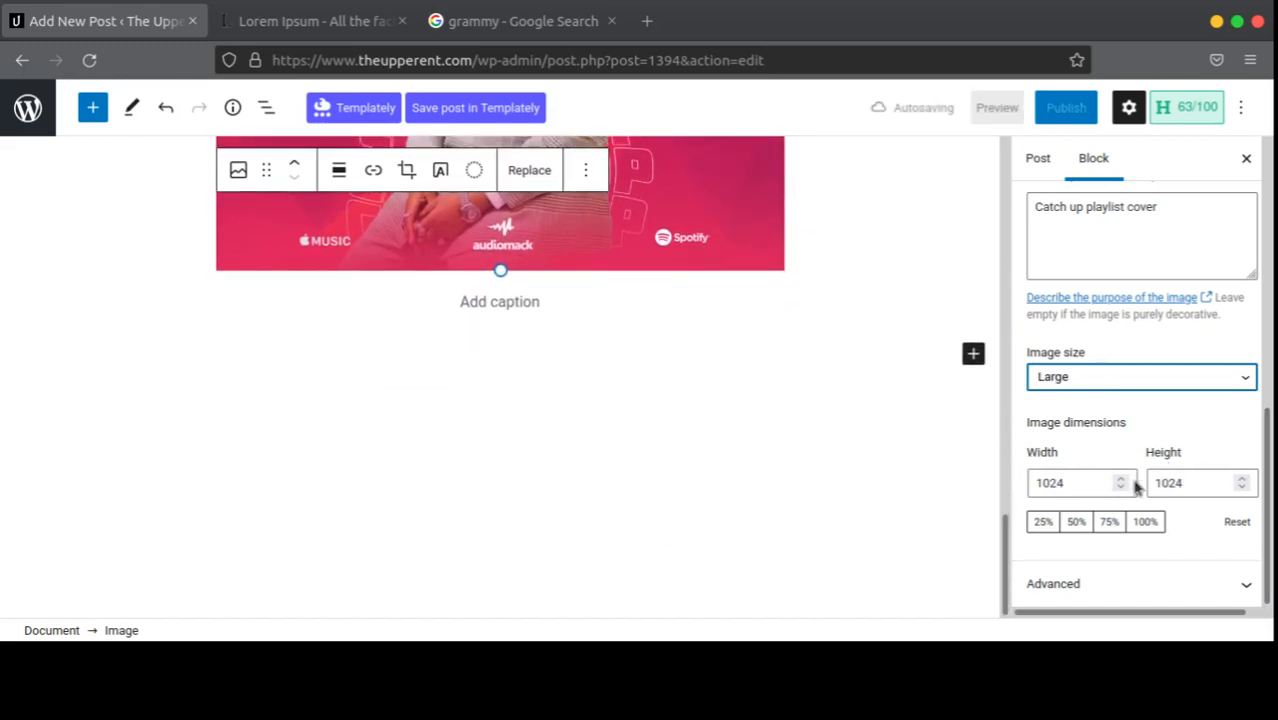
click(1076, 522)
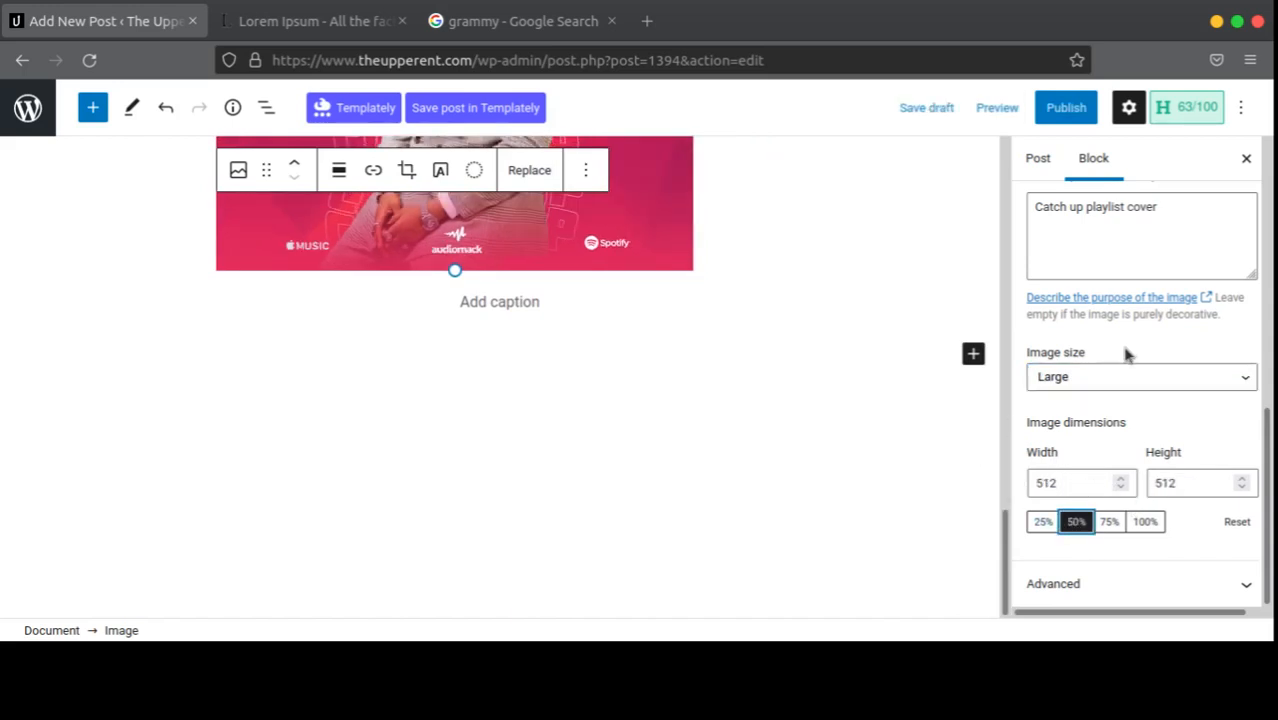
scroll(552, 314, up, 3)
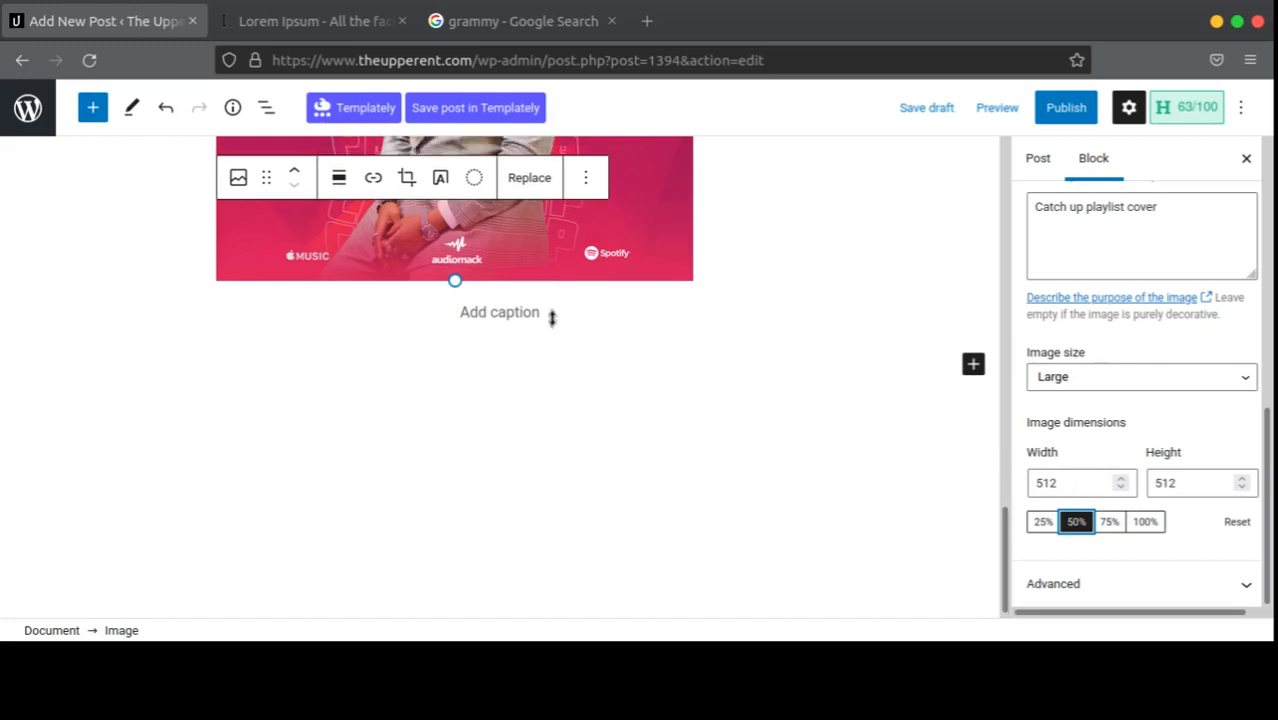
scroll(642, 314, down, 3)
click(1162, 578)
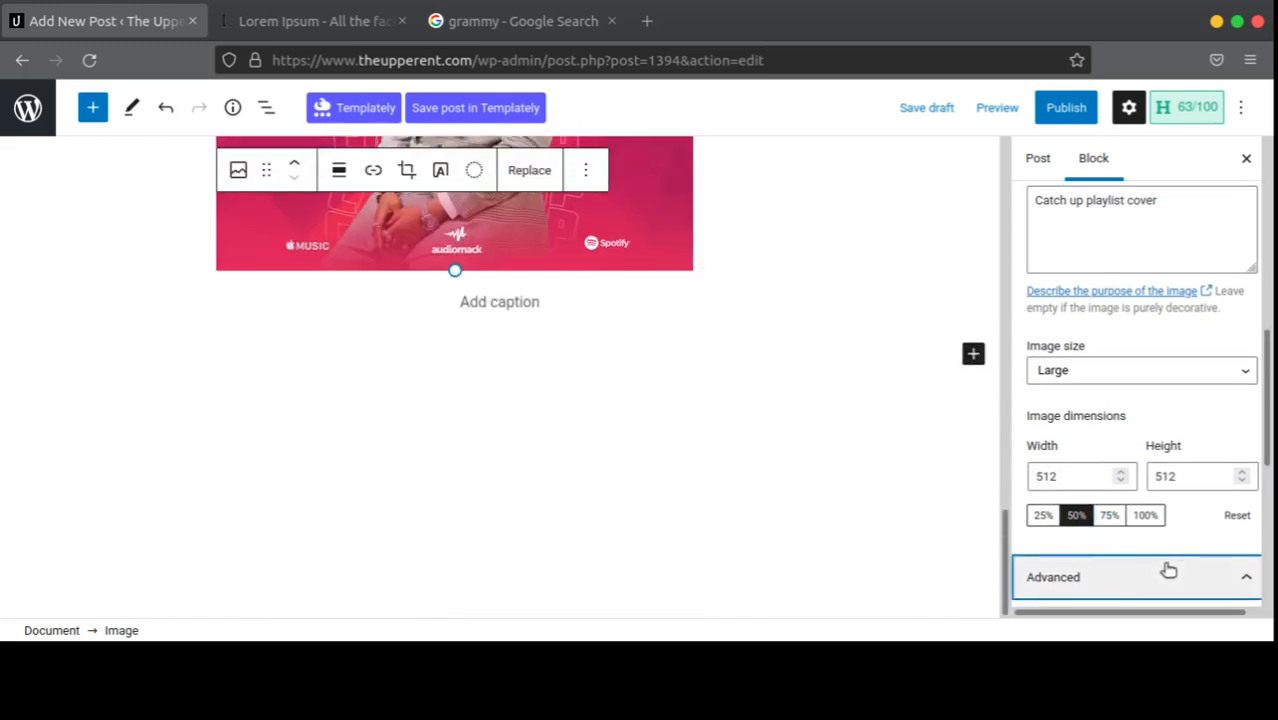
scroll(1102, 374, up, 2)
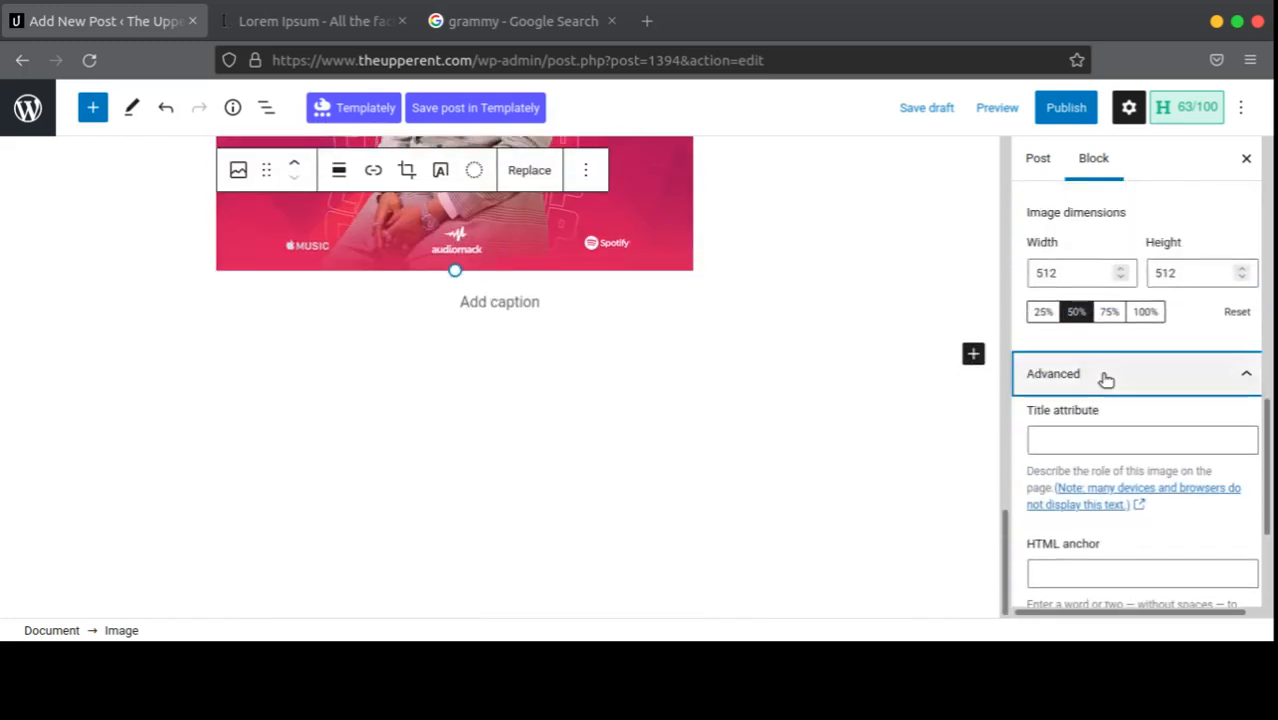
scroll(1102, 374, down, 1)
scroll(1102, 374, up, 1)
click(1101, 374)
scroll(620, 303, up, 6)
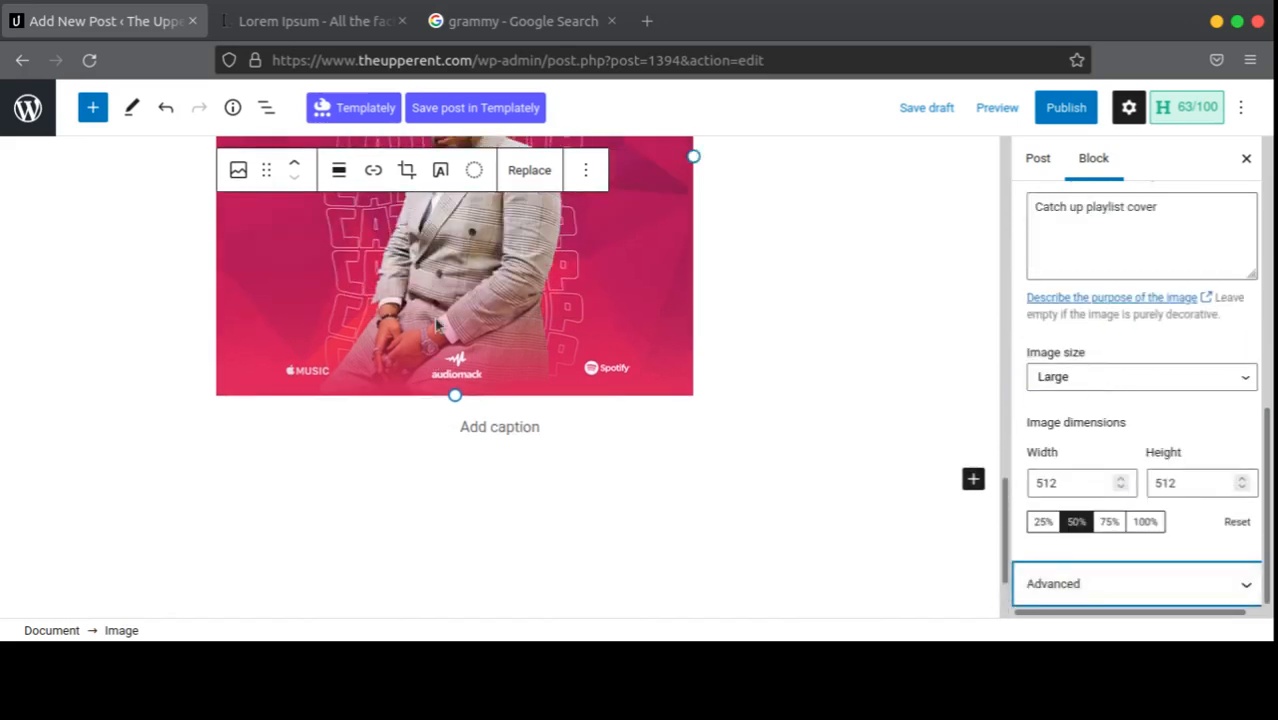
scroll(620, 303, up, 3)
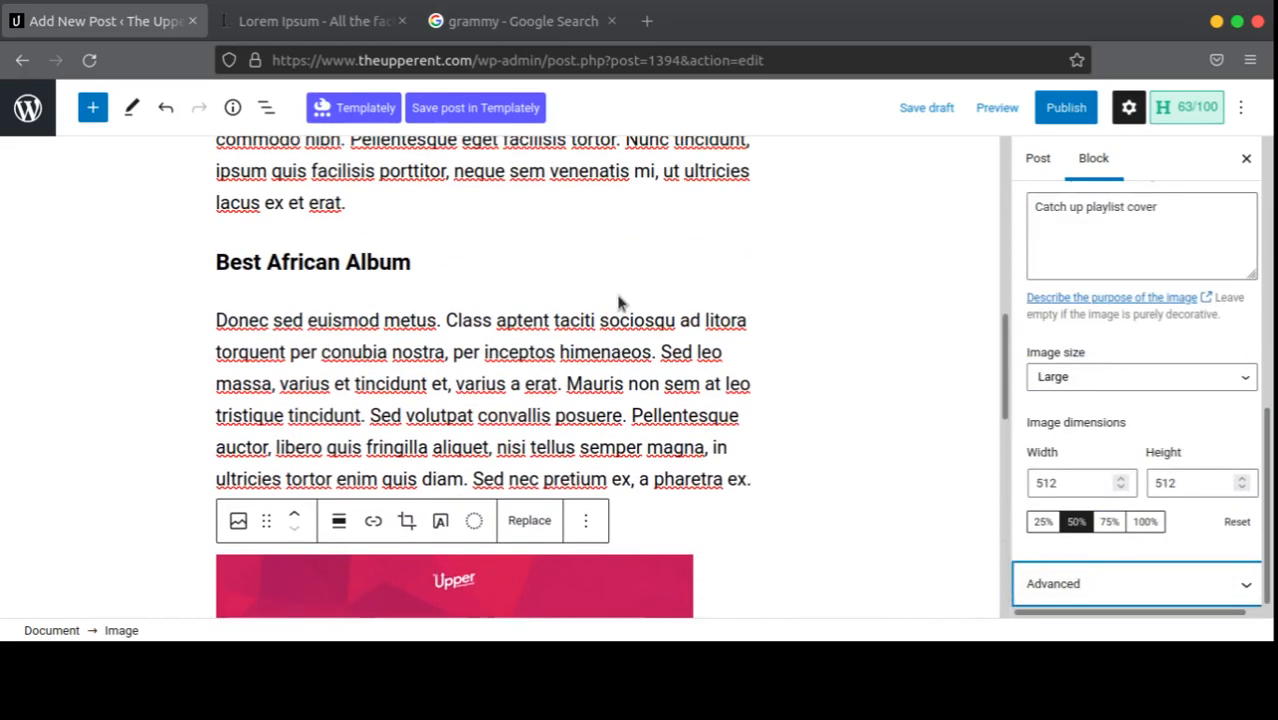
scroll(618, 296, up, 5)
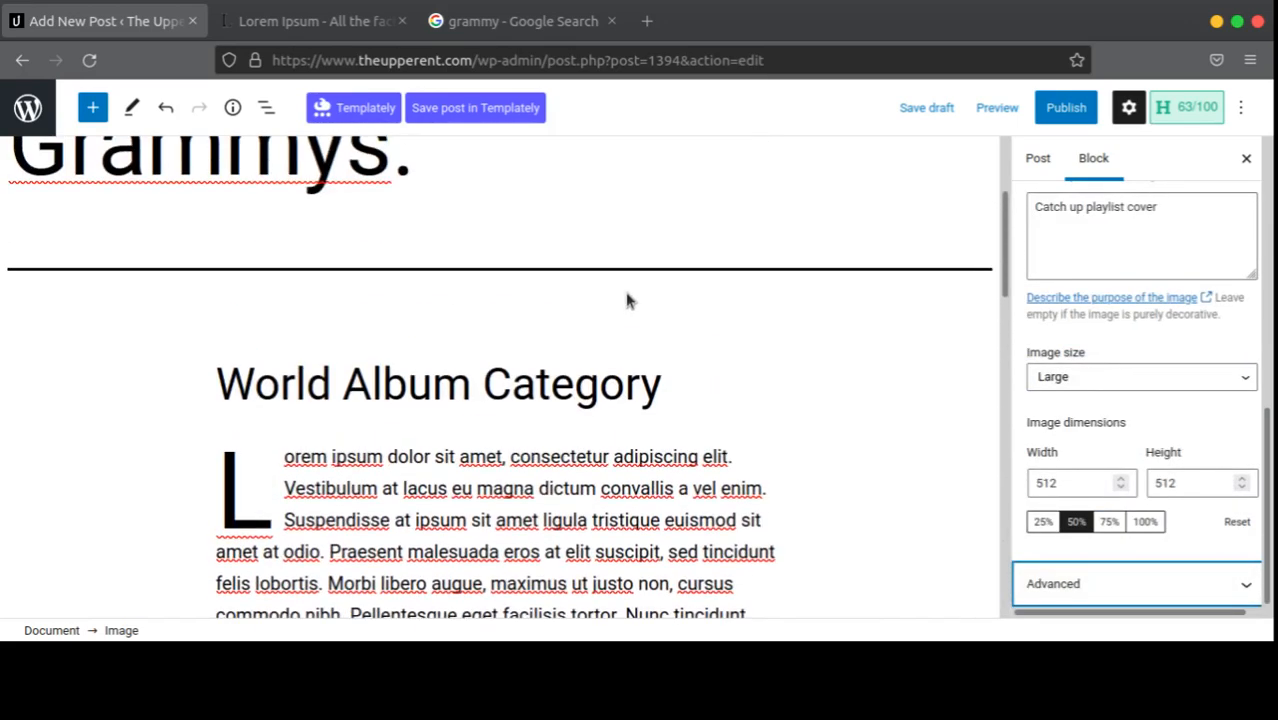
scroll(627, 298, down, 16)
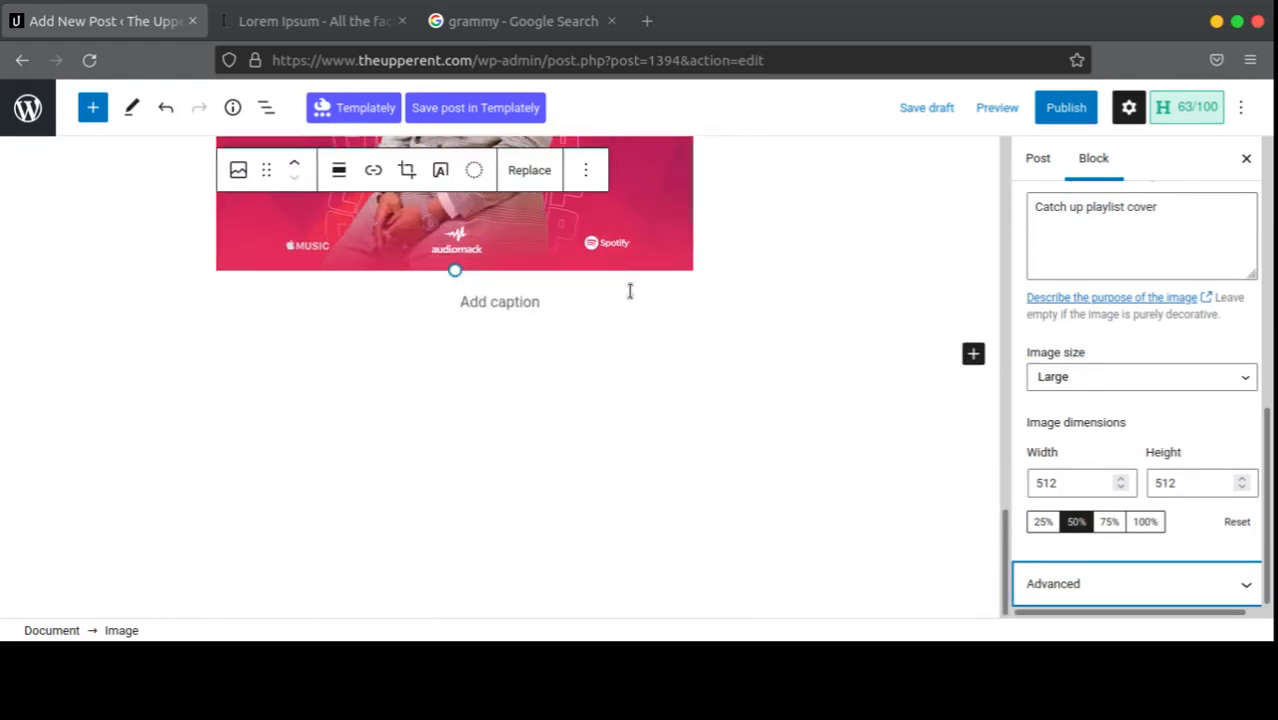
Step: Insert a List block below the Catch Up image from the full block library
click(972, 354)
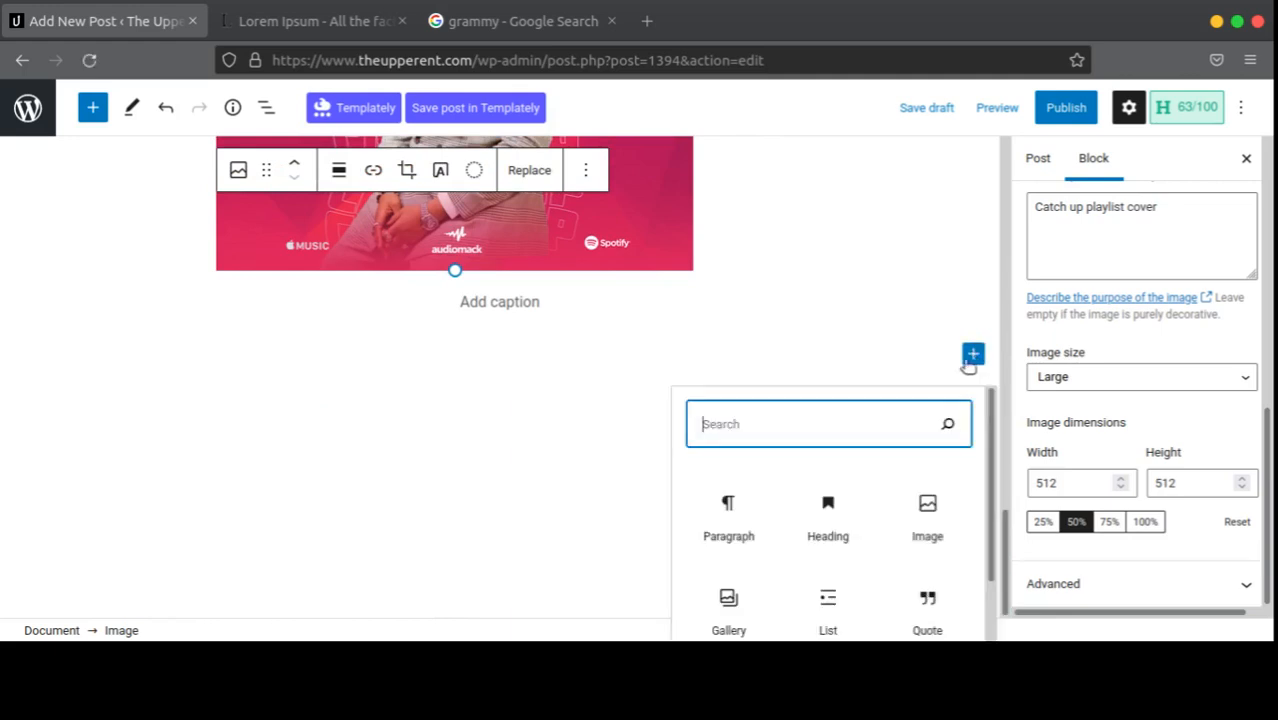
scroll(900, 480, down, 2)
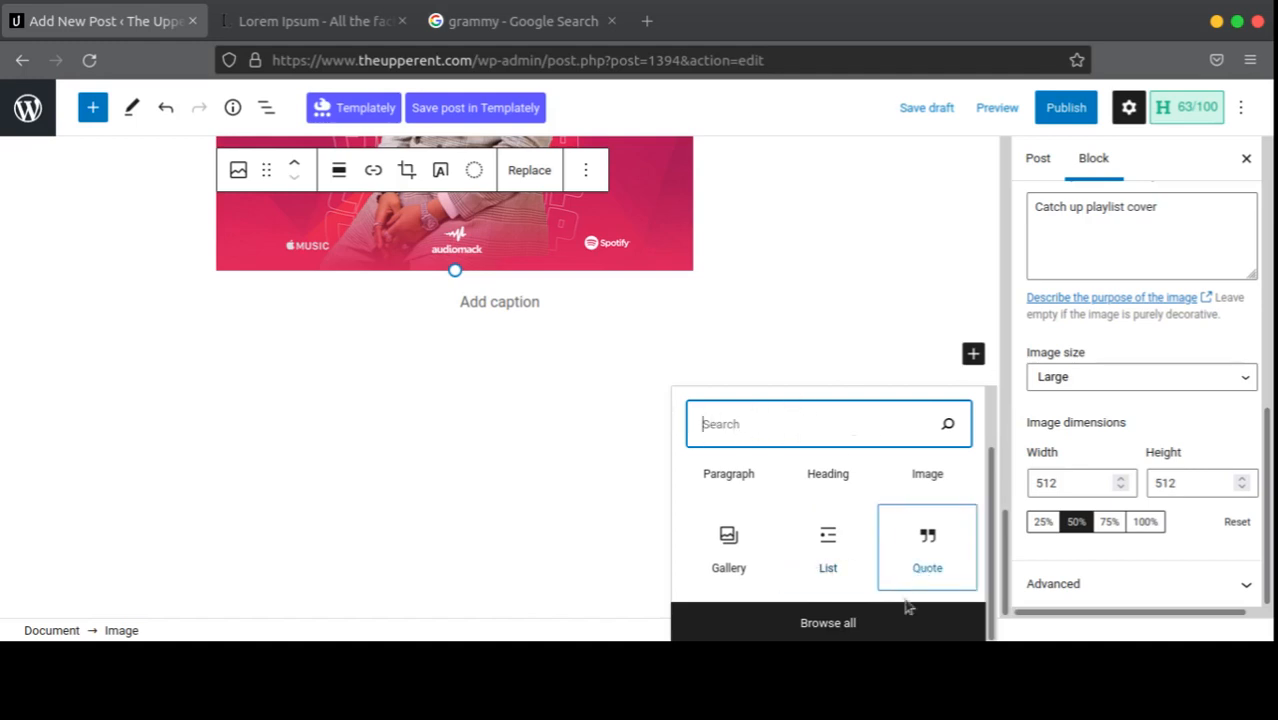
click(848, 624)
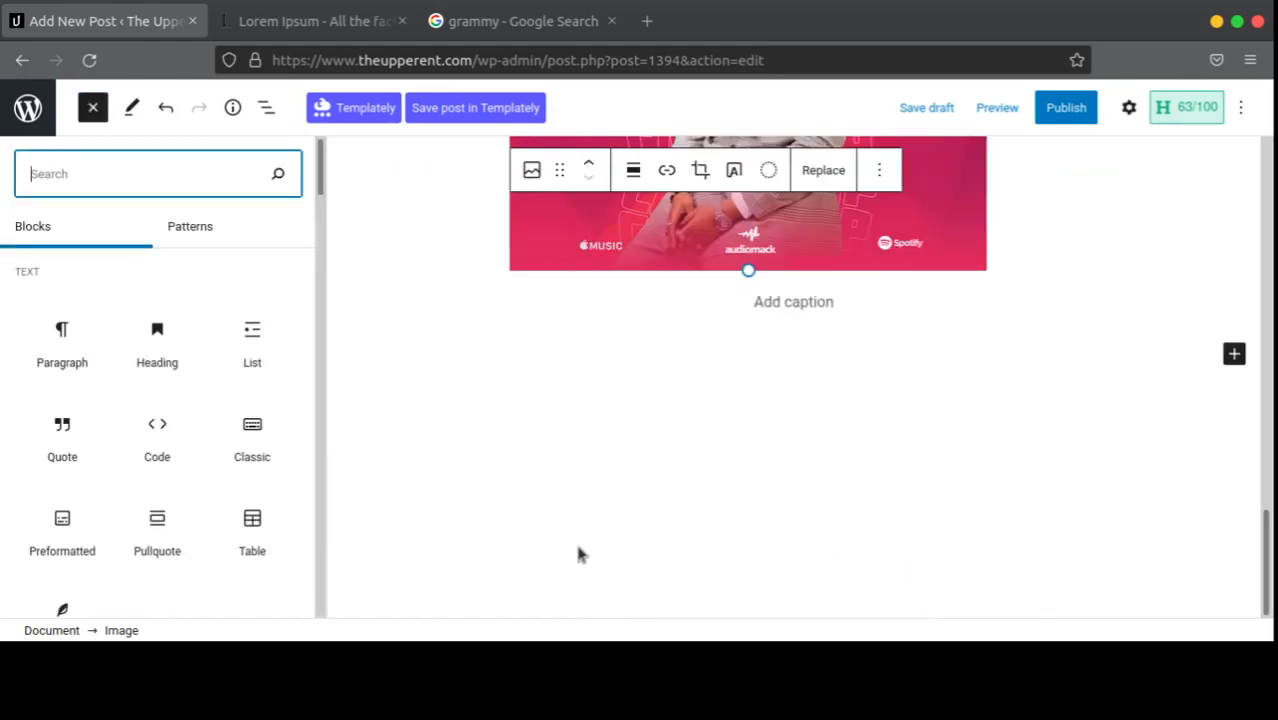
scroll(183, 285, down, 10)
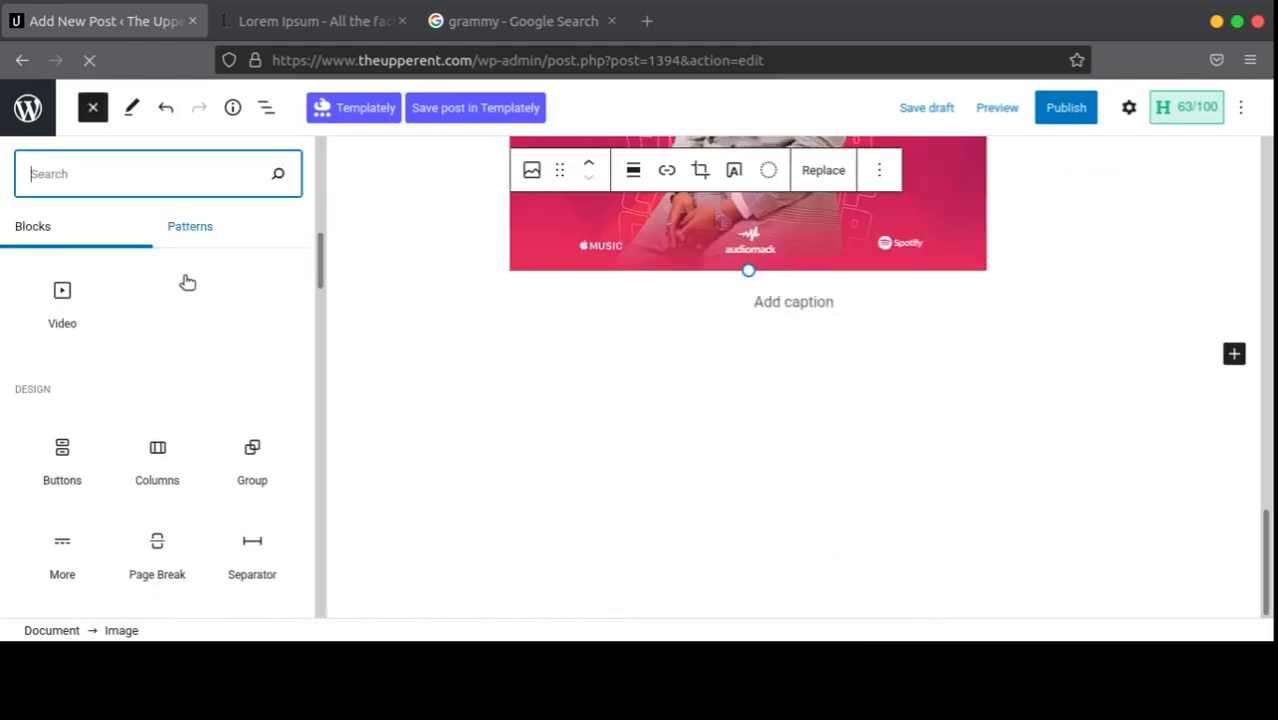
scroll(185, 312, up, 10)
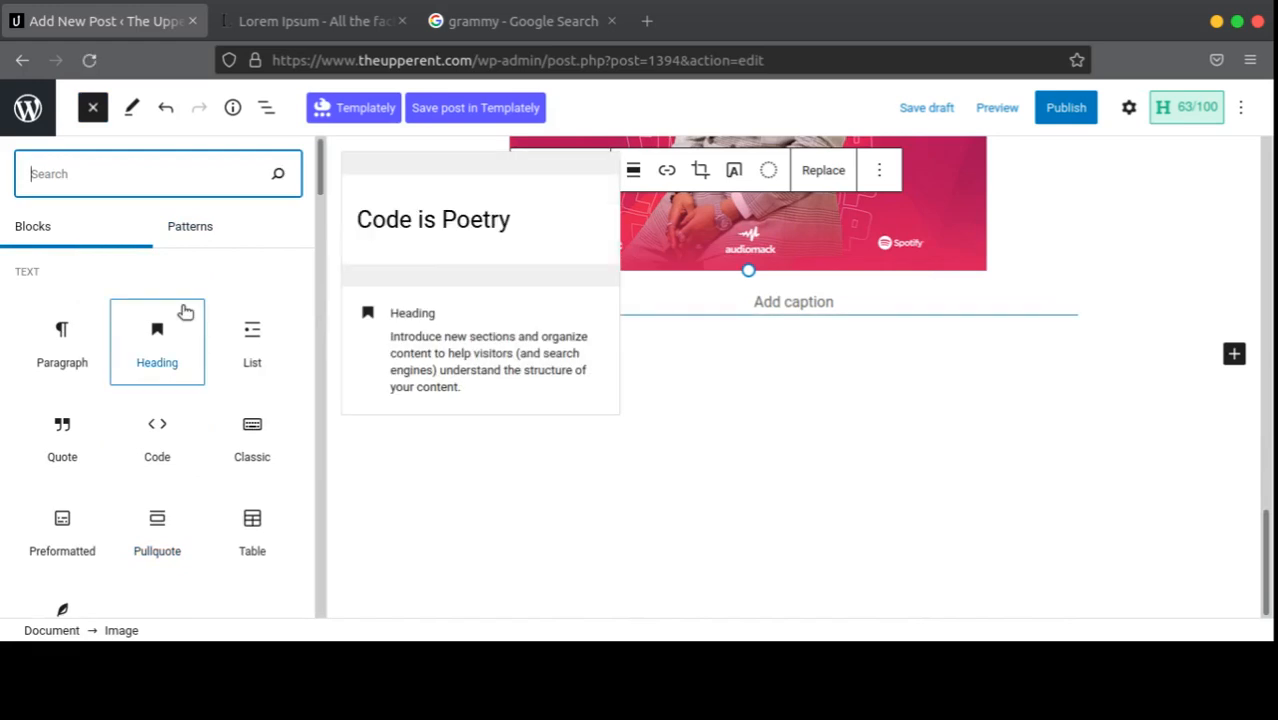
scroll(185, 312, down, 5)
scroll(182, 318, up, 5)
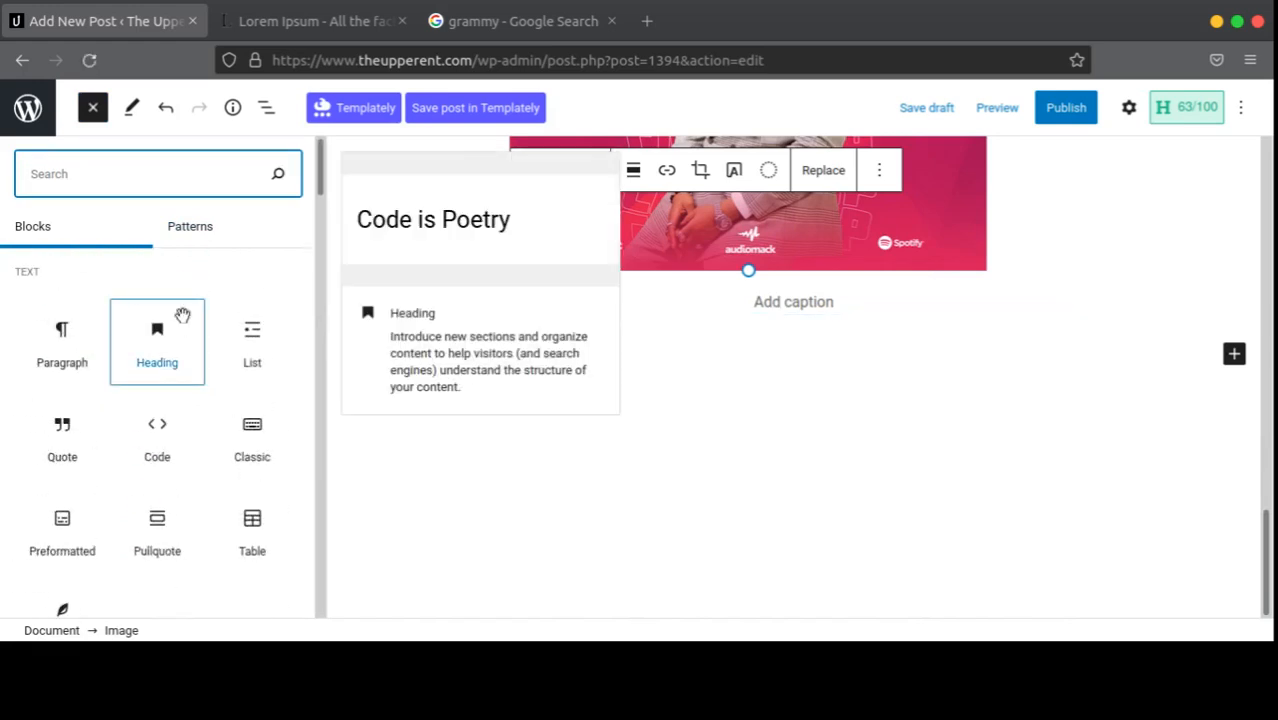
scroll(207, 255, down, 5)
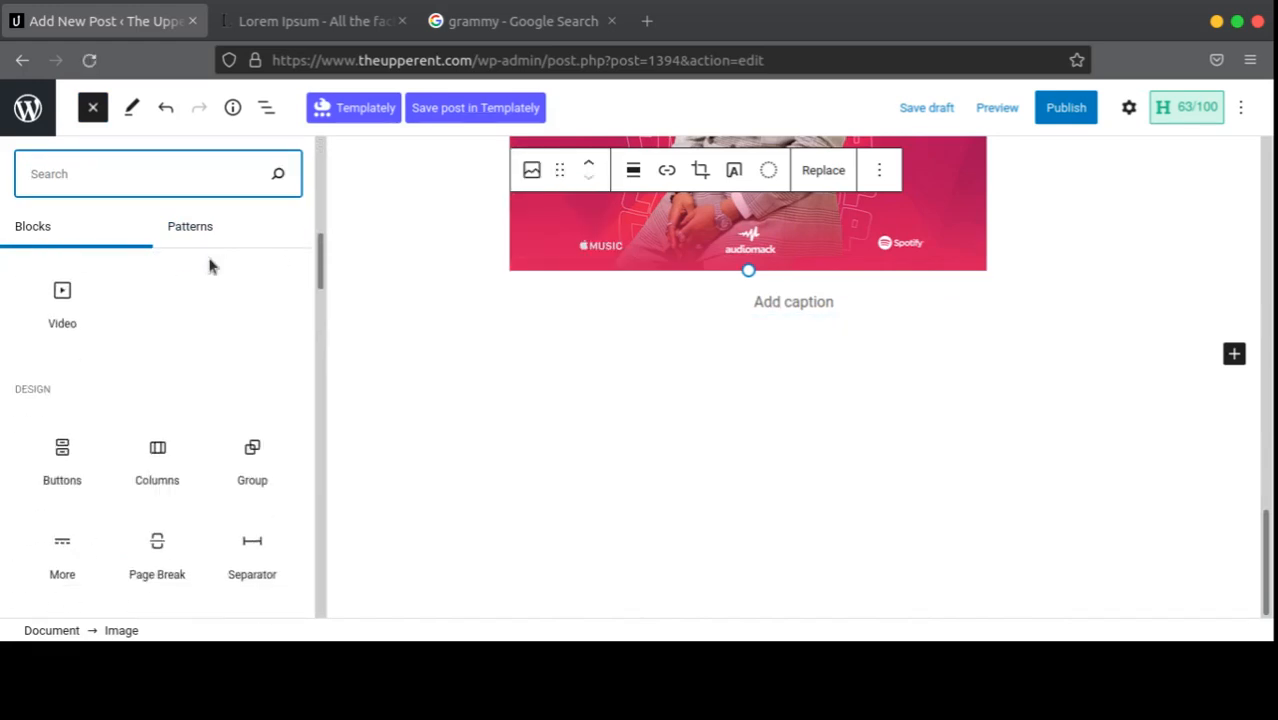
scroll(207, 255, up, 5)
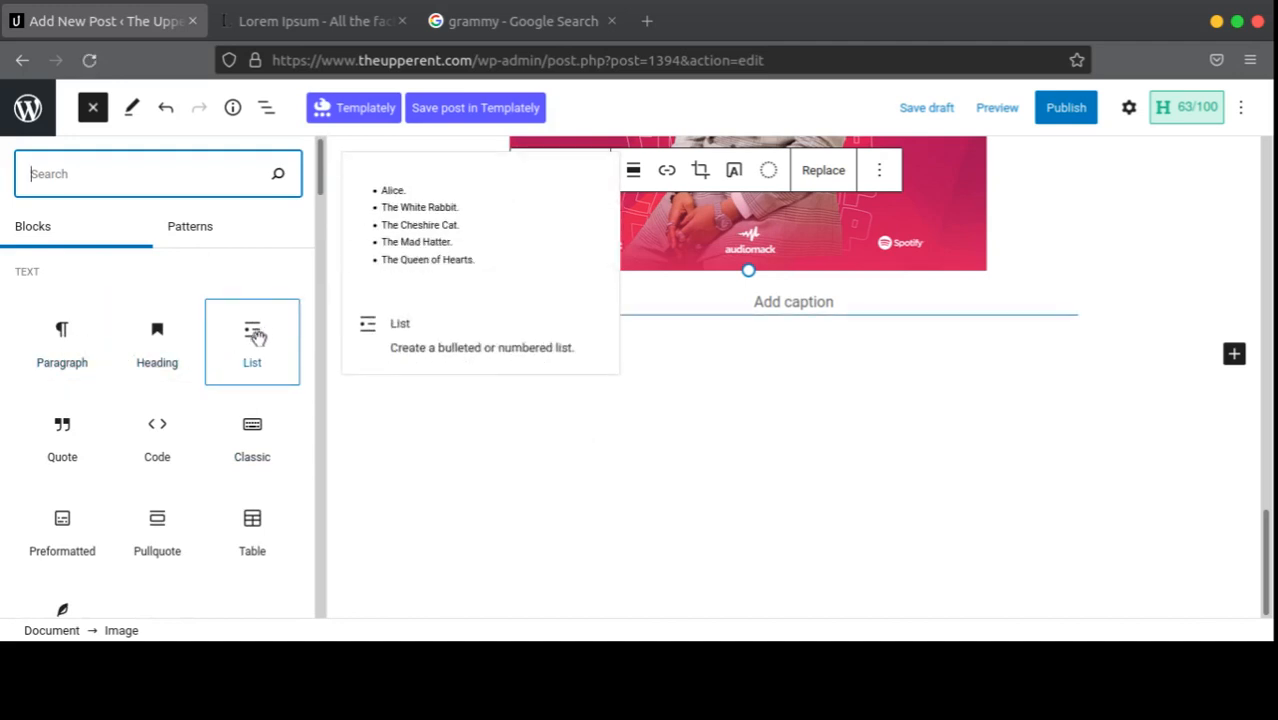
click(255, 338)
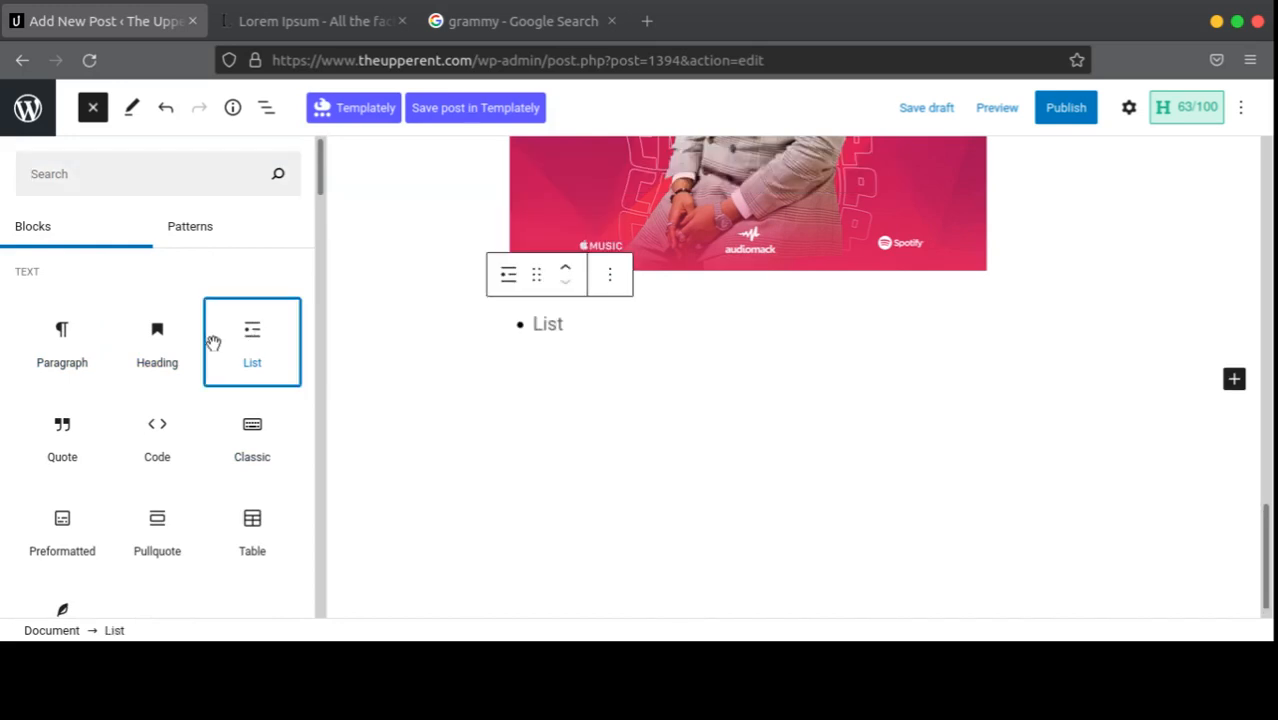
Step: Type the bullets 'WIzkid', 'BurnaBoy' and 'Davido' into the list
click(576, 332)
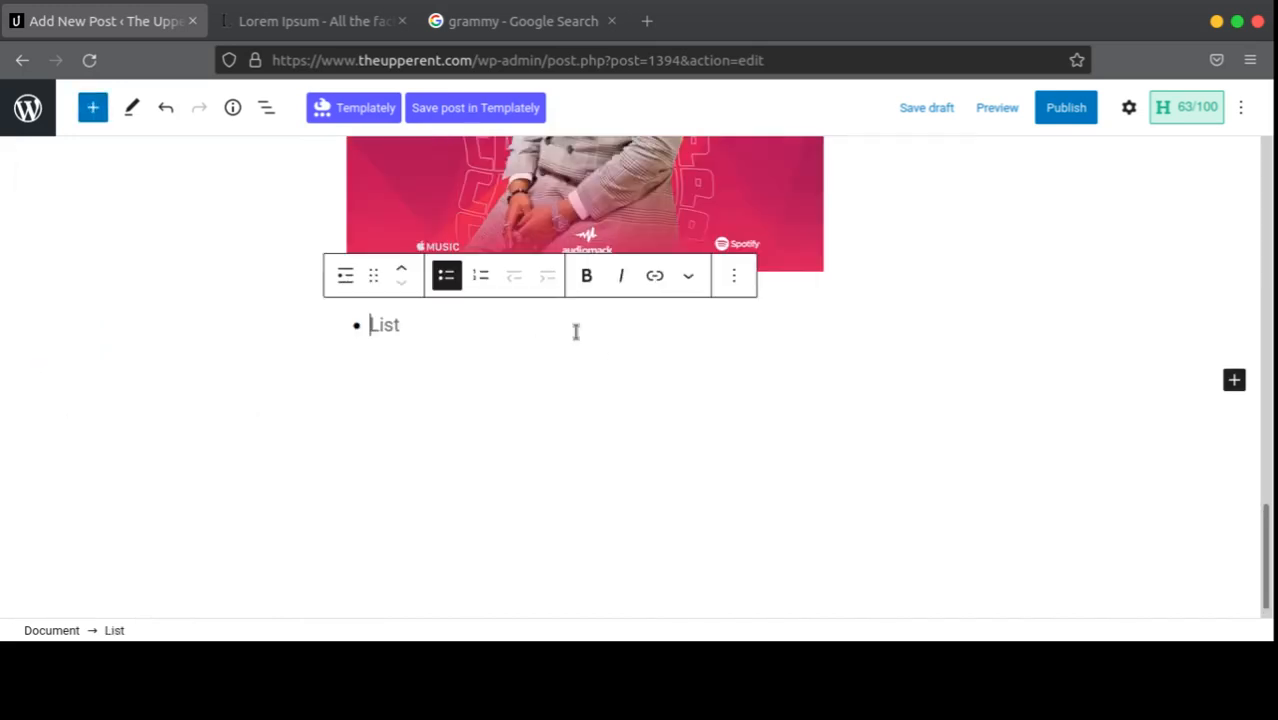
text(WI)
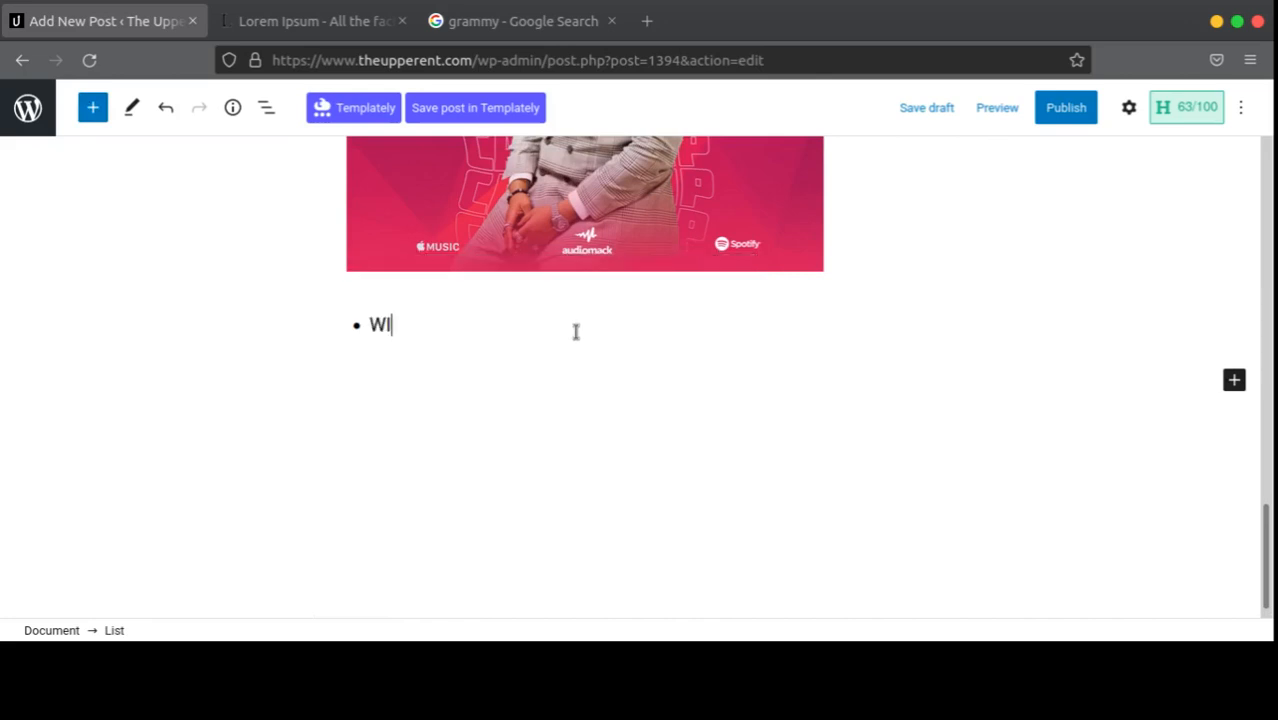
text(zkid)
key(Return)
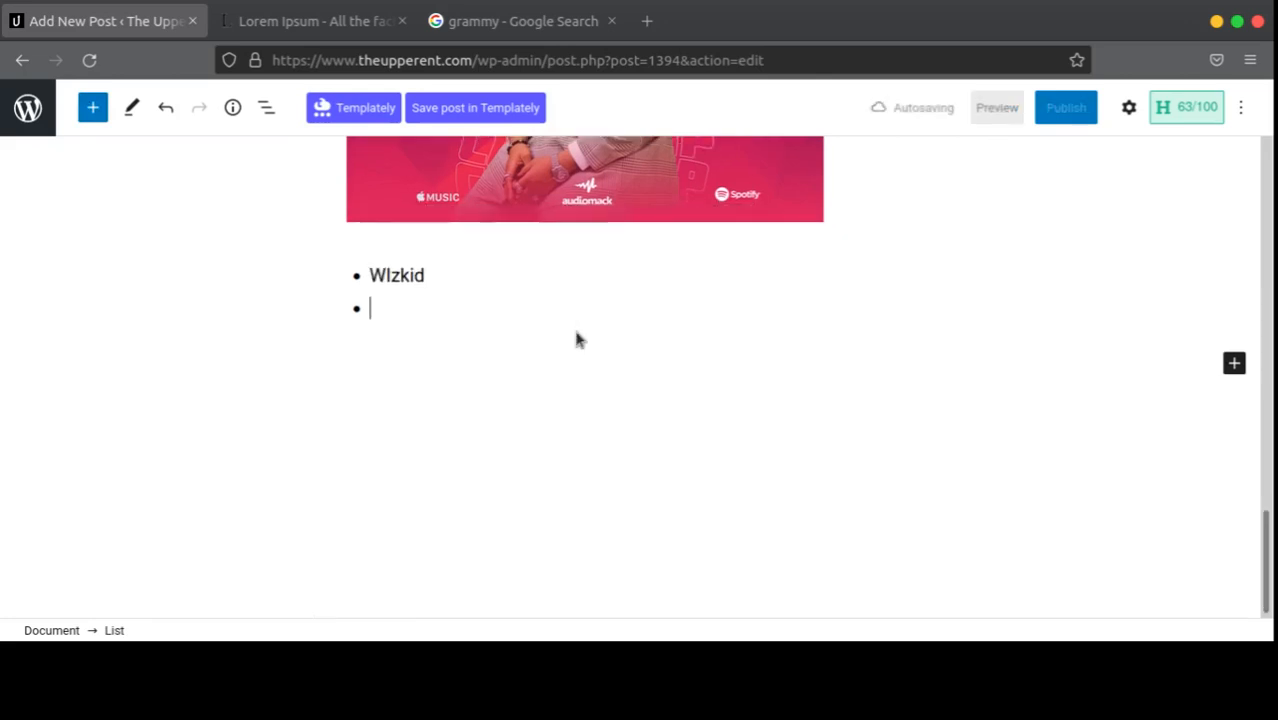
text(V)
key(BackSpace)
text(Bu)
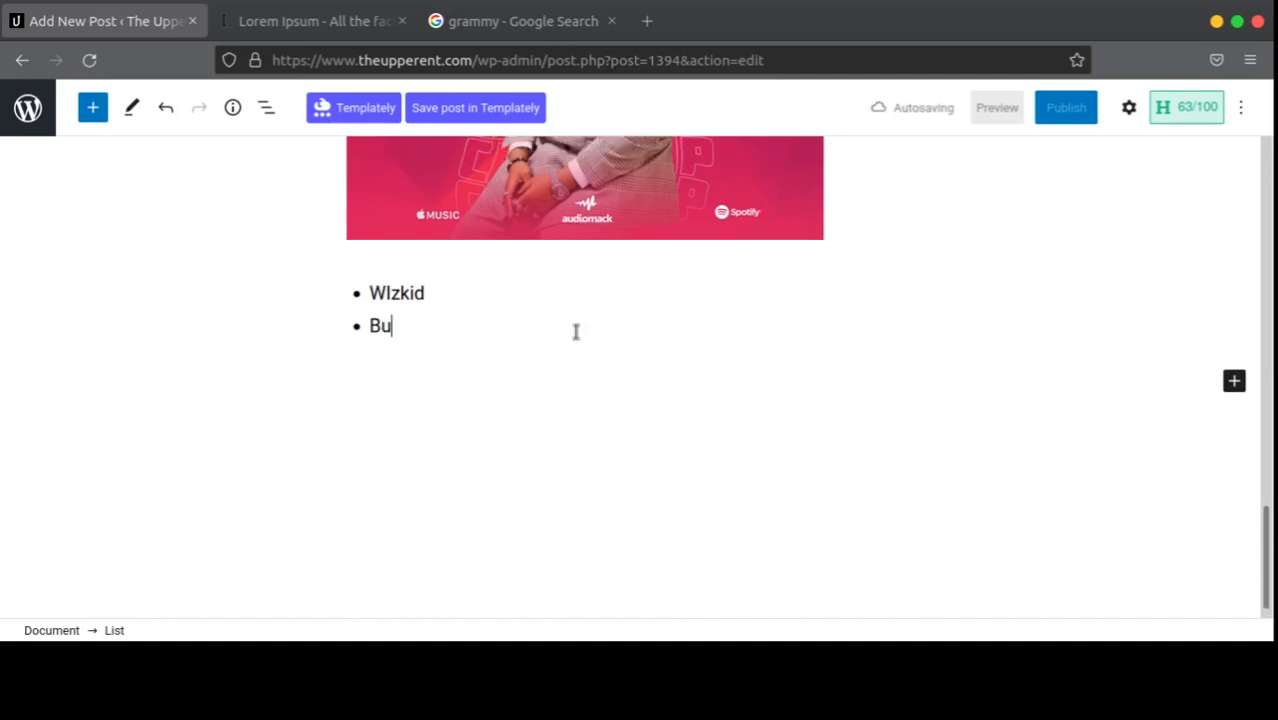
text(rnaBo)
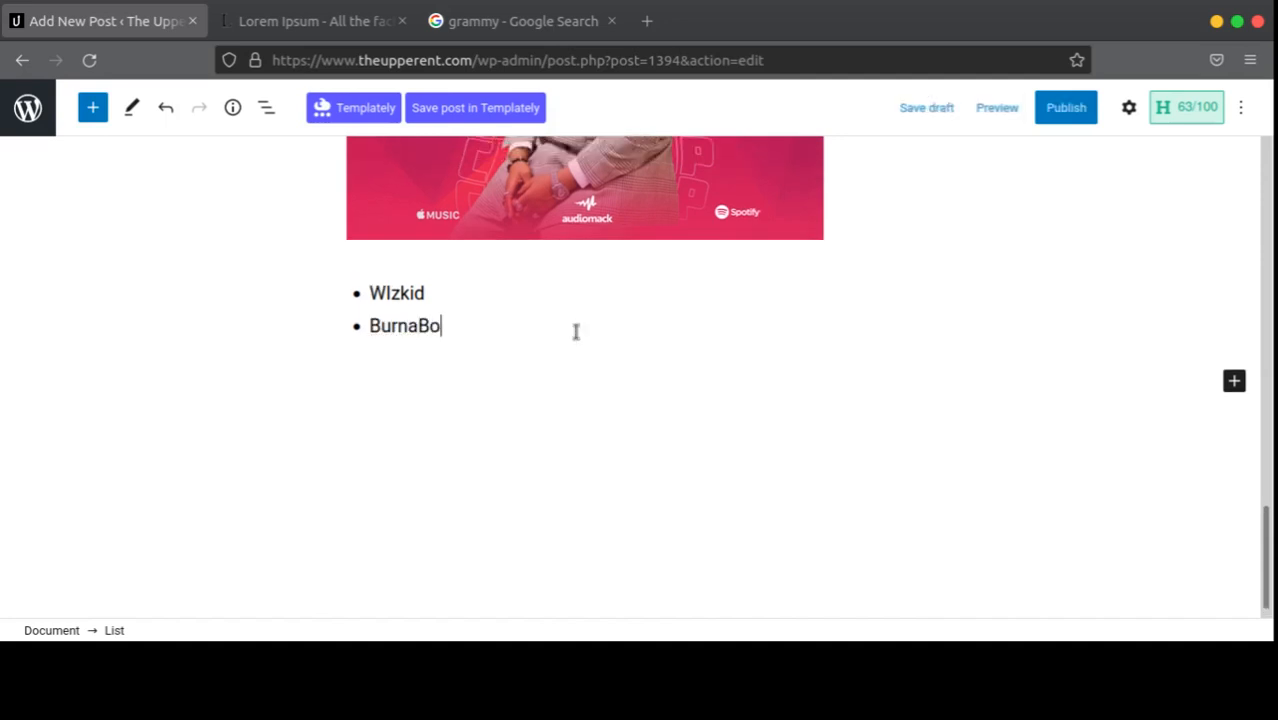
text(y)
key(Return)
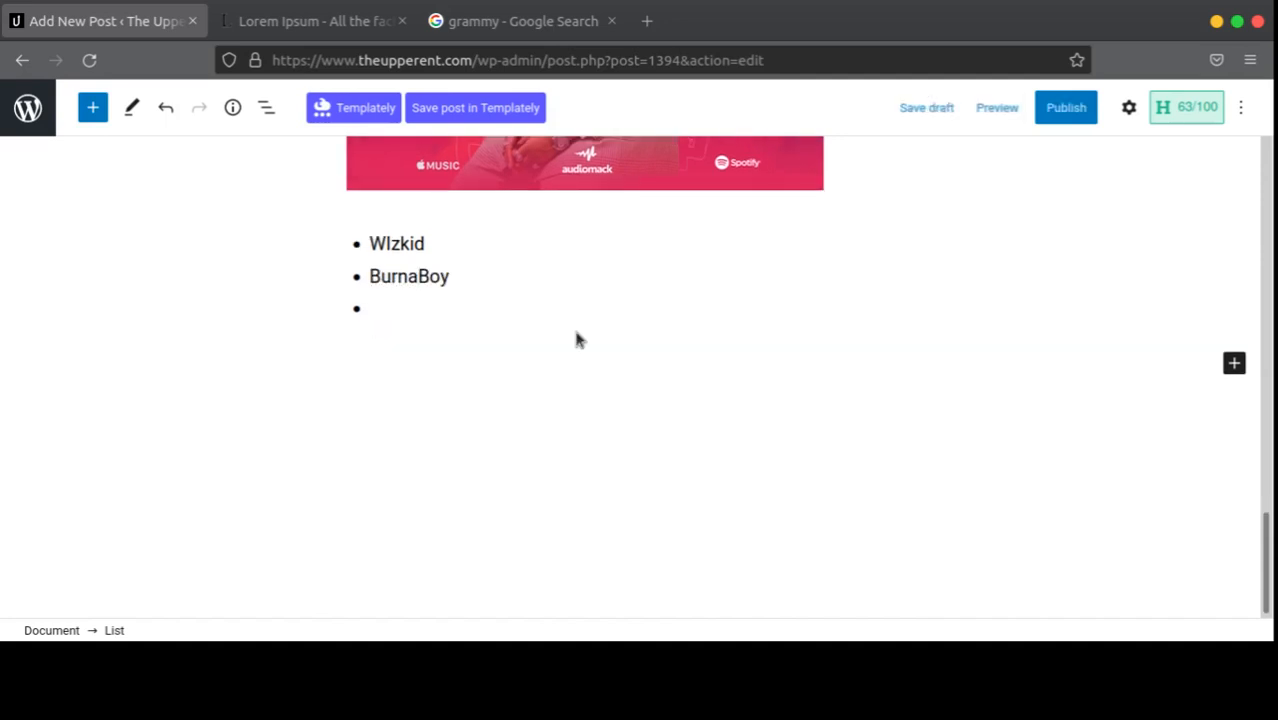
text(F)
key(BackSpace)
text(D)
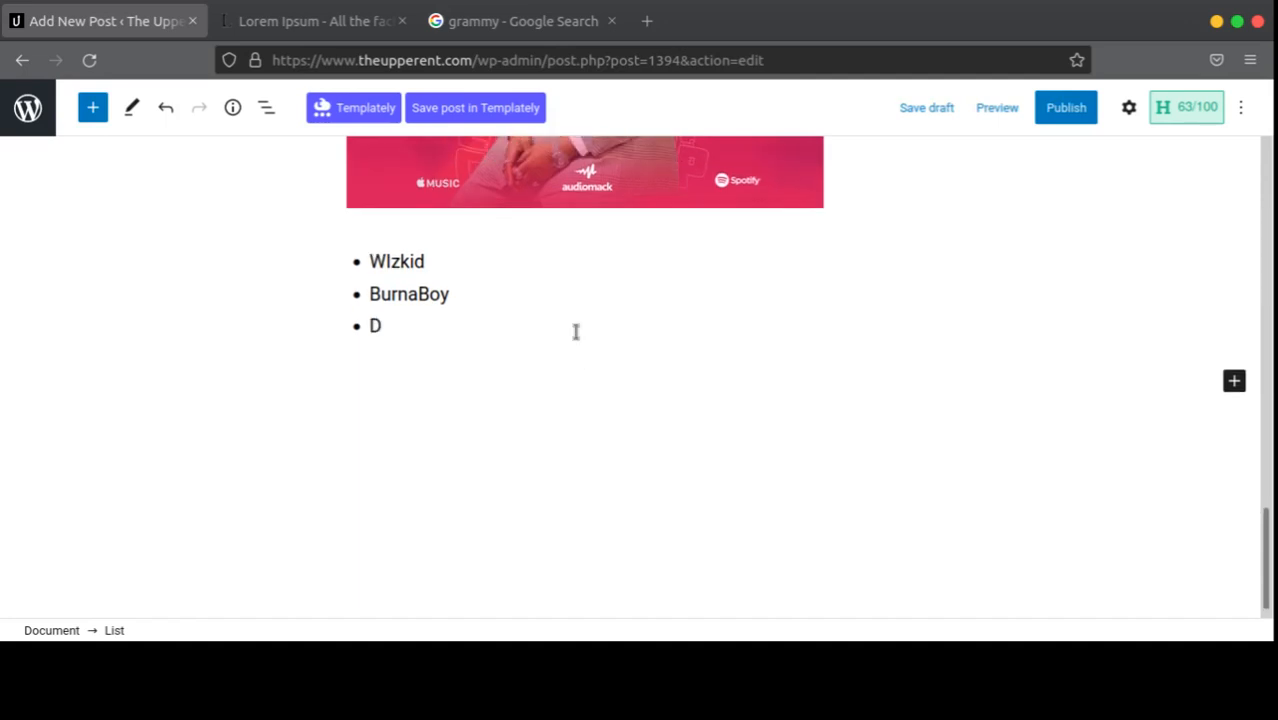
text(avido)
key(Return)
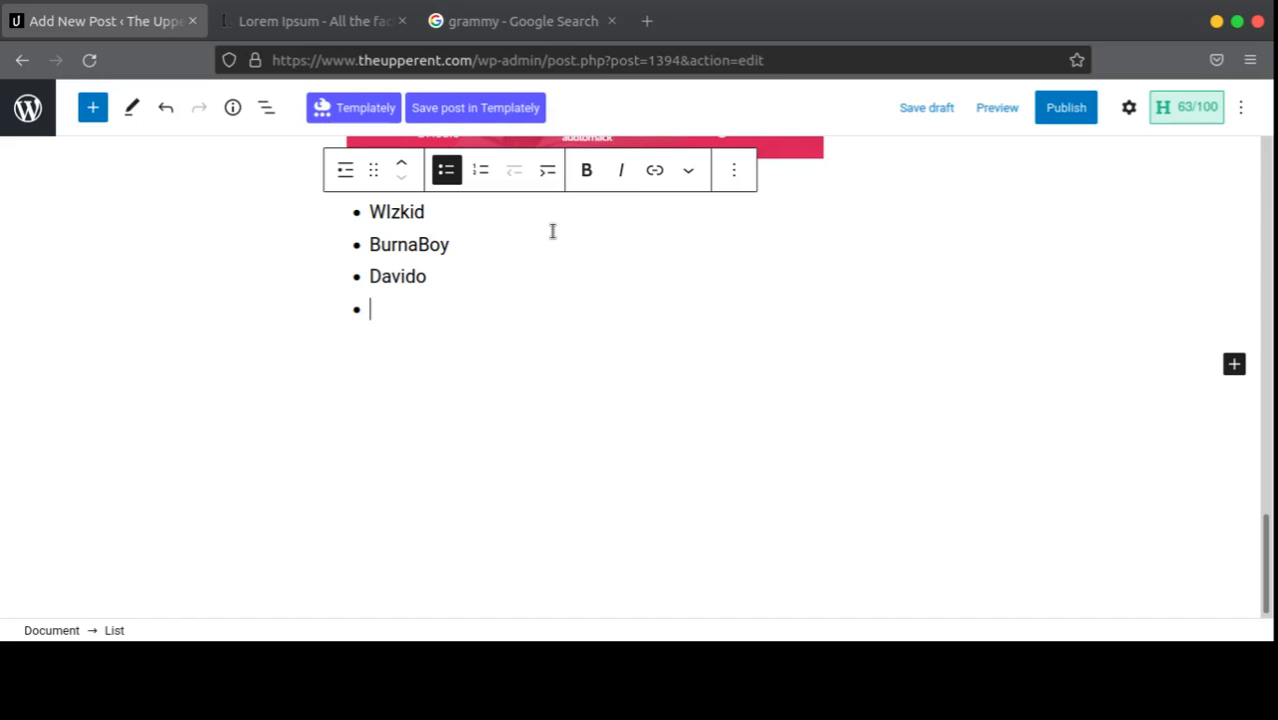
Step: Add 'Tiwa Savage' as the fourth bullet, keeping the list bulleted
click(484, 176)
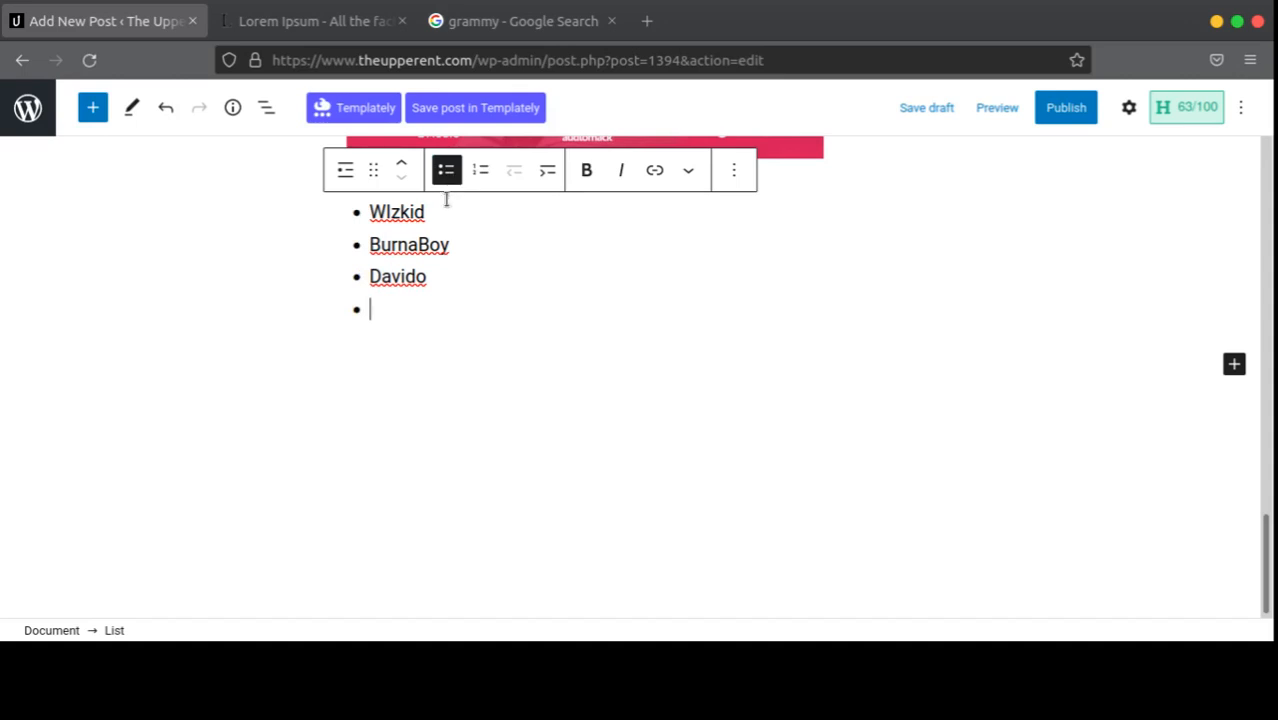
scroll(1170, 380, up, 3)
scroll(1170, 380, down, 3)
text(Tiwa)
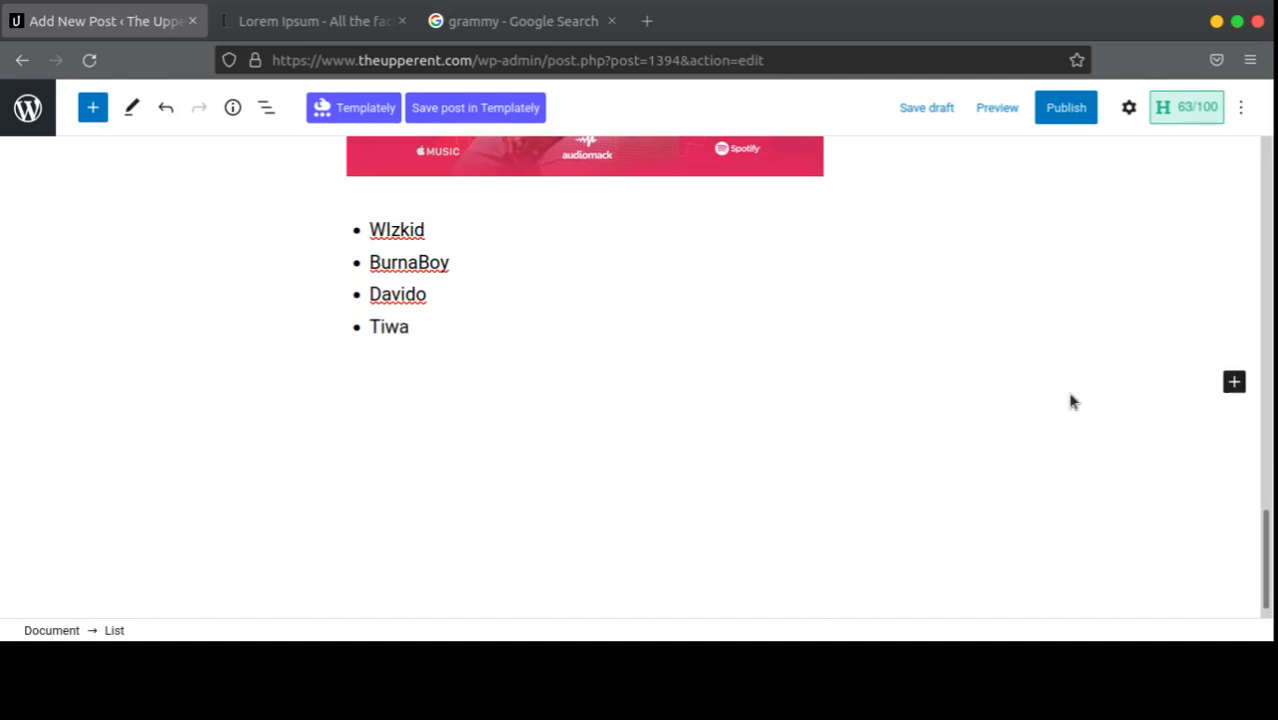
text( Savag)
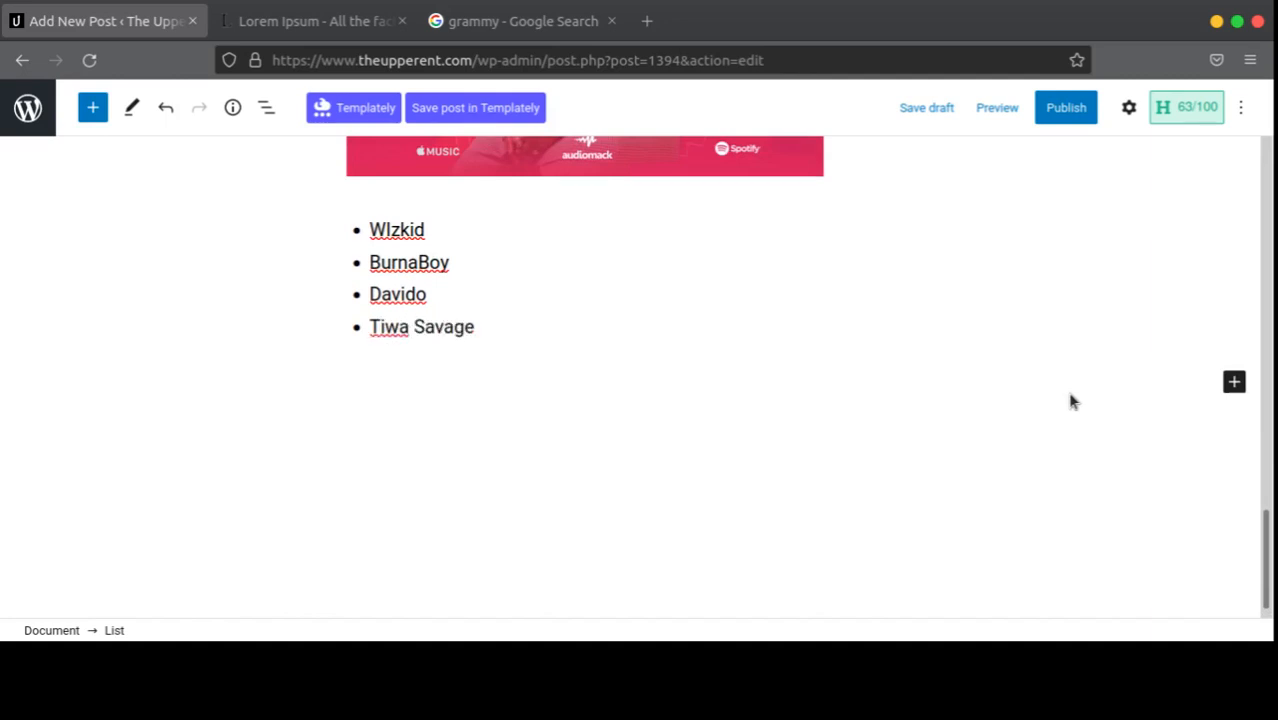
text(e)
Step: Add a Quote block below the artist list from the full block library
click(1234, 381)
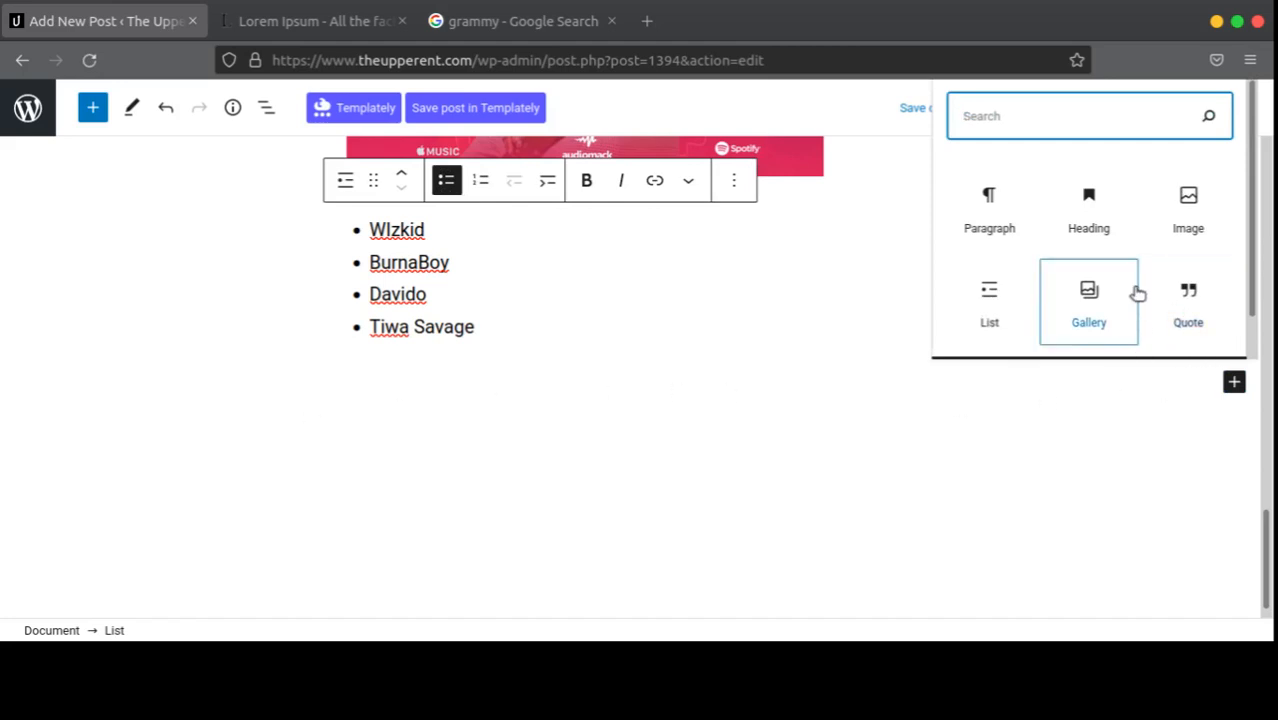
scroll(1138, 300, down, 1)
click(1141, 328)
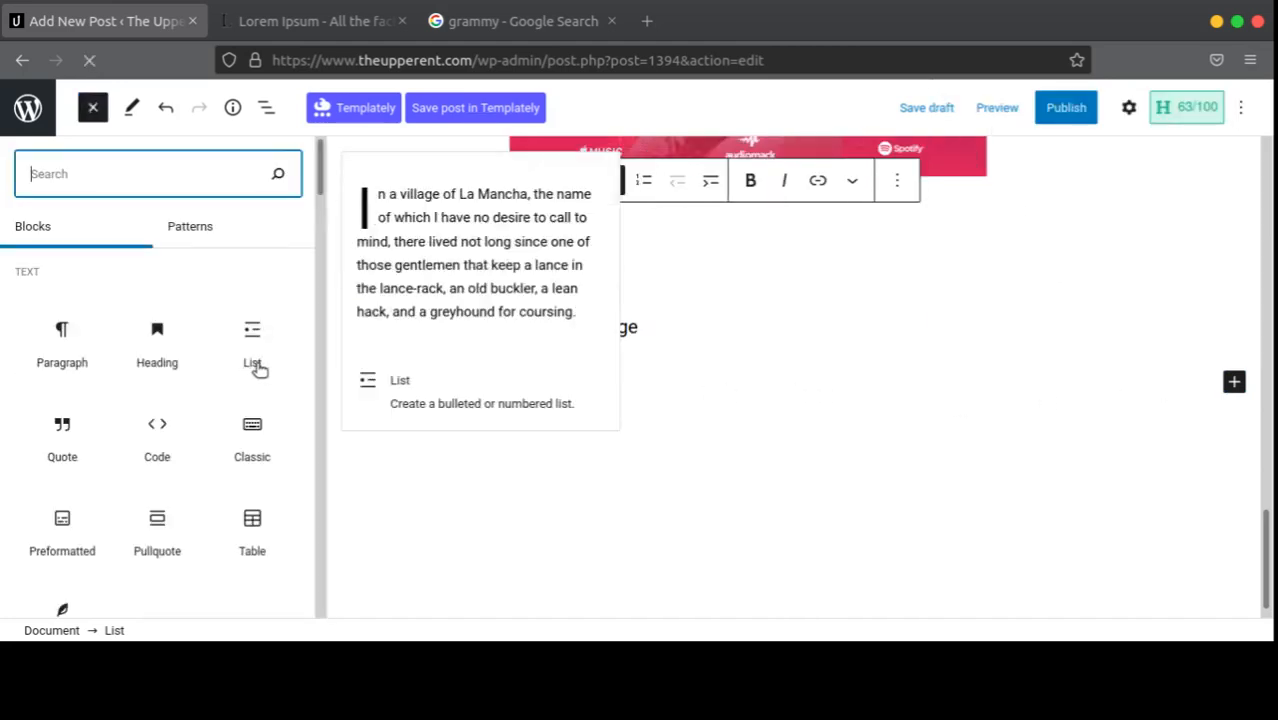
scroll(200, 400, down, 1)
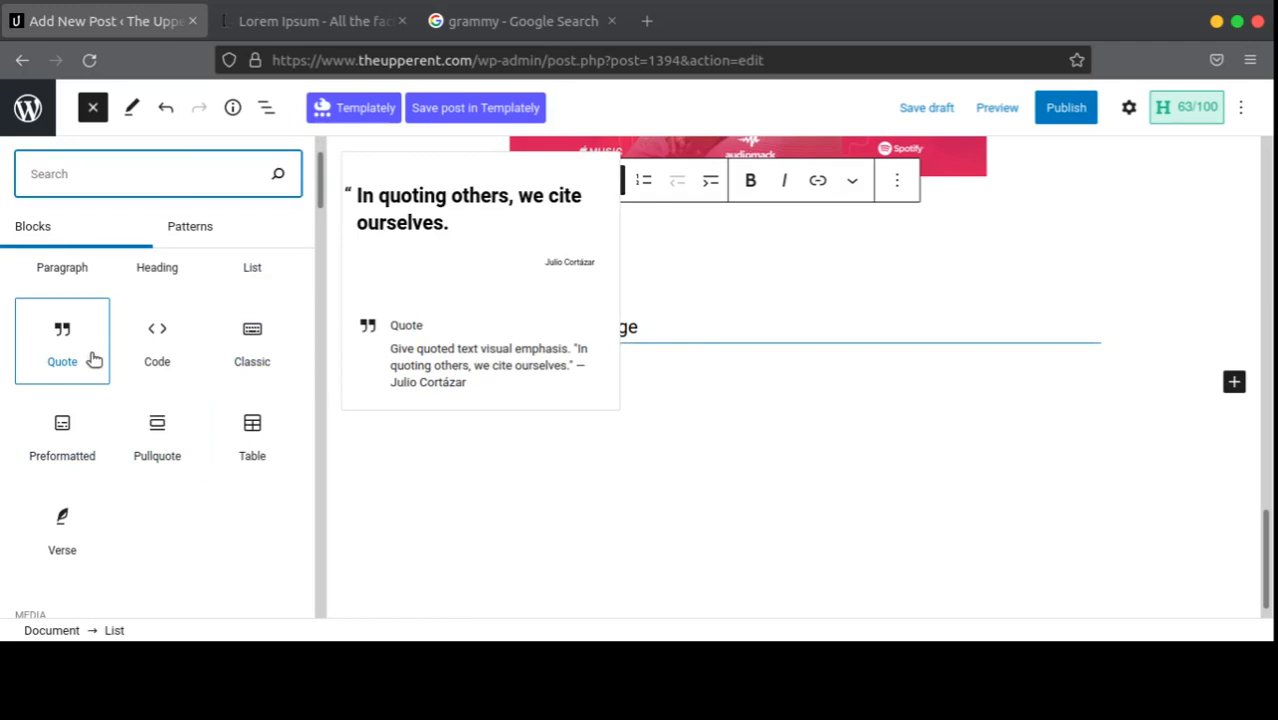
click(92, 358)
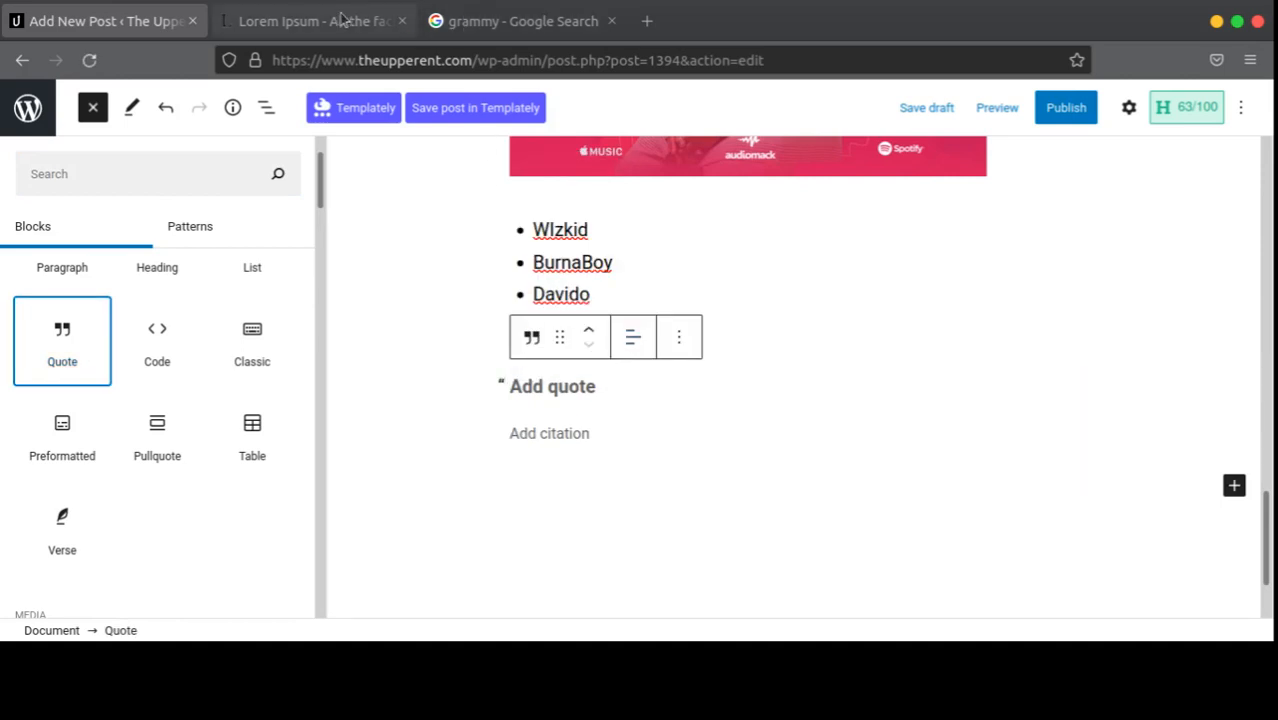
Step: Select the convallis sentence ending 'mi at' on the Lorem Ipsum page
click(370, 20)
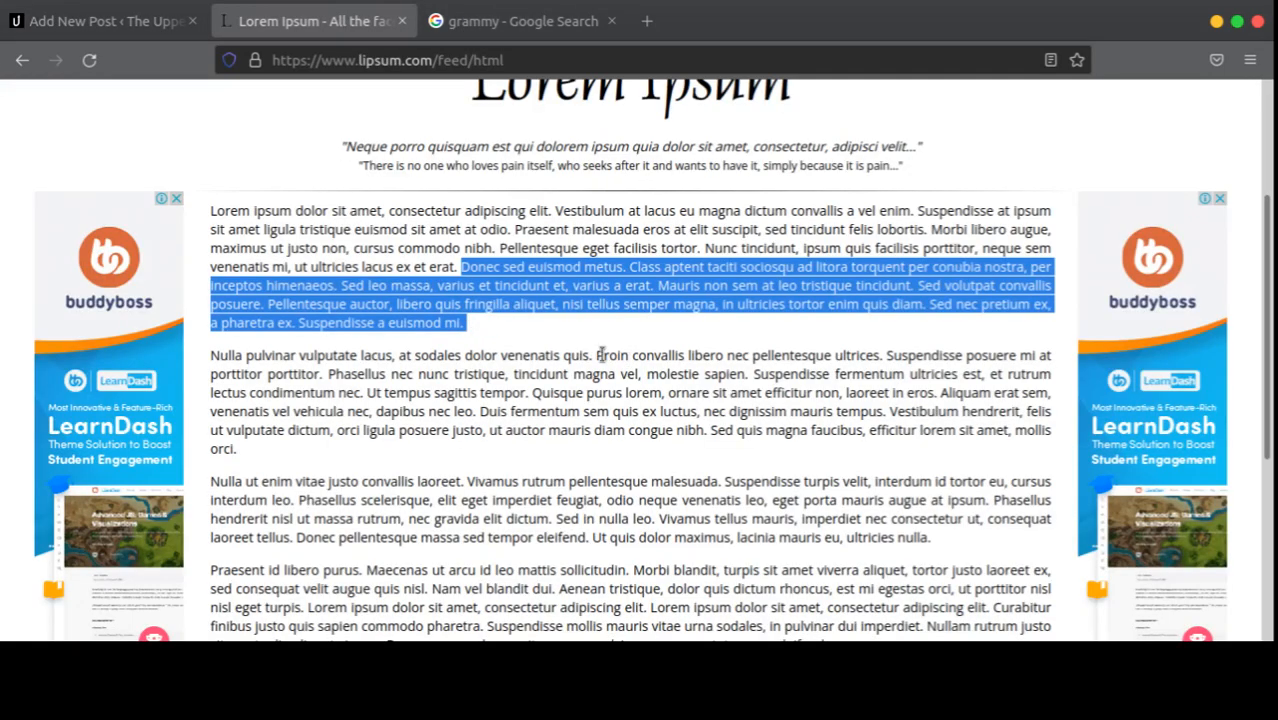
drag(600, 354, 1066, 354)
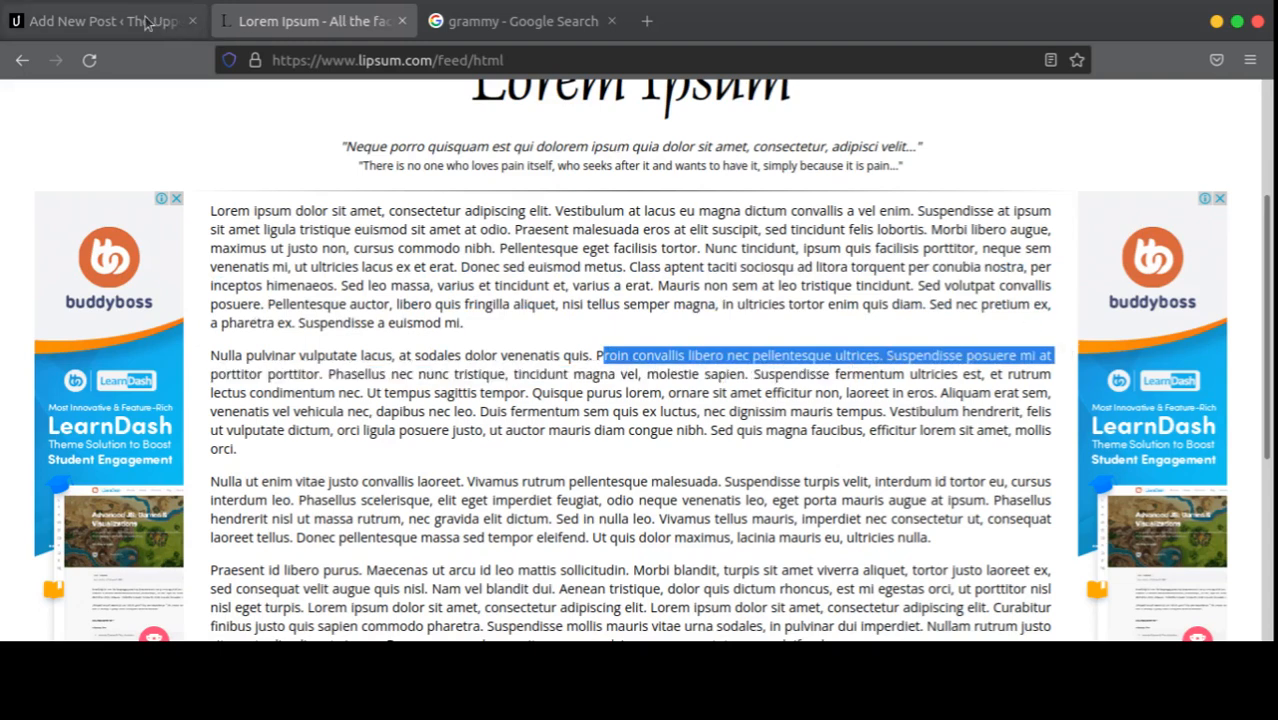
click(105, 21)
Step: Paste the convallis sentence into the quote, add an author citation, and add an empty paragraph below
click(656, 374)
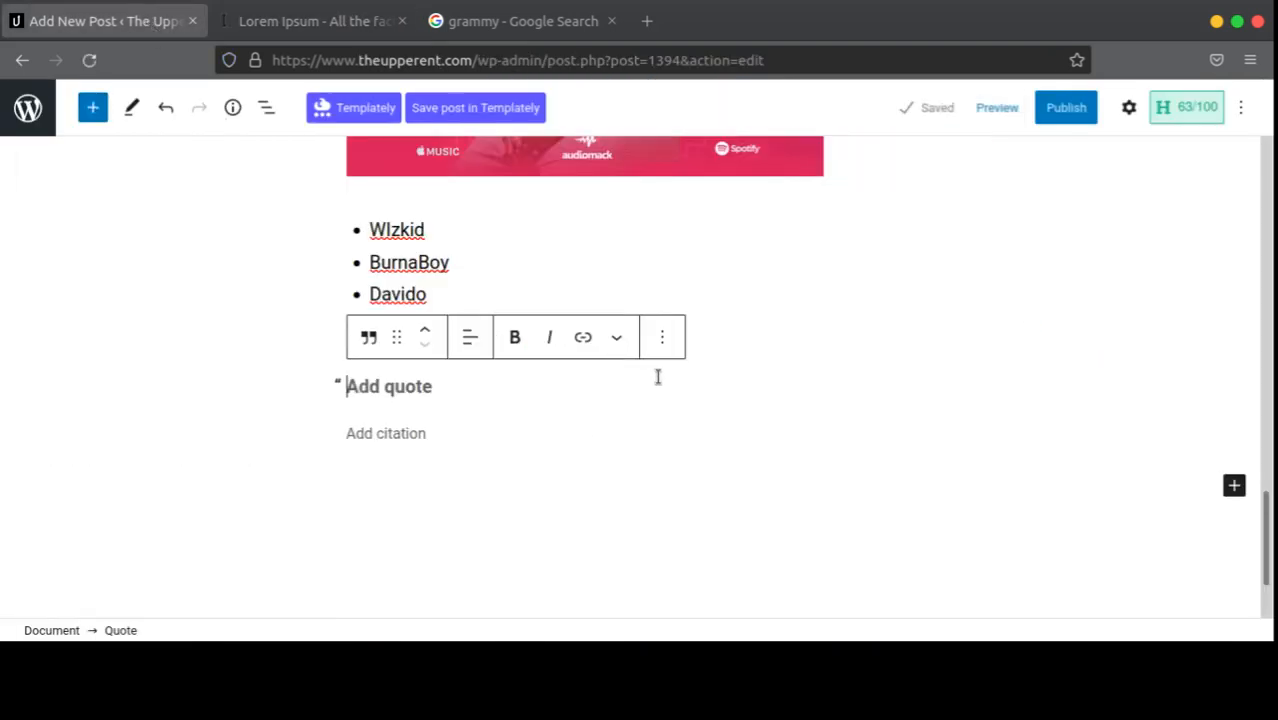
text(roin convallis libero nec pellentesque ultrices. Suspendisse posuere mi at)
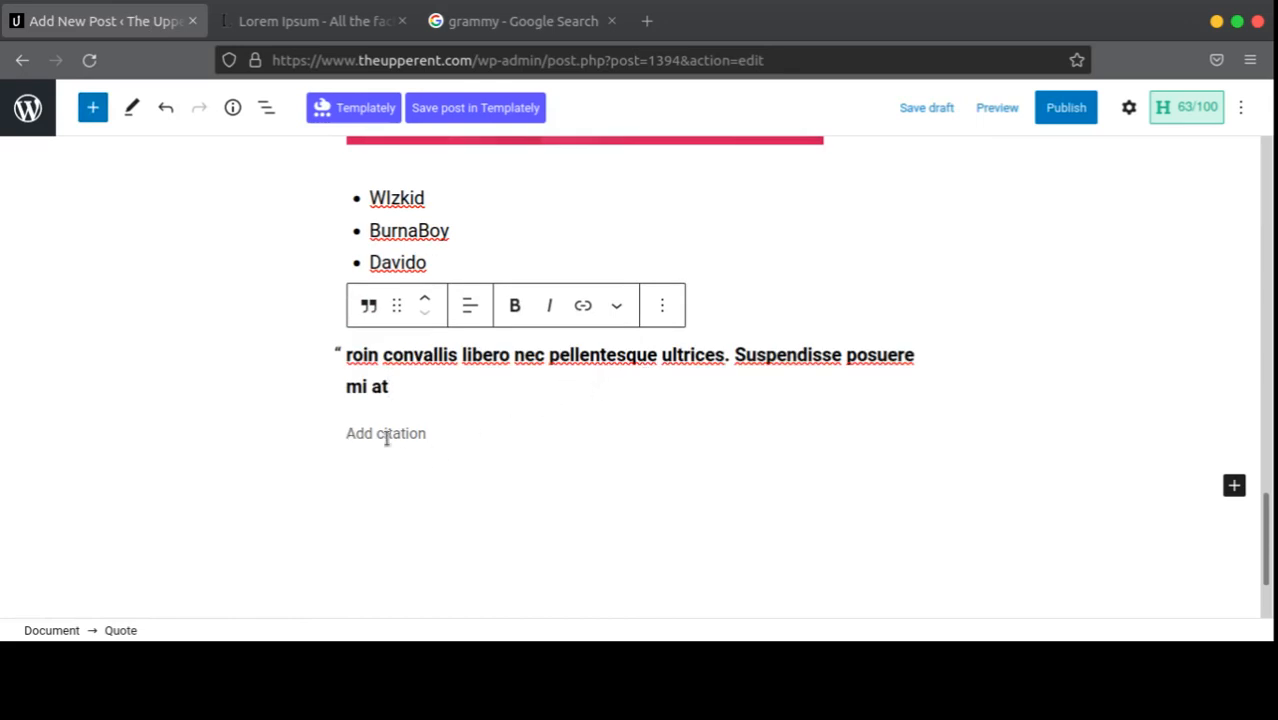
click(416, 497)
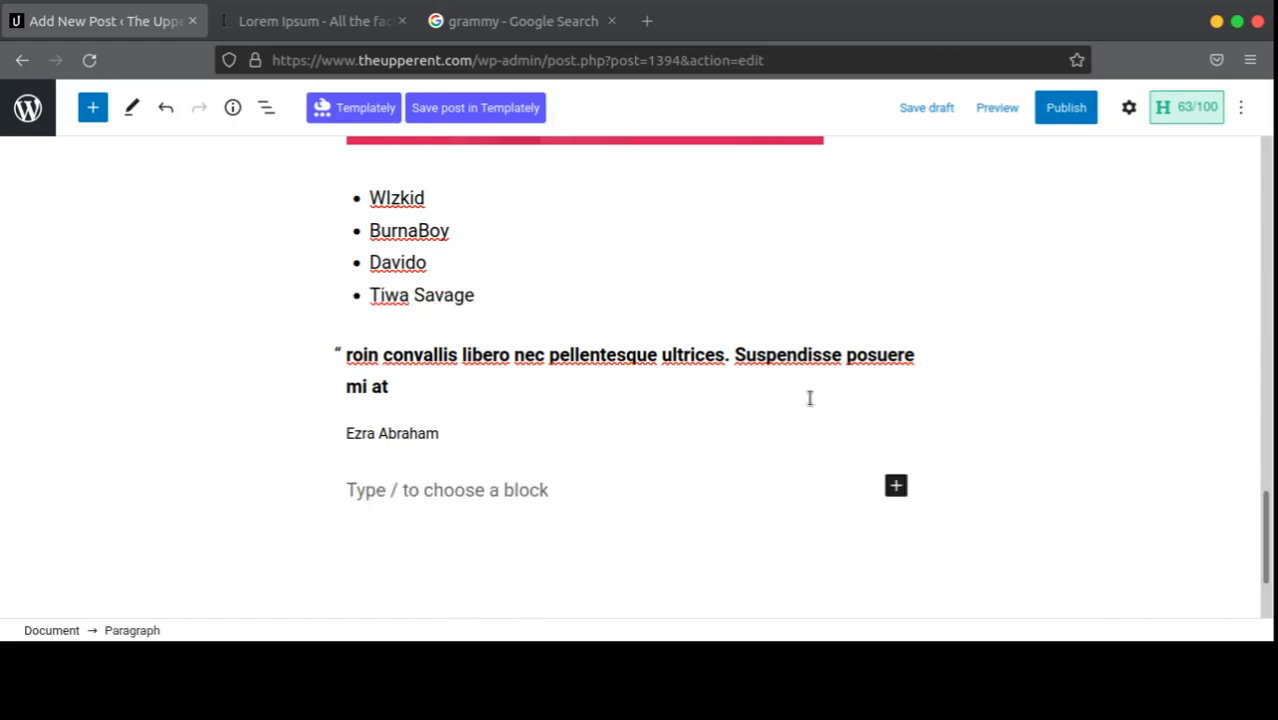
Step: Insert a 4-column, 3-row Table block below the quote
click(897, 487)
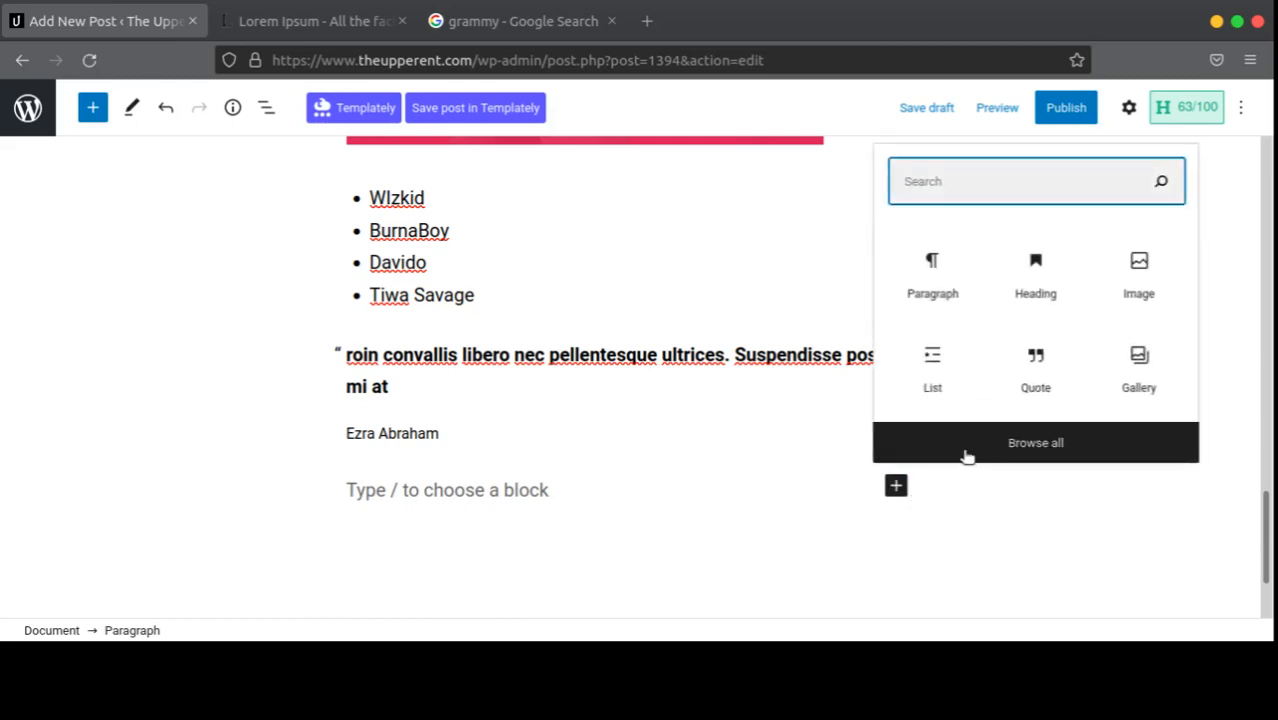
click(967, 456)
scroll(94, 365, down, 6)
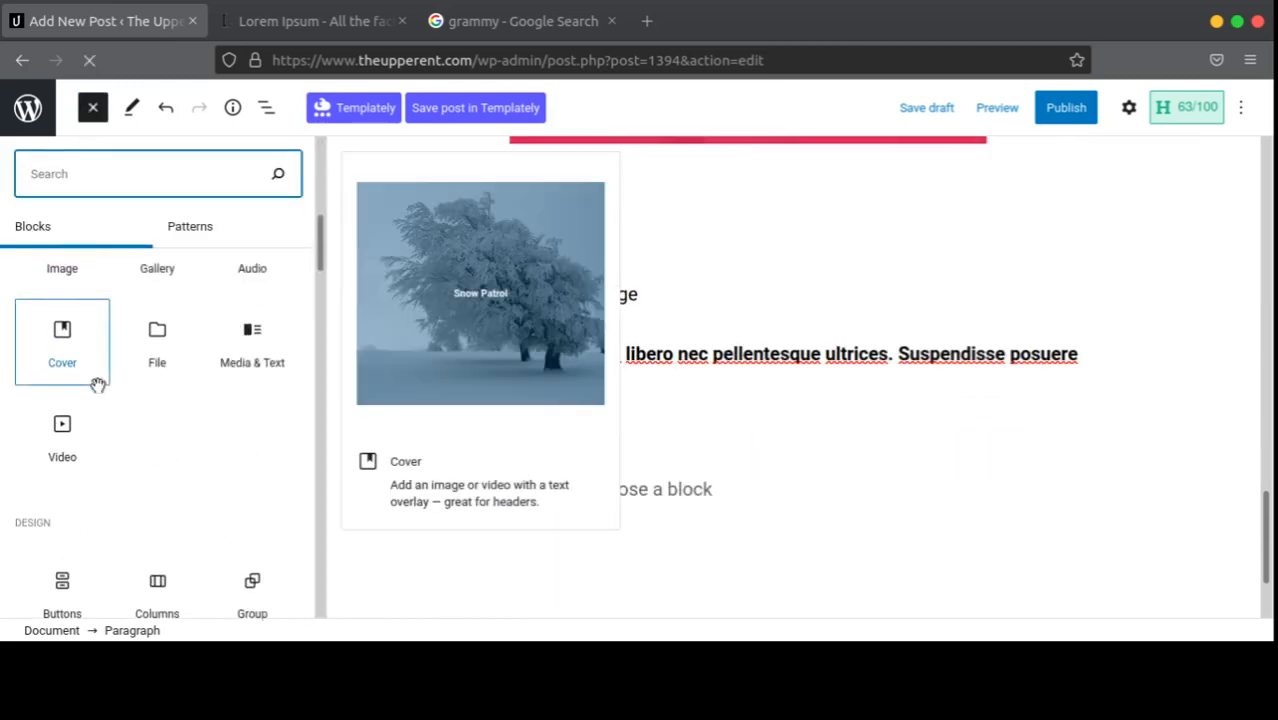
scroll(97, 385, up, 5)
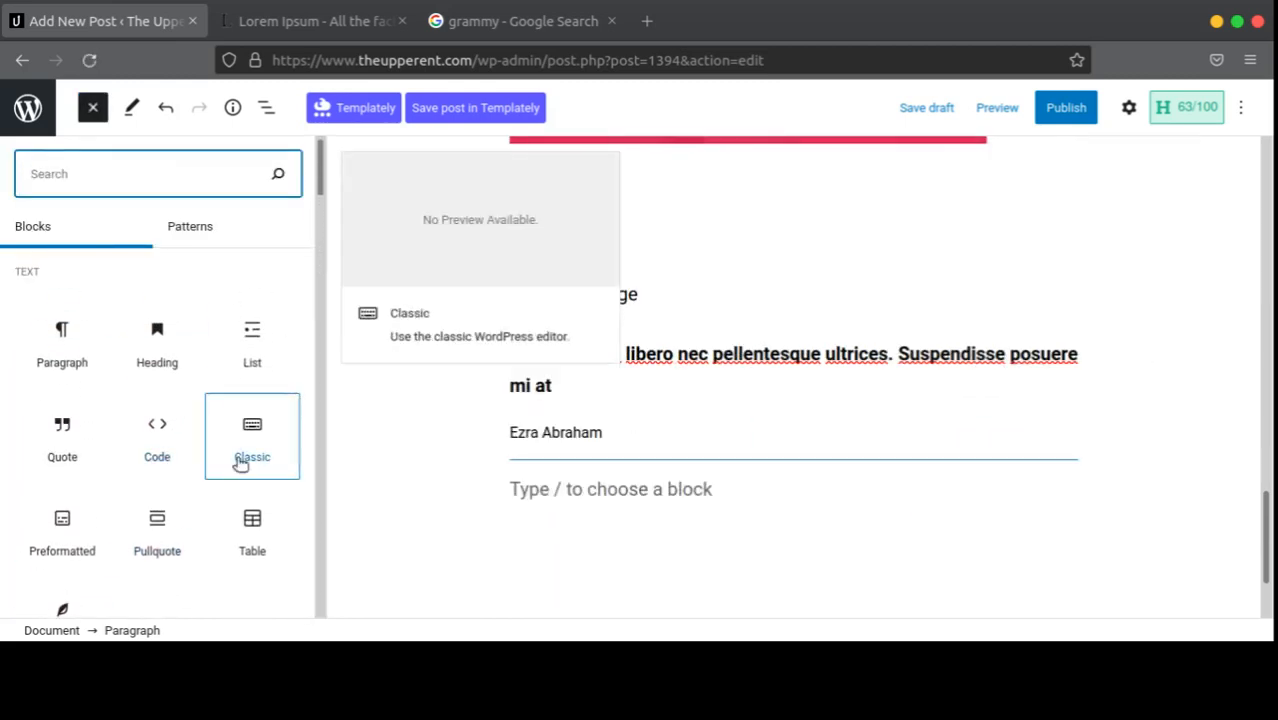
scroll(248, 460, down, 2)
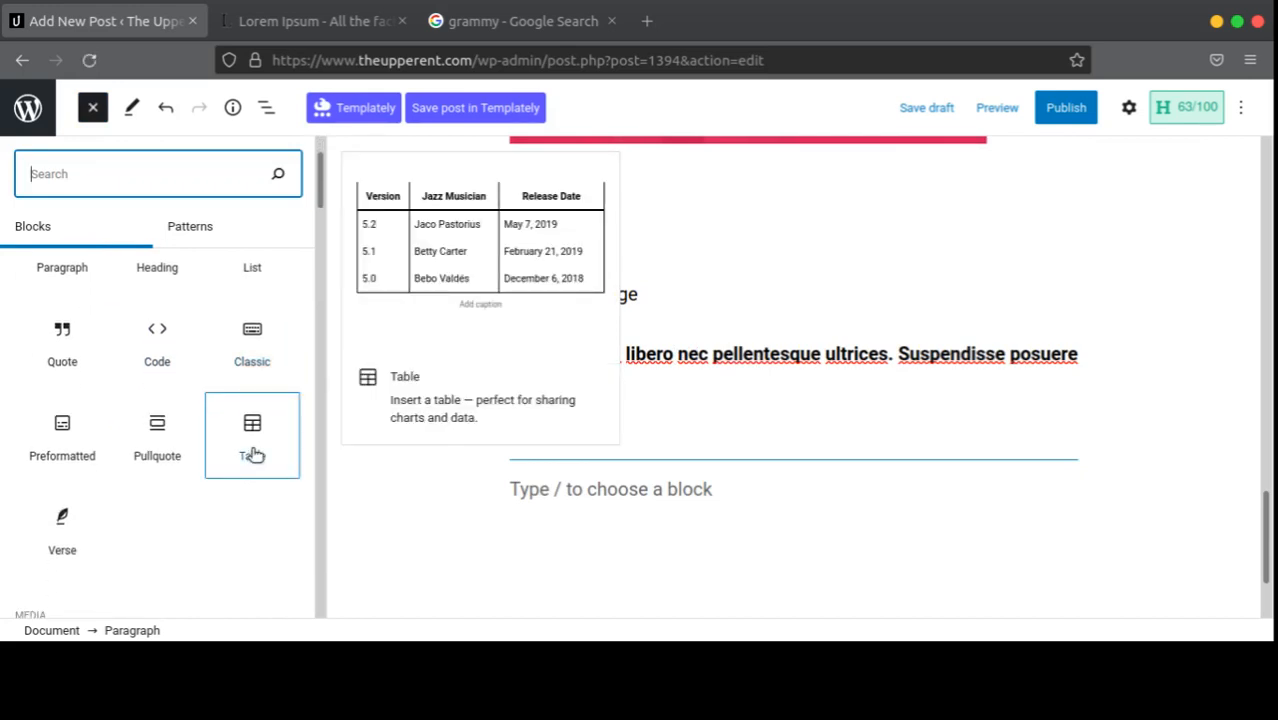
click(254, 454)
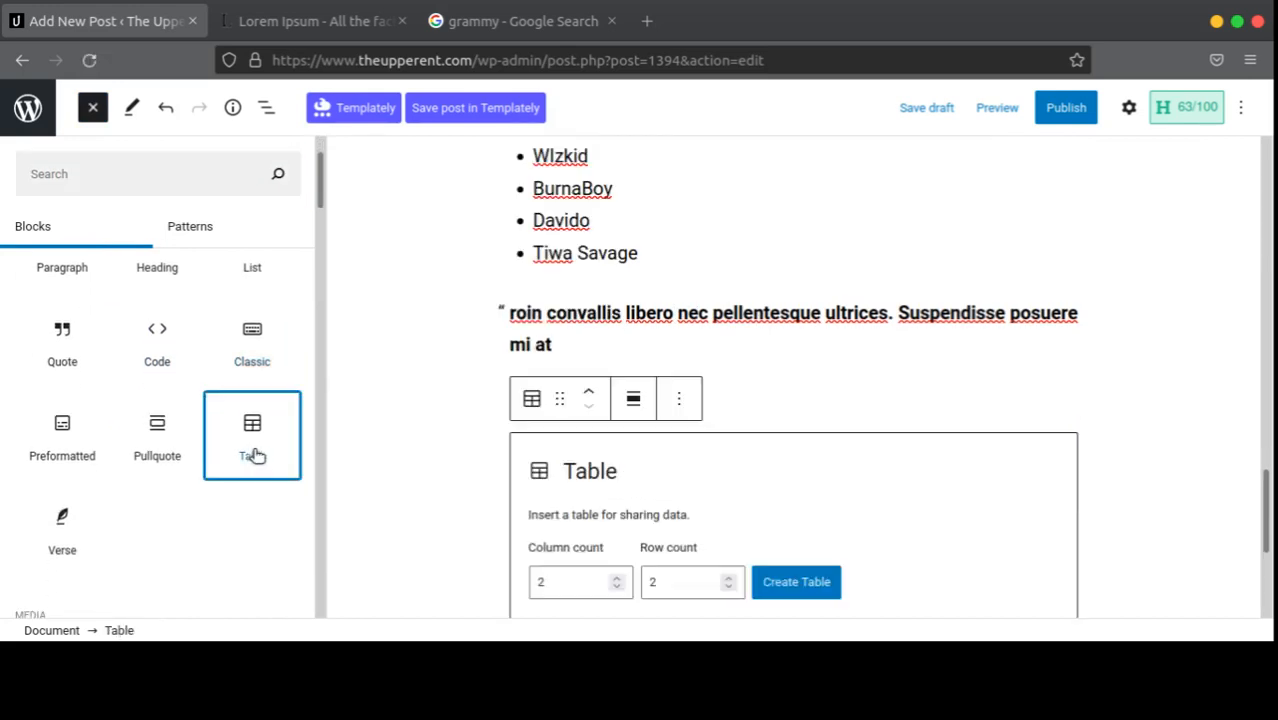
scroll(600, 480, down, 2)
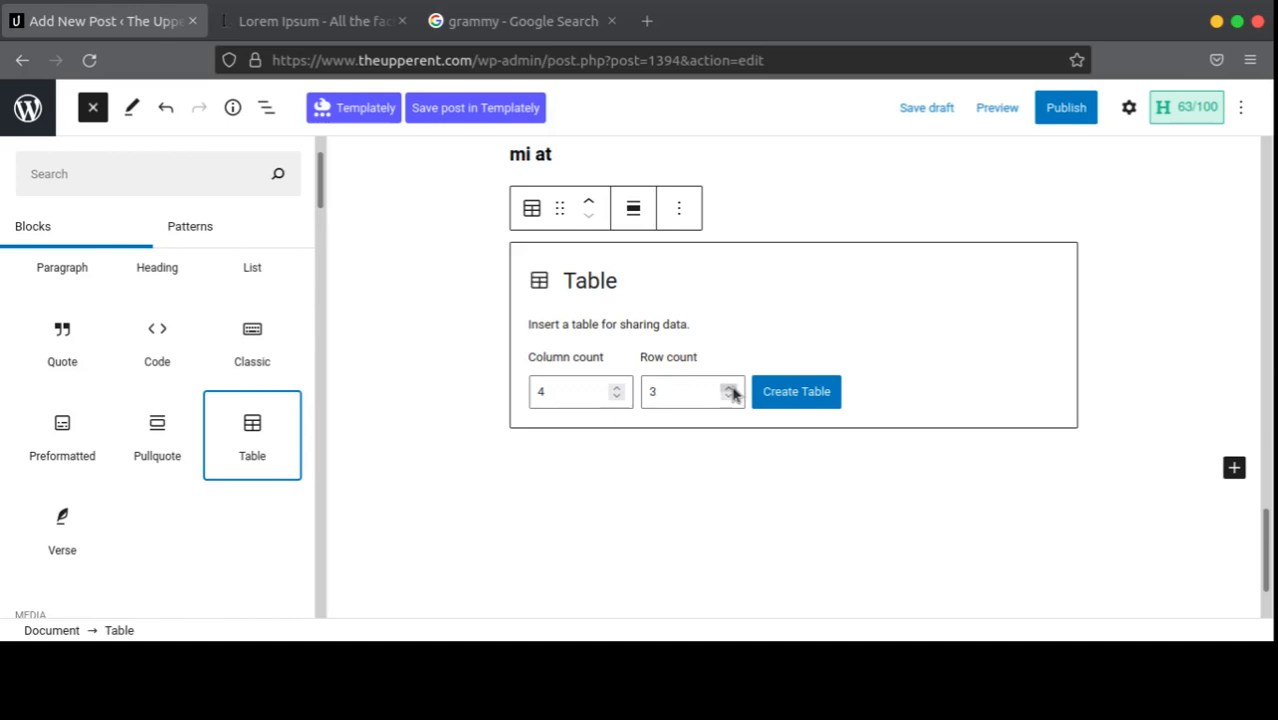
click(778, 391)
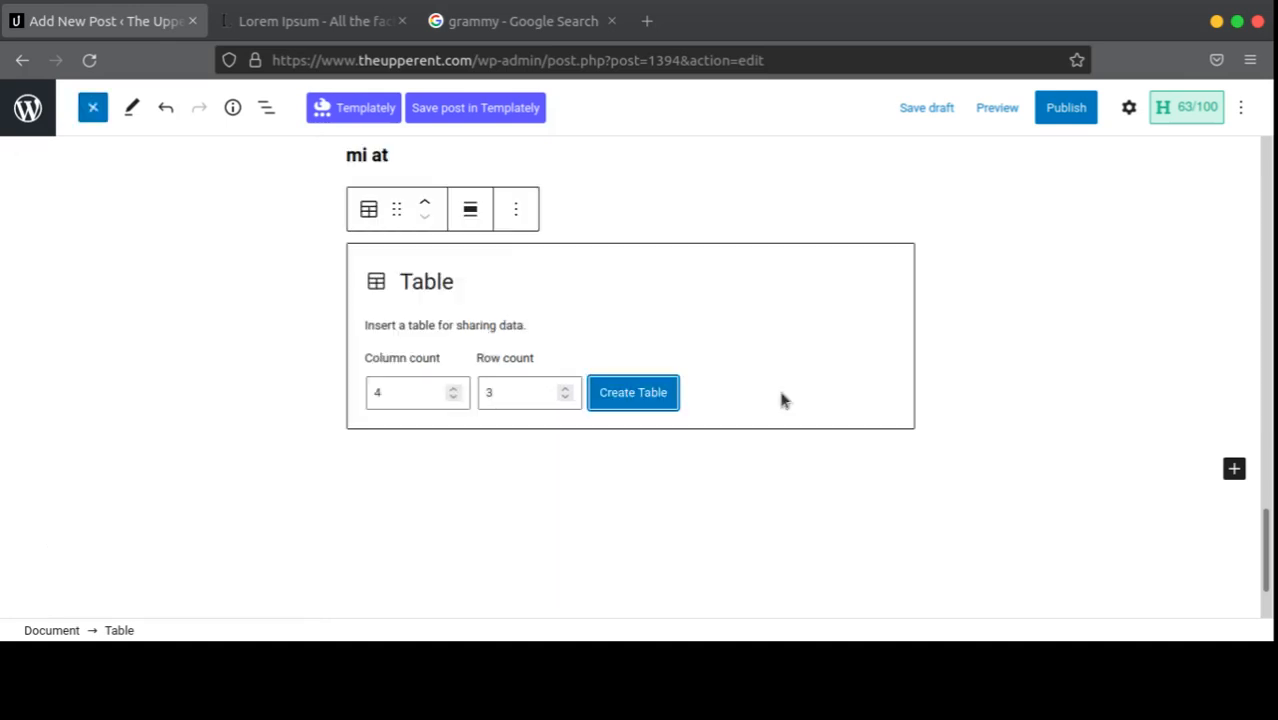
click(618, 400)
scroll(750, 400, down, 3)
scroll(750, 395, up, 4)
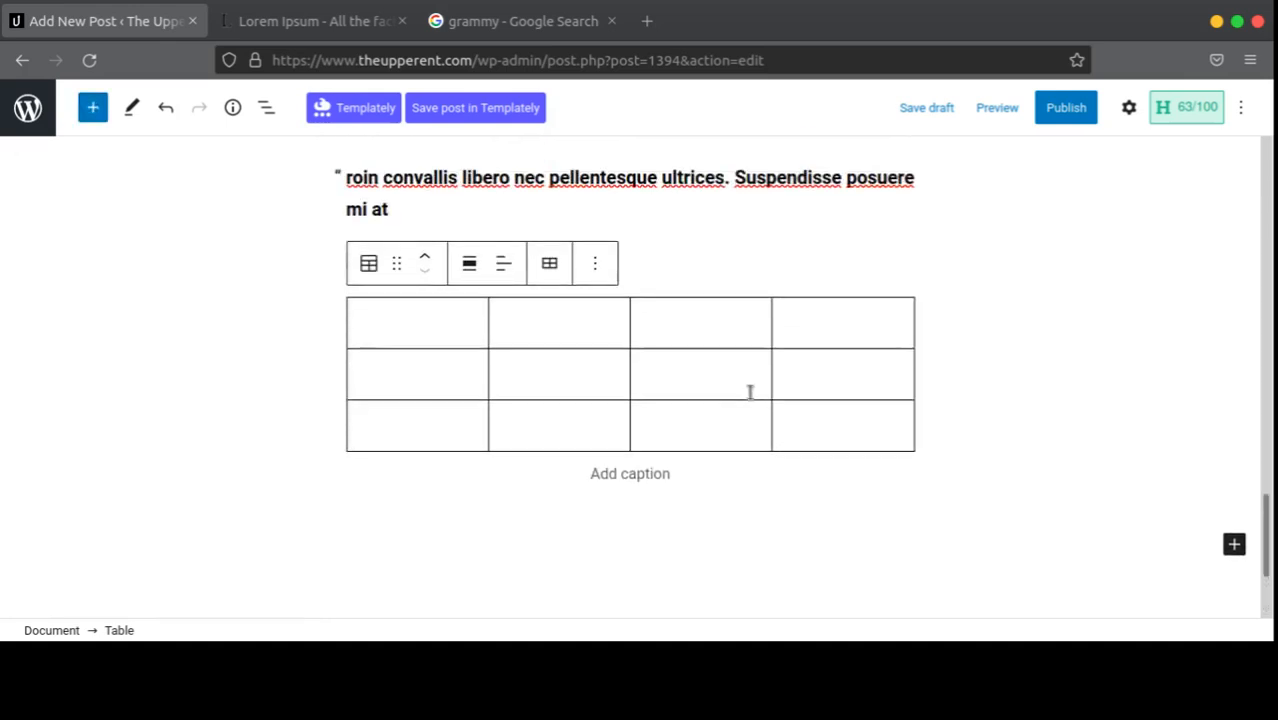
Step: Type the headings Artiste Name, Project Submitted, Date and Chances, correcting typos
click(373, 332)
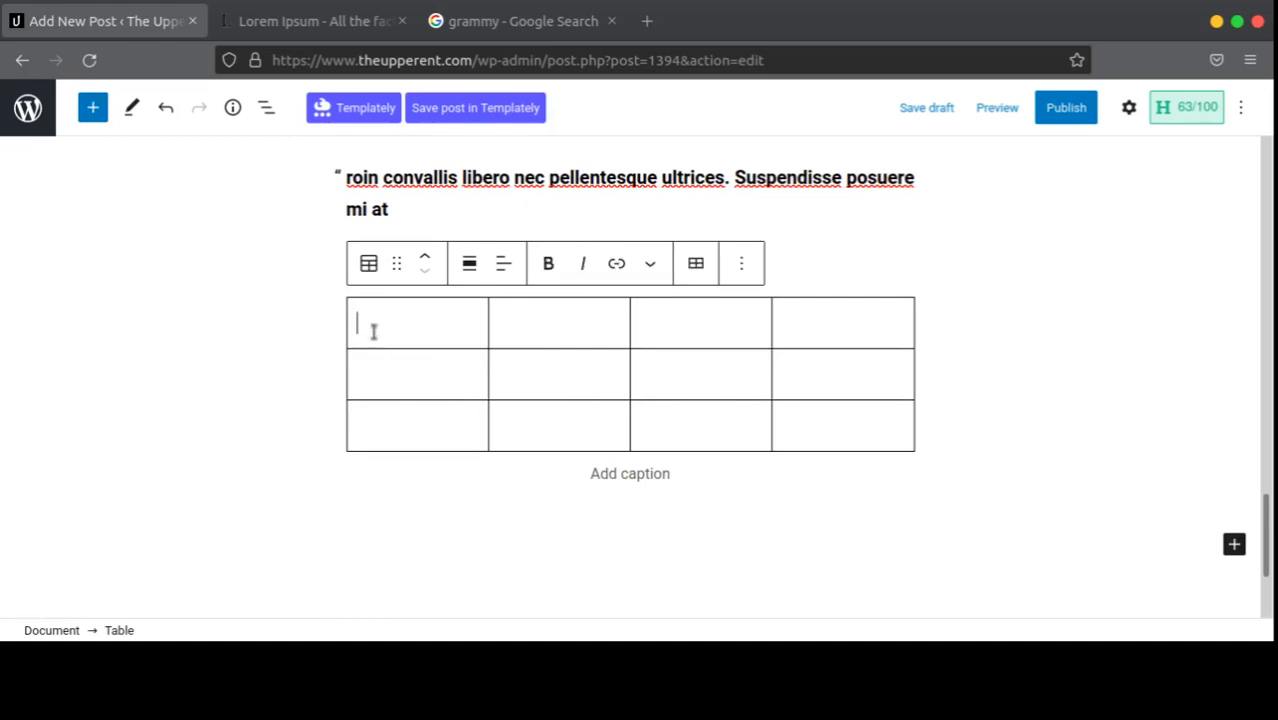
text(At)
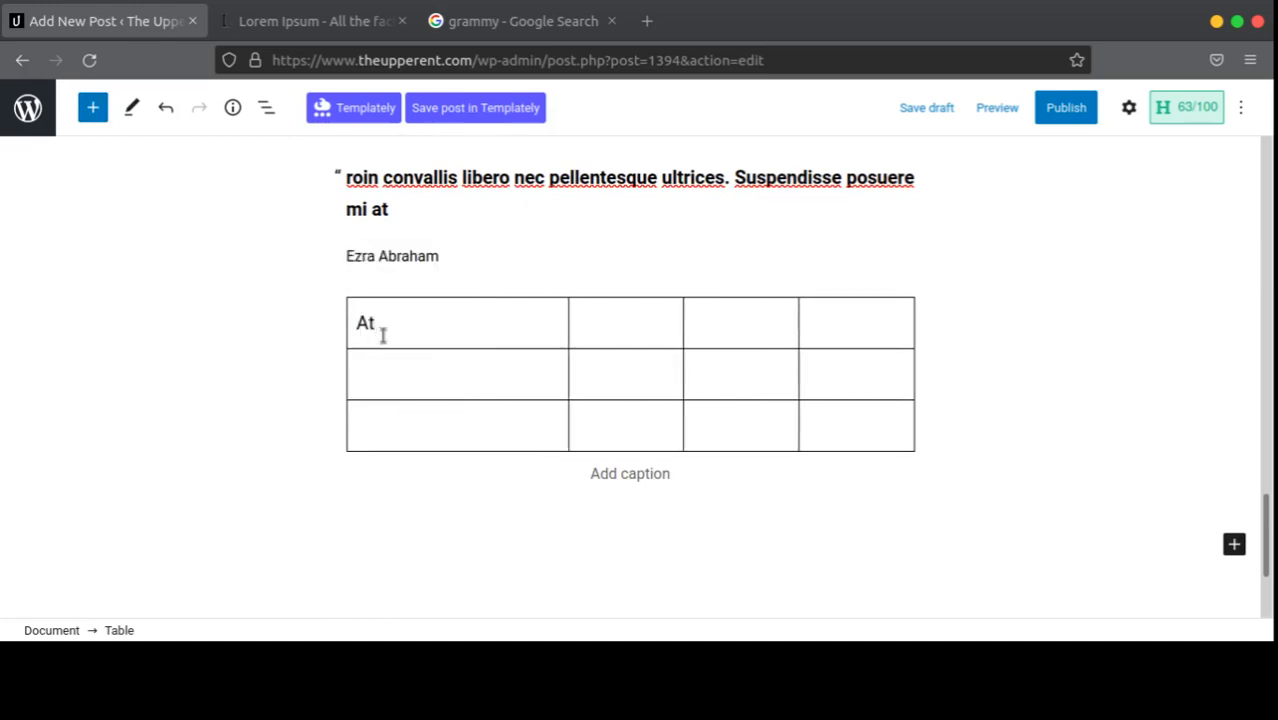
key(BackSpace)
text(rtis)
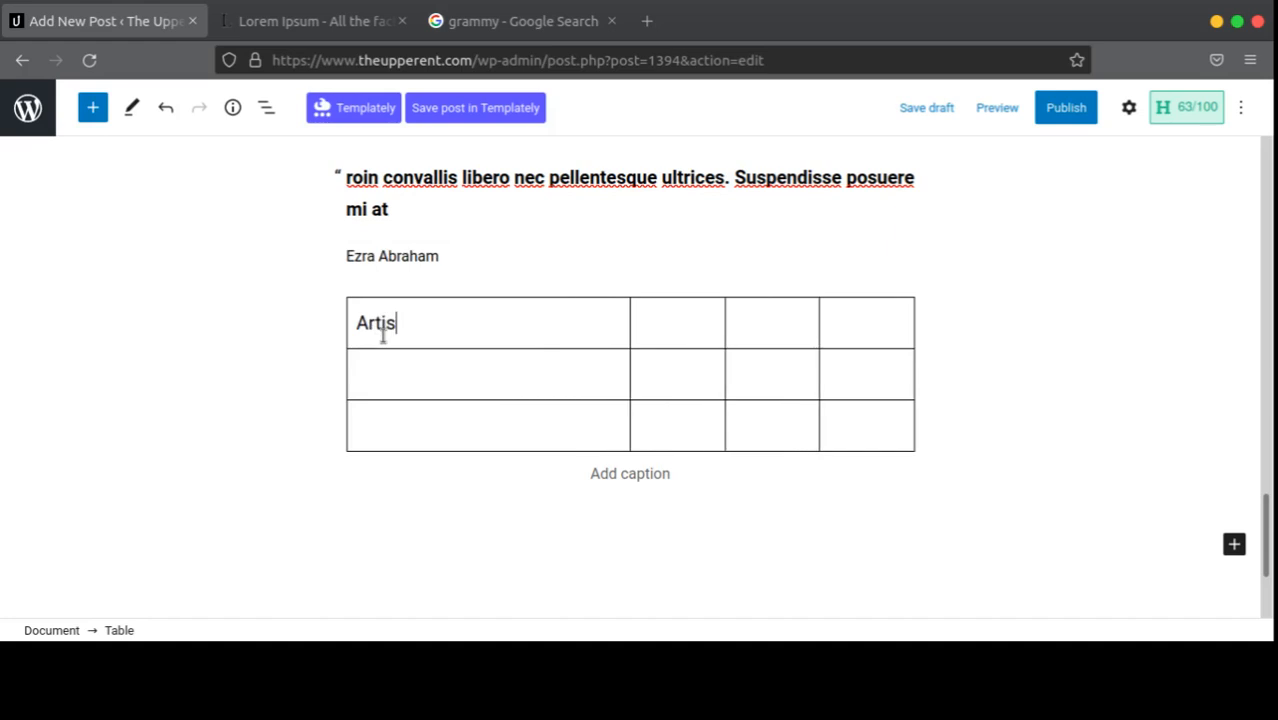
text(te NAmw)
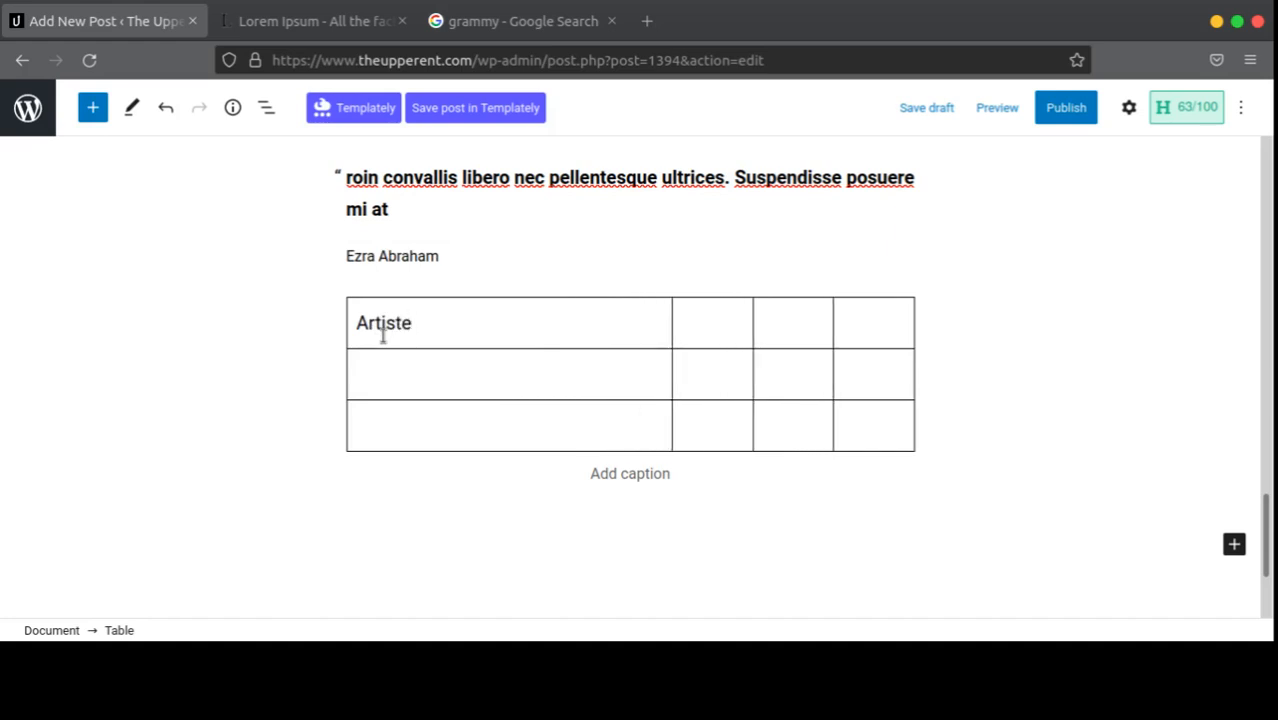
key(BackSpace)
key(BackSpace)
key(BackSpace)
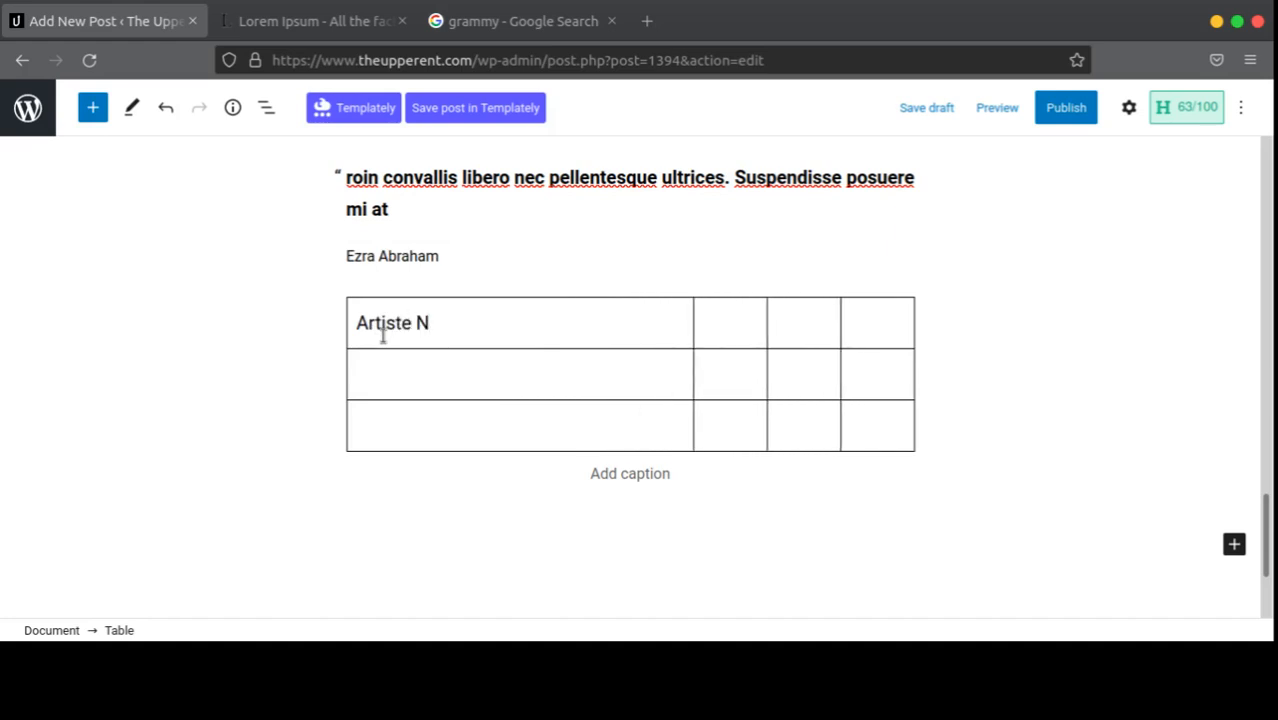
text(ame)
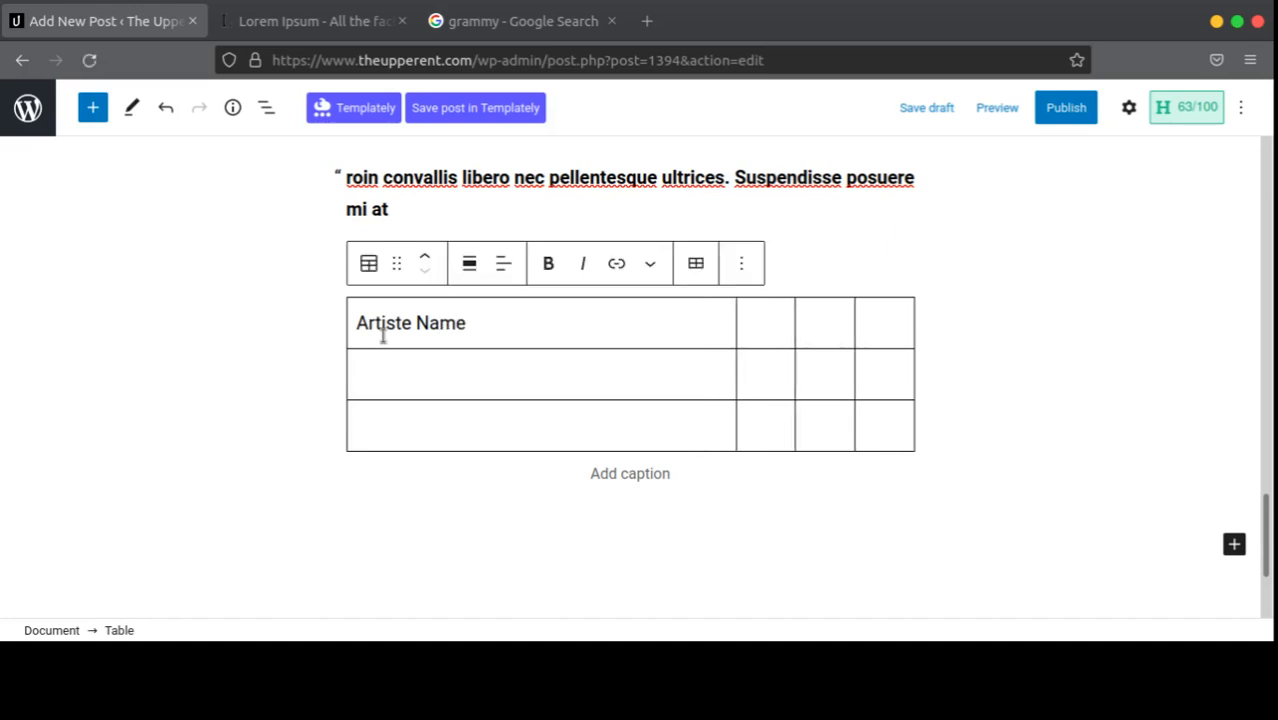
click(747, 331)
text(Projw)
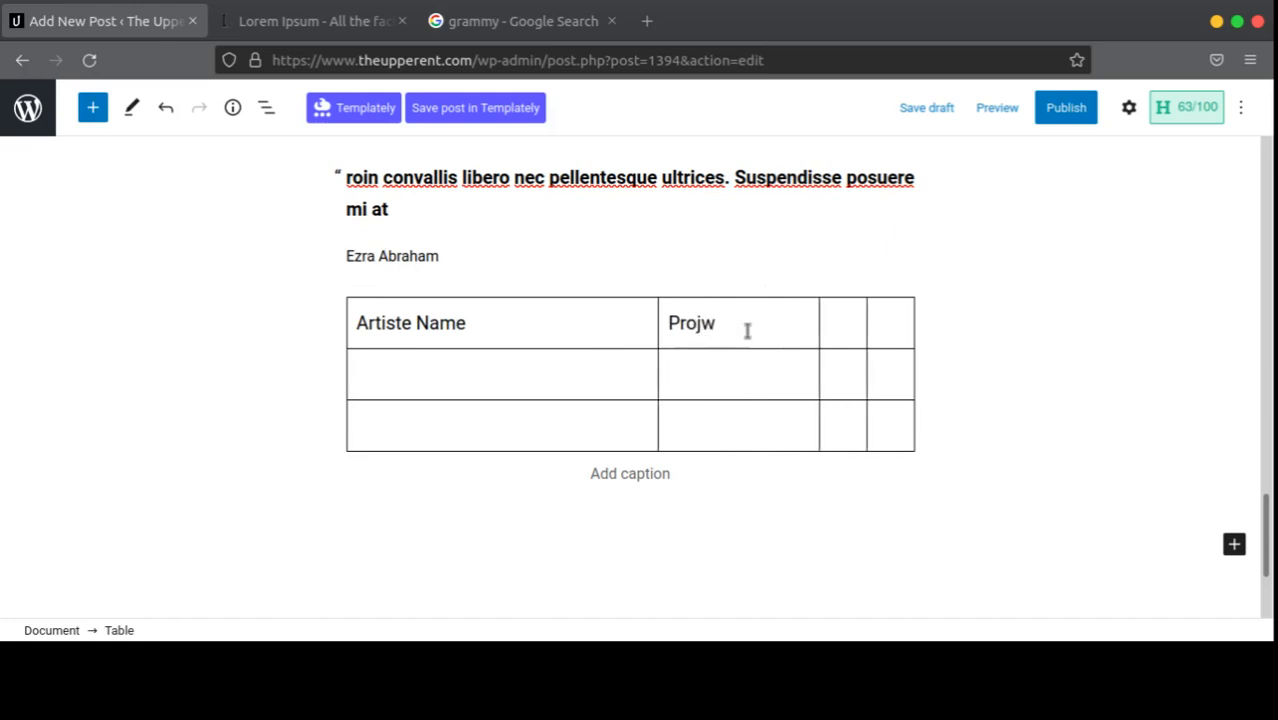
key(BackSpace)
text(ect)
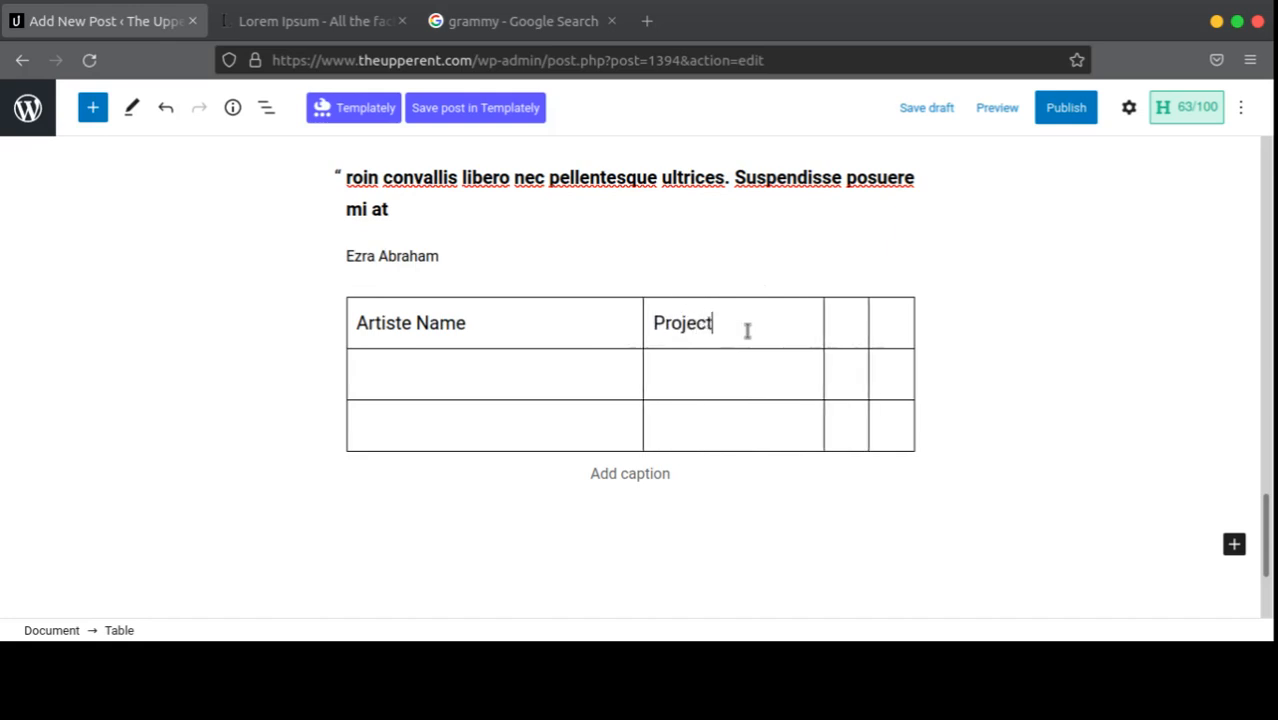
text( SUbmitted)
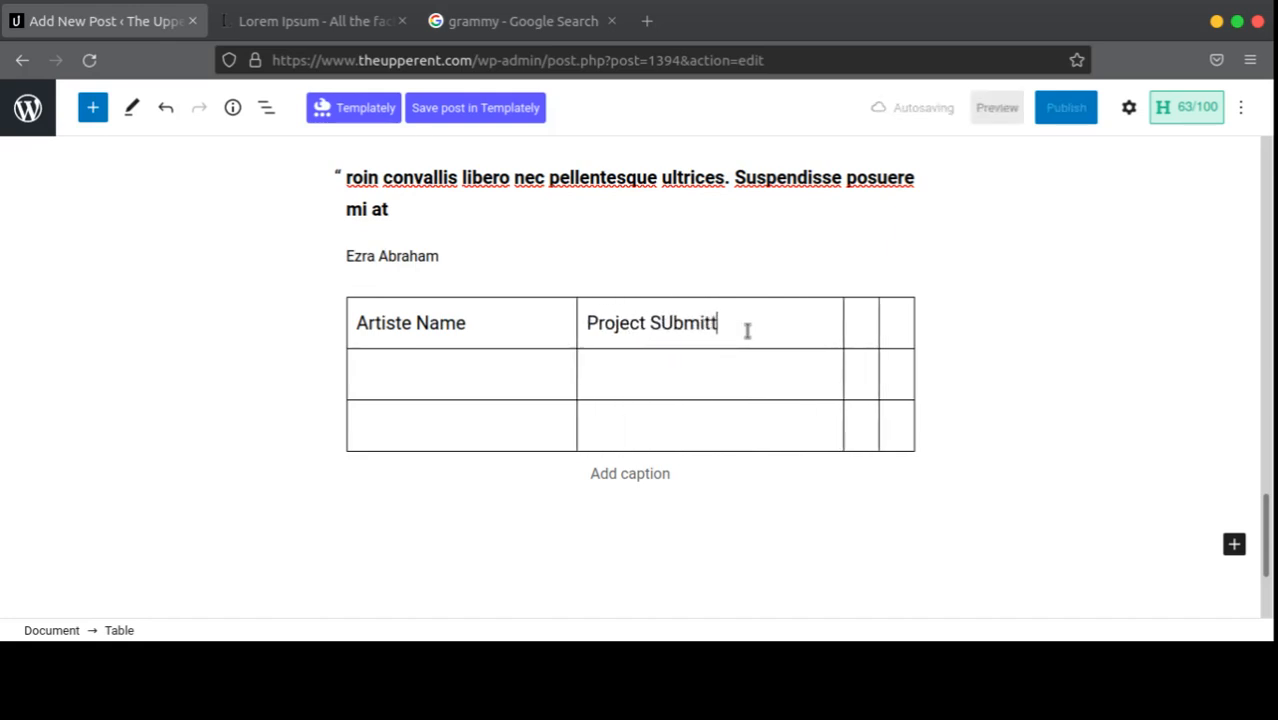
click(862, 323)
text(Date)
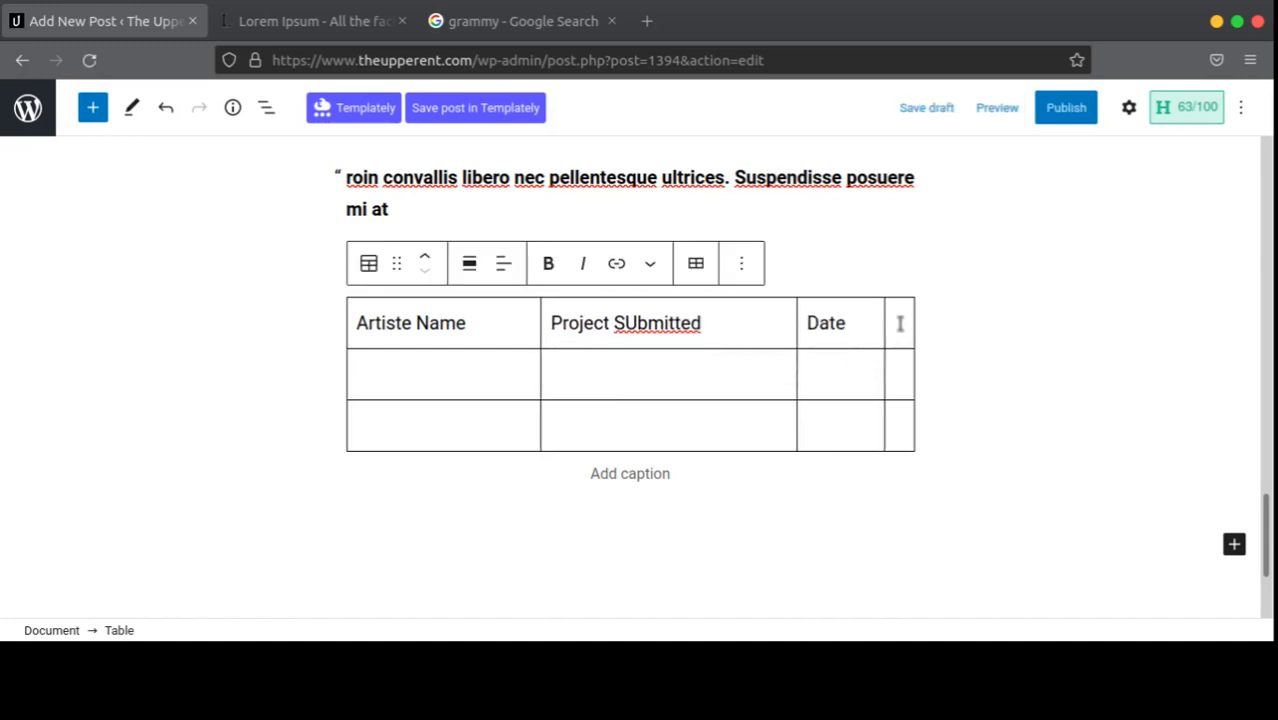
click(898, 323)
text(Chnaces)
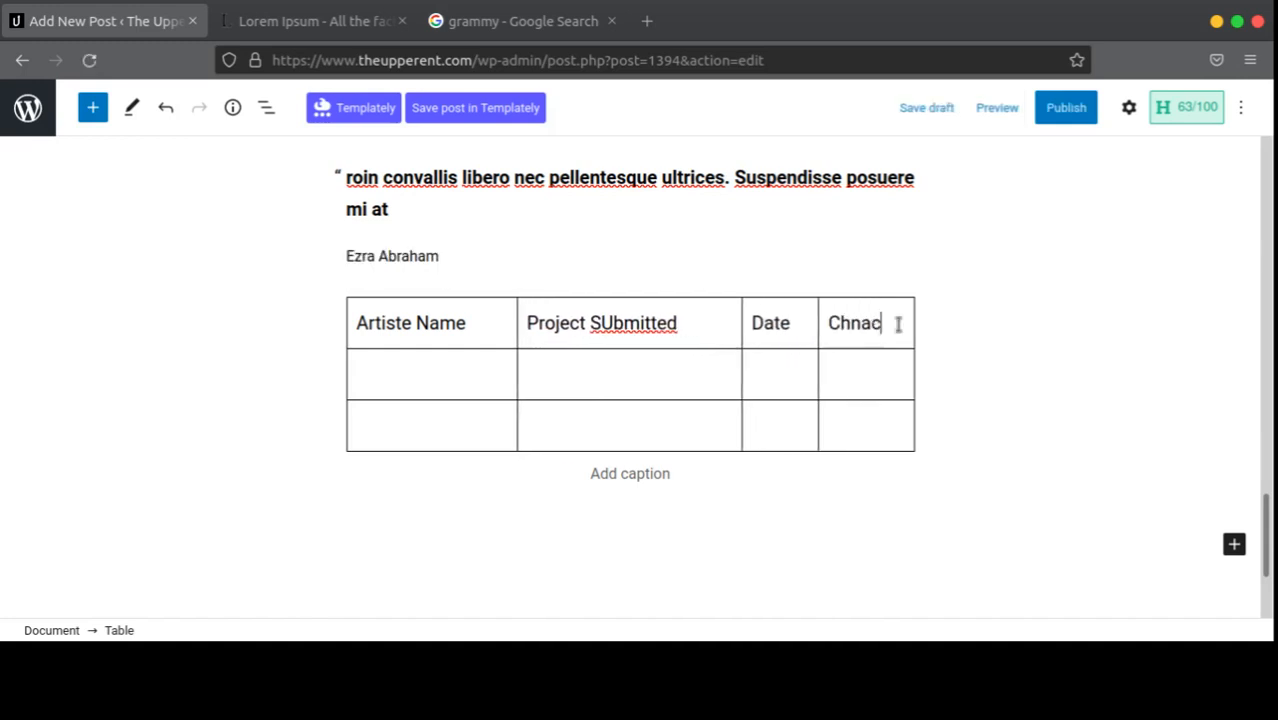
key(Left)
key(Left)
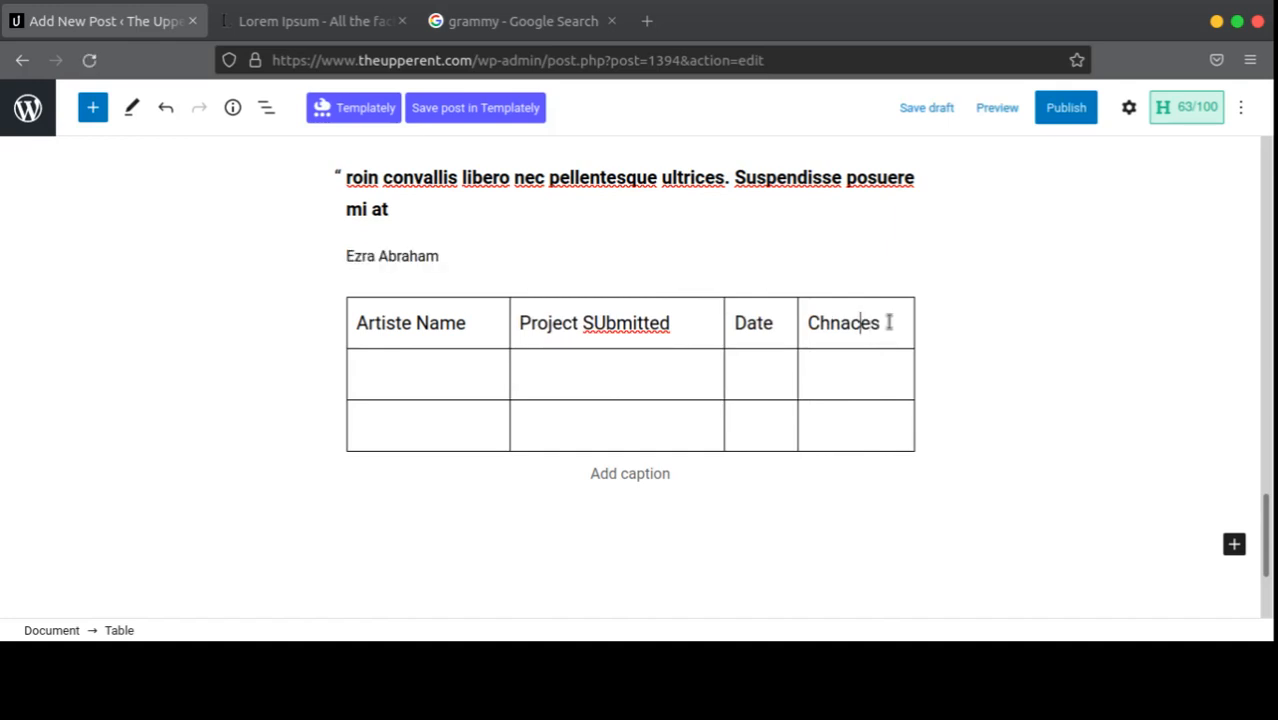
key(BackSpace)
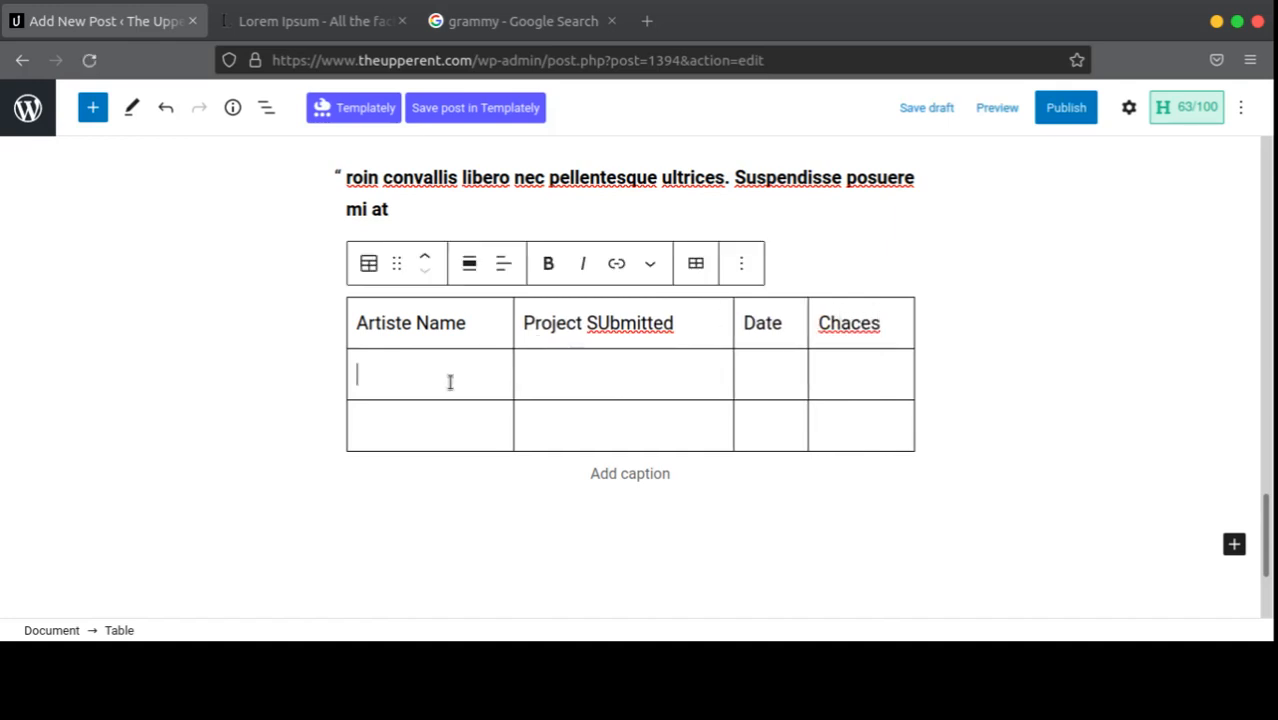
Step: Enter Wizkid and Made in Lagos in row one and fix 'SUbmitted' capitalisation
text(Wizkid)
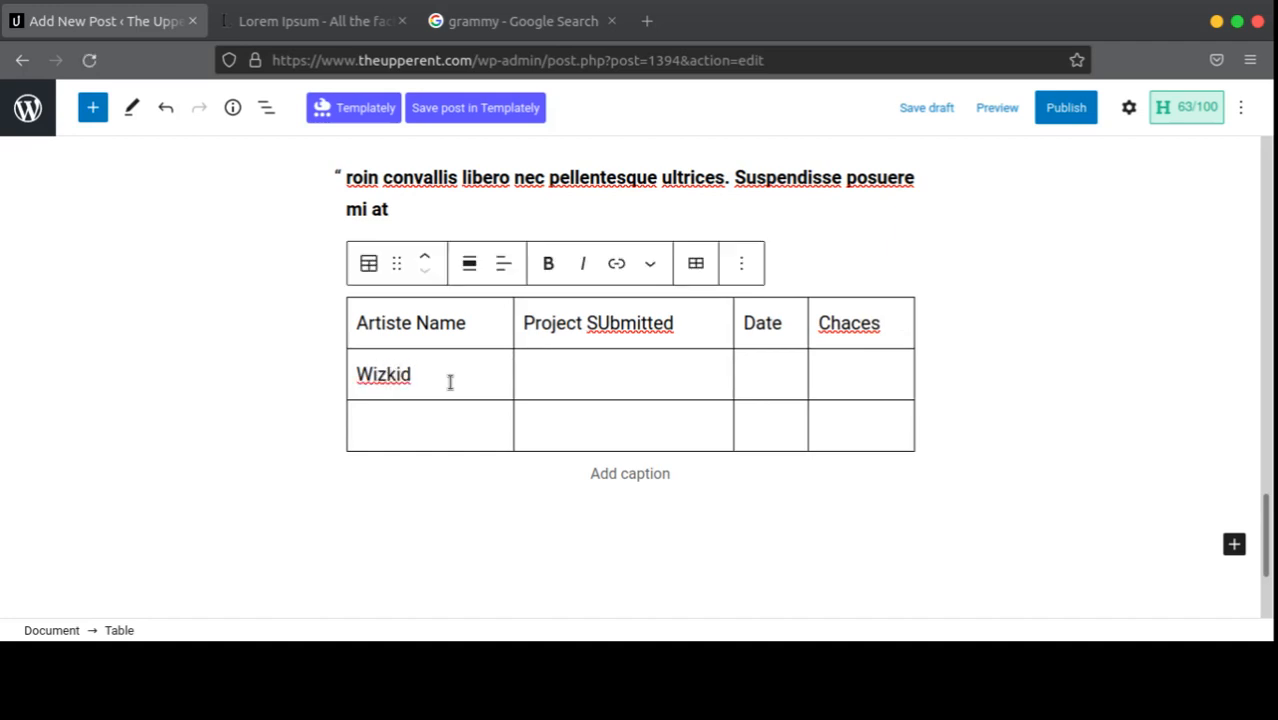
click(524, 372)
text(Made)
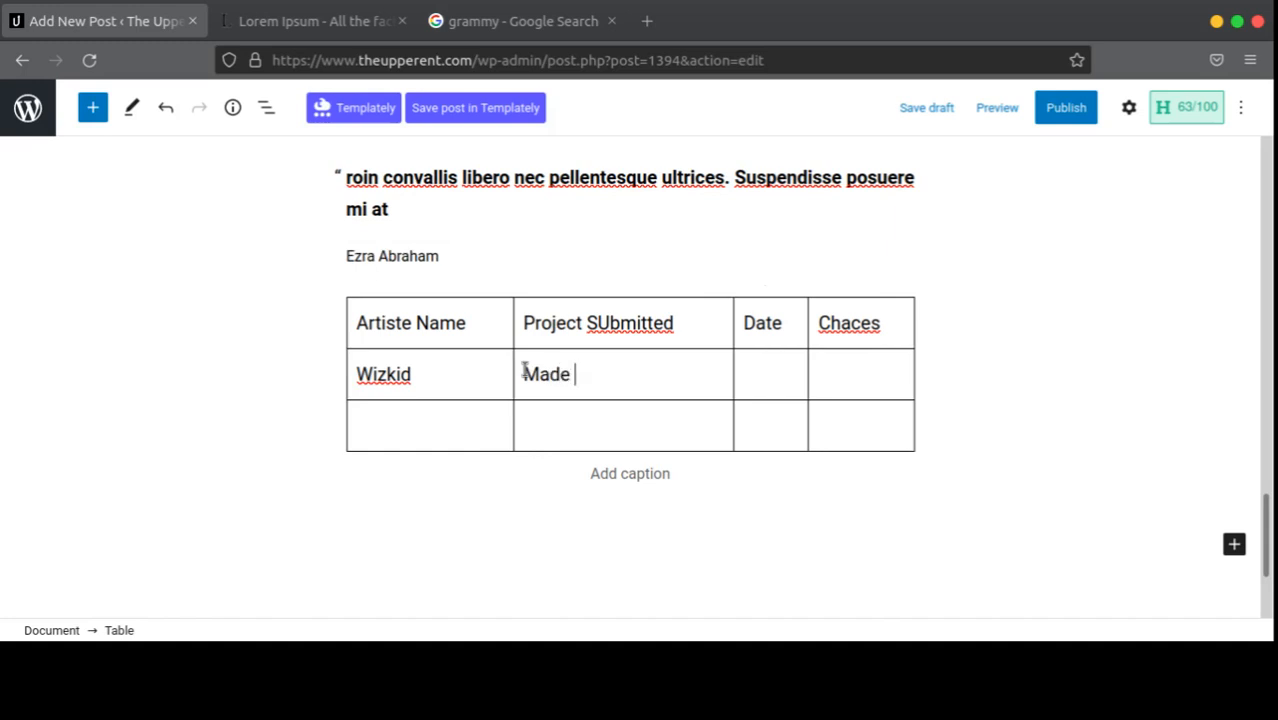
text( in LAgos)
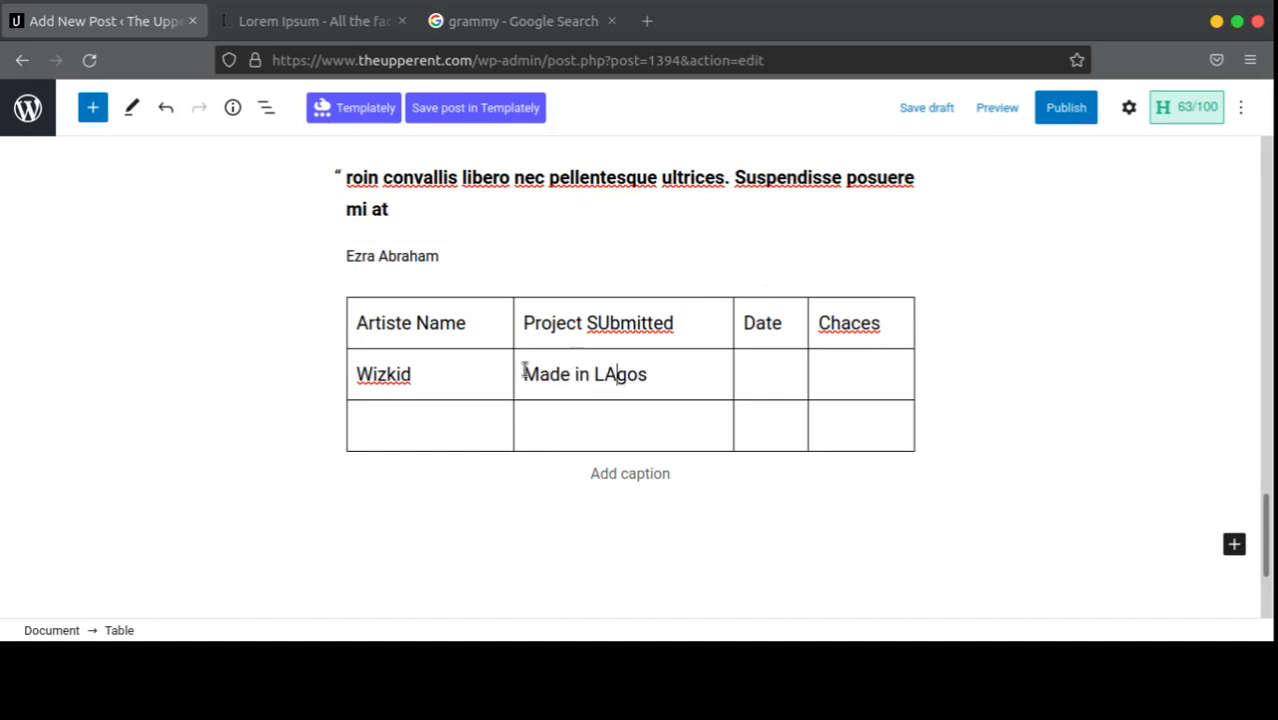
key(BackSpace)
text(a)
key(End)
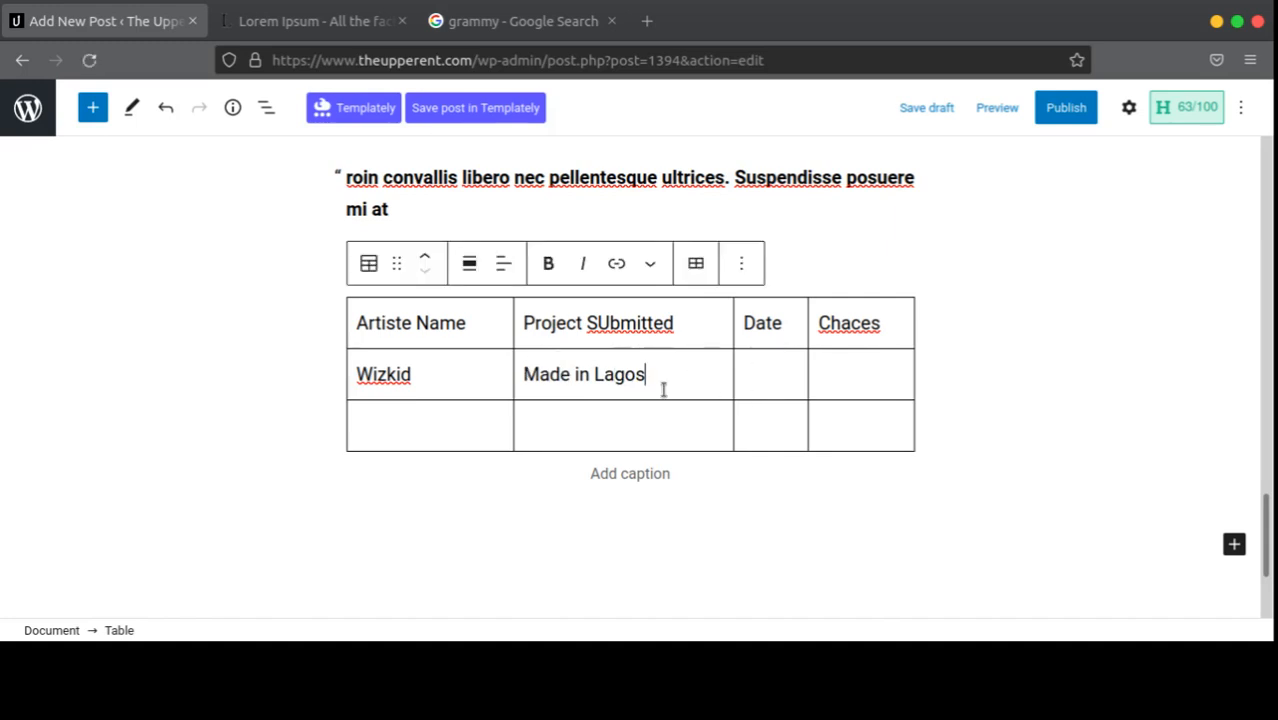
click(610, 322)
key(BackSpace)
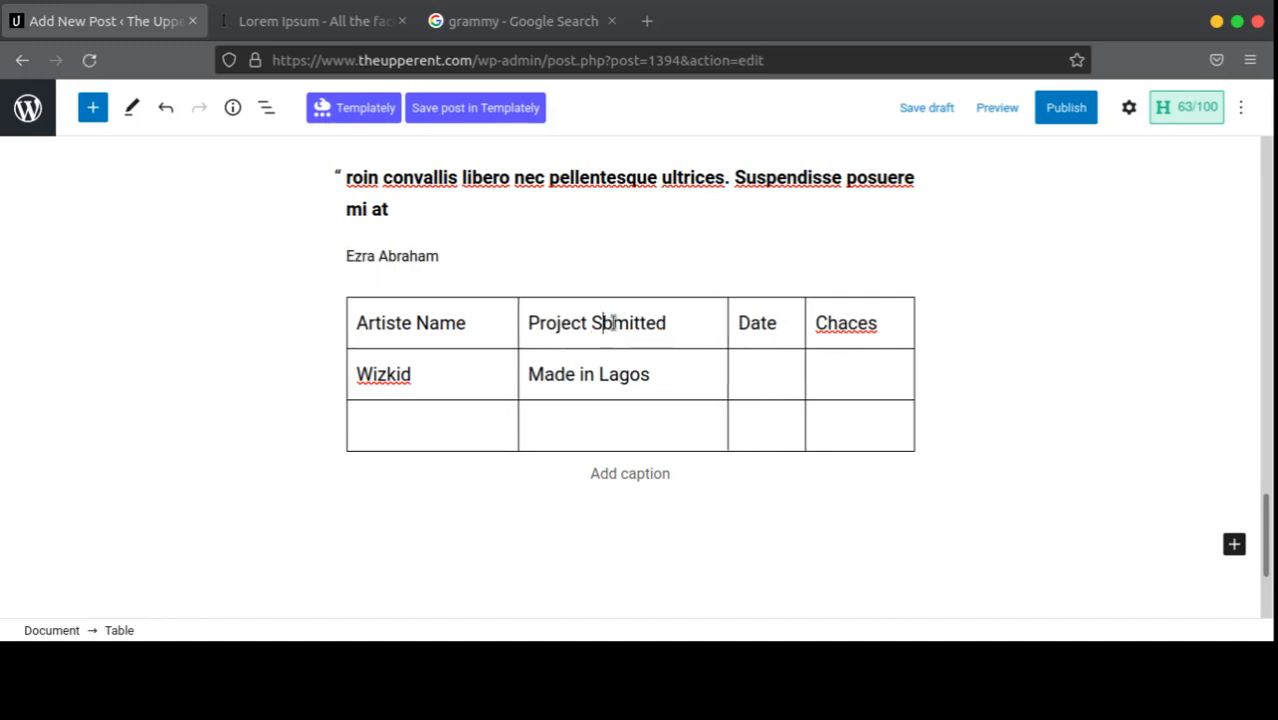
text(u)
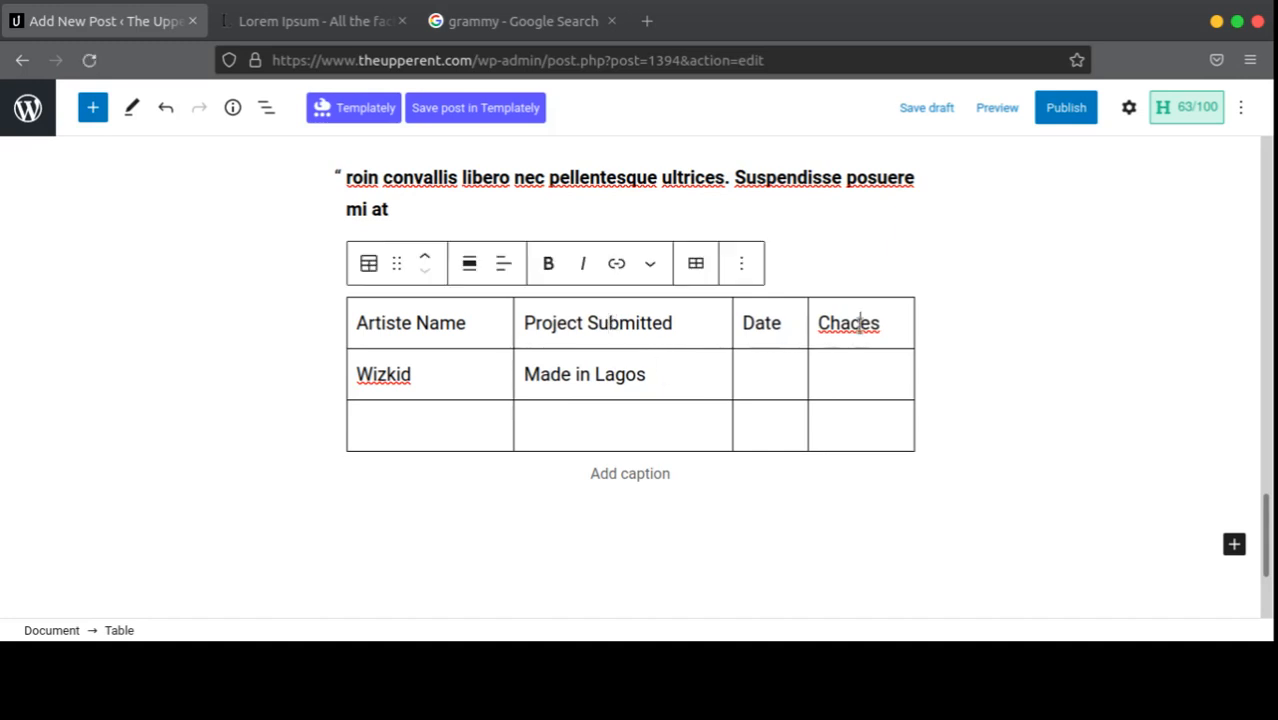
text(n)
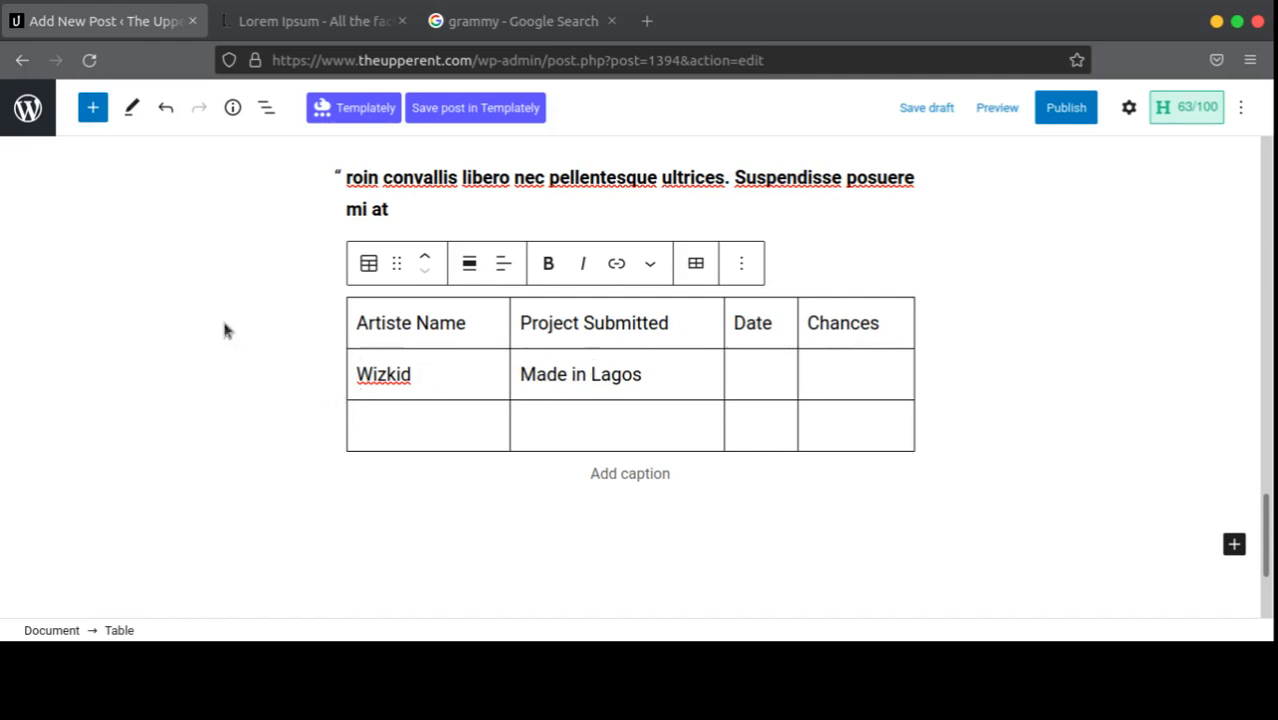
Step: Add an Audio block from the Media section of the block library below the table
click(1234, 544)
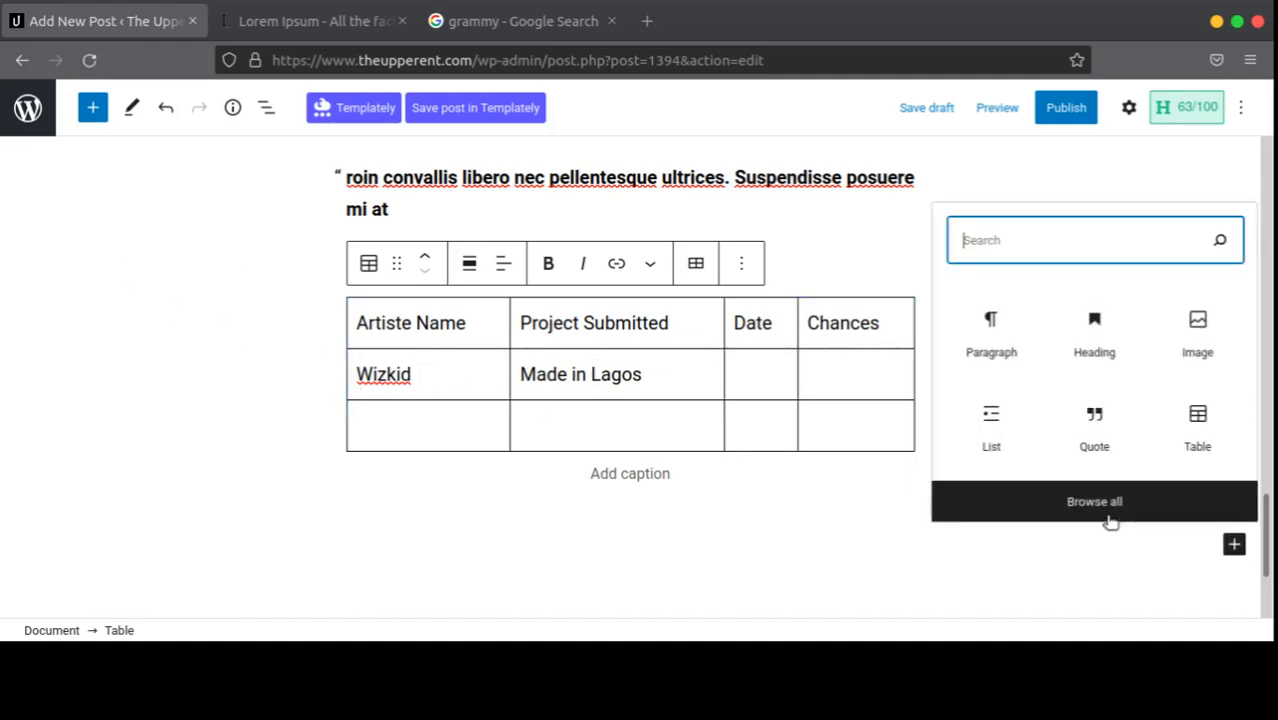
key(Return)
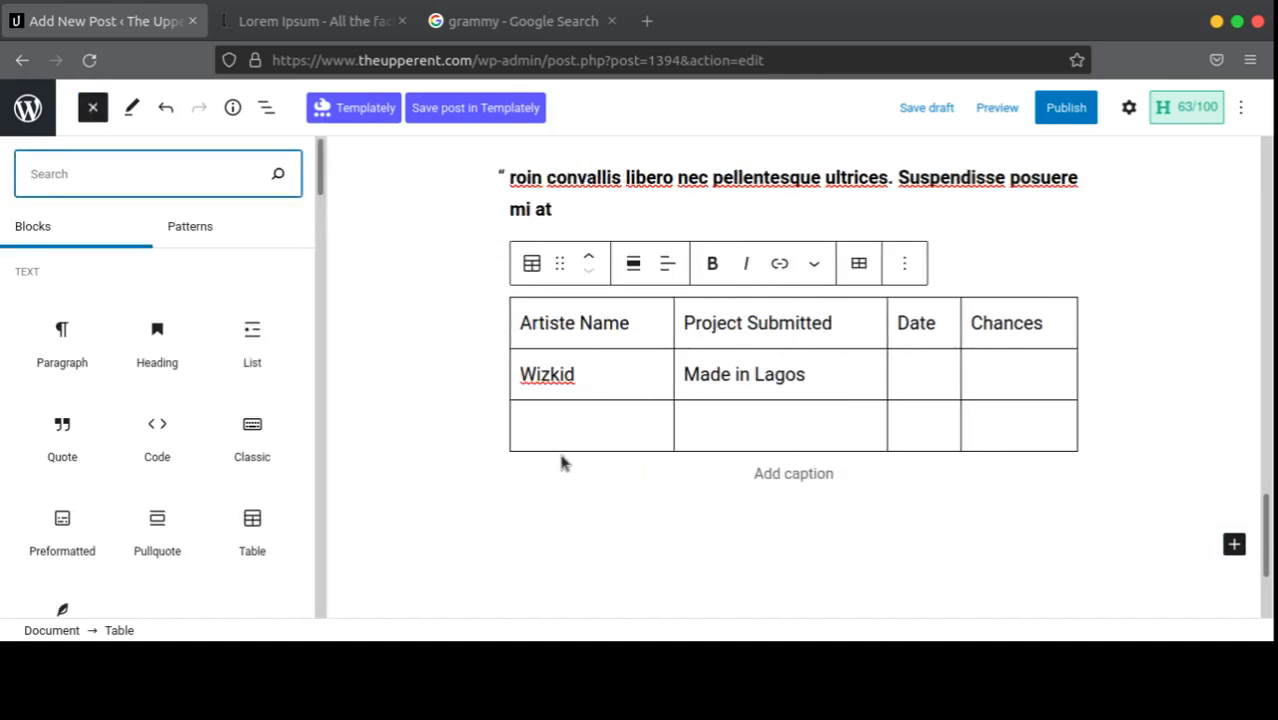
scroll(171, 429, down, 6)
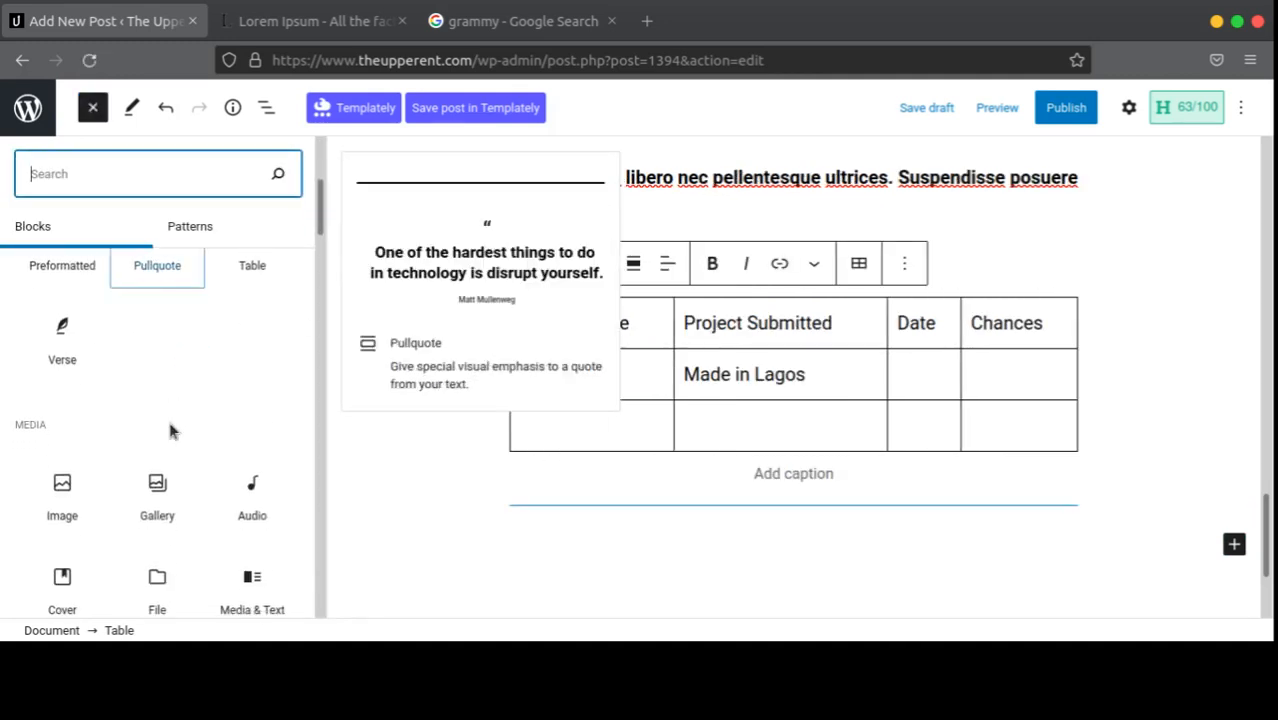
scroll(165, 440, up, 4)
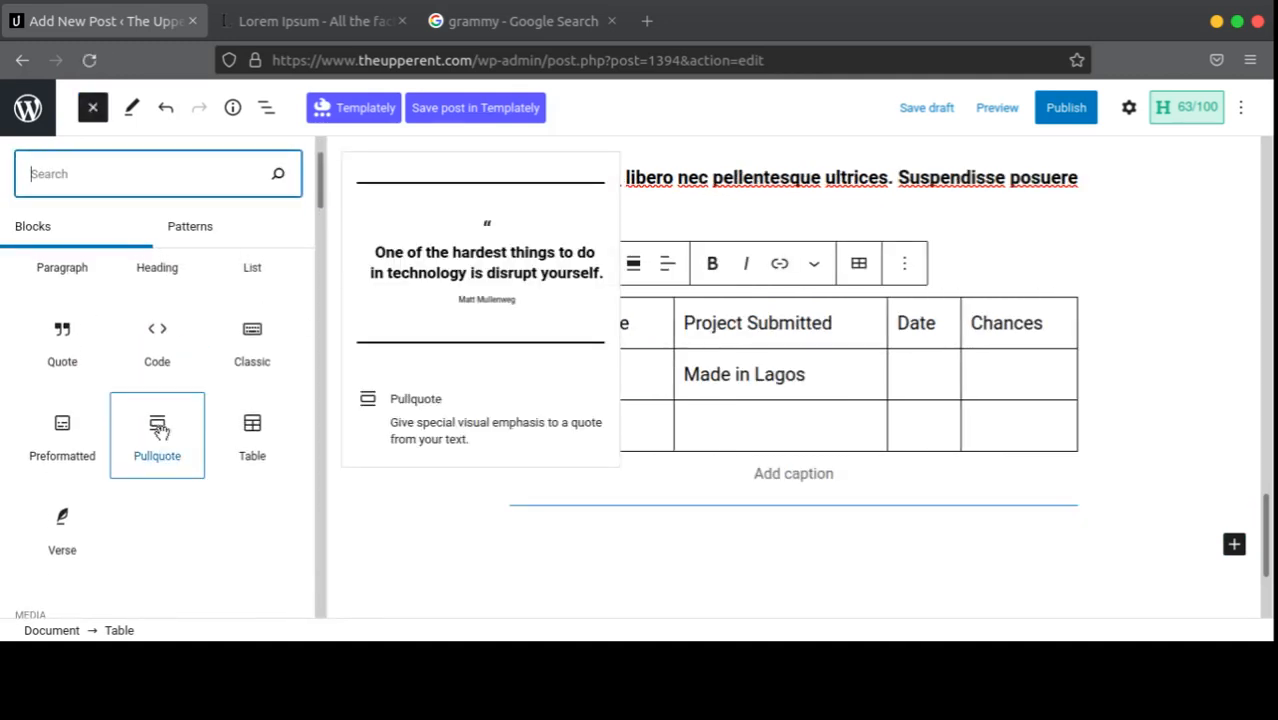
scroll(160, 430, up, 1)
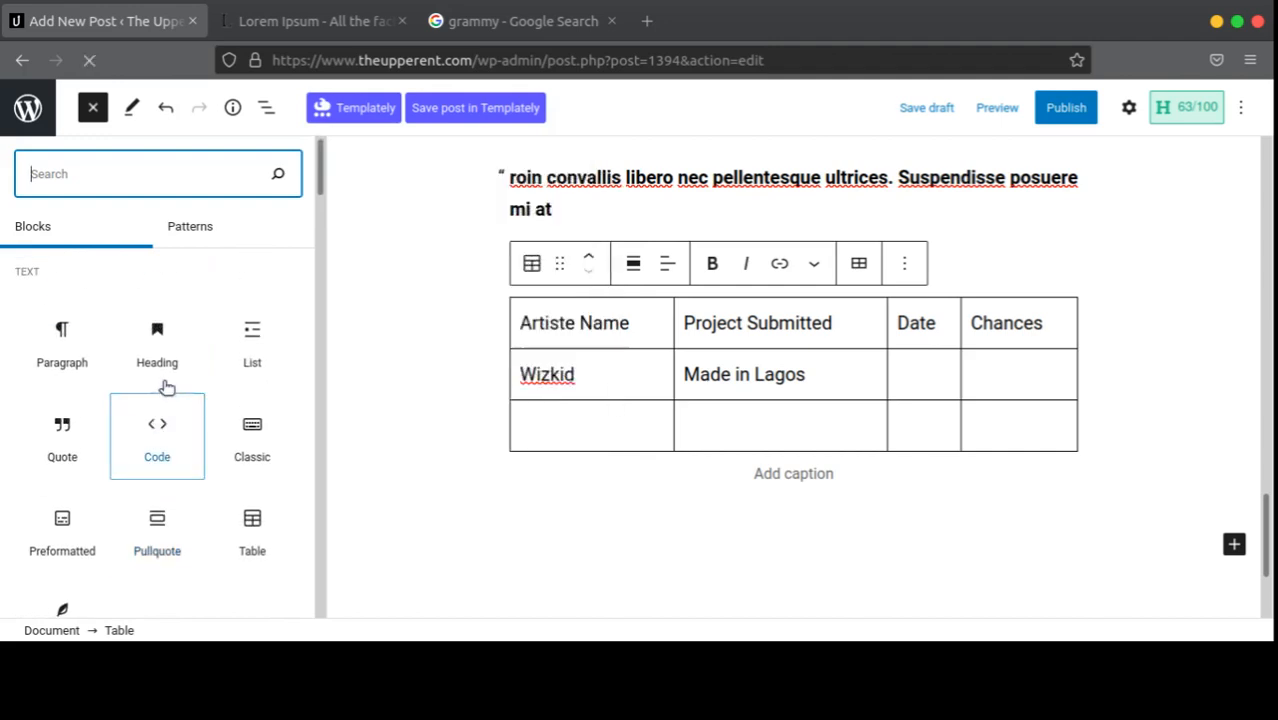
scroll(140, 434, down, 4)
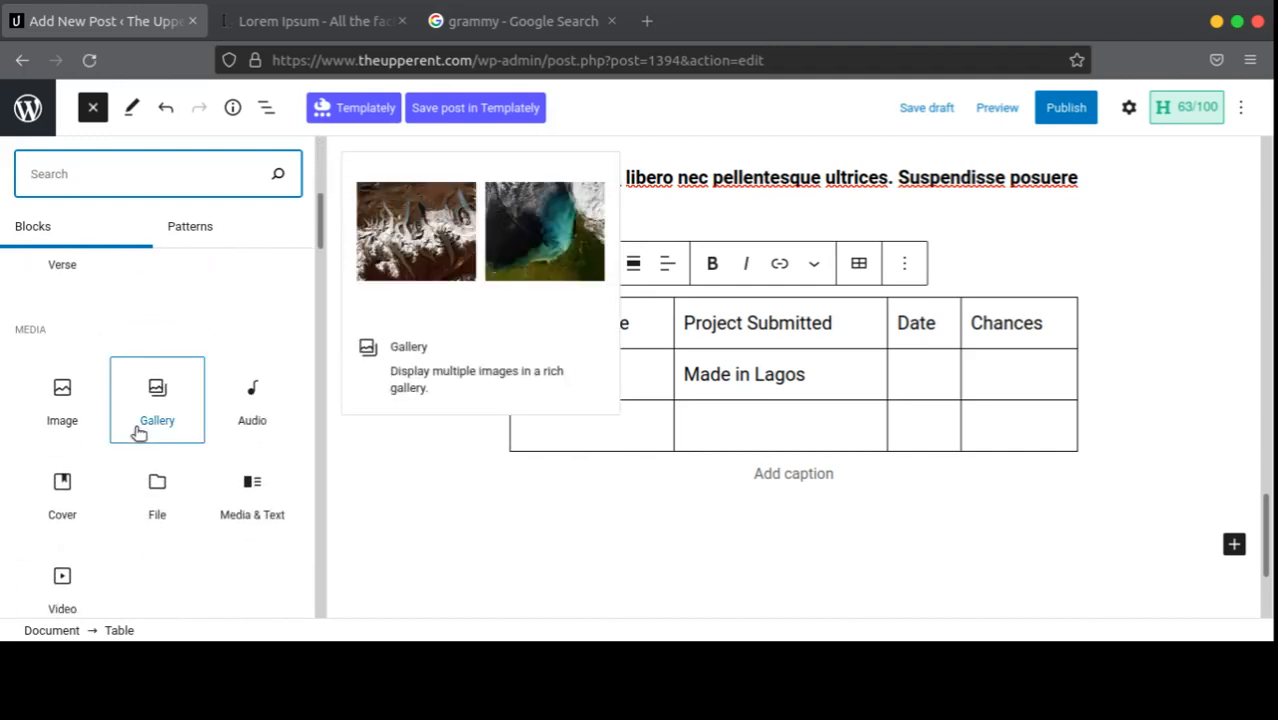
scroll(148, 434, down, 1)
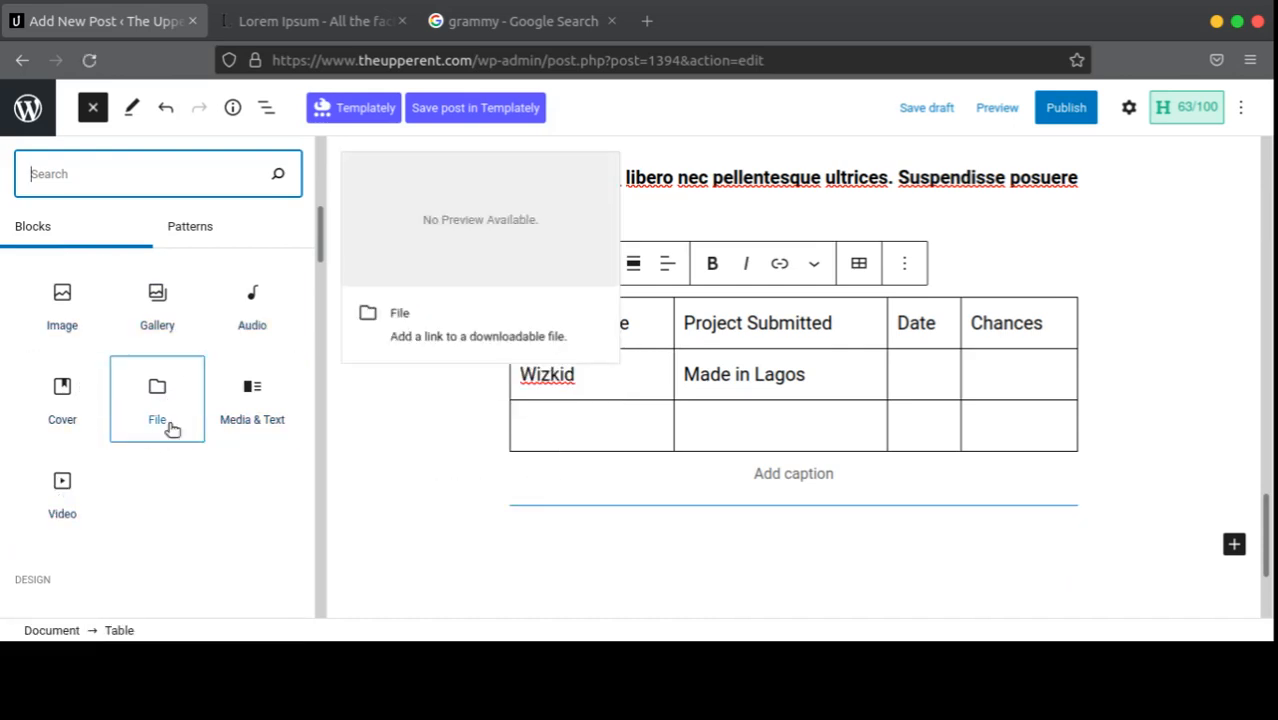
click(243, 308)
scroll(665, 450, down, 2)
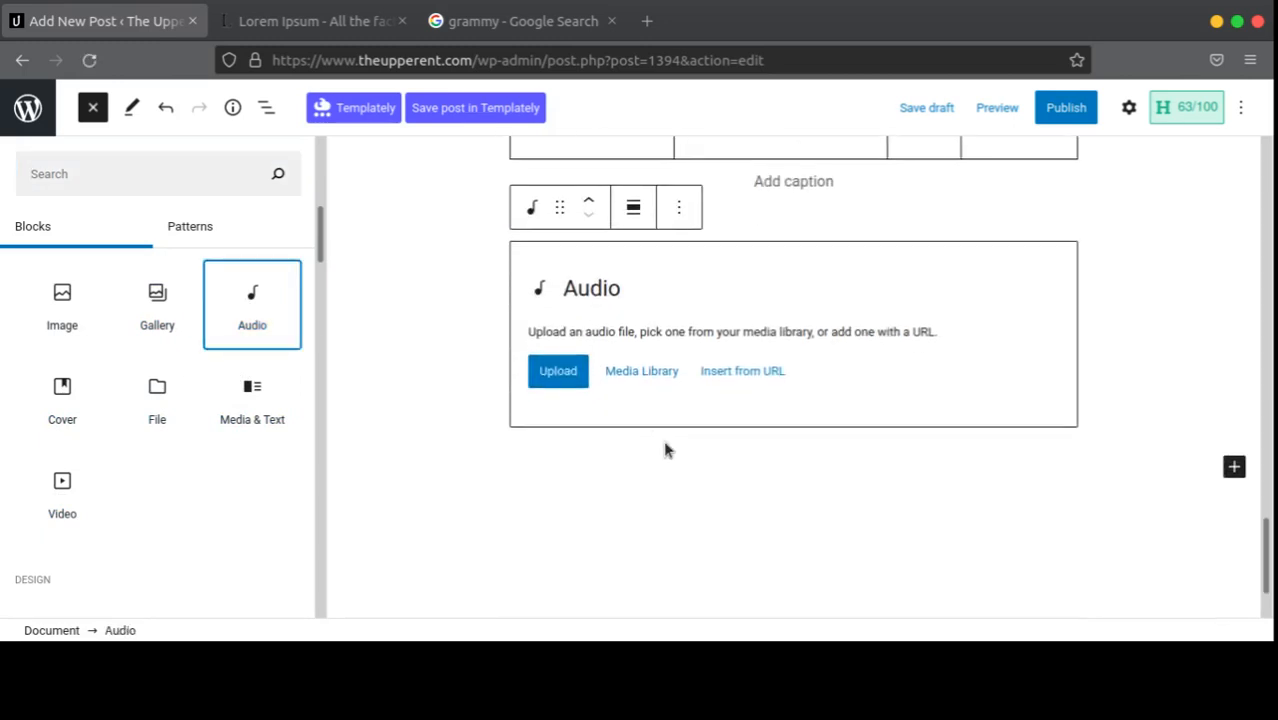
Step: Browse the Media Library and Upload files tab for audio, then close without choosing a file
click(641, 371)
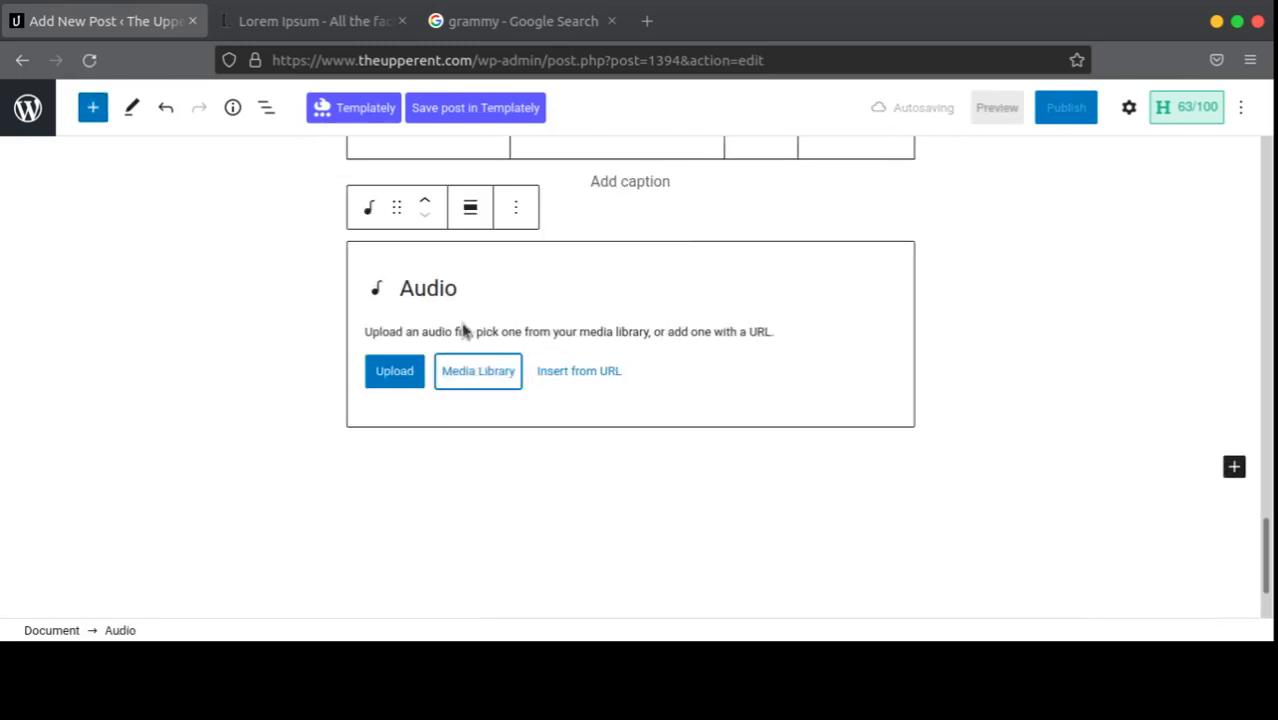
click(461, 375)
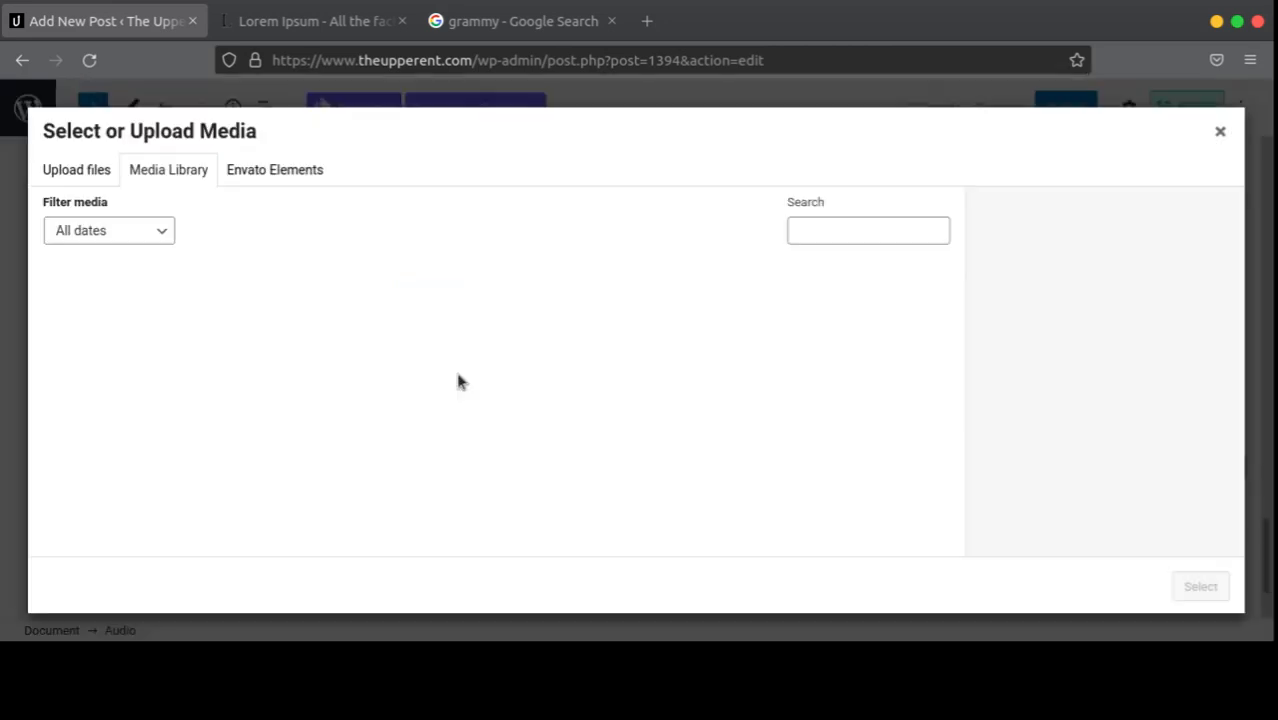
click(151, 241)
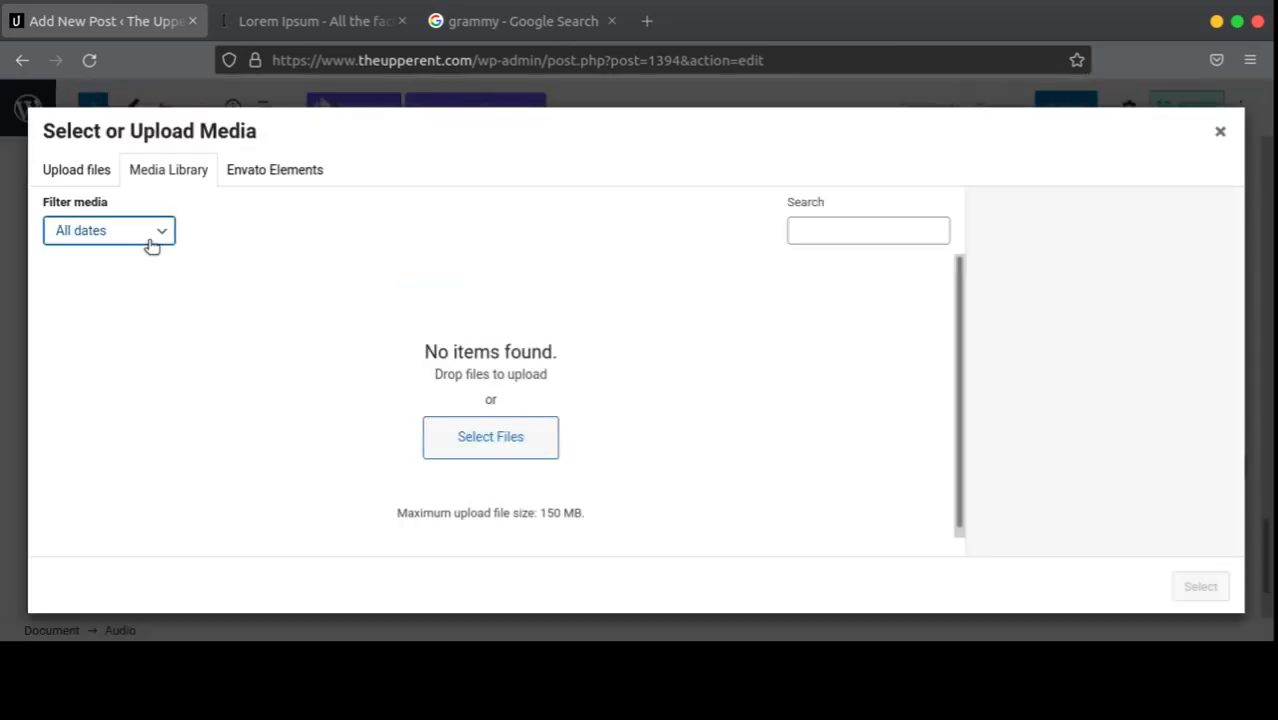
click(374, 352)
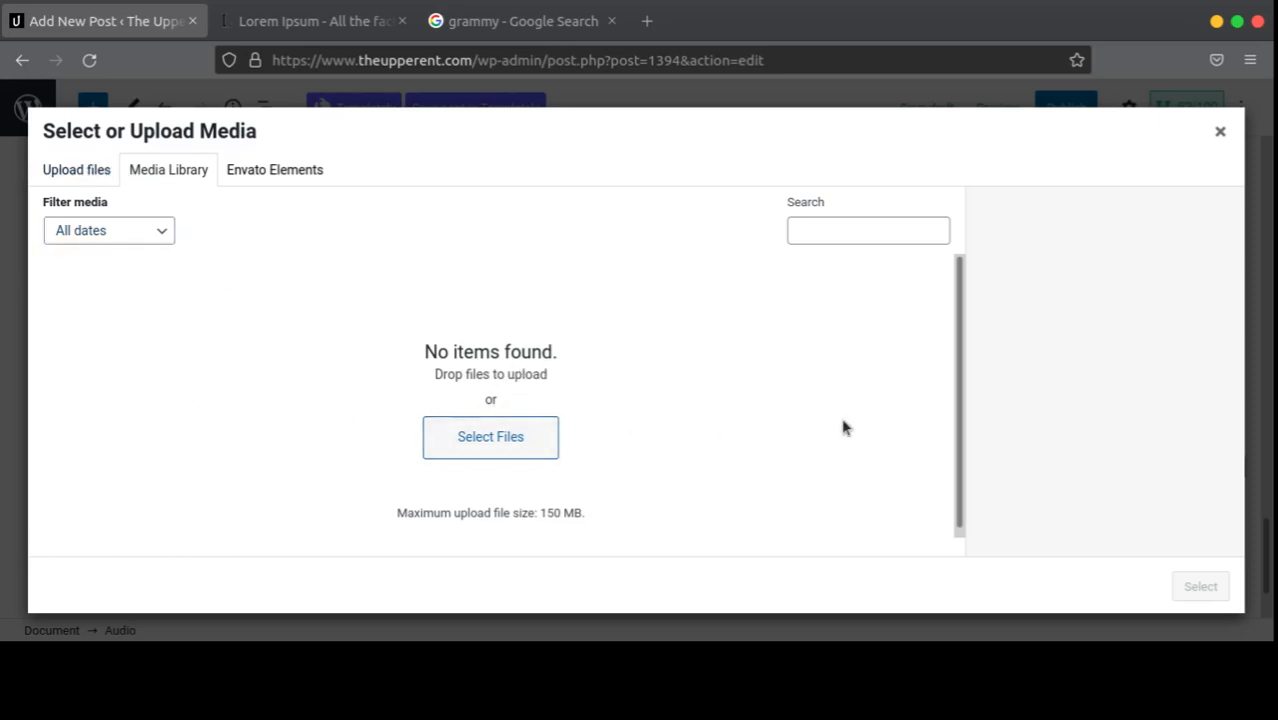
click(74, 165)
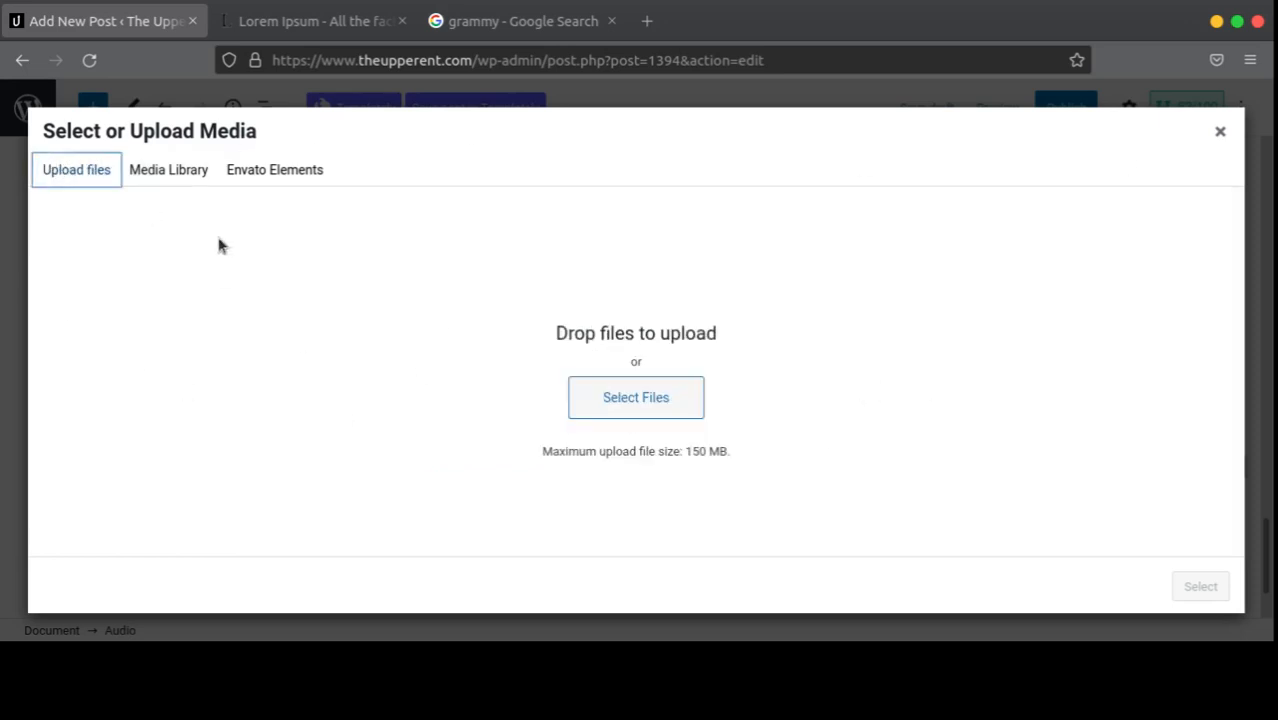
drag(684, 452, 542, 452)
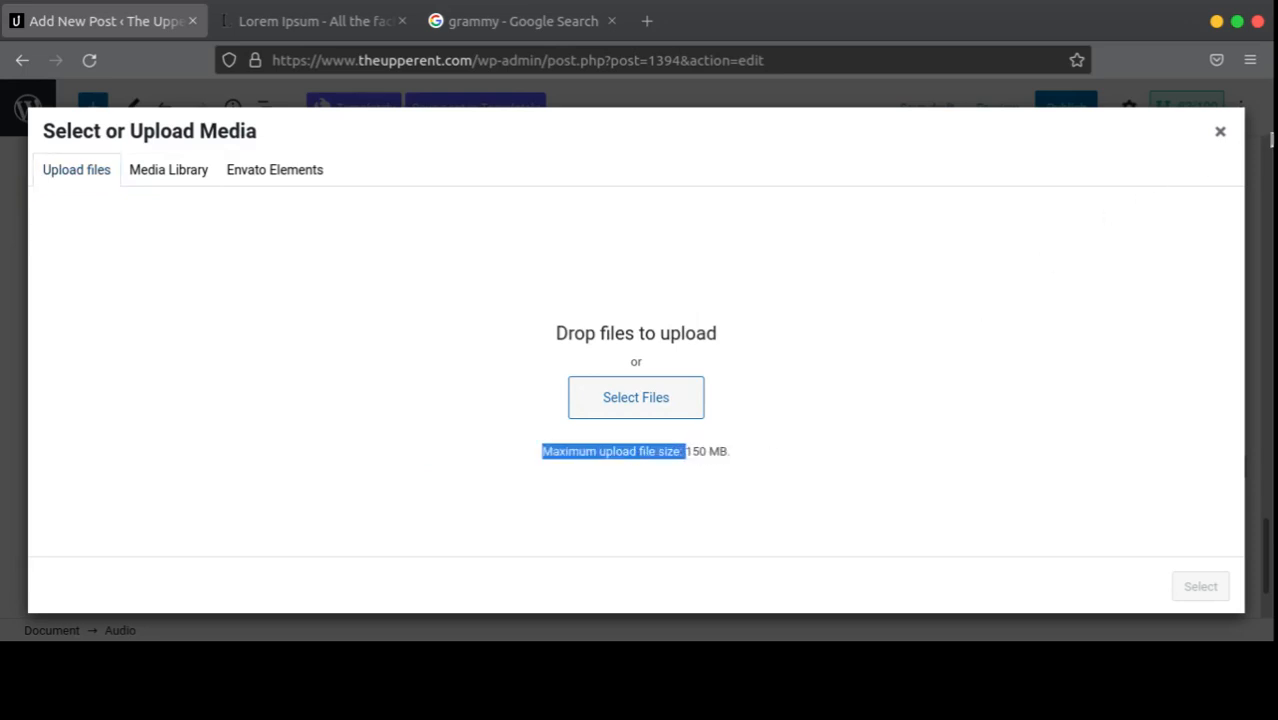
click(1220, 131)
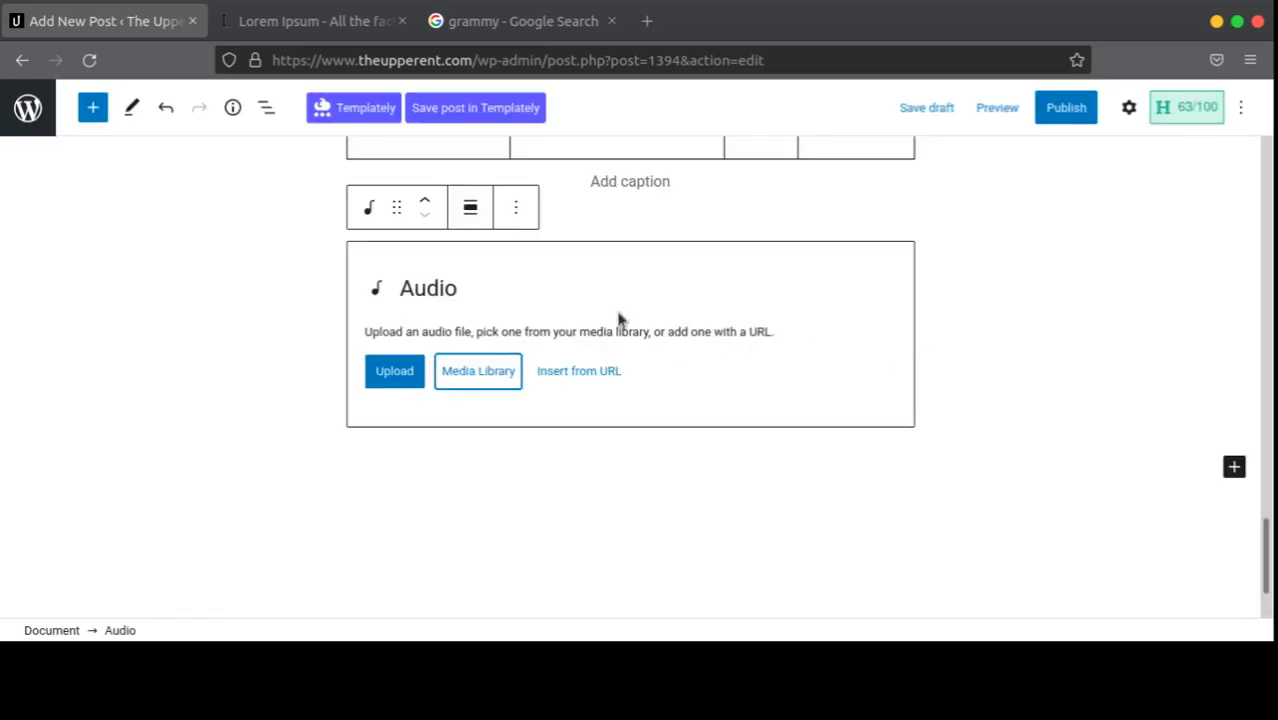
click(516, 207)
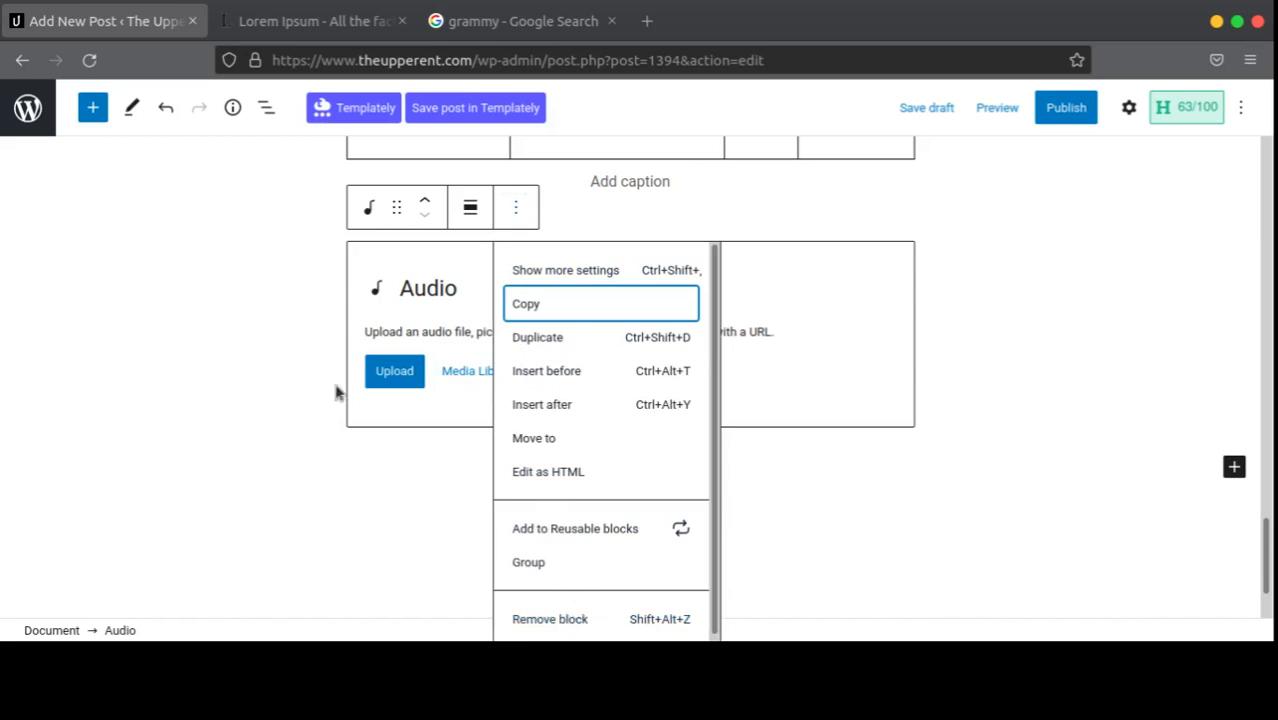
Step: Transform the empty Audio block into a File block, then wrap it in a Group
click(825, 370)
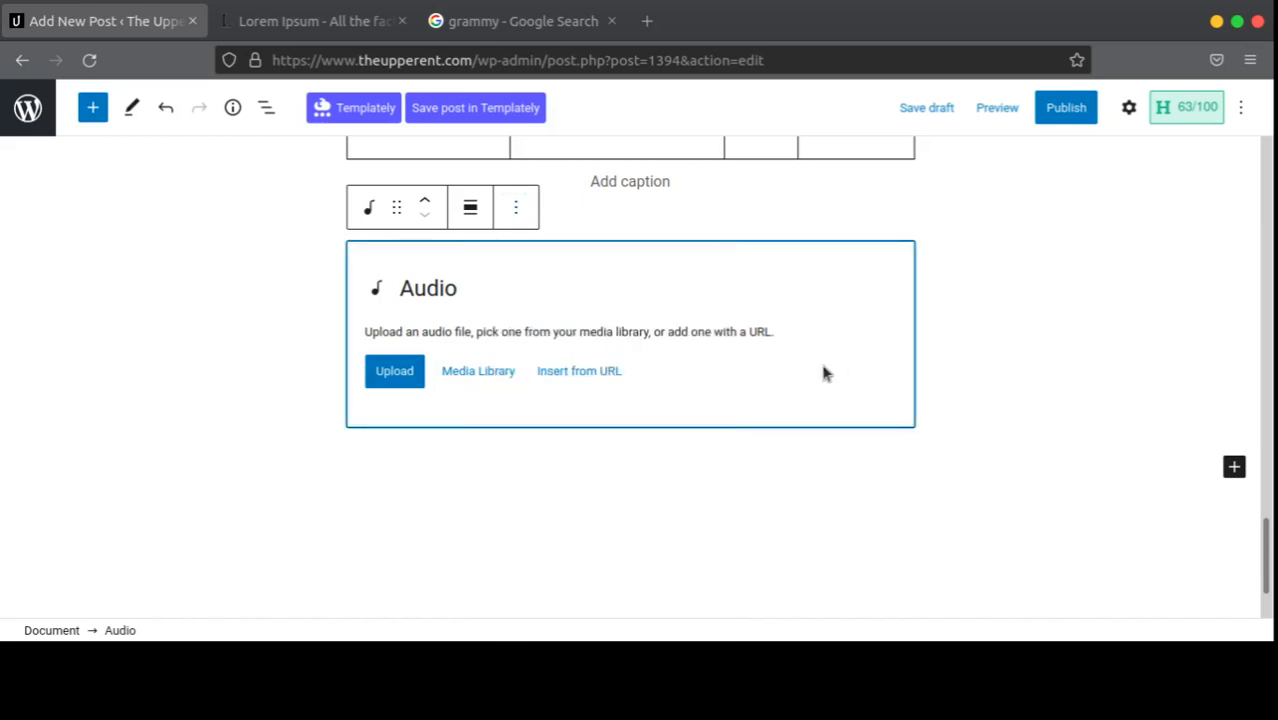
click(371, 210)
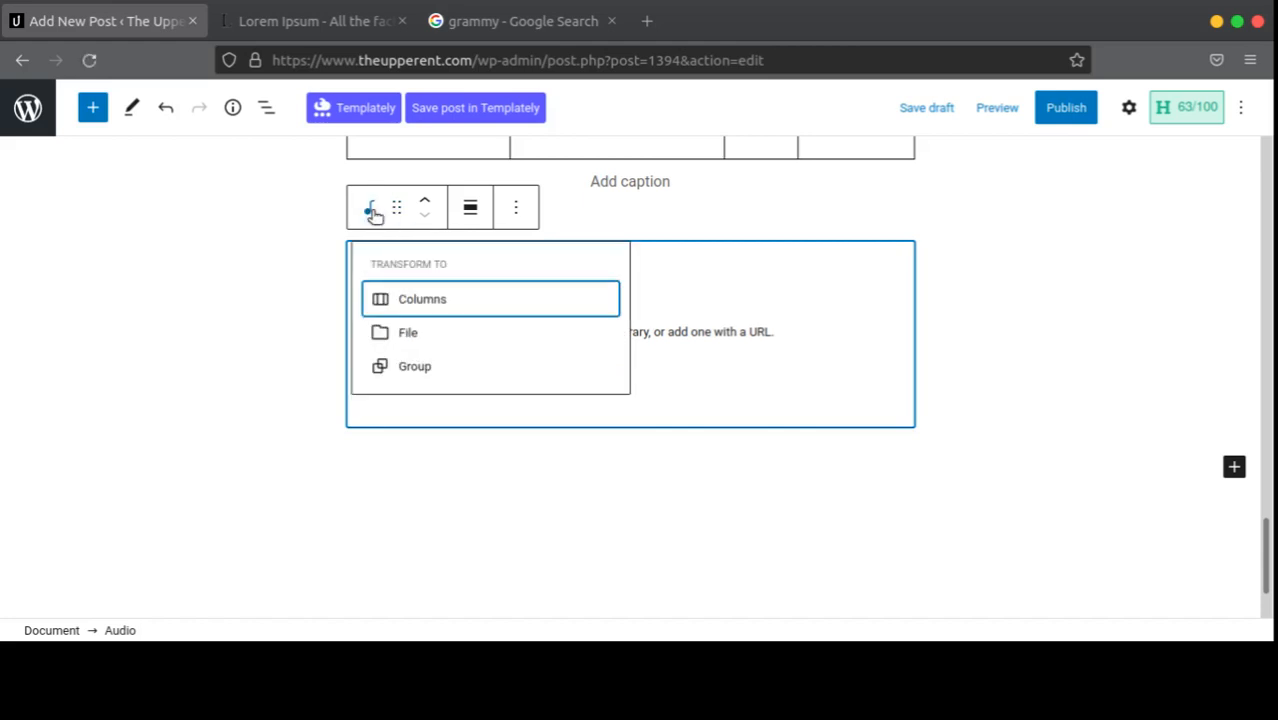
click(411, 334)
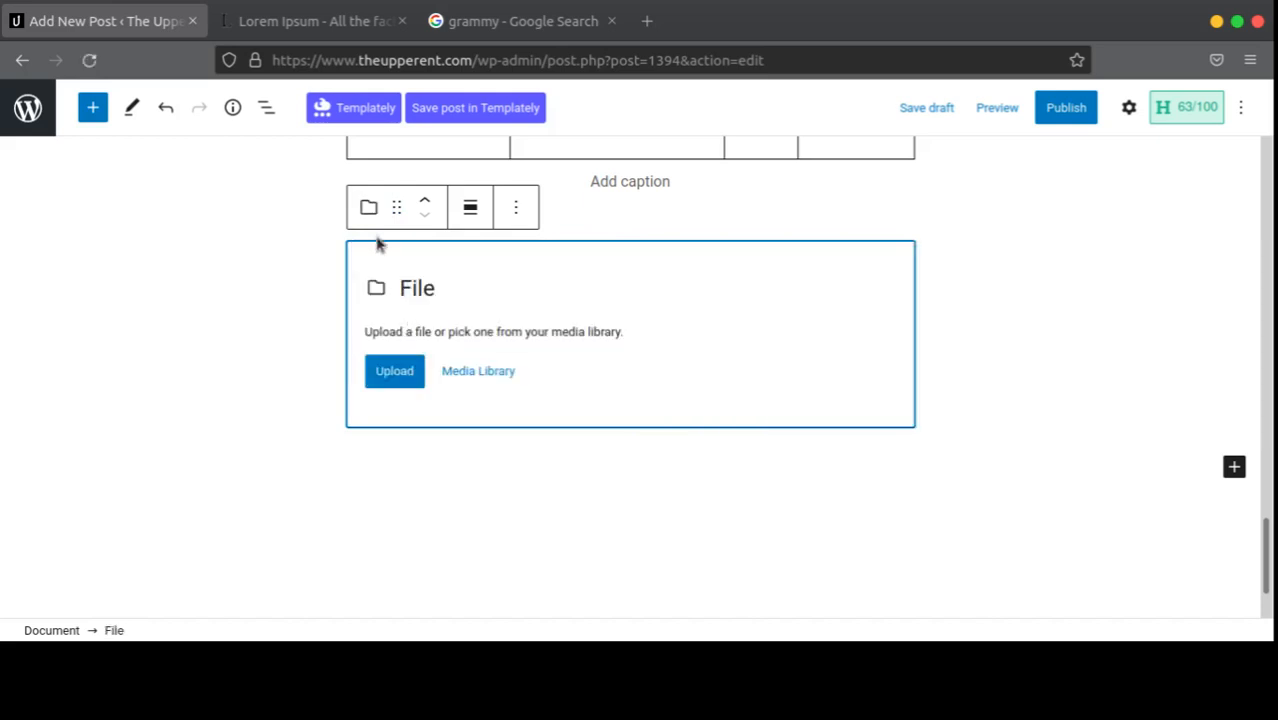
click(368, 207)
click(402, 333)
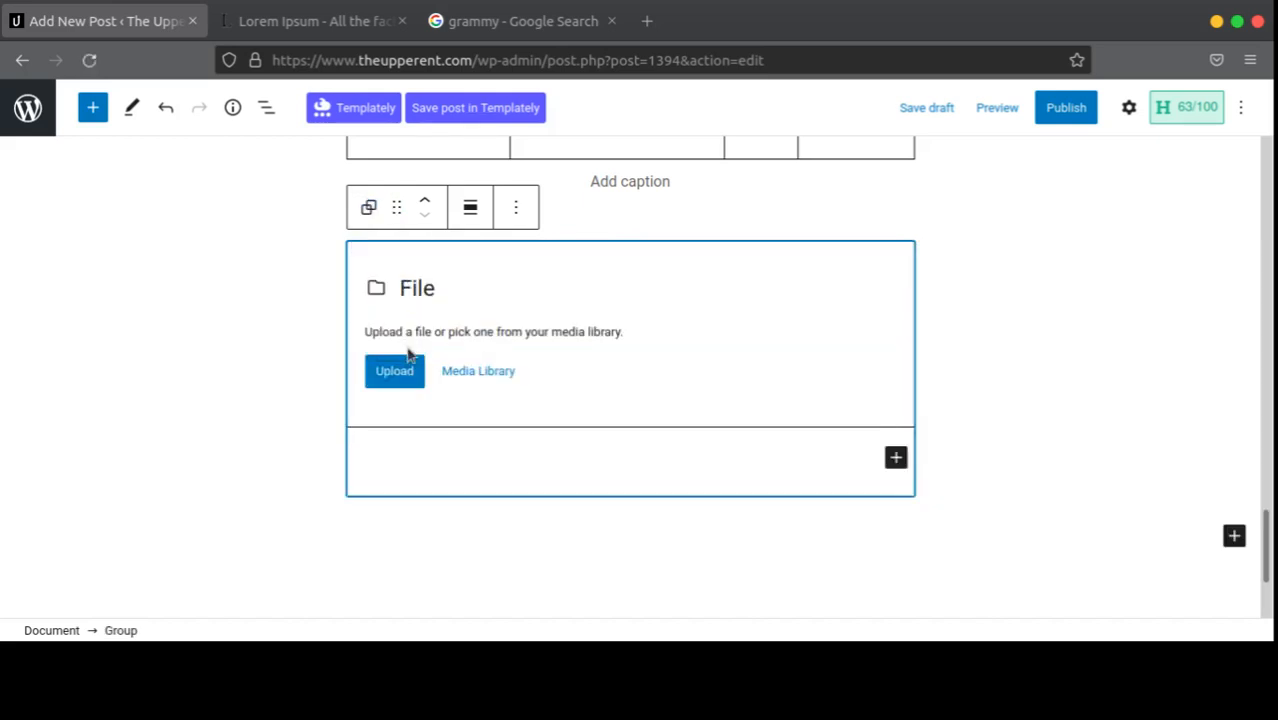
Step: Delete the unwanted empty block via Options › Remove block
click(368, 207)
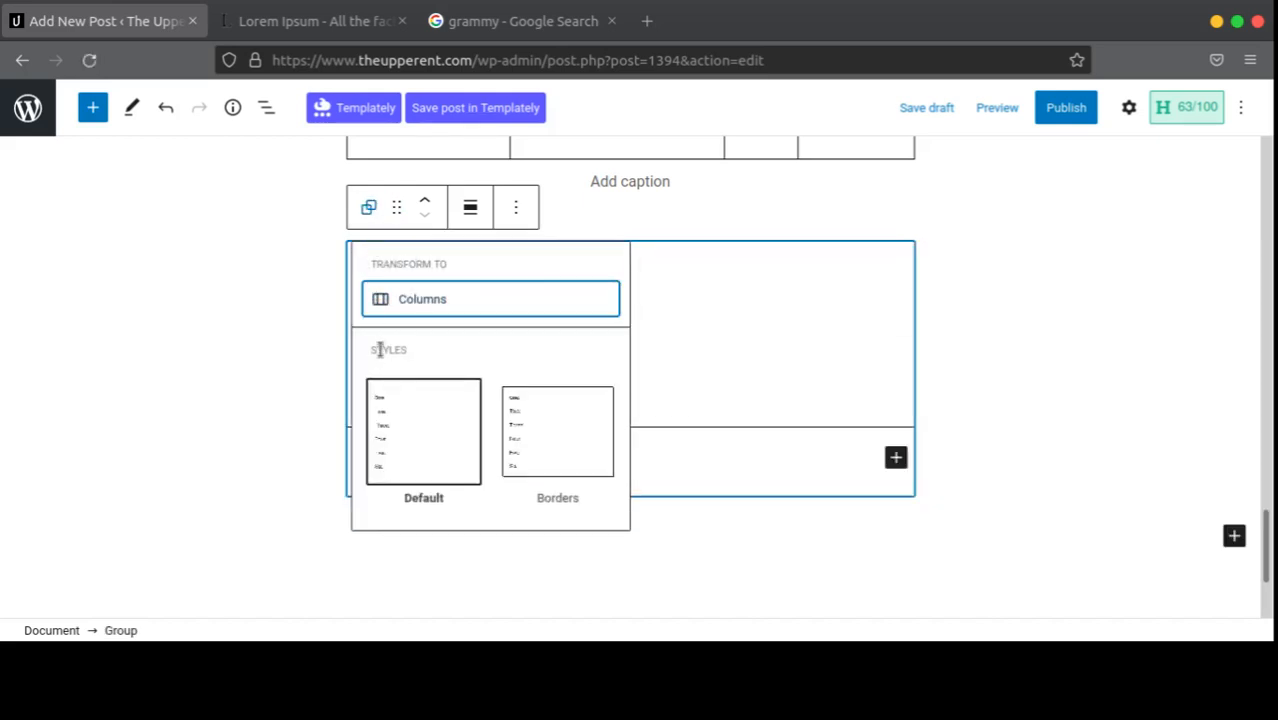
click(369, 205)
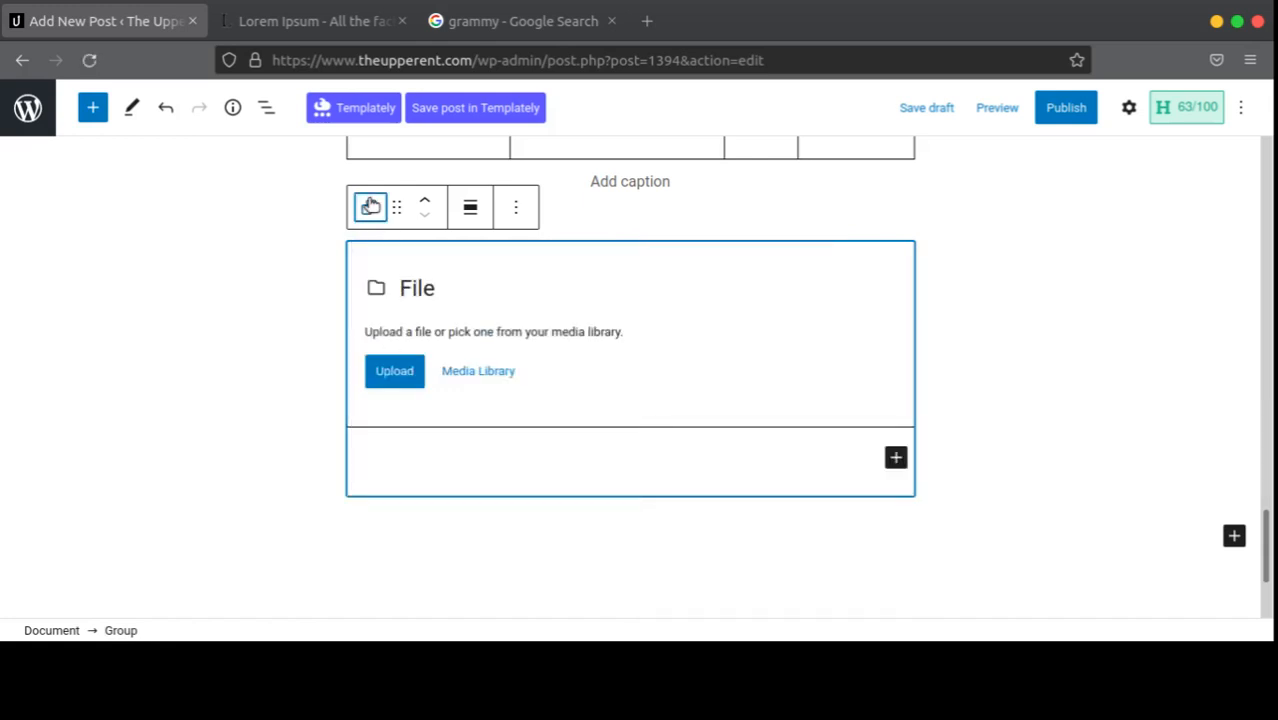
click(369, 205)
click(369, 205)
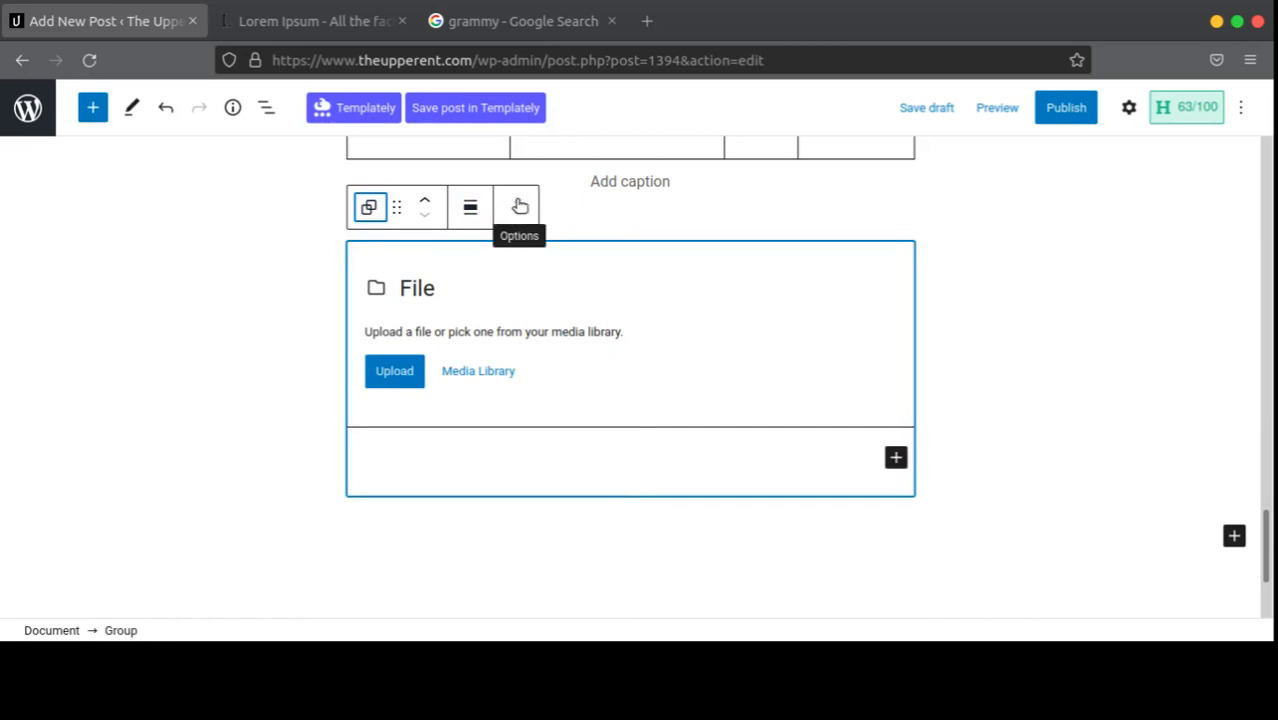
click(519, 206)
click(595, 595)
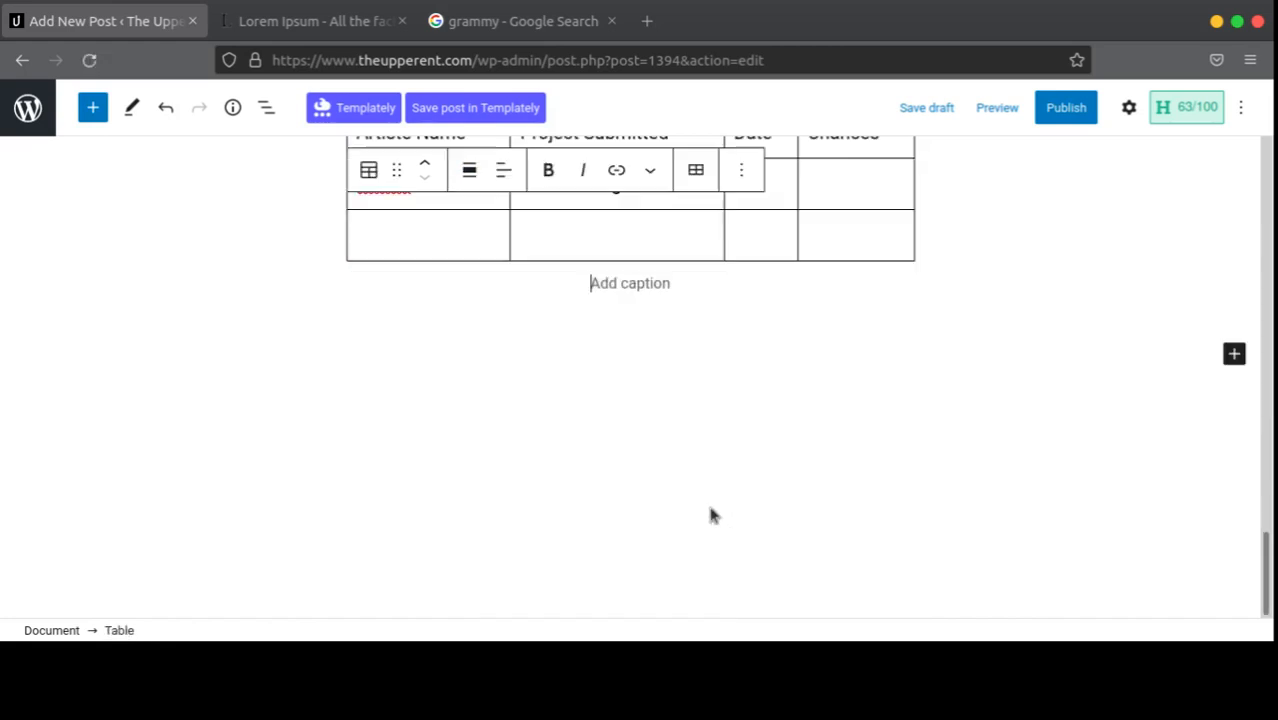
Step: Drag a Buttons block from the block library to below the artiste table
scroll(659, 345, up, 2)
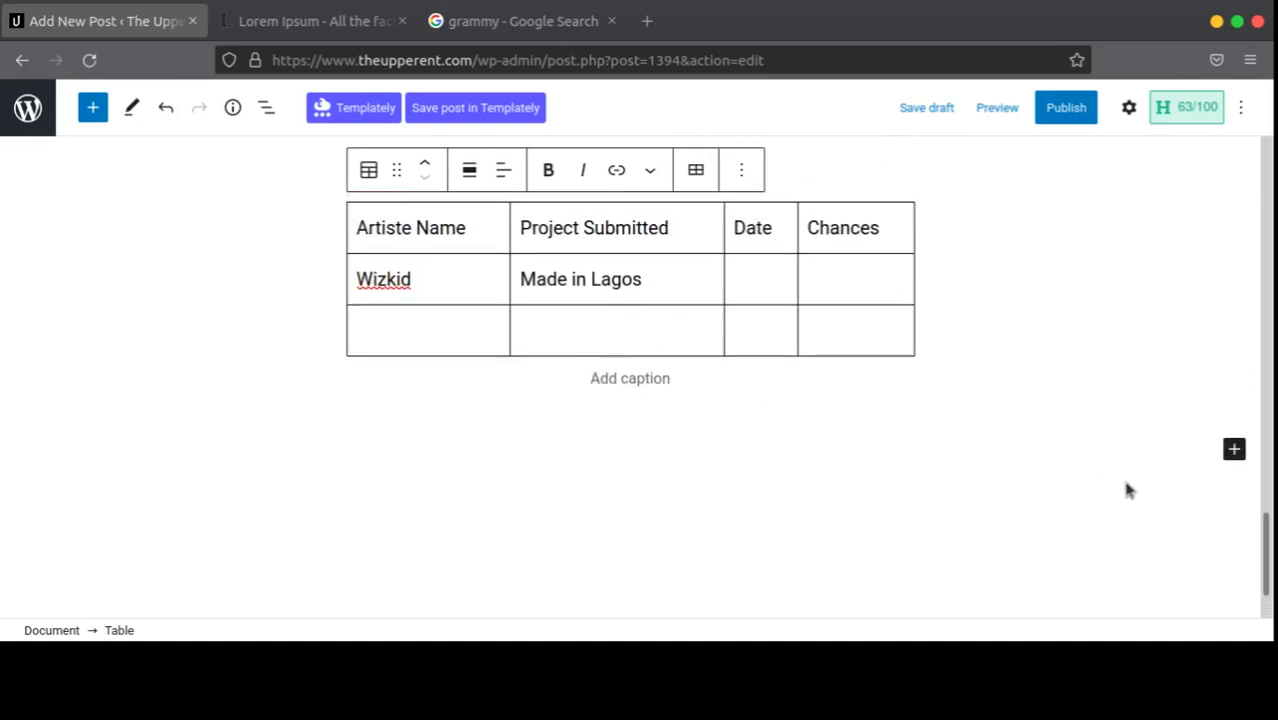
click(1233, 449)
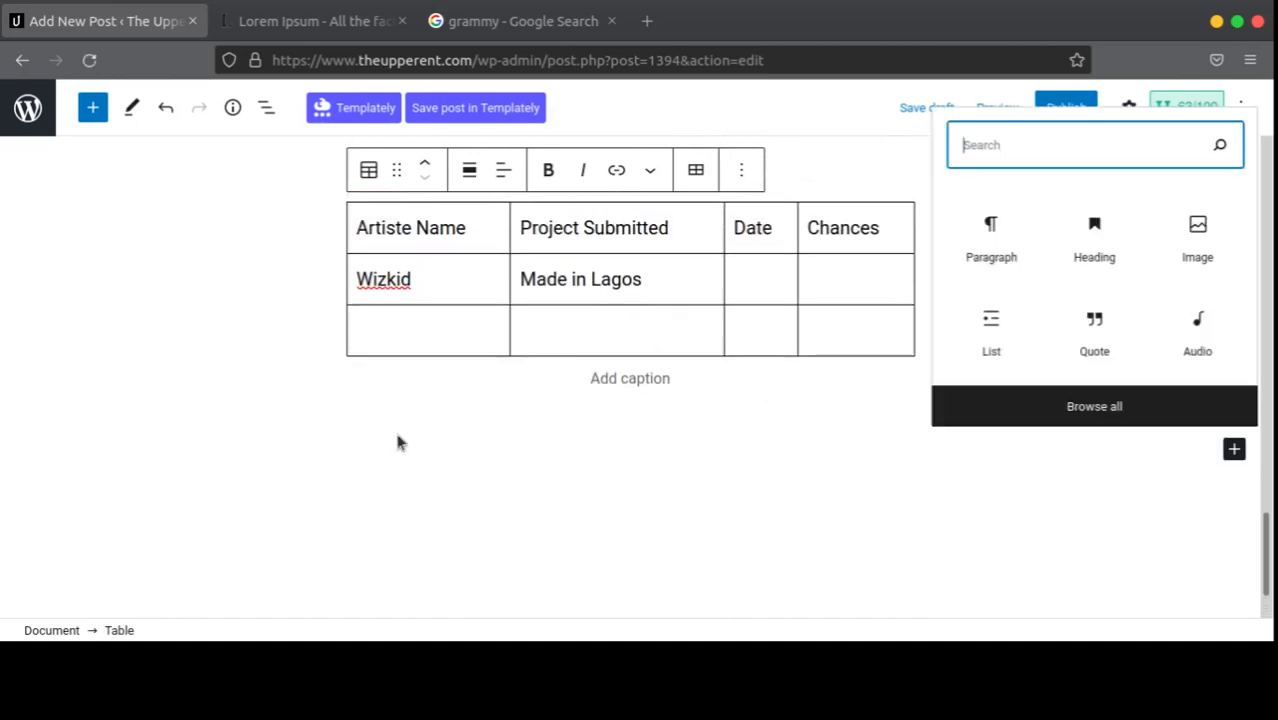
click(962, 407)
scroll(133, 397, down, 2)
scroll(137, 419, down, 10)
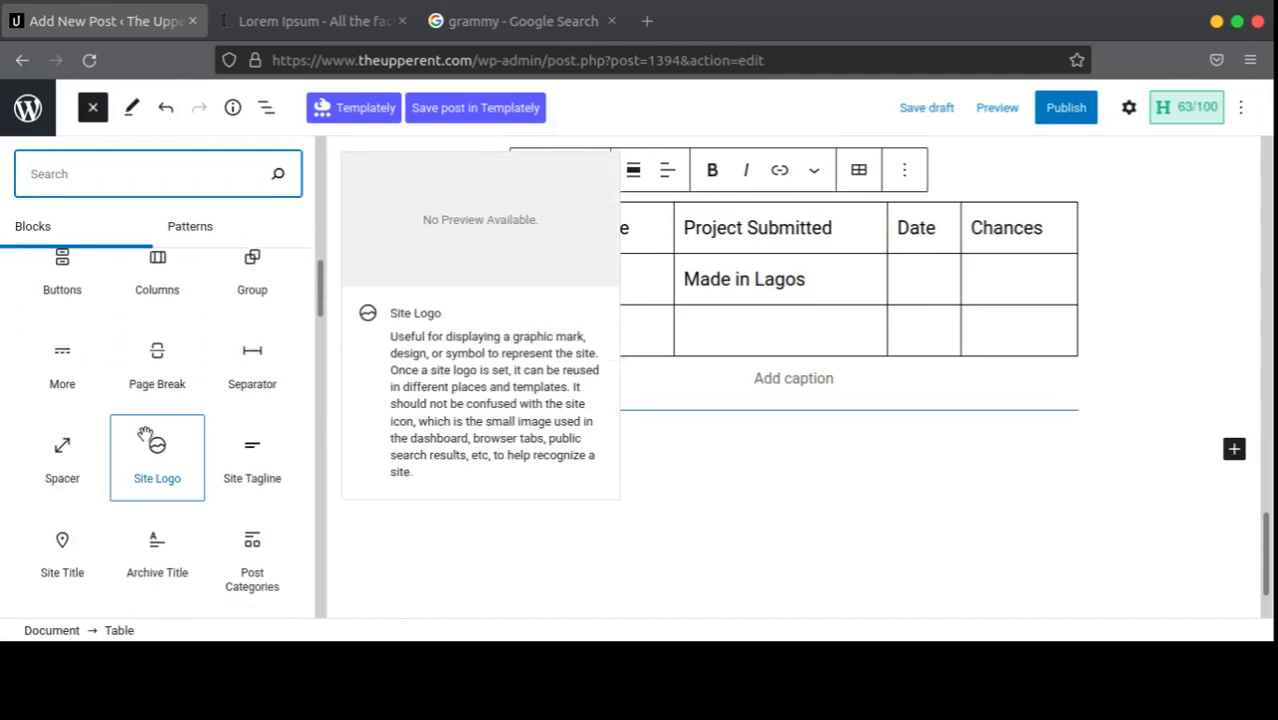
scroll(145, 435, up, 4)
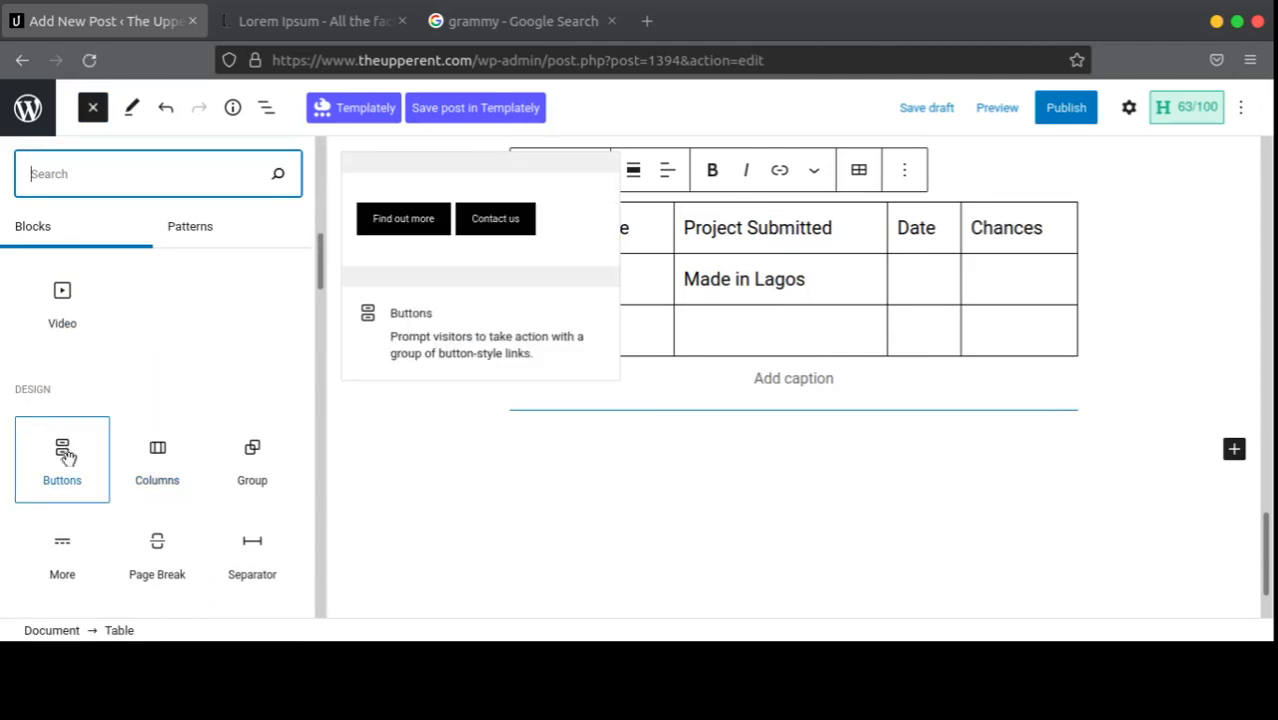
drag(66, 455, 735, 465)
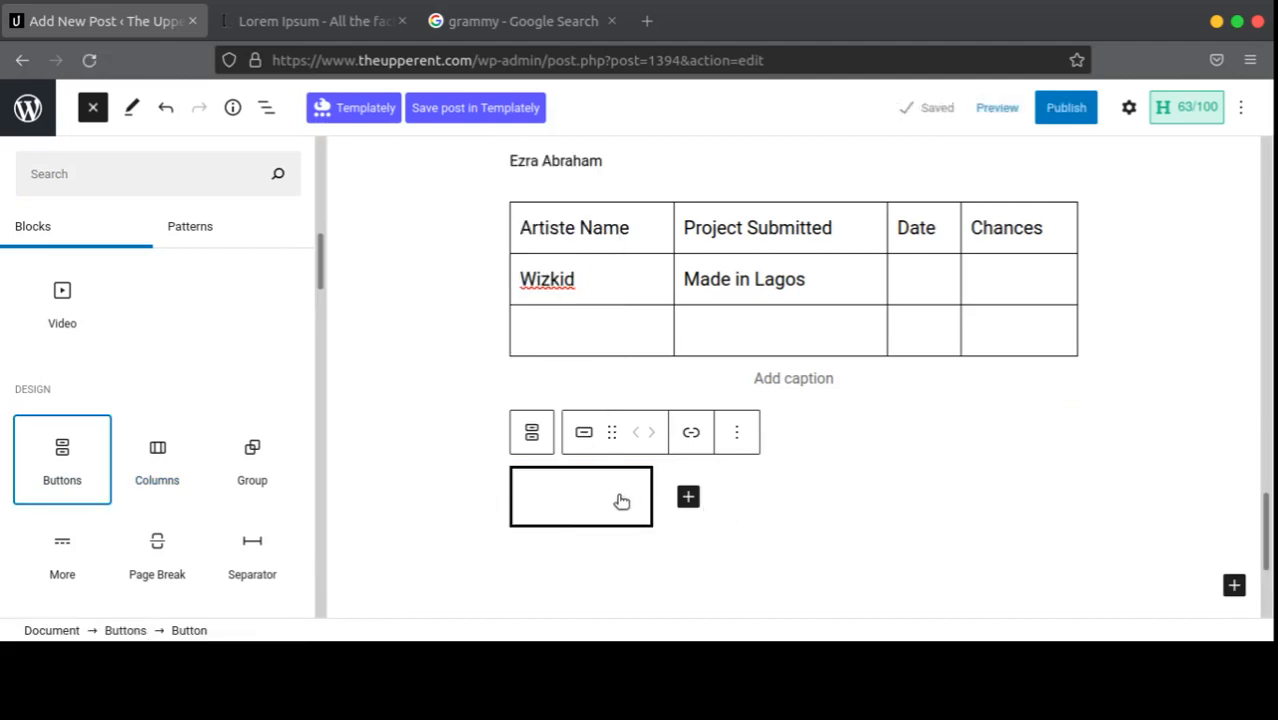
click(577, 442)
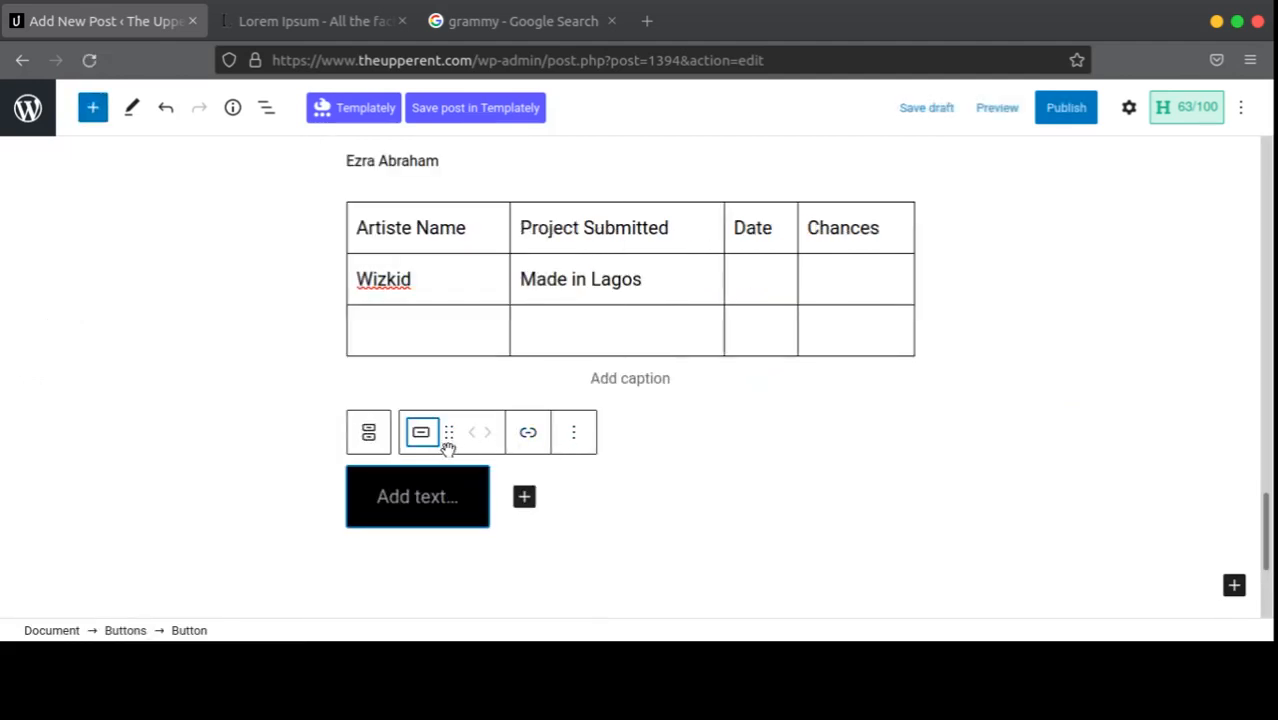
Step: Try the Outline button style, revert to Fill, and inspect the button's colour settings
click(420, 435)
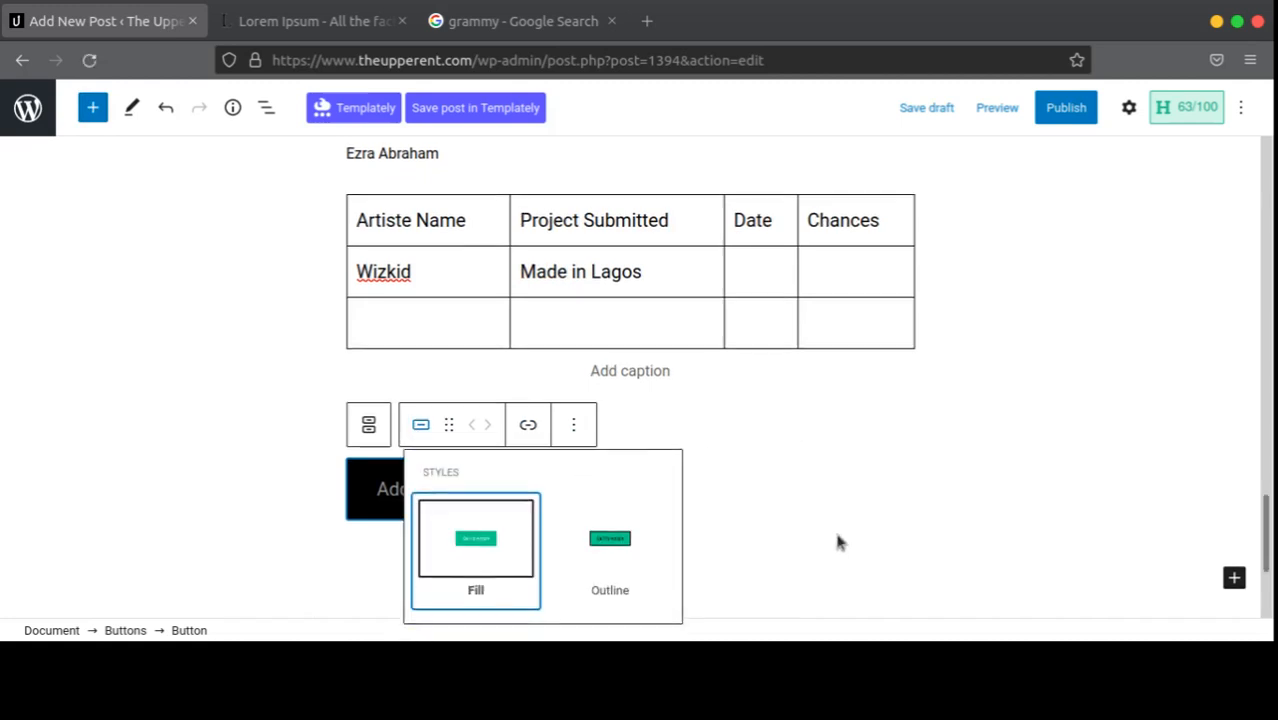
scroll(839, 537, down, 3)
click(625, 357)
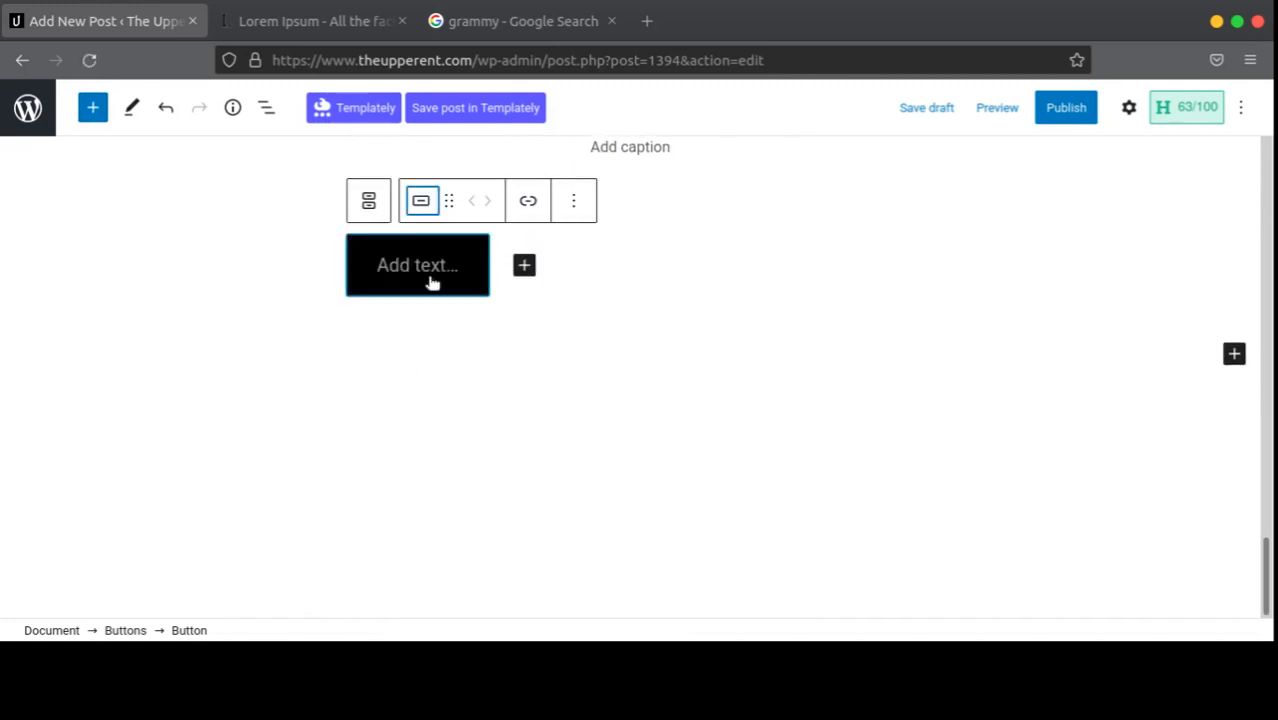
click(420, 201)
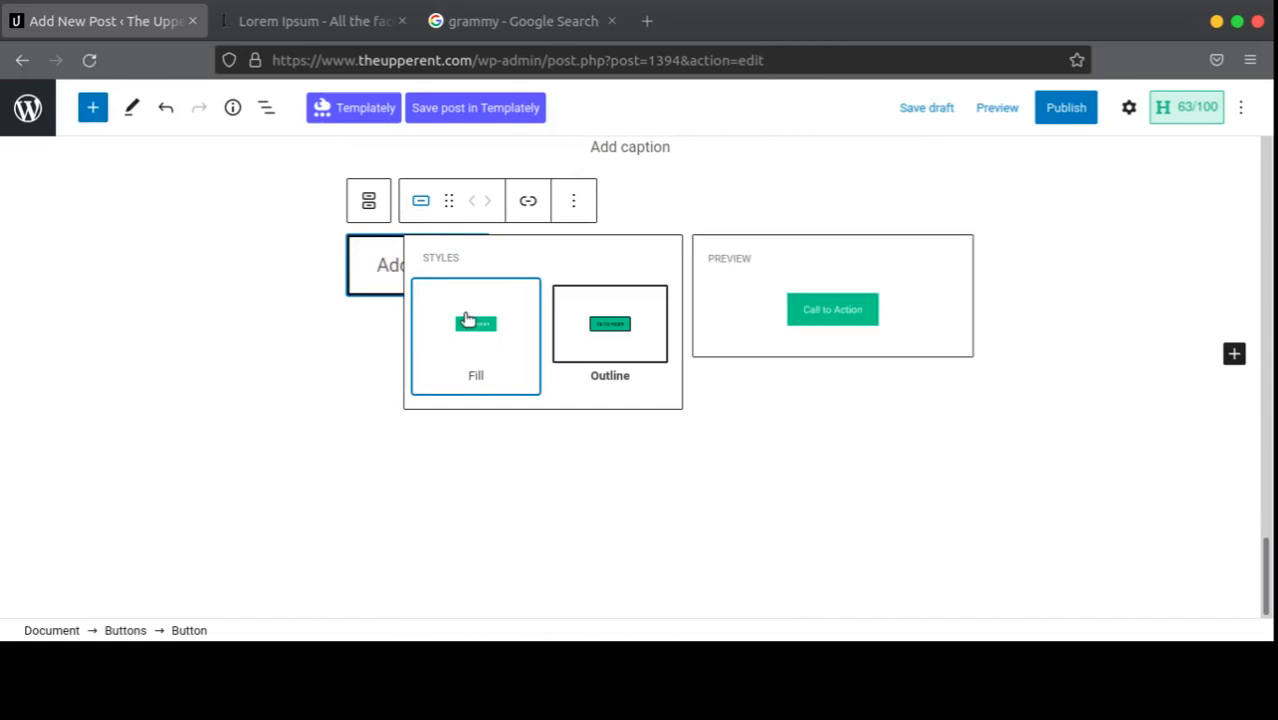
click(470, 320)
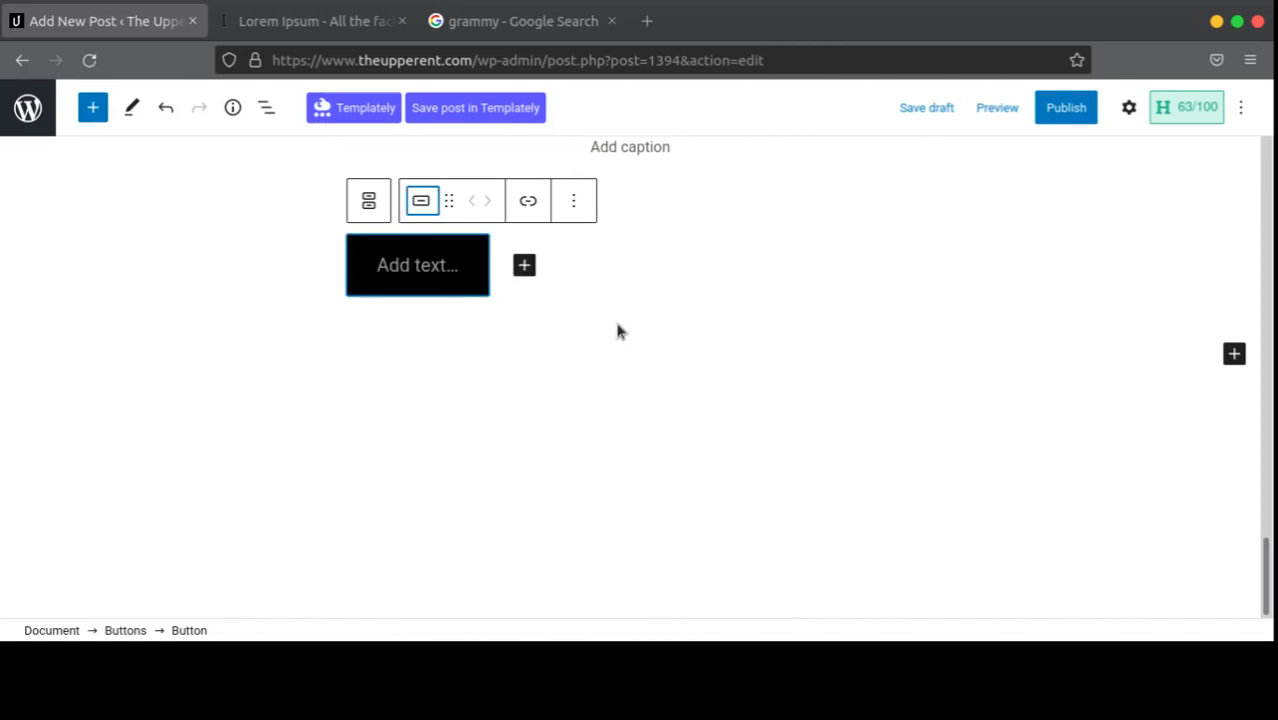
click(1129, 107)
scroll(1104, 456, down, 5)
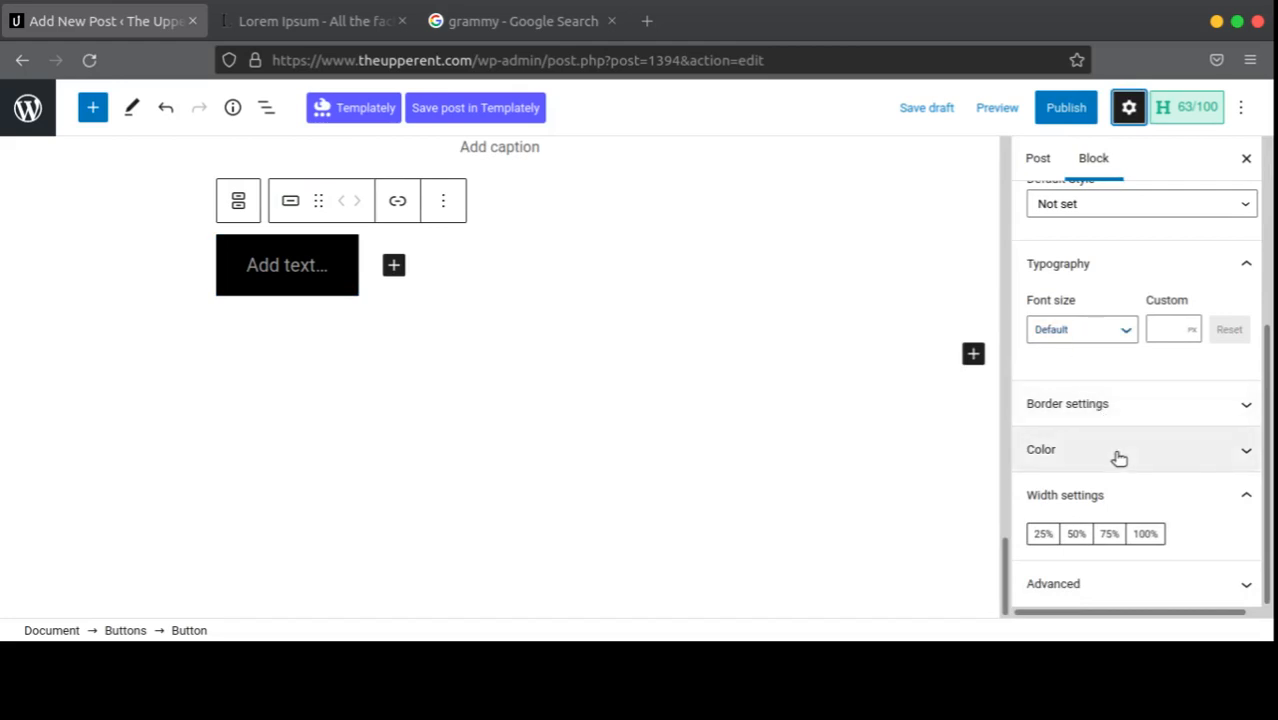
click(1115, 462)
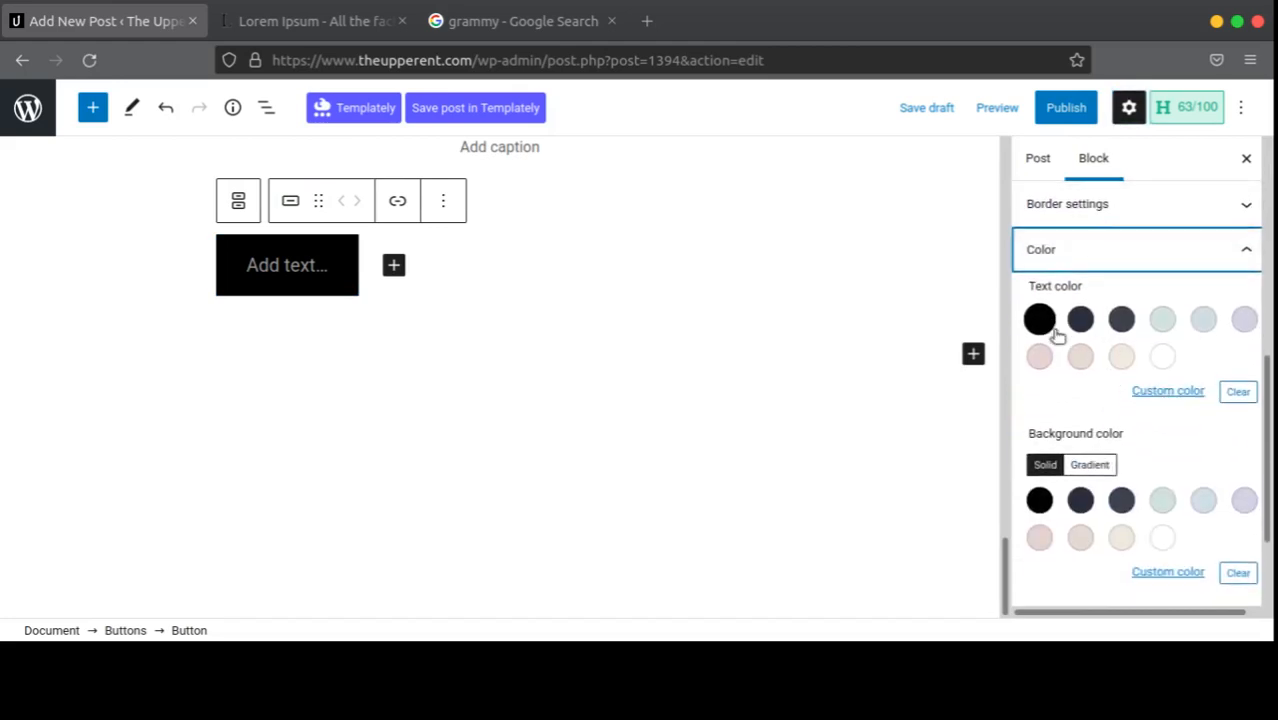
scroll(1110, 465, down, 2)
scroll(1115, 500, up, 6)
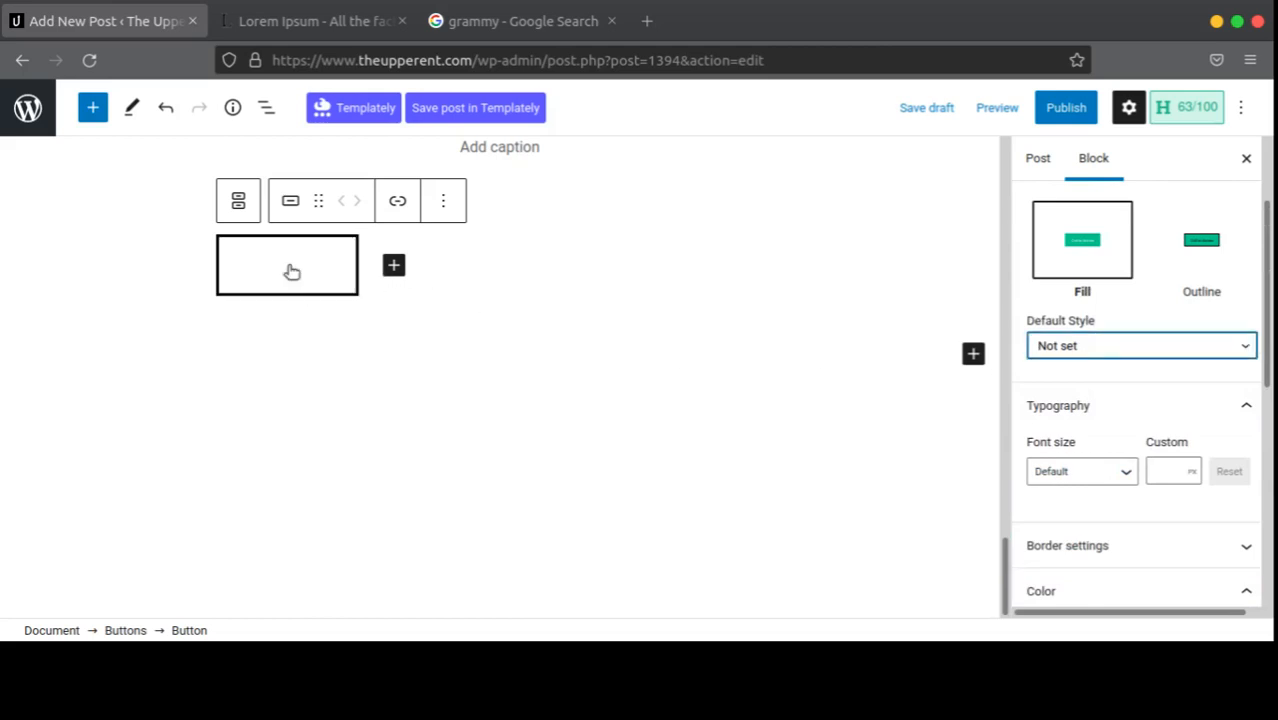
Step: Label the button 'Download Here', keeping the Fill style after trying Outline
click(288, 268)
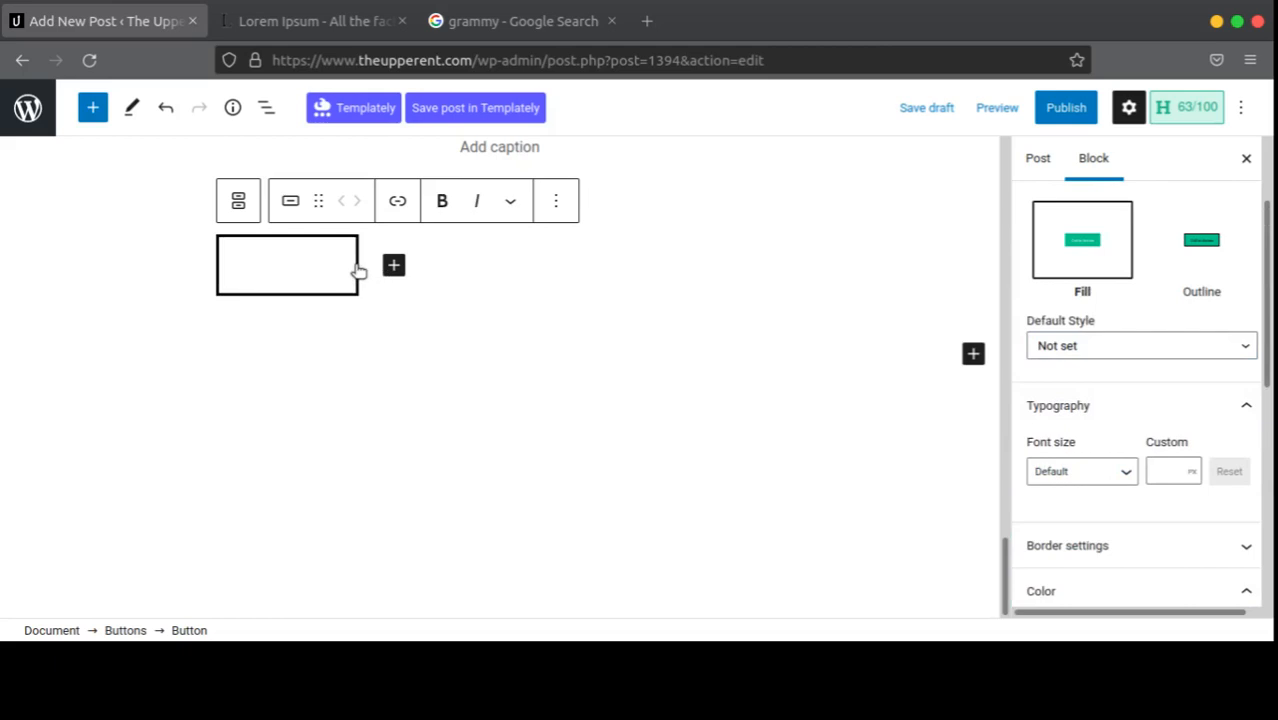
text(Downloaf)
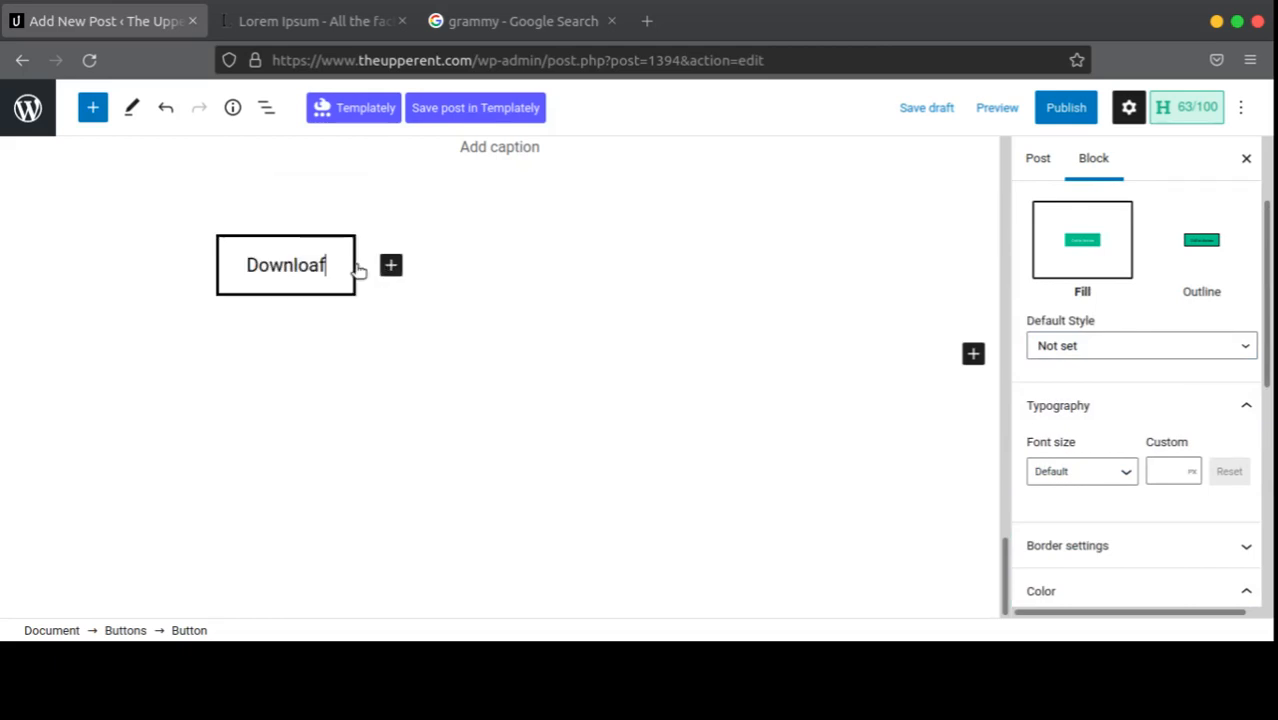
key(BackSpace)
text(d)
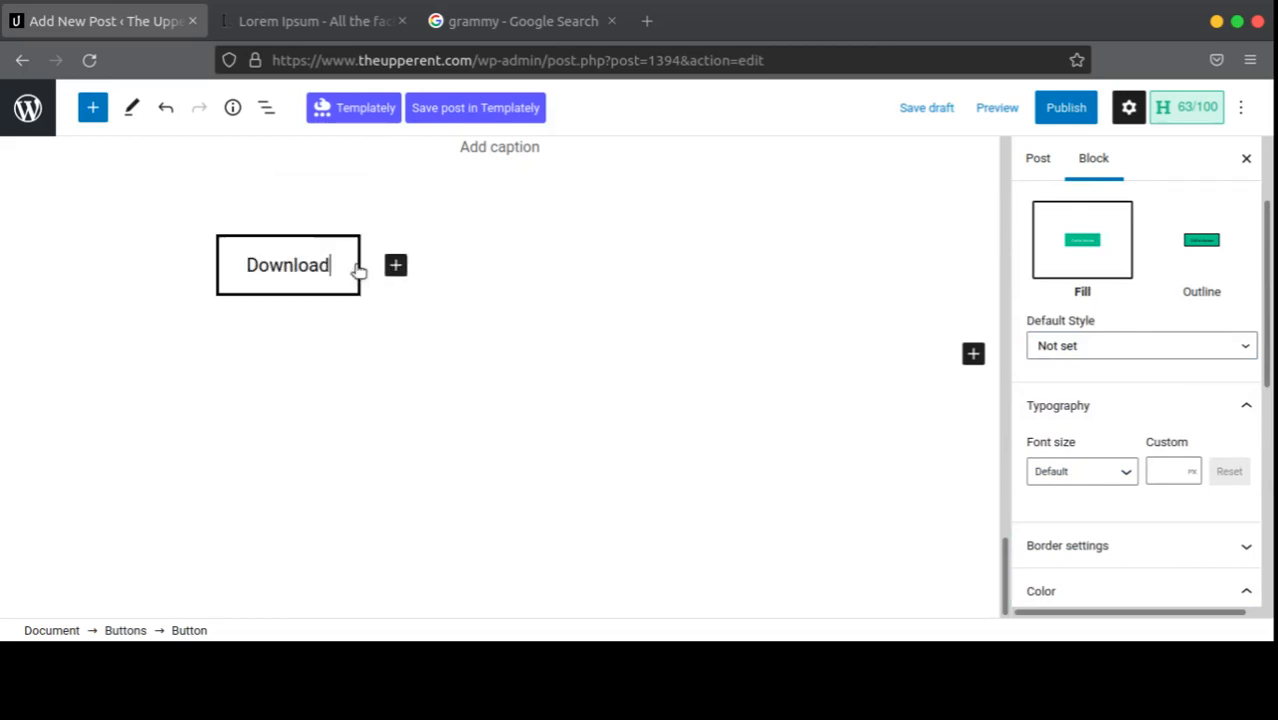
text( Here)
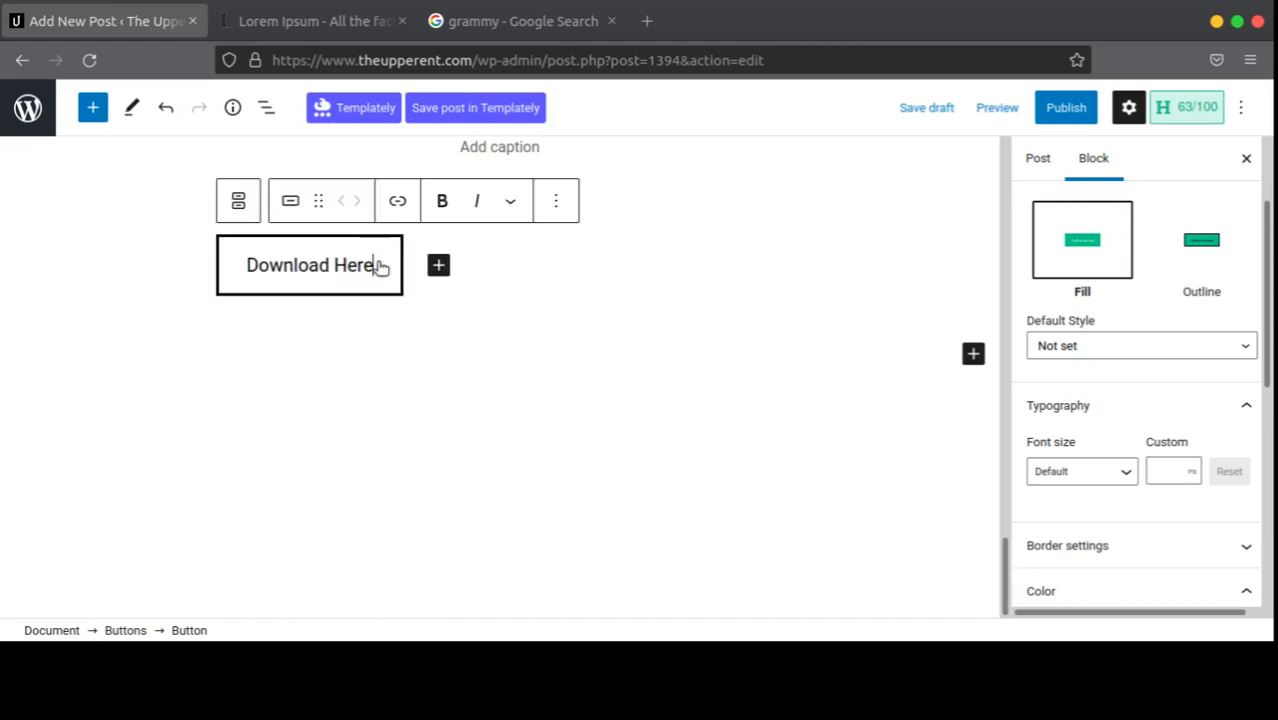
click(305, 205)
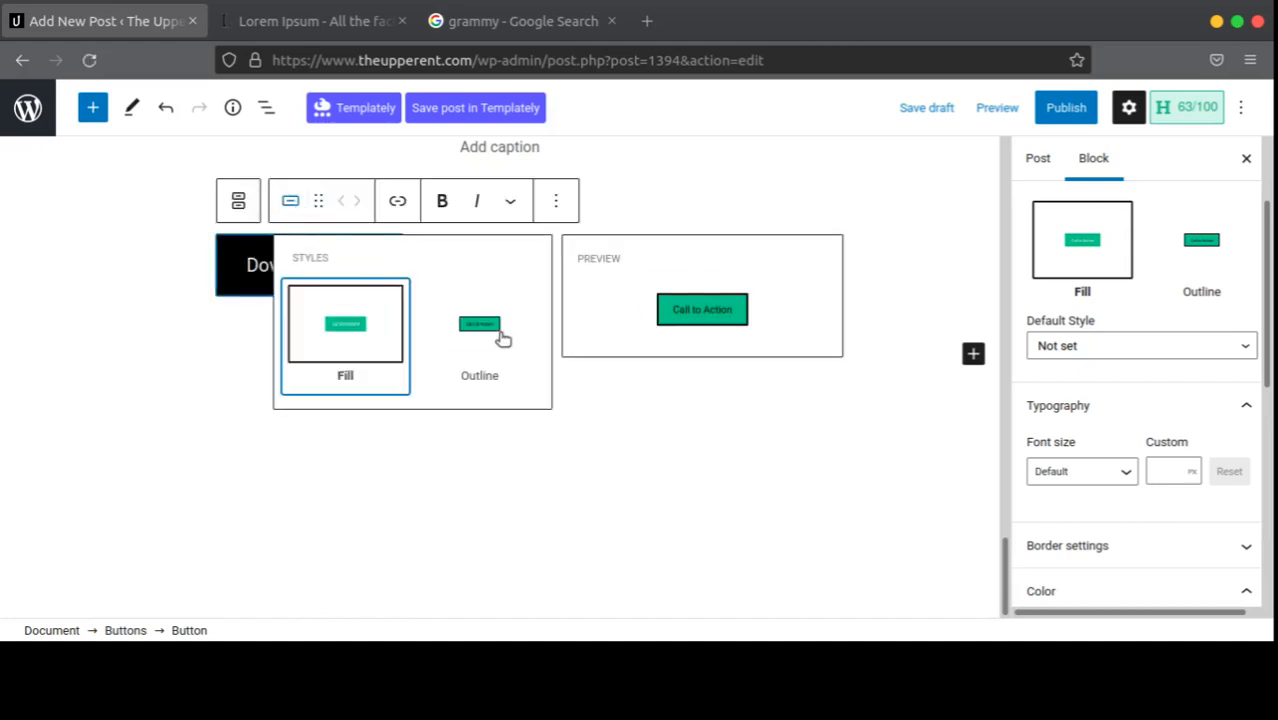
click(502, 340)
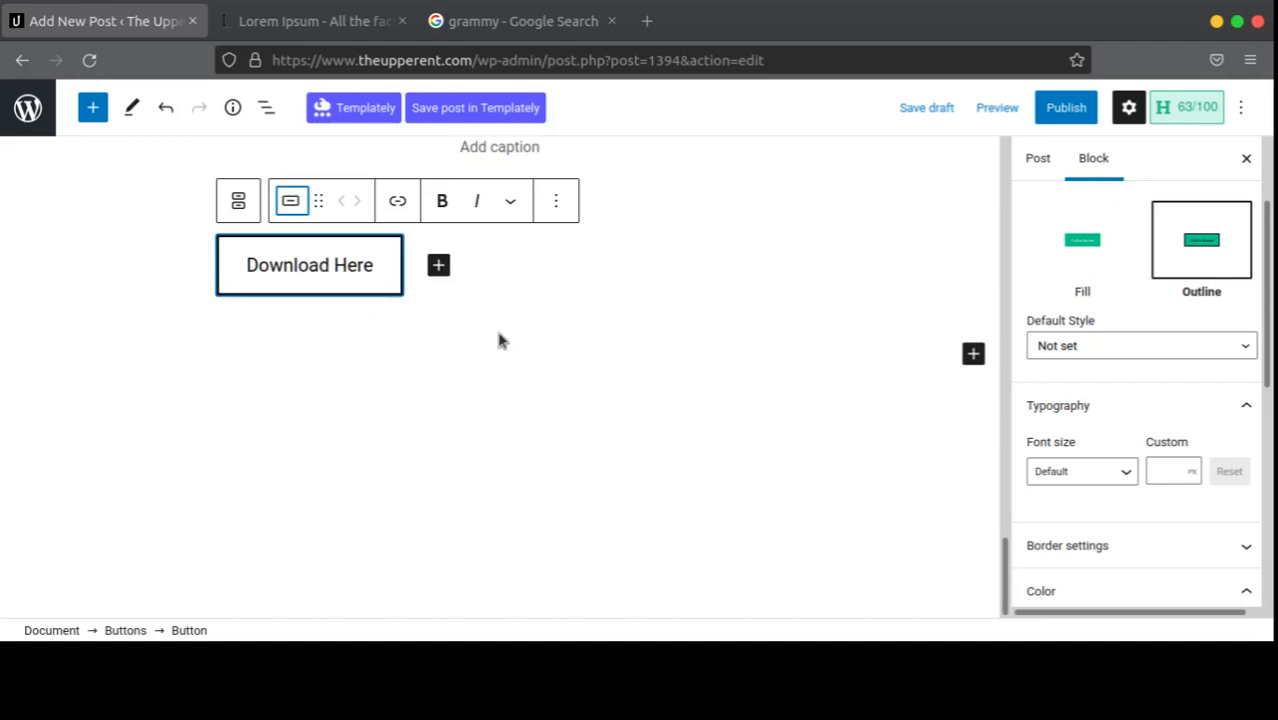
click(291, 201)
click(350, 338)
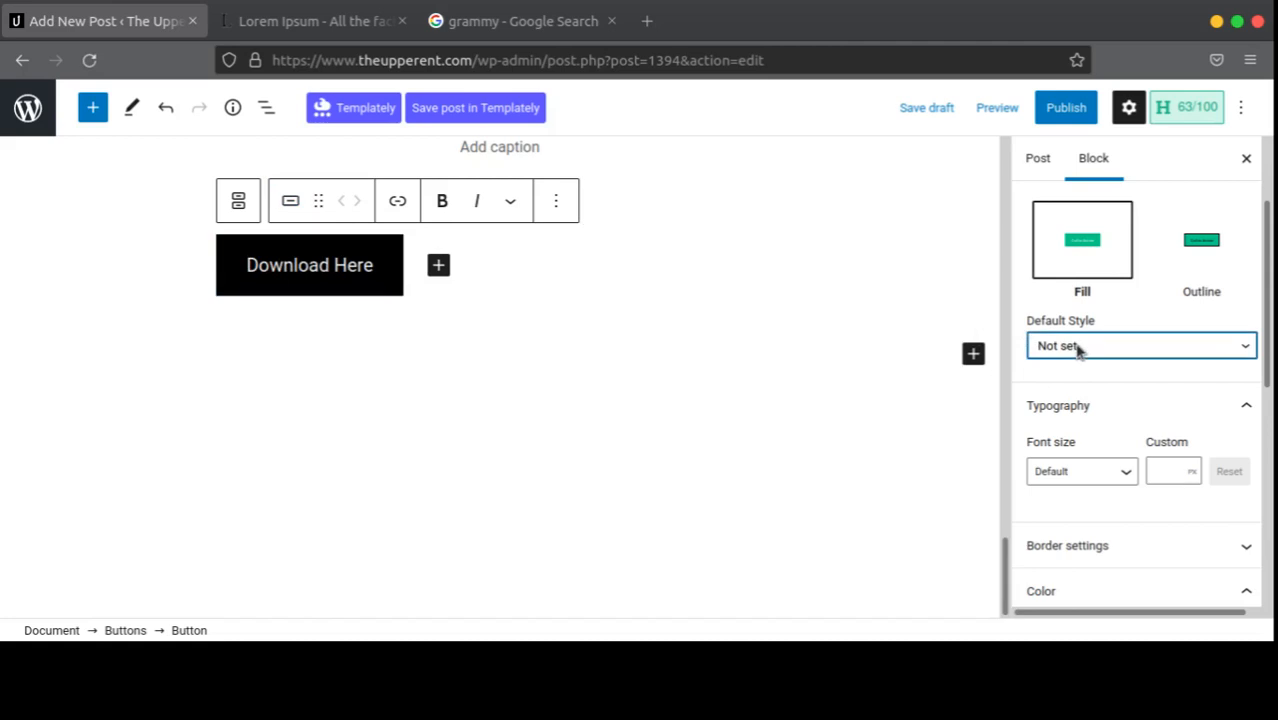
scroll(1080, 345, up, 1)
scroll(1085, 333, down, 3)
scroll(1088, 333, up, 5)
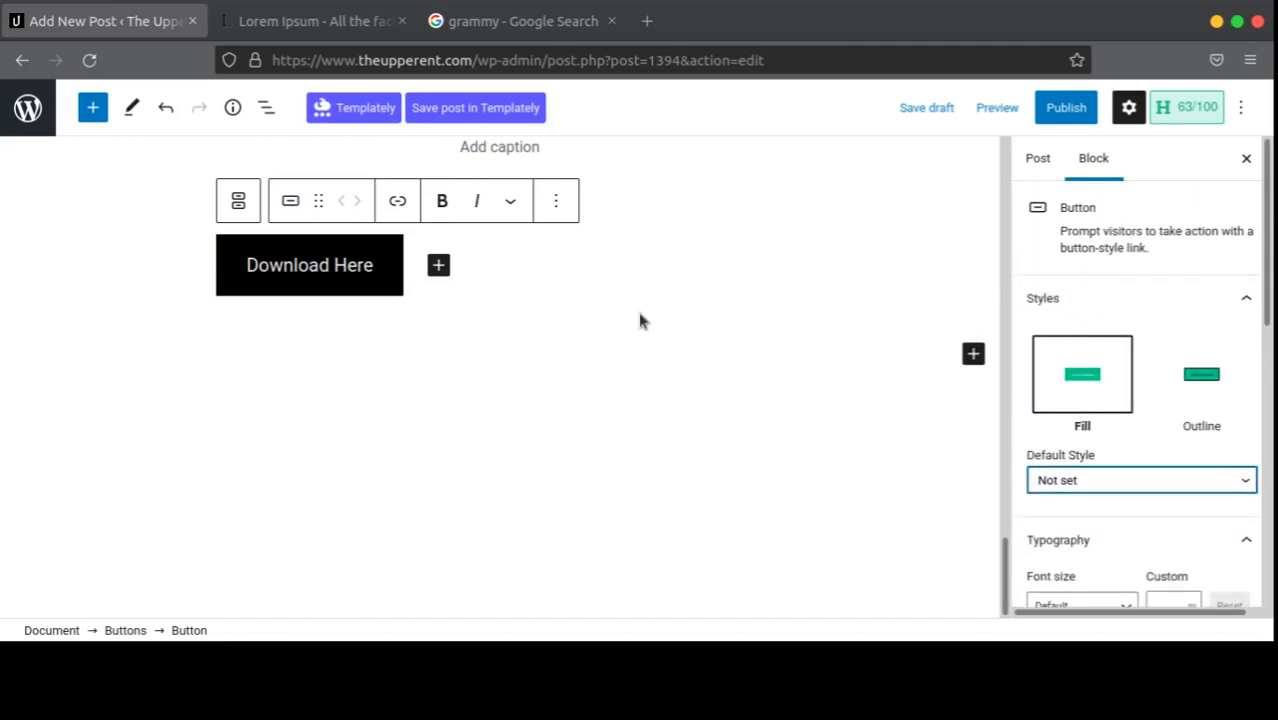
scroll(297, 294, up, 3)
scroll(745, 403, down, 1)
scroll(650, 390, down, 1)
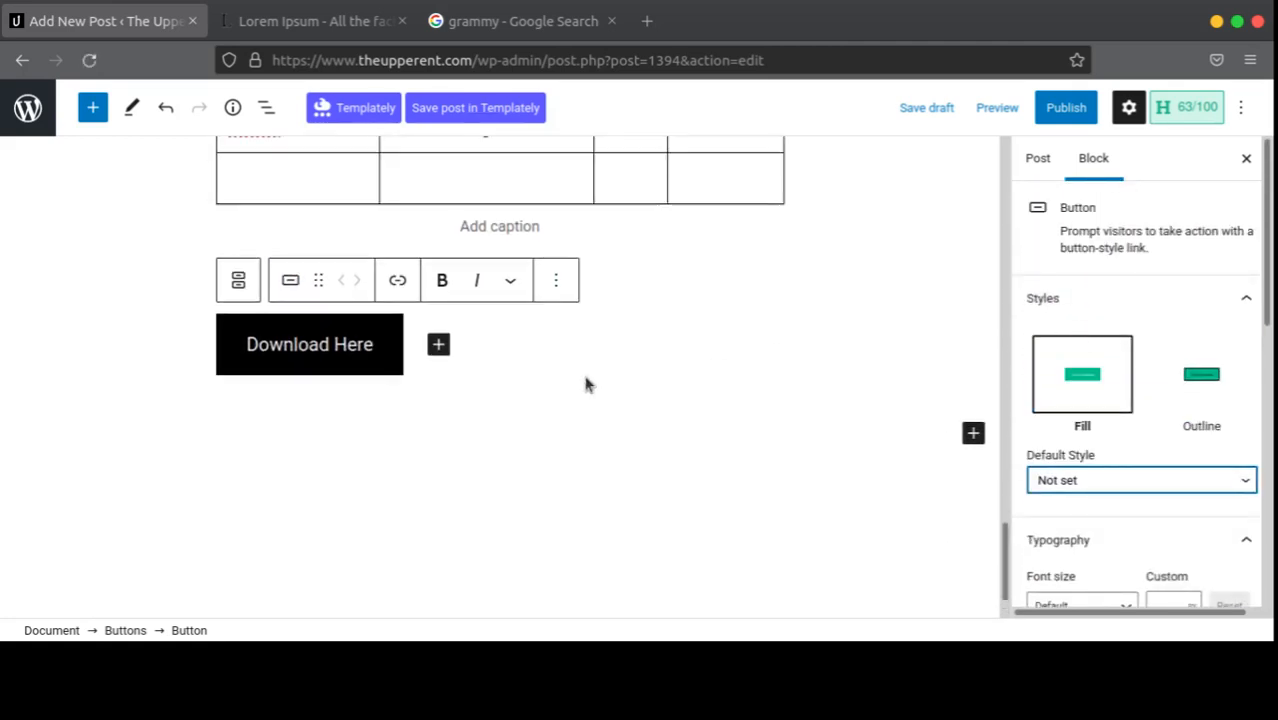
scroll(767, 362, up, 2)
scroll(921, 448, down, 2)
click(973, 450)
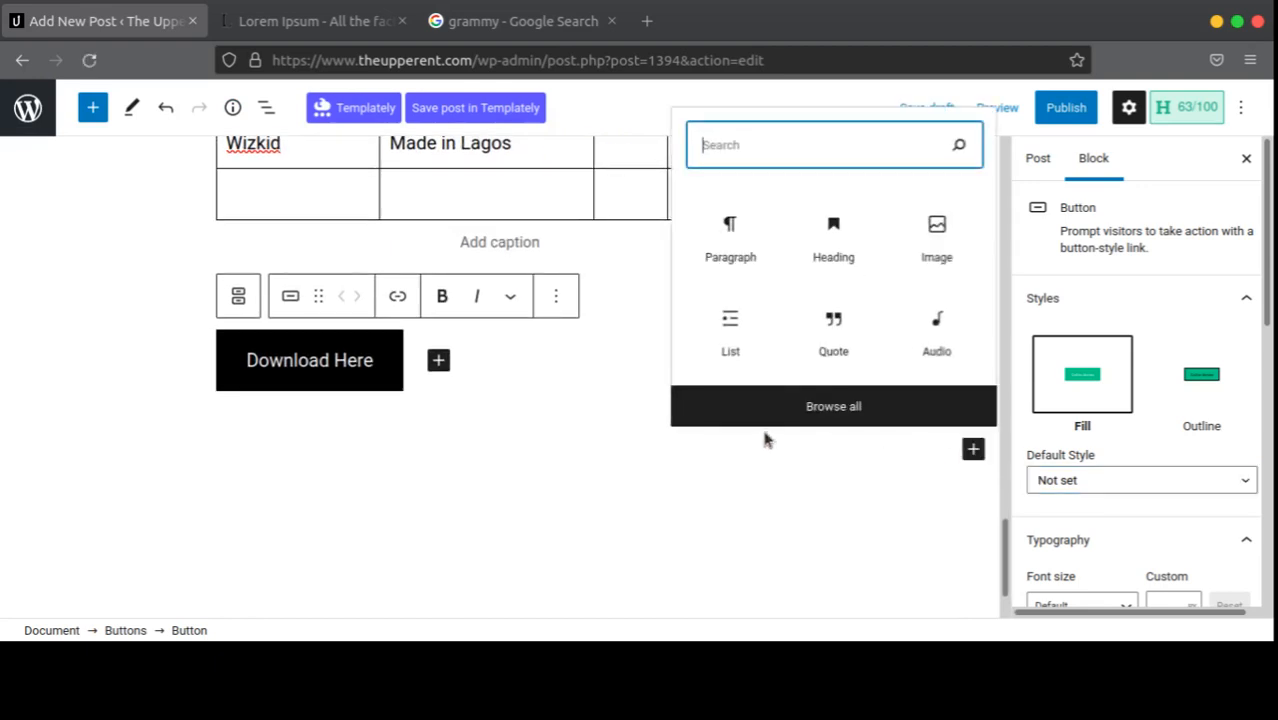
click(769, 418)
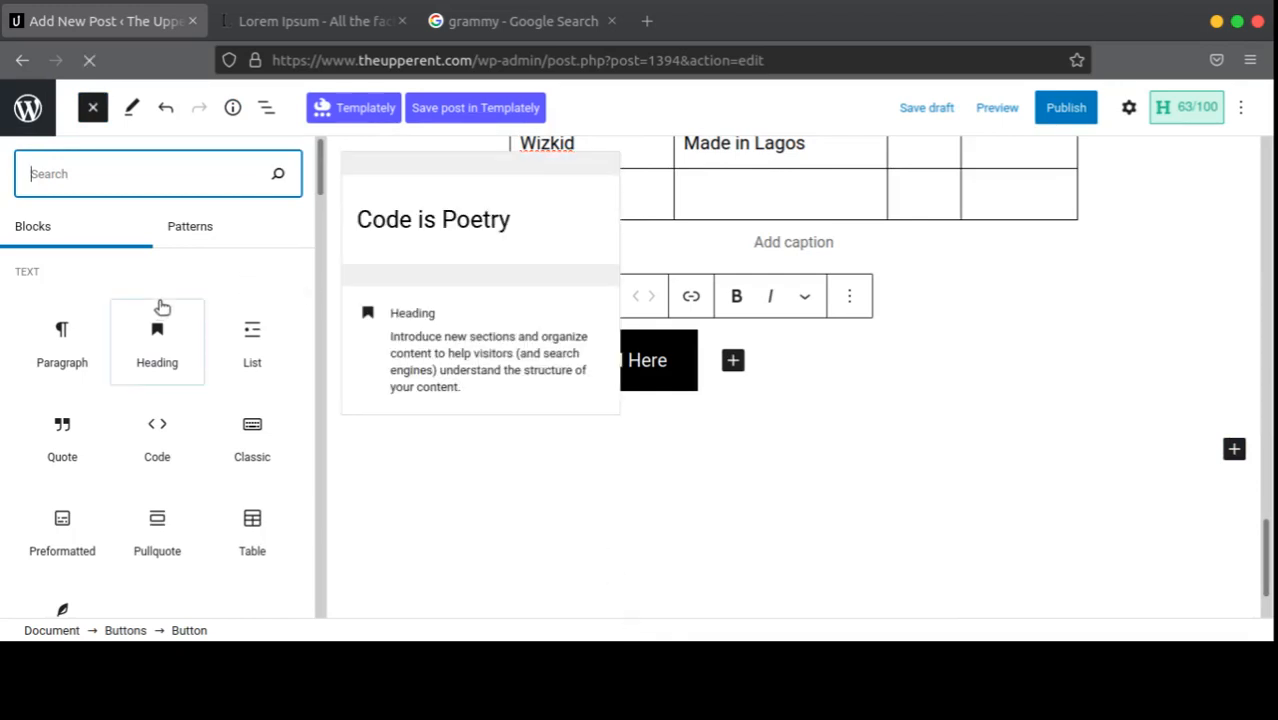
scroll(160, 300, down, 4)
scroll(170, 306, up, 4)
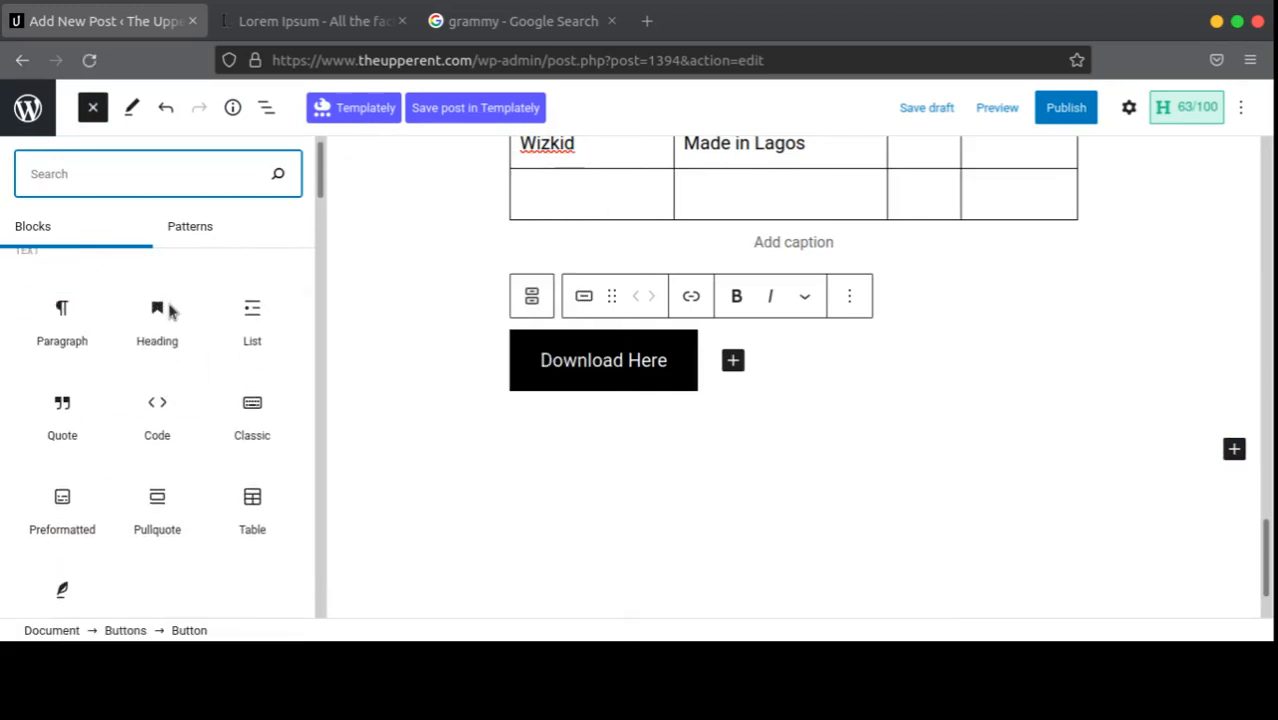
scroll(170, 308, down, 5)
scroll(168, 306, down, 1)
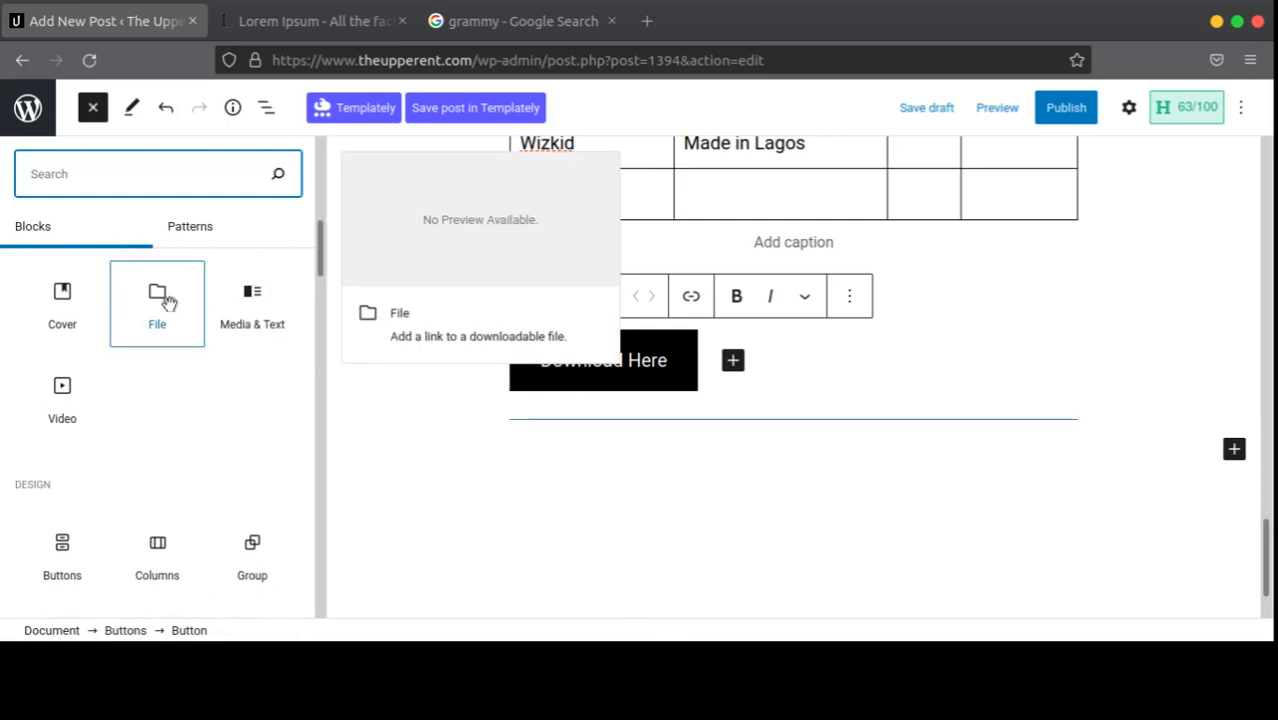
scroll(168, 305, down, 5)
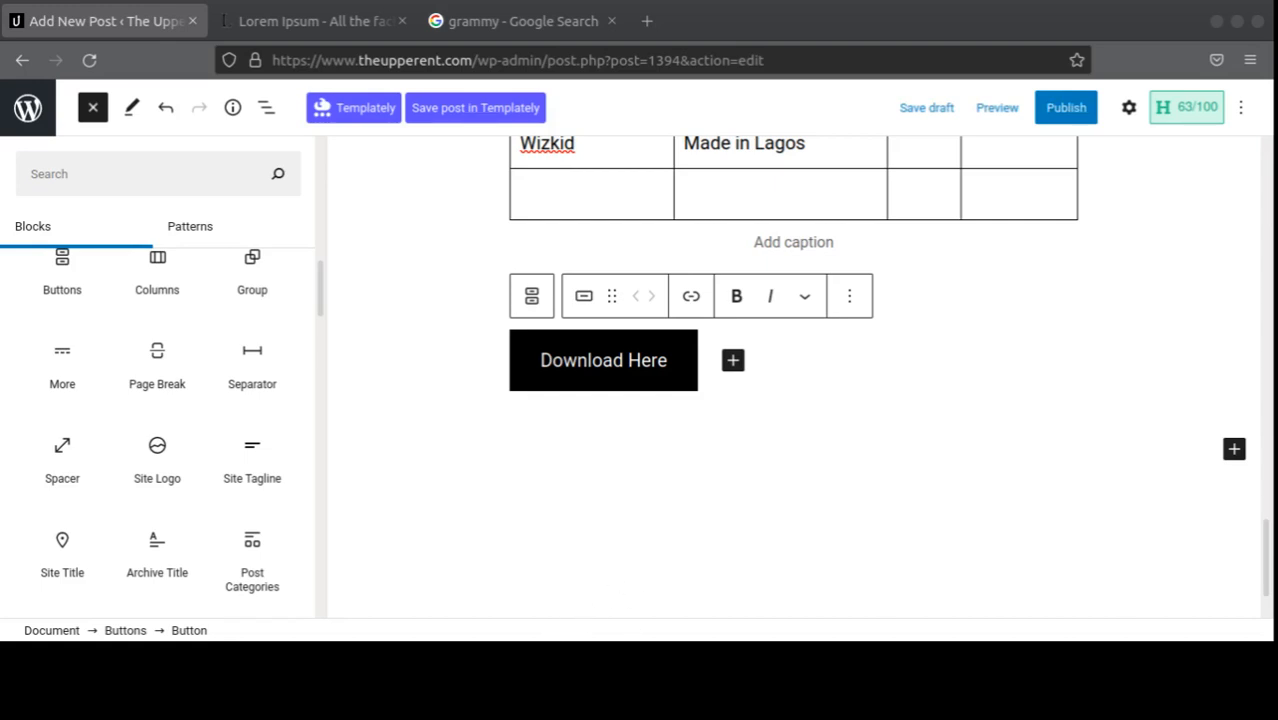
scroll(166, 442, down, 3)
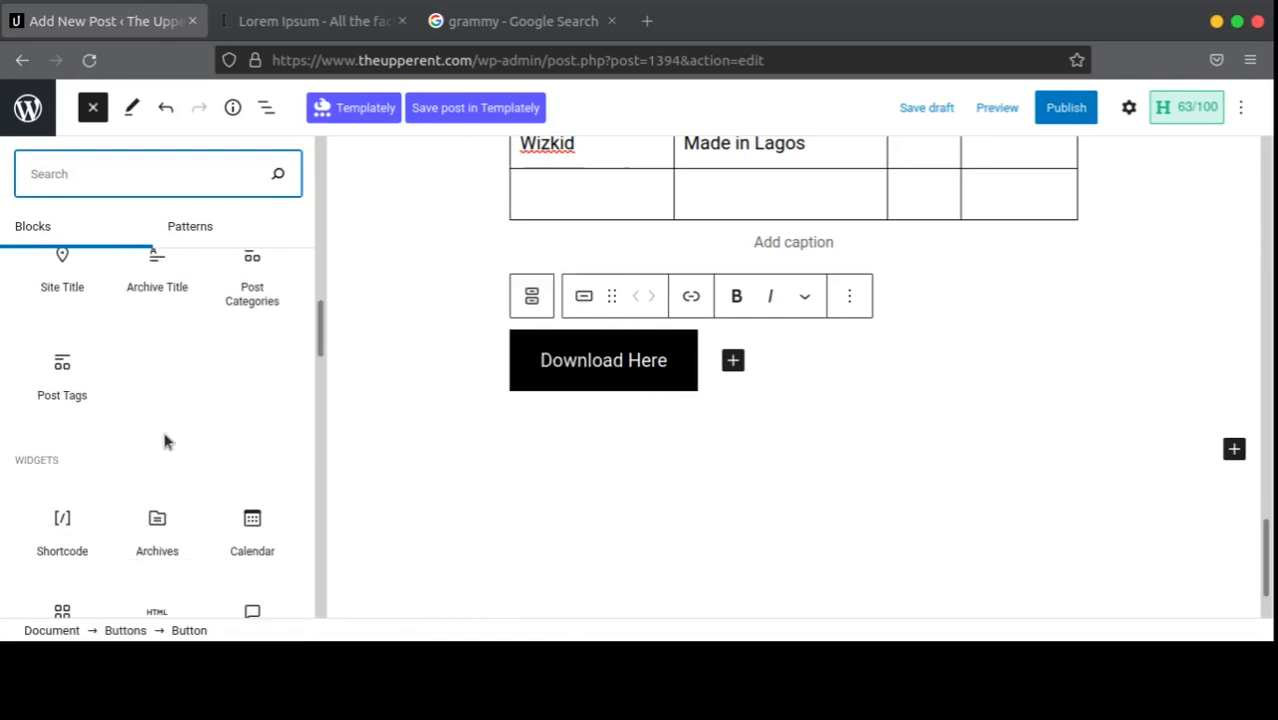
scroll(165, 440, down, 5)
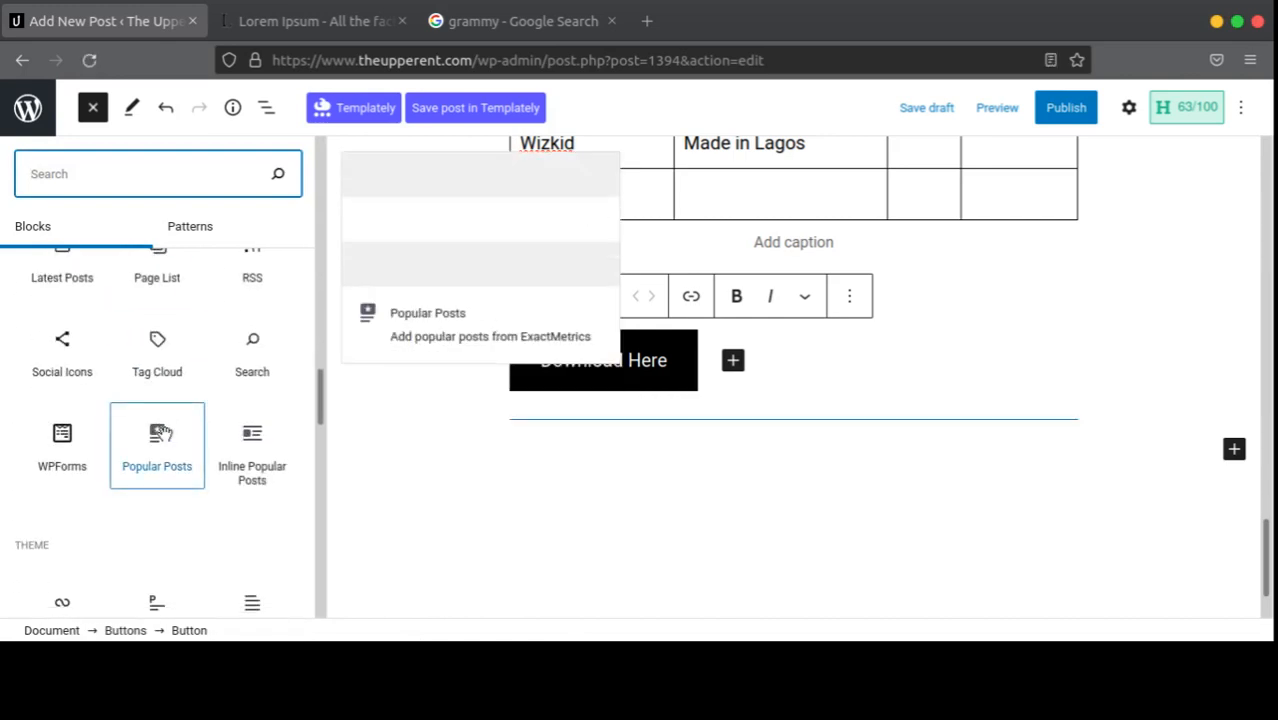
scroll(165, 436, down, 6)
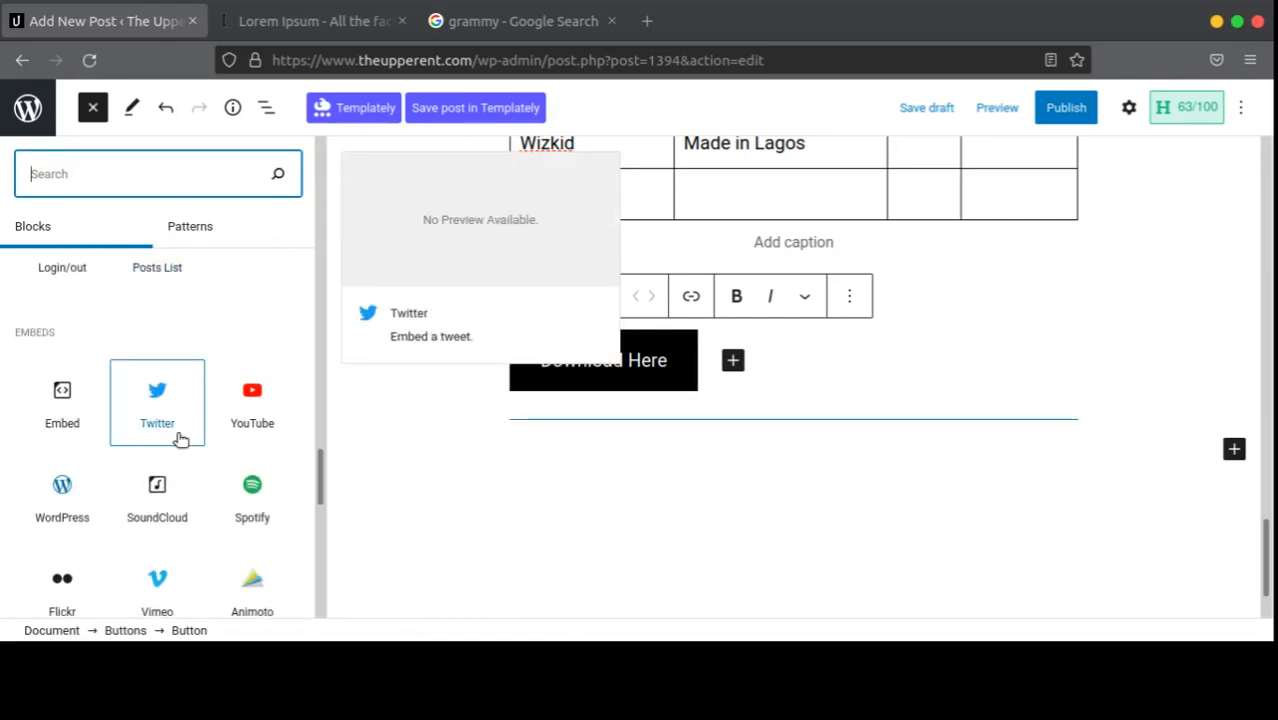
scroll(200, 430, down, 1)
scroll(90, 340, up, 1)
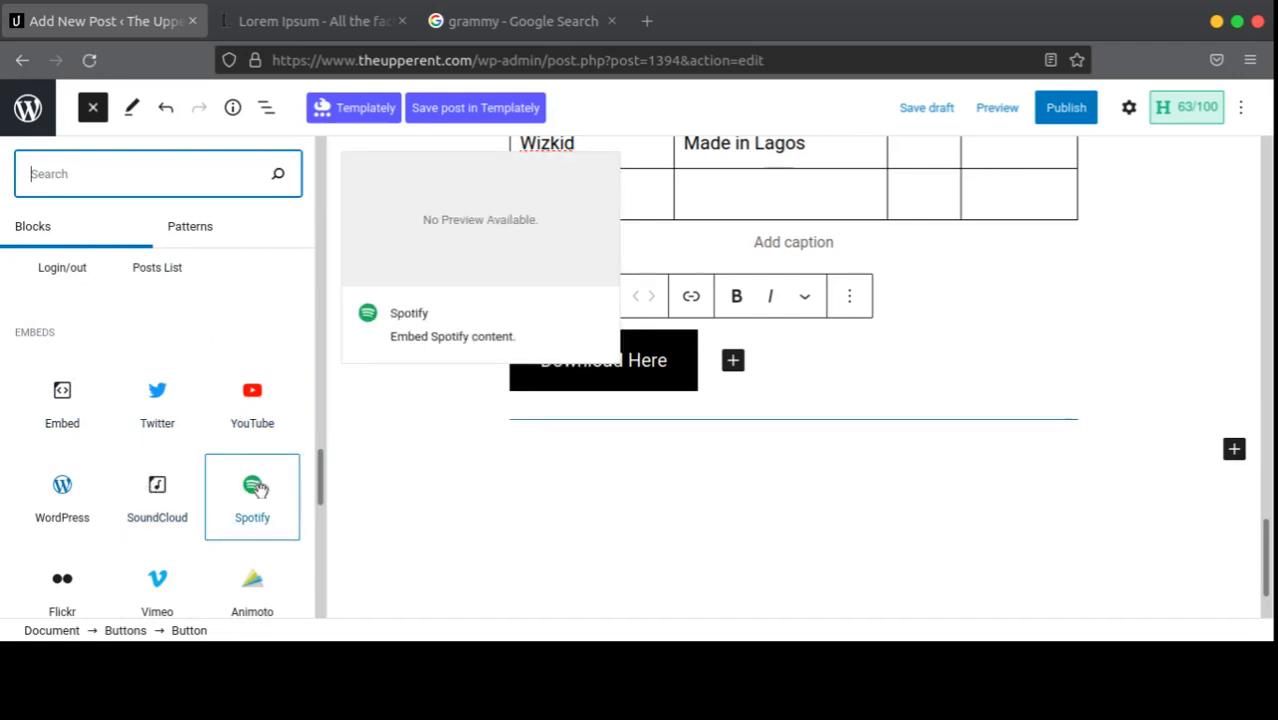
scroll(258, 488, down, 5)
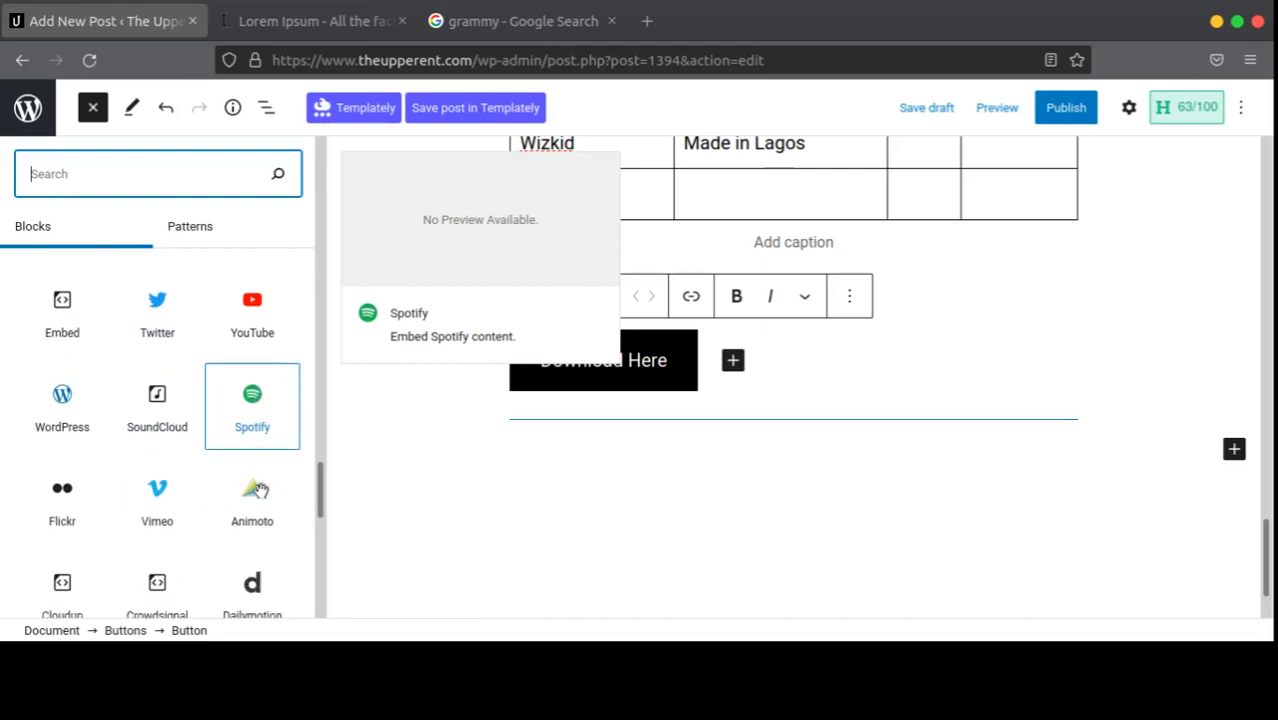
scroll(240, 480, up, 2)
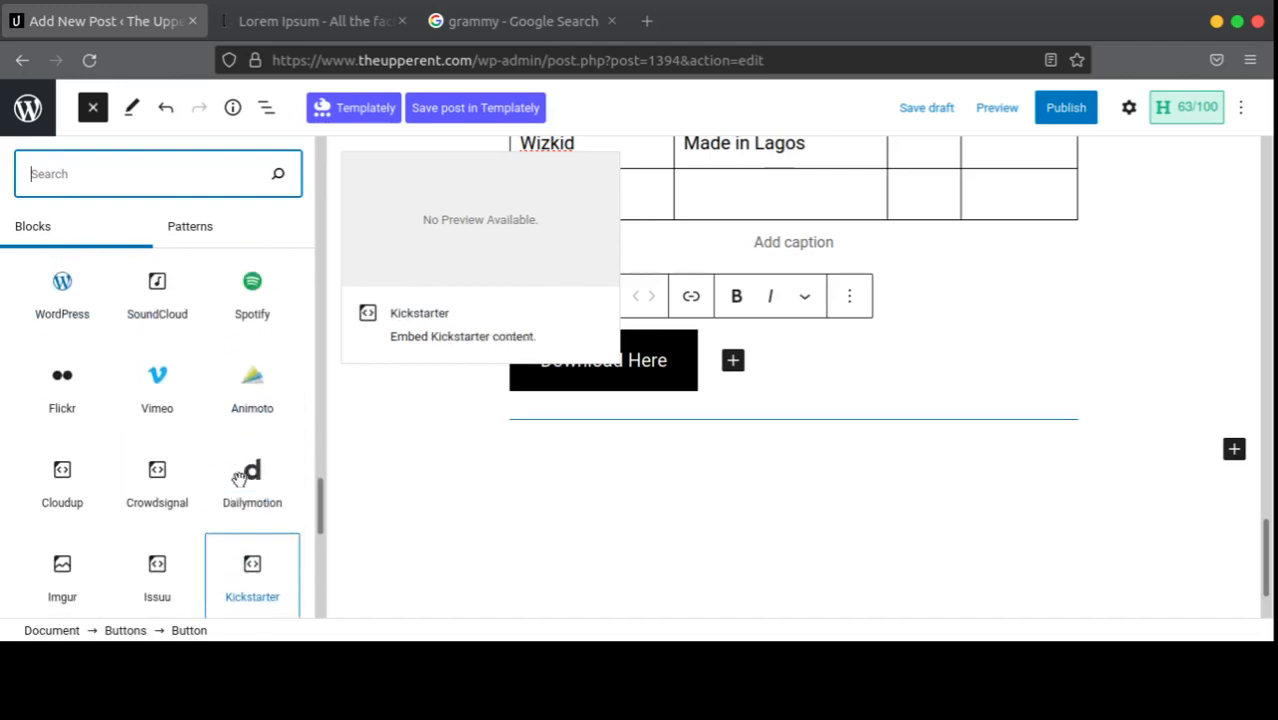
scroll(240, 480, down, 4)
scroll(240, 480, up, 6)
scroll(240, 480, down, 6)
scroll(240, 480, down, 3)
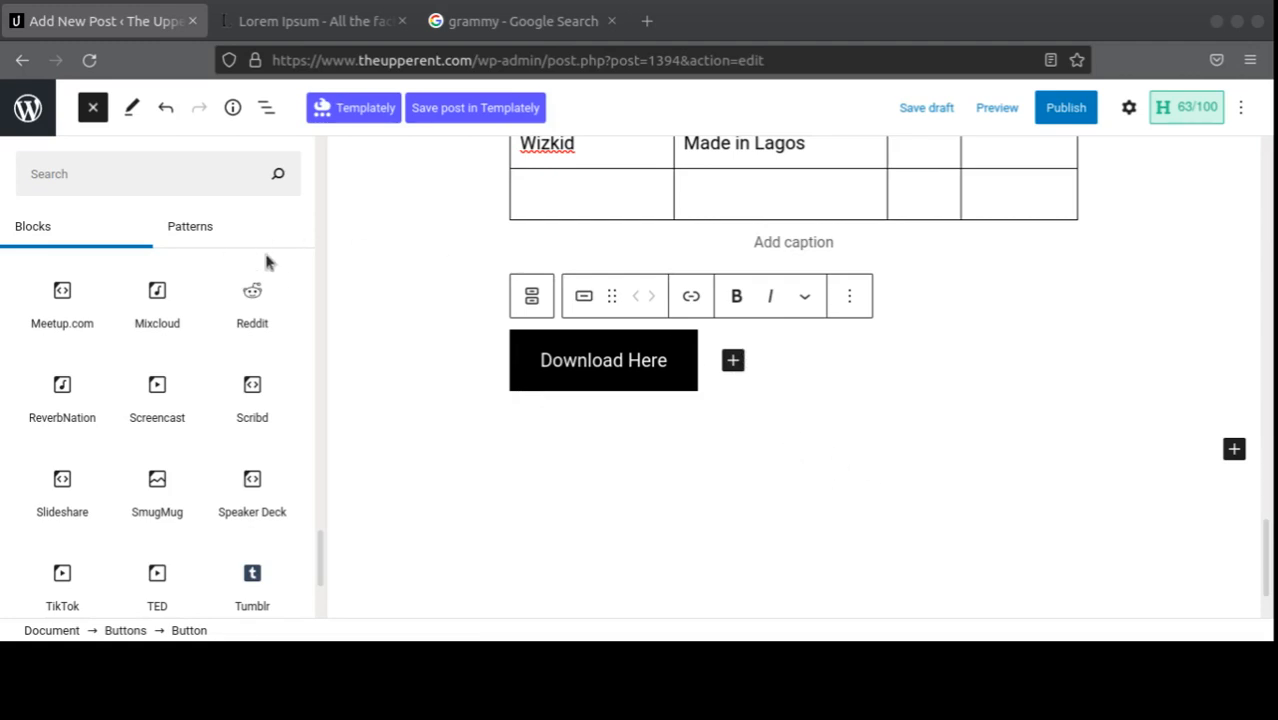
click(1150, 14)
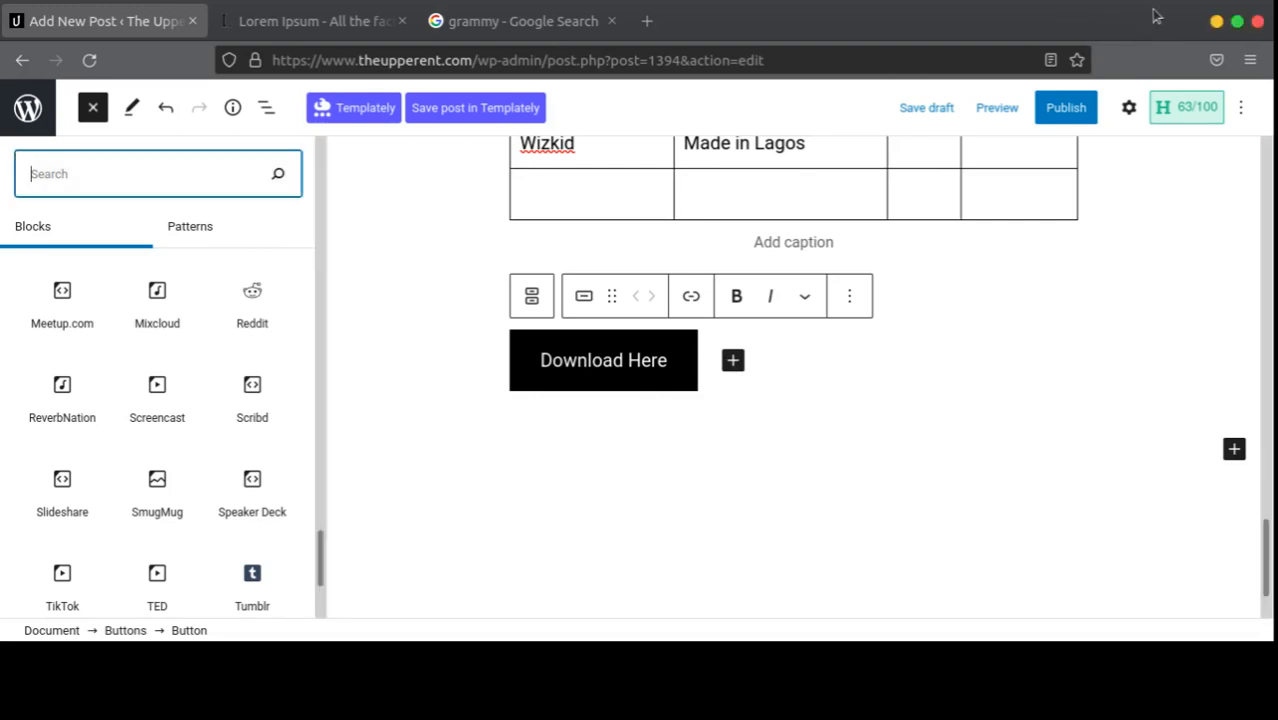
Step: Add a Spotify block below the button and embed the pasted open.spotify.com album link
mouse_move(180, 441)
click(1234, 449)
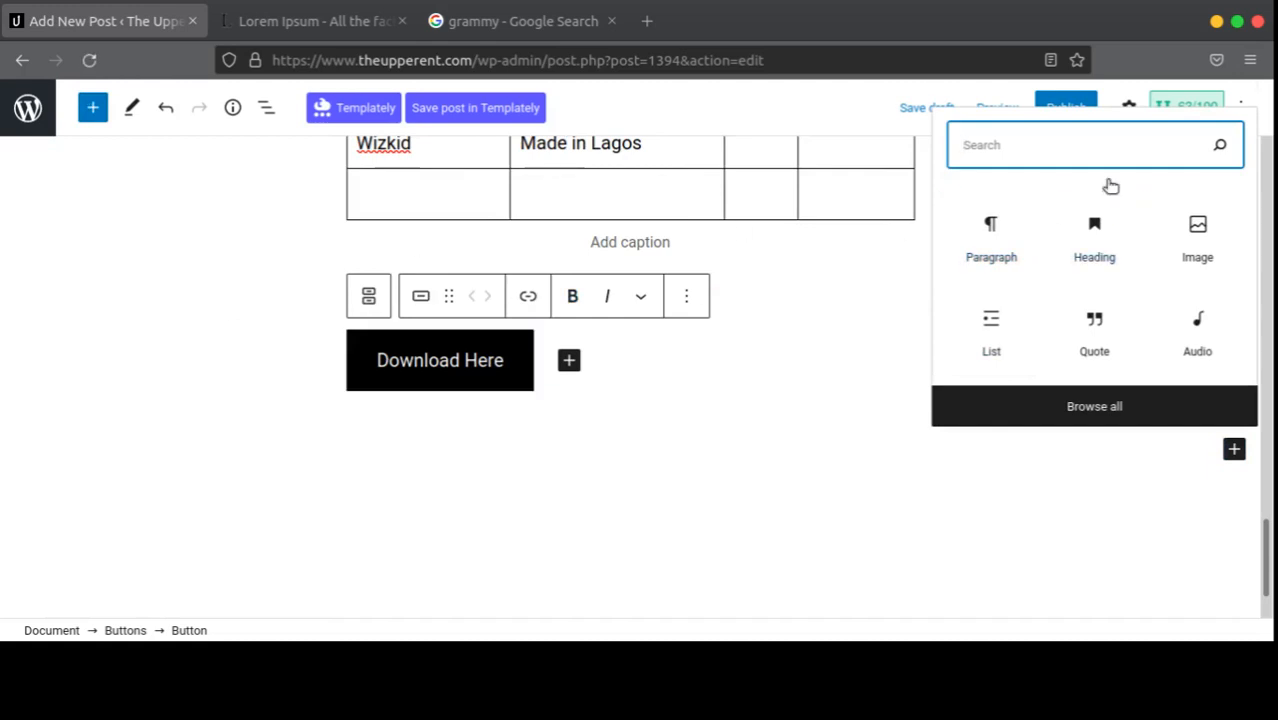
text(spo)
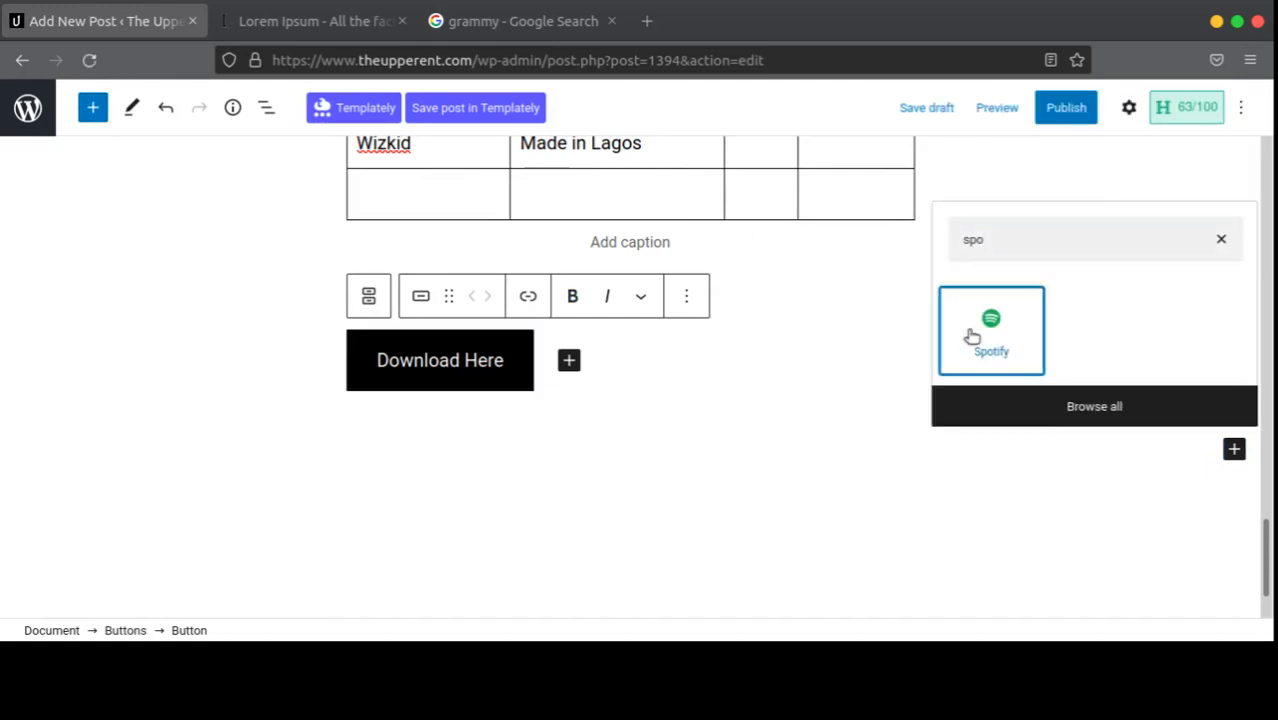
click(972, 337)
key(ctrl+v)
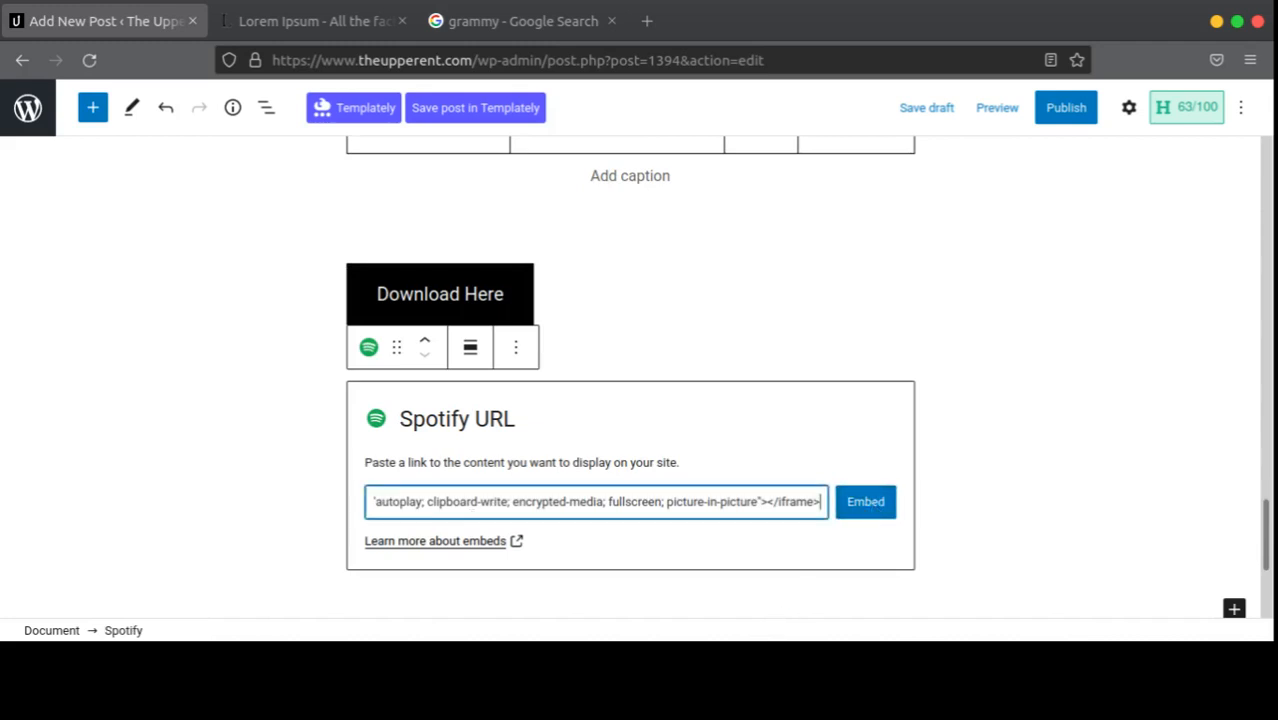
key(alt+Tab)
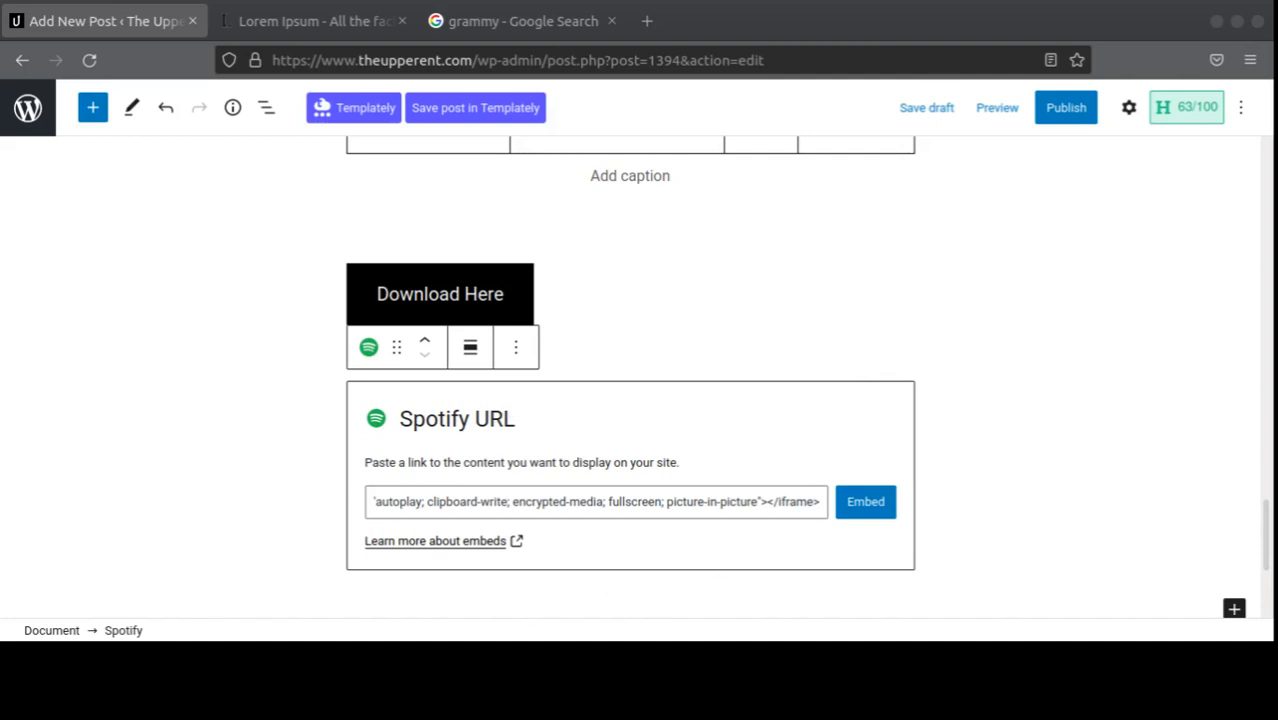
click(731, 515)
key(ctrl+a)
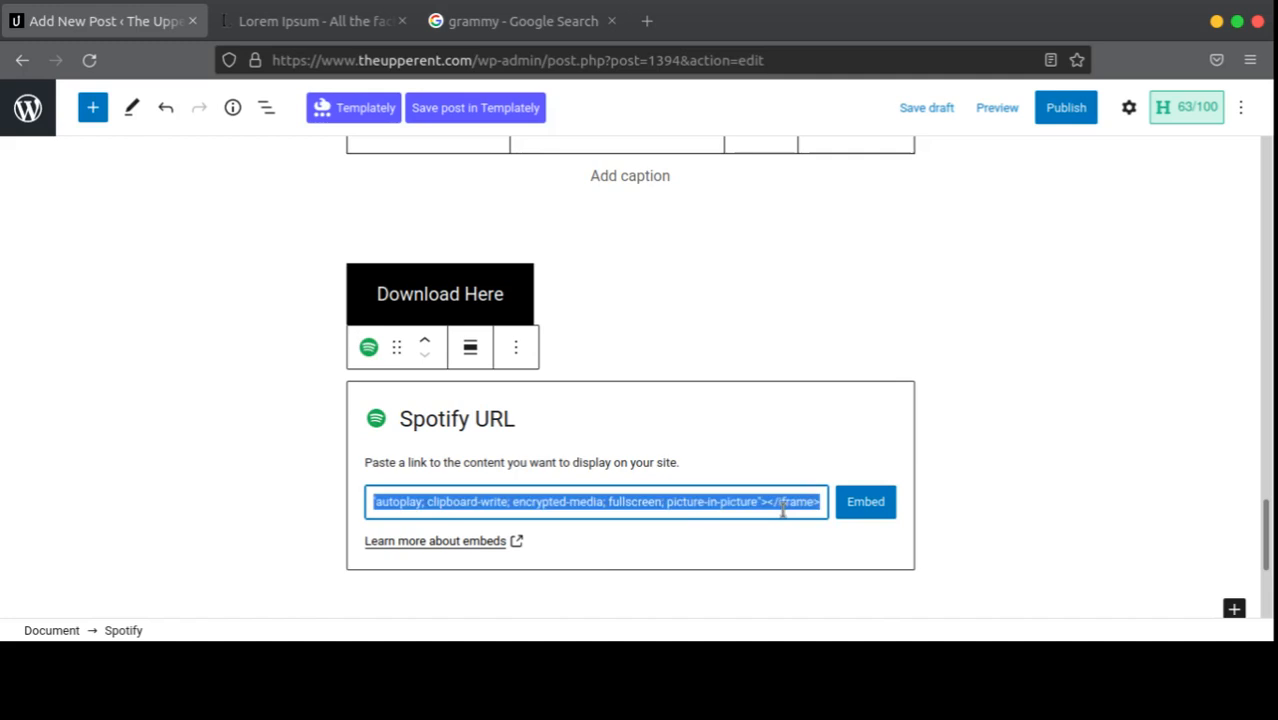
key(ctrl+v)
click(866, 508)
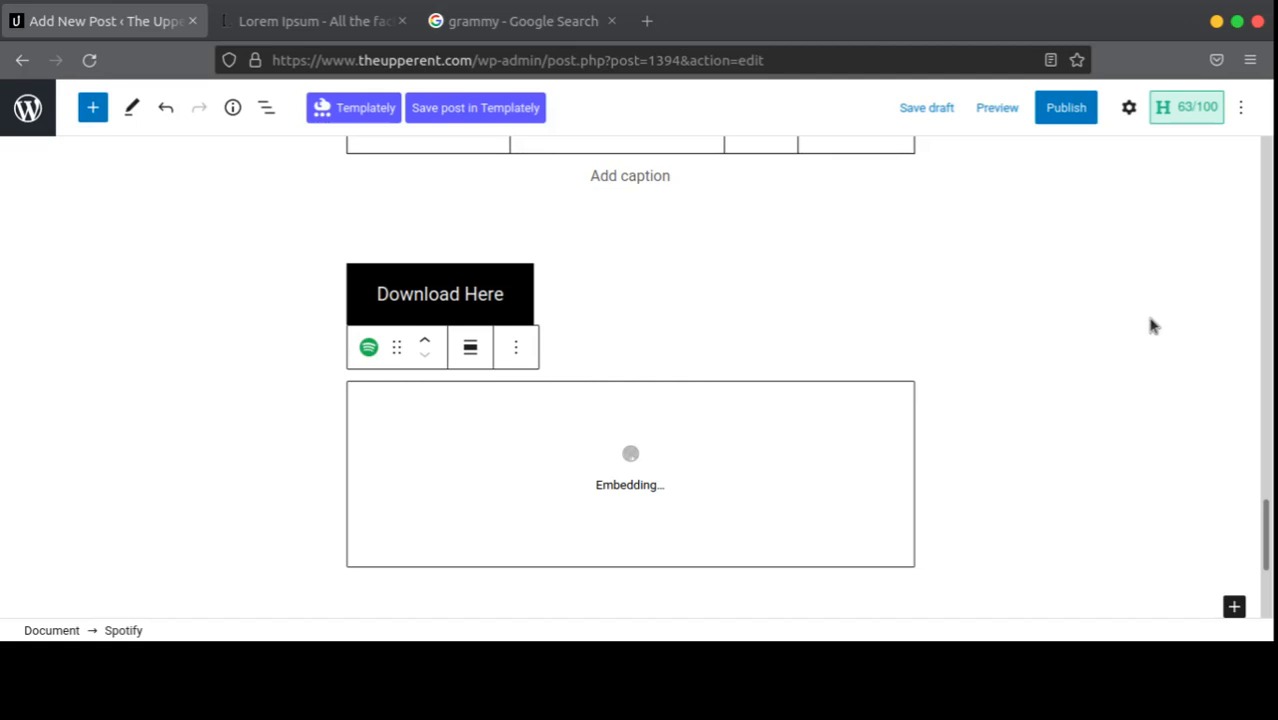
scroll(847, 402, down, 5)
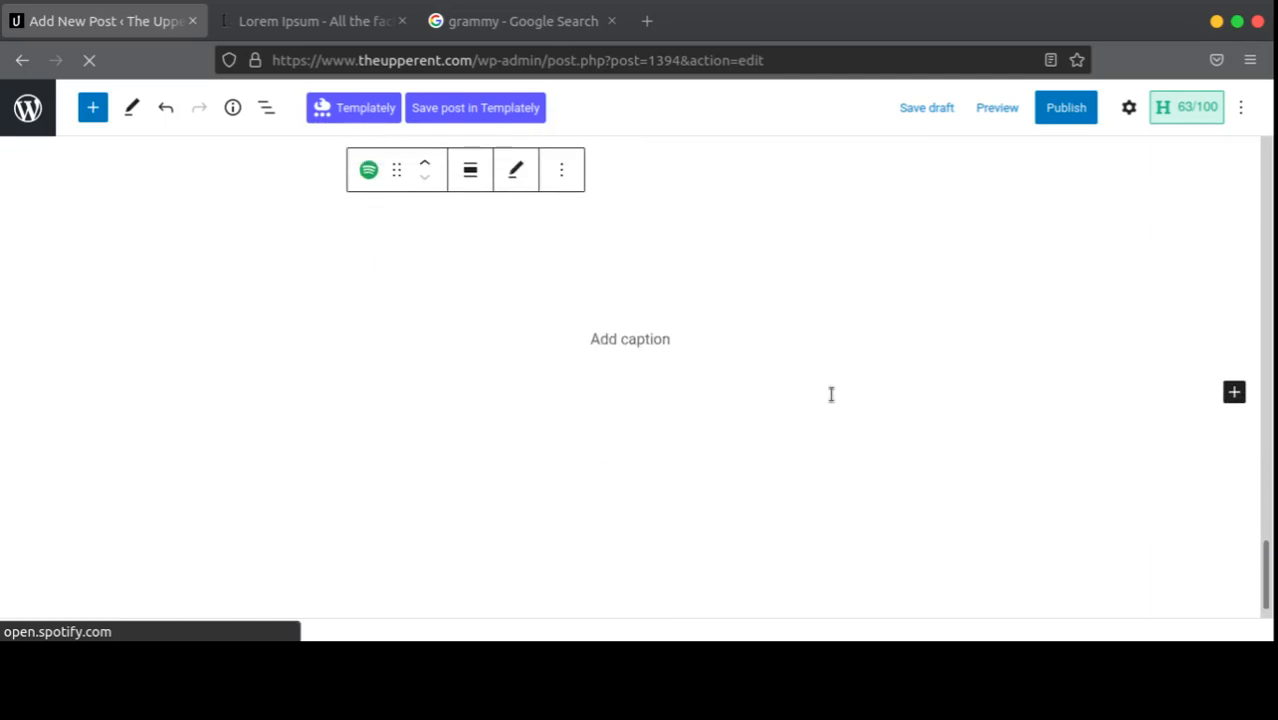
scroll(831, 396, up, 6)
scroll(808, 403, down, 2)
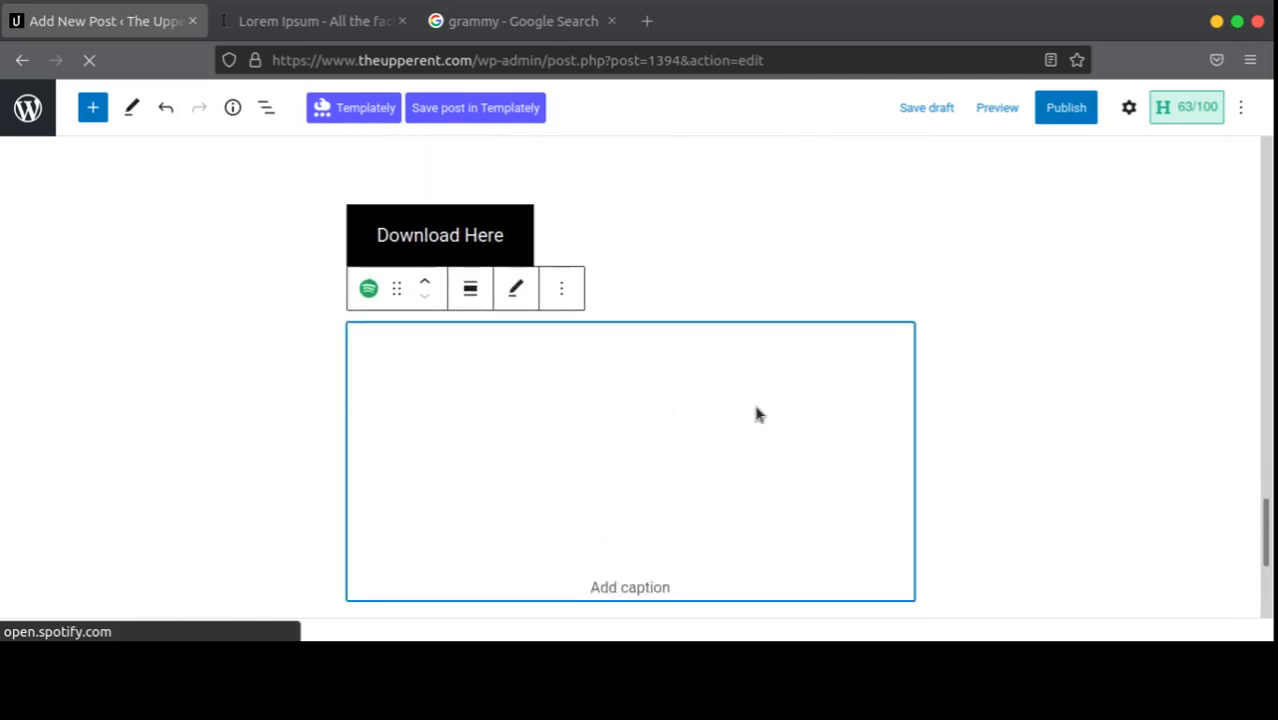
scroll(665, 405, down, 3)
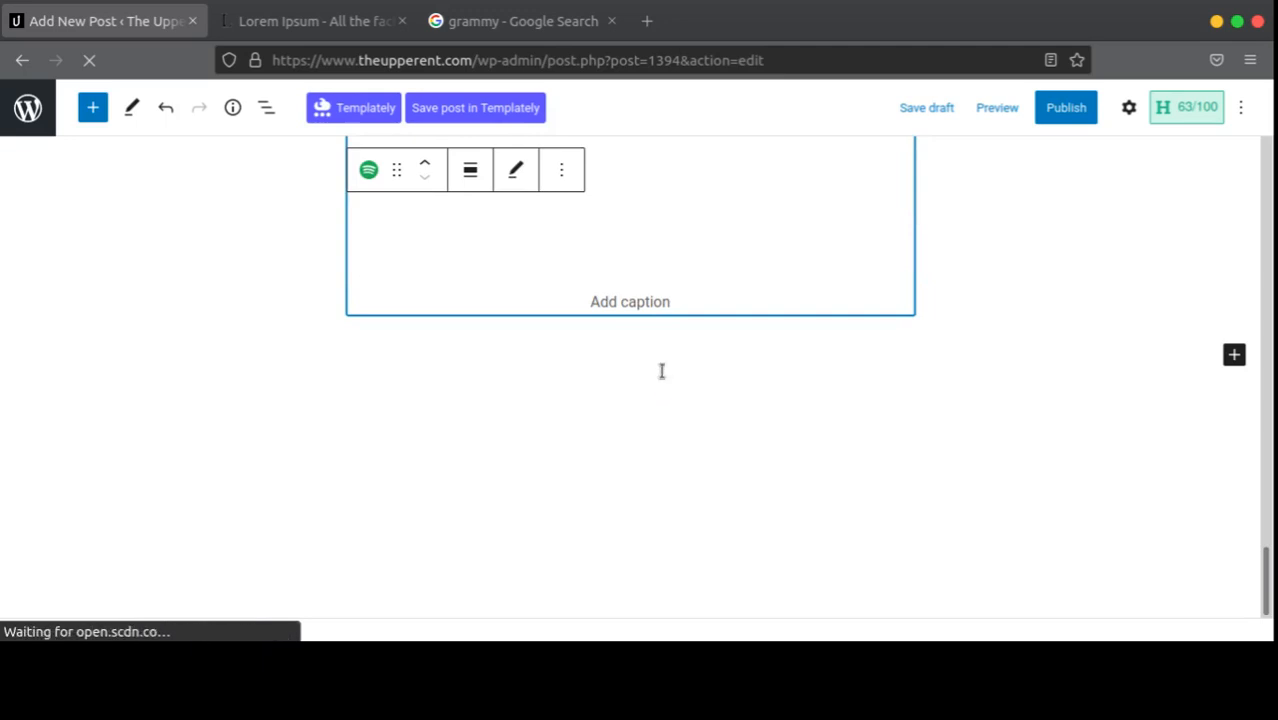
scroll(663, 362, up, 4)
scroll(662, 357, down, 3)
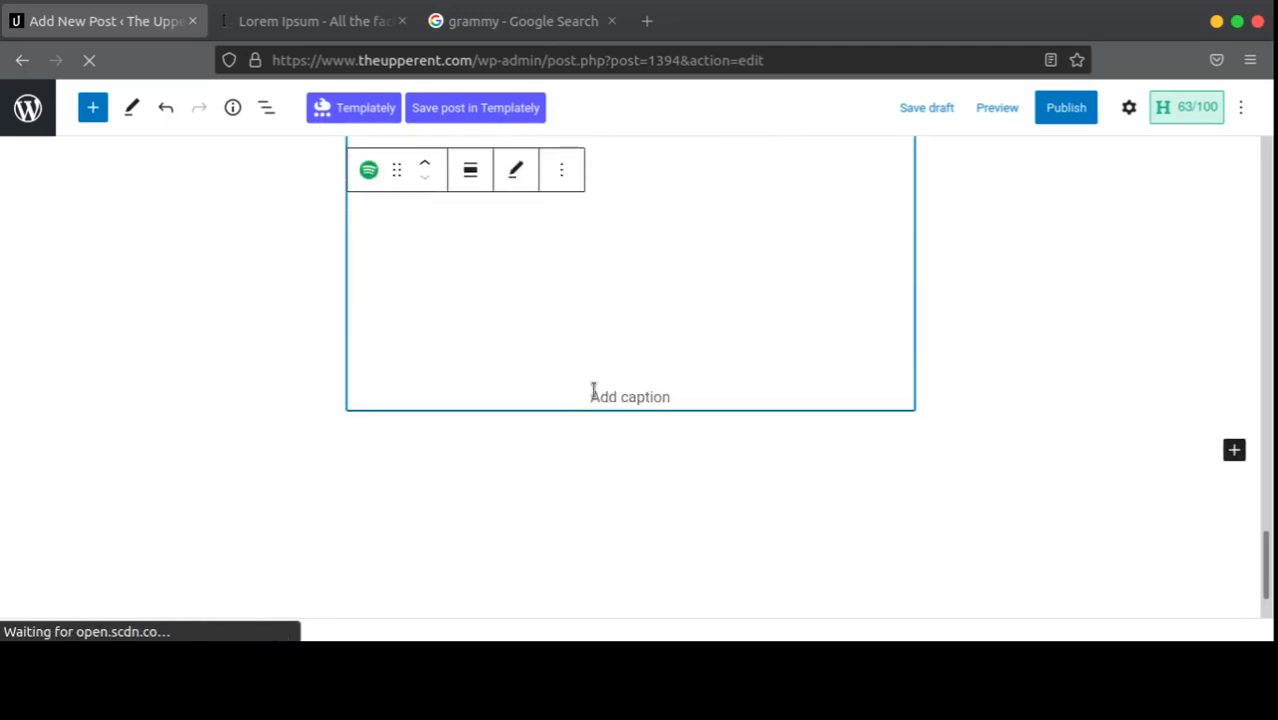
scroll(690, 318, up, 2)
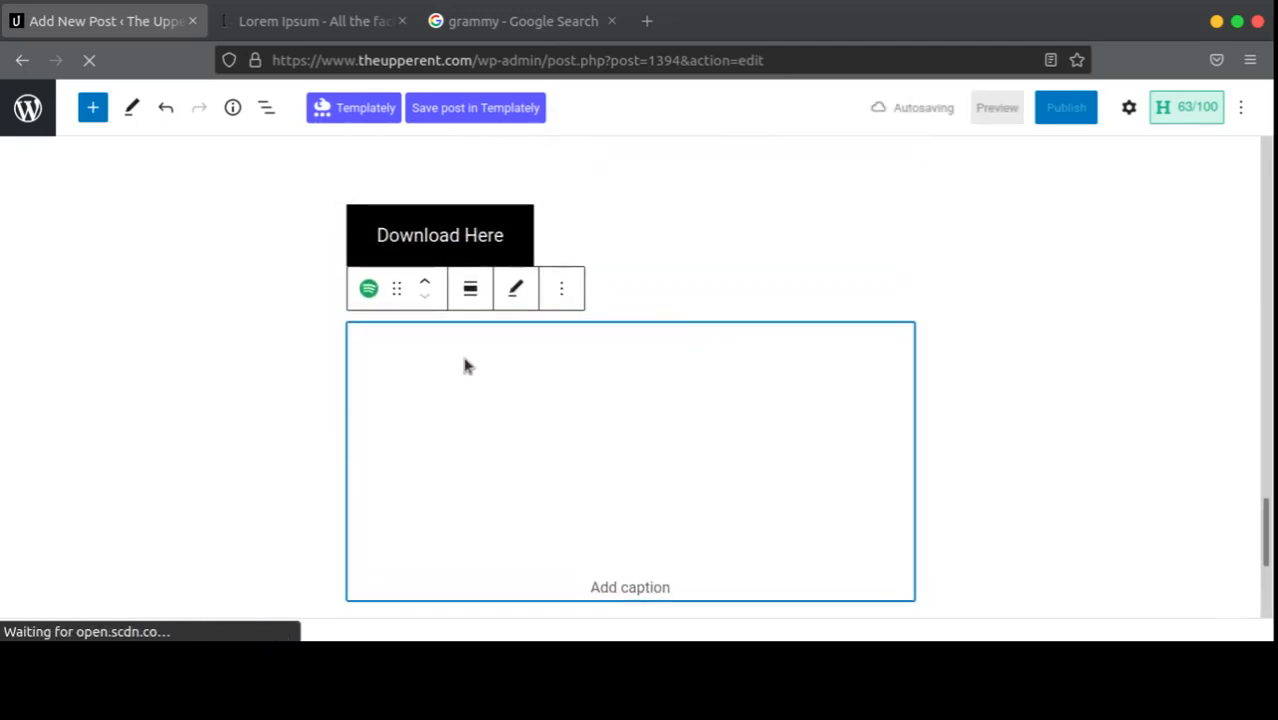
scroll(700, 340, down, 3)
scroll(779, 322, up, 3)
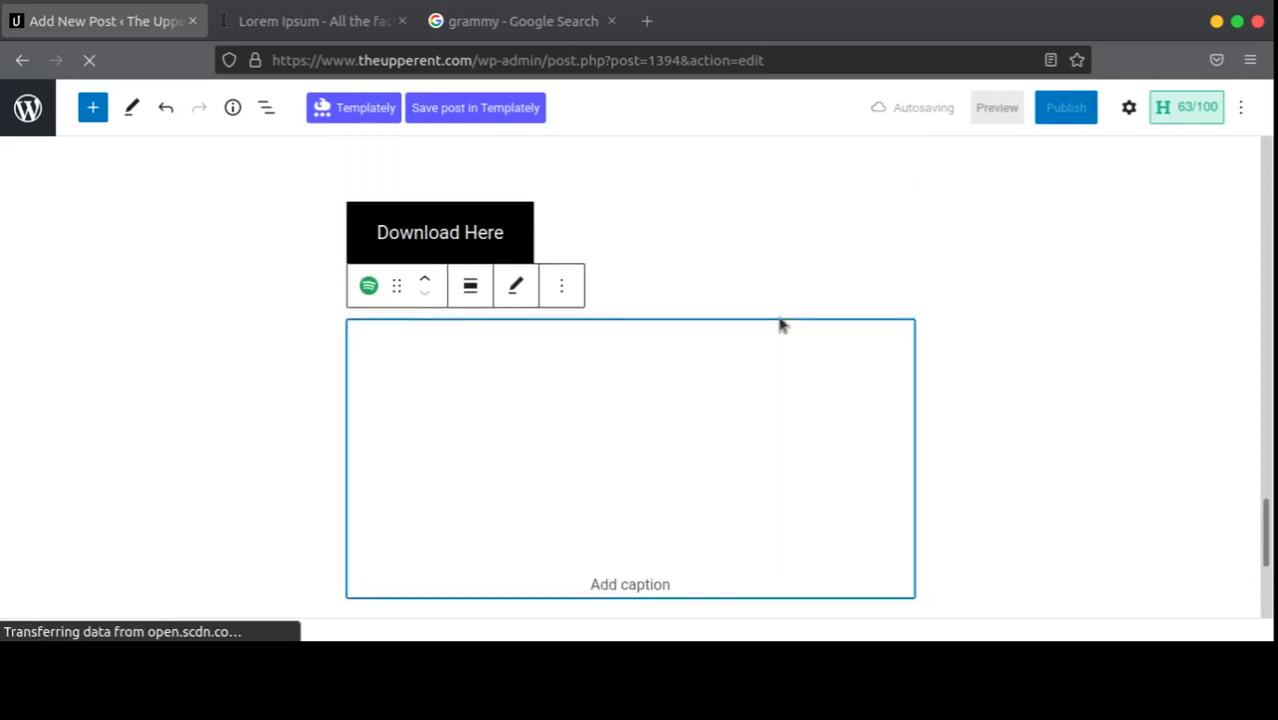
scroll(850, 322, down, 1)
scroll(917, 321, down, 1)
scroll(917, 321, up, 1)
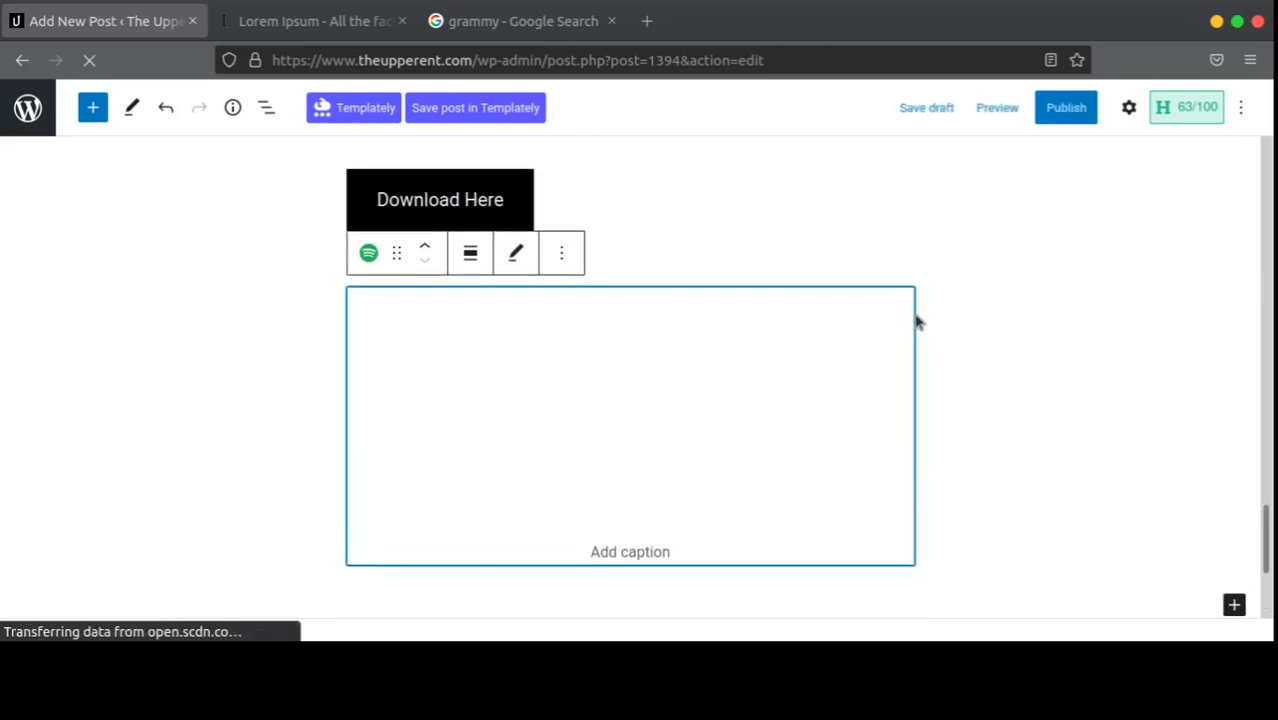
scroll(917, 321, down, 3)
scroll(917, 321, up, 2)
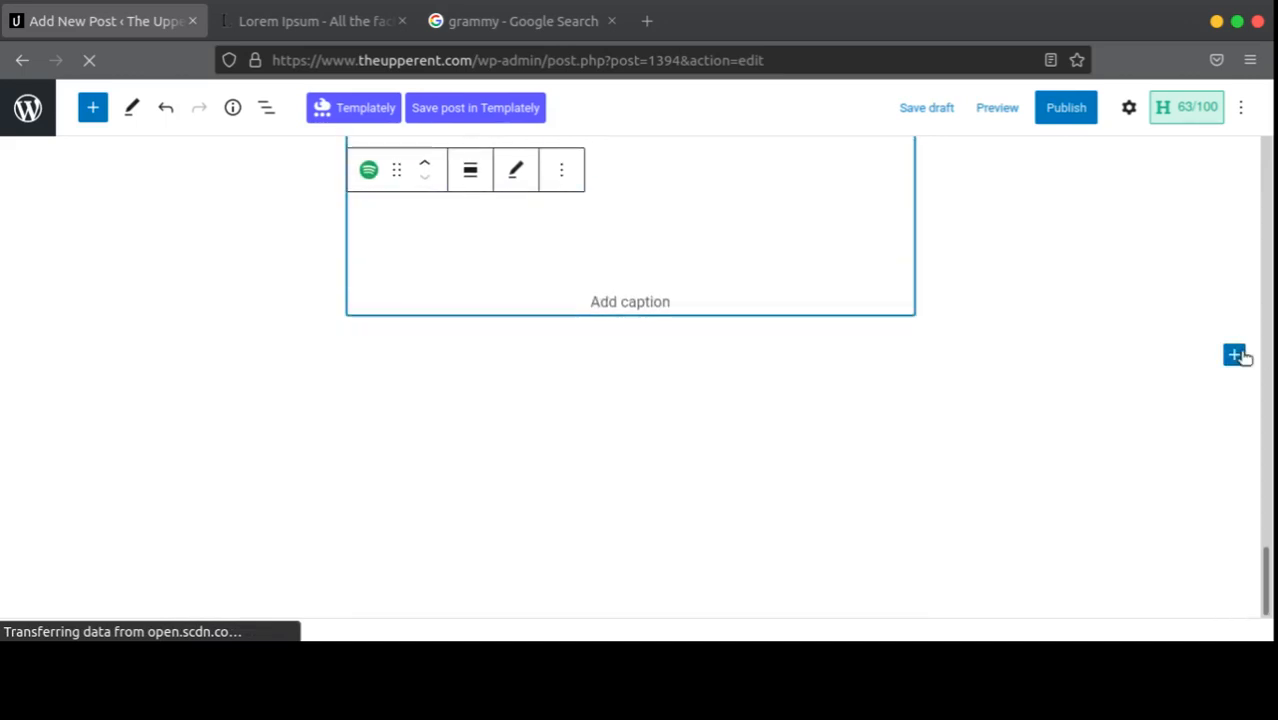
scroll(975, 346, up, 2)
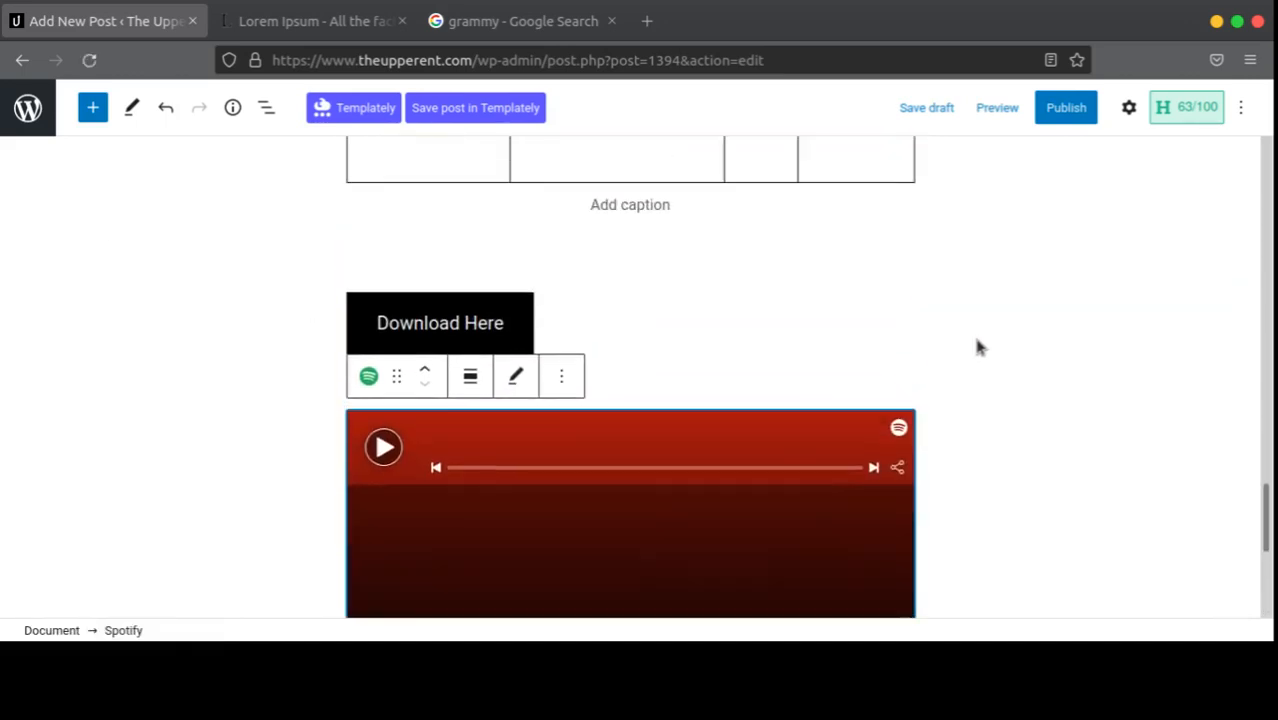
scroll(978, 341, down, 3)
scroll(981, 338, up, 1)
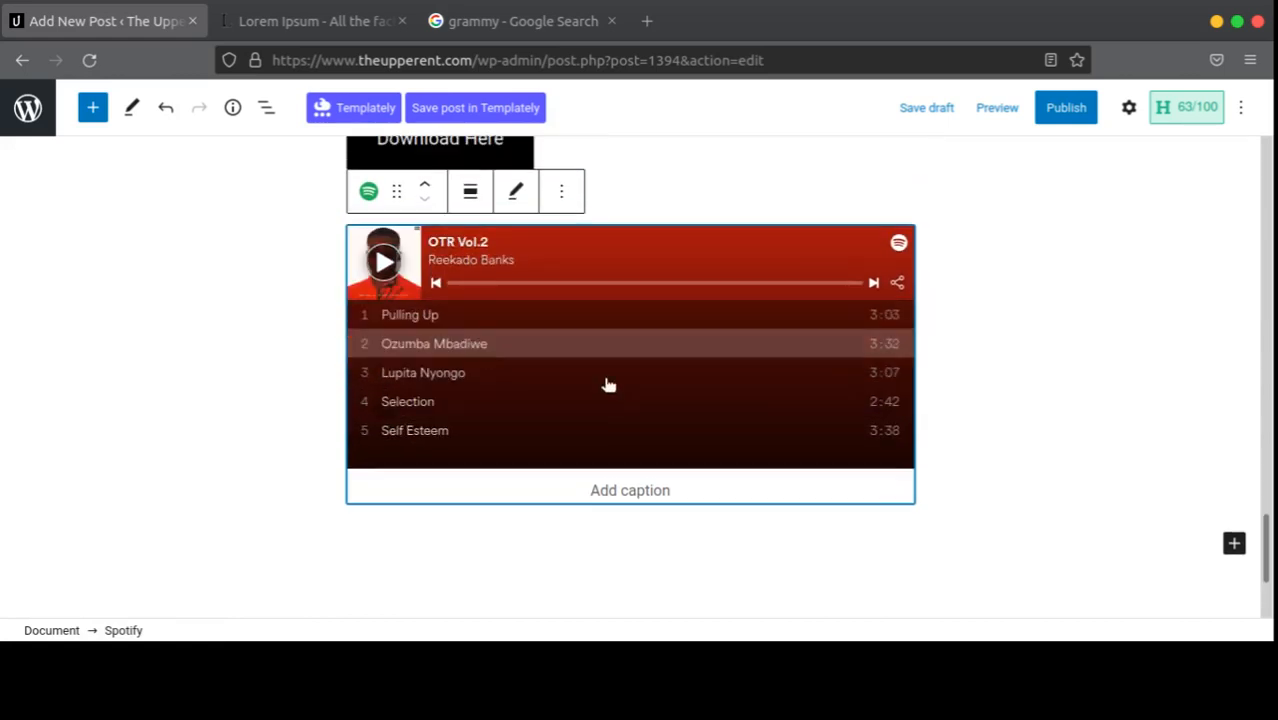
scroll(600, 375, down, 1)
scroll(592, 343, up, 2)
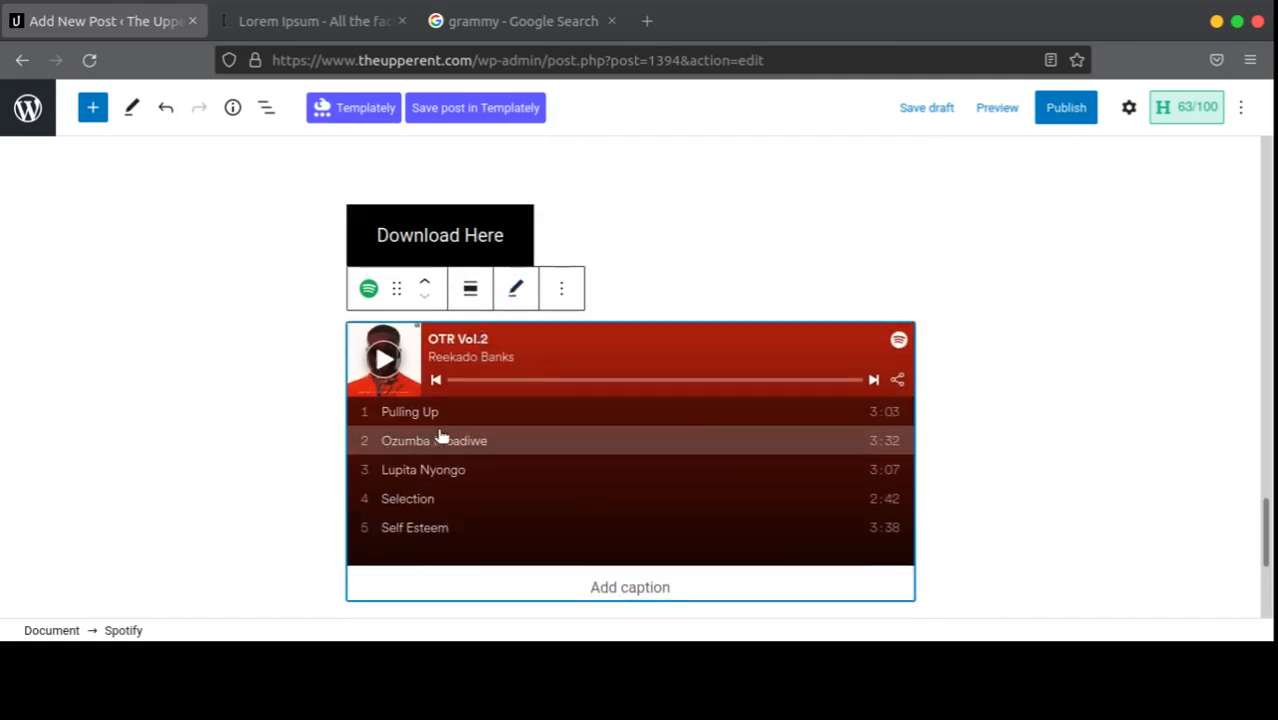
click(380, 410)
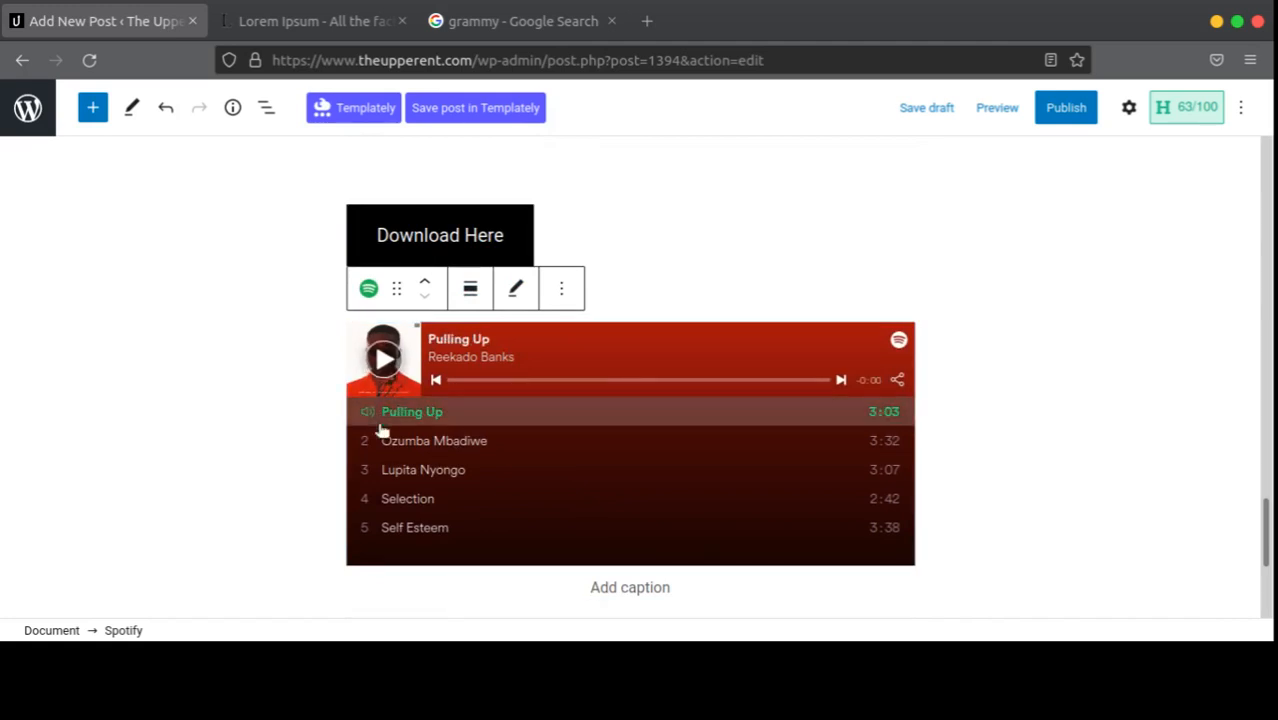
click(406, 452)
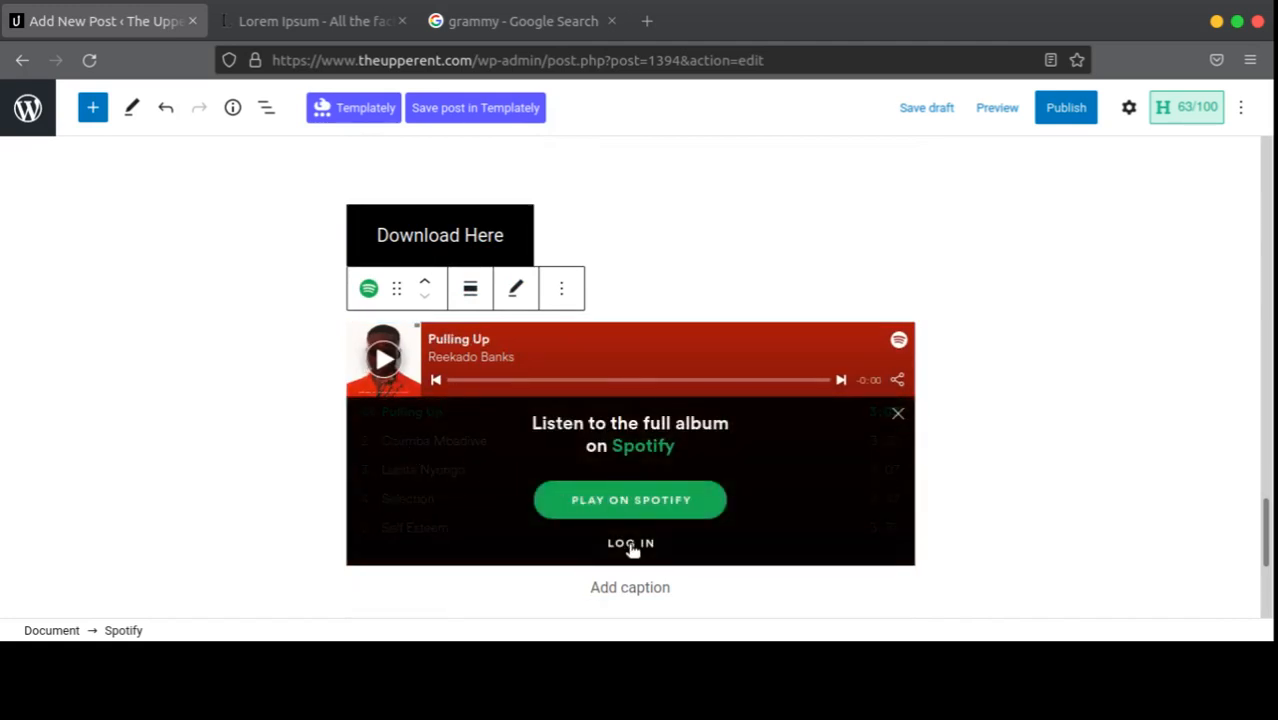
click(898, 416)
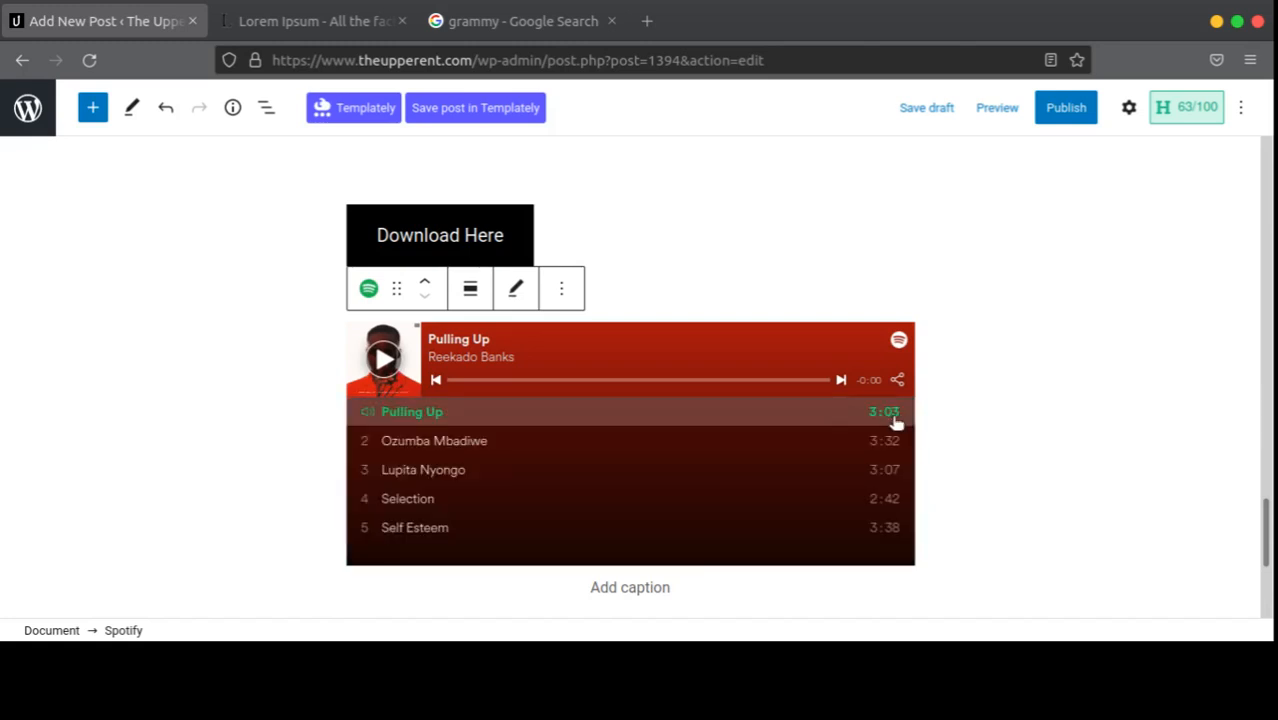
click(428, 441)
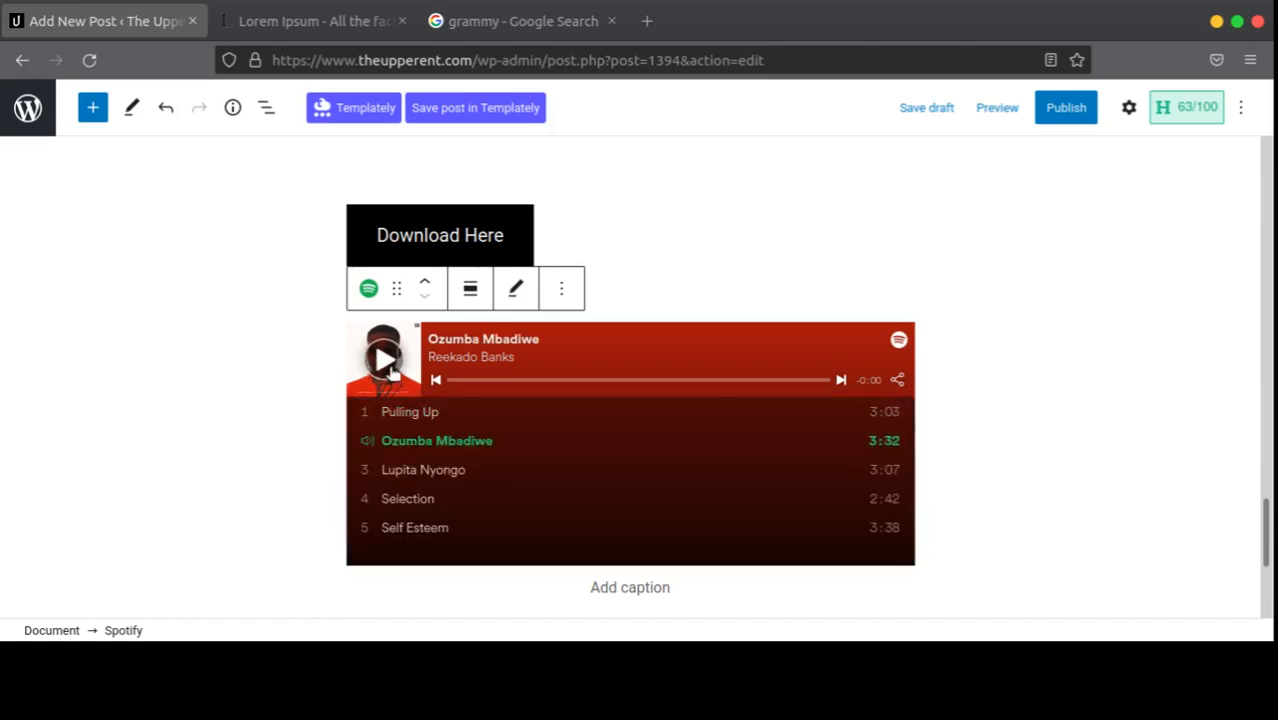
click(422, 412)
click(422, 470)
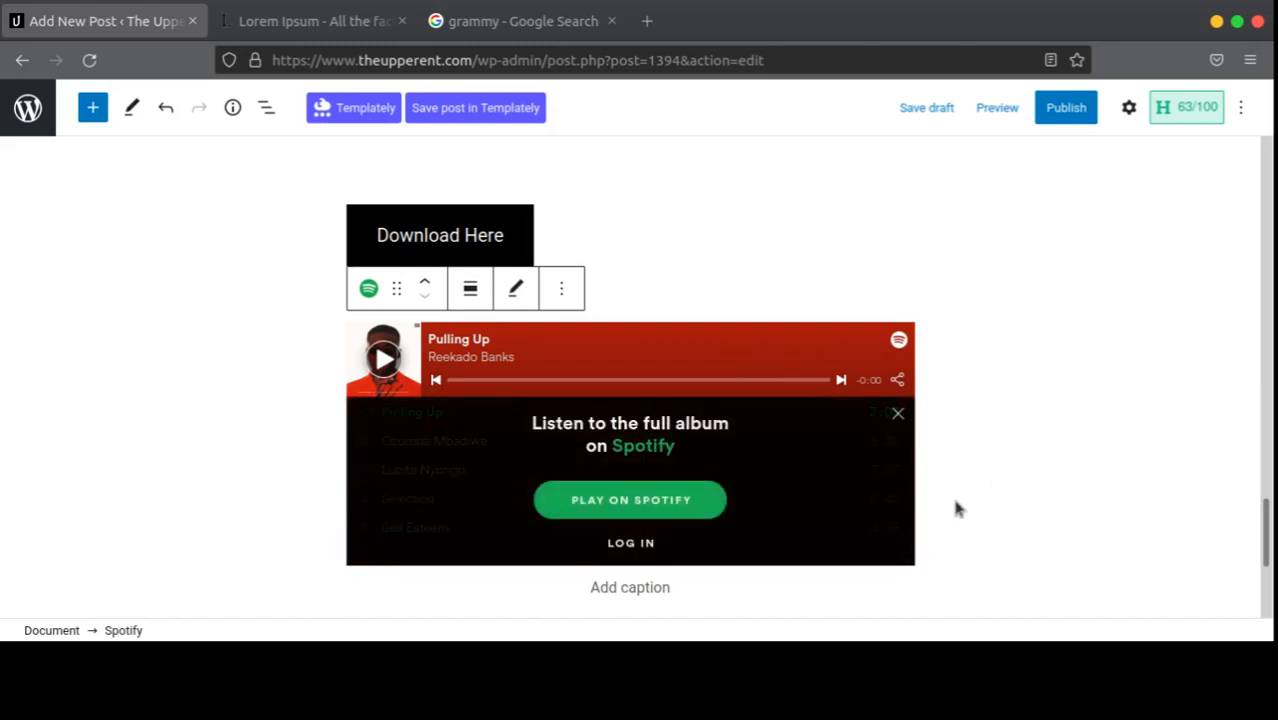
click(896, 416)
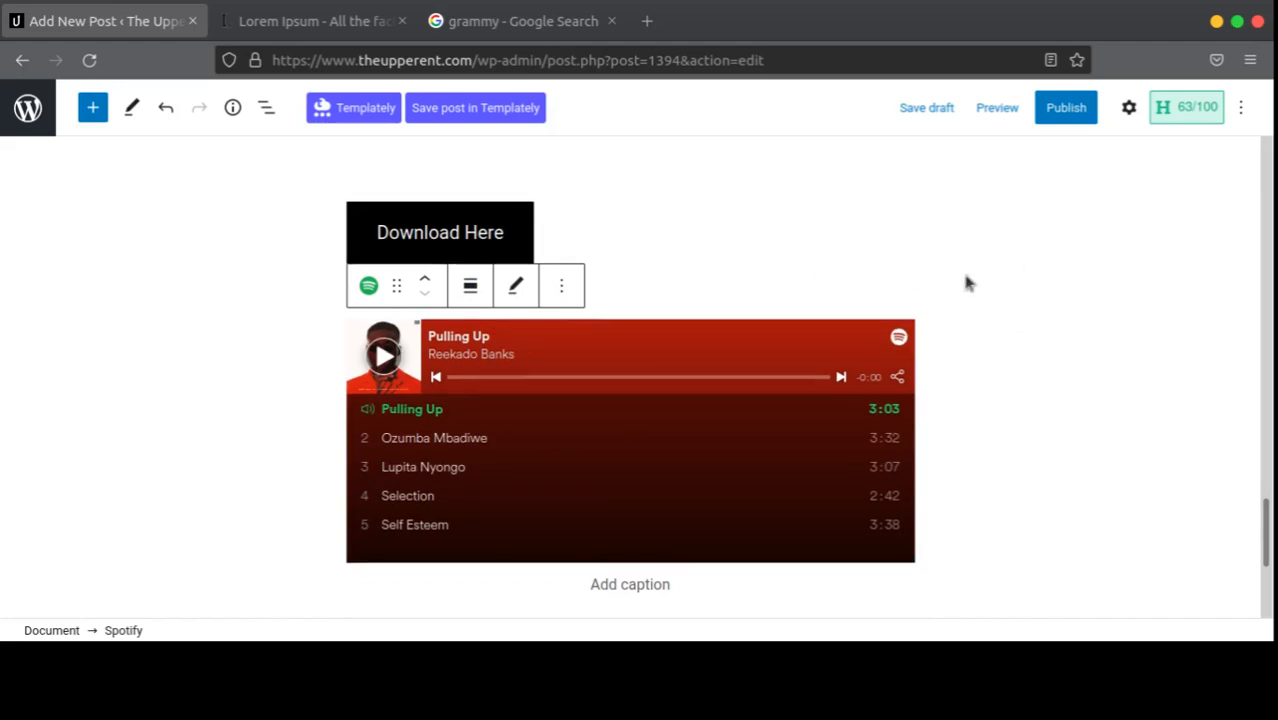
scroll(970, 288, down, 3)
scroll(975, 295, up, 4)
scroll(802, 297, down, 5)
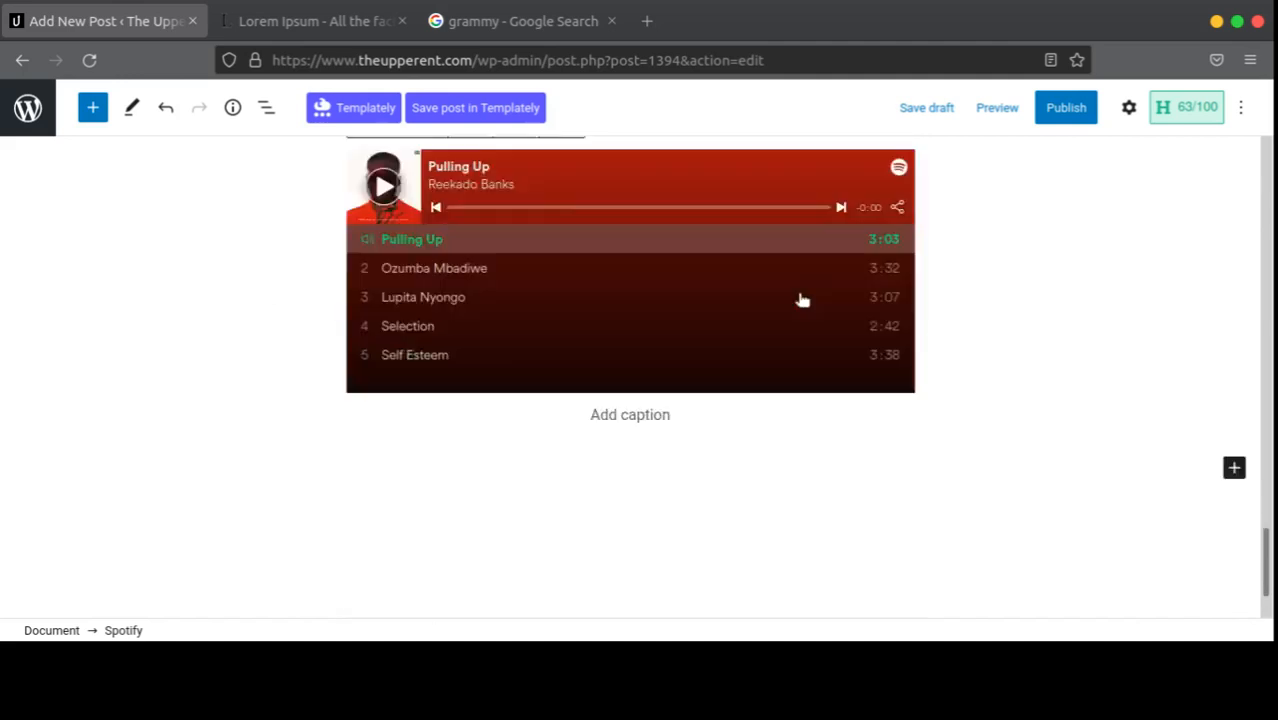
scroll(644, 376, up, 3)
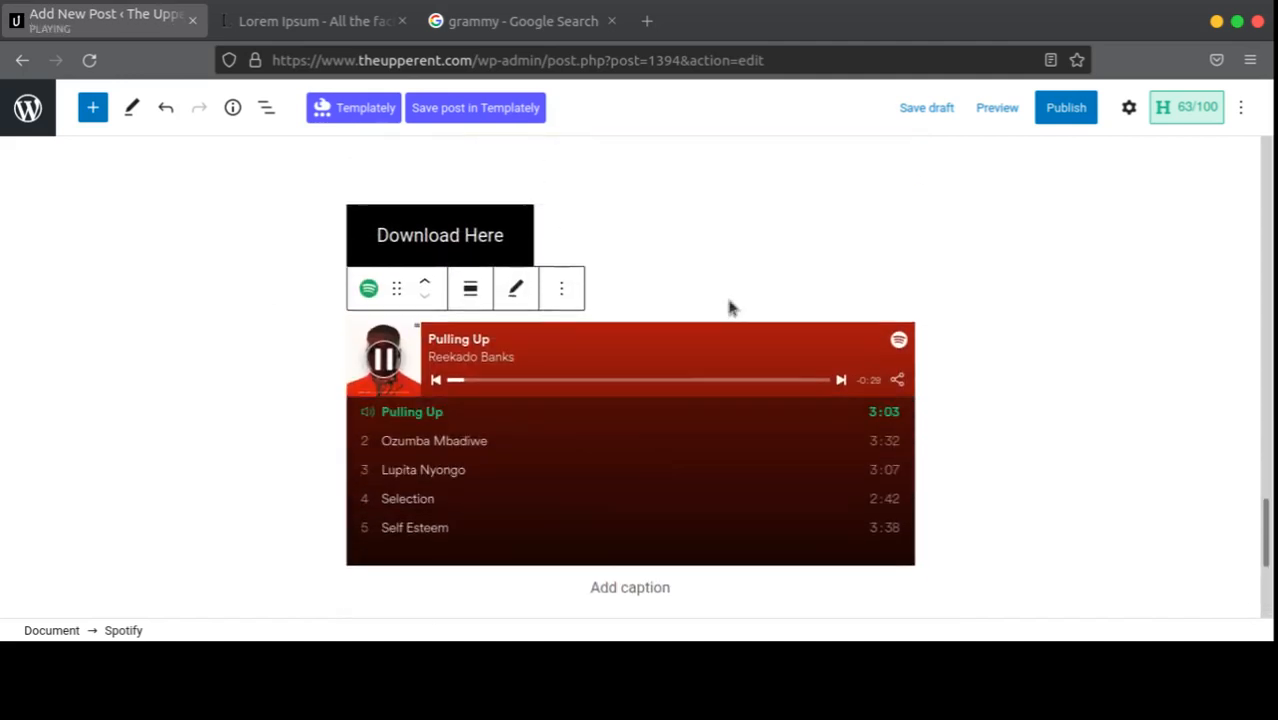
click(383, 358)
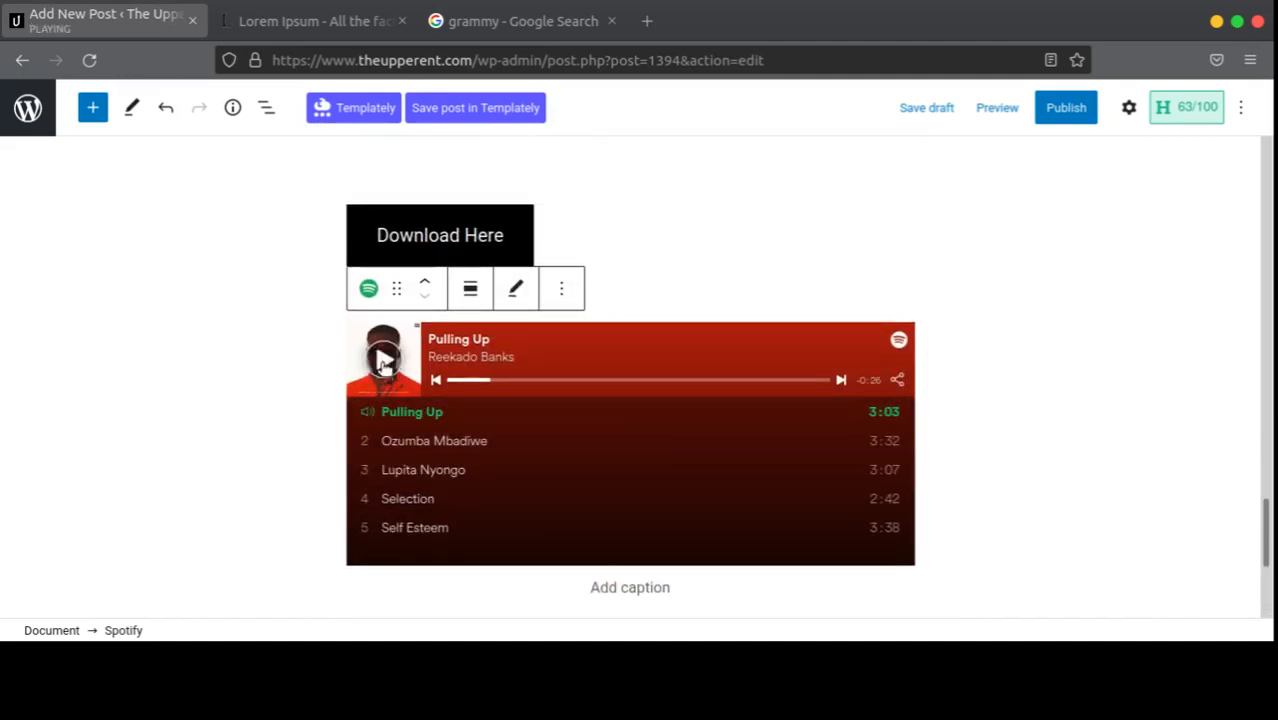
scroll(1090, 260, up, 3)
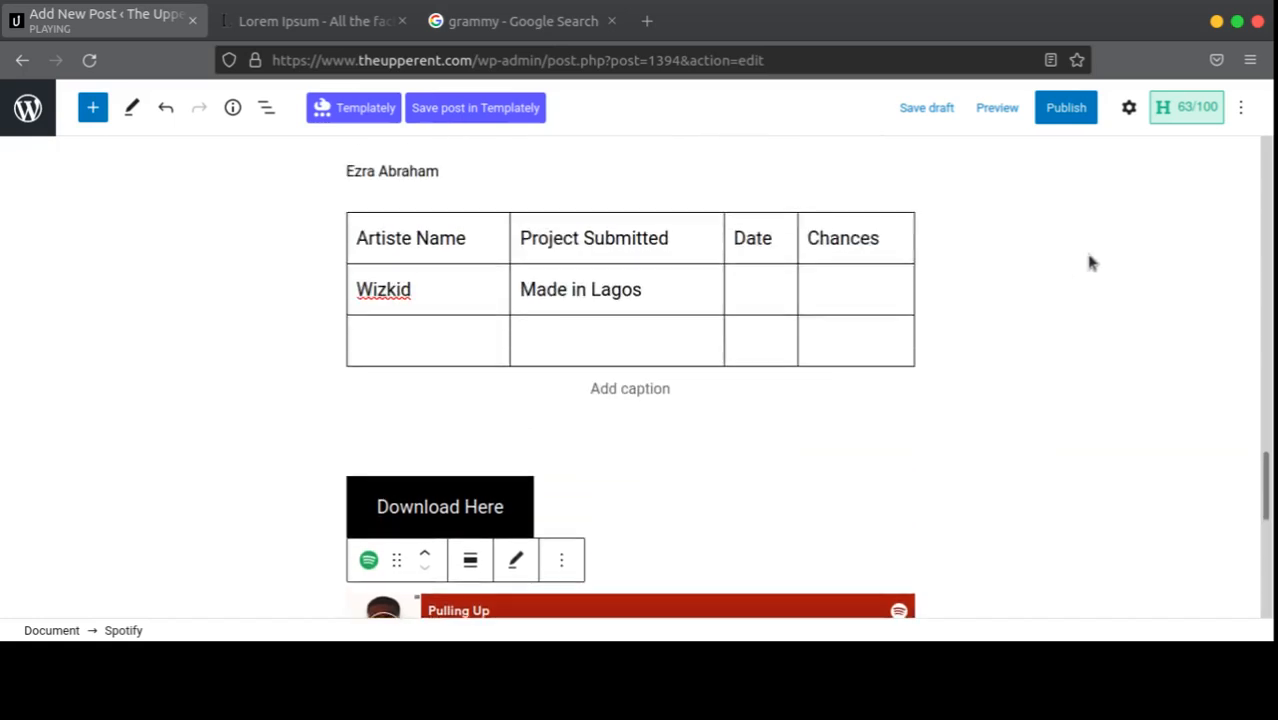
Step: Check the Spotify block's Advanced settings, then show Post settings with the title in view
click(1129, 108)
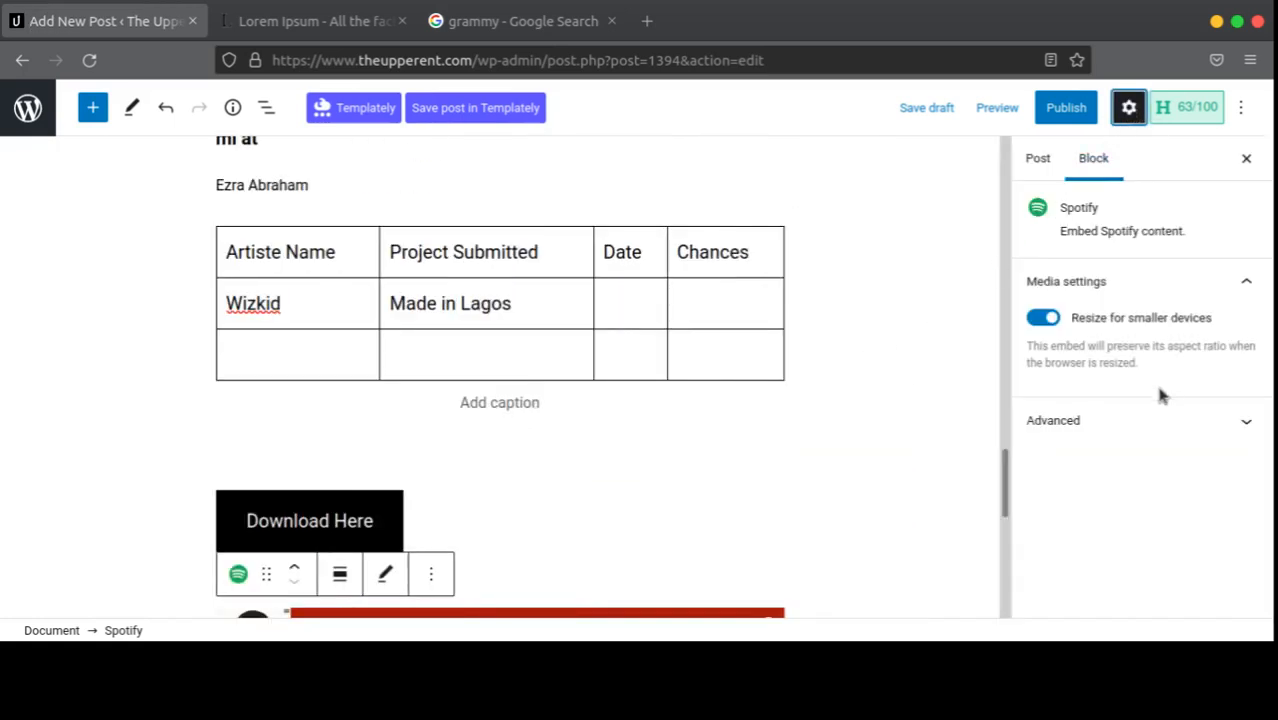
click(1107, 422)
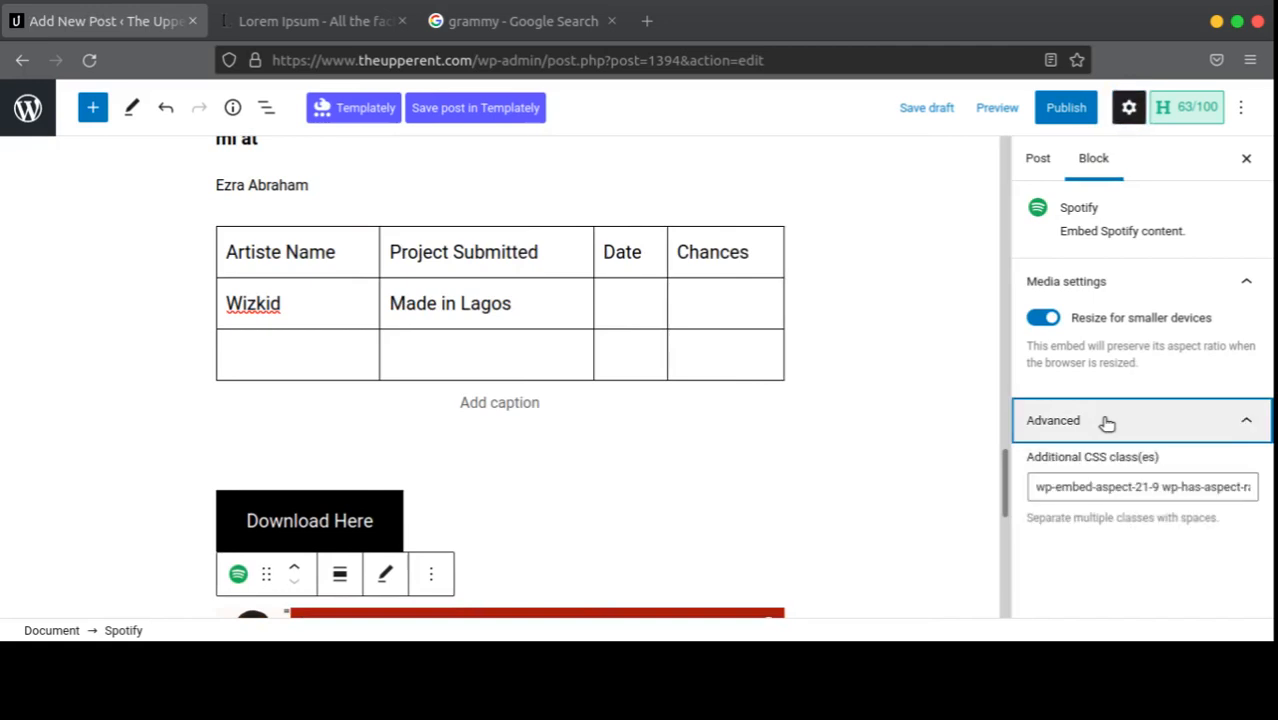
click(1107, 422)
click(1050, 159)
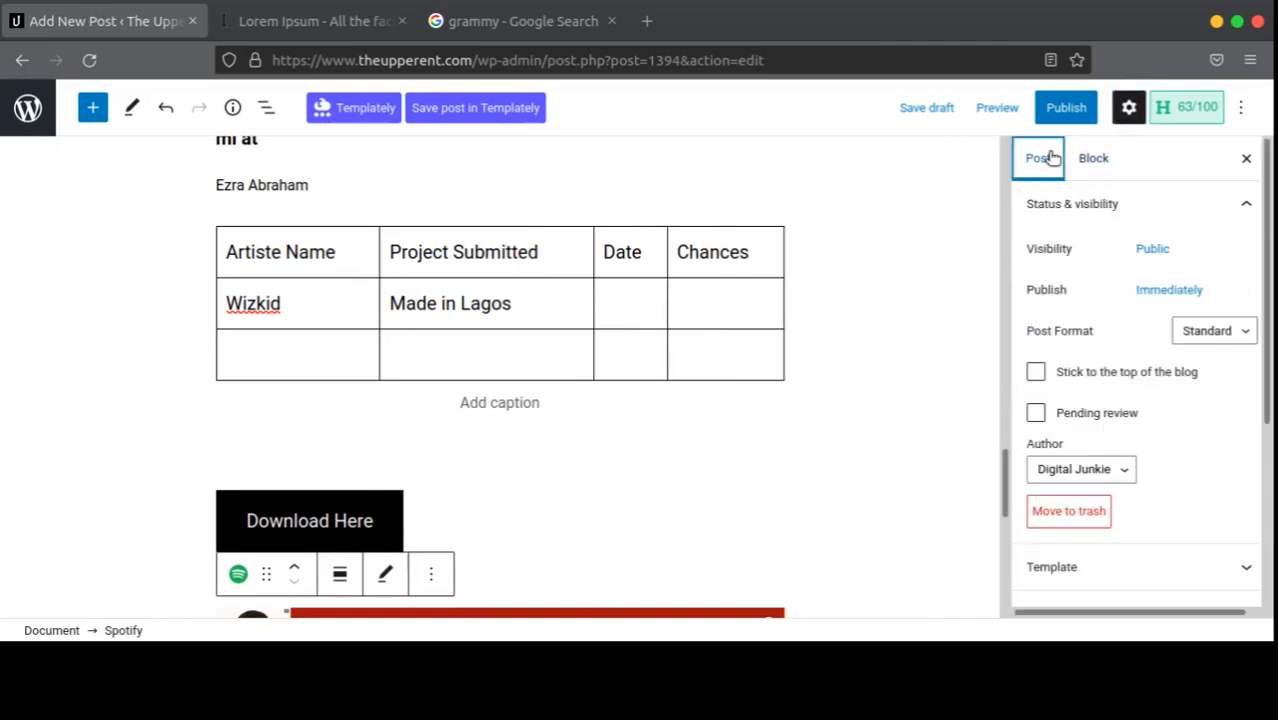
click(1090, 160)
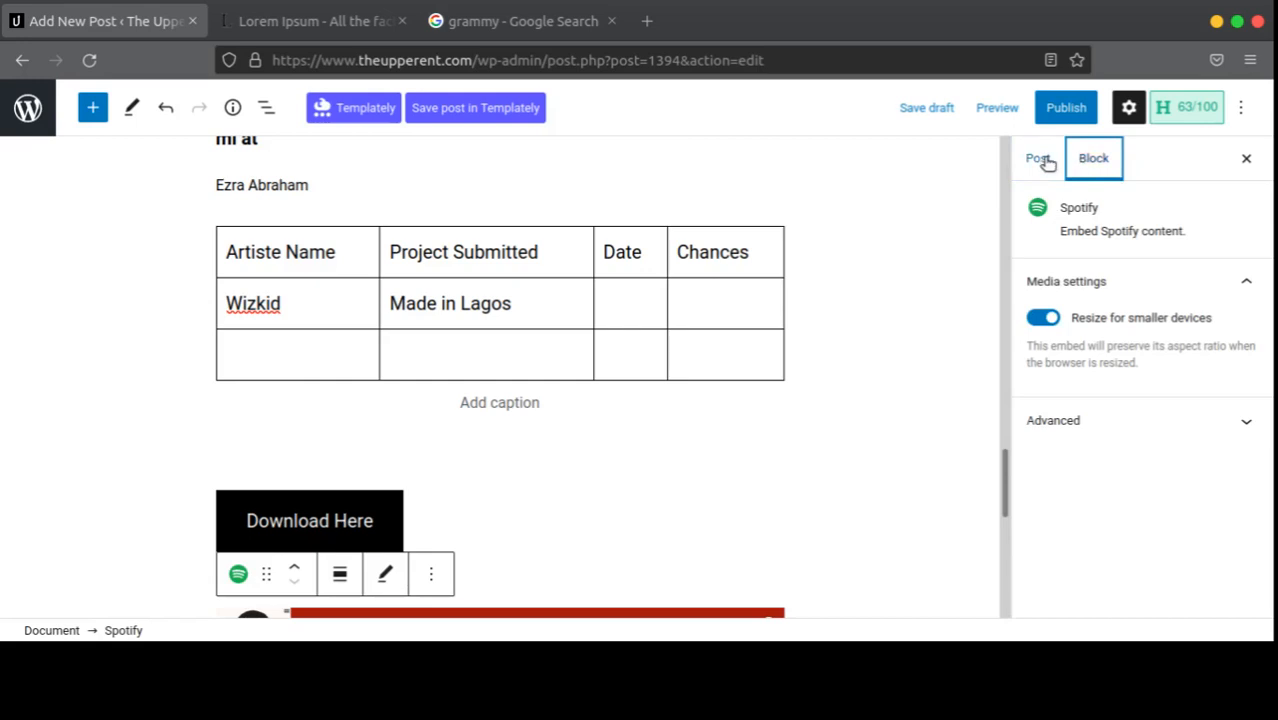
click(1045, 161)
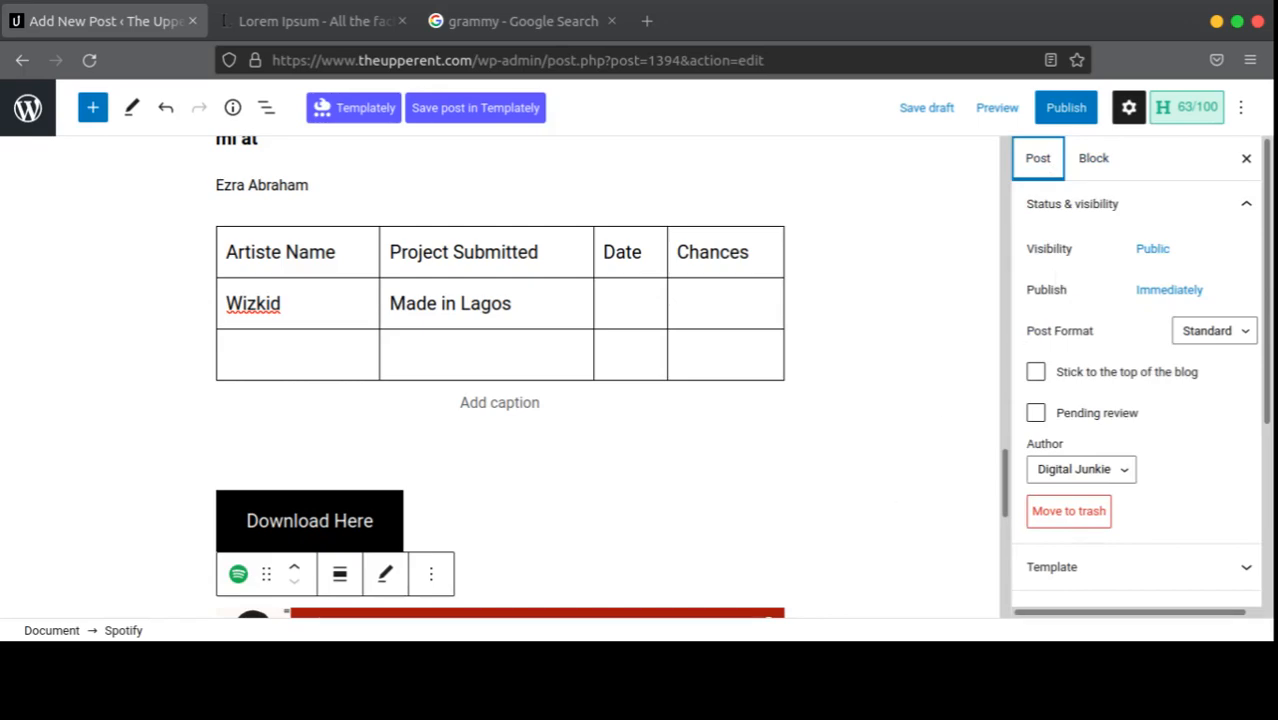
scroll(705, 505, up, 20)
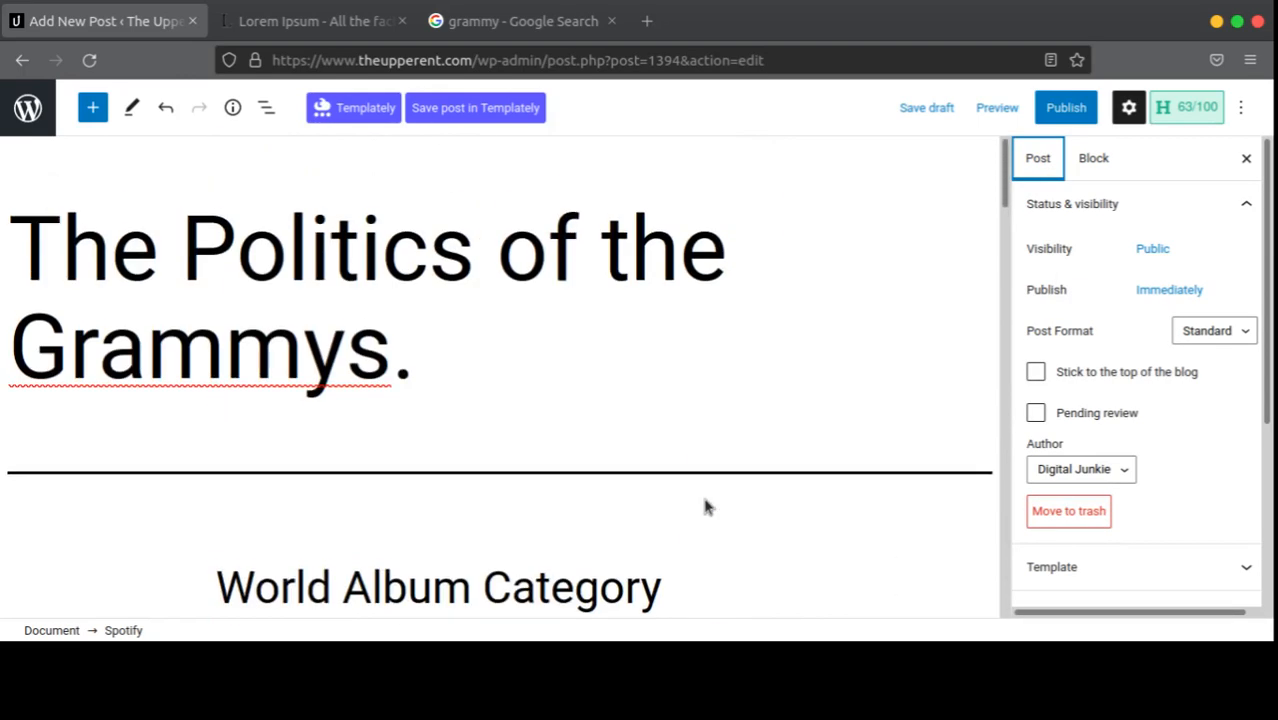
scroll(1187, 289, down, 5)
scroll(1104, 345, up, 5)
click(1150, 250)
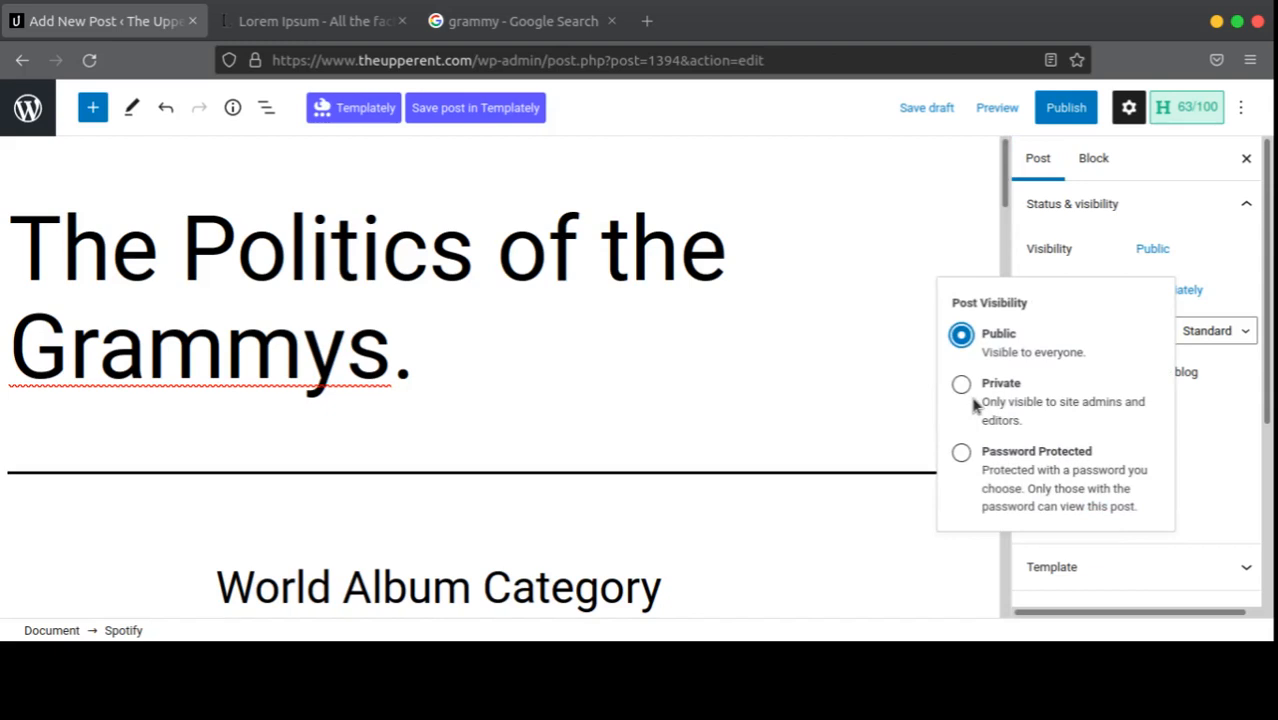
click(1113, 250)
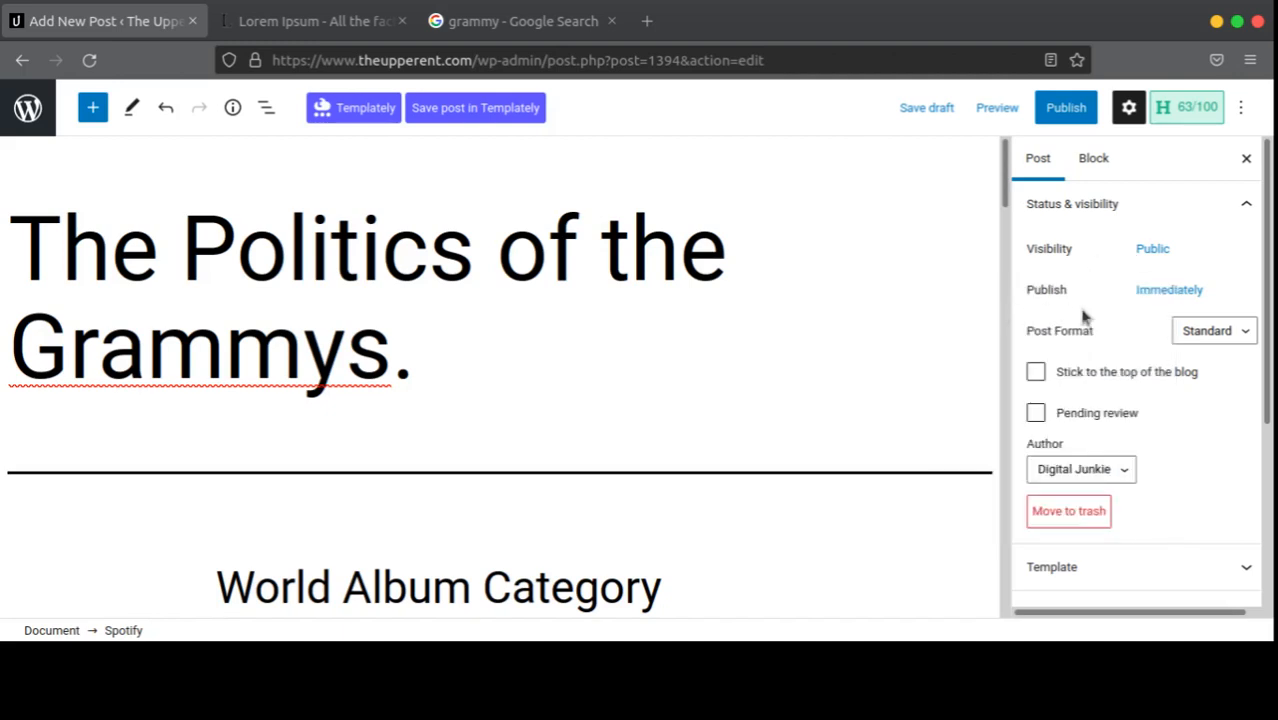
click(1160, 300)
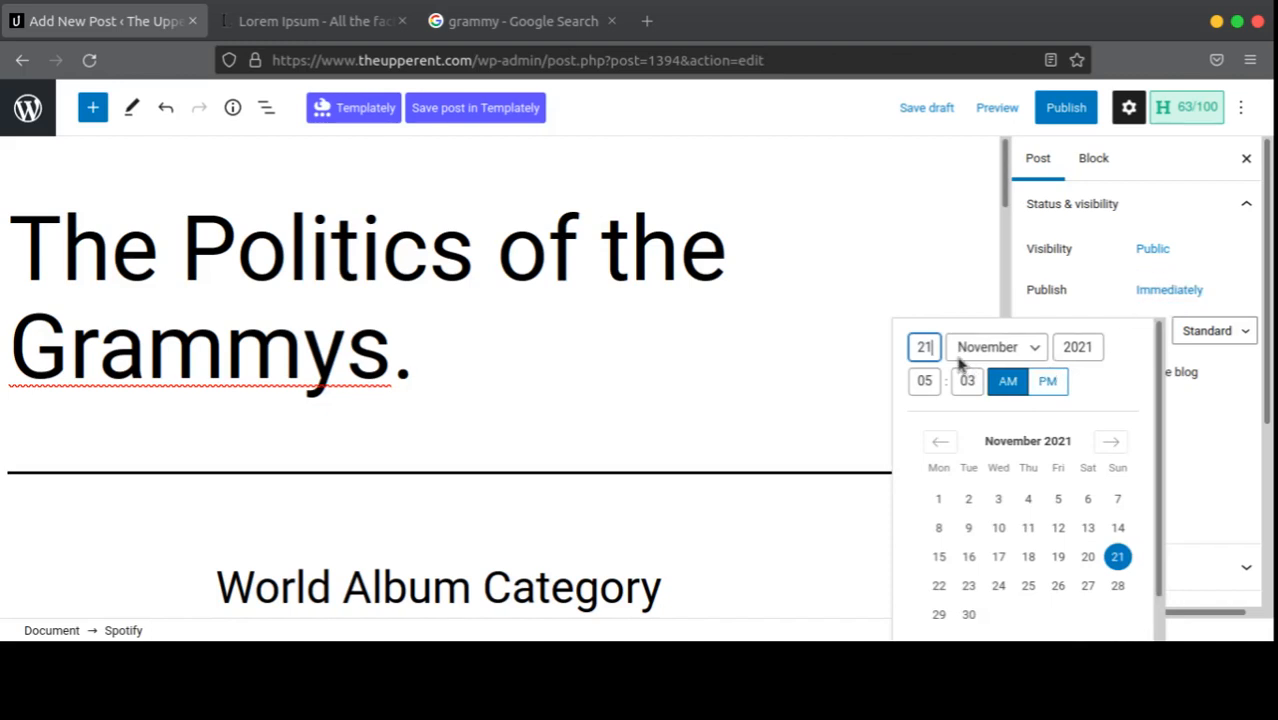
scroll(1145, 400, down, 1)
scroll(1140, 460, up, 1)
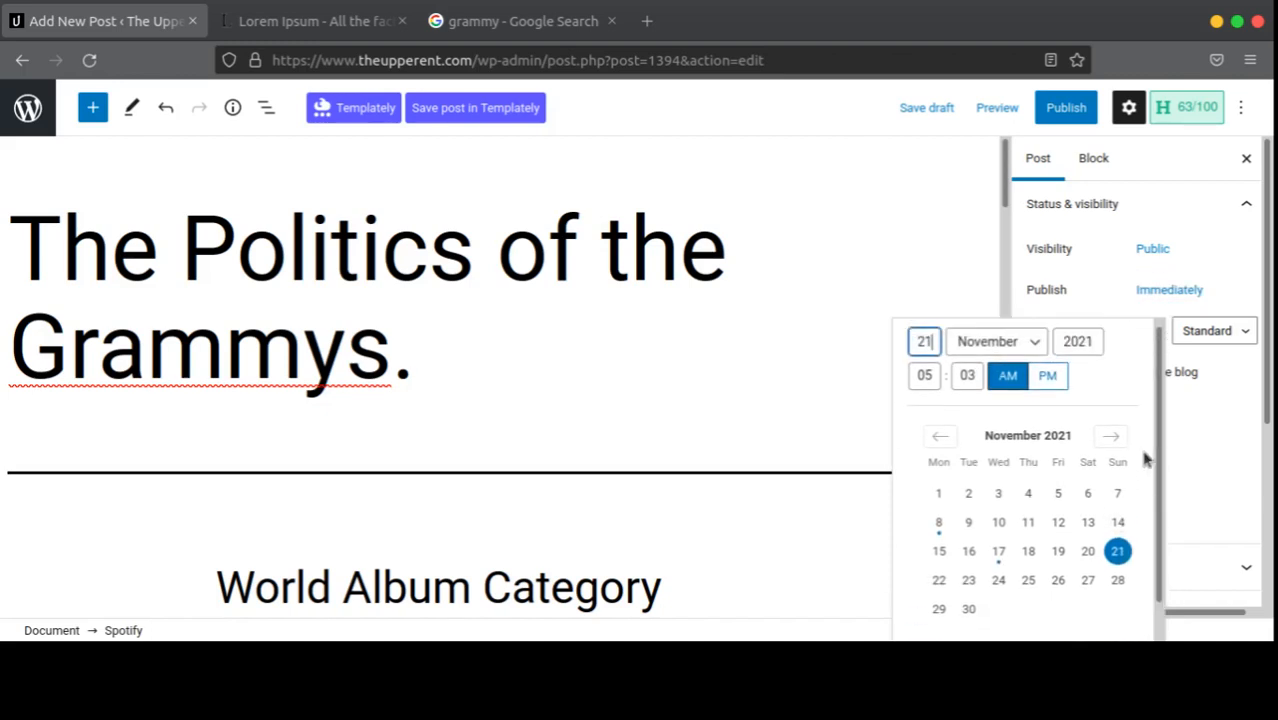
scroll(1120, 500, down, 1)
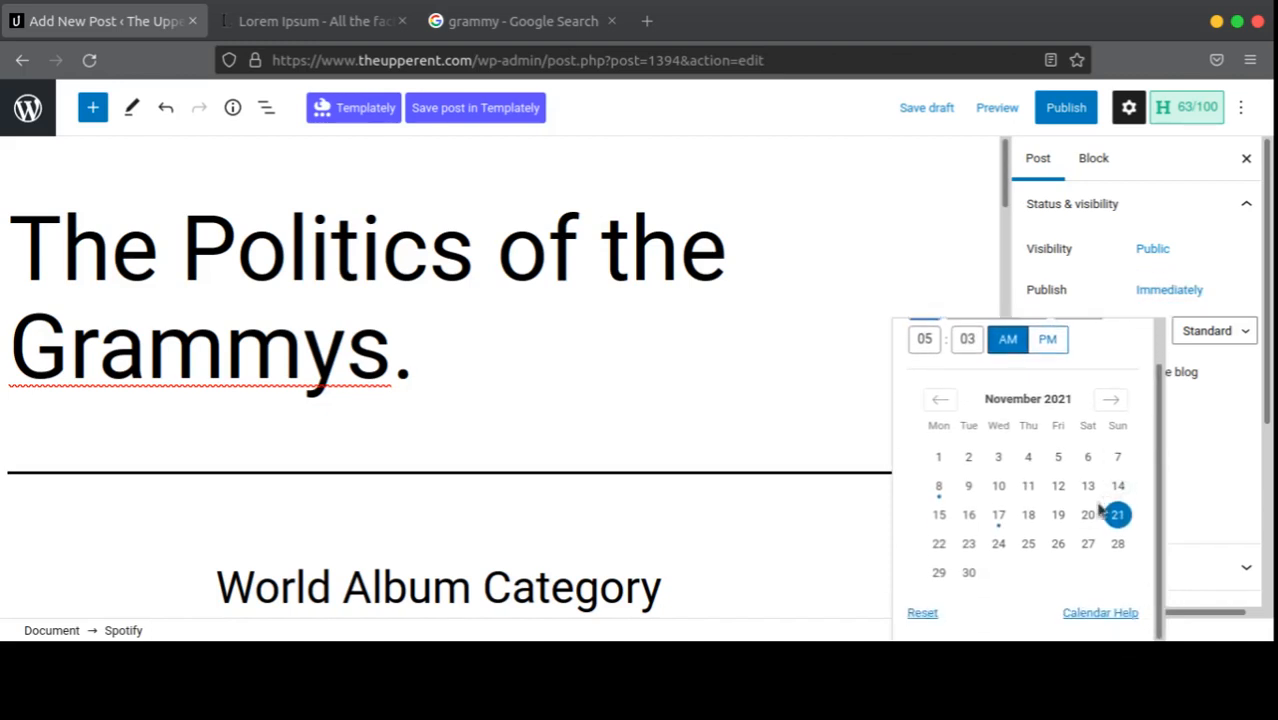
click(938, 545)
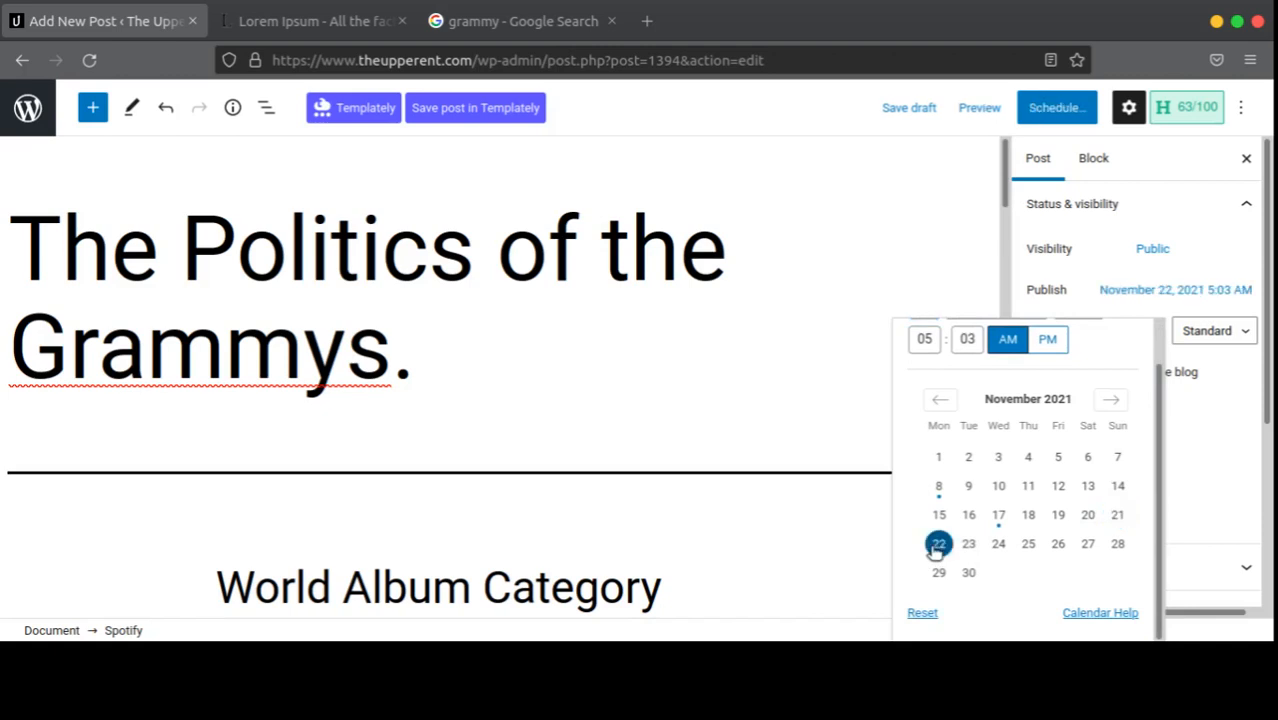
click(1070, 295)
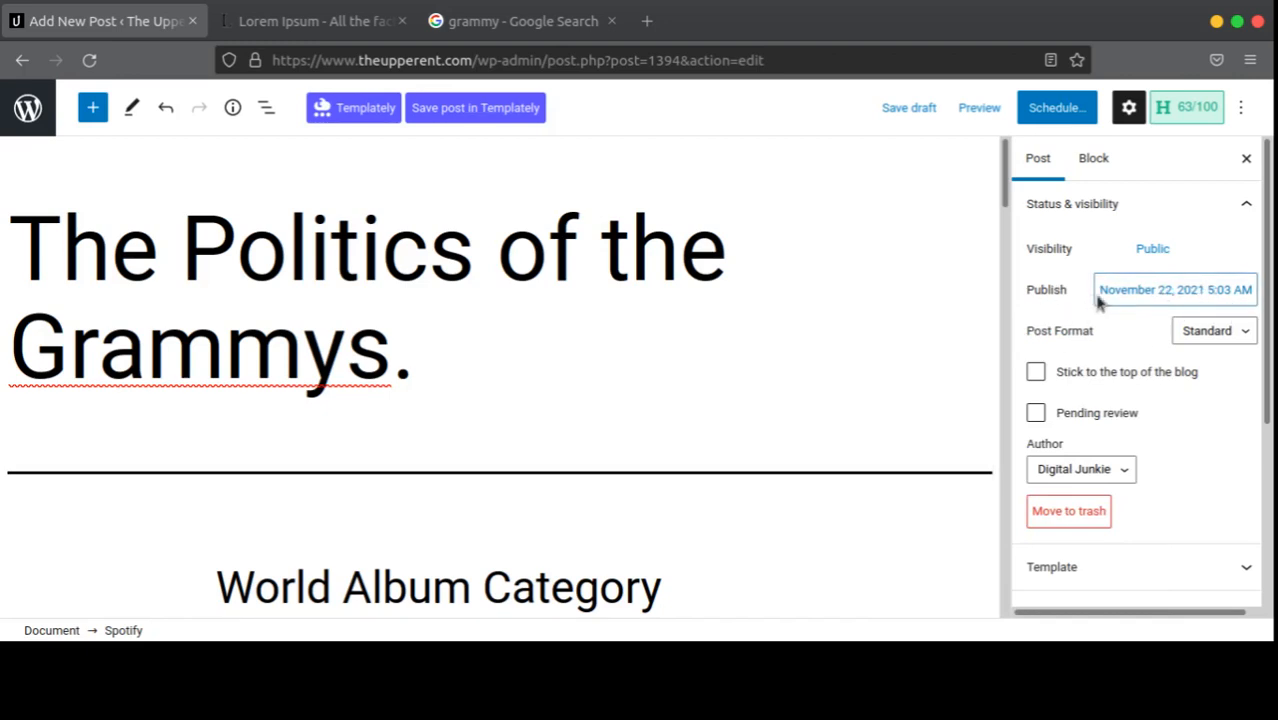
click(1134, 296)
click(1136, 296)
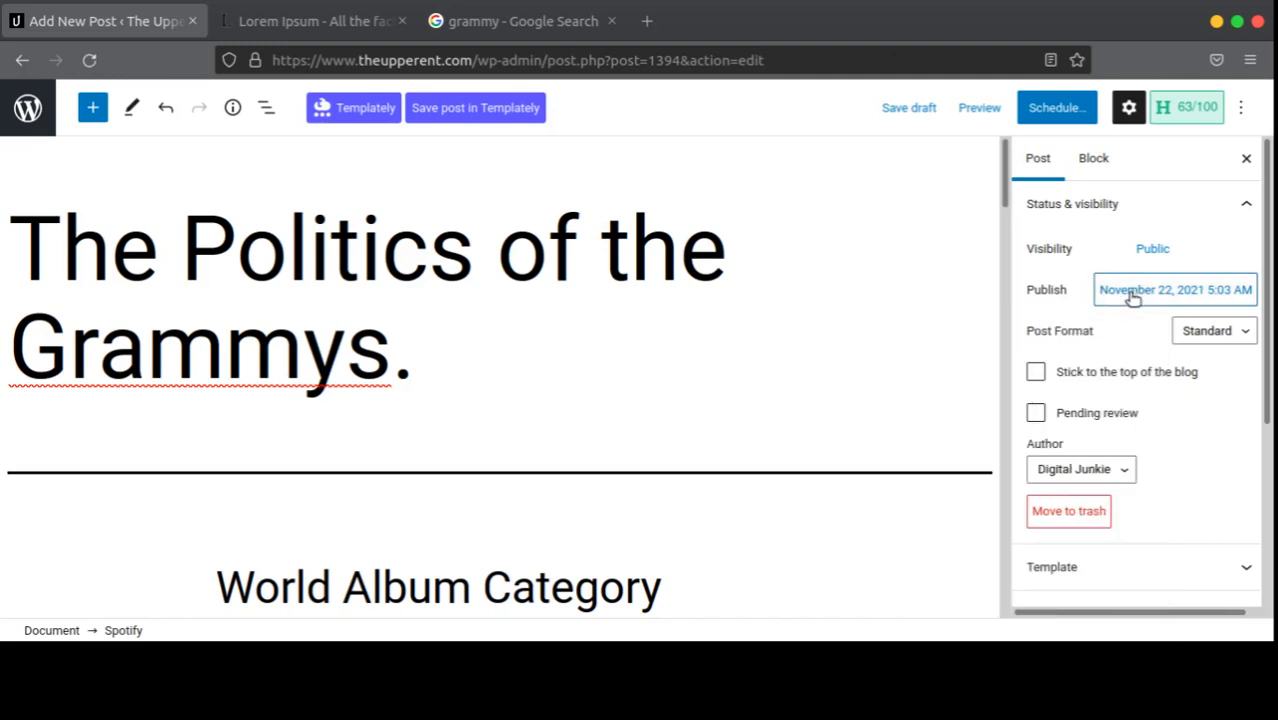
click(1134, 294)
scroll(1080, 377, down, 1)
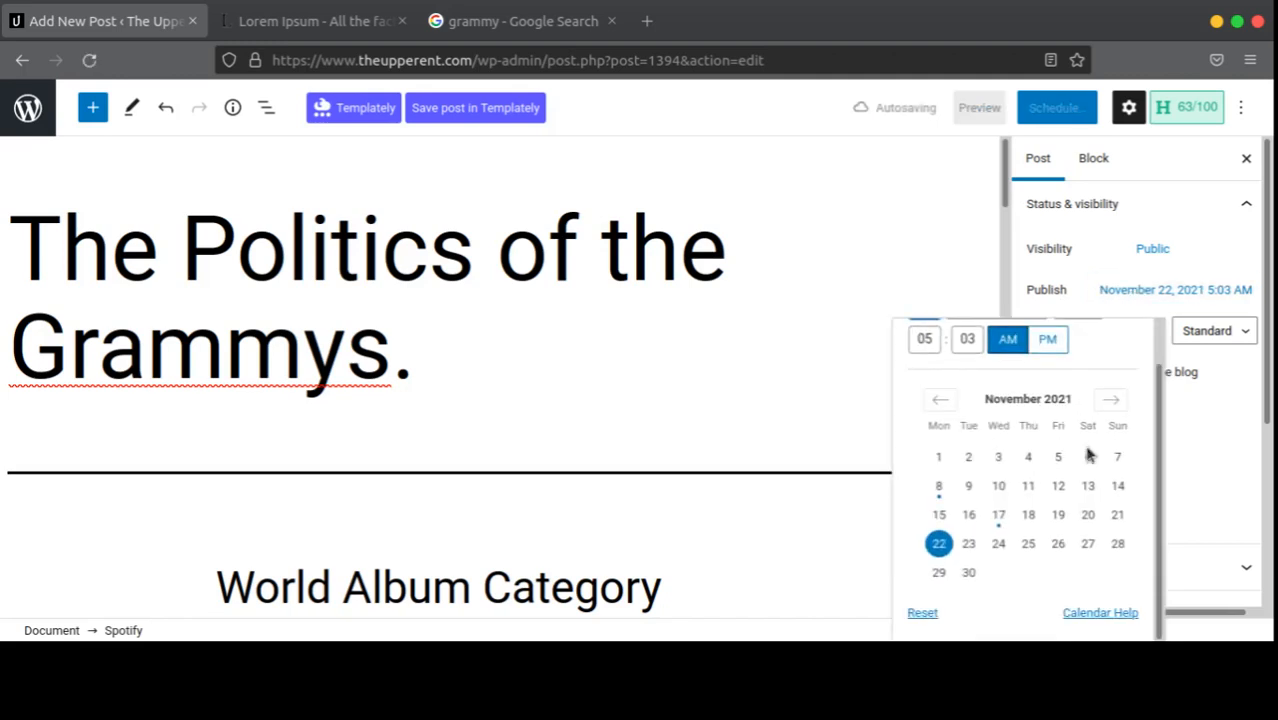
click(922, 613)
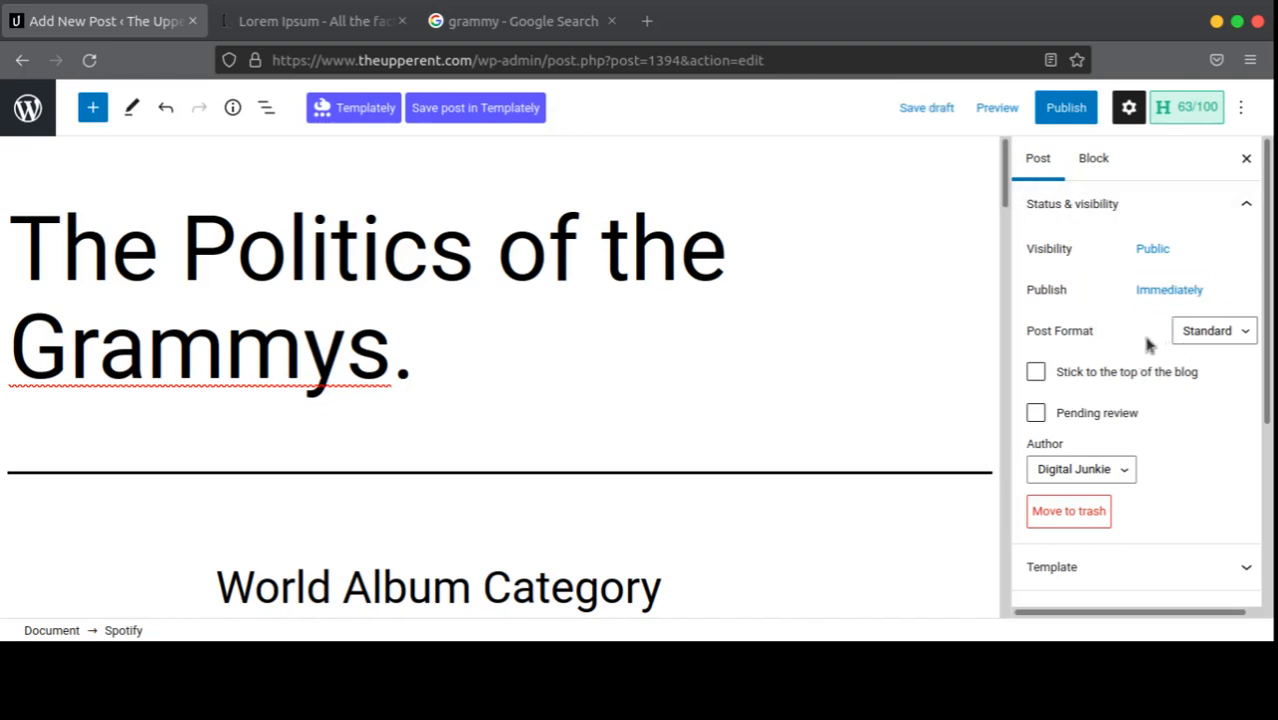
Step: Tick 'Stick to the top of the blog' for the post
click(1199, 334)
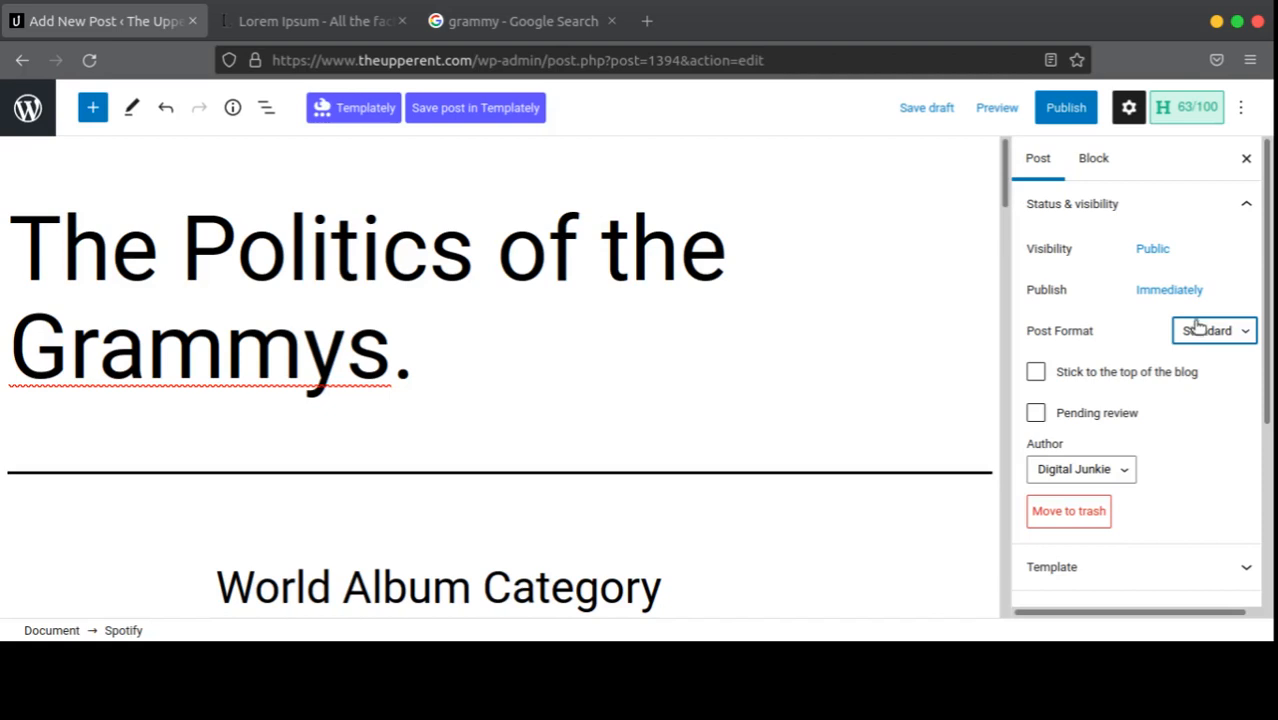
scroll(1195, 326, down, 4)
scroll(1175, 335, up, 4)
click(1036, 372)
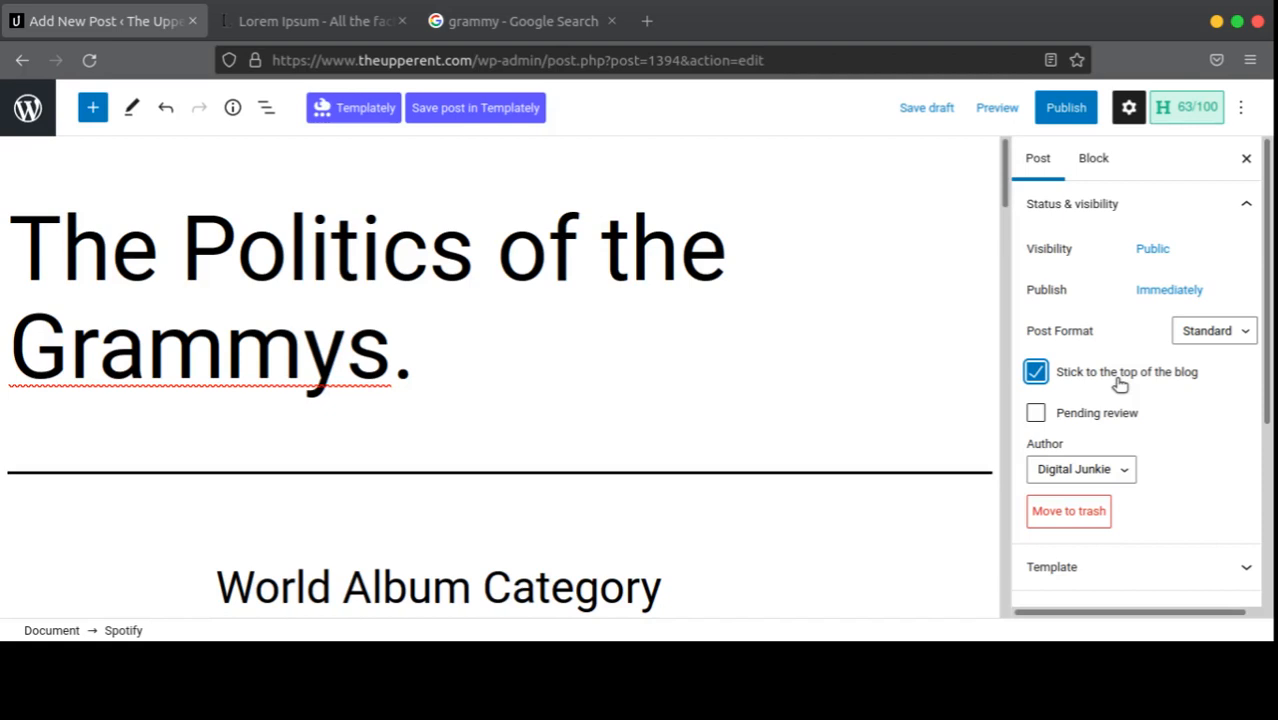
Step: Set the post's author back to its original account
scroll(1120, 385, down, 2)
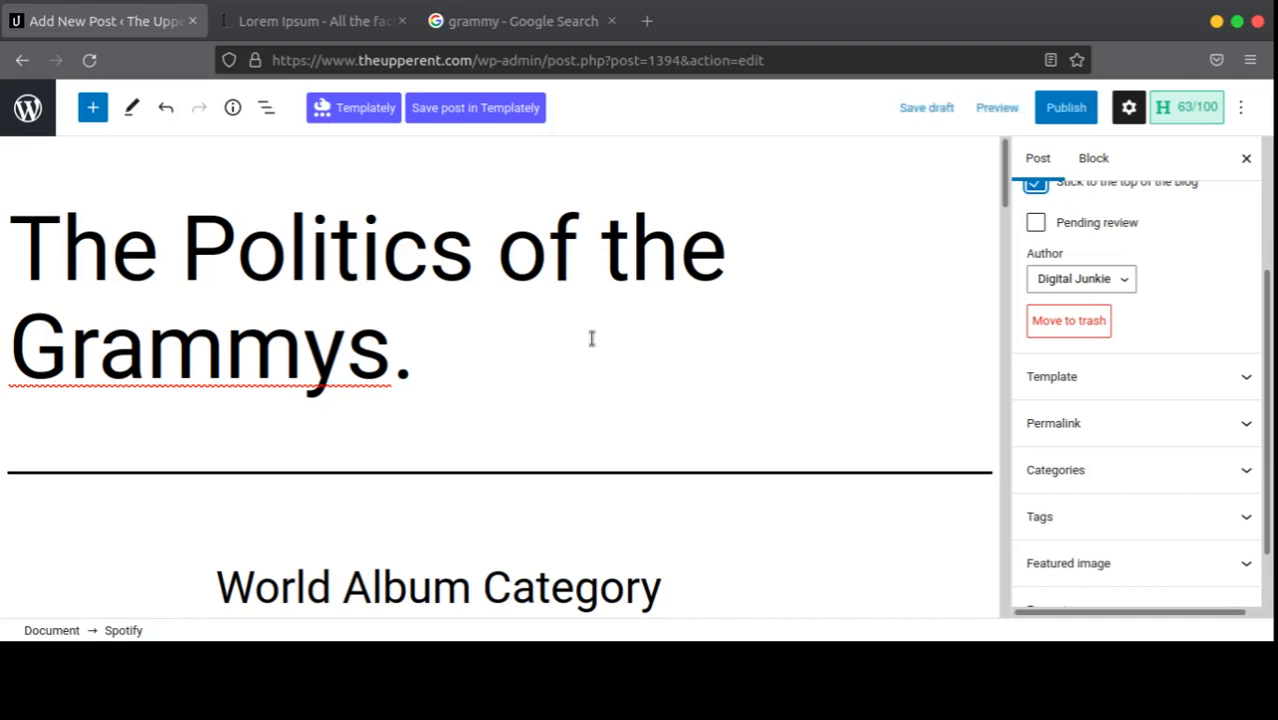
click(1068, 284)
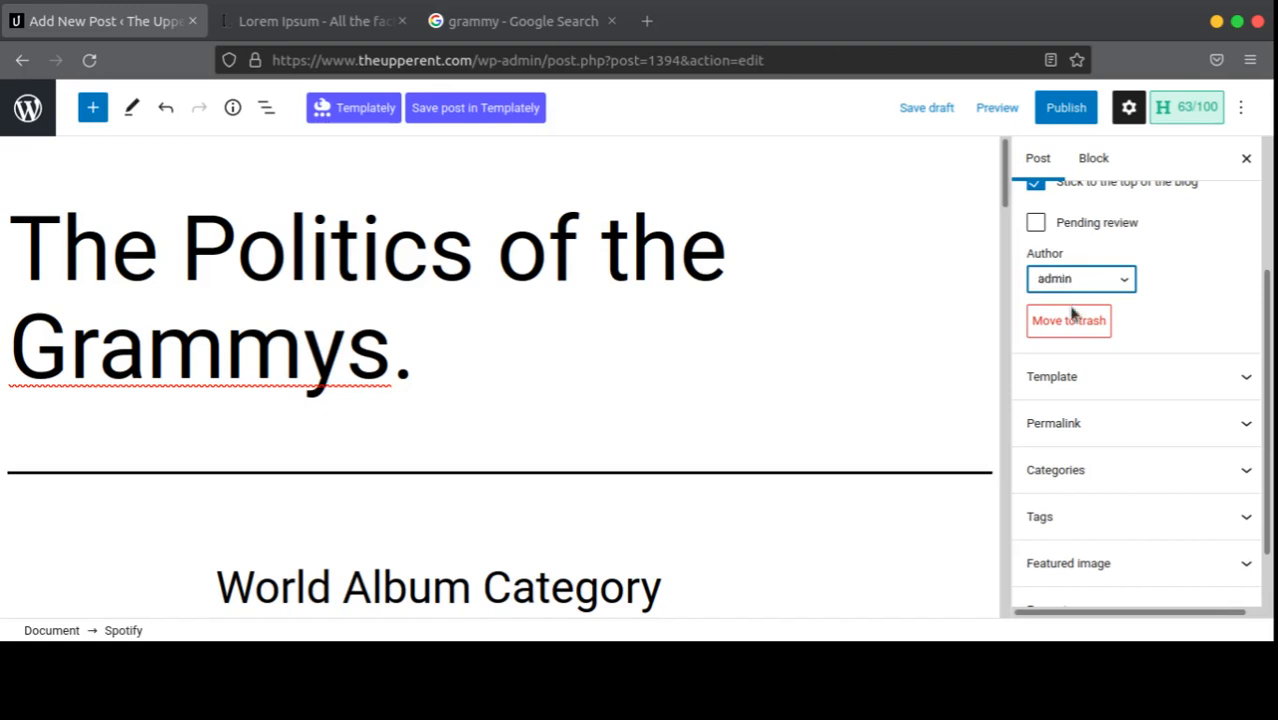
click(1077, 318)
scroll(1176, 271, down, 1)
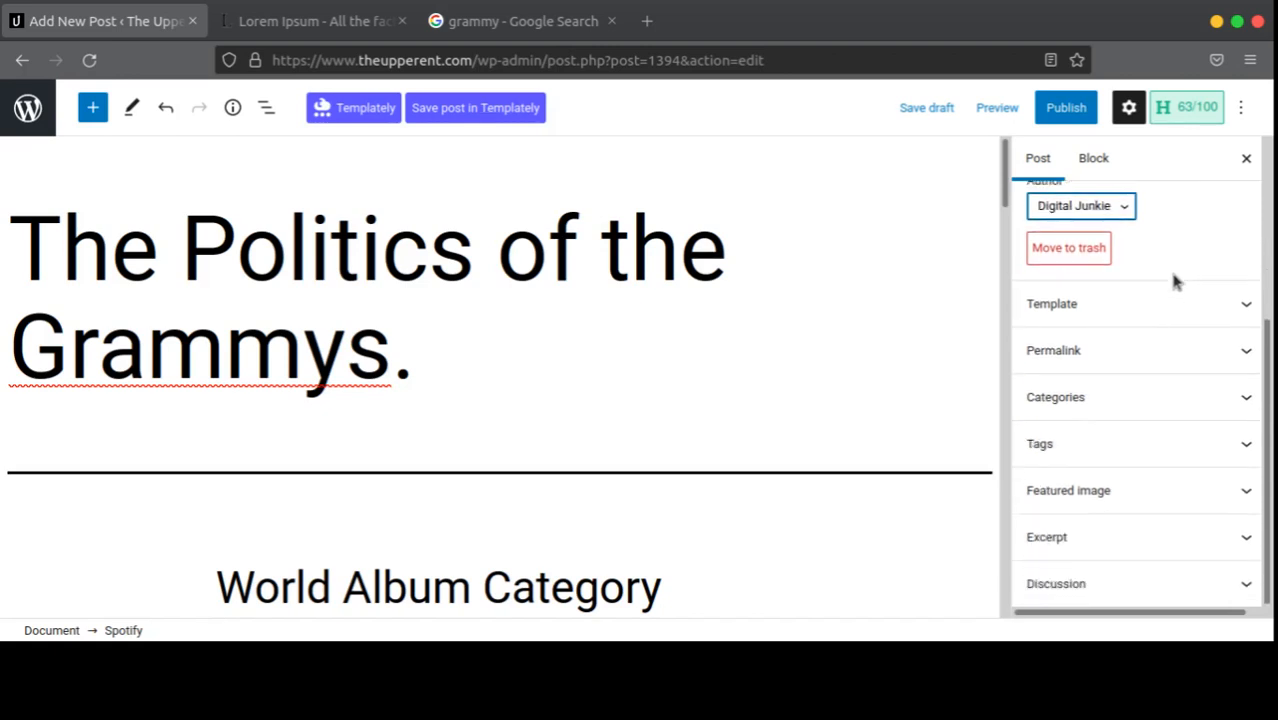
Step: Leave the Template and Permalink panels collapsed and expand the Categories list
click(1189, 320)
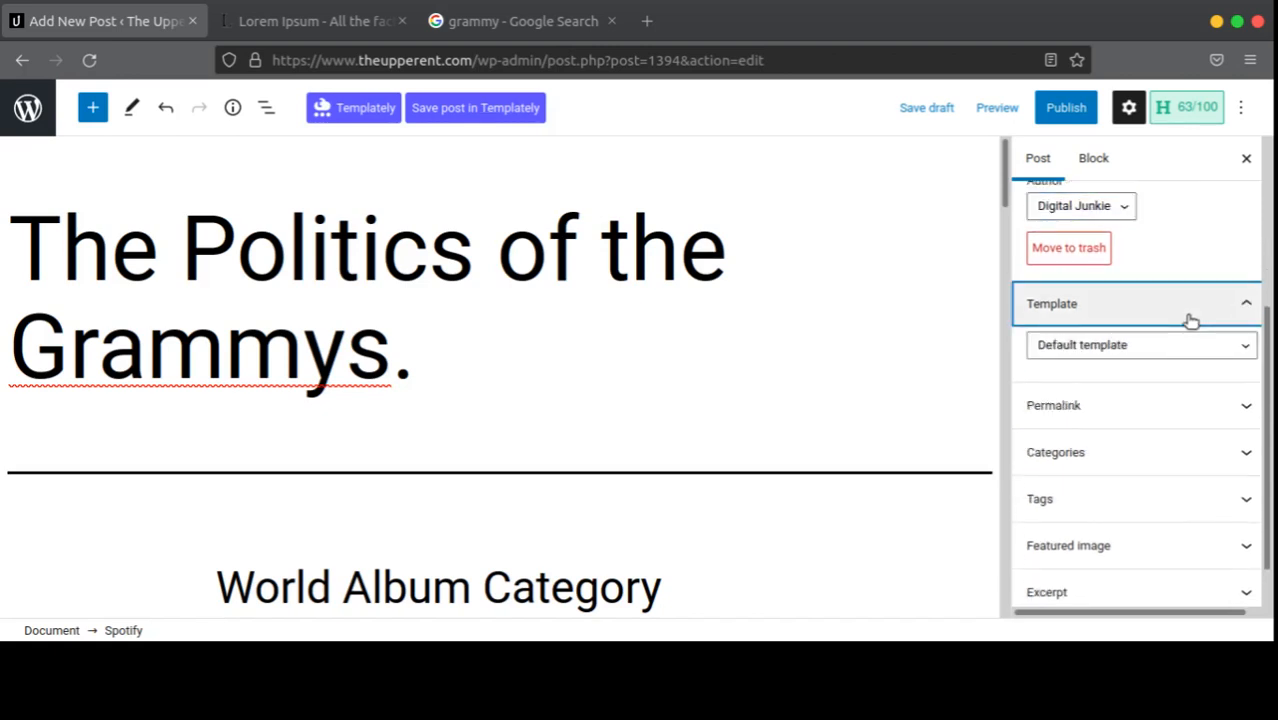
click(1188, 320)
click(1172, 345)
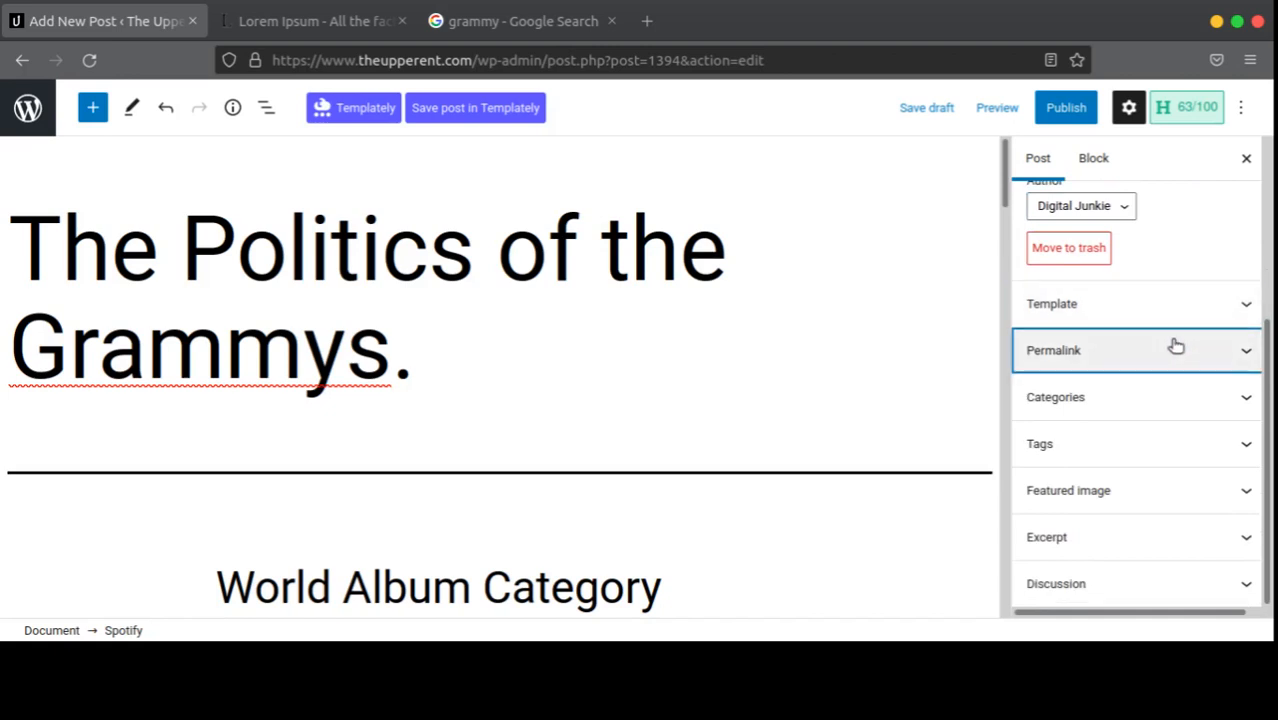
click(1172, 346)
click(1129, 357)
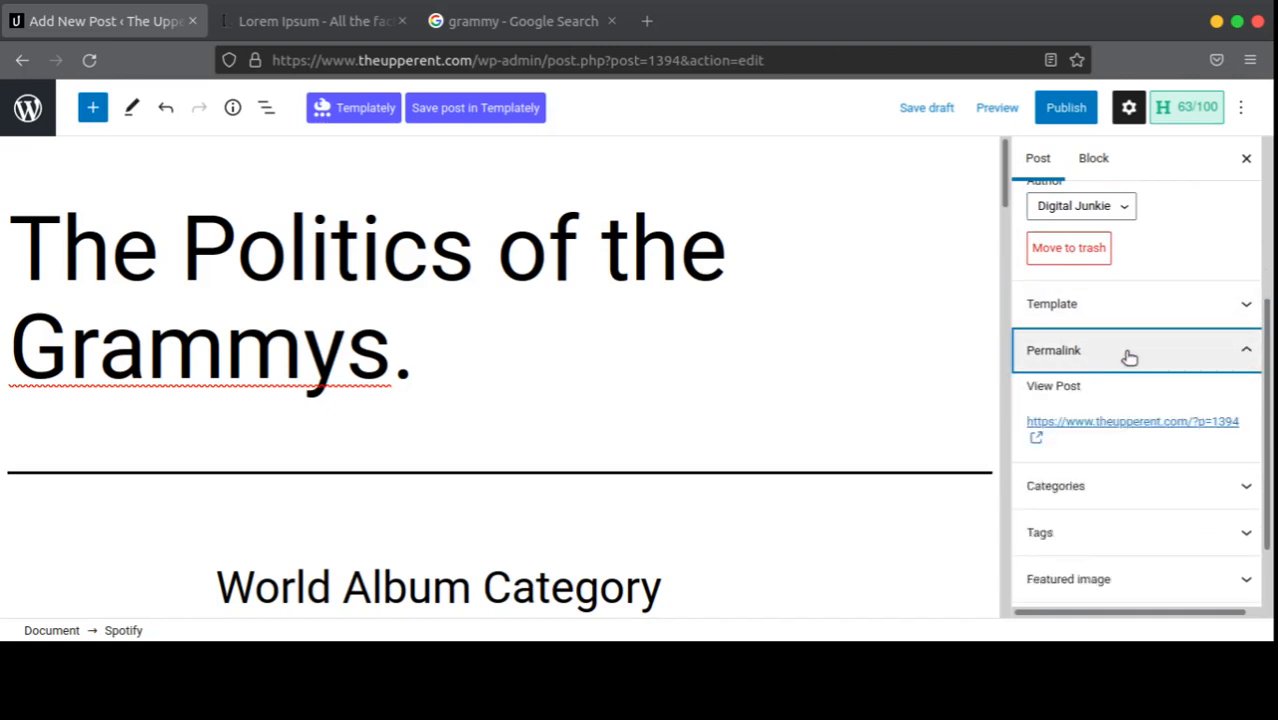
click(1129, 357)
click(1129, 357)
click(1129, 357)
click(1129, 357)
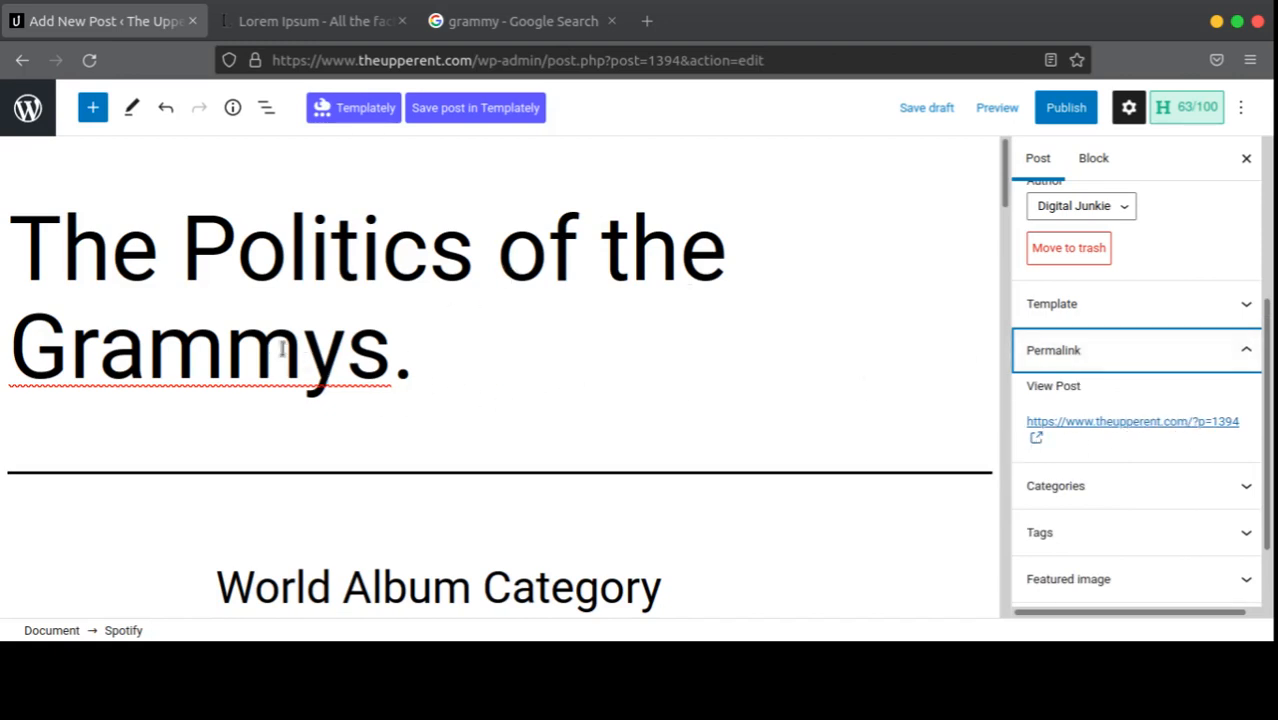
click(1066, 350)
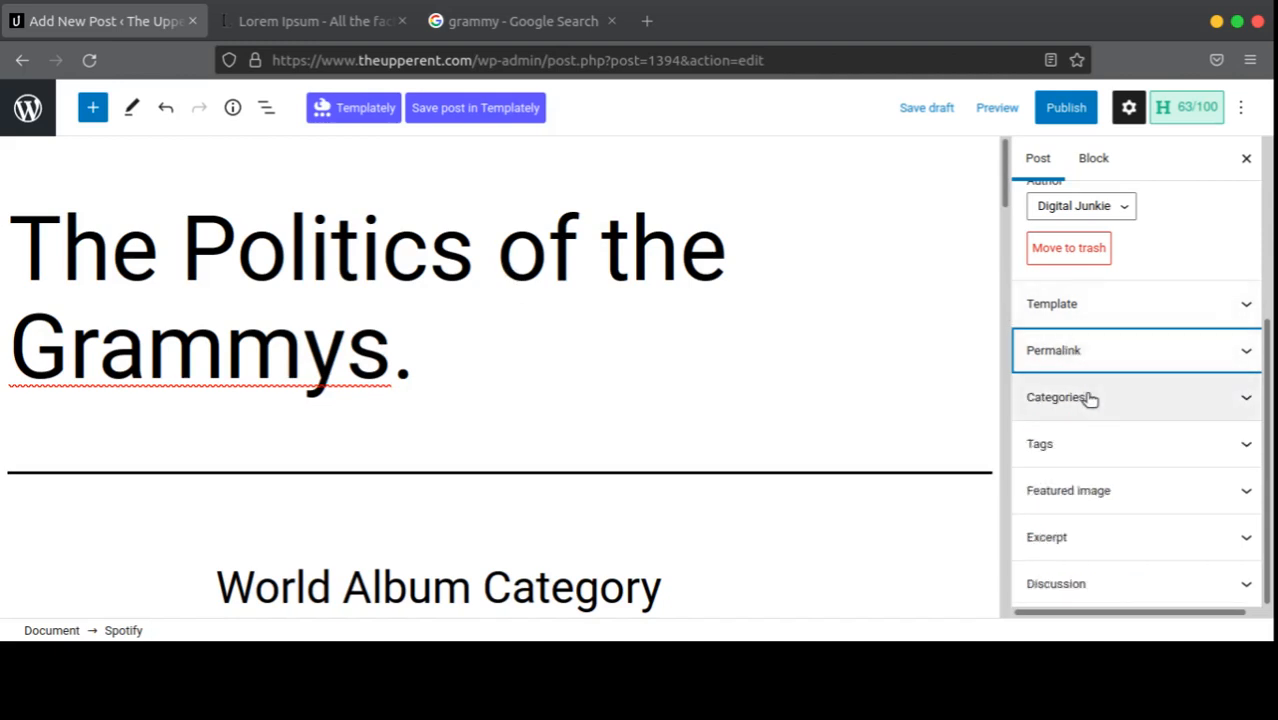
click(1091, 399)
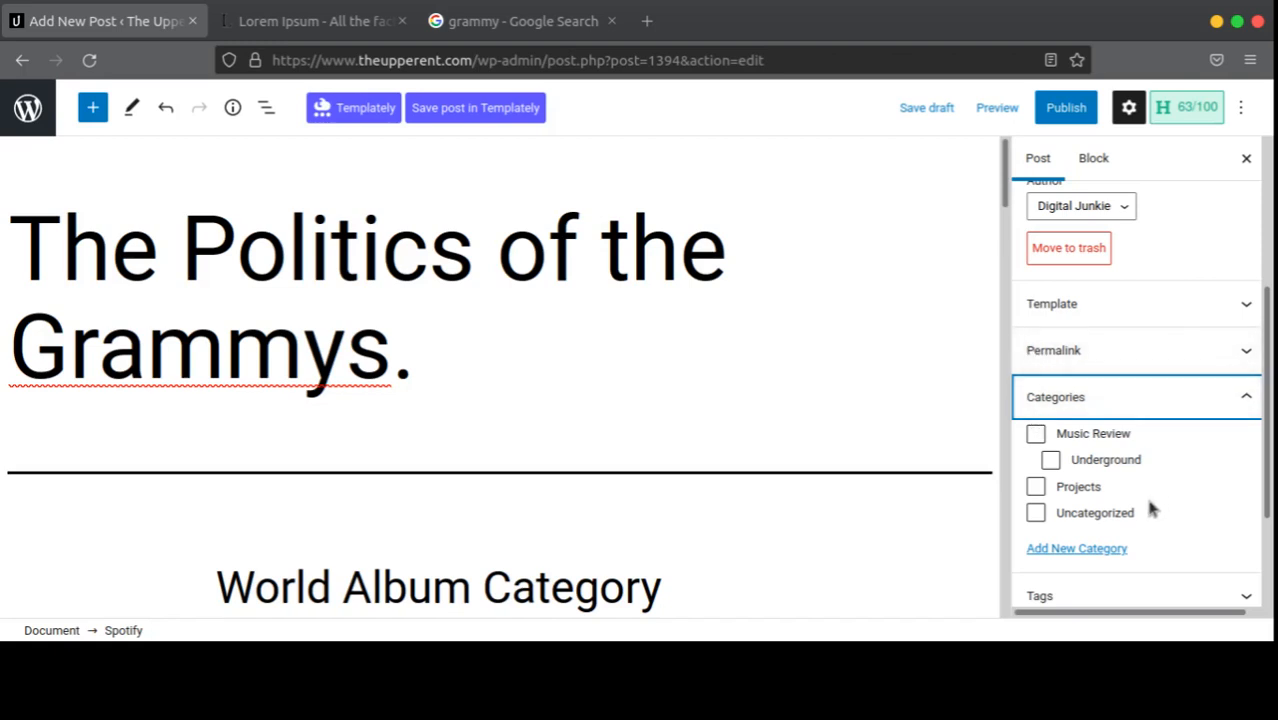
Step: Create a new top-level category named 'Grammy'
click(1094, 550)
scroll(1130, 525, down, 2)
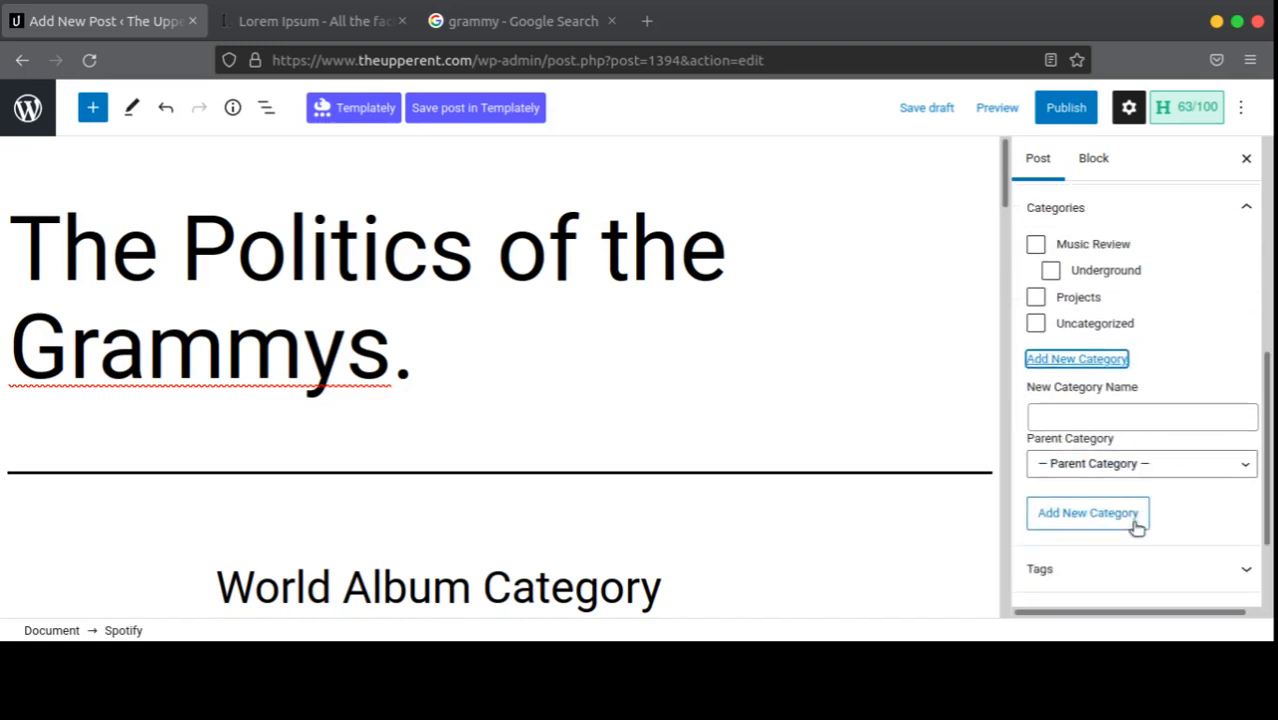
click(1107, 418)
text(Grammy)
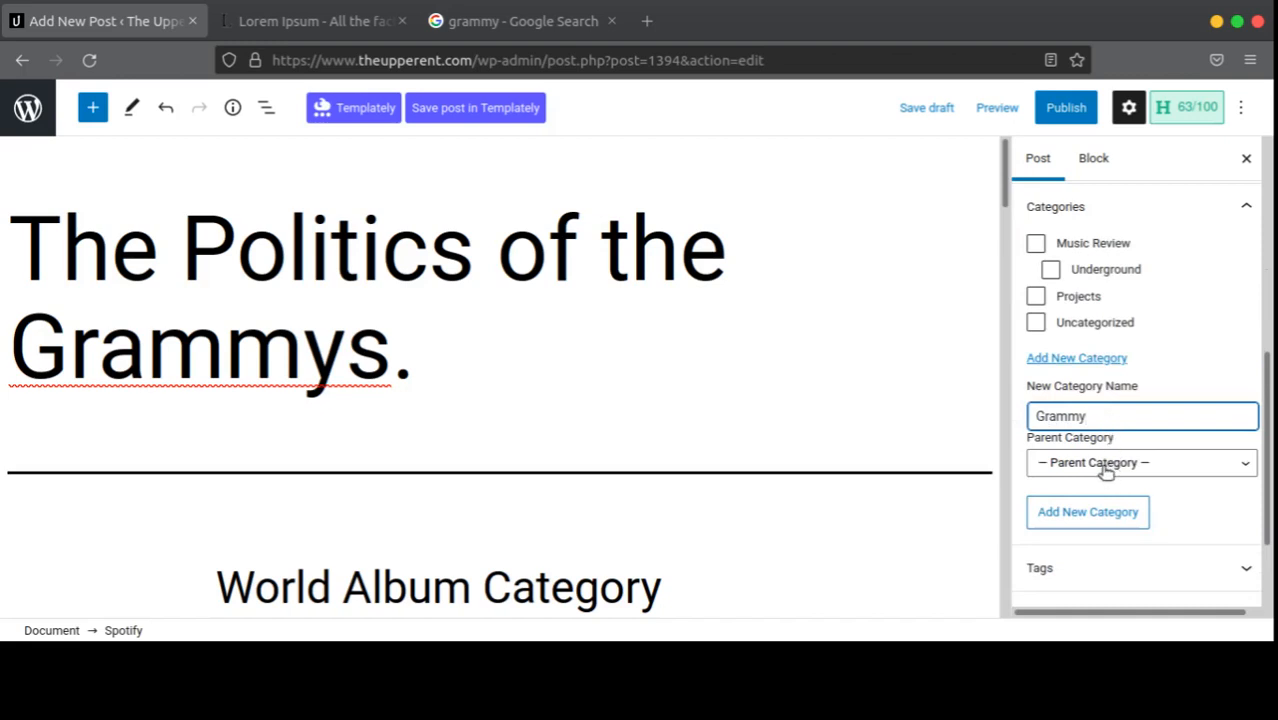
click(1105, 473)
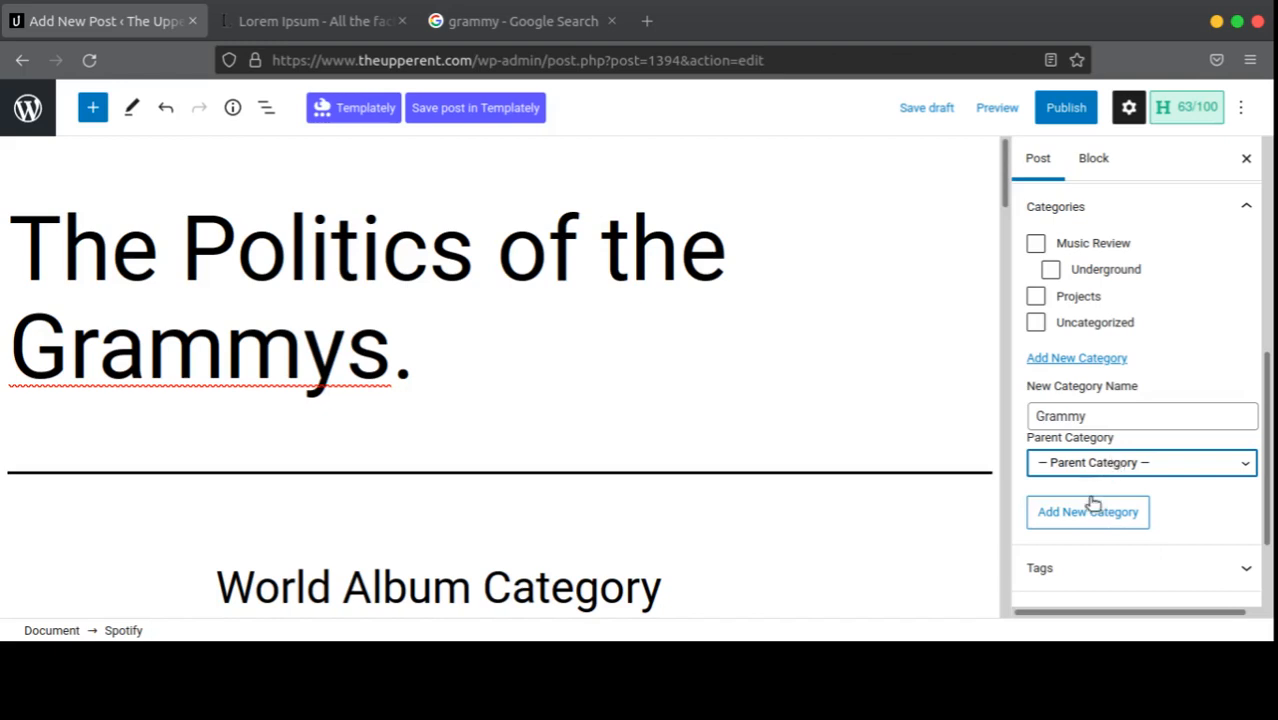
click(1092, 515)
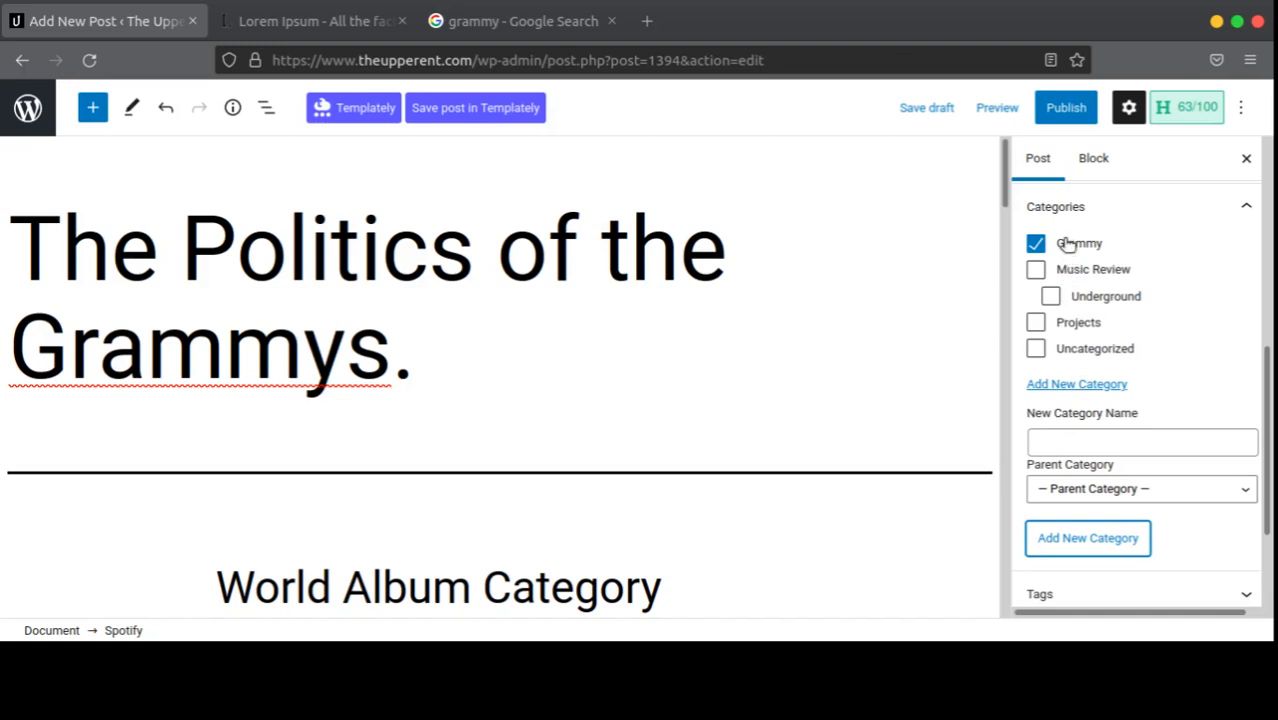
Step: Create the category 'African Album' with Grammy as its parent
click(1065, 445)
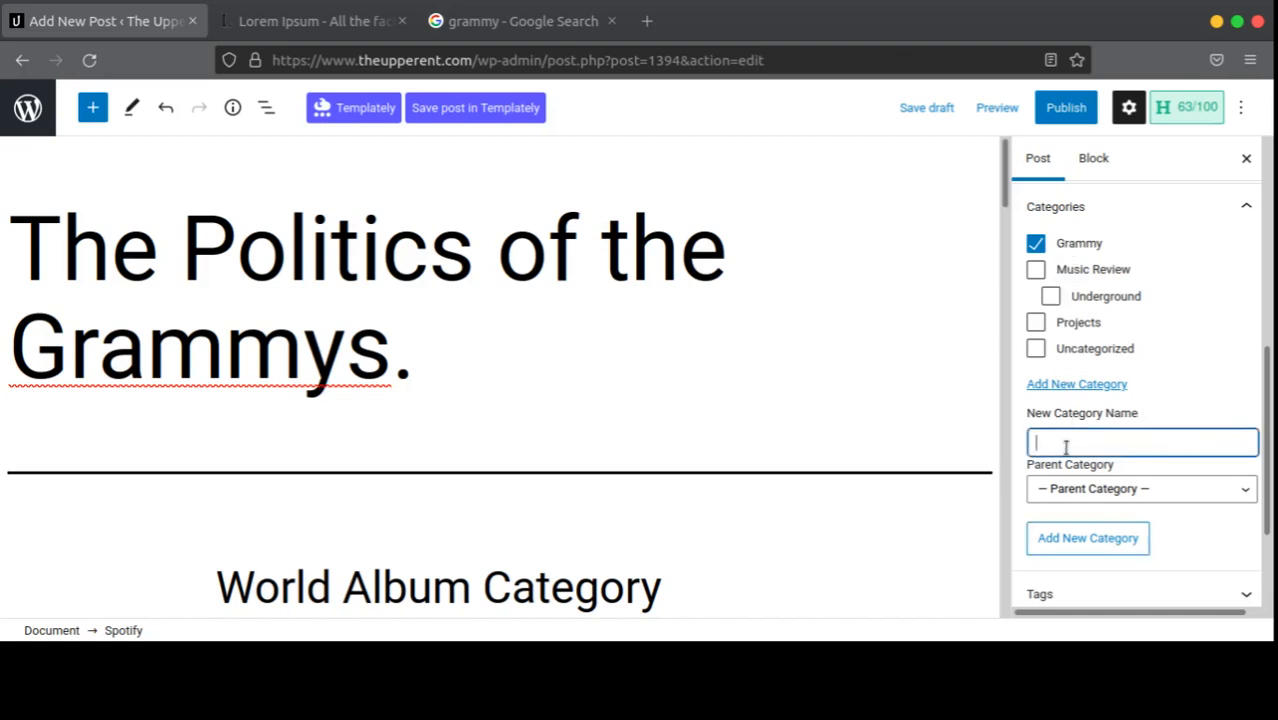
text(African Album)
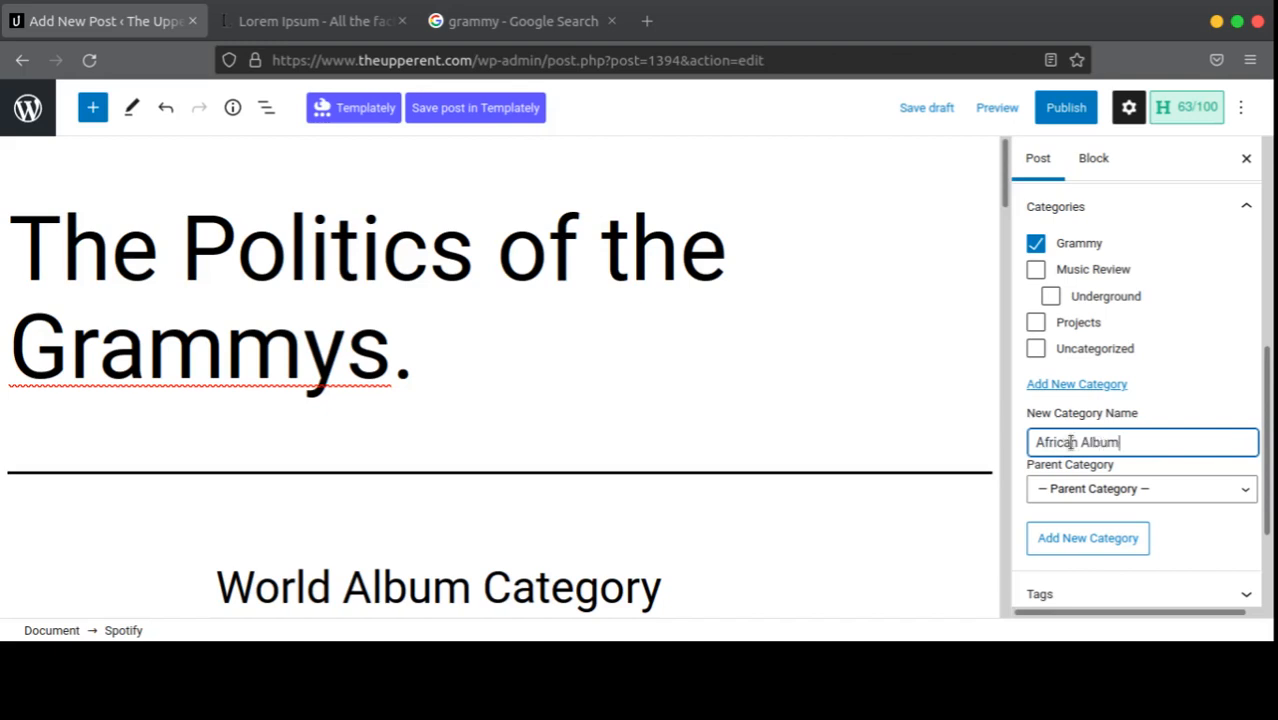
click(1093, 494)
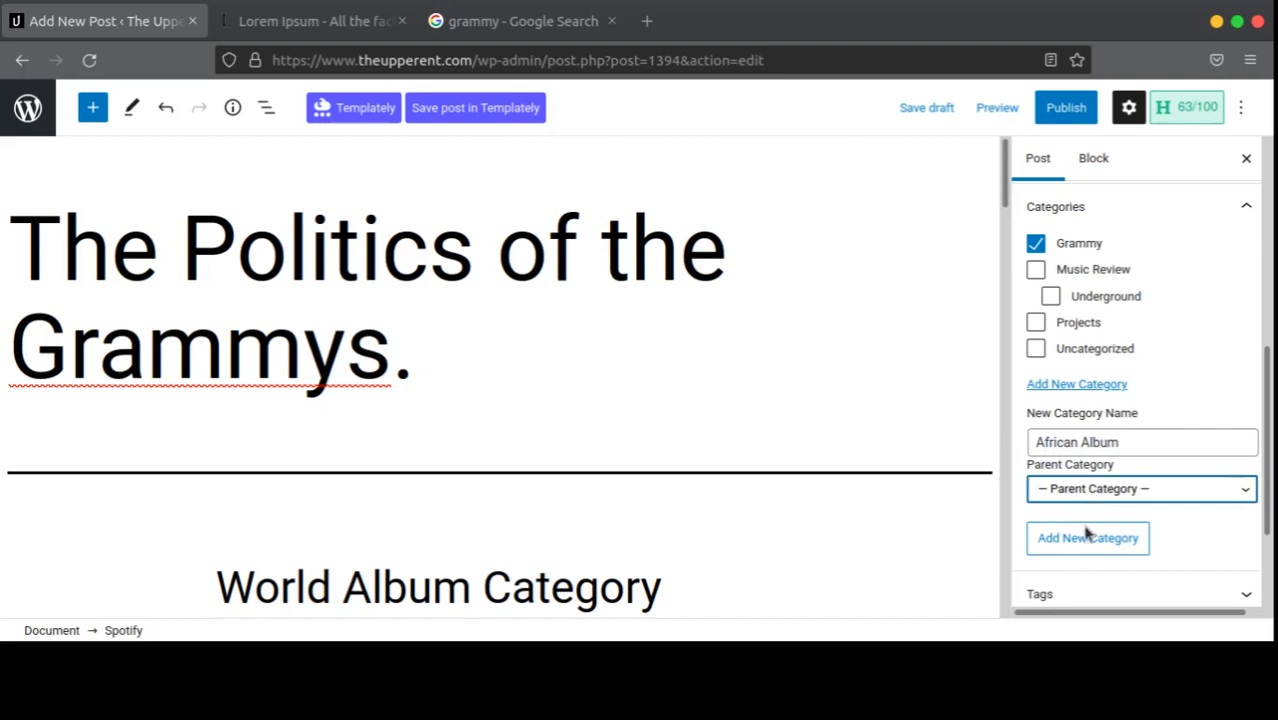
click(1088, 536)
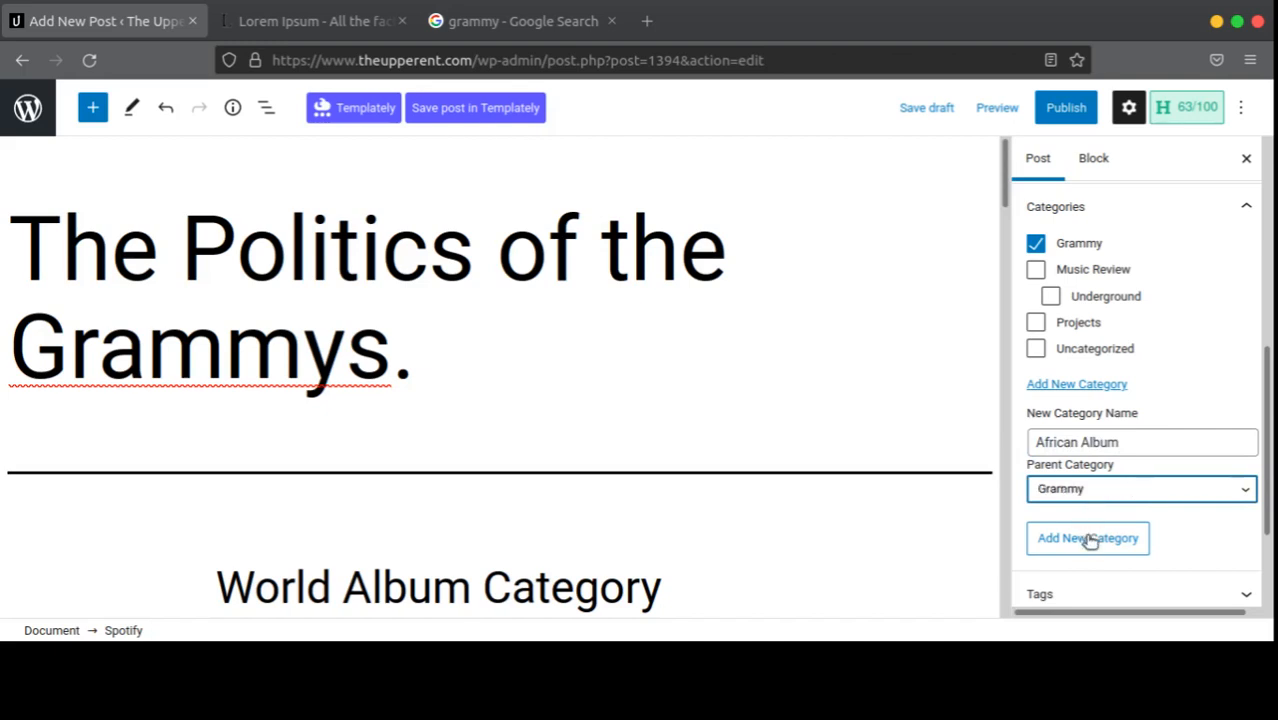
click(1089, 538)
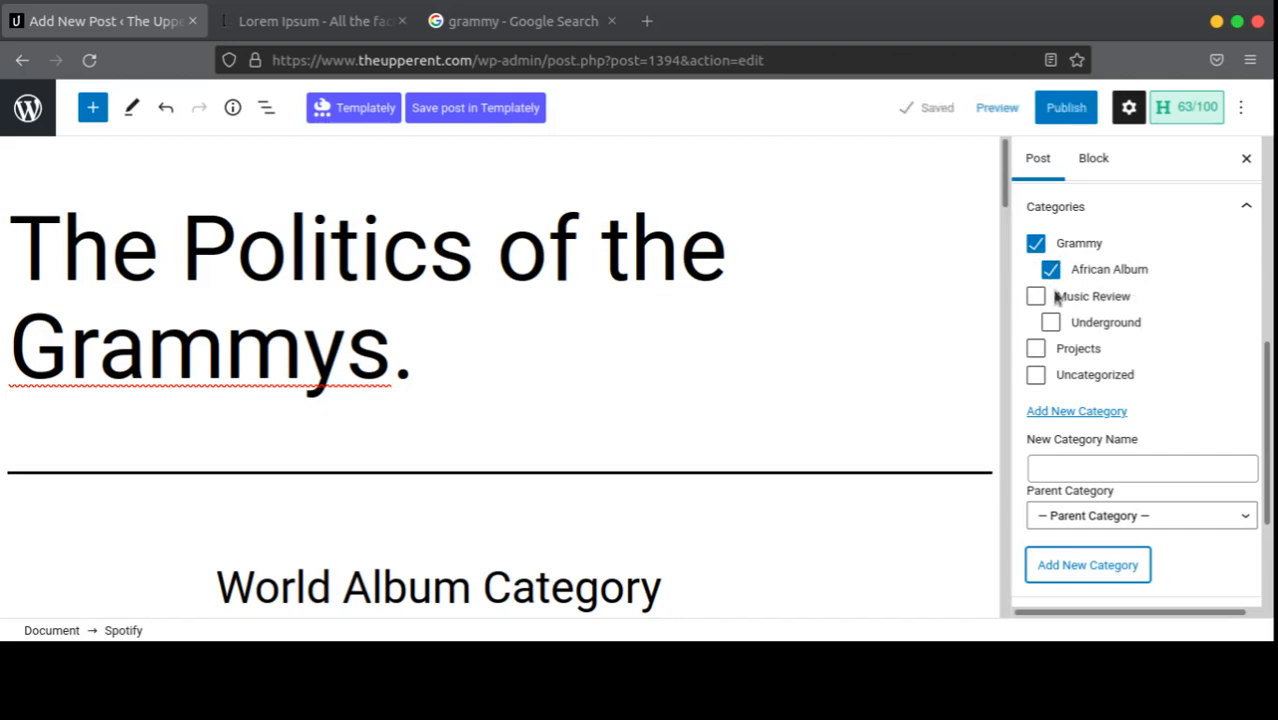
scroll(1057, 298, down, 3)
Step: Add the tag 'Grammy' to the post
click(1120, 444)
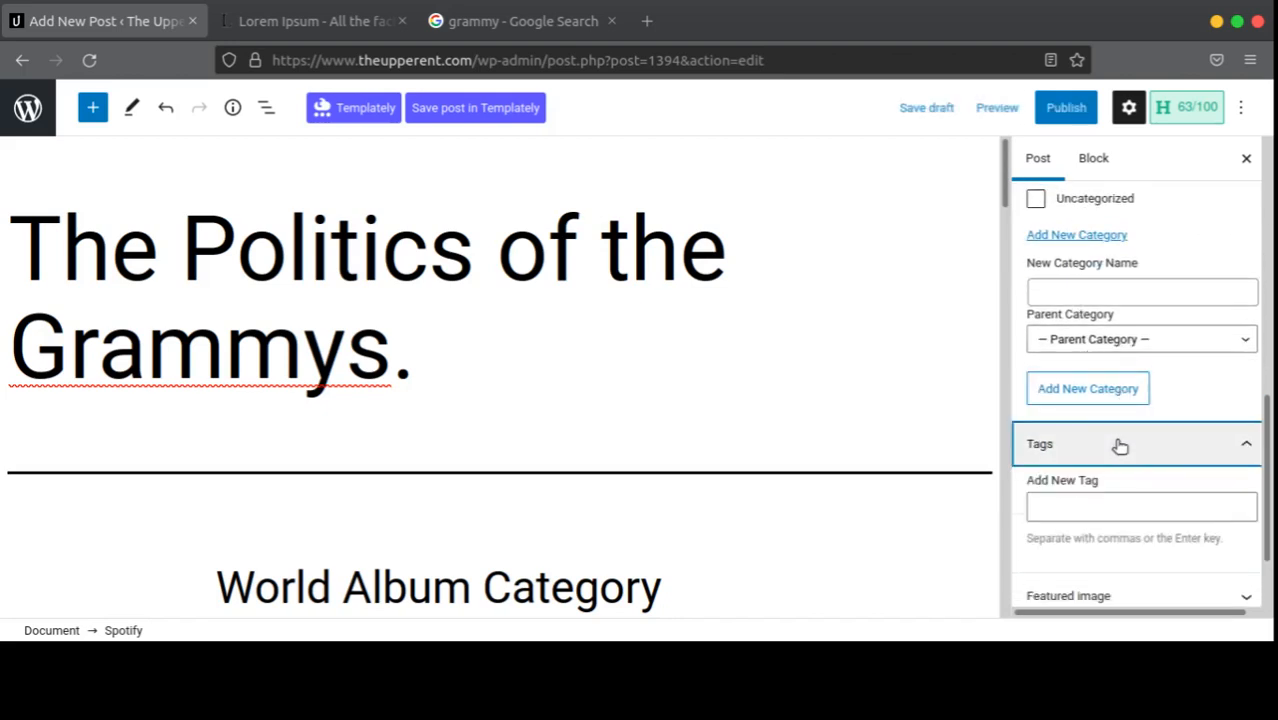
click(1094, 503)
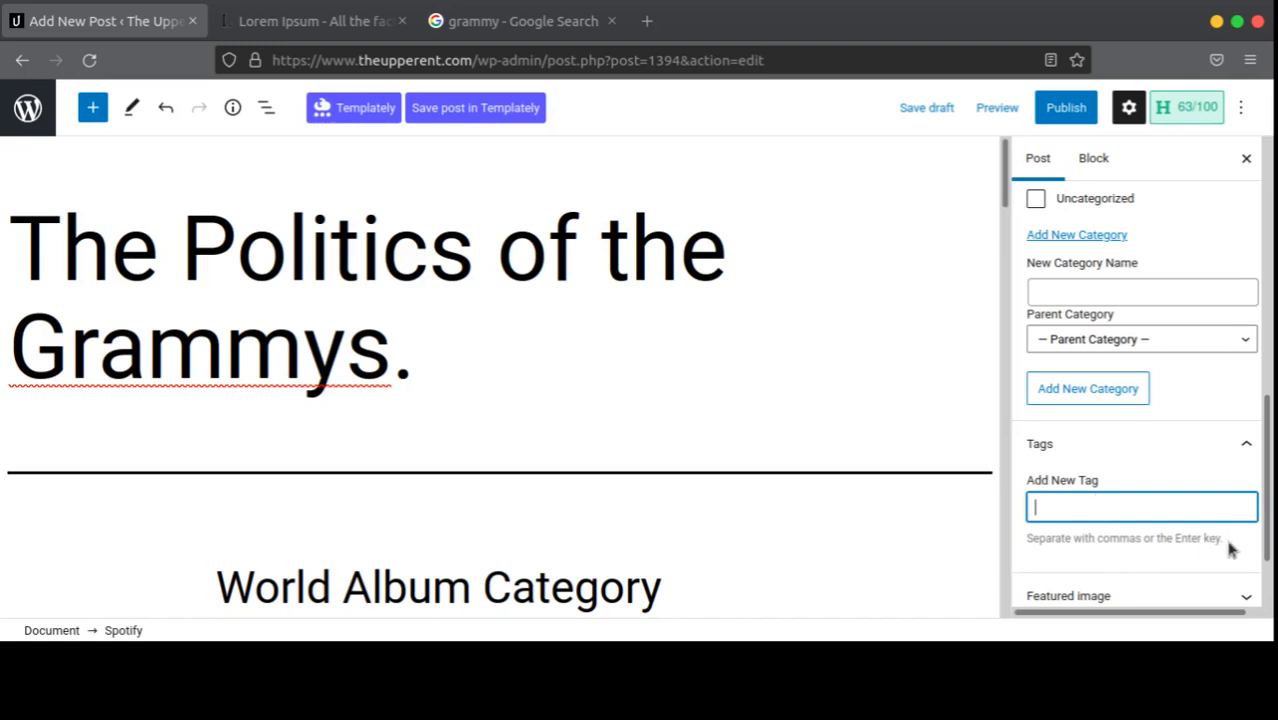
drag(1231, 548, 976, 548)
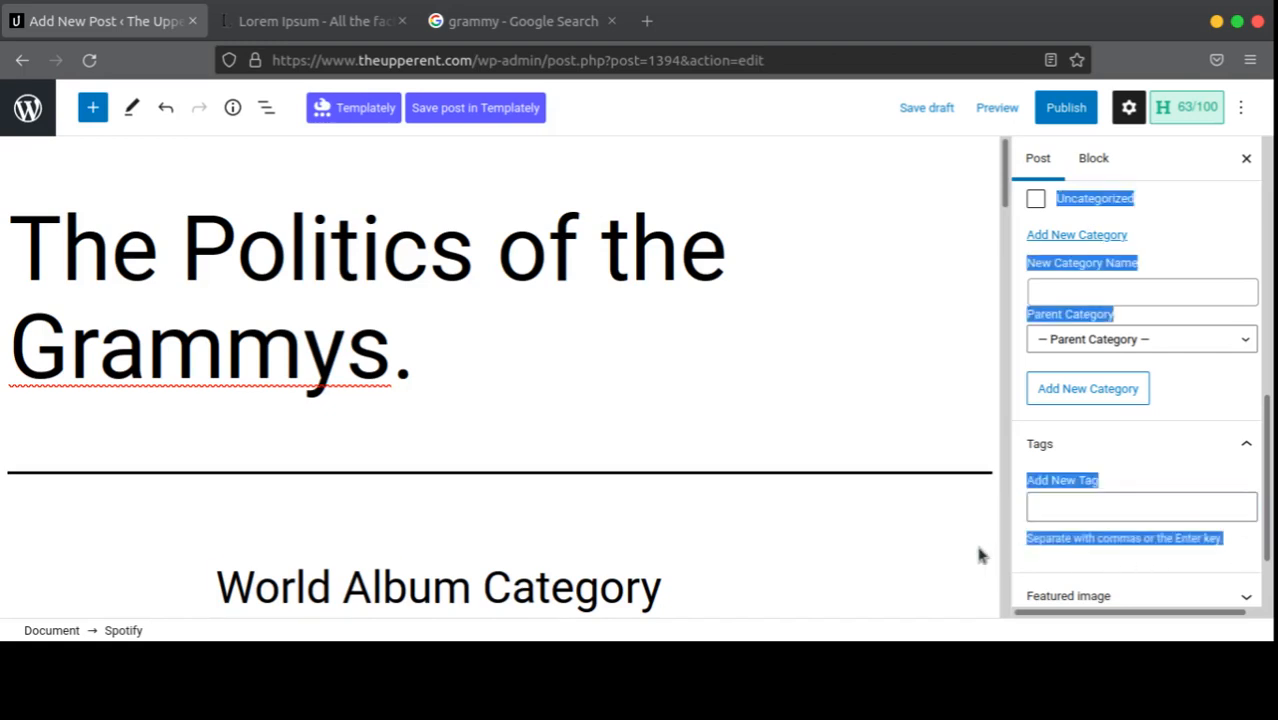
click(1077, 538)
click(1047, 512)
text(G)
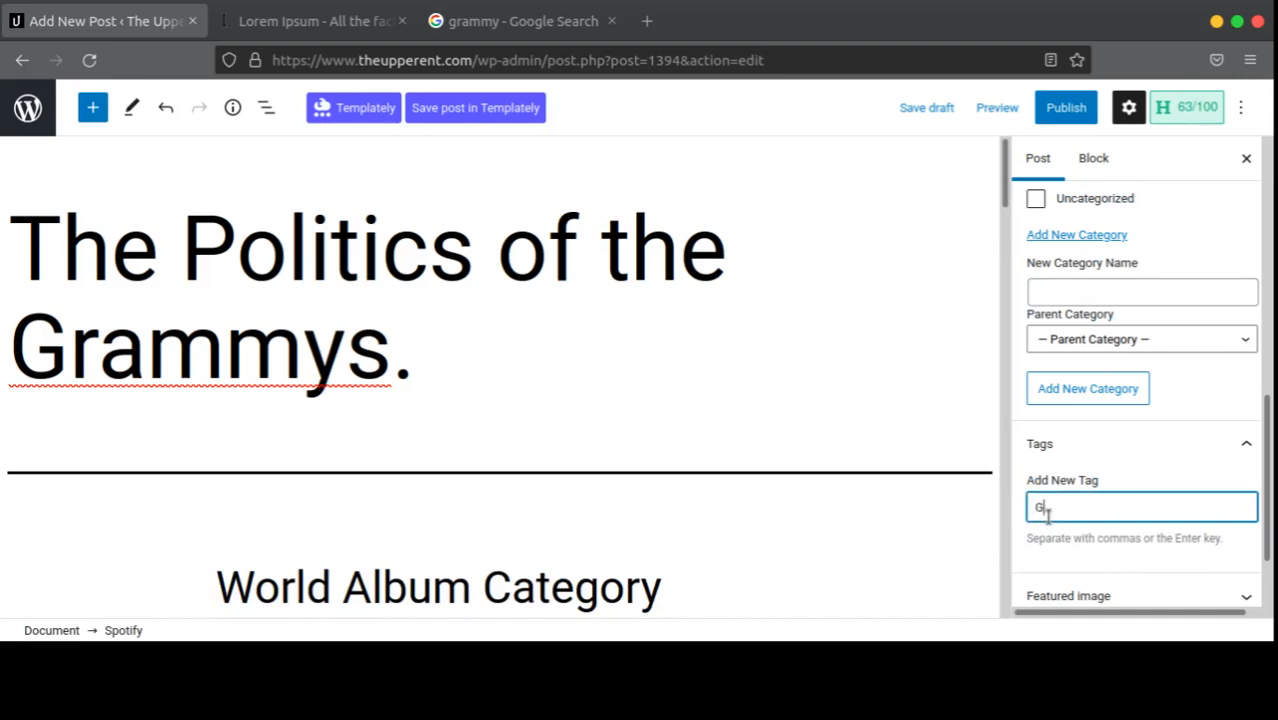
text(rammy)
key(Return)
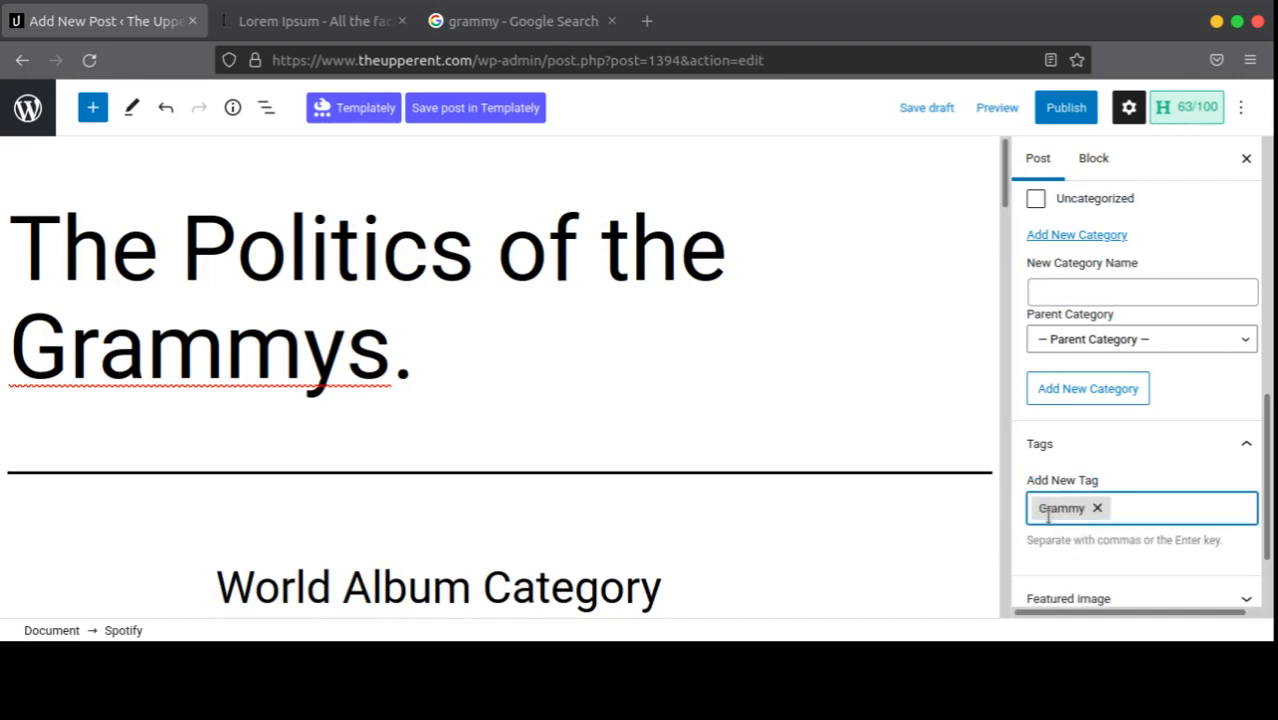
Step: Add 'Burnaboy' as the second tag in place of a mistaken 'Wizkid' tag
text(Wizkid)
key(Return)
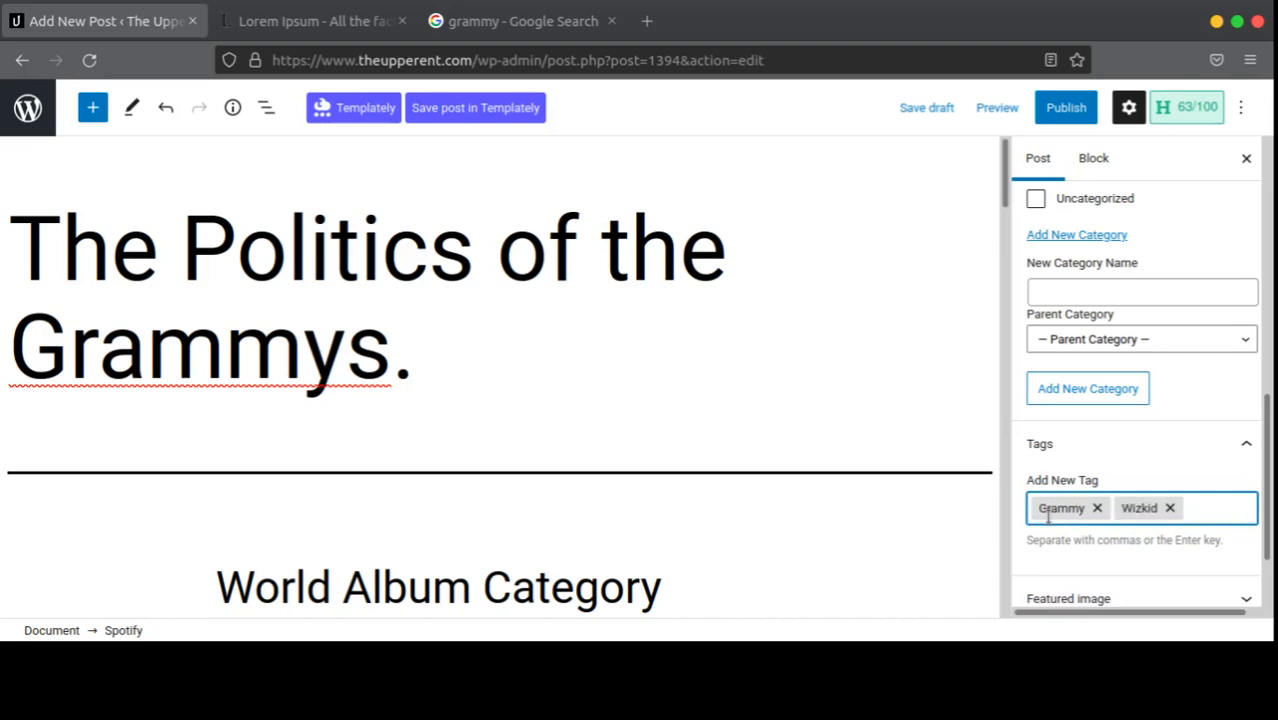
key(BackSpace)
text(Burnaboy)
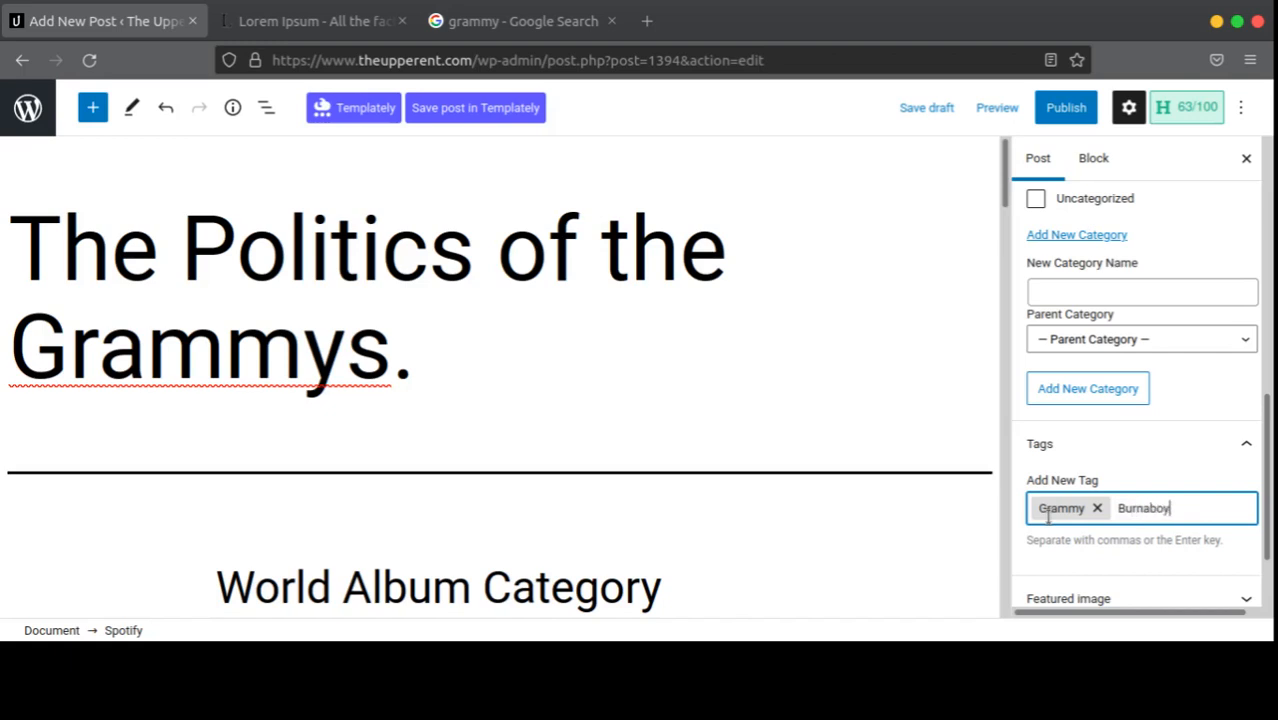
key(ctrl+z)
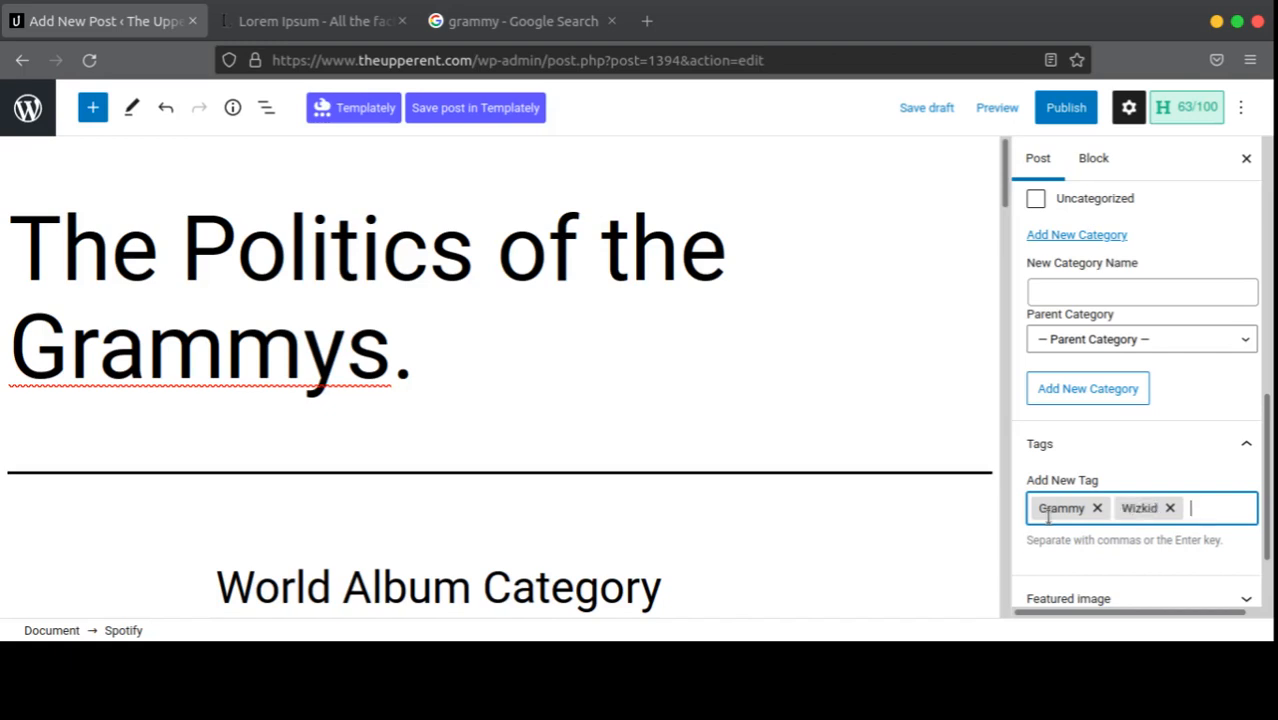
key(ctrl+shift+z)
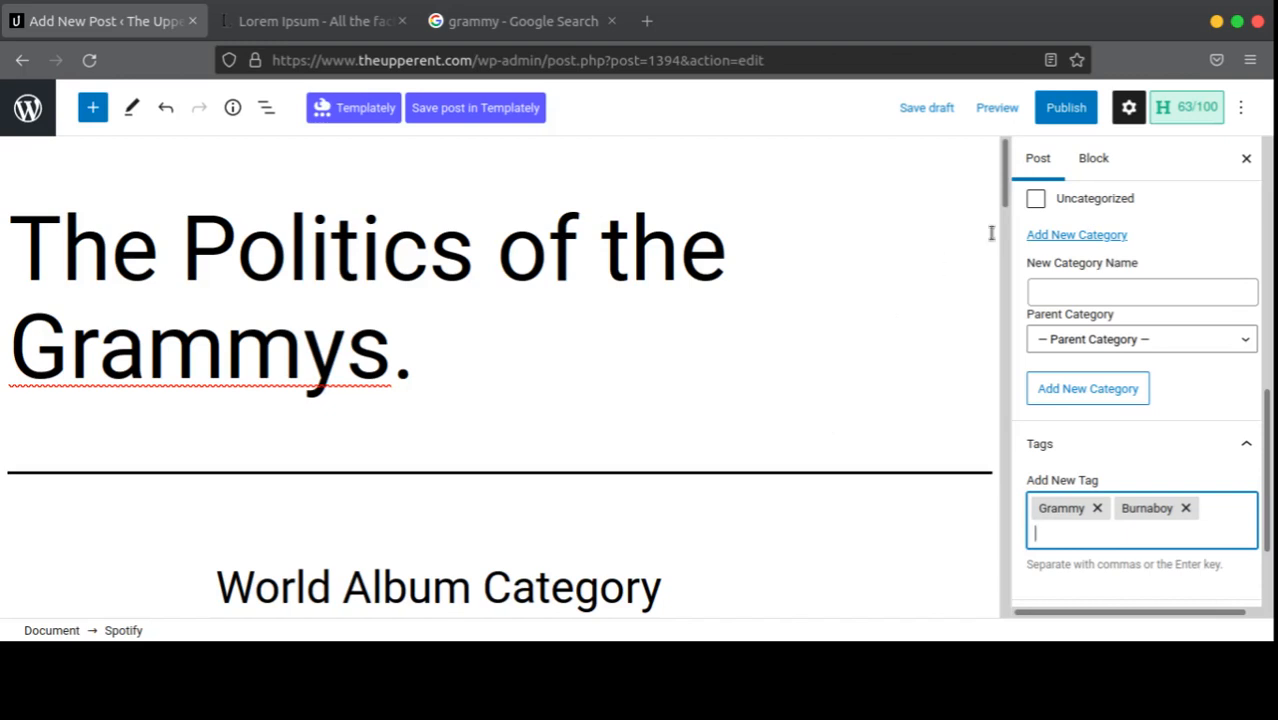
click(1096, 451)
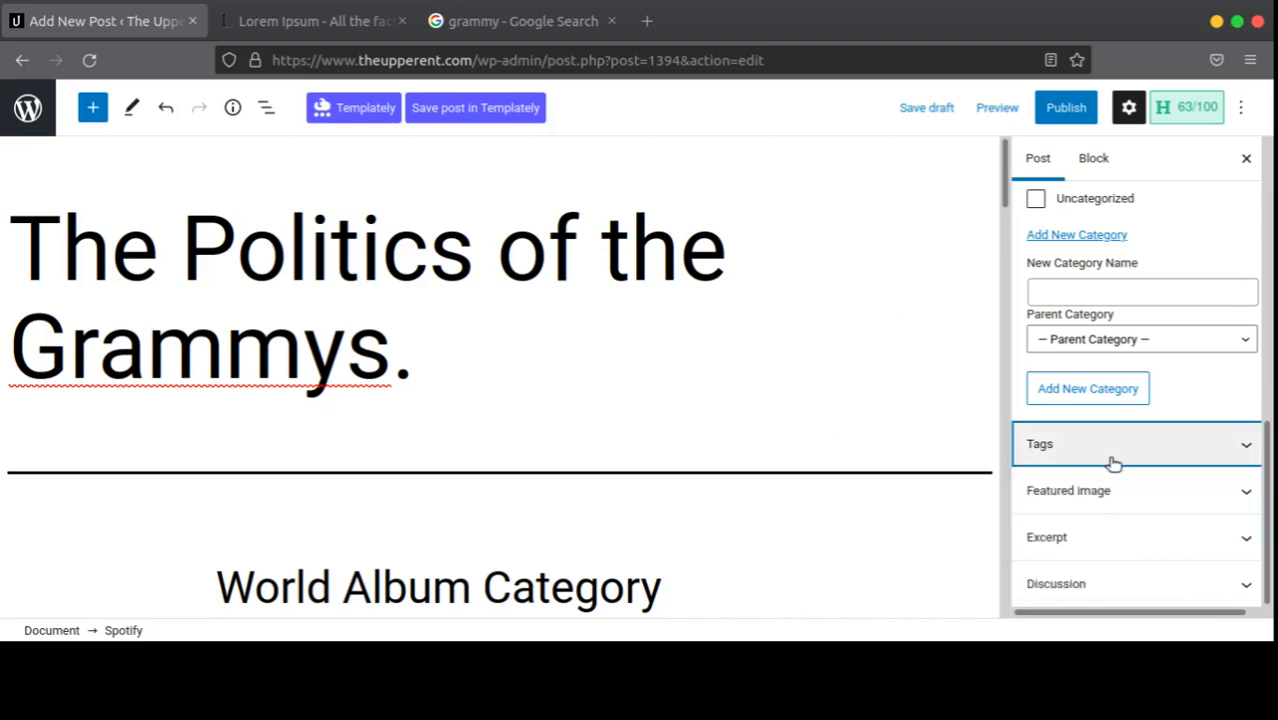
Step: Pick Queens.jpg from the media library and set it as the featured image
click(1172, 494)
scroll(1172, 480, down, 2)
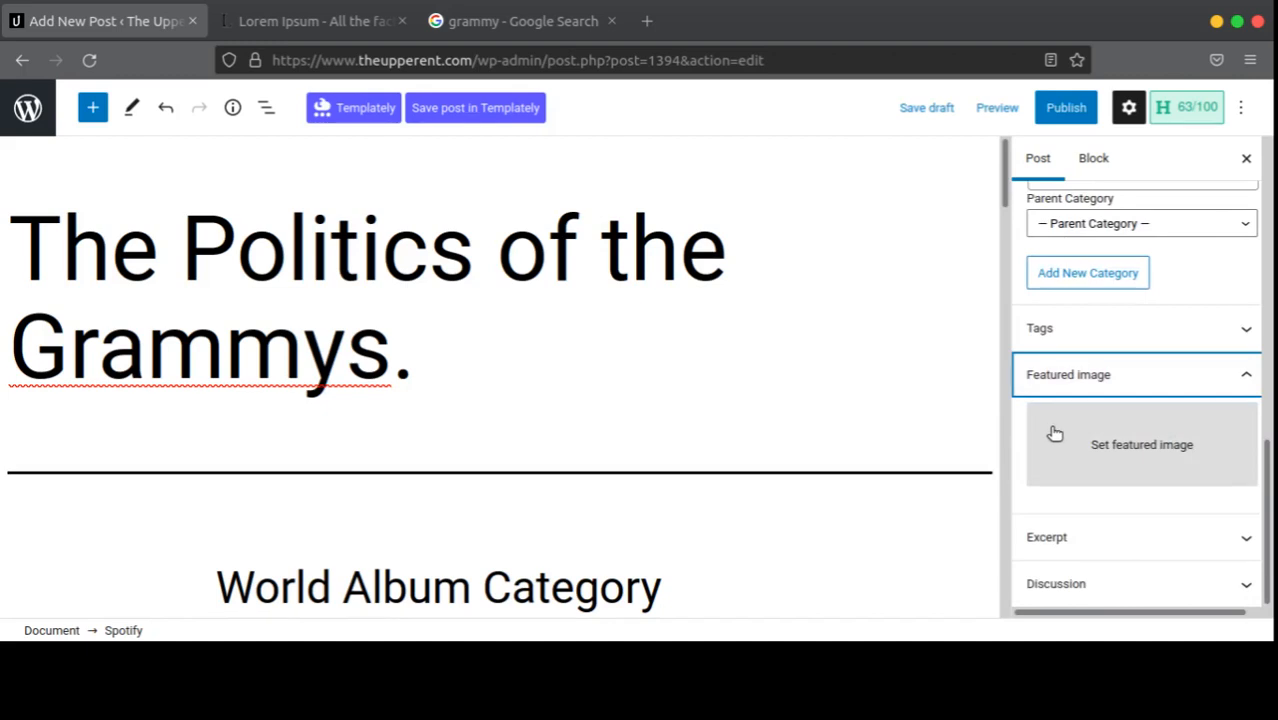
scroll(688, 449, down, 10)
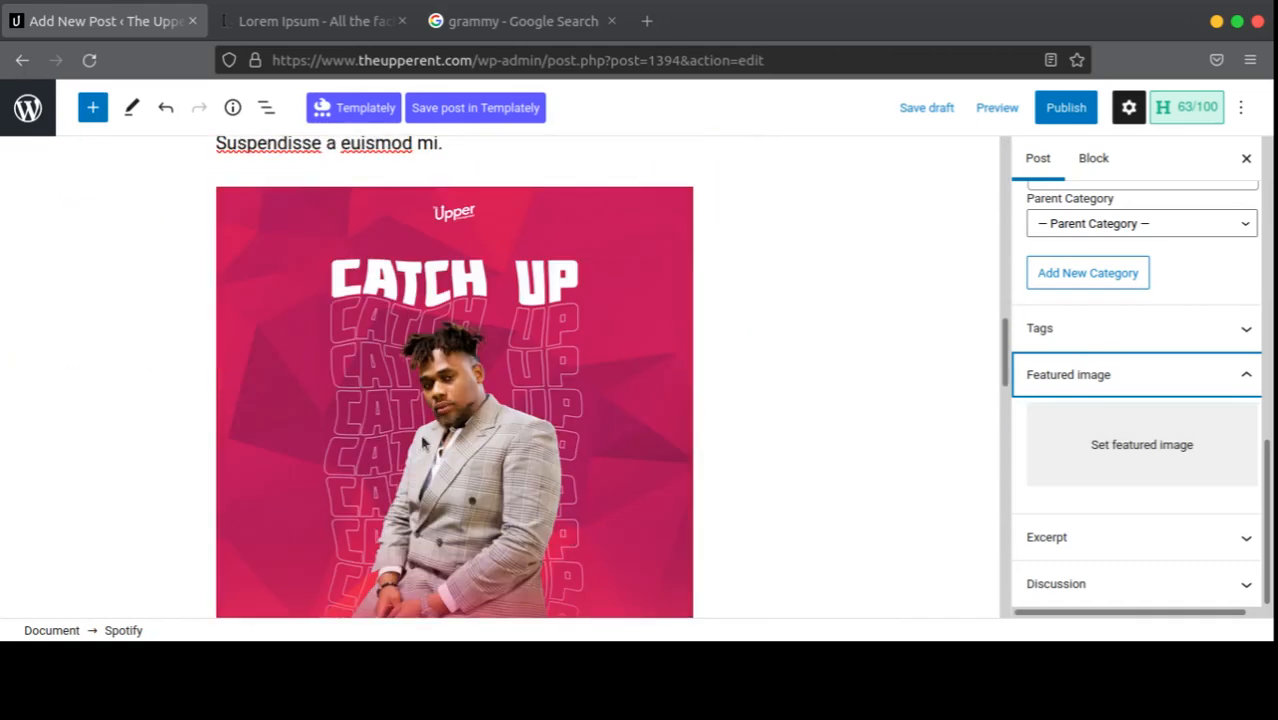
click(1133, 449)
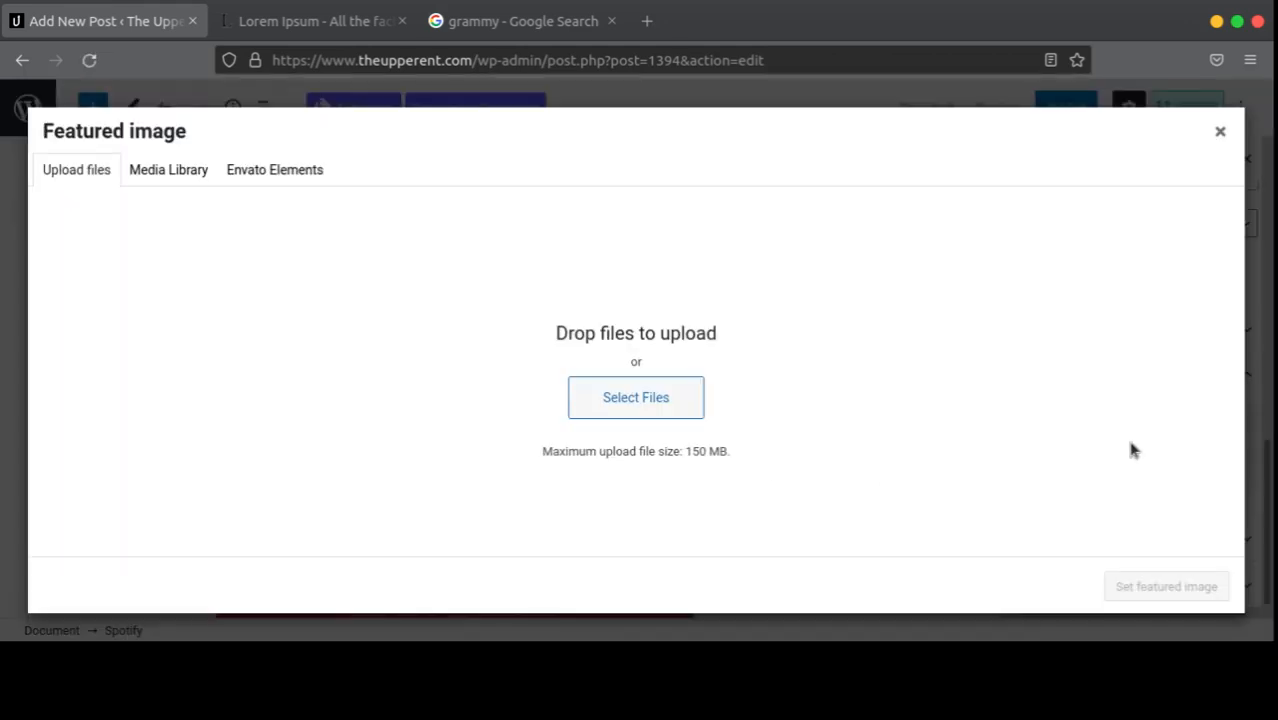
click(665, 420)
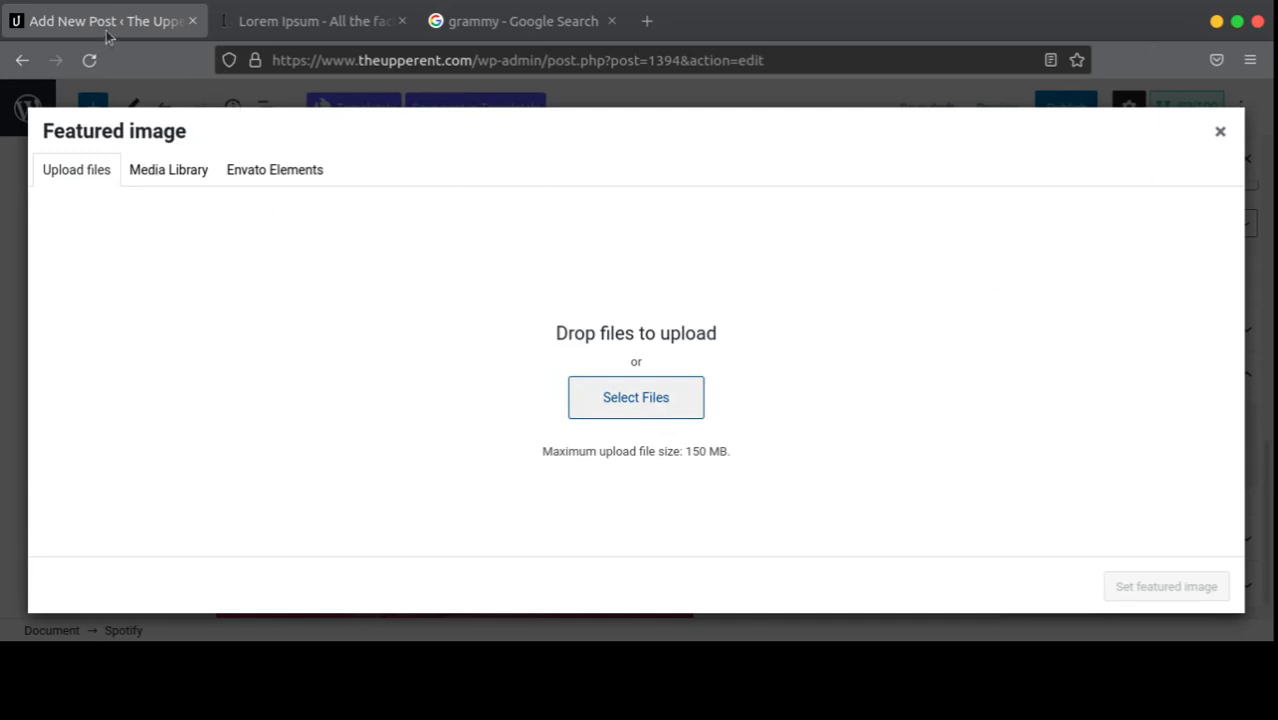
click(196, 172)
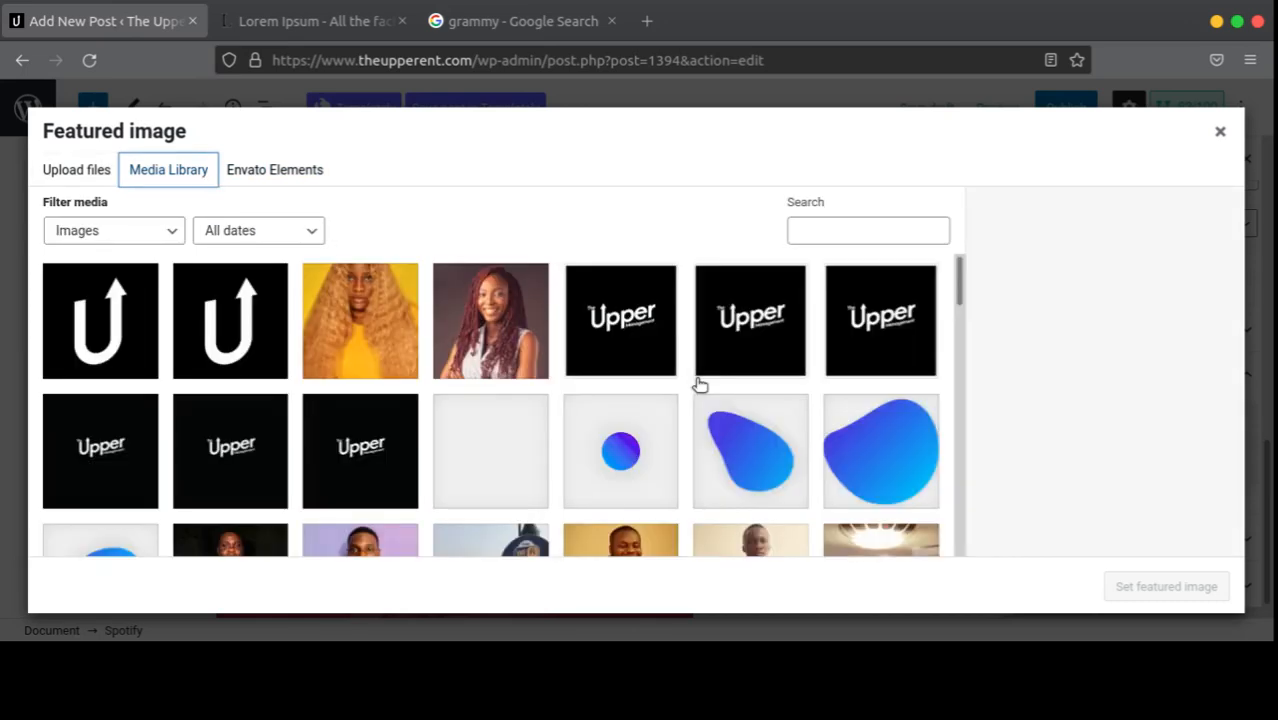
scroll(699, 384, down, 5)
scroll(545, 437, up, 3)
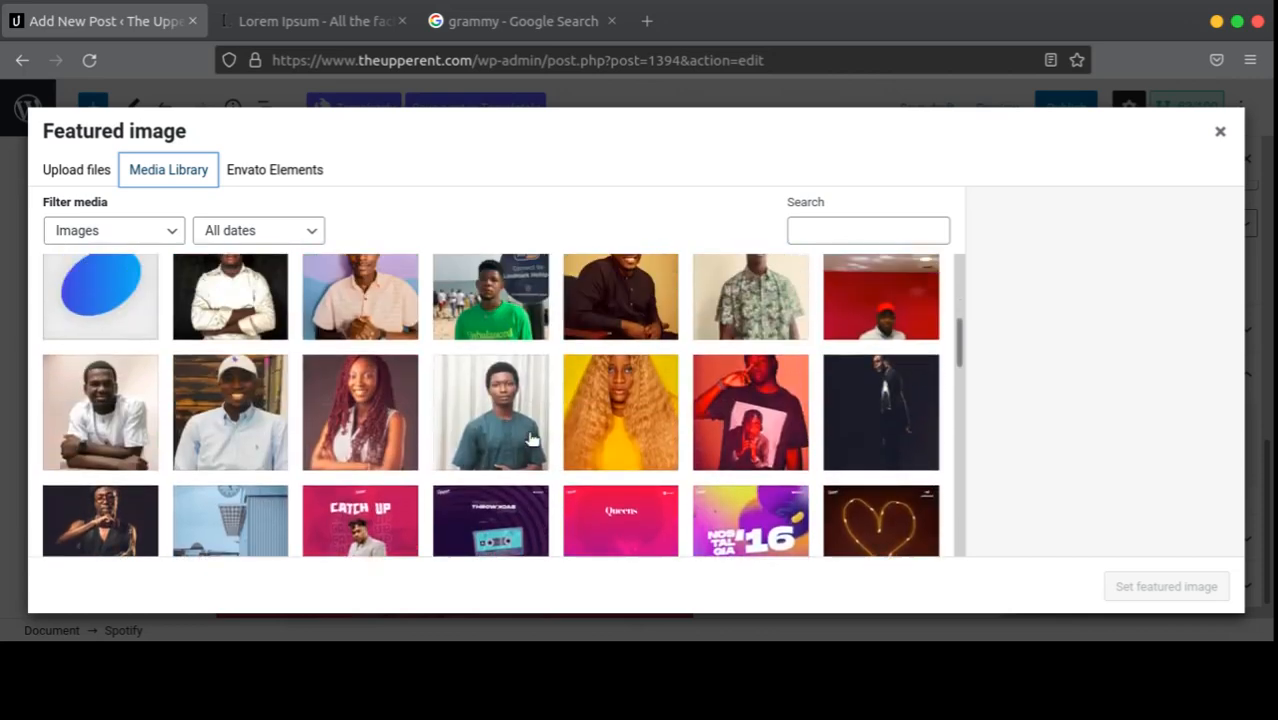
scroll(532, 440, down, 3)
scroll(591, 434, up, 1)
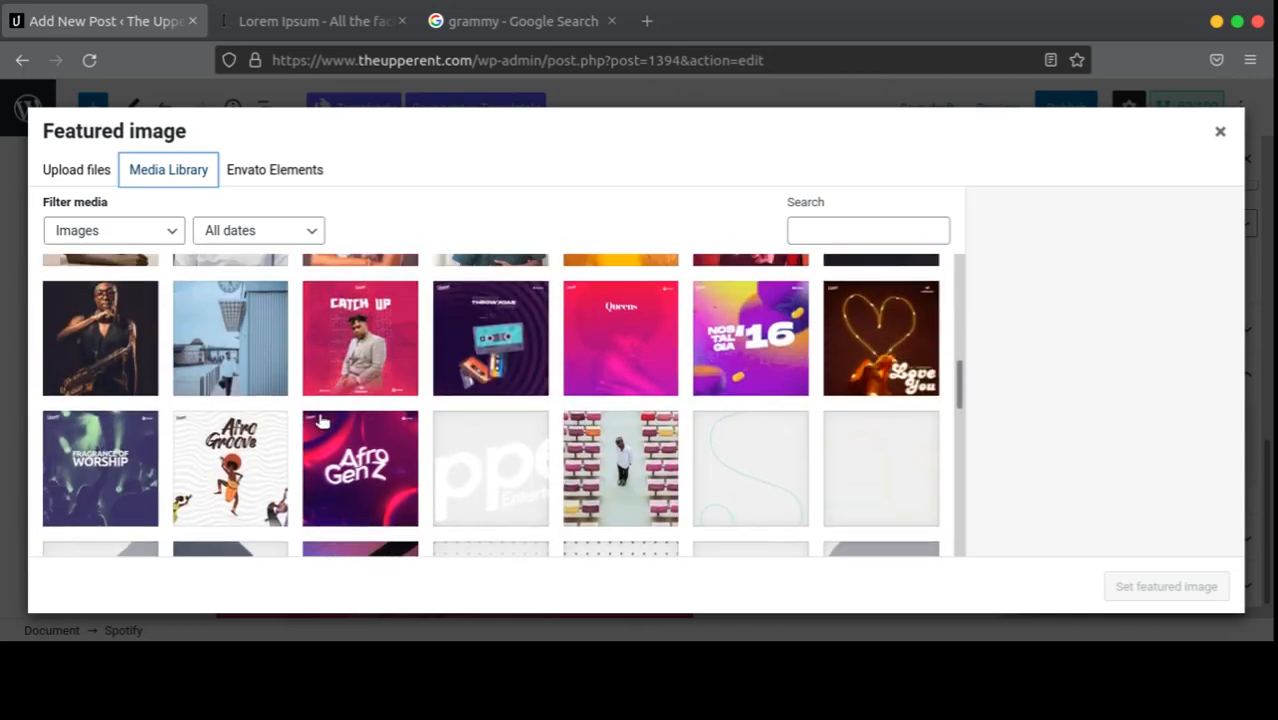
scroll(320, 420, up, 1)
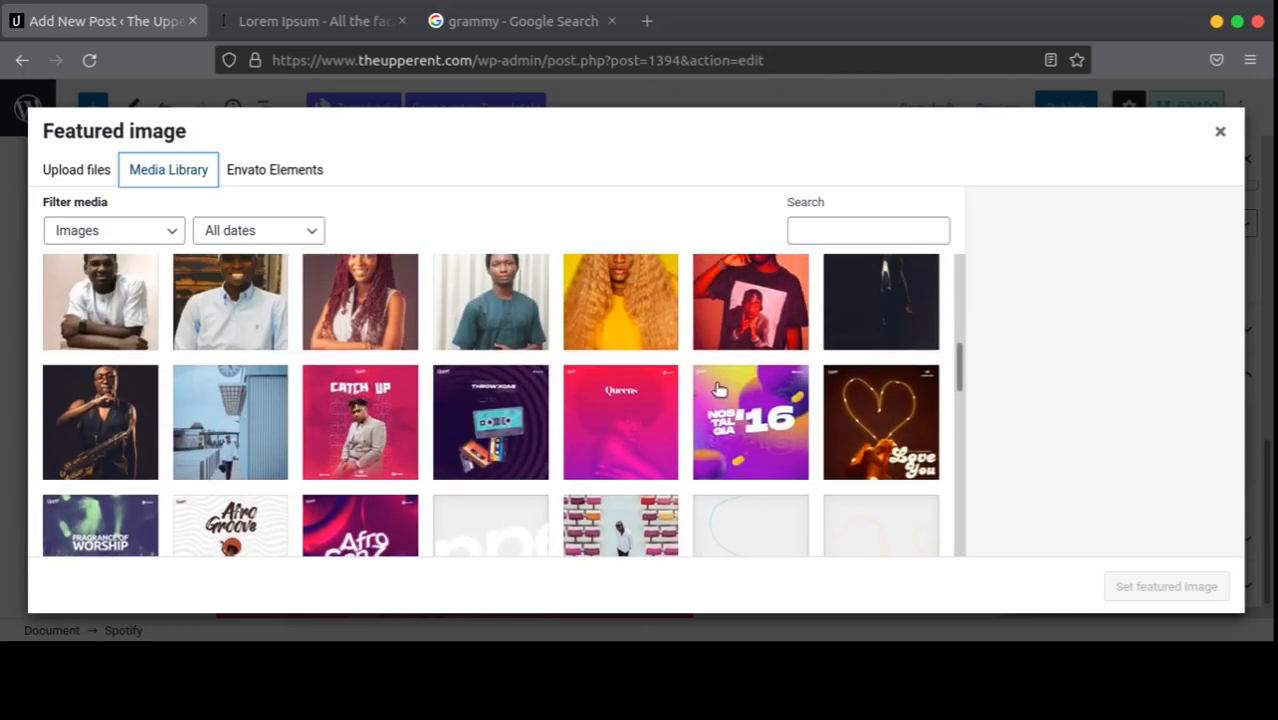
click(629, 406)
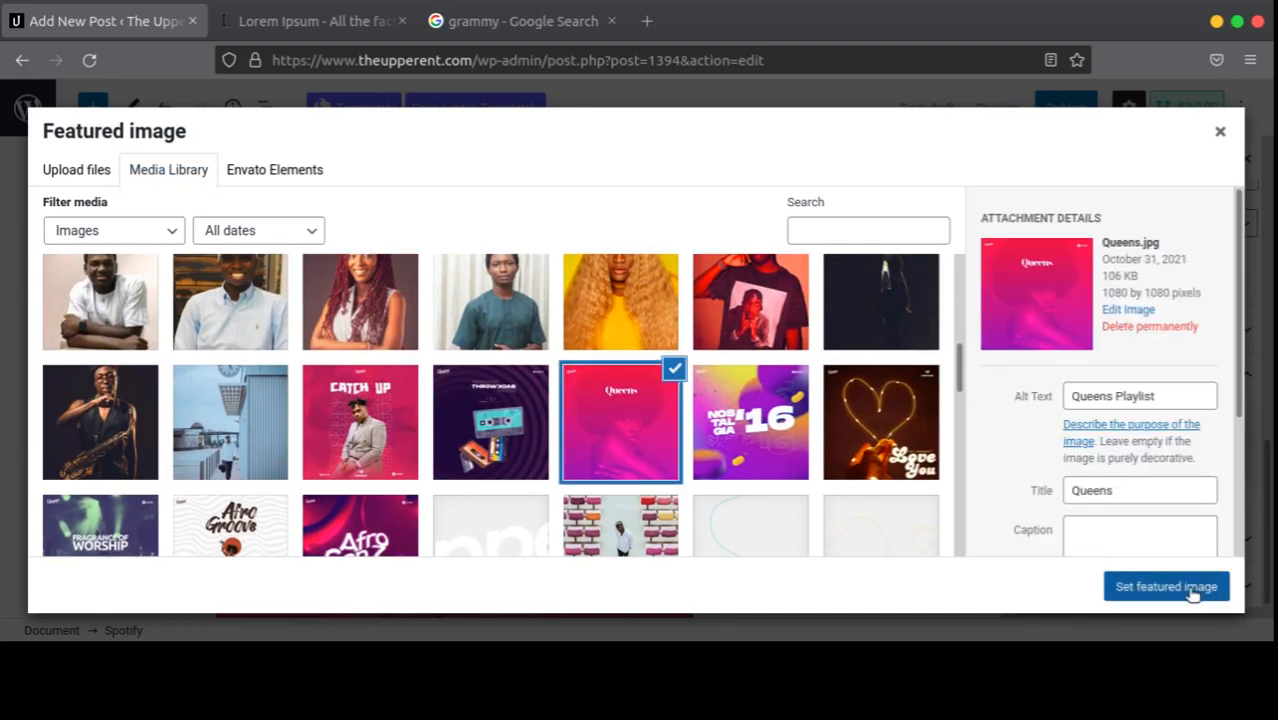
click(1193, 594)
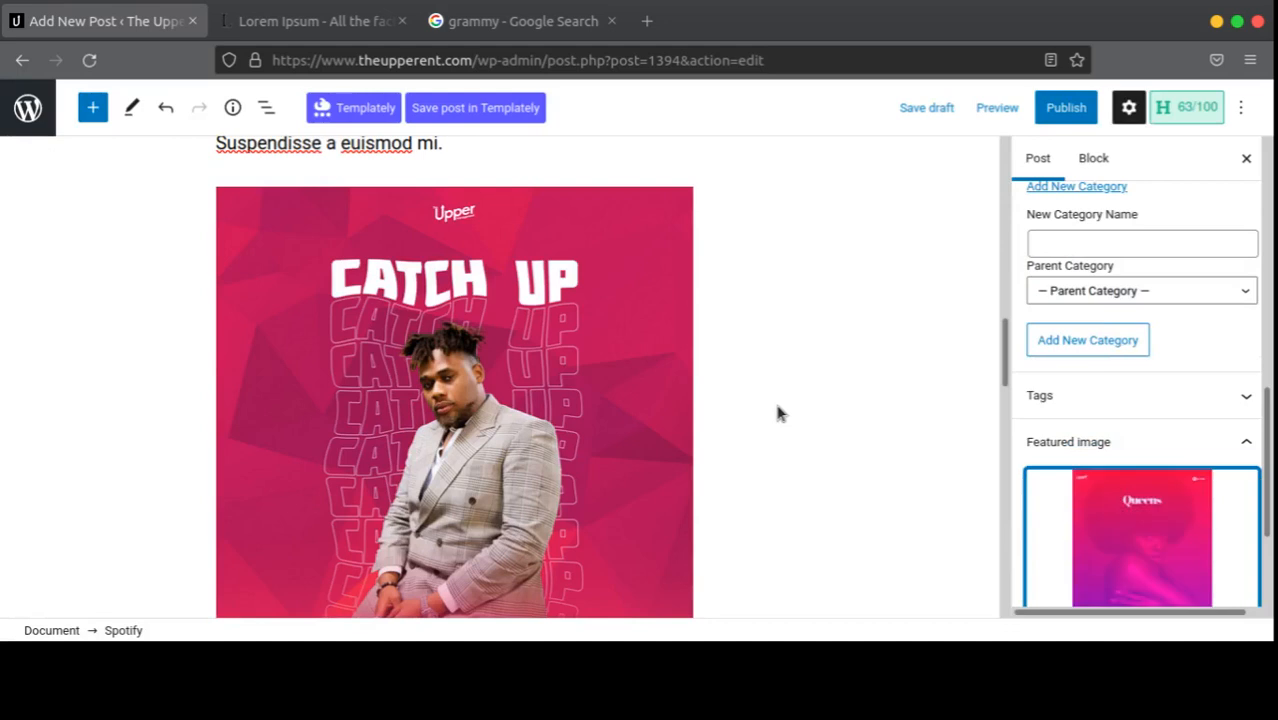
Step: Fill the excerpt with the 'Praesent malesuada…nibh' sentences copied from the first paragraph
scroll(1060, 465, down, 3)
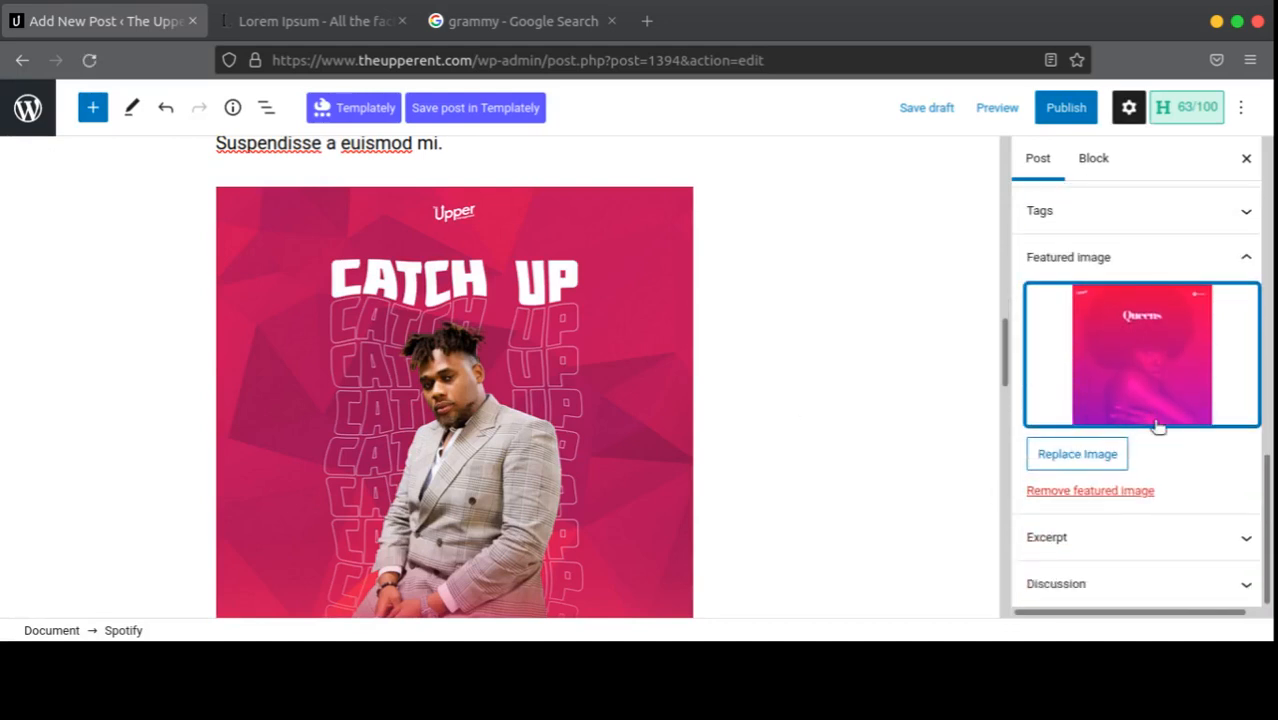
click(1085, 538)
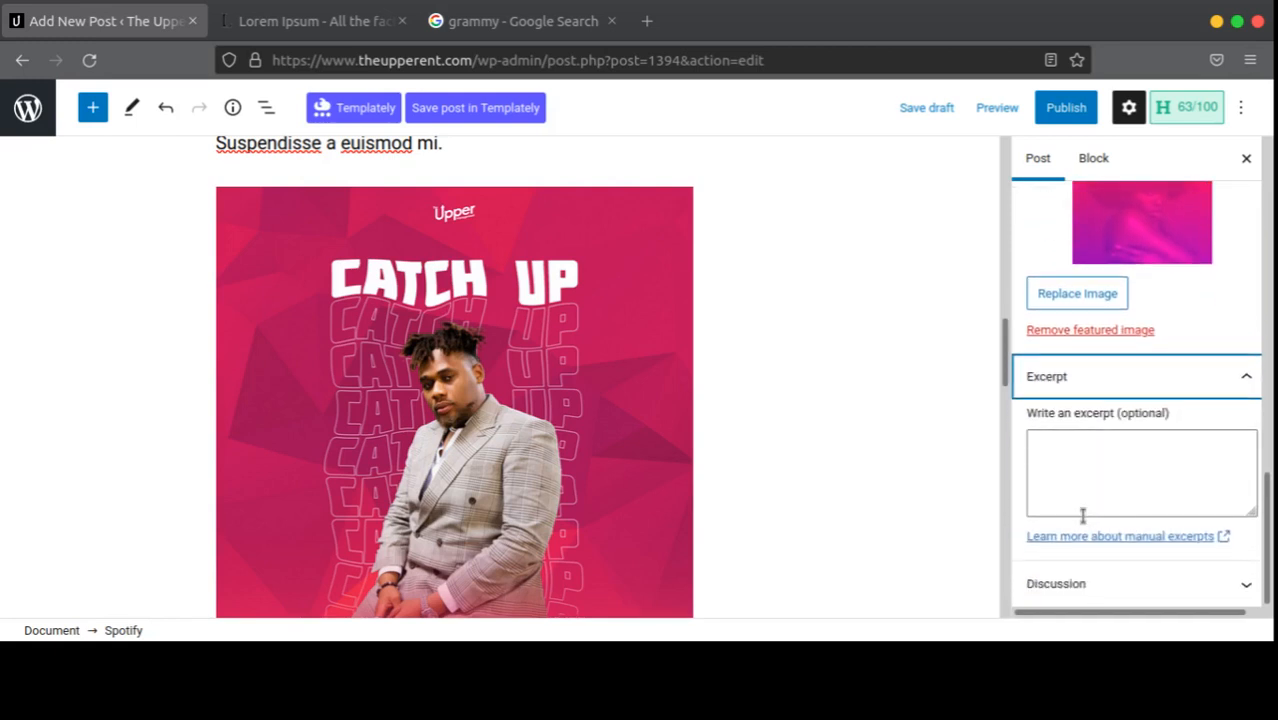
scroll(447, 385, up, 10)
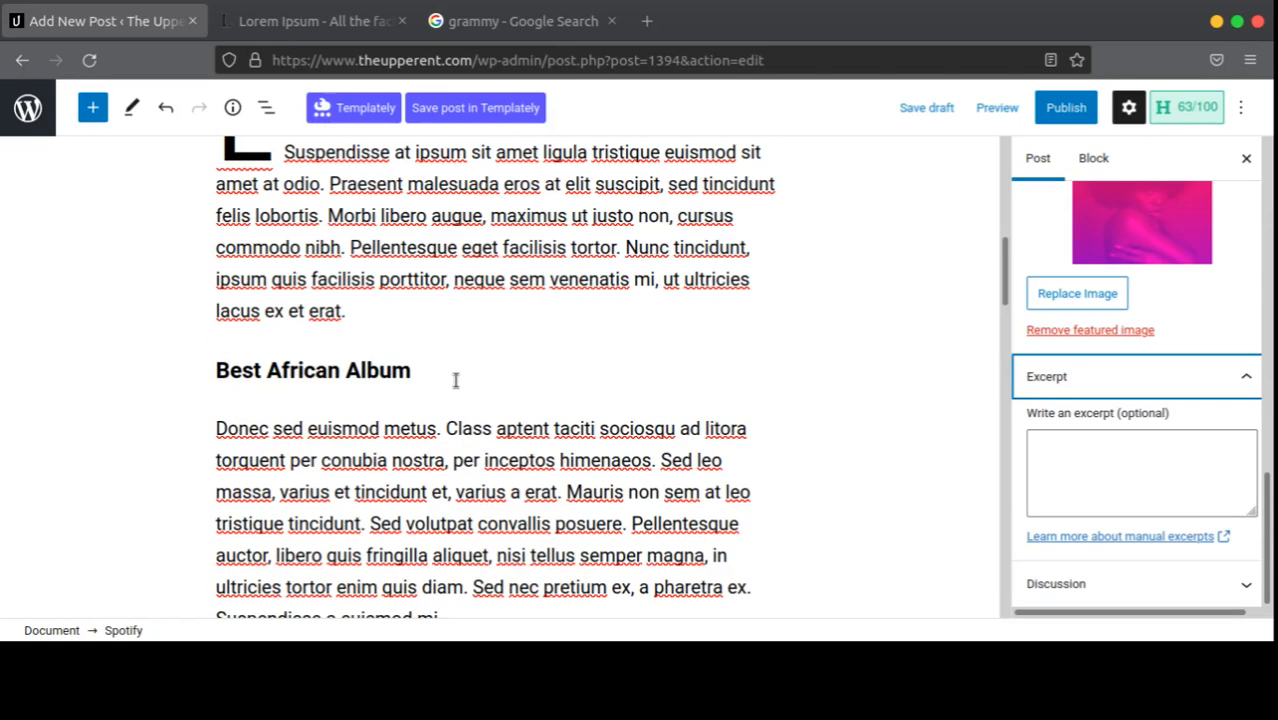
scroll(375, 465, down, 2)
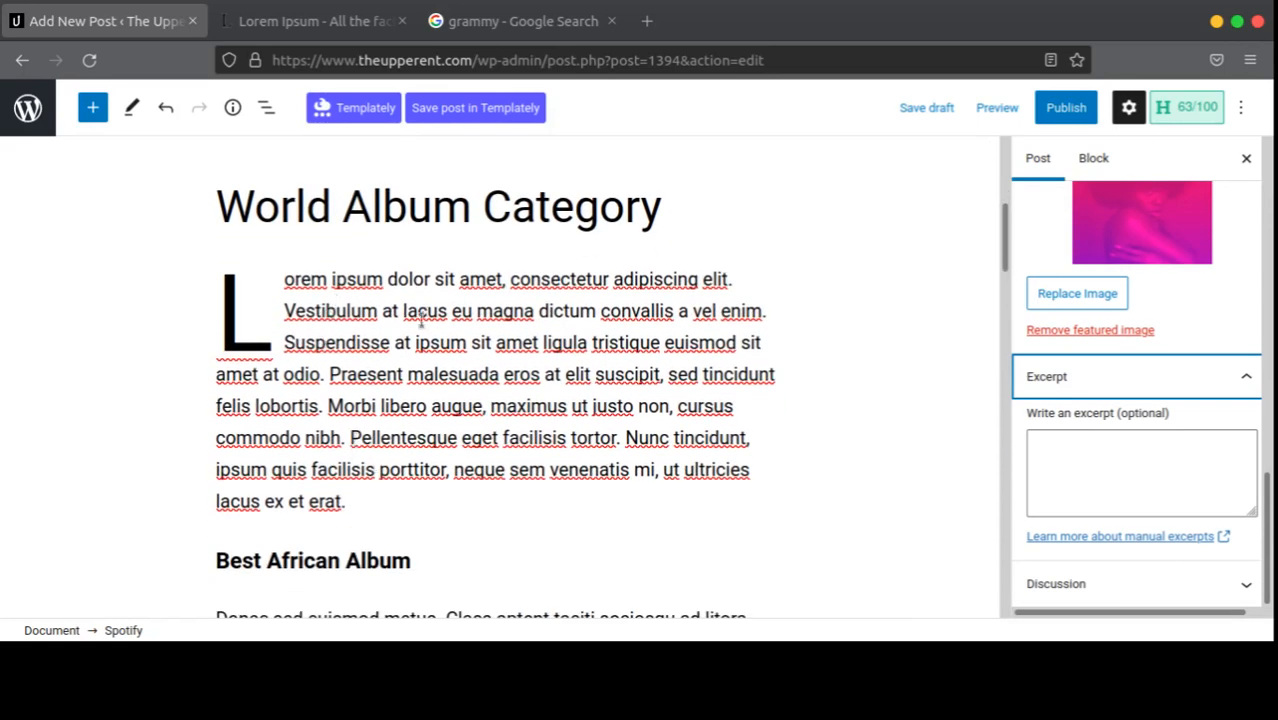
scroll(482, 345, down, 4)
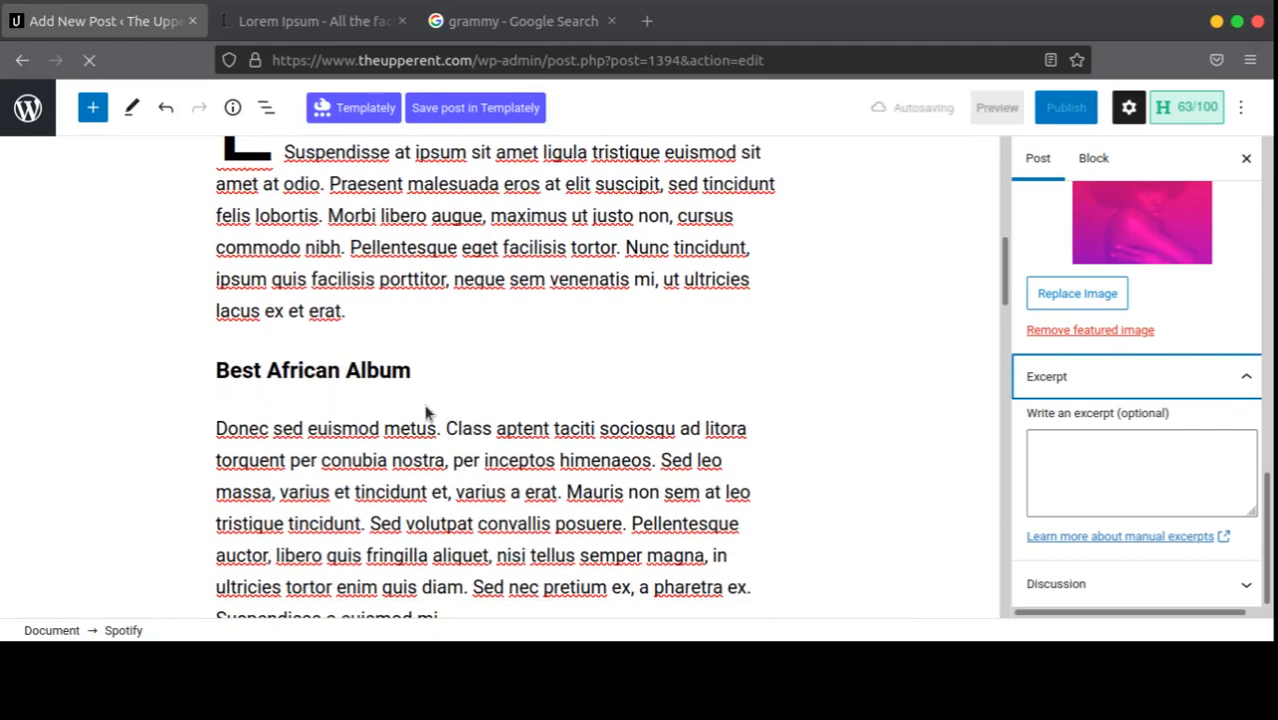
scroll(428, 414, up, 4)
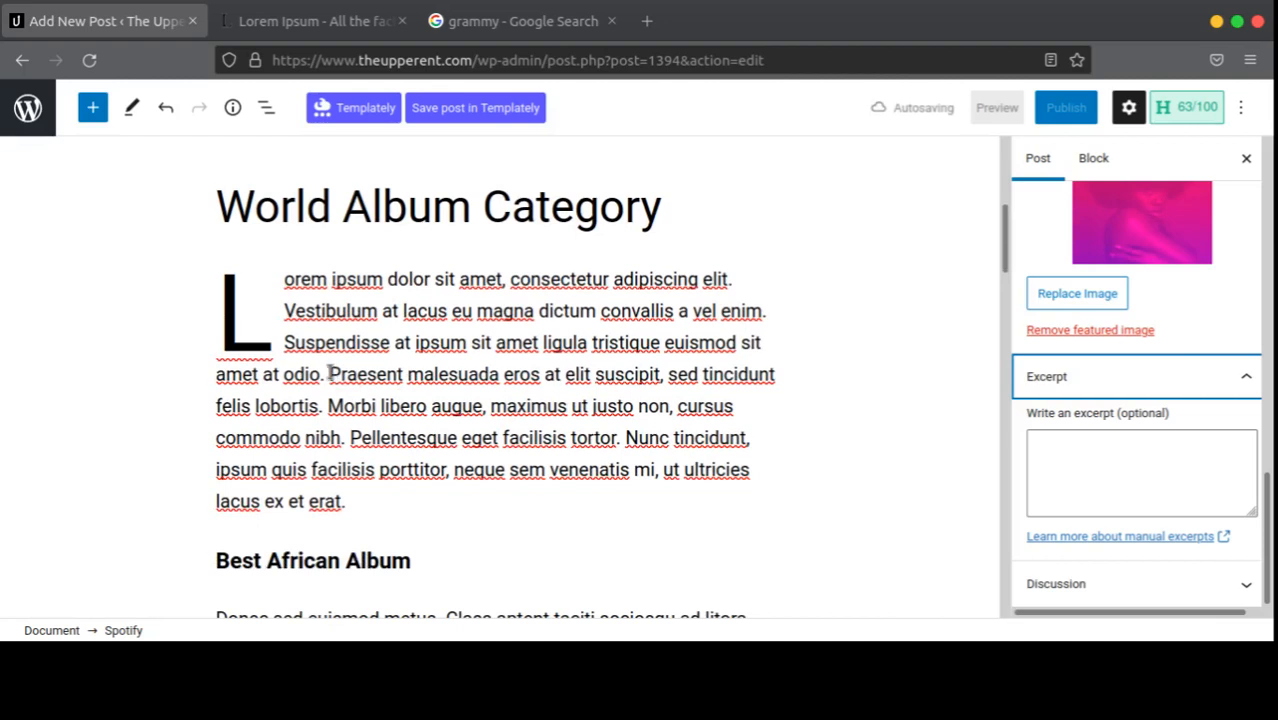
drag(334, 373, 715, 407)
key(ctrl+c)
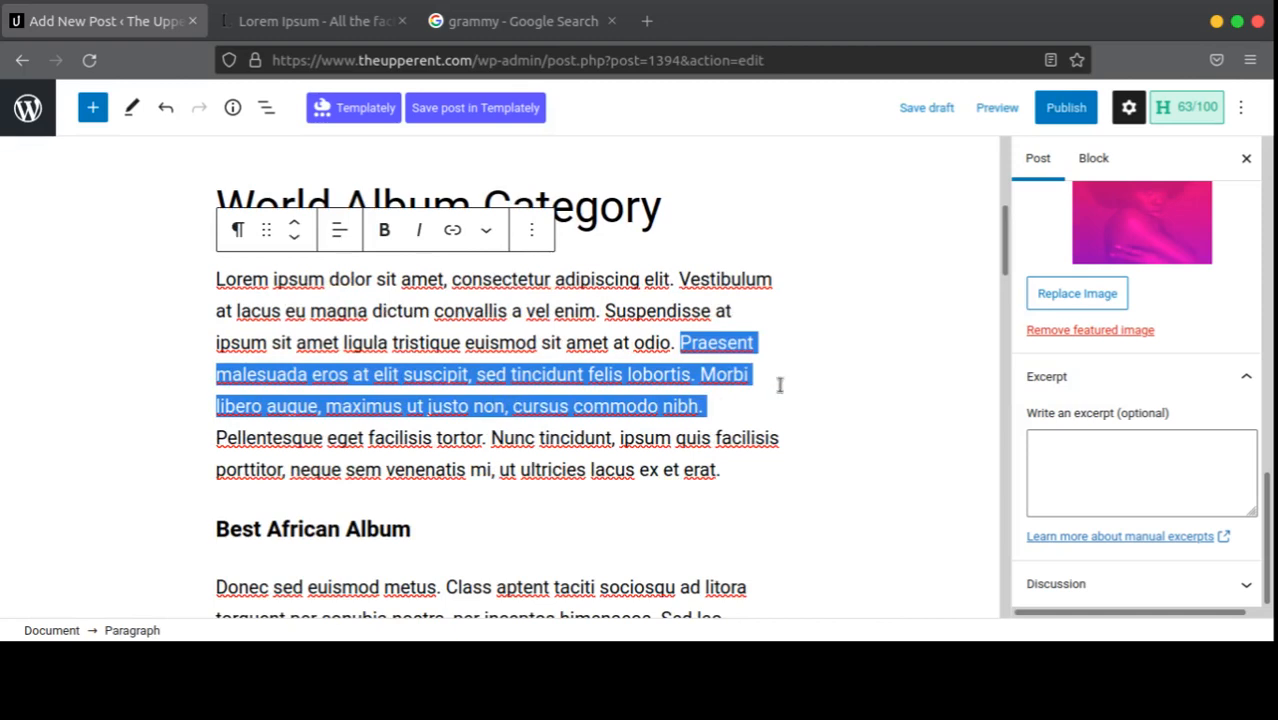
click(1131, 460)
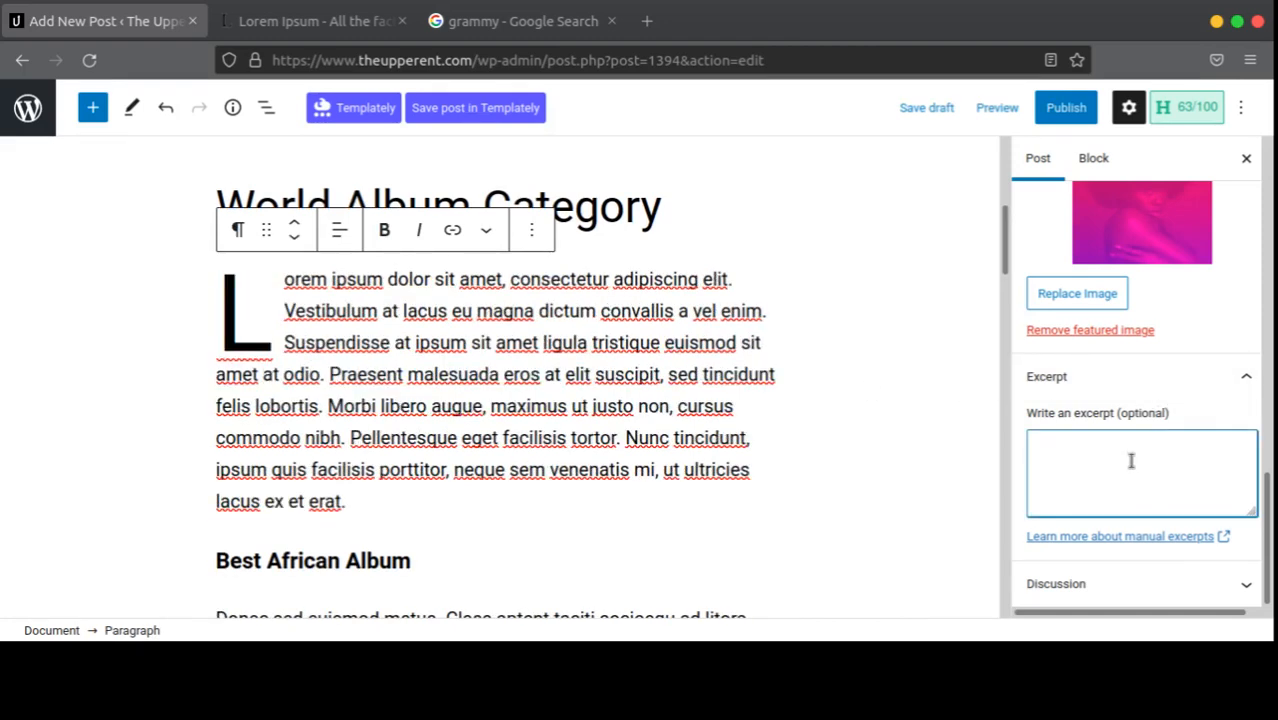
key(ctrl+v)
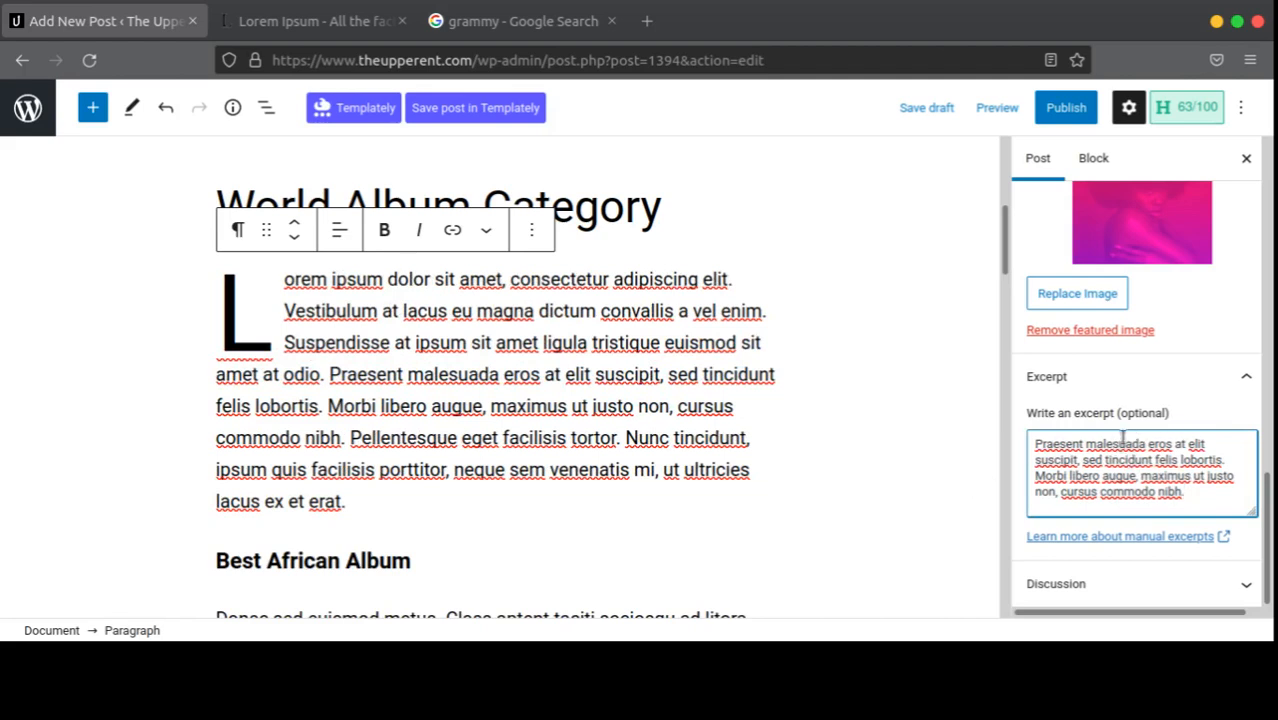
Step: Disallow comments and pingbacks/trackbacks in the post's Discussion settings
click(1110, 582)
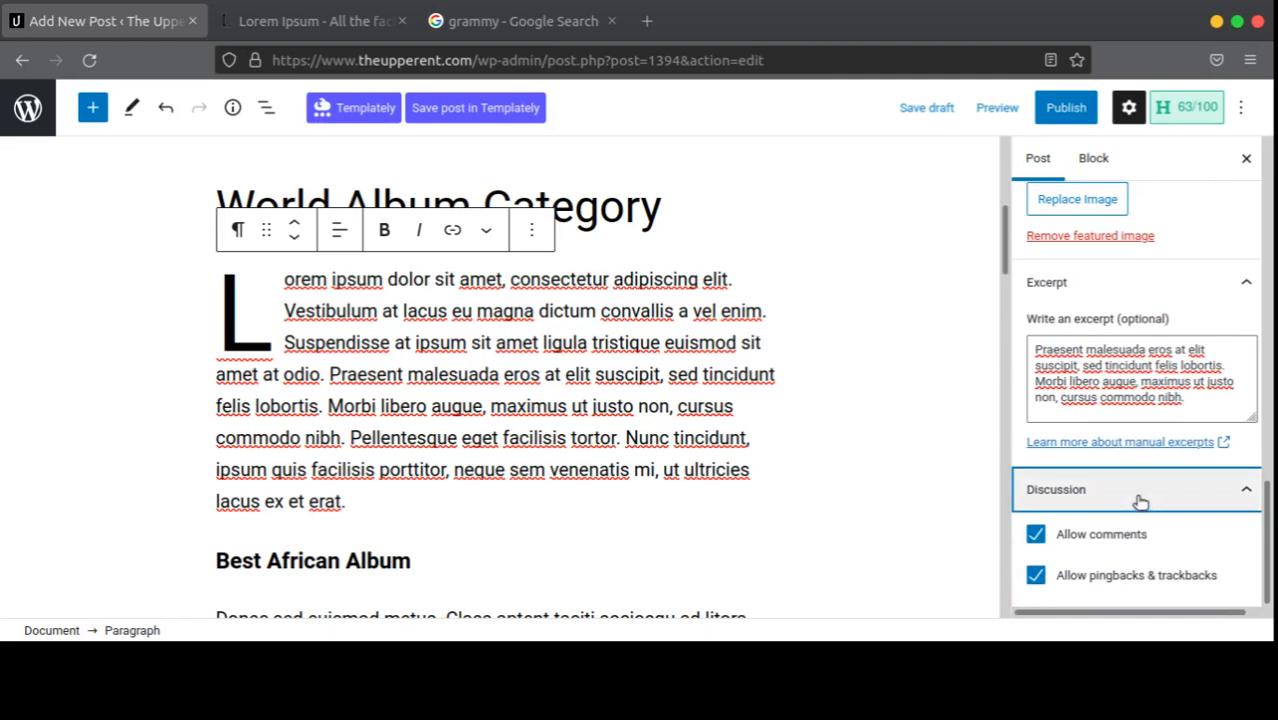
click(1035, 575)
click(1036, 534)
click(1080, 500)
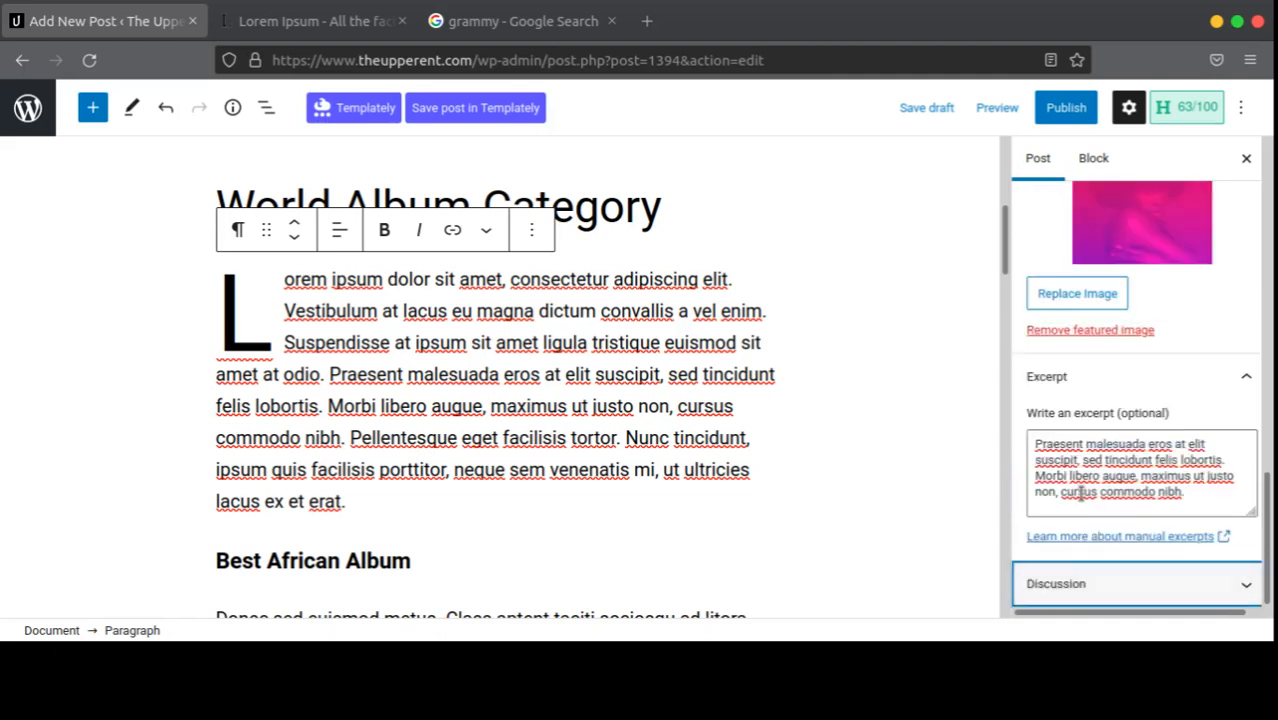
Step: Save the post as a draft
scroll(1157, 459, up, 3)
scroll(1100, 400, down, 3)
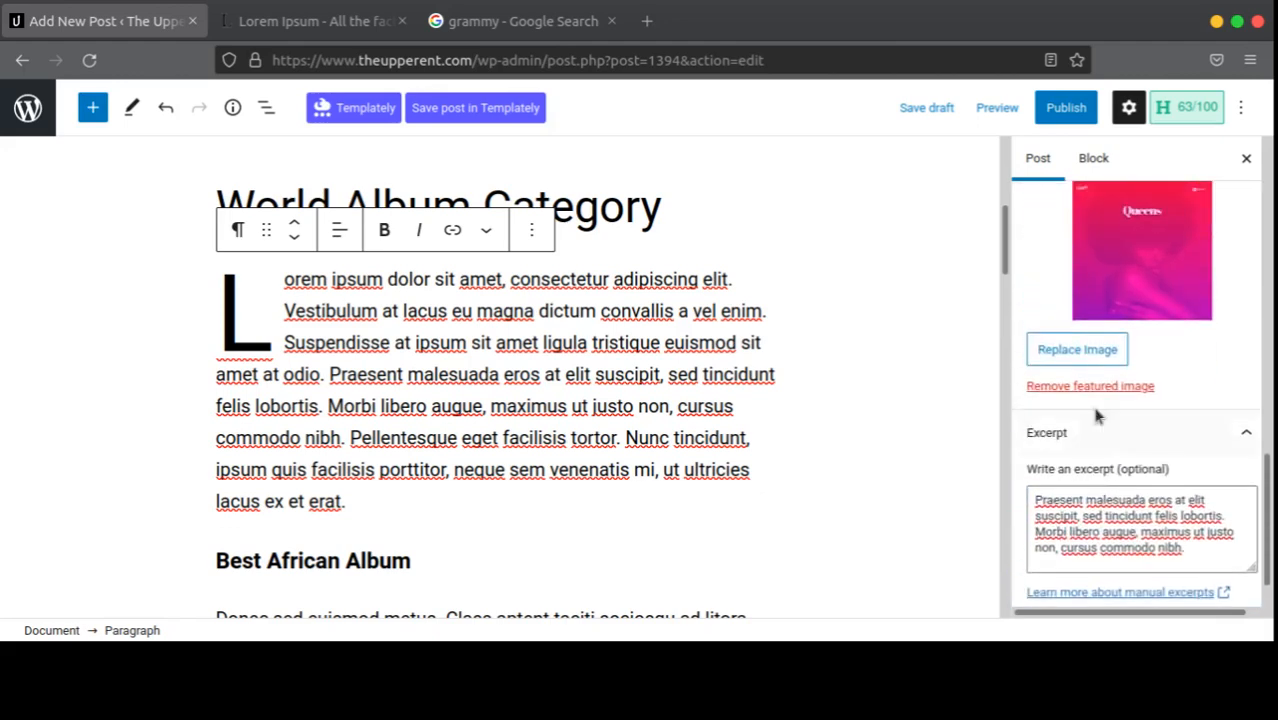
scroll(693, 277, up, 4)
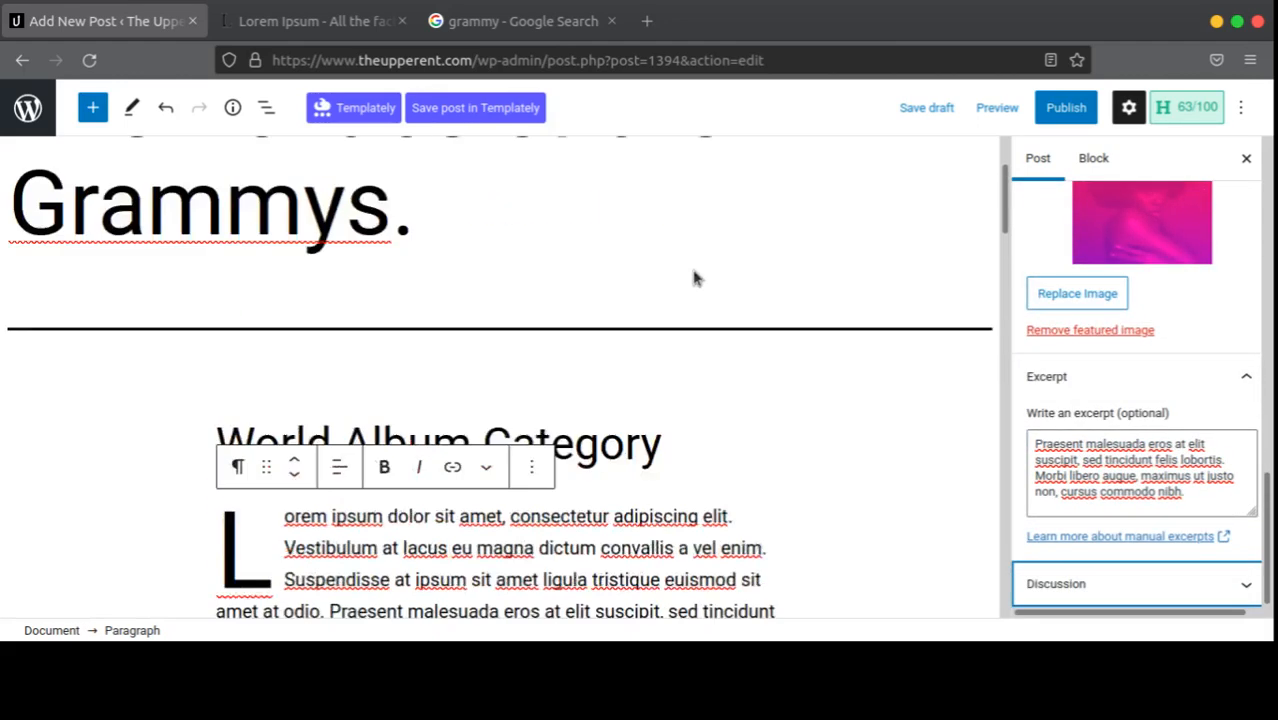
scroll(371, 298, down, 10)
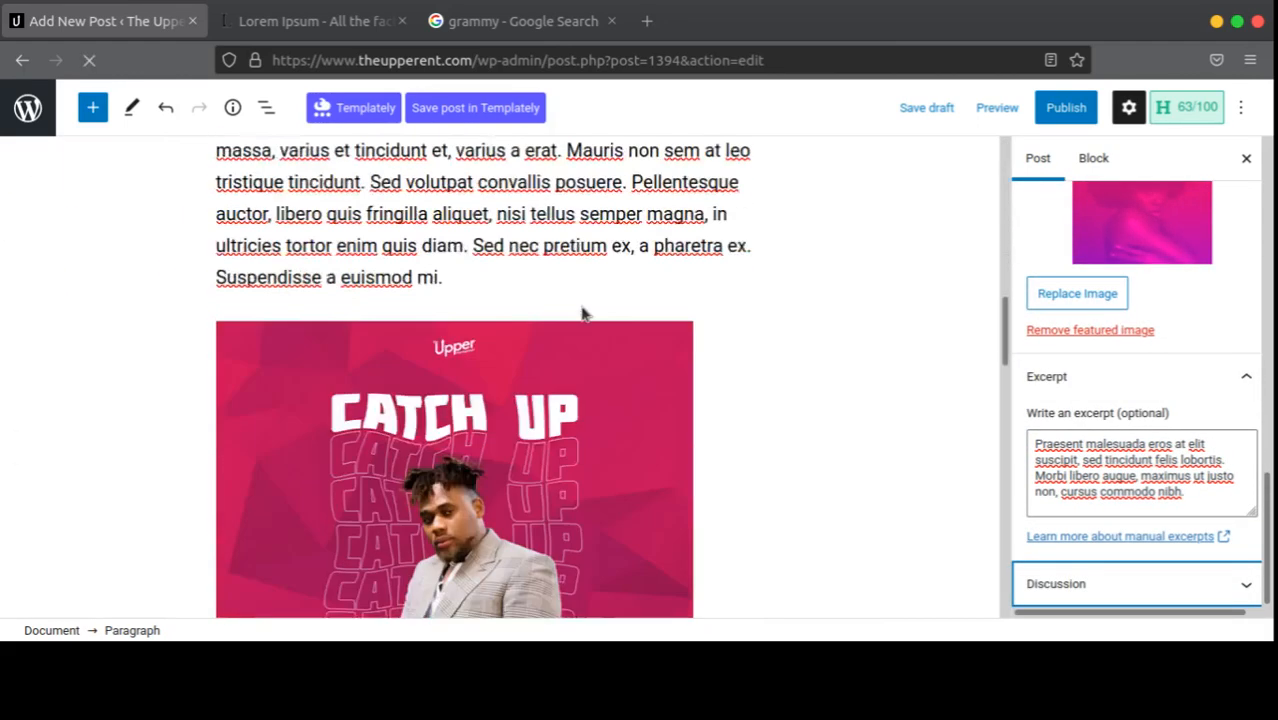
scroll(575, 331, down, 10)
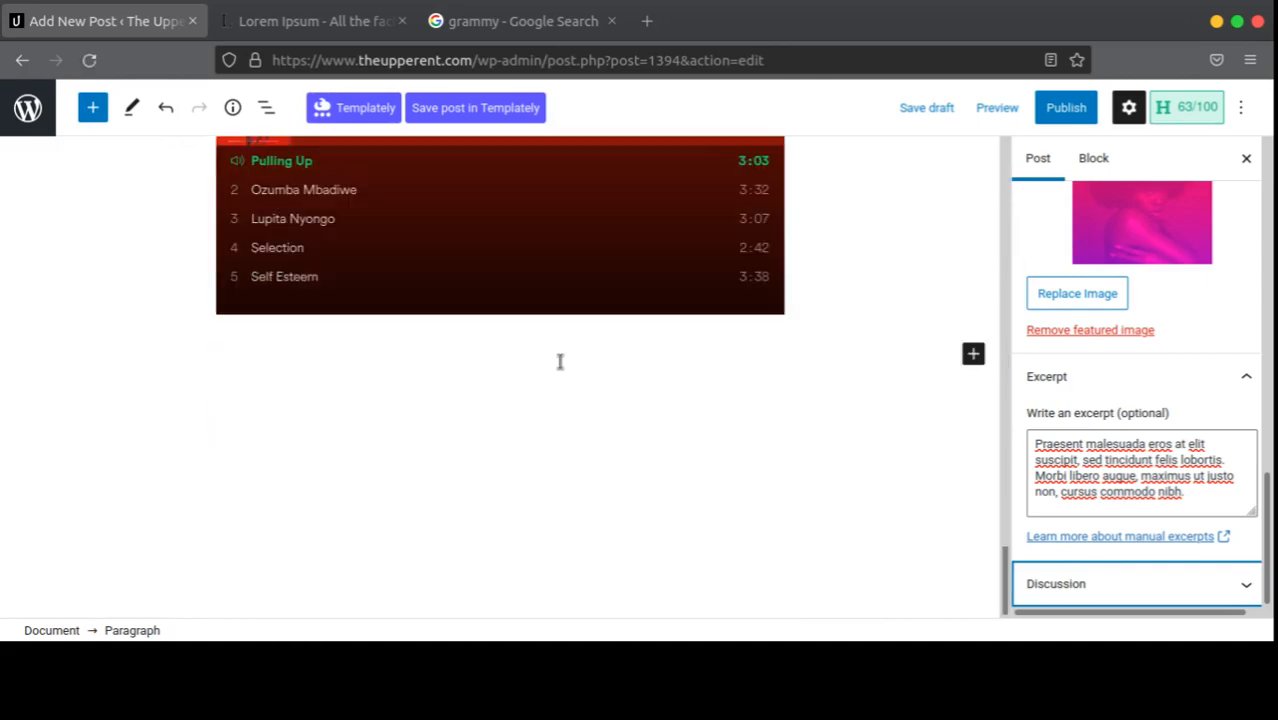
scroll(561, 365, up, 10)
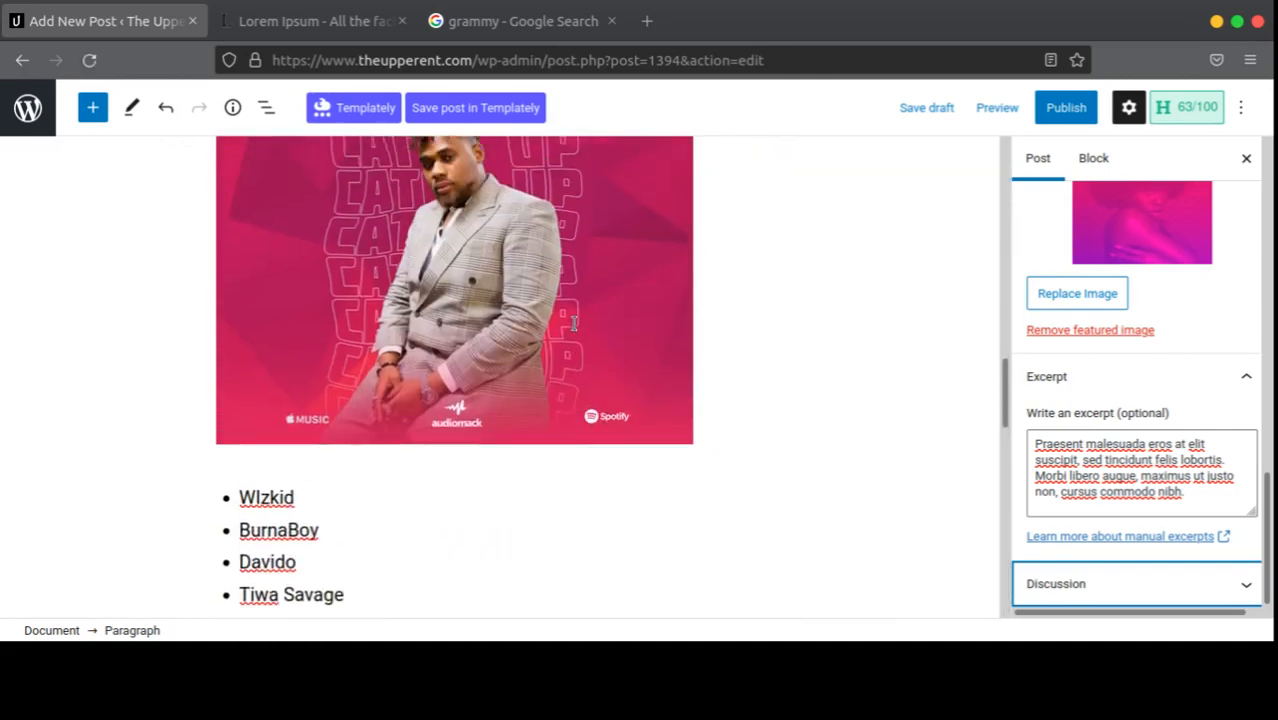
scroll(573, 323, up, 5)
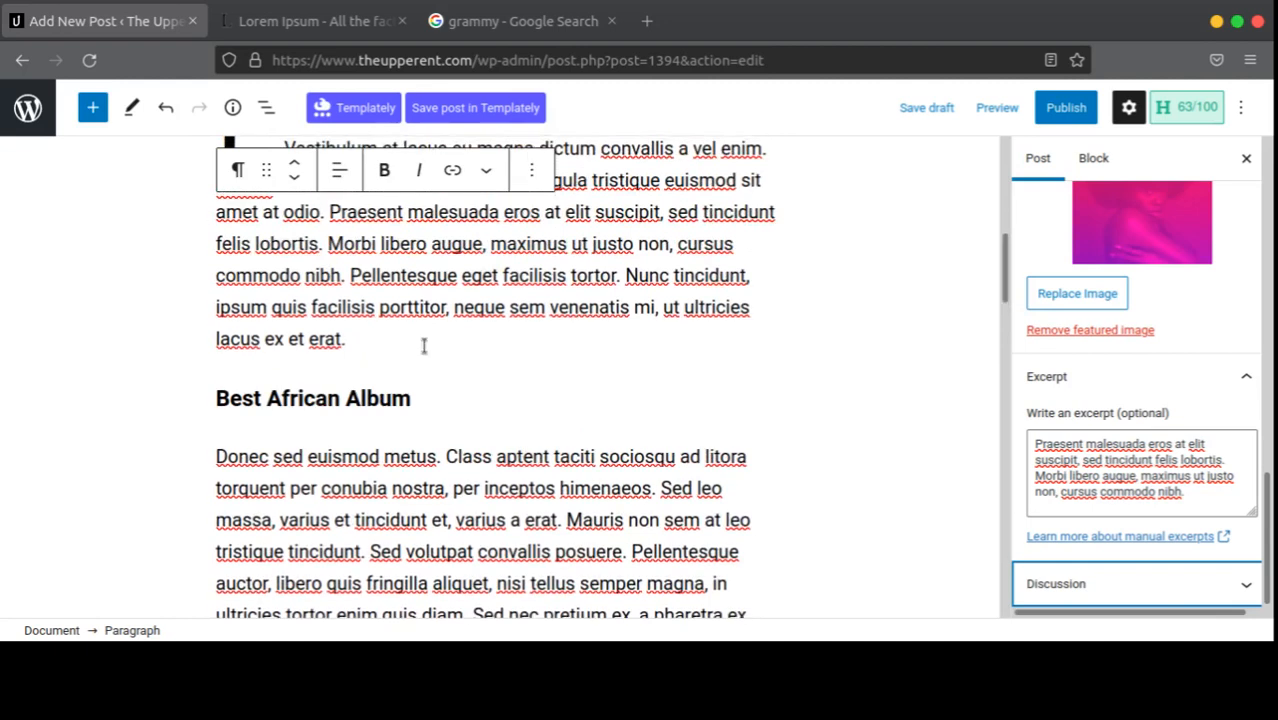
click(926, 112)
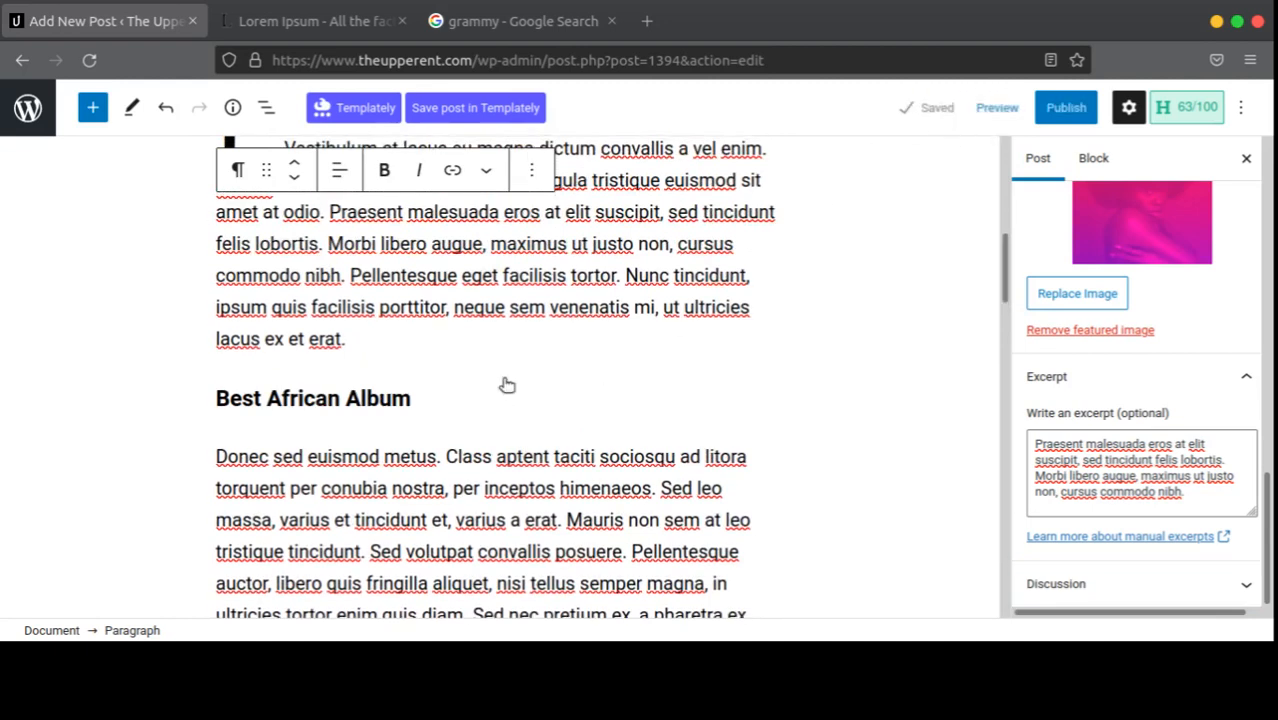
Step: Toggle the settings sidebar and bring it back to the Post settings
mouse_move(513, 380)
click(1128, 110)
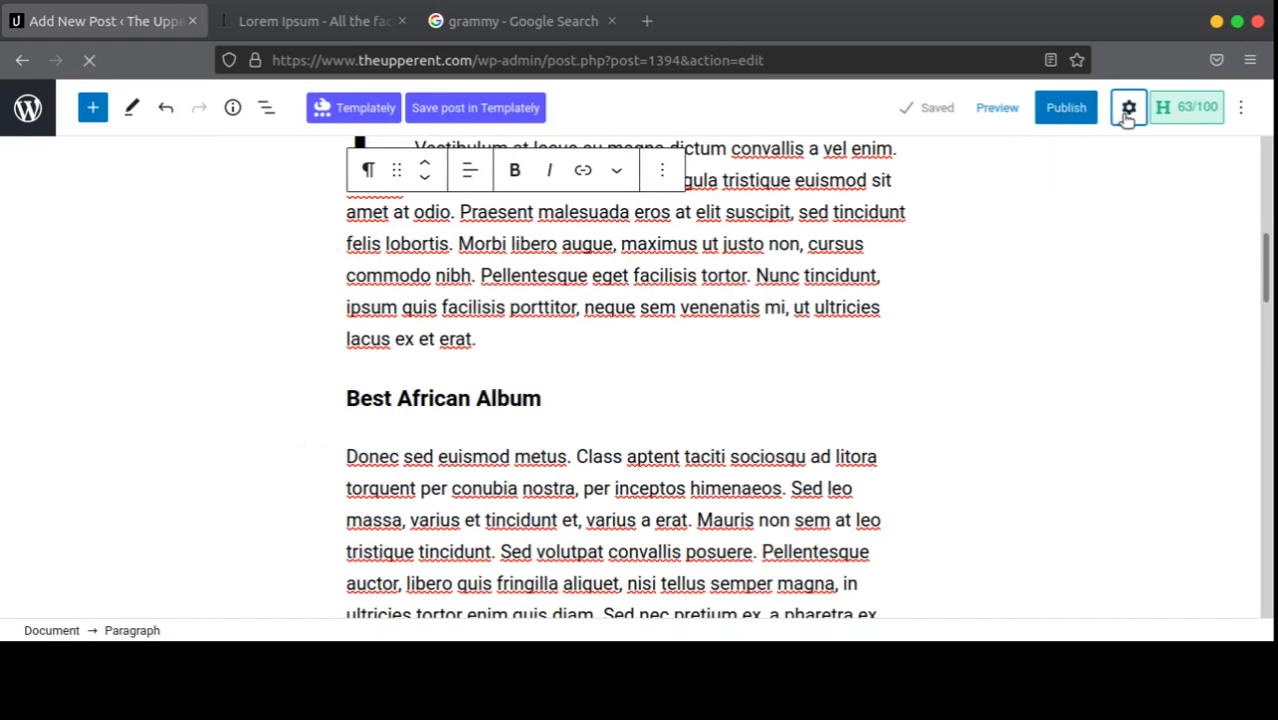
click(1128, 112)
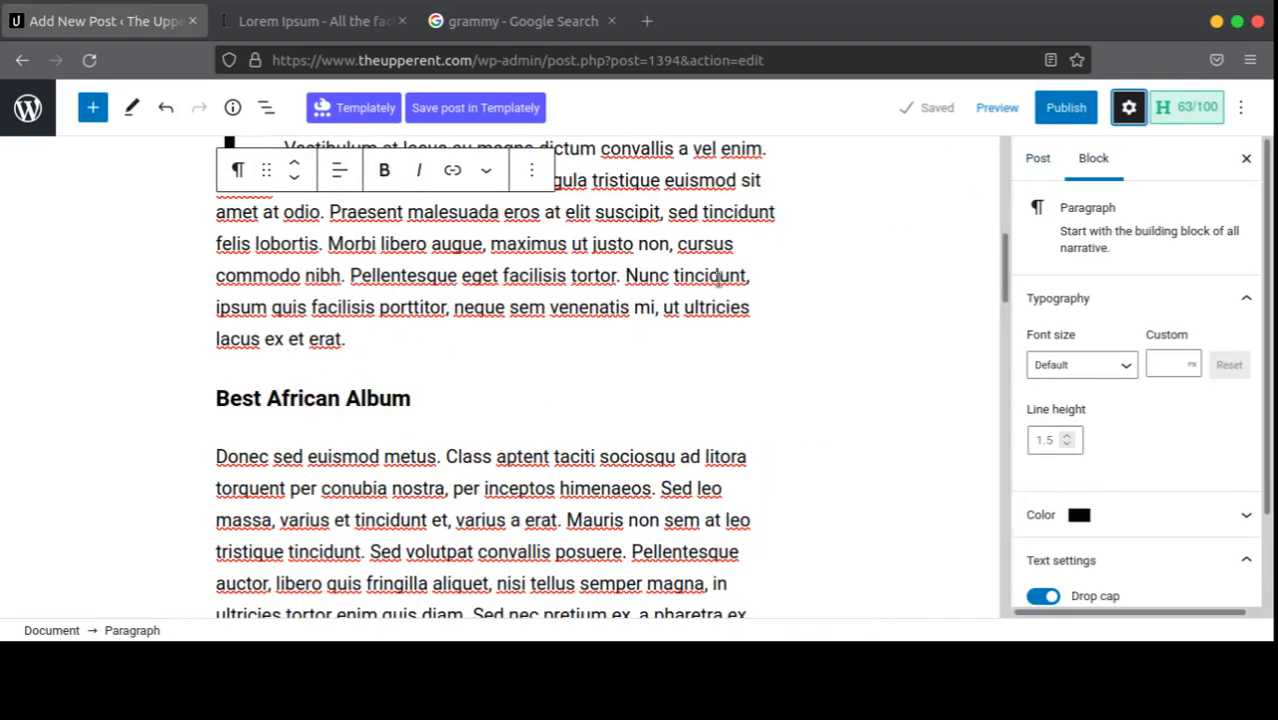
click(891, 208)
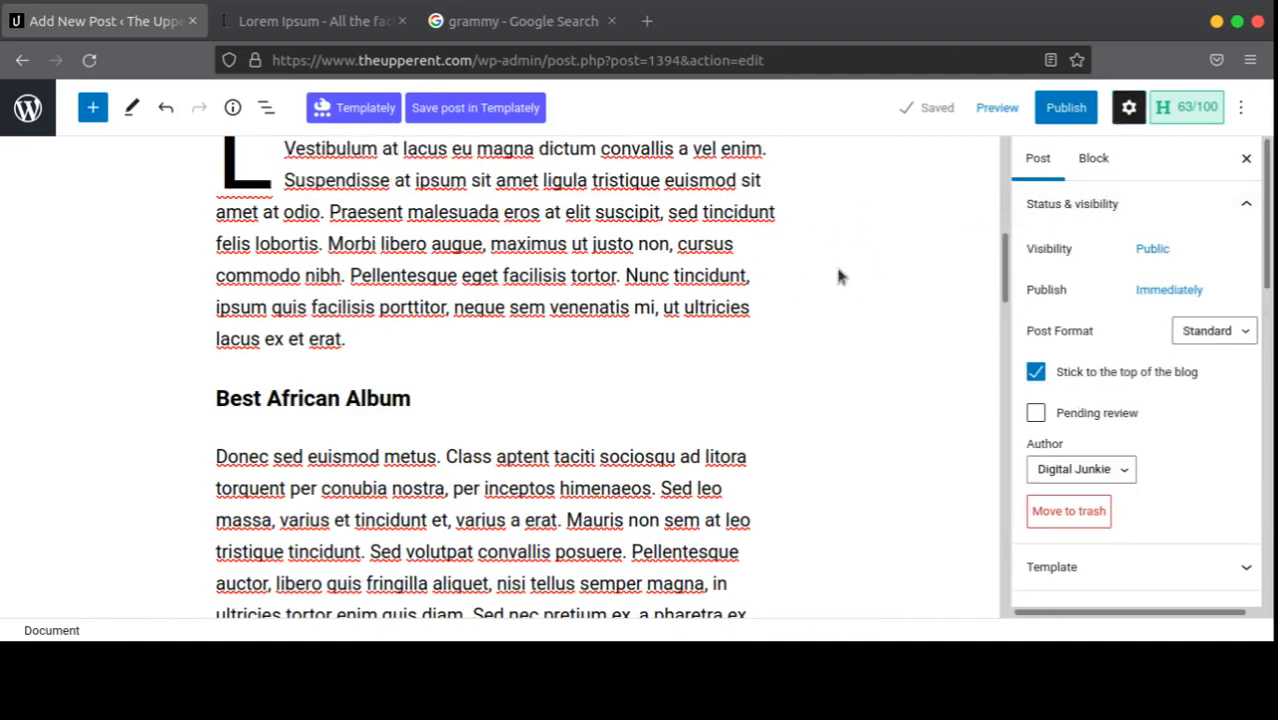
click(1178, 115)
scroll(620, 275, up, 10)
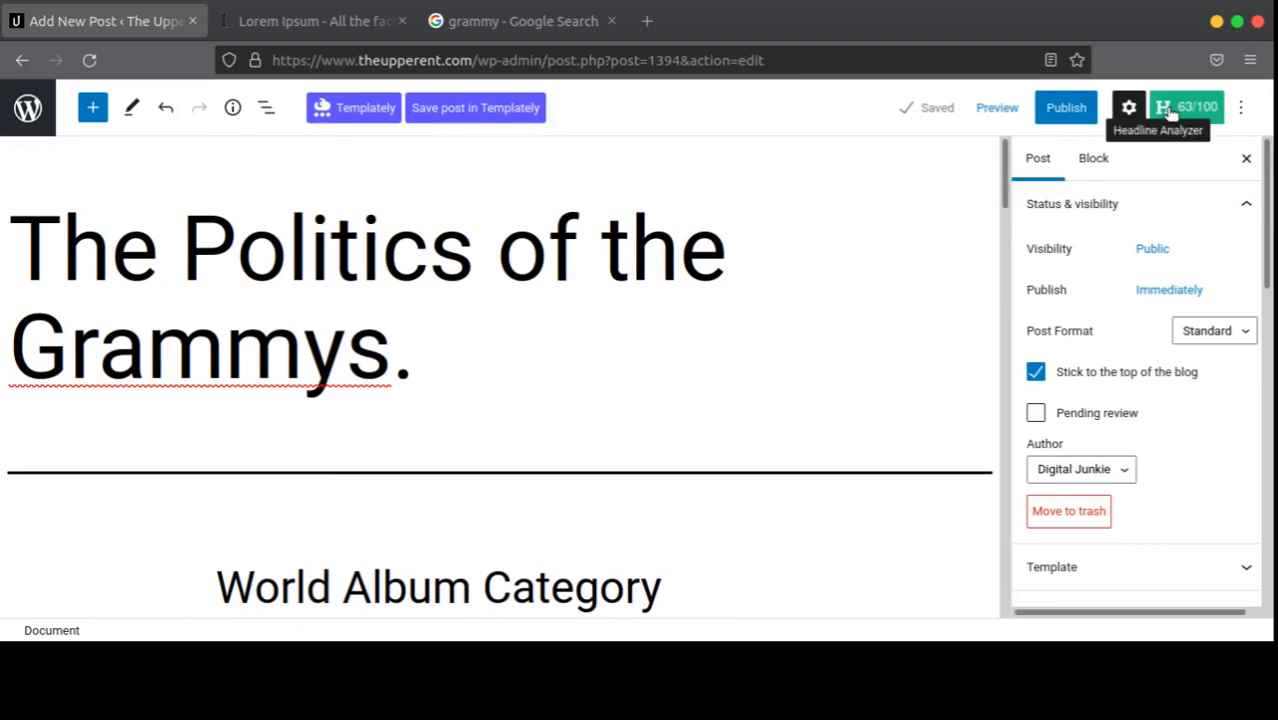
Step: Review the headline's 63/100 score, previous scores and word balance details
click(1170, 114)
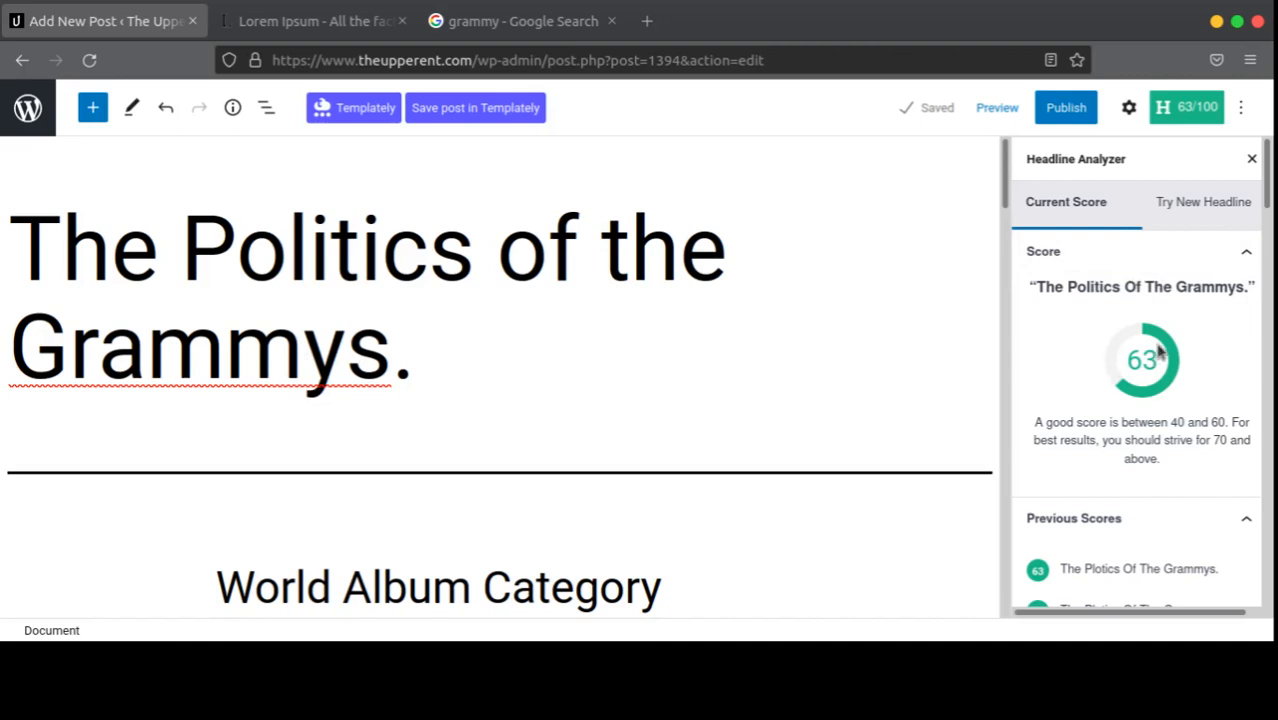
scroll(1142, 408, down, 3)
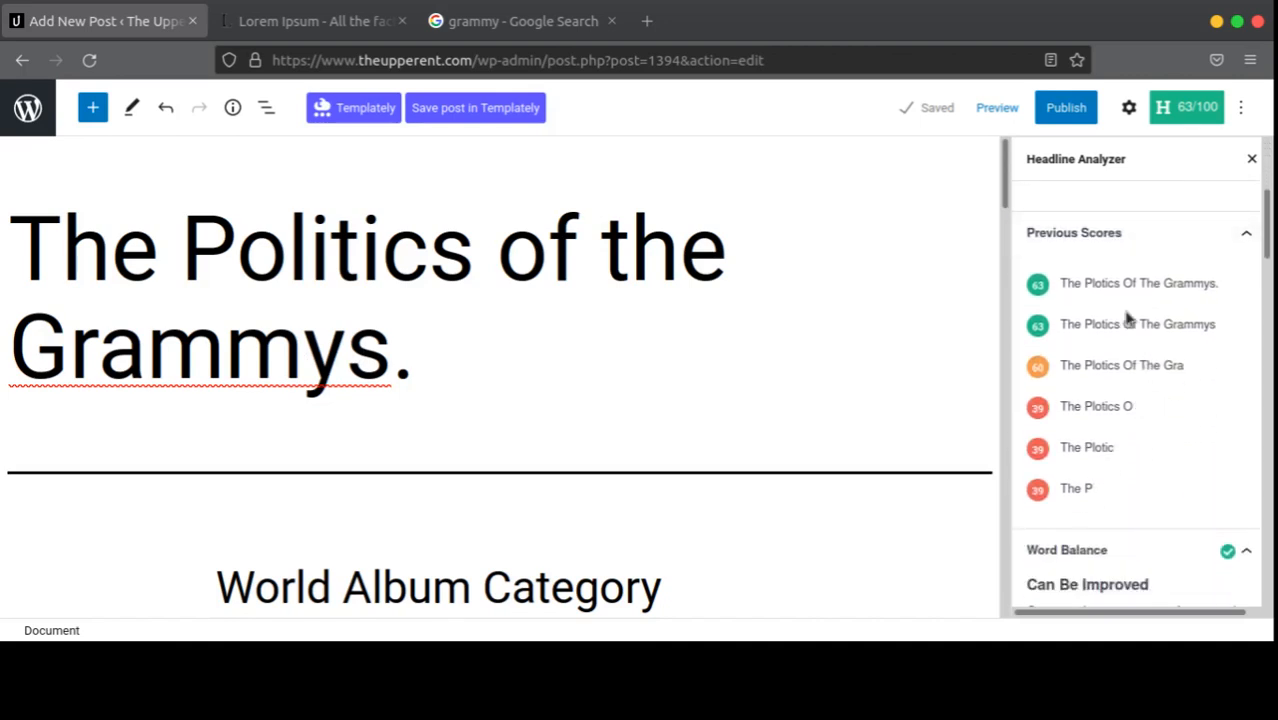
scroll(1127, 318, down, 3)
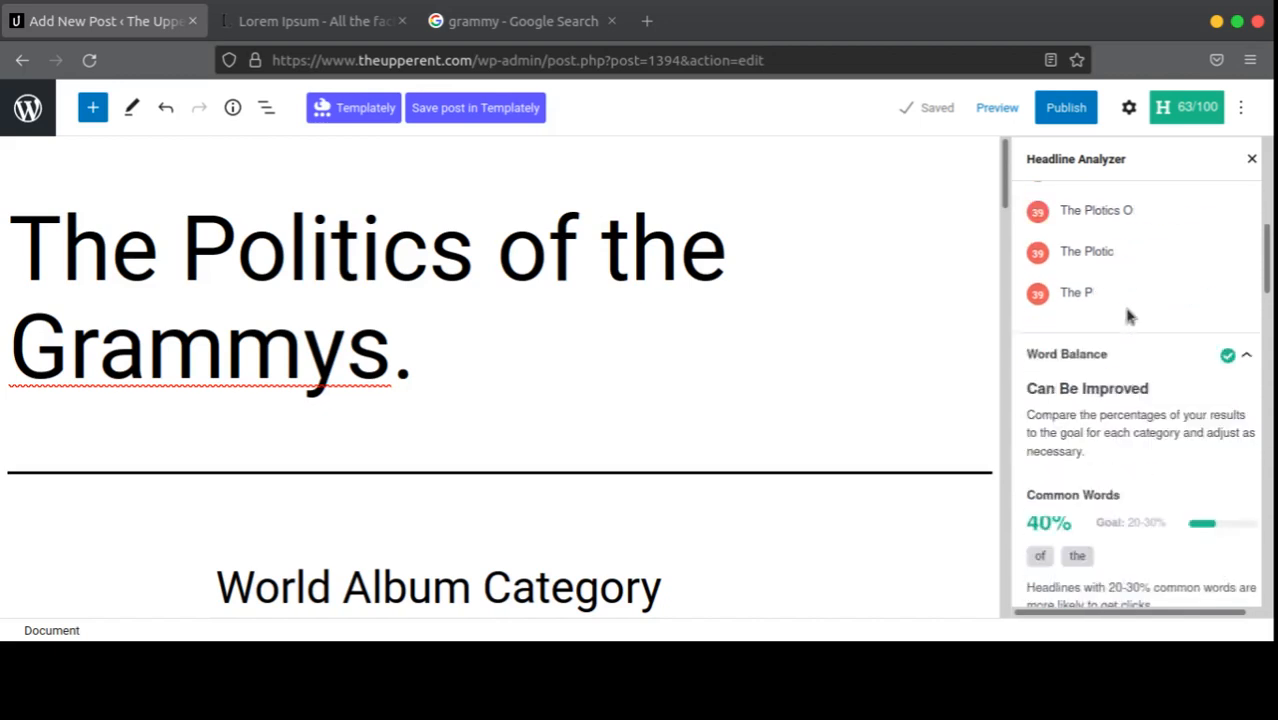
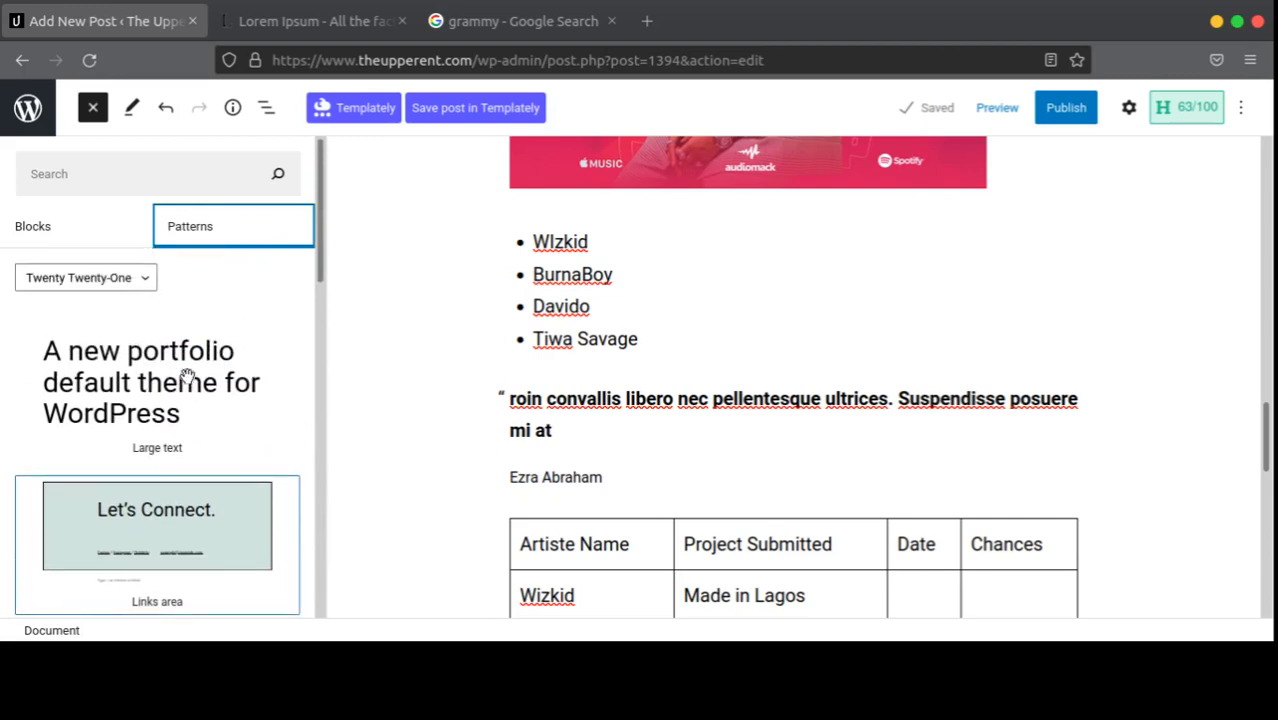
Step: Switch the pattern library category to Buttons, then to Gallery
scroll(187, 383, down, 10)
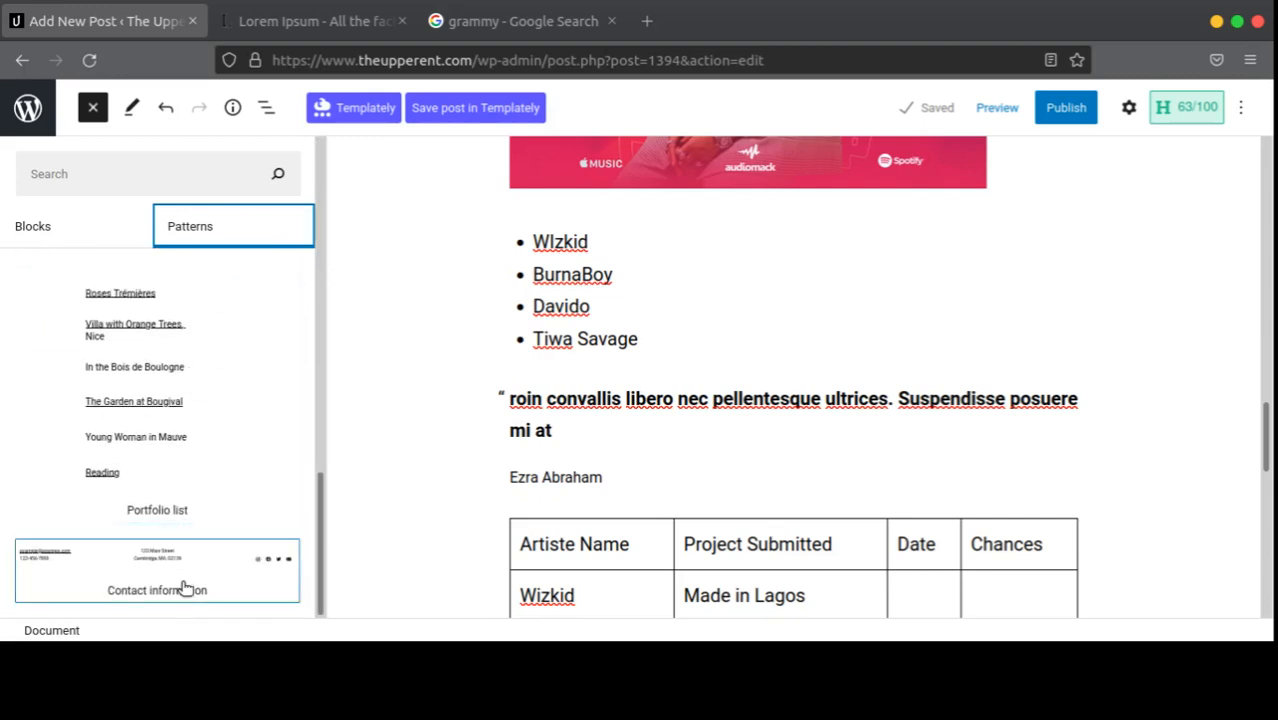
scroll(827, 422, down, 10)
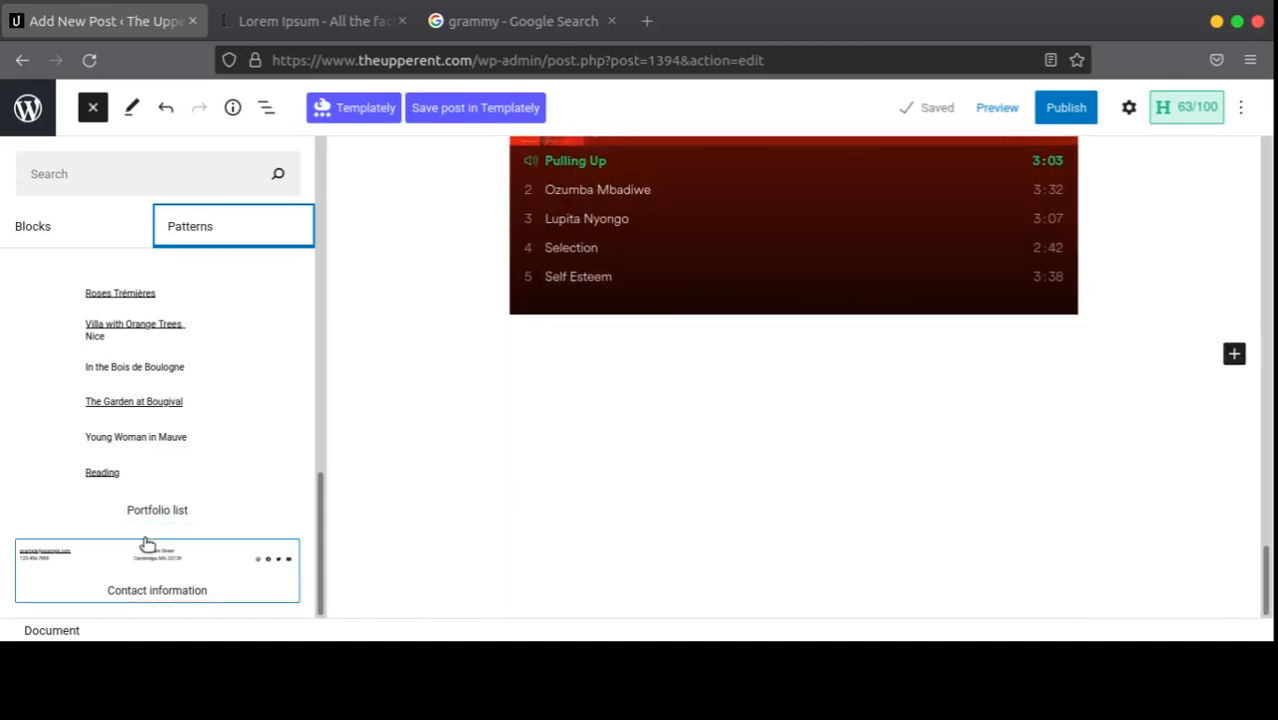
scroll(136, 410, up, 3)
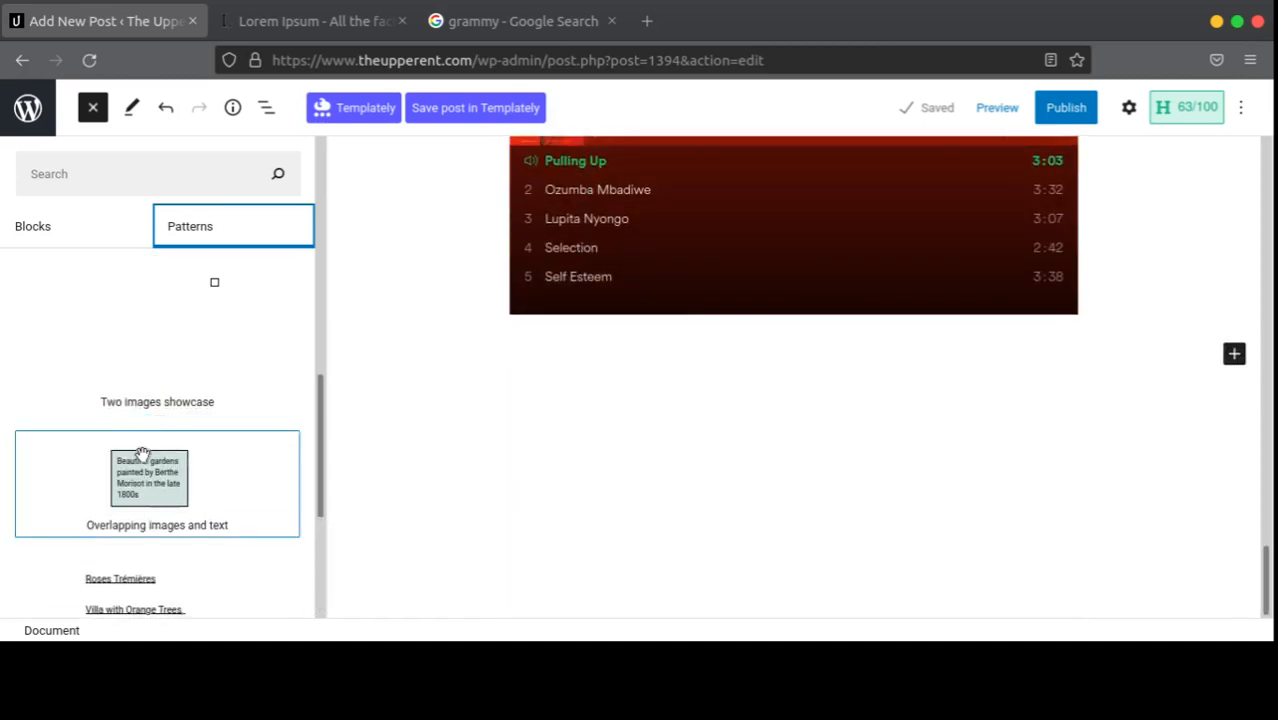
scroll(190, 471, up, 2)
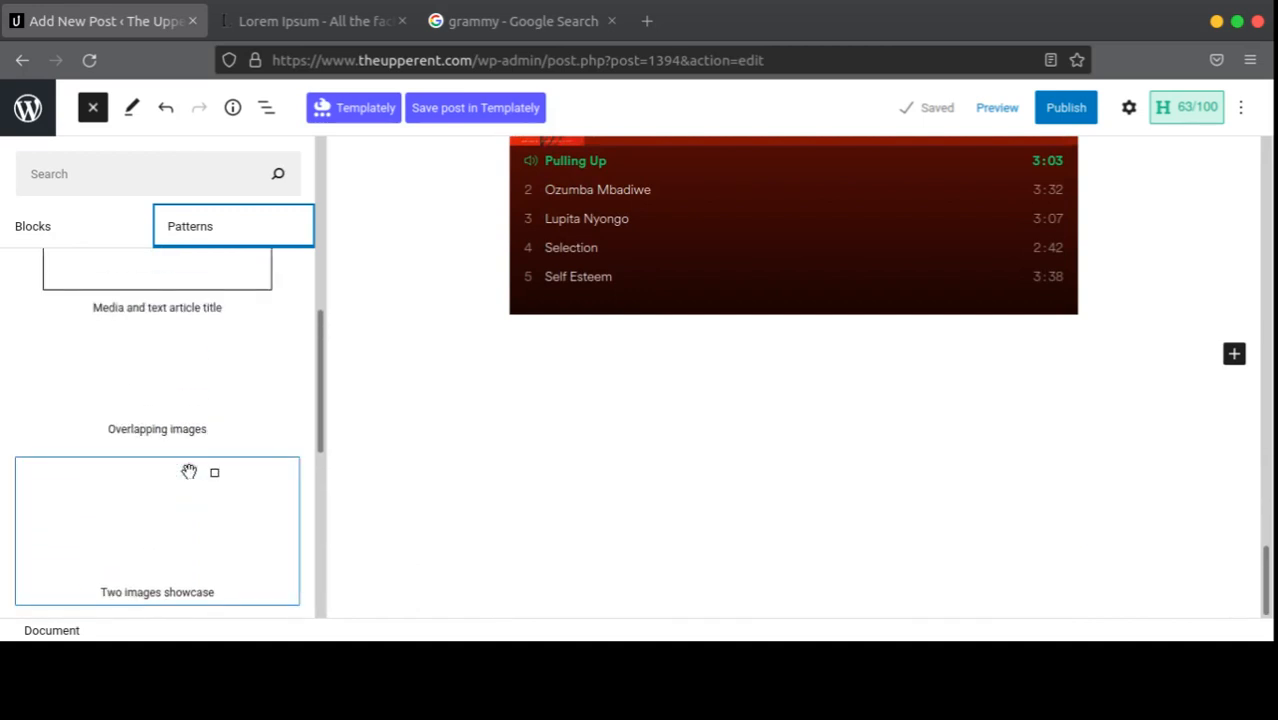
scroll(189, 471, up, 3)
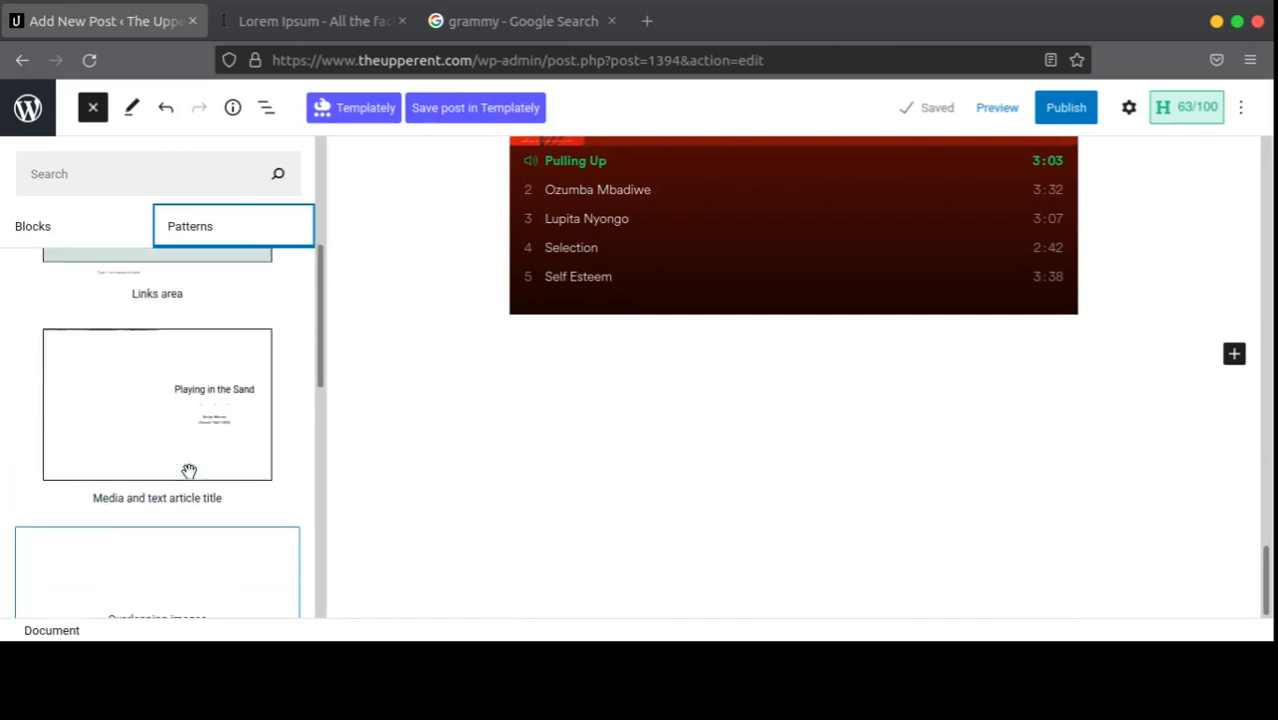
scroll(189, 469, up, 3)
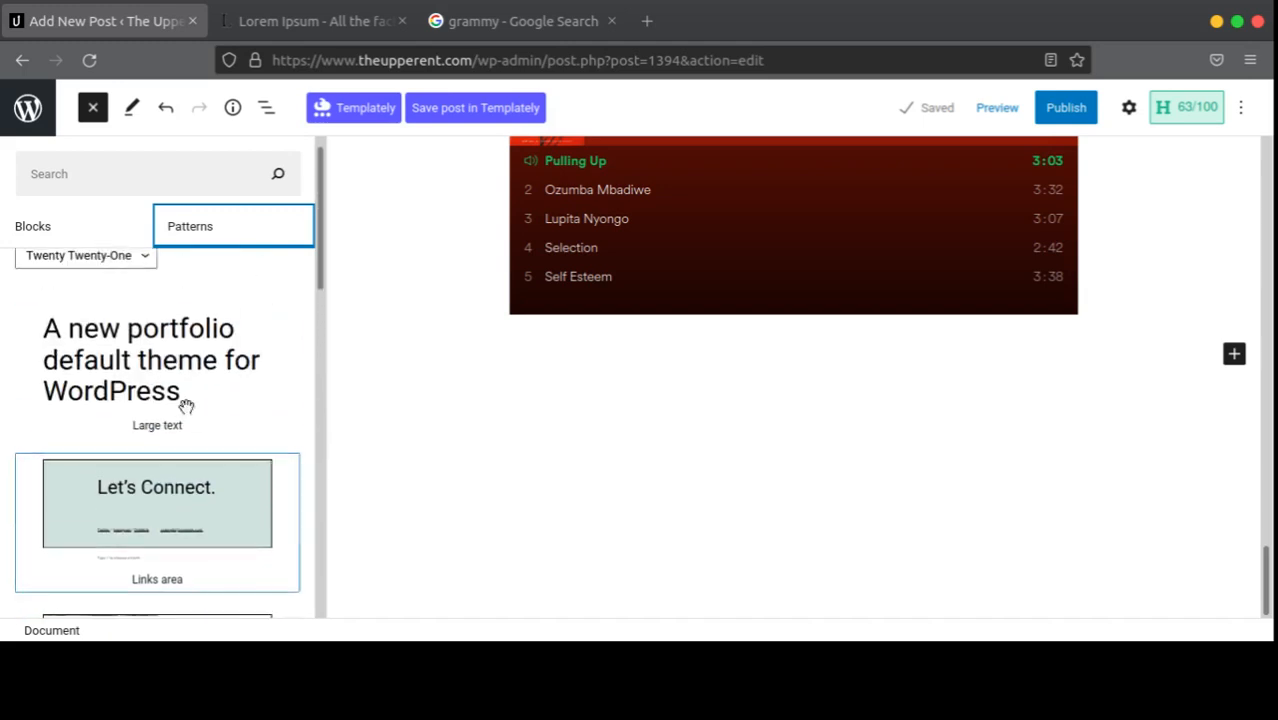
click(124, 285)
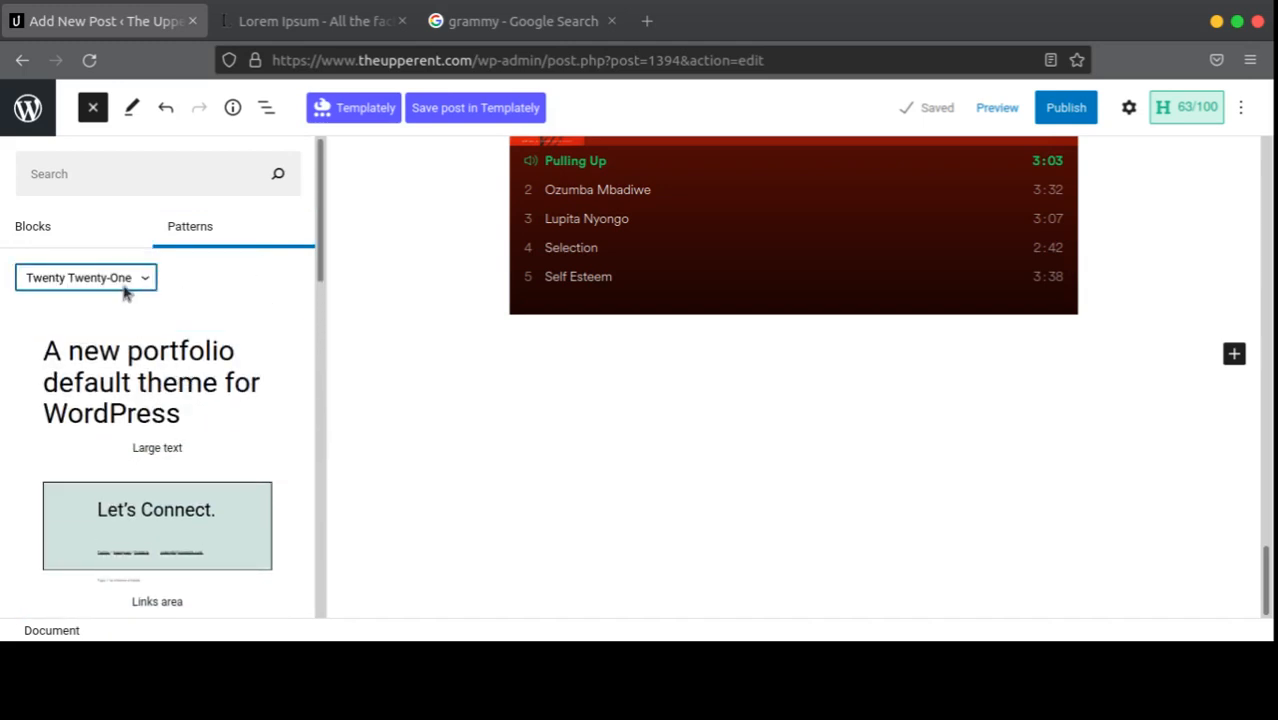
click(120, 317)
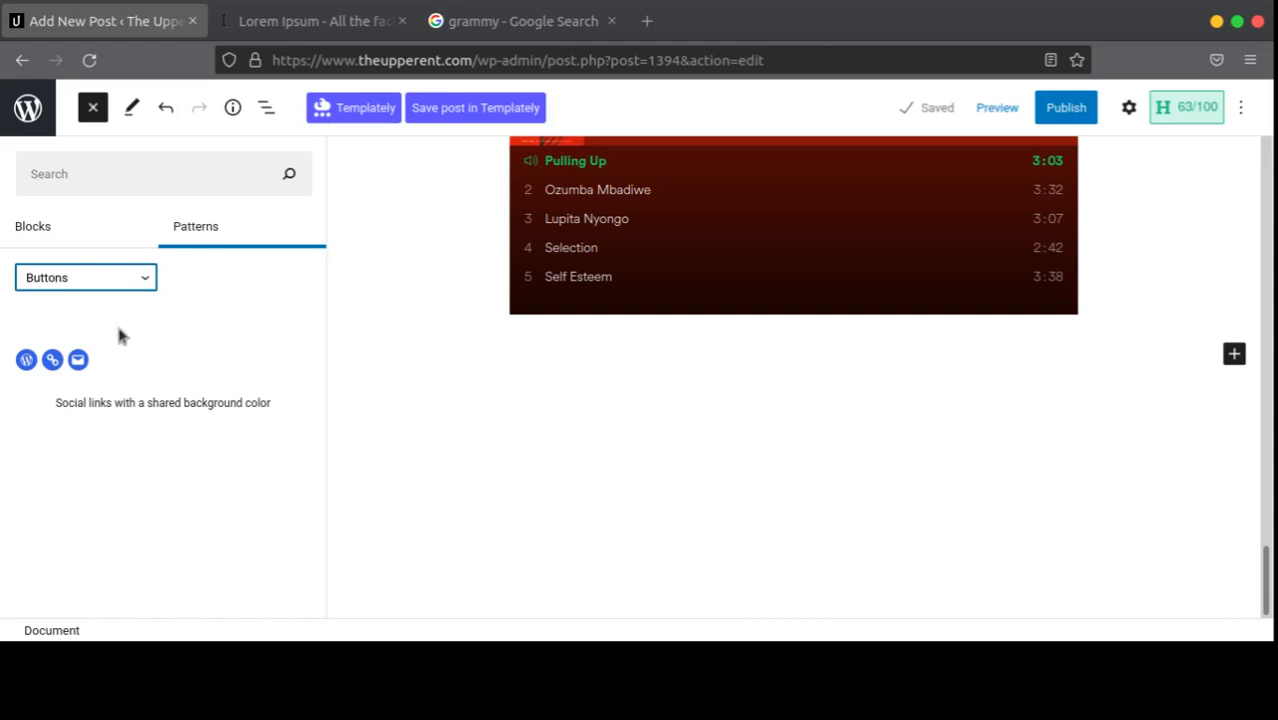
key(Down)
key(Down)
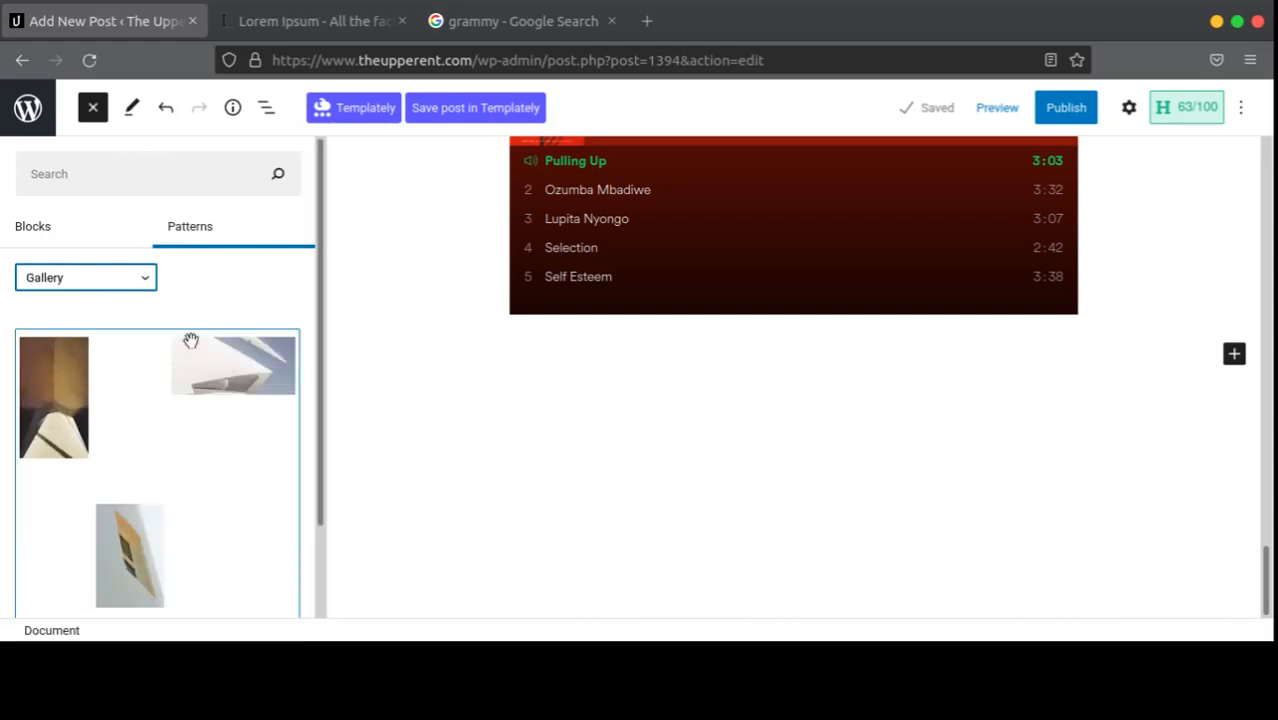
Step: Browse Gallery and Headers, then settle on Text to find the offset-heading pattern
scroll(191, 340, down, 2)
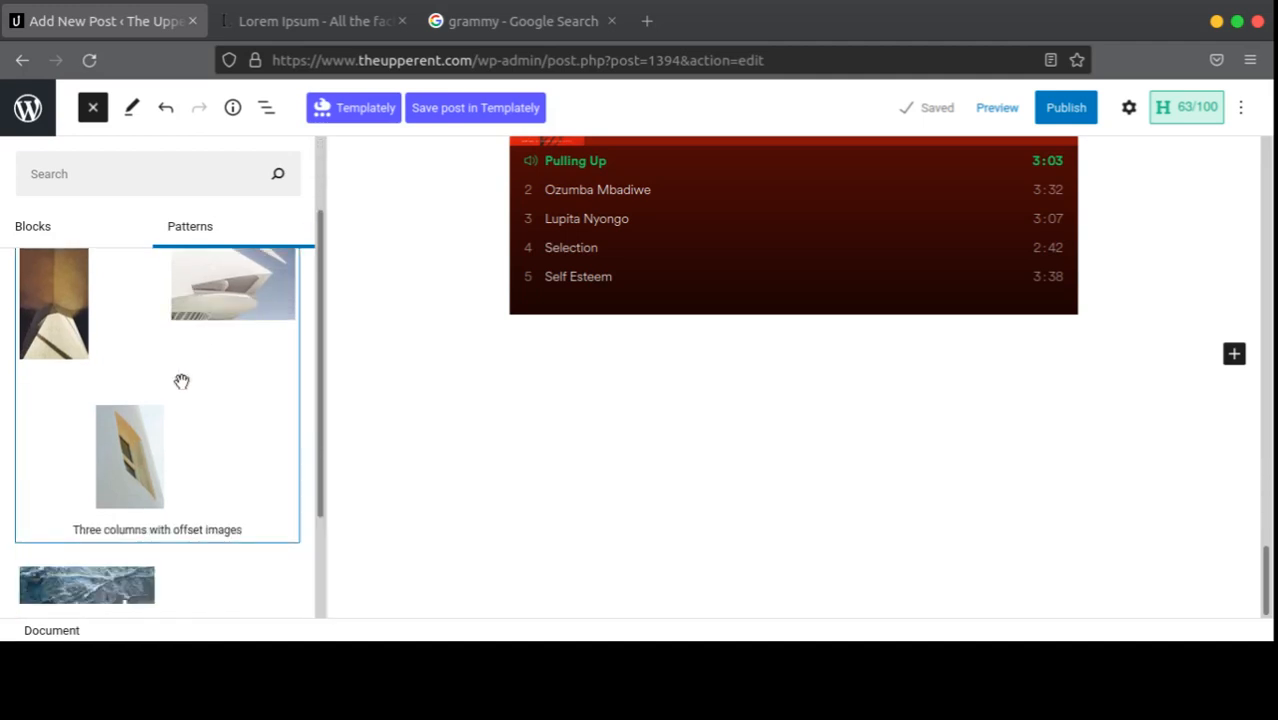
scroll(157, 425, down, 3)
scroll(184, 468, up, 4)
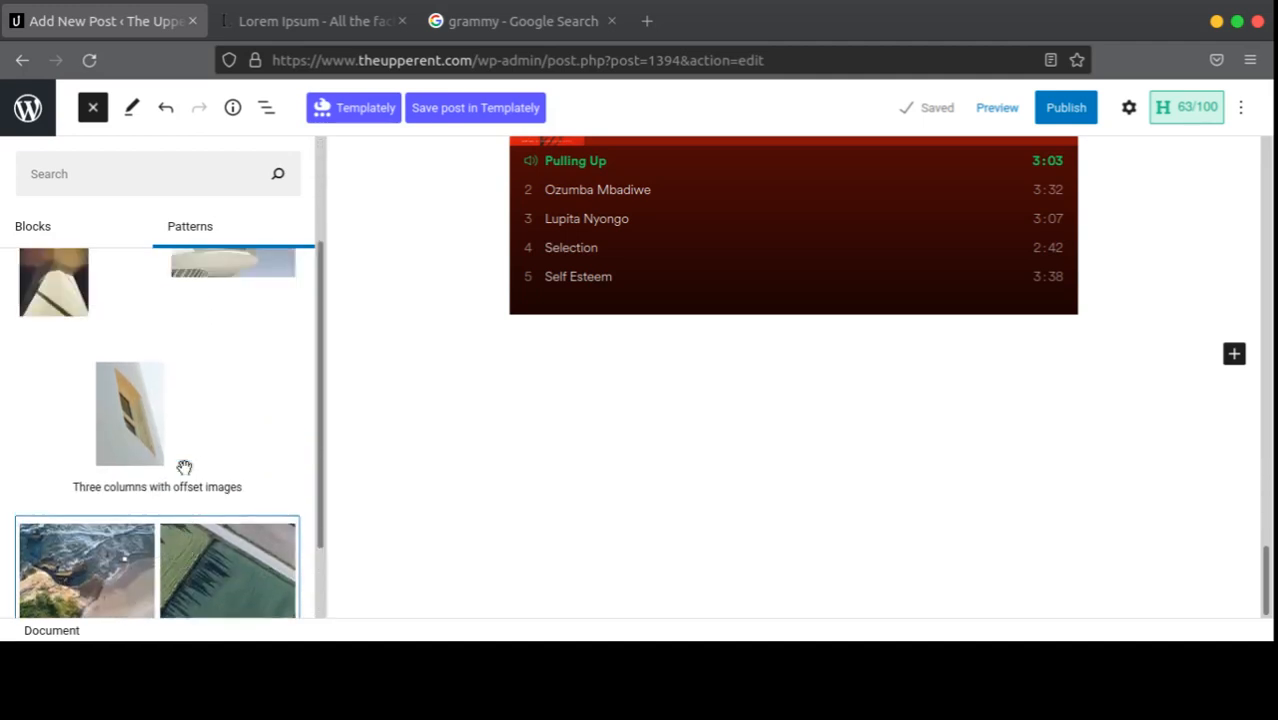
scroll(184, 468, down, 3)
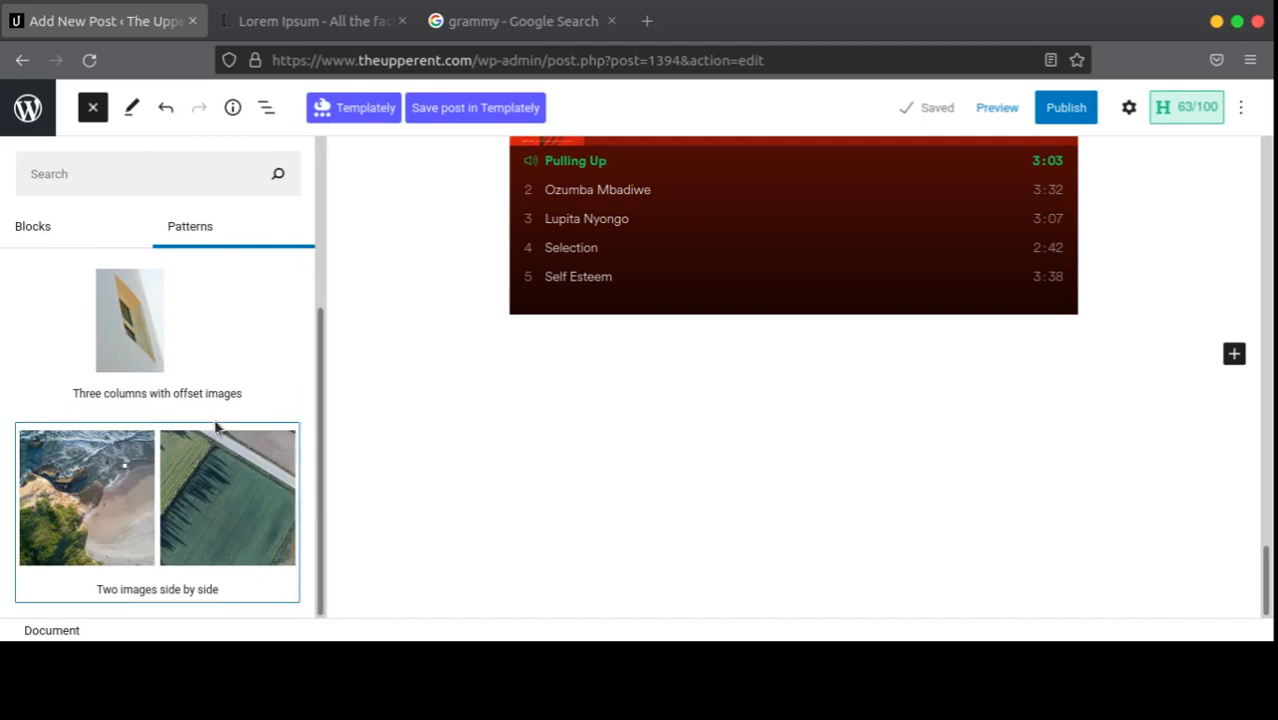
scroll(215, 428, up, 5)
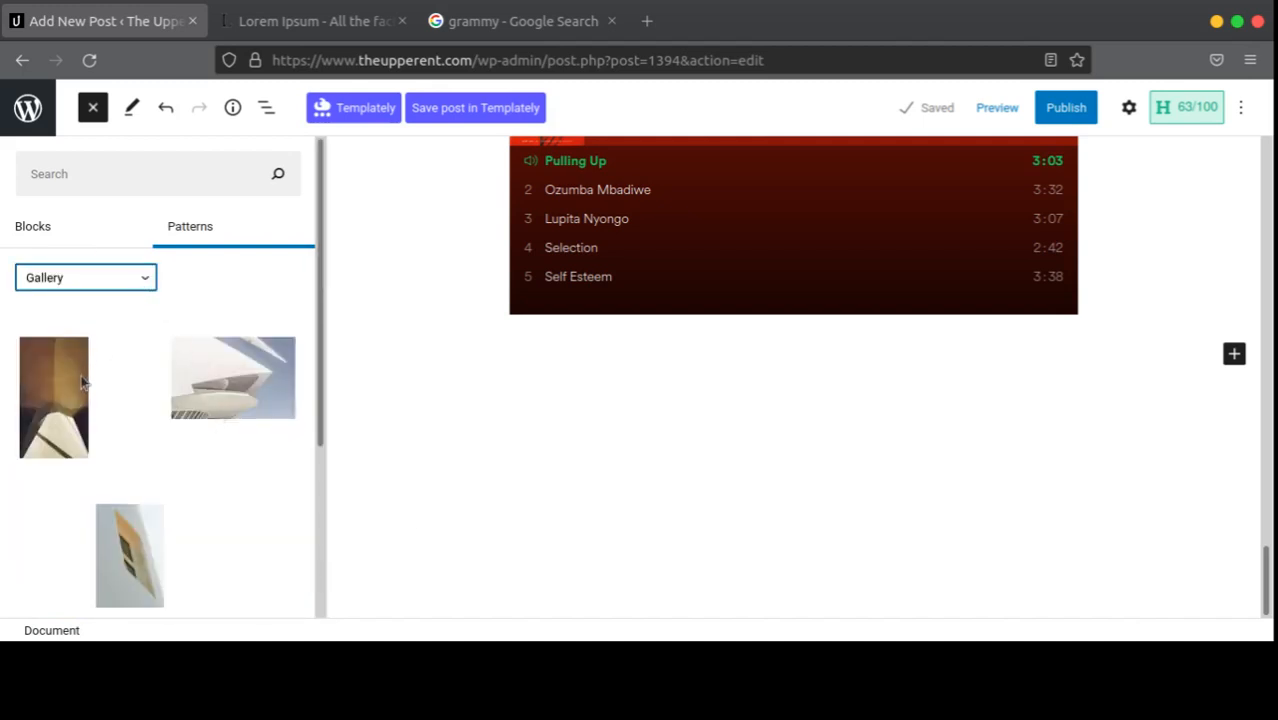
key(Down)
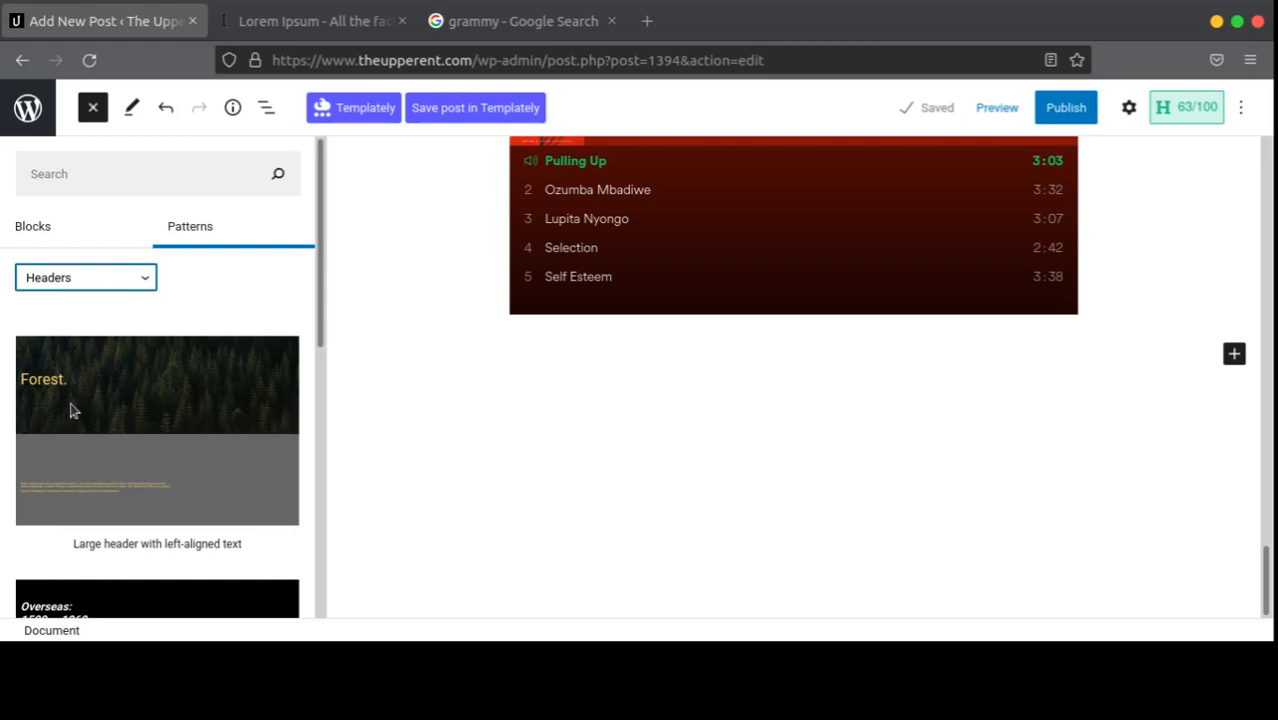
key(Down)
scroll(170, 400, down, 5)
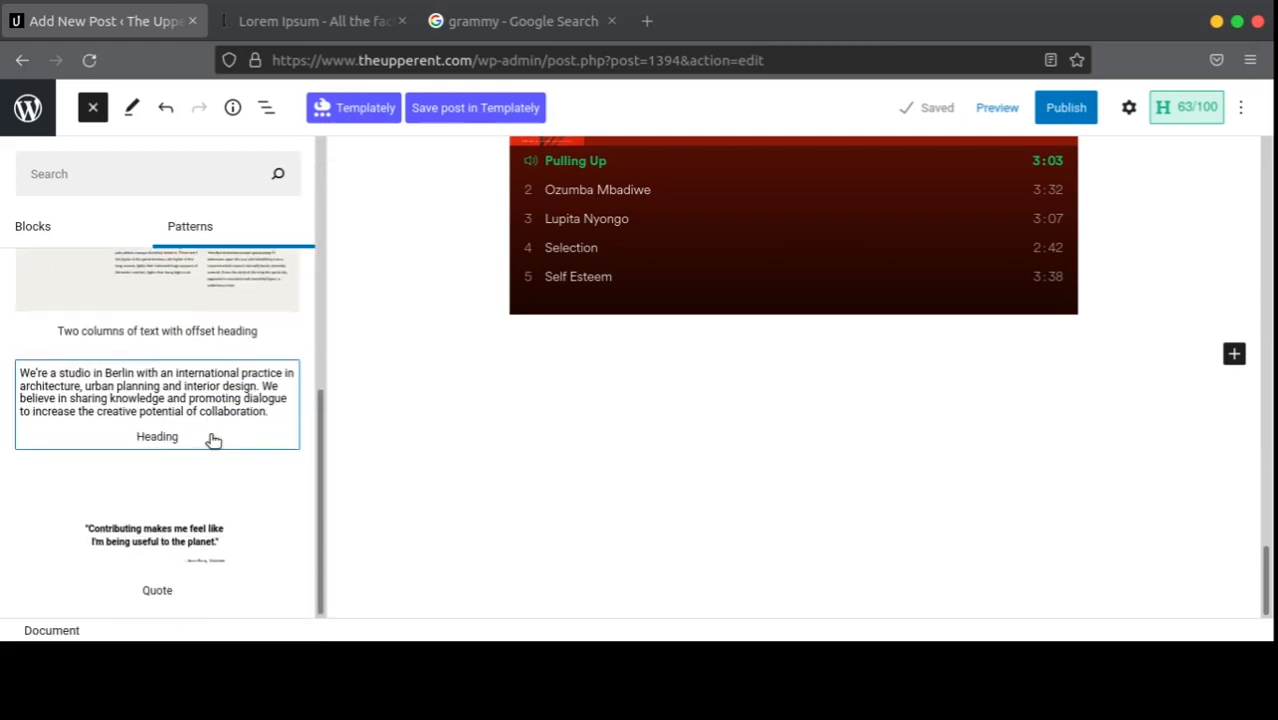
scroll(215, 440, up, 3)
scroll(205, 445, down, 2)
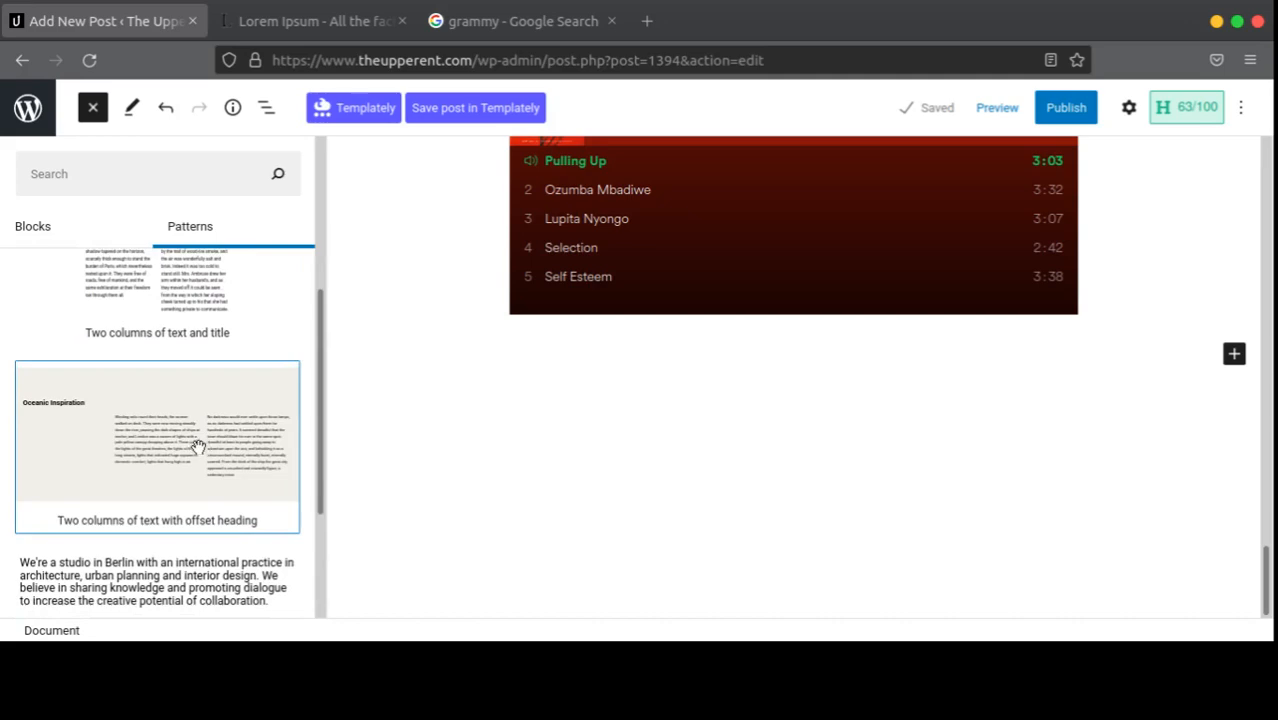
Step: Insert the 'Two columns of text with offset heading' pattern into the post
click(198, 445)
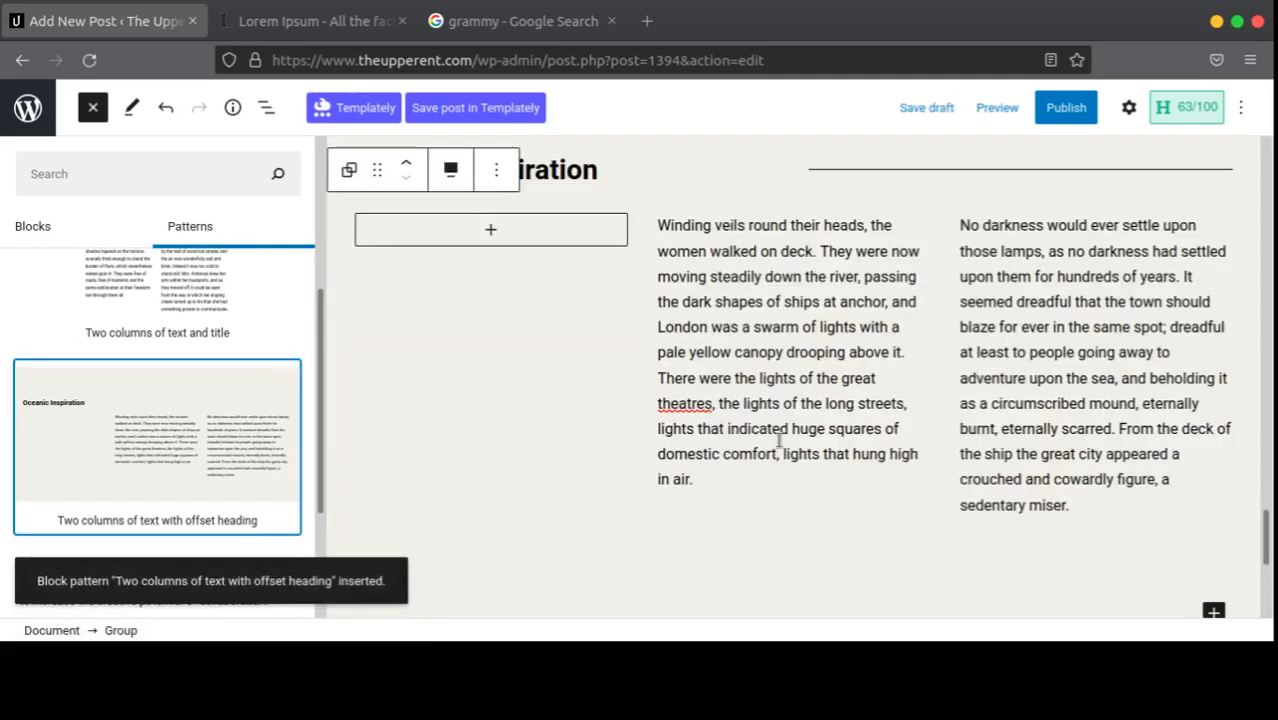
scroll(900, 400, up, 5)
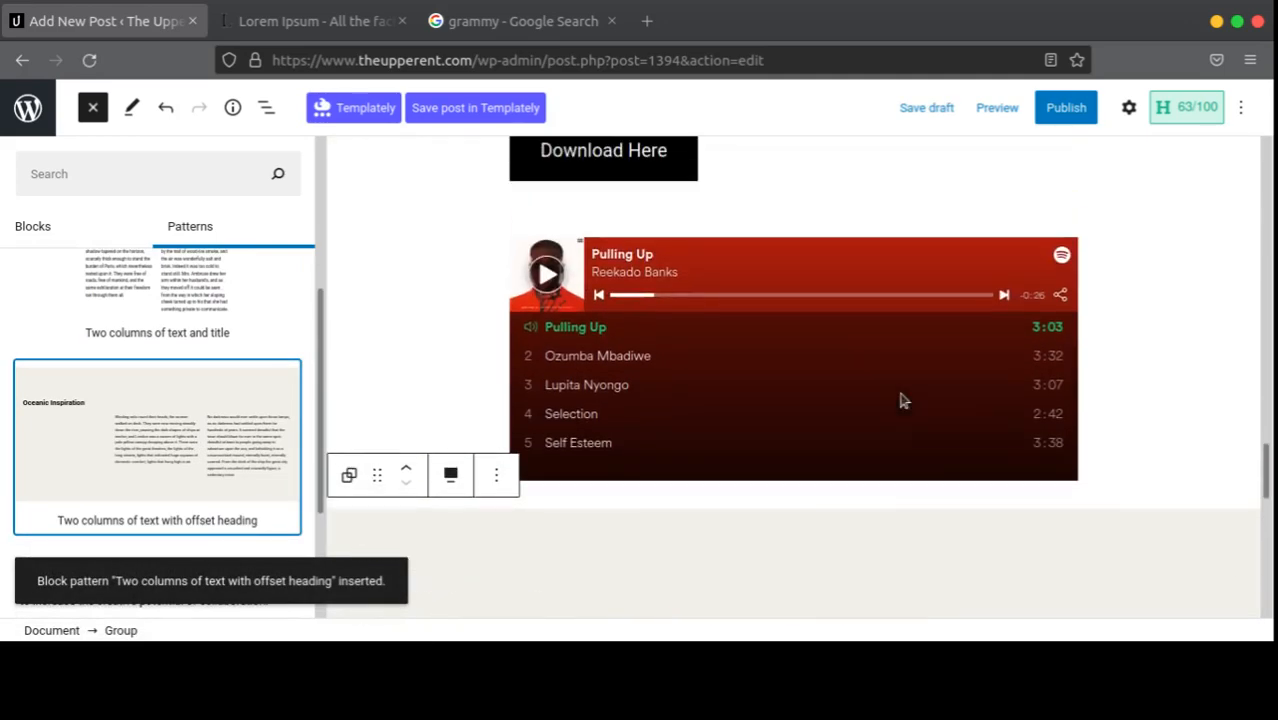
scroll(900, 400, down, 5)
scroll(800, 360, up, 2)
scroll(711, 326, up, 2)
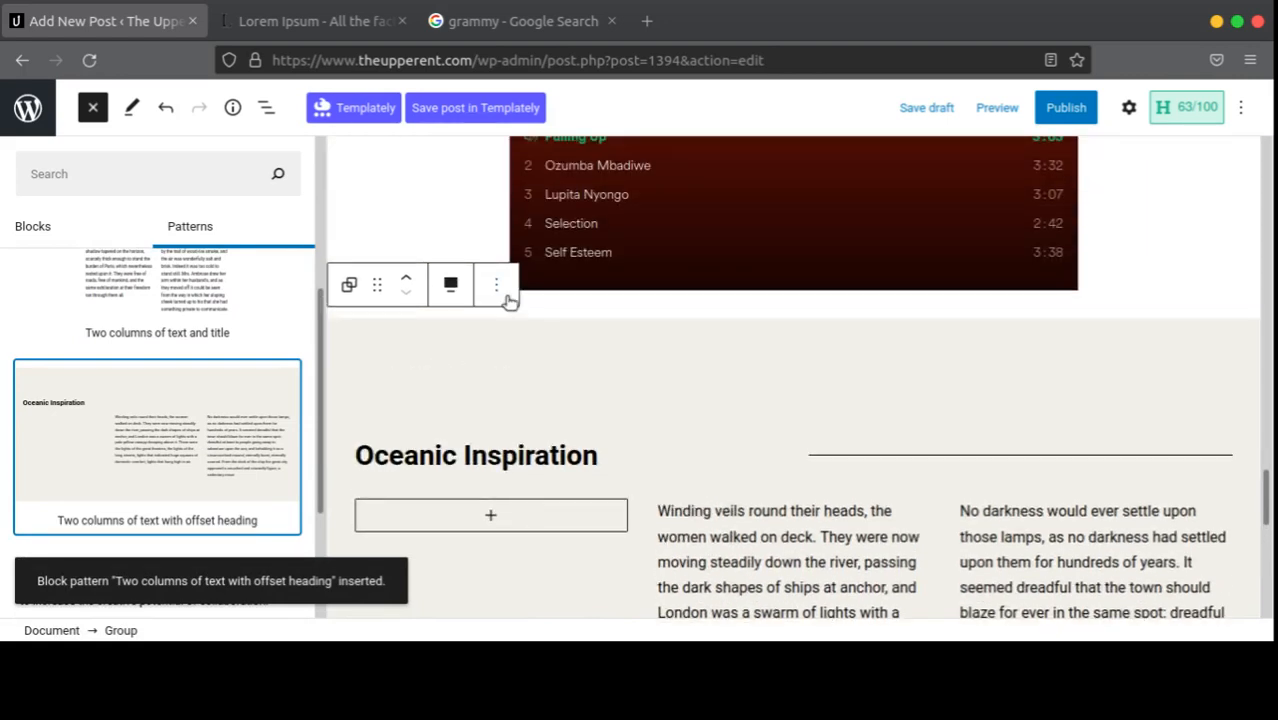
Step: Select the inserted two-column Group block and open its options menu
click(512, 343)
click(861, 359)
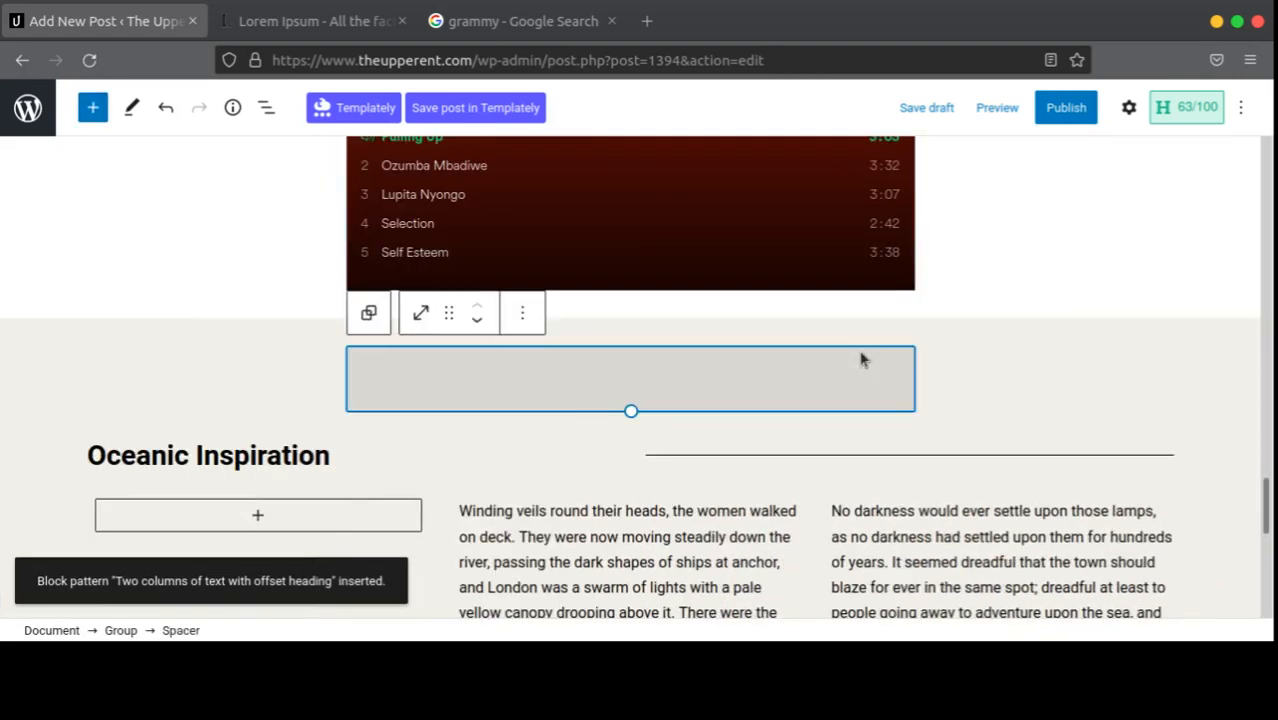
click(153, 430)
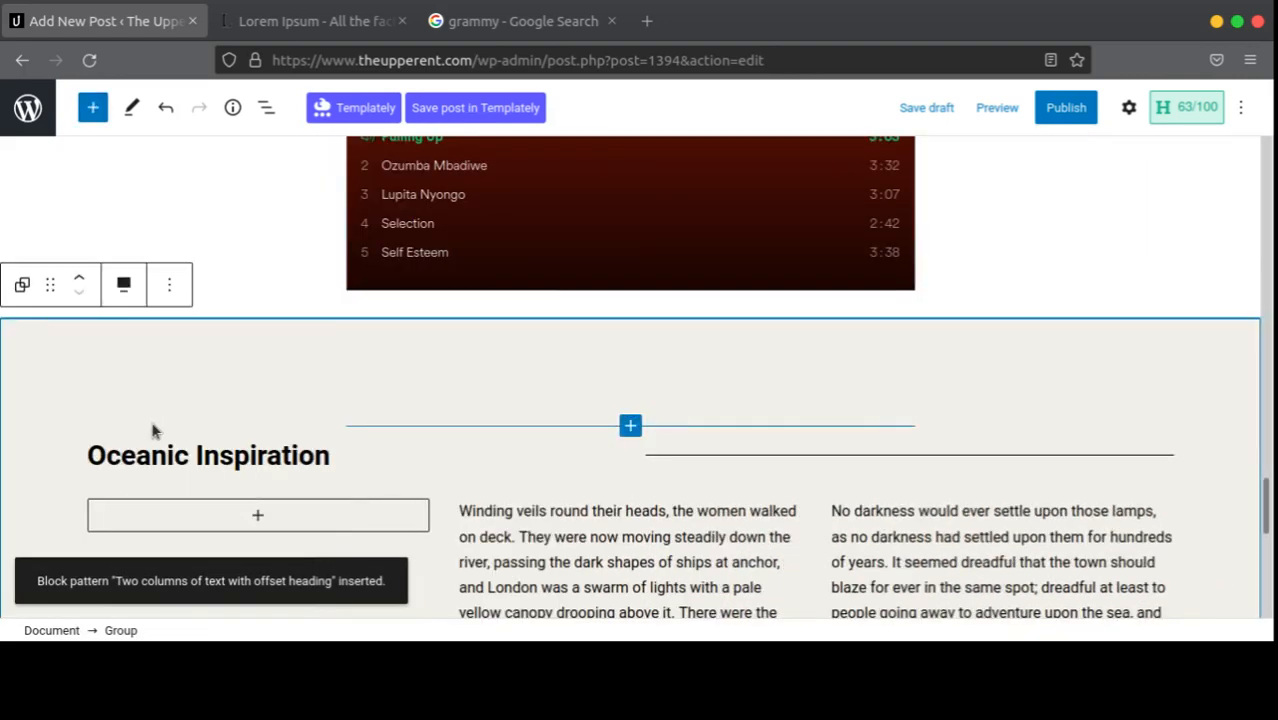
click(169, 285)
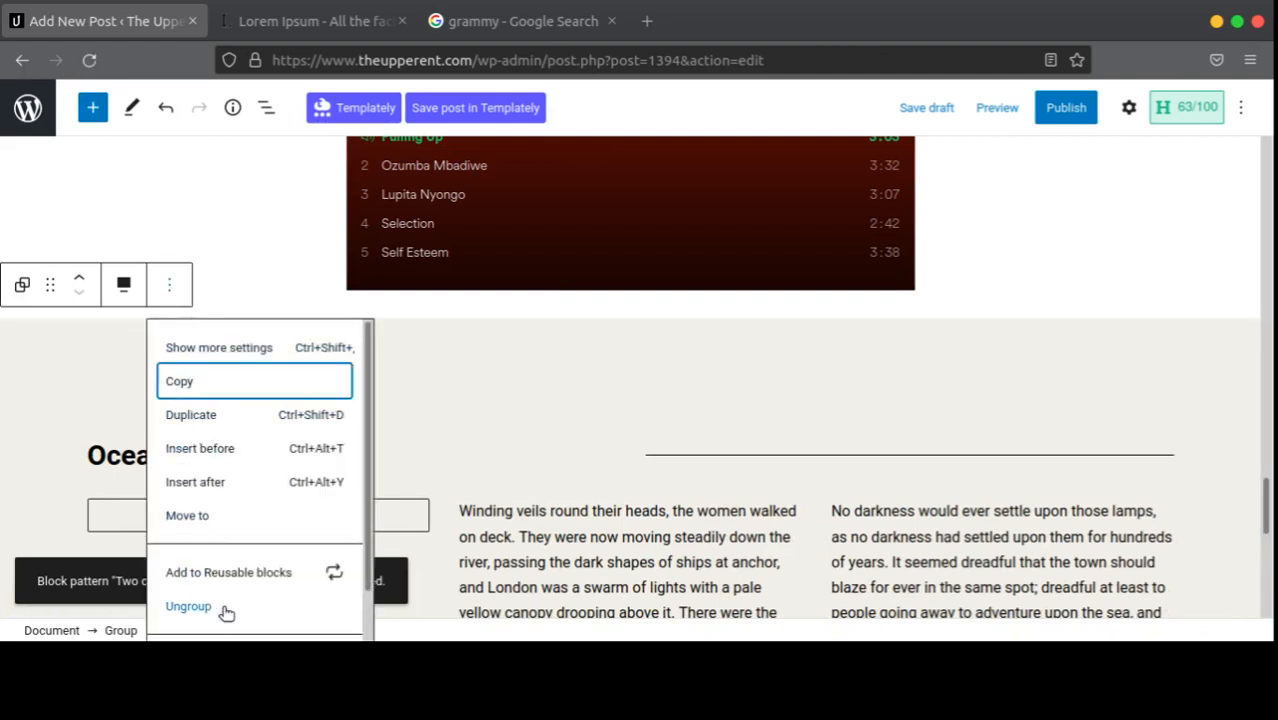
scroll(267, 603, down, 1)
Step: Remove the offset-heading group with Shift+Alt+Z and insert the Text pattern 'Two columns of text and title'
key(shift+alt+z)
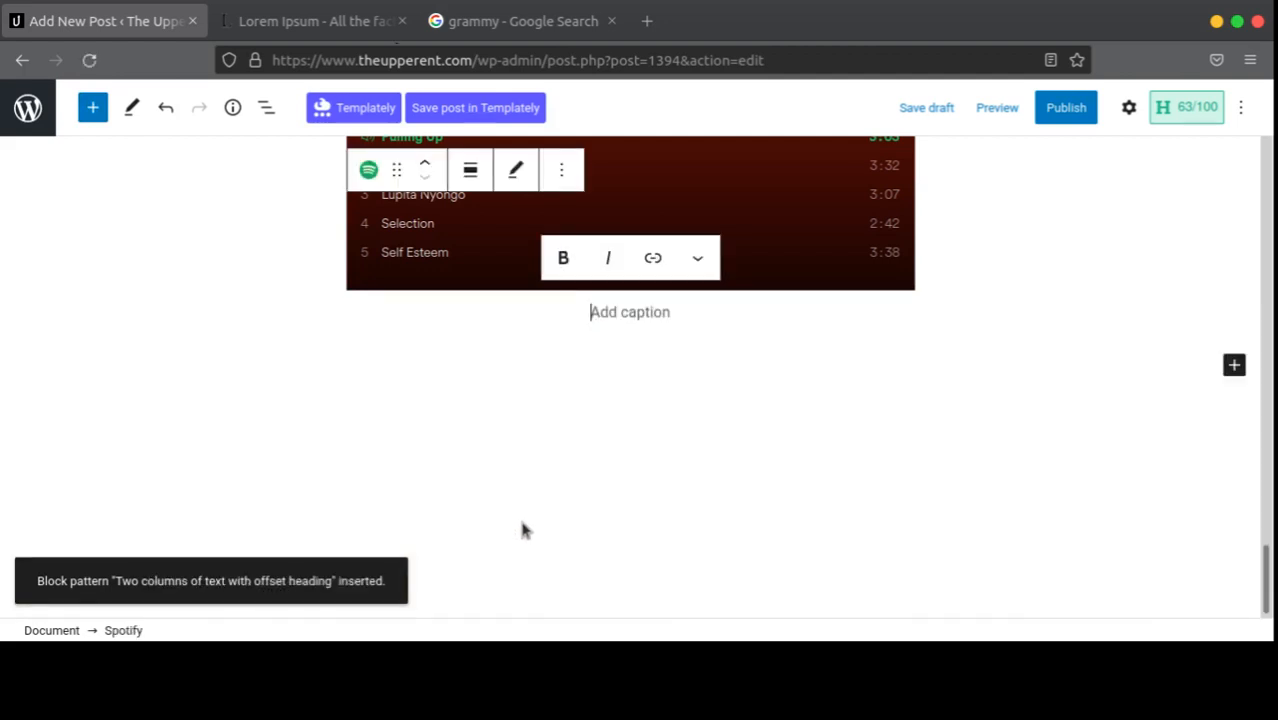
click(88, 118)
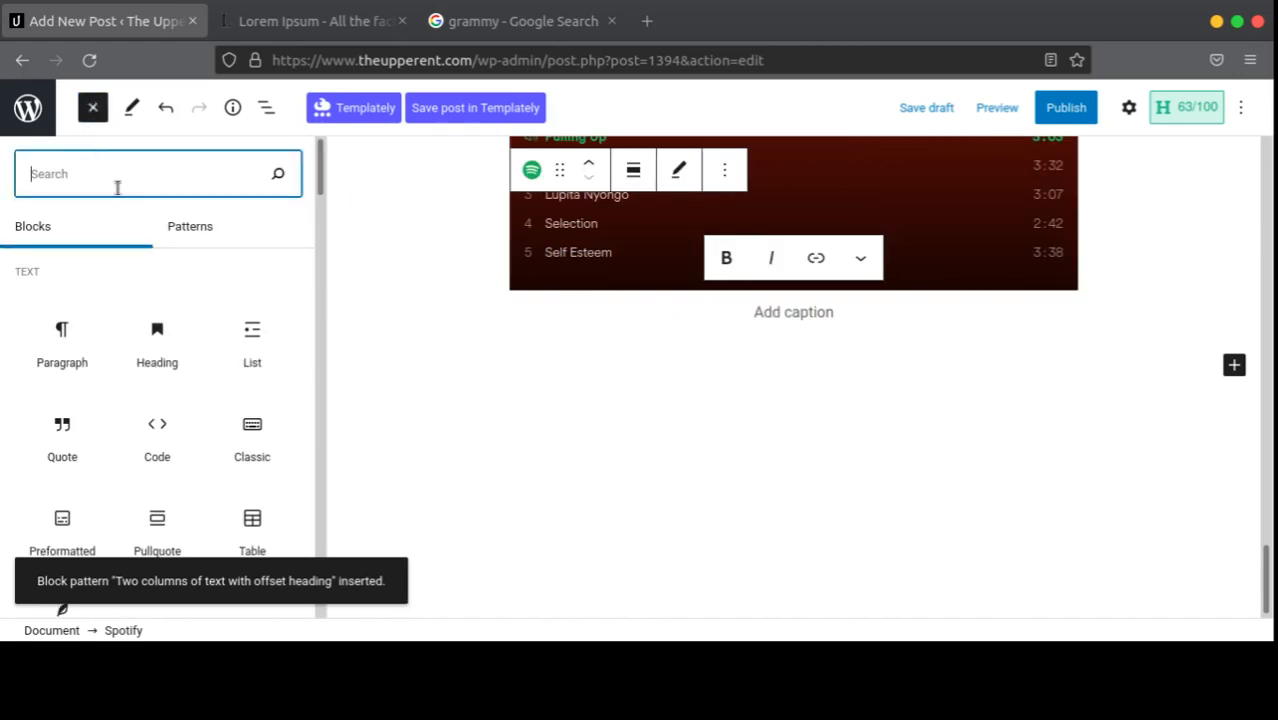
click(190, 226)
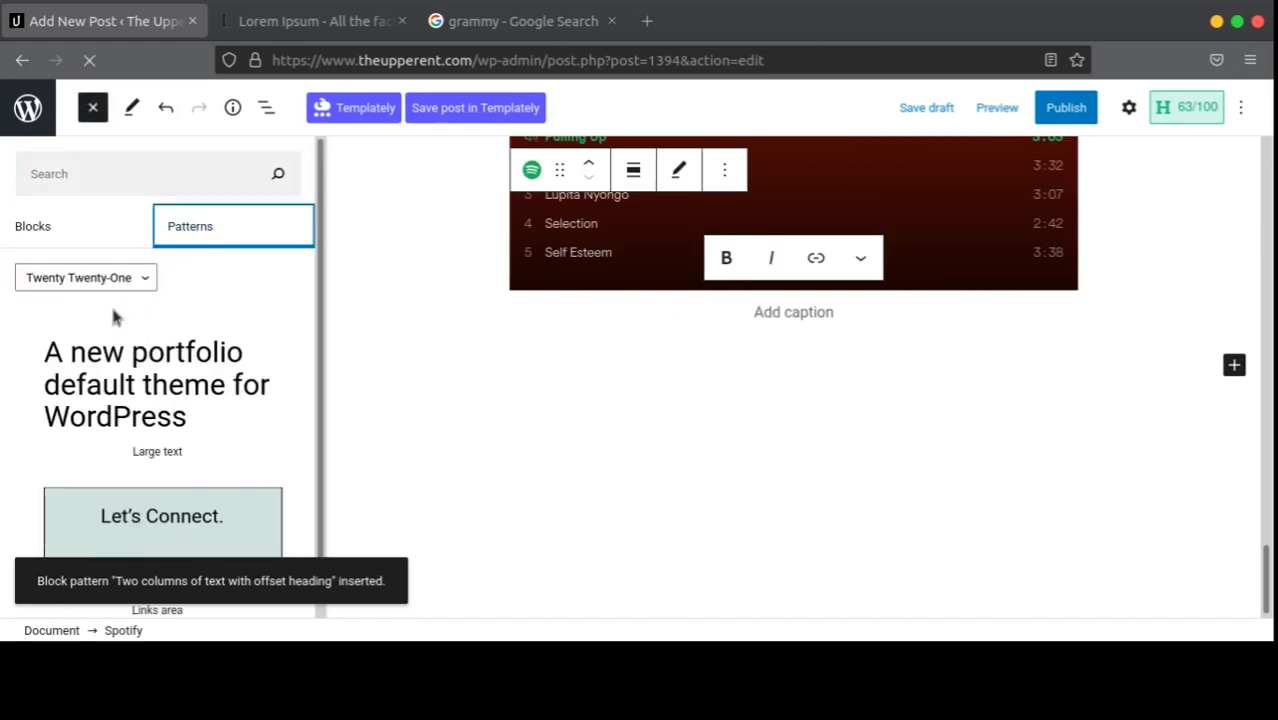
click(120, 411)
scroll(173, 421, down, 3)
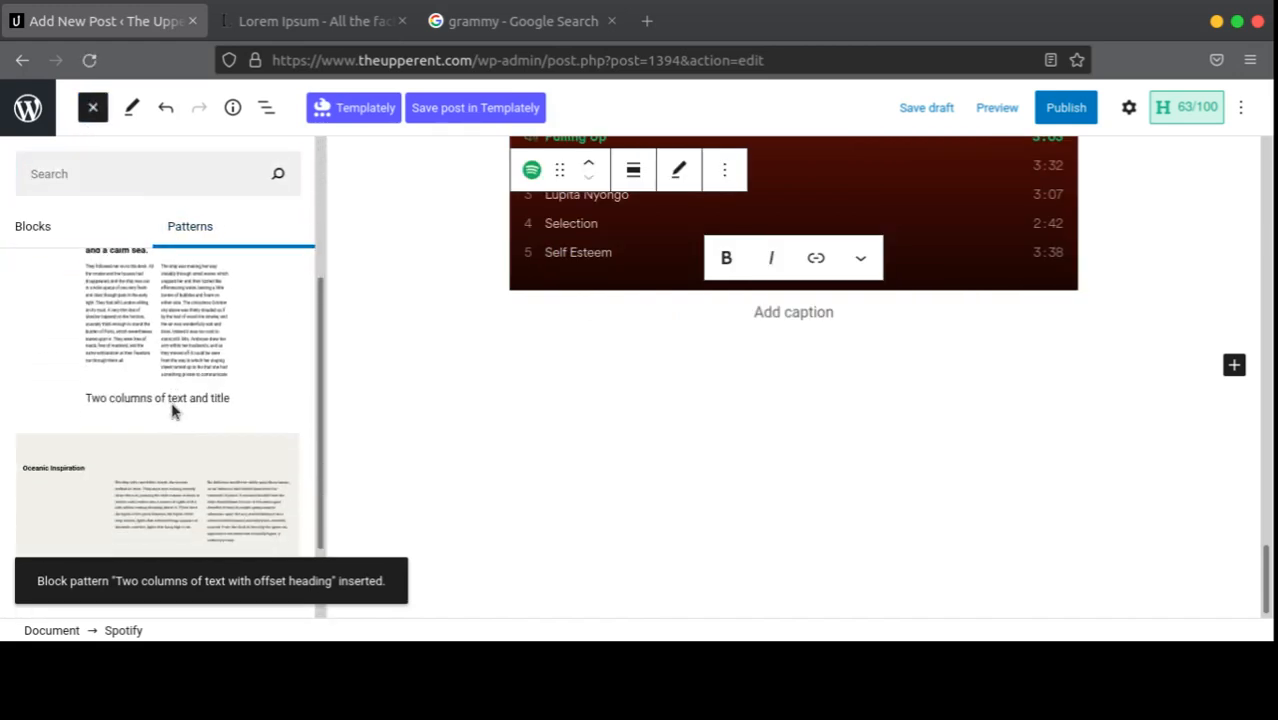
click(160, 342)
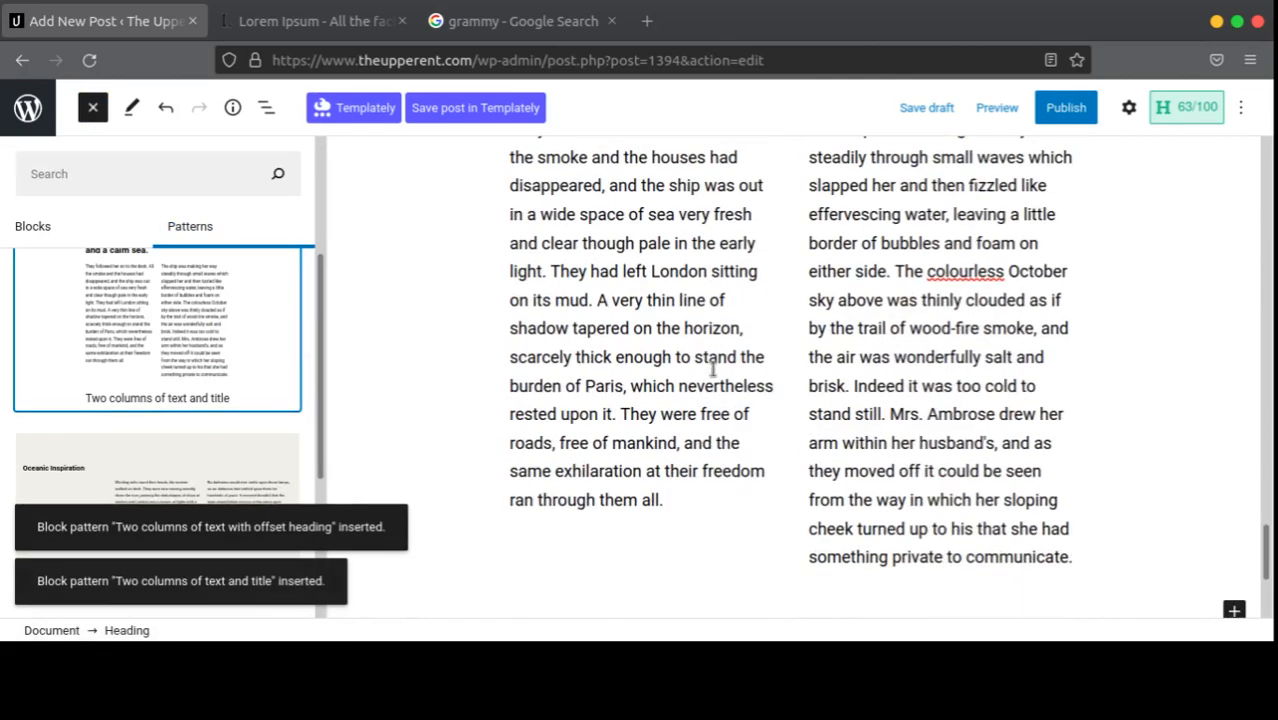
Step: Scroll through the post to confirm the pattern sits below the Spotify playlist
scroll(764, 350, down, 5)
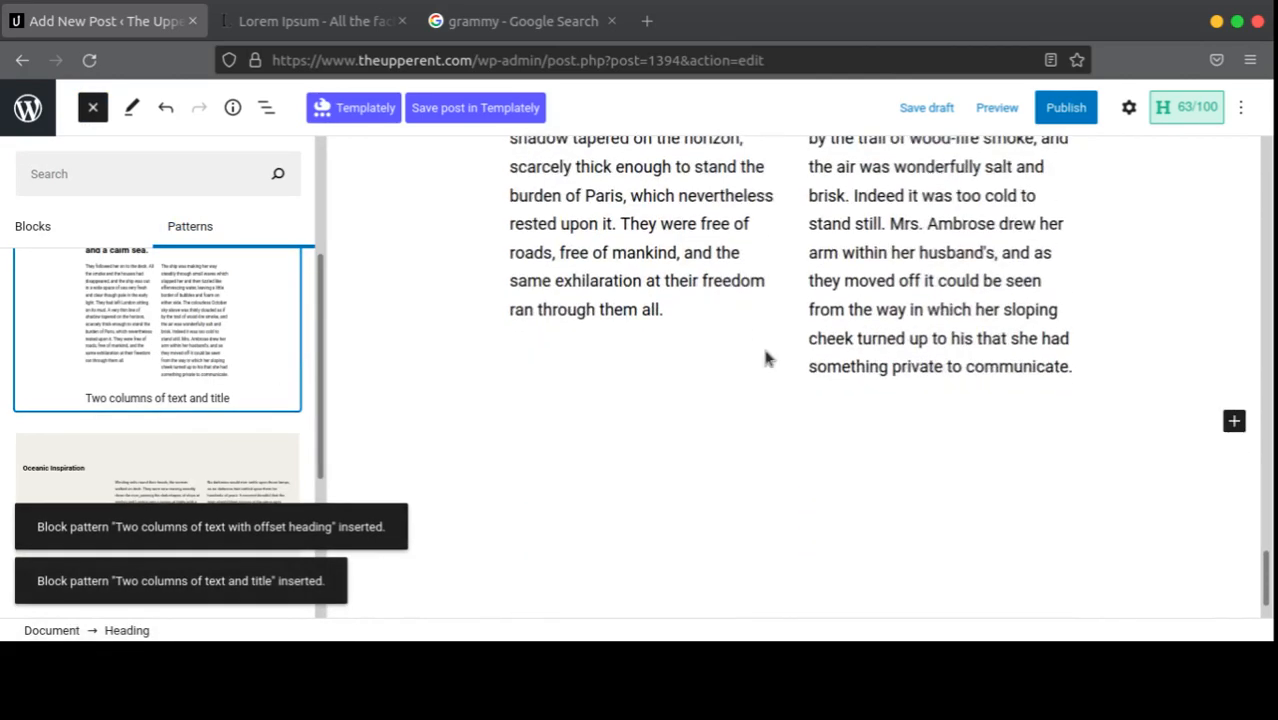
scroll(764, 350, up, 4)
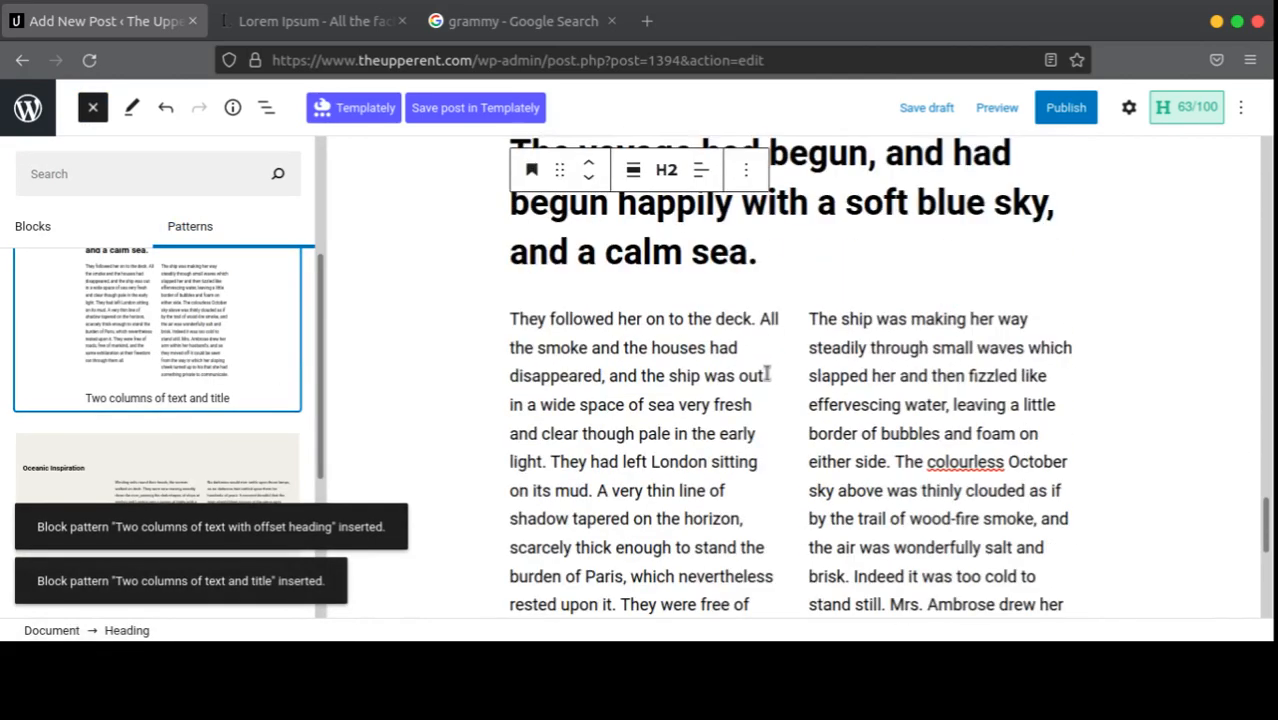
scroll(764, 370, down, 5)
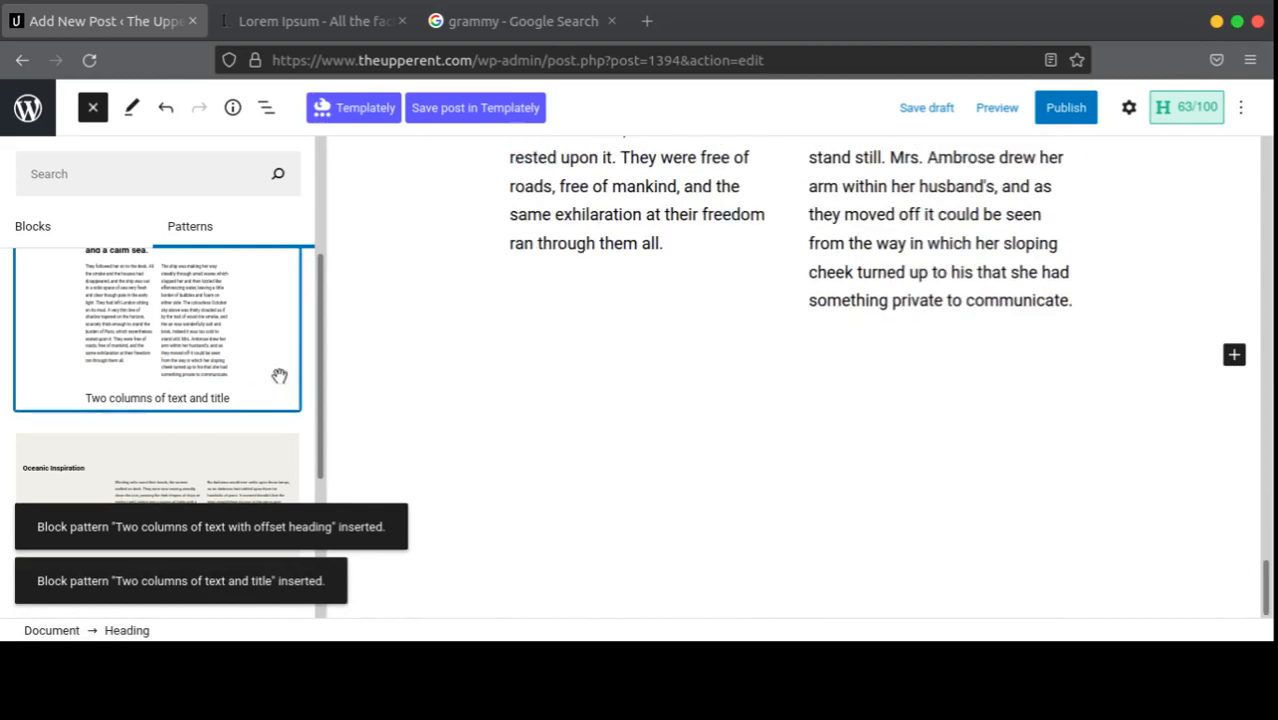
scroll(280, 380, down, 3)
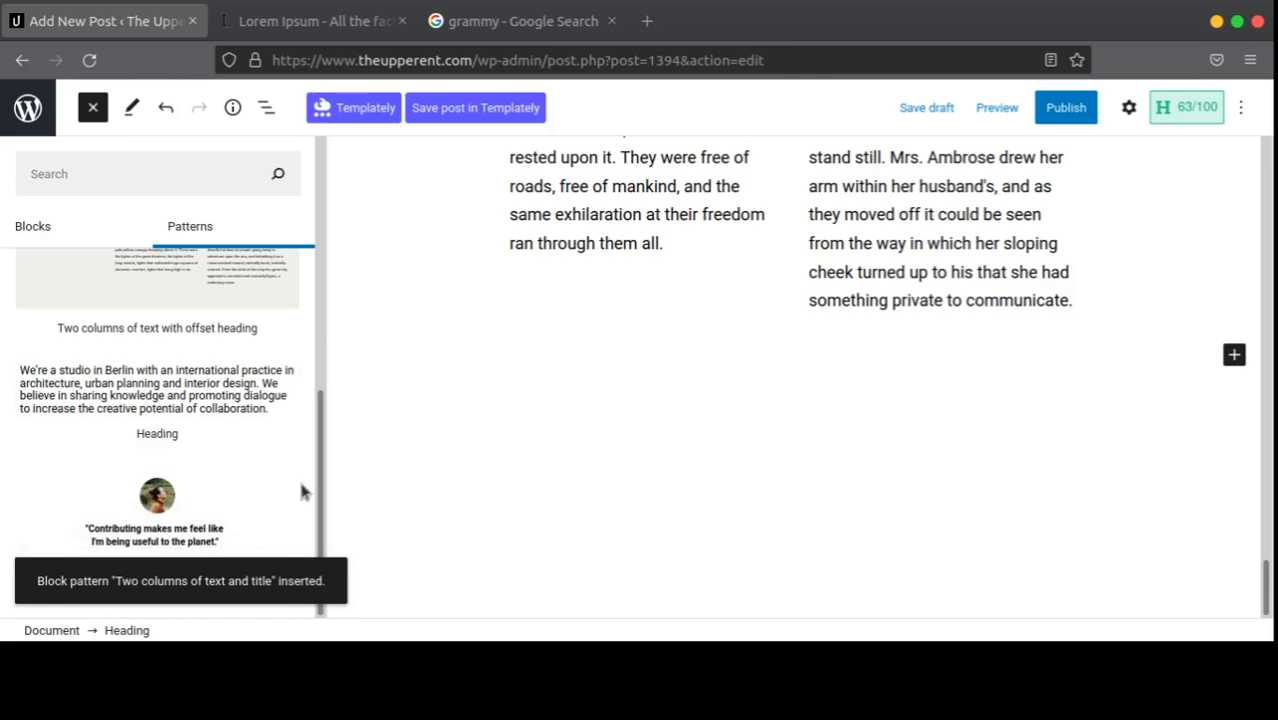
scroll(636, 360, up, 10)
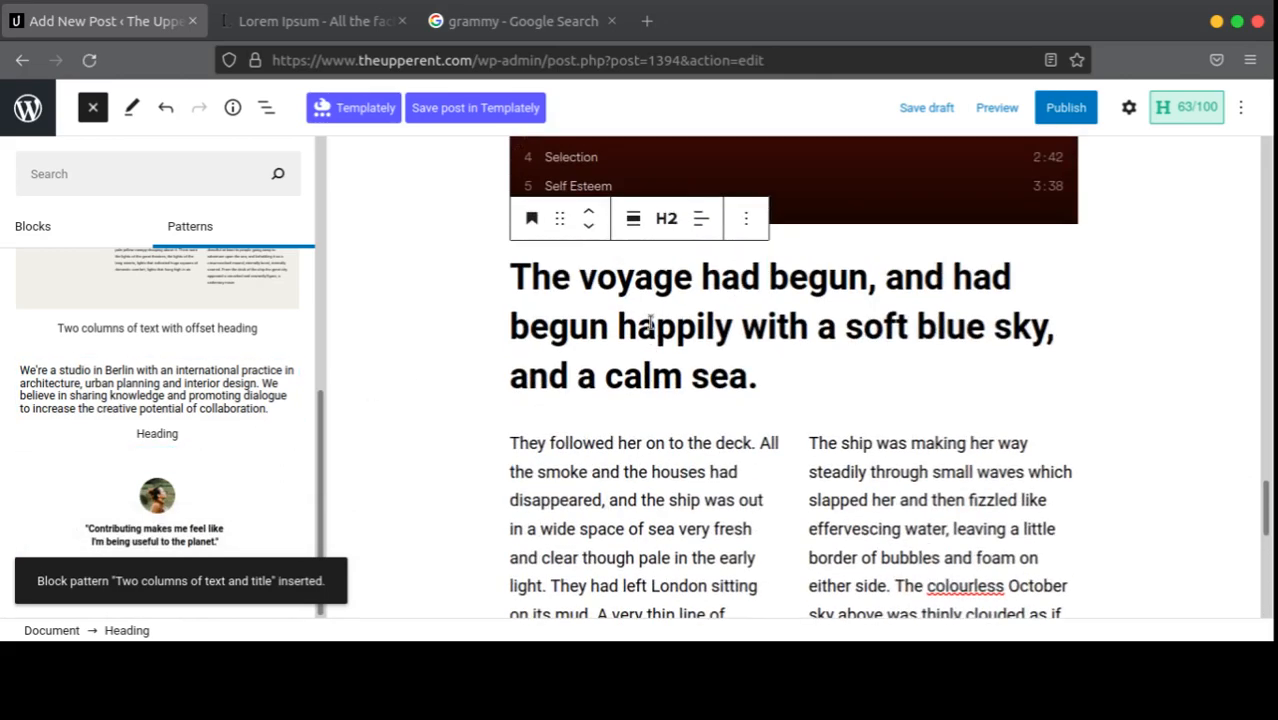
scroll(172, 360, up, 5)
scroll(739, 308, down, 6)
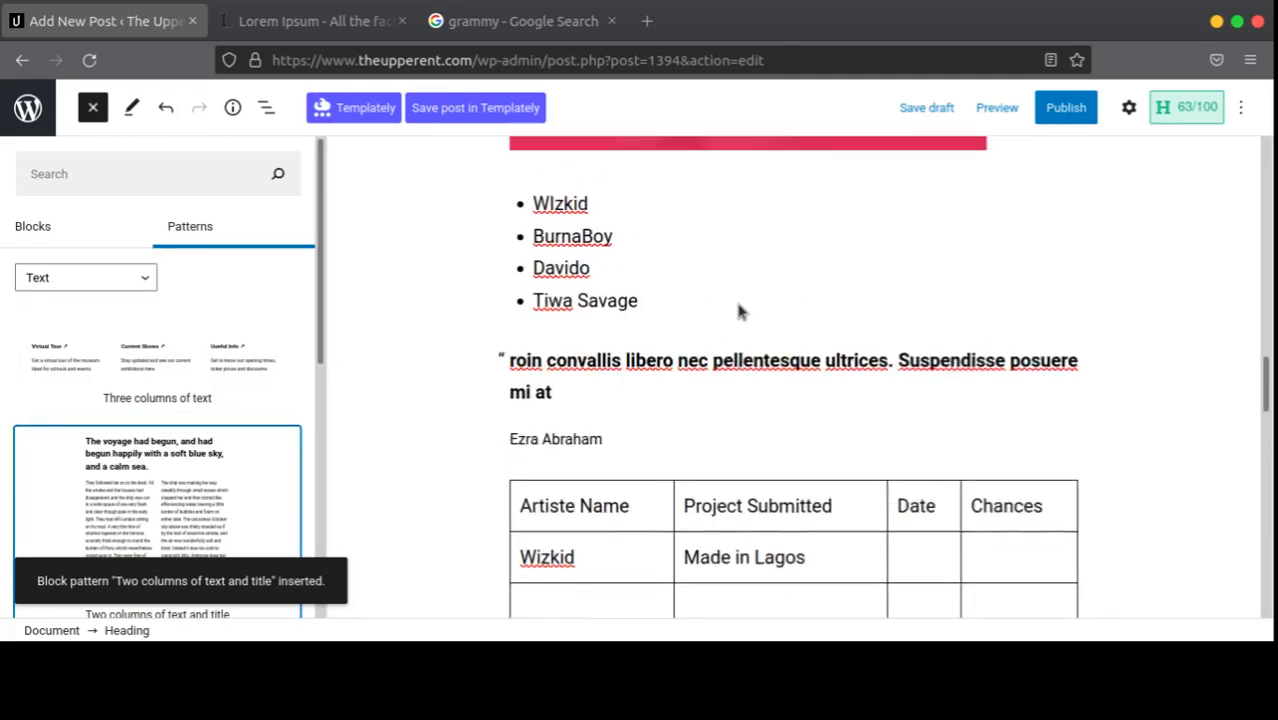
scroll(736, 301, up, 1)
scroll(739, 310, down, 1)
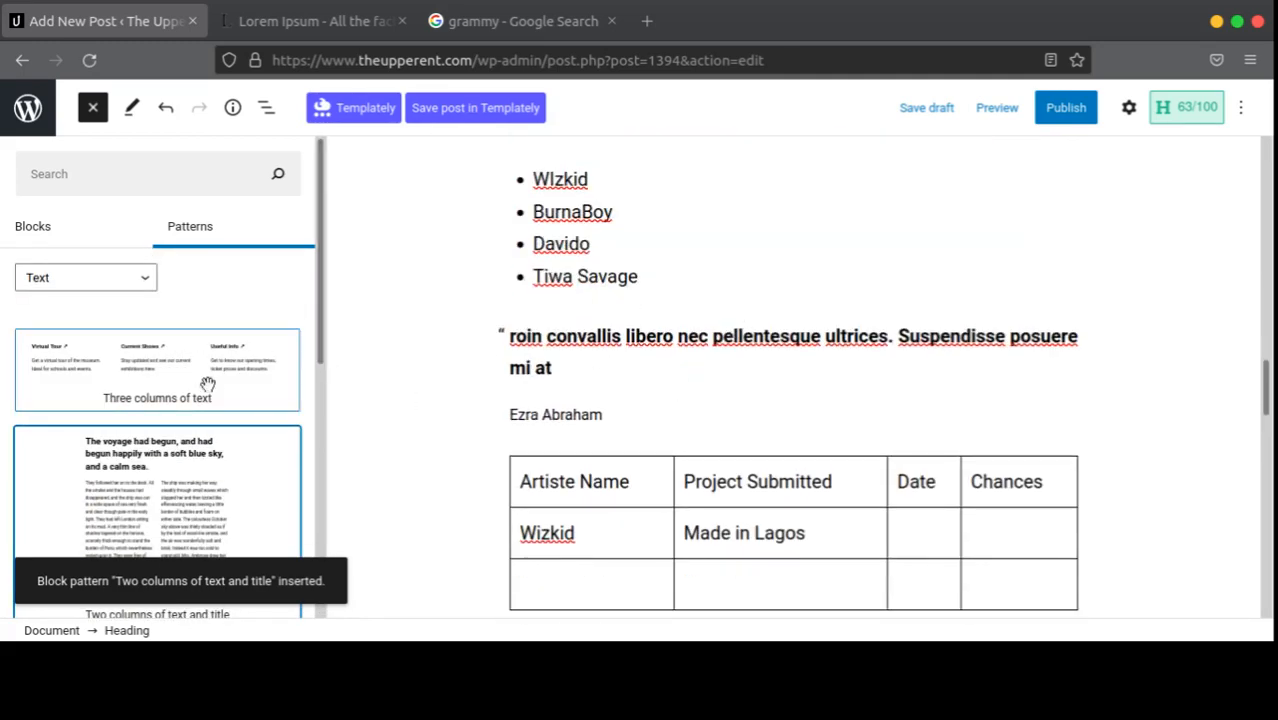
scroll(205, 380, down, 5)
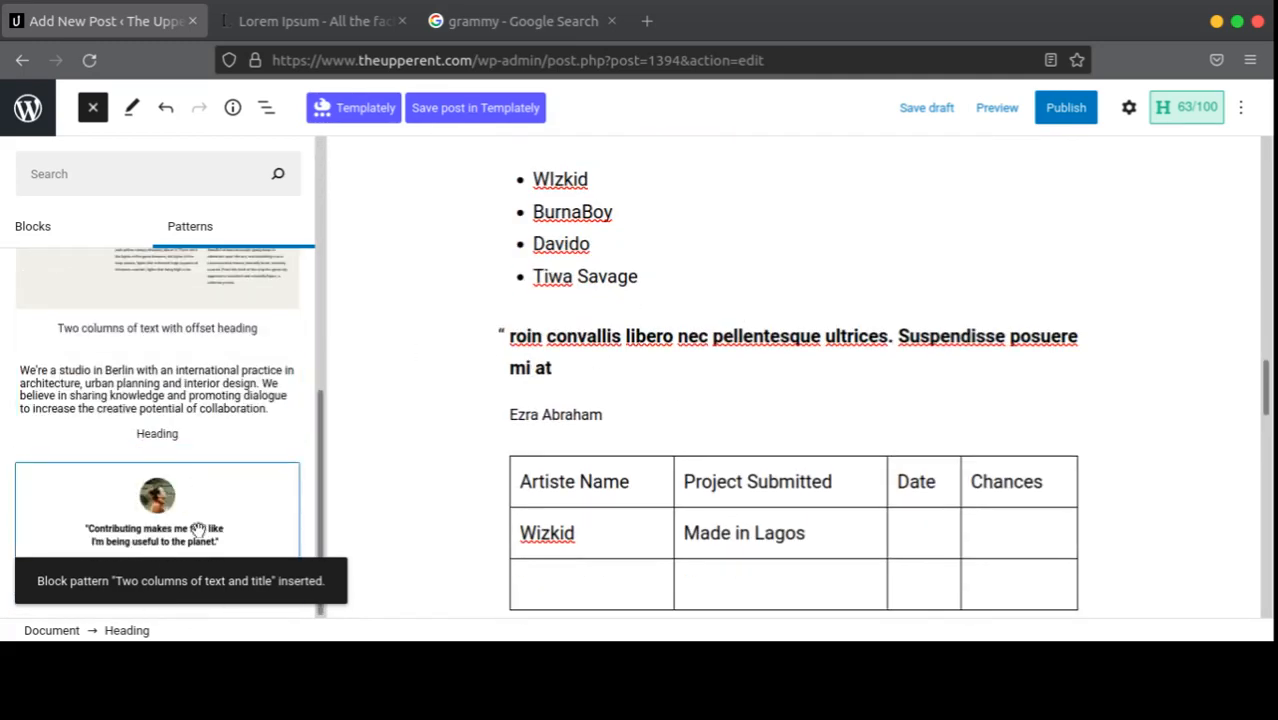
scroll(651, 525, down, 5)
Step: Insert the Quote pattern 'Contributing makes me feel like…' above the voyage heading
scroll(365, 513, down, 3)
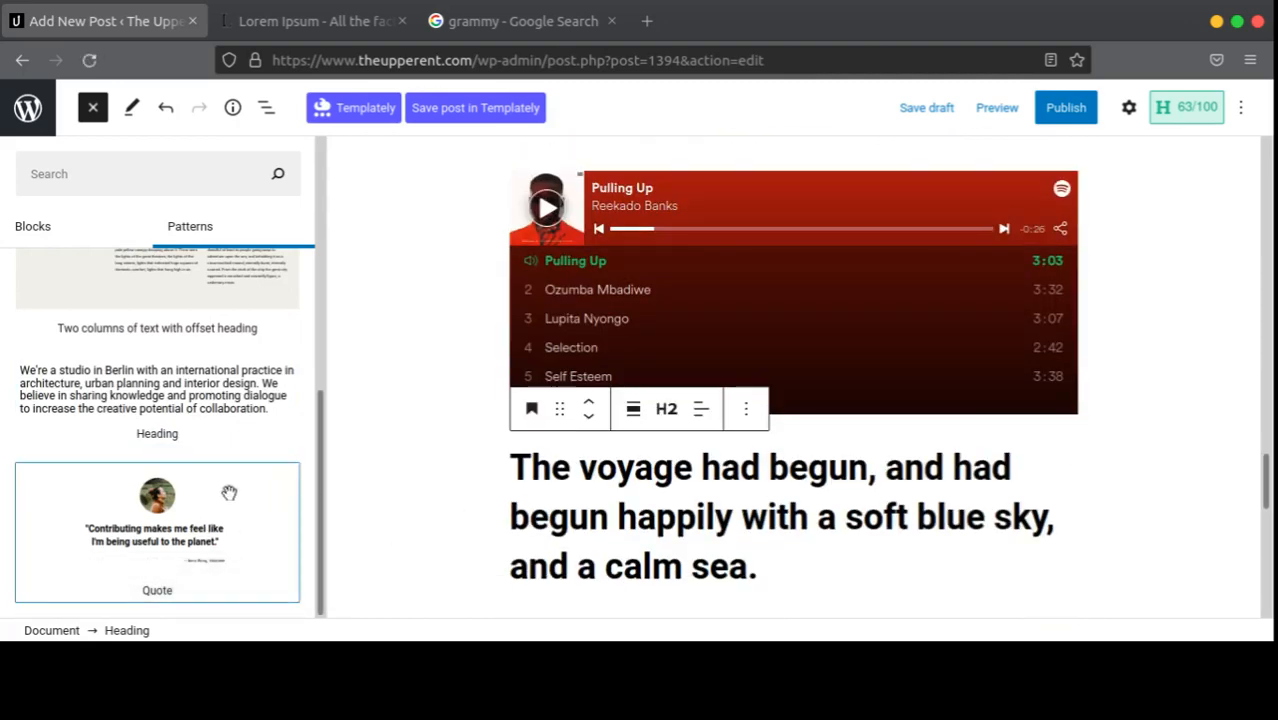
scroll(471, 514, down, 5)
click(201, 510)
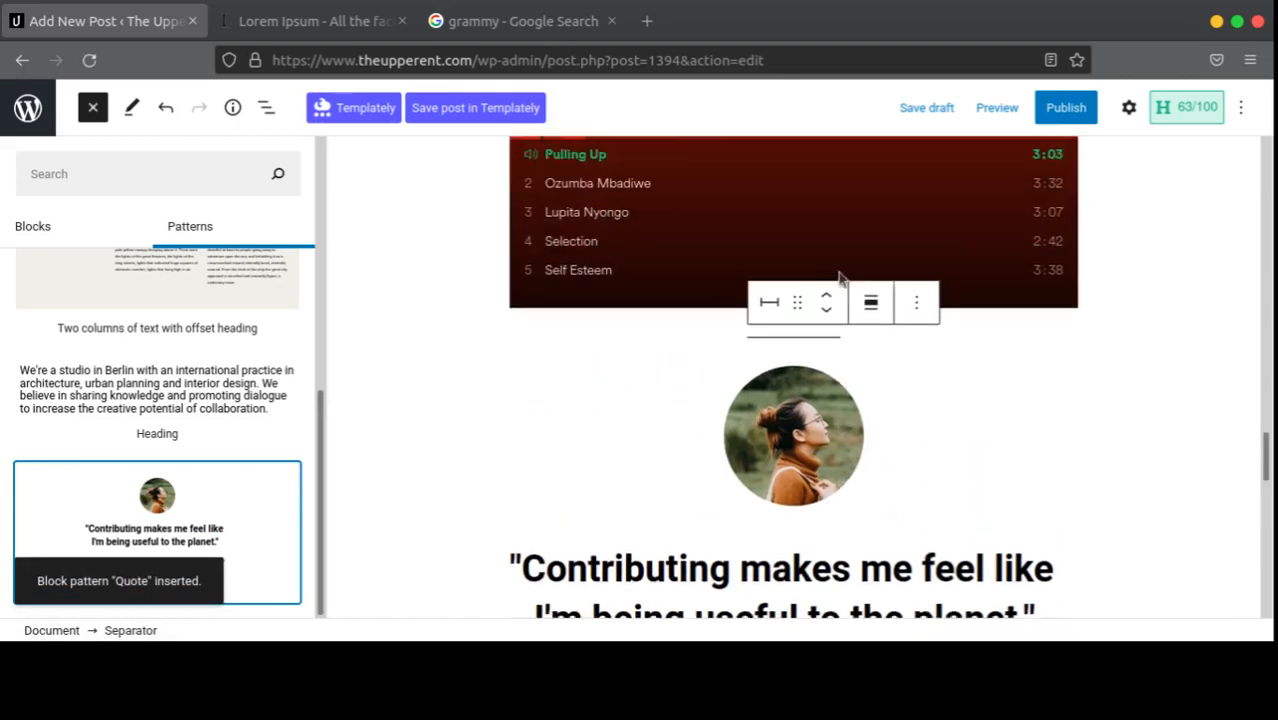
scroll(826, 323, down, 1)
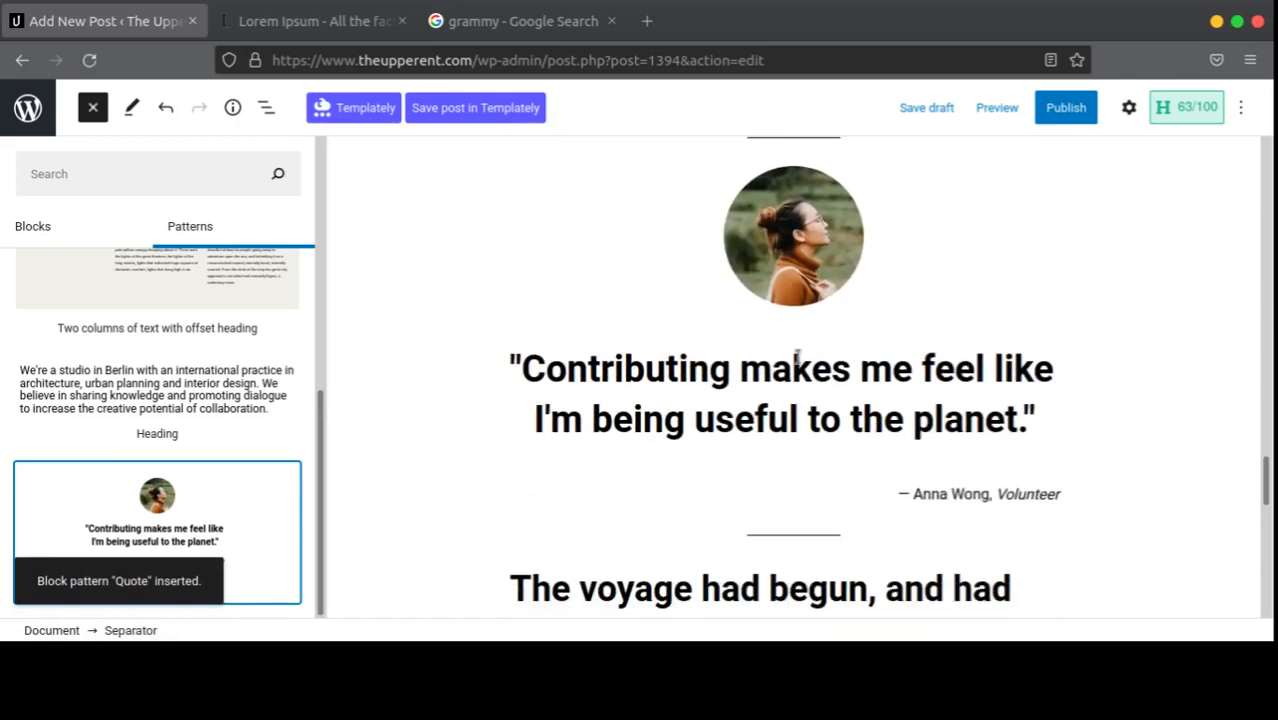
Step: Select the quote, open and close its block options, and scroll back to the title
click(786, 420)
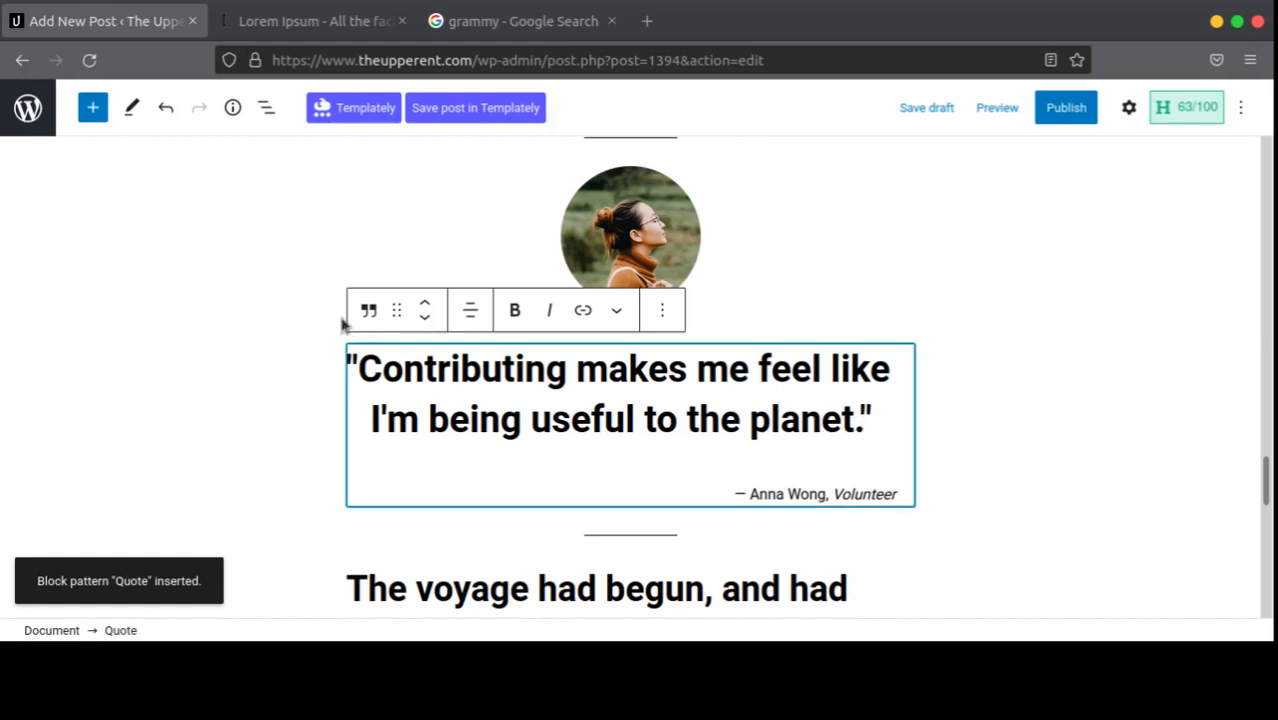
click(667, 319)
click(943, 463)
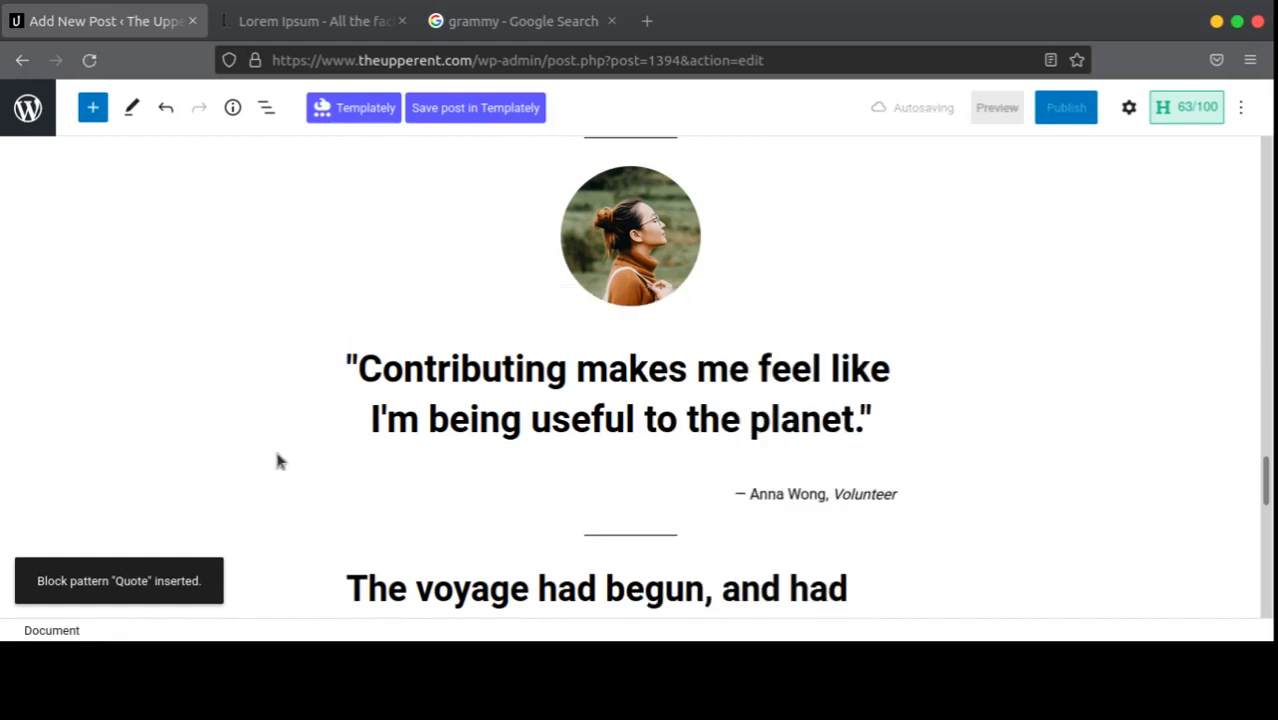
scroll(283, 450, down, 4)
scroll(800, 410, up, 5)
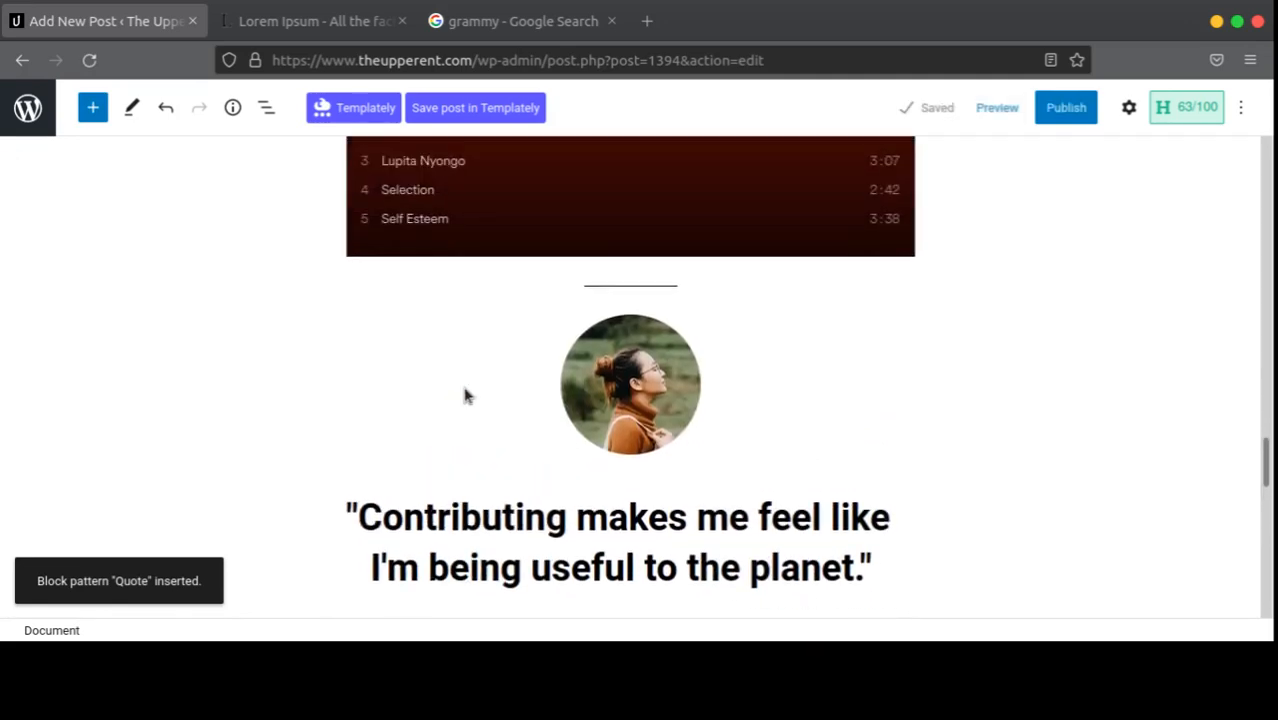
scroll(465, 395, up, 10)
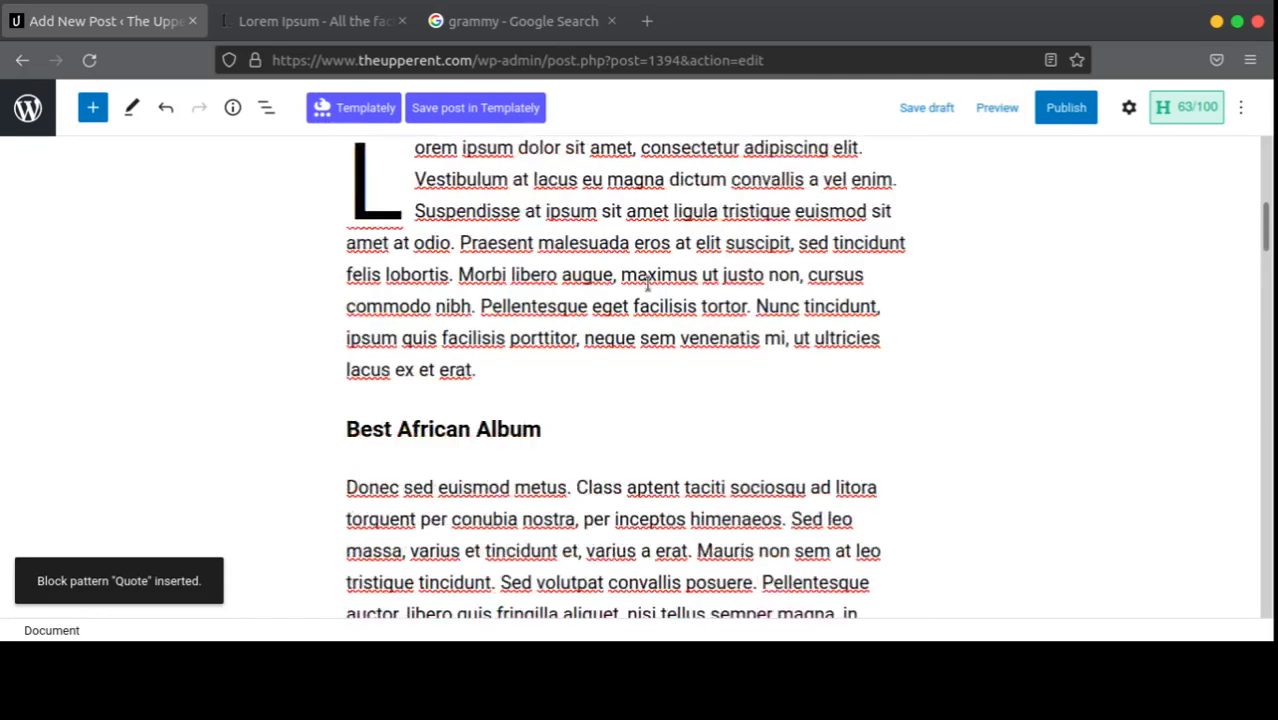
scroll(647, 286, up, 5)
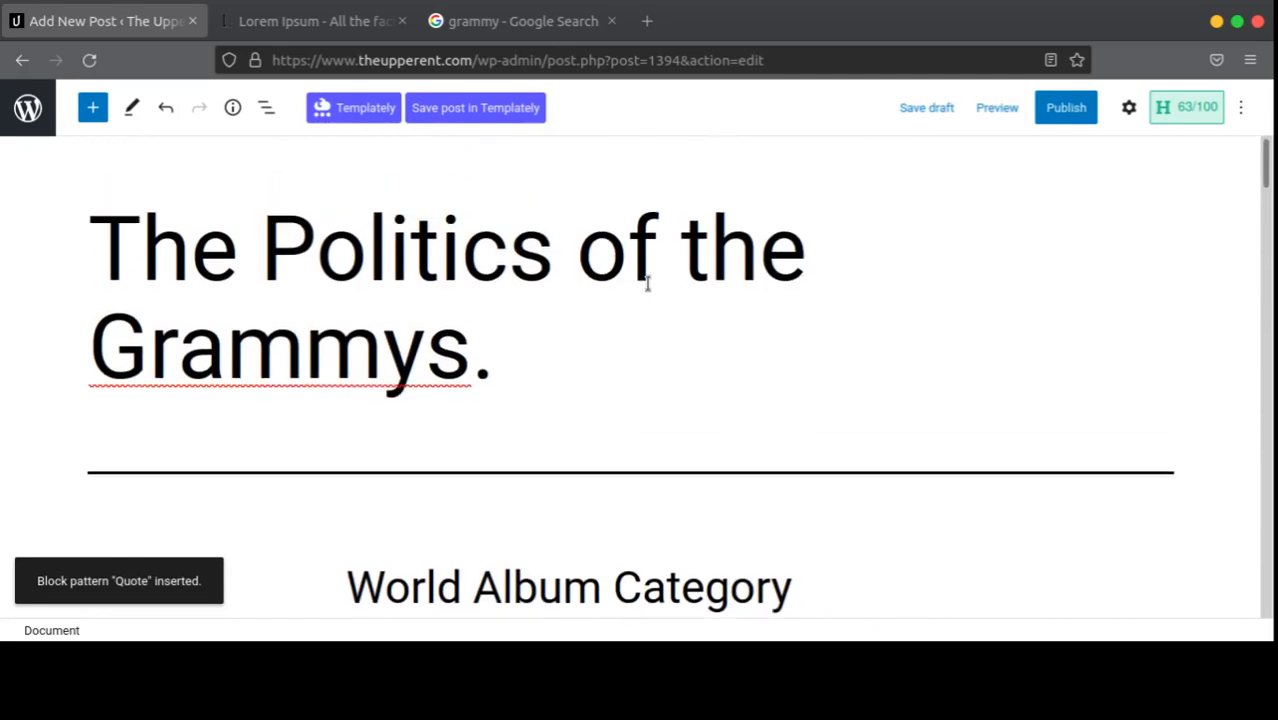
Step: Publish the post immediately after checking the Publish: Immediately setting
click(1066, 107)
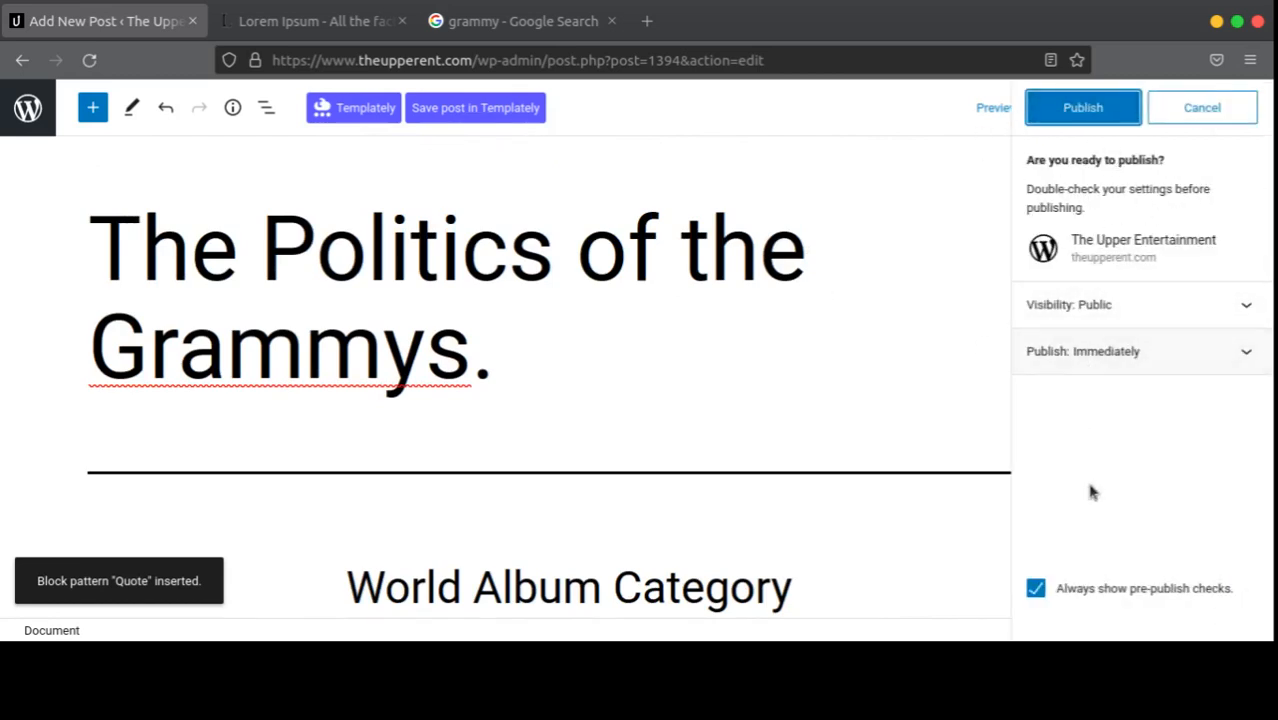
click(1127, 352)
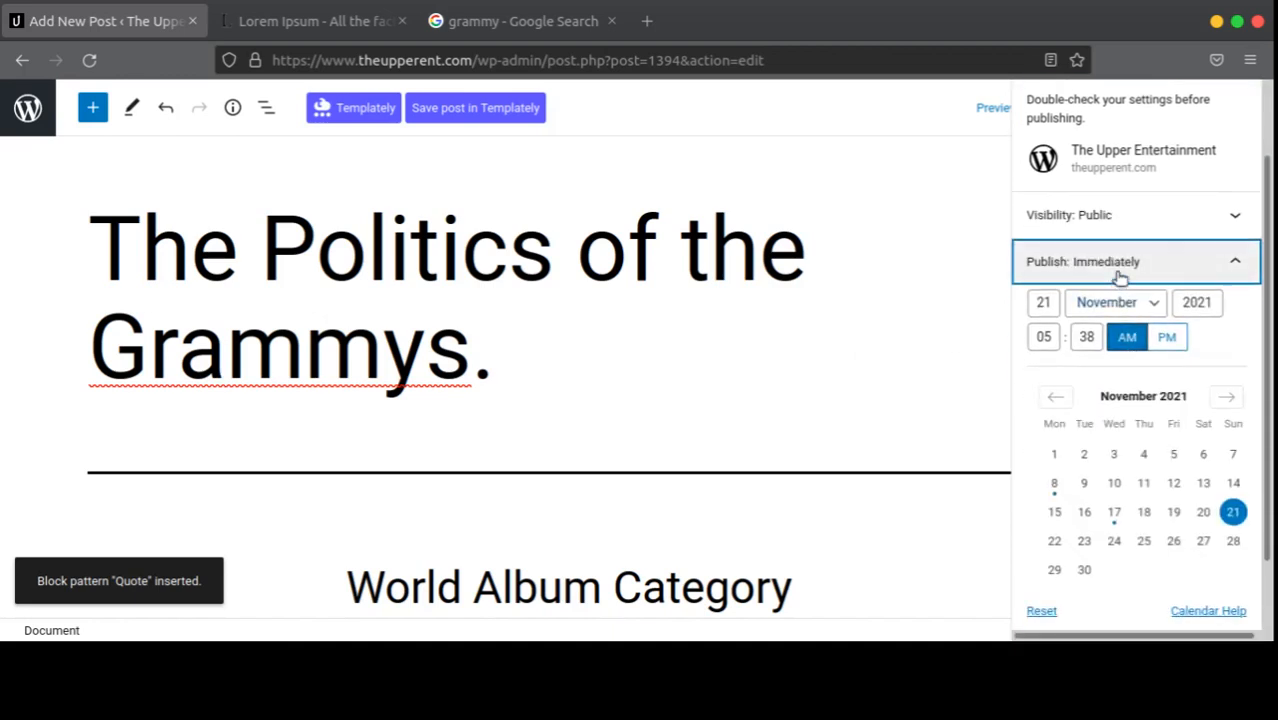
click(1120, 275)
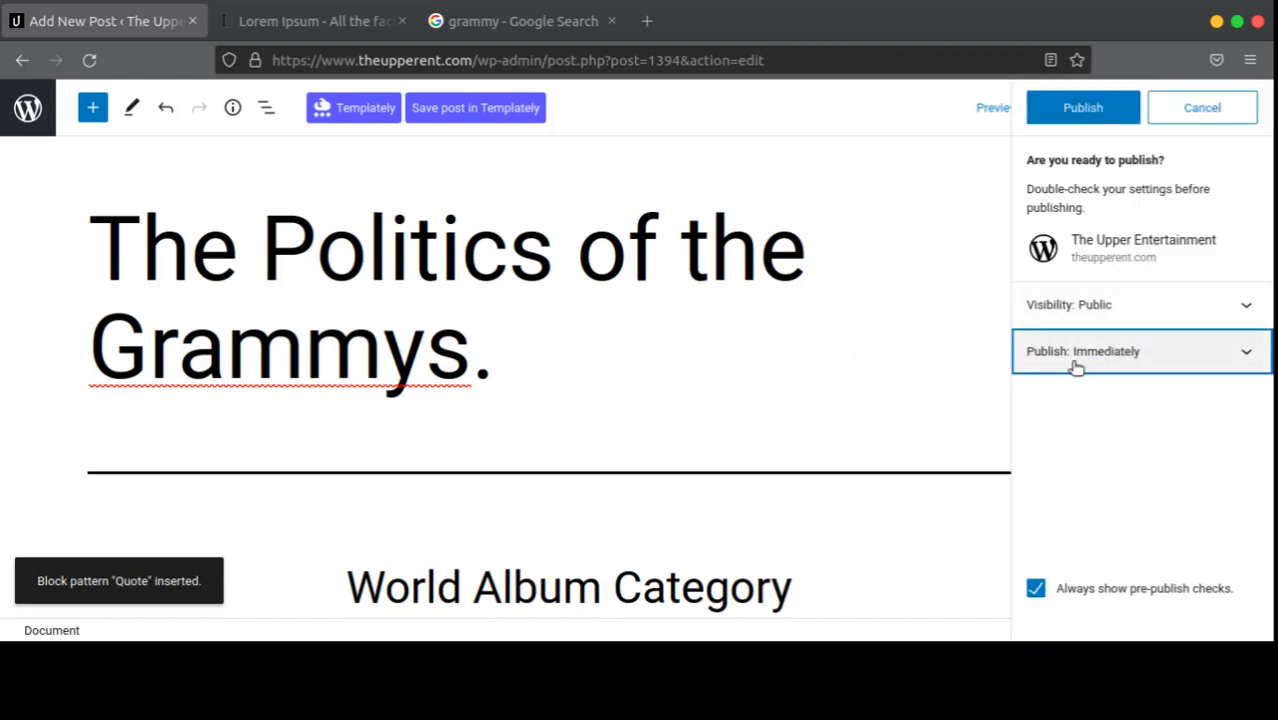
click(1083, 107)
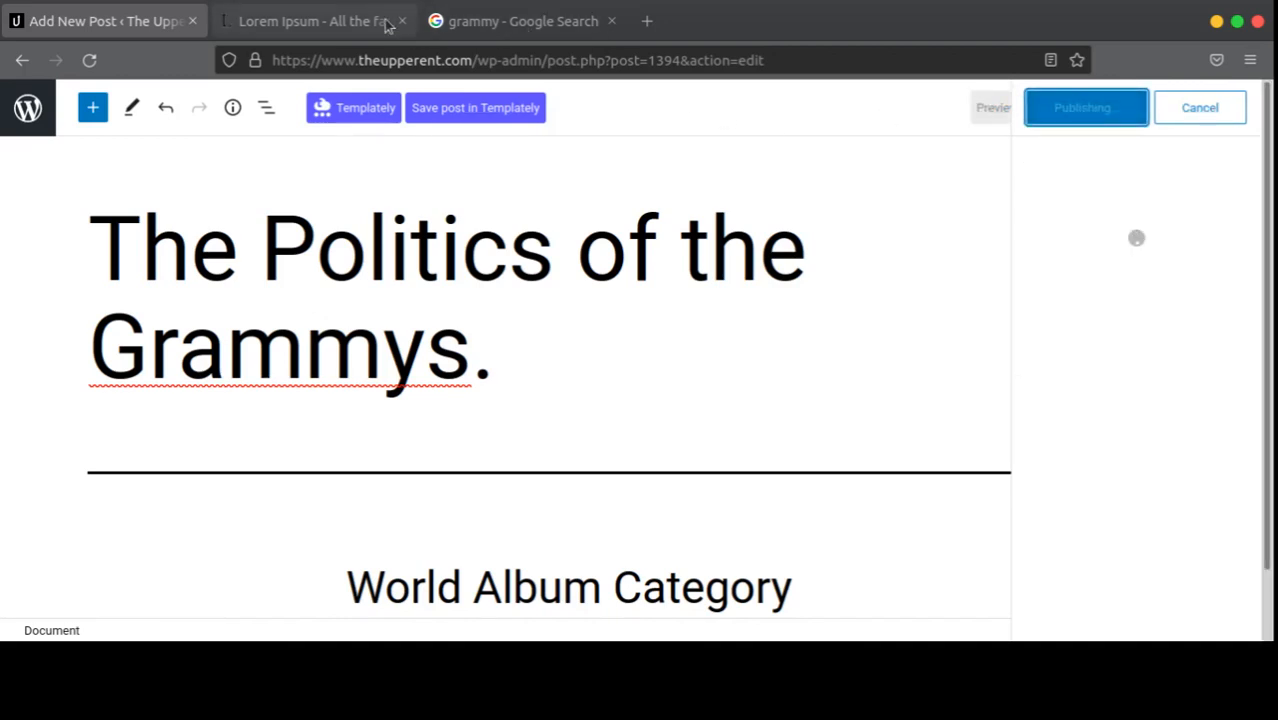
Step: Load theupperent.com/blog in a new tab, then return to the editor
click(647, 22)
text(theupperent.com/)
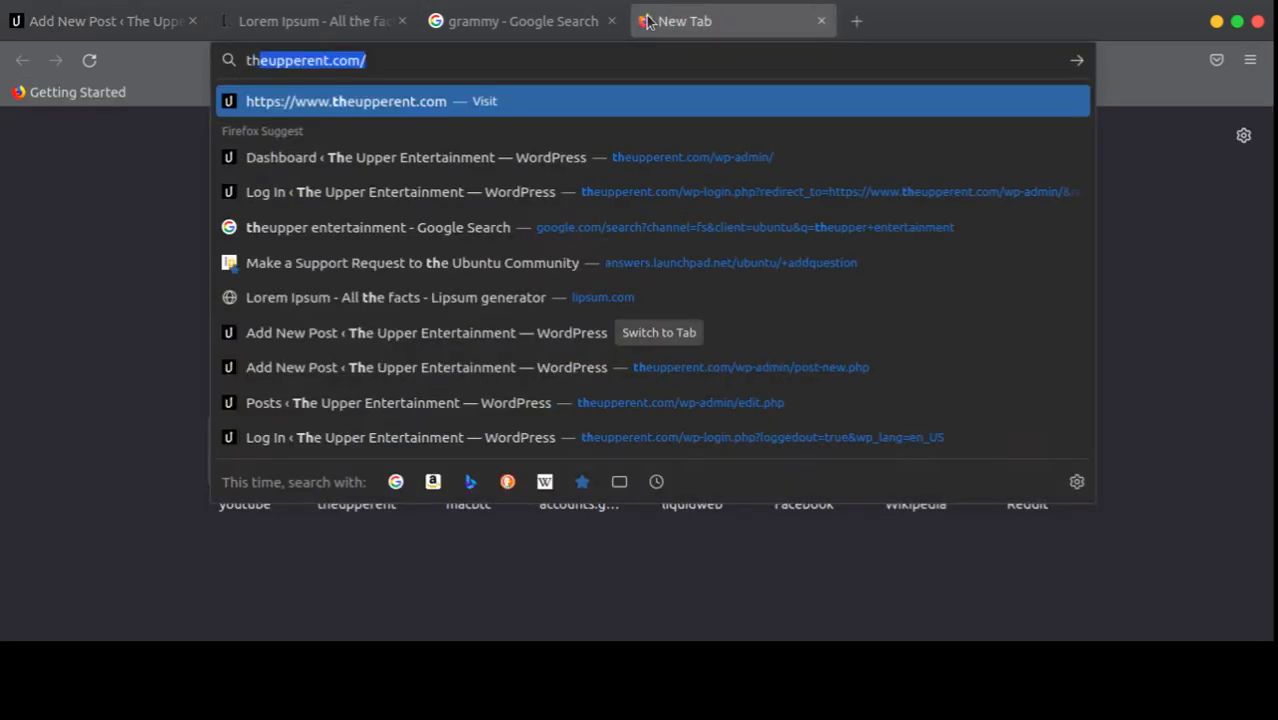
key(End)
text(bl)
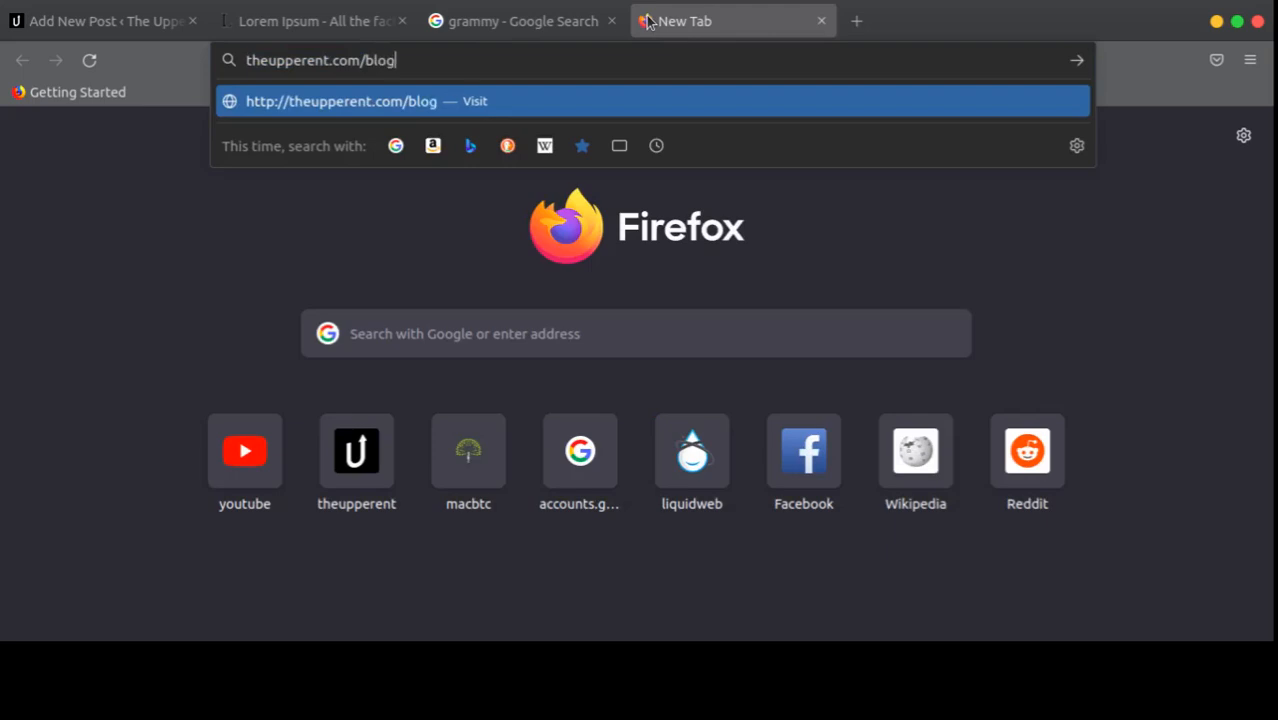
text(og)
key(Return)
click(103, 24)
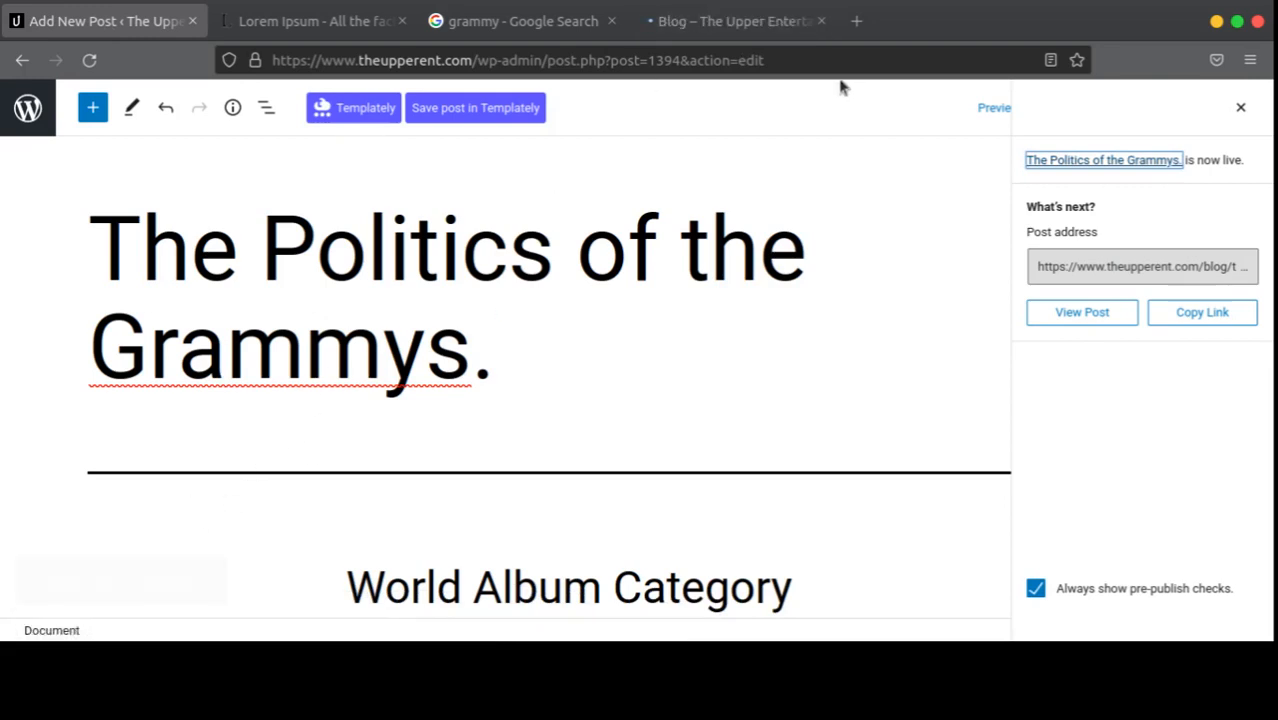
Step: Close the 'grammy - Google Search' tab after checking the blog and editor tabs
click(745, 21)
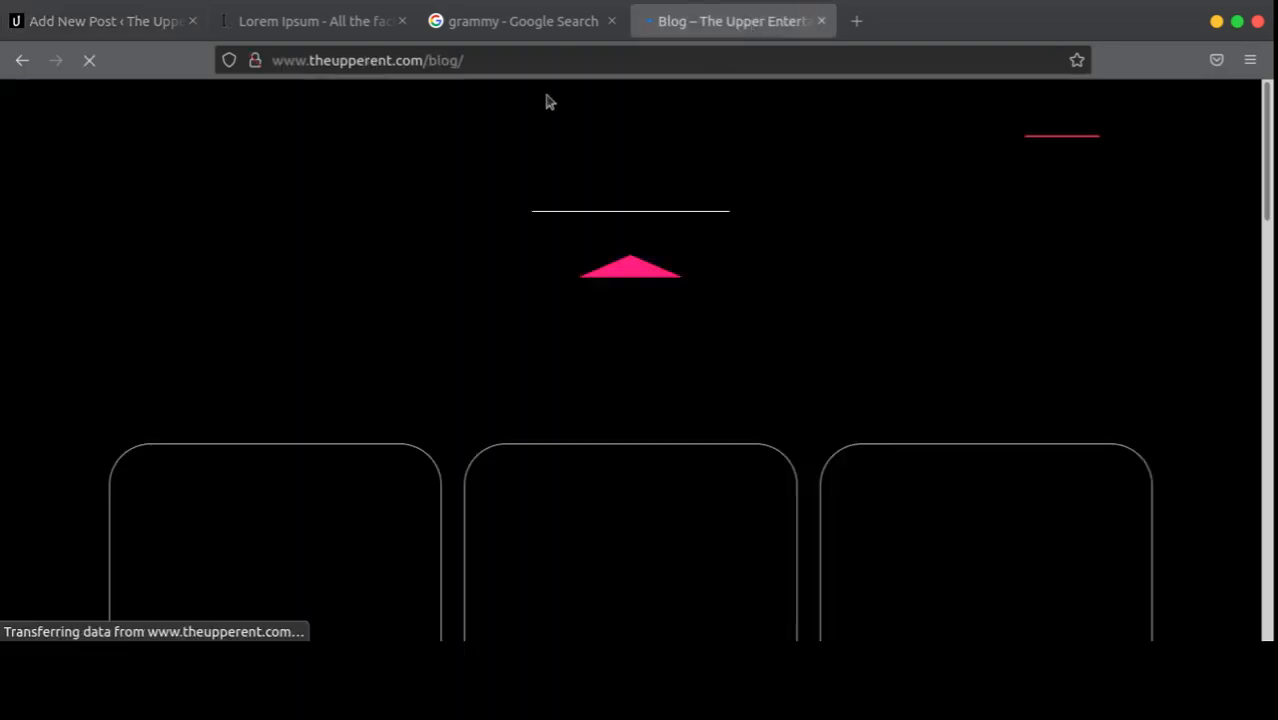
click(102, 22)
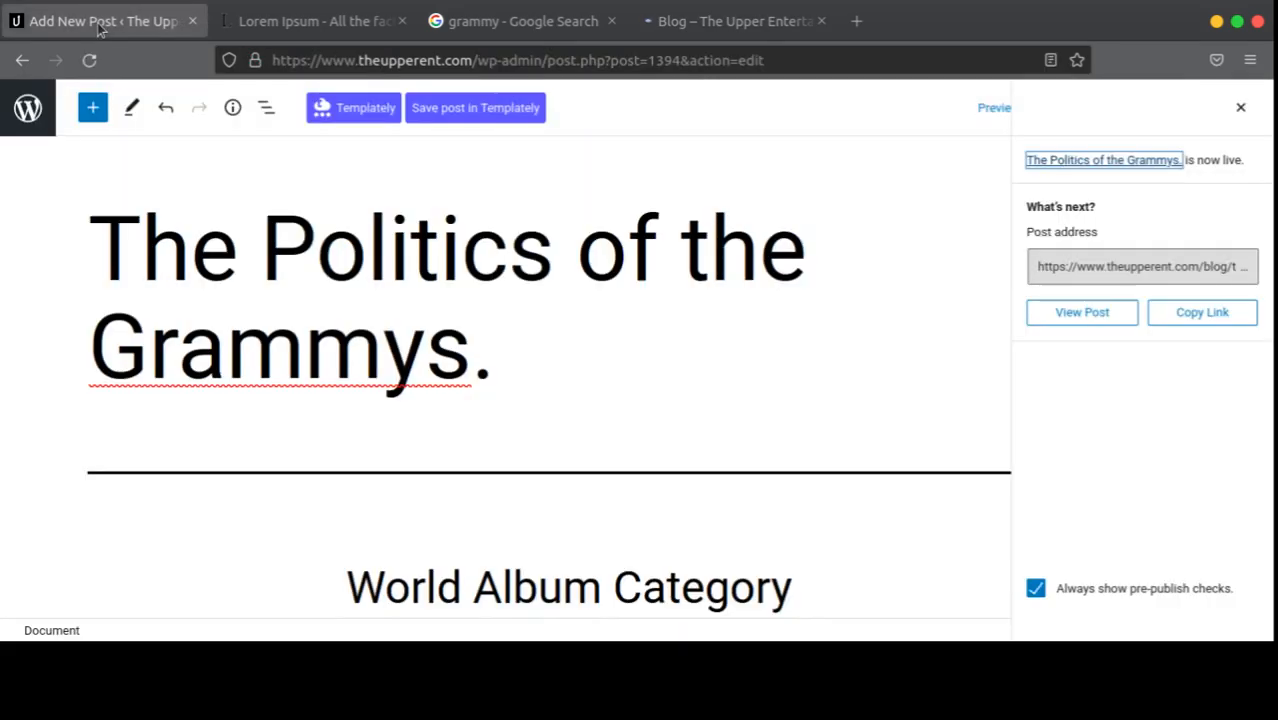
click(507, 28)
click(612, 22)
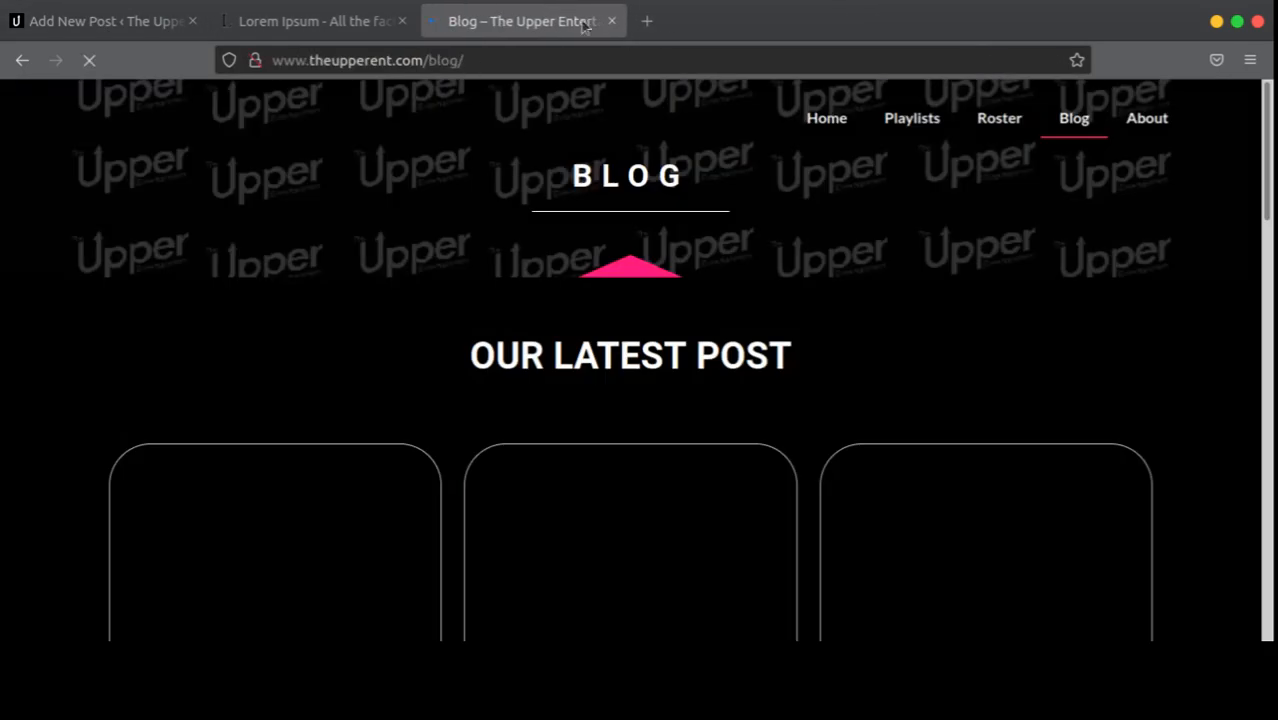
Step: Scroll the blog page down to The Politics of the Grammys. post card
scroll(936, 342, down, 7)
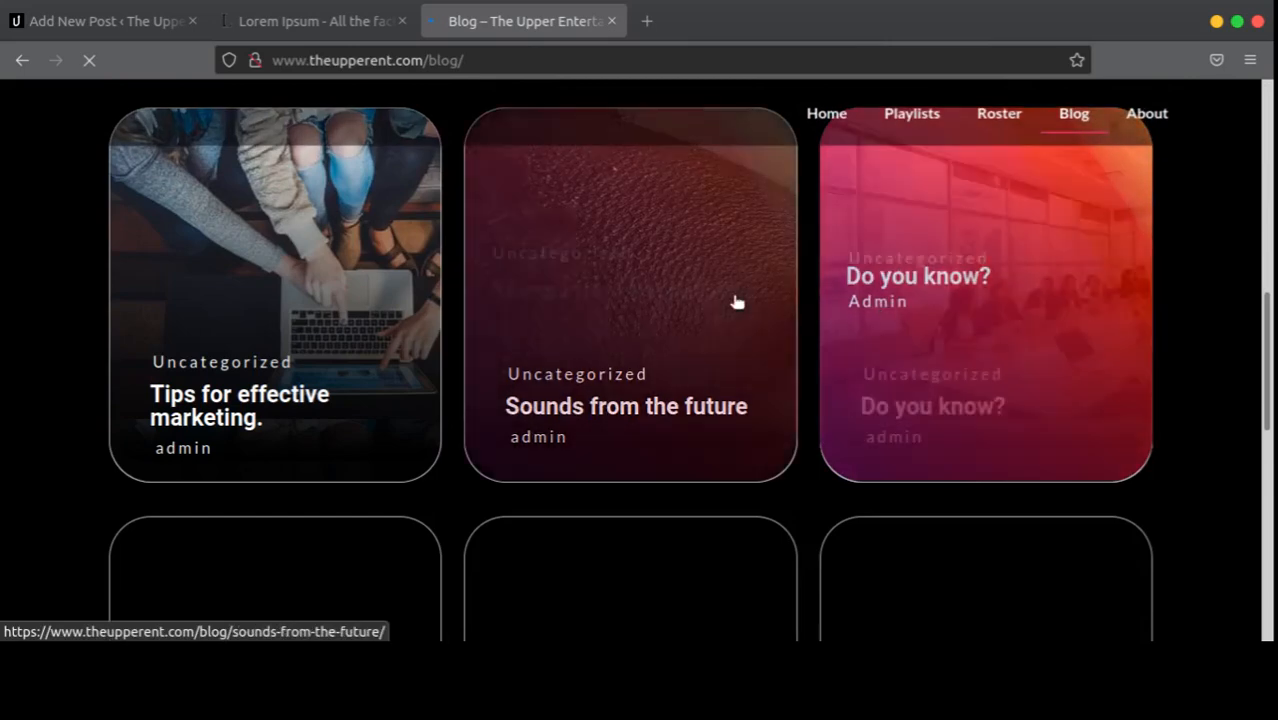
scroll(736, 300, up, 5)
scroll(550, 308, down, 2)
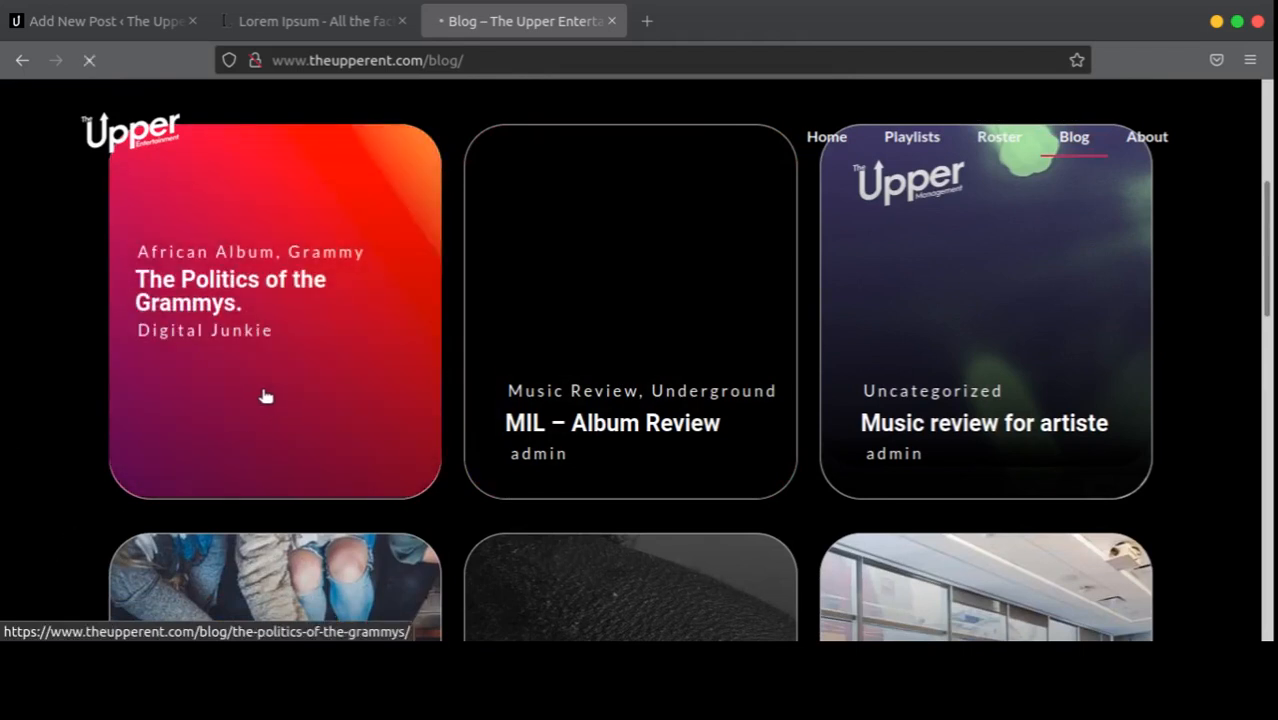
scroll(545, 376, down, 3)
scroll(471, 393, up, 3)
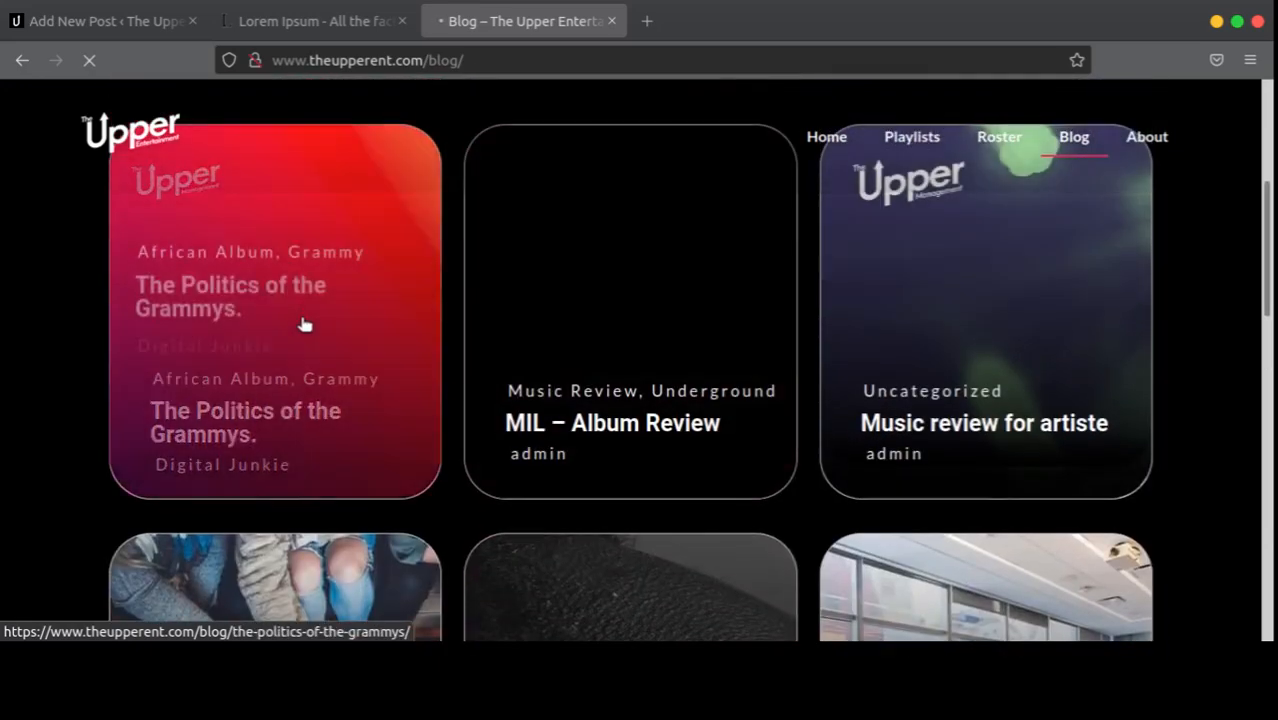
scroll(305, 322, down, 15)
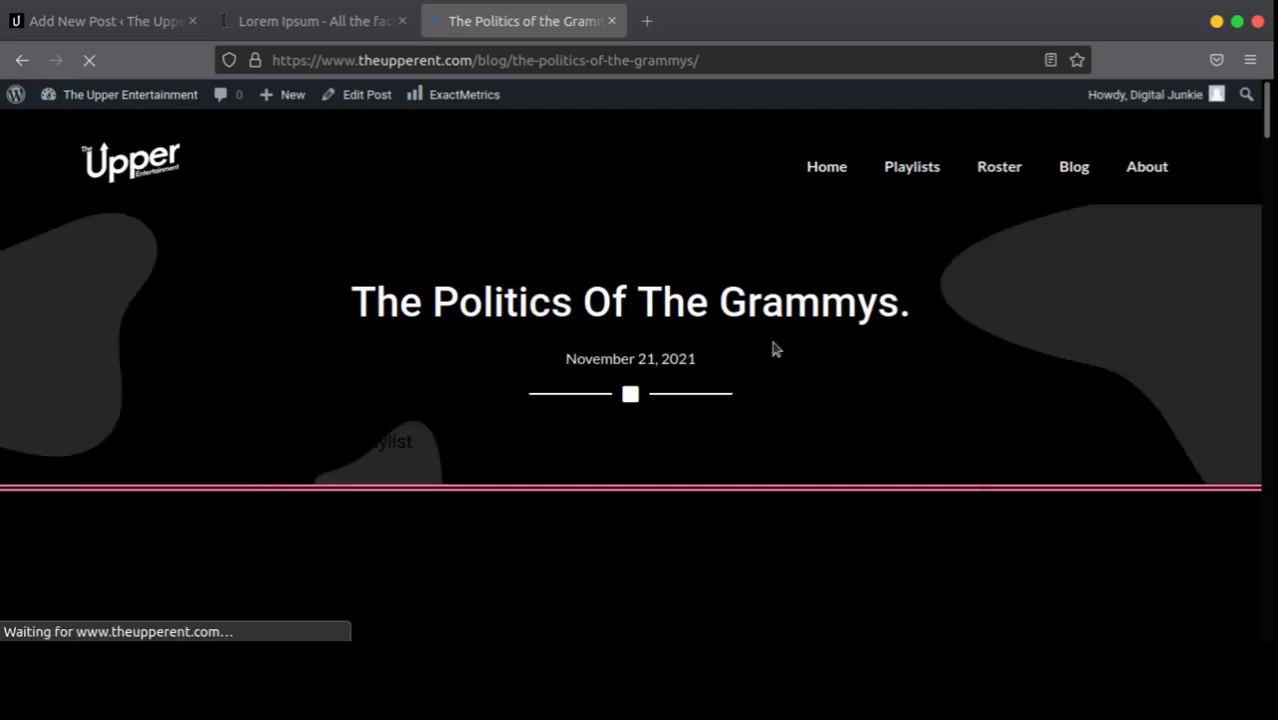
scroll(540, 392, down, 3)
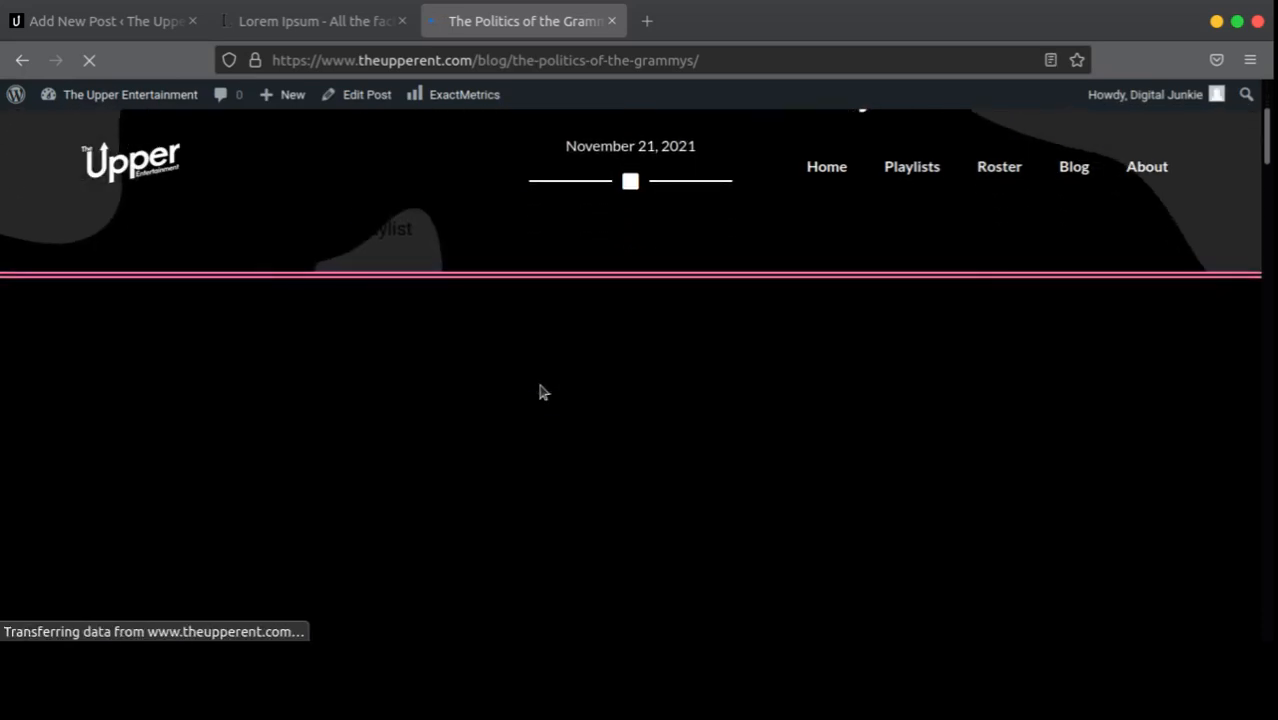
scroll(540, 392, down, 2)
scroll(540, 392, down, 3)
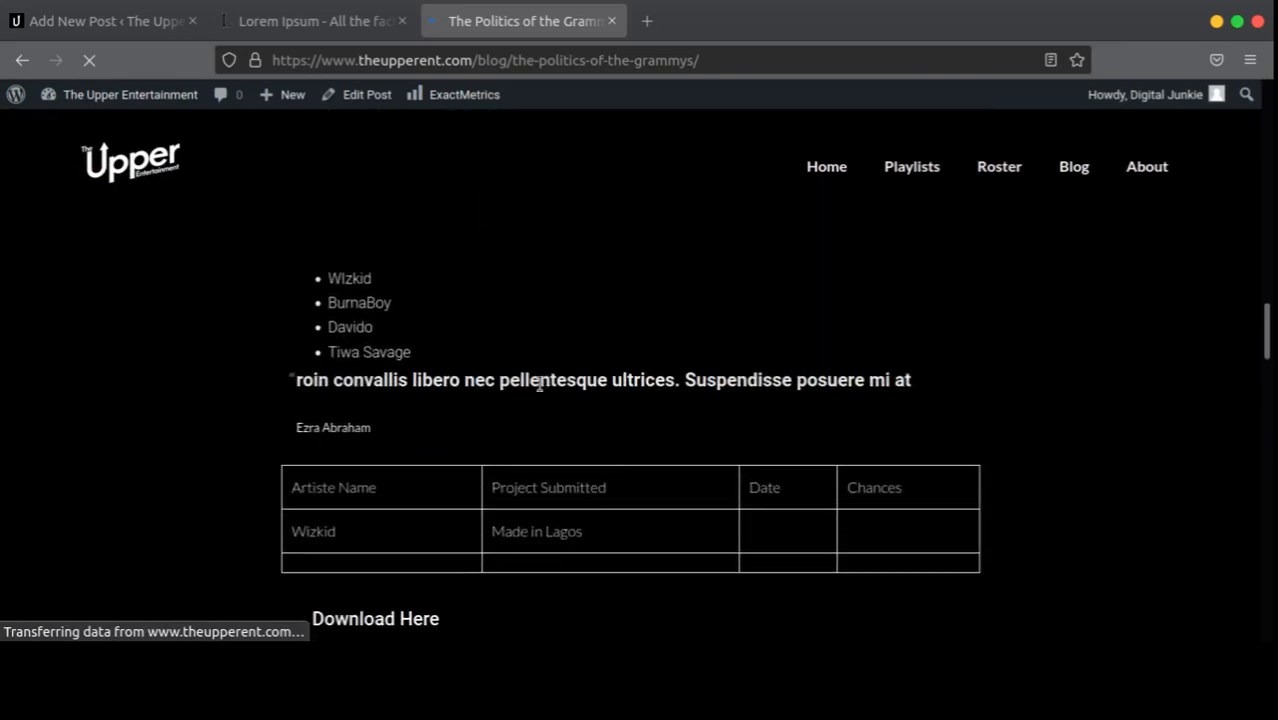
scroll(539, 388, up, 10)
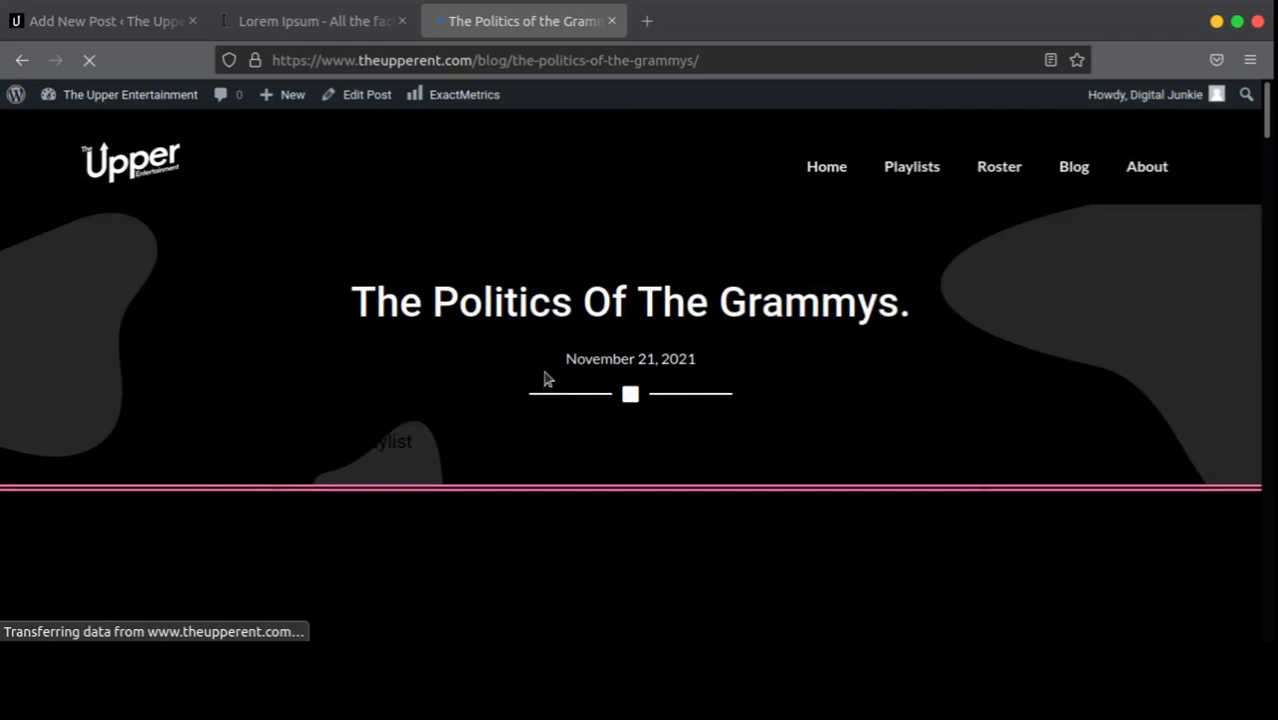
scroll(579, 348, down, 5)
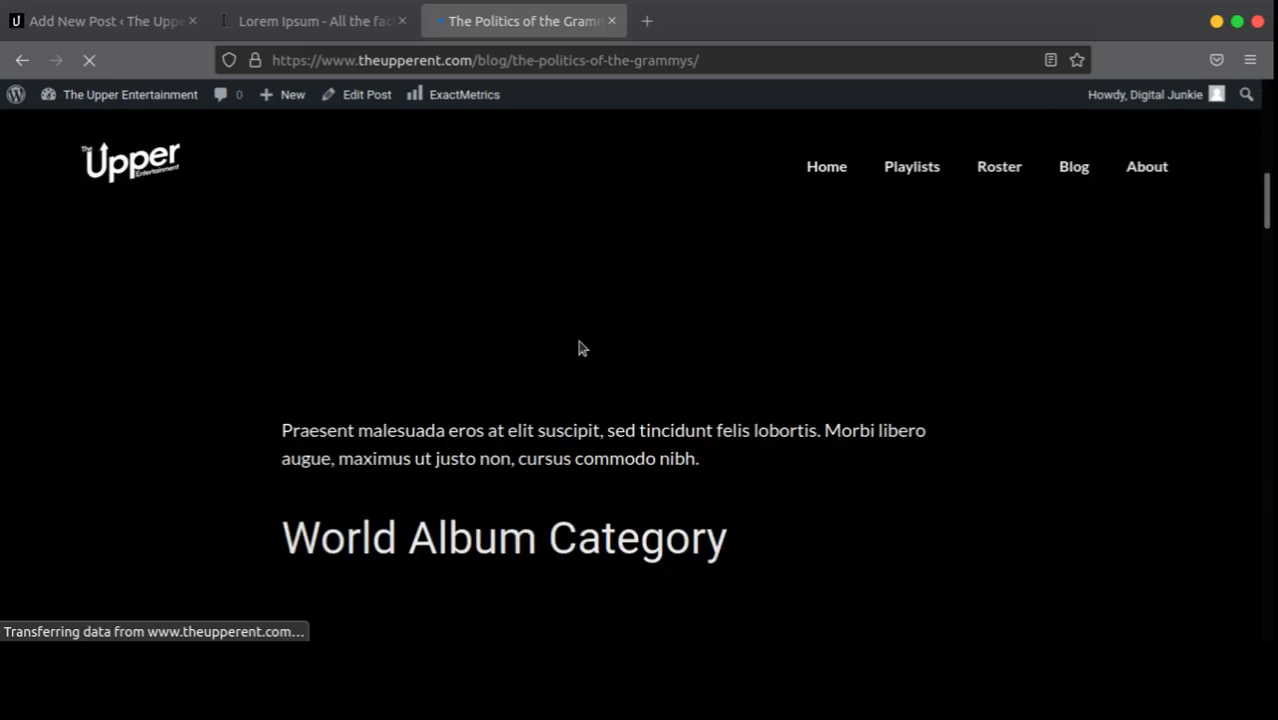
scroll(578, 347, down, 20)
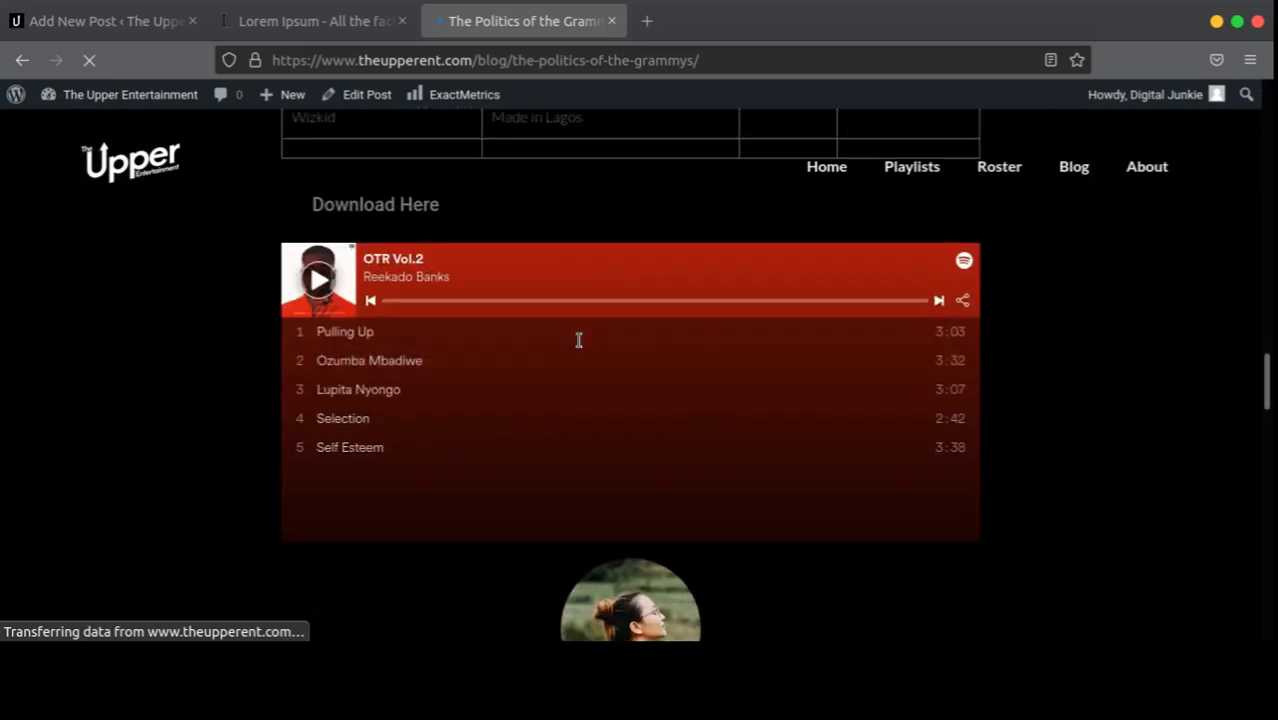
scroll(579, 342, down, 12)
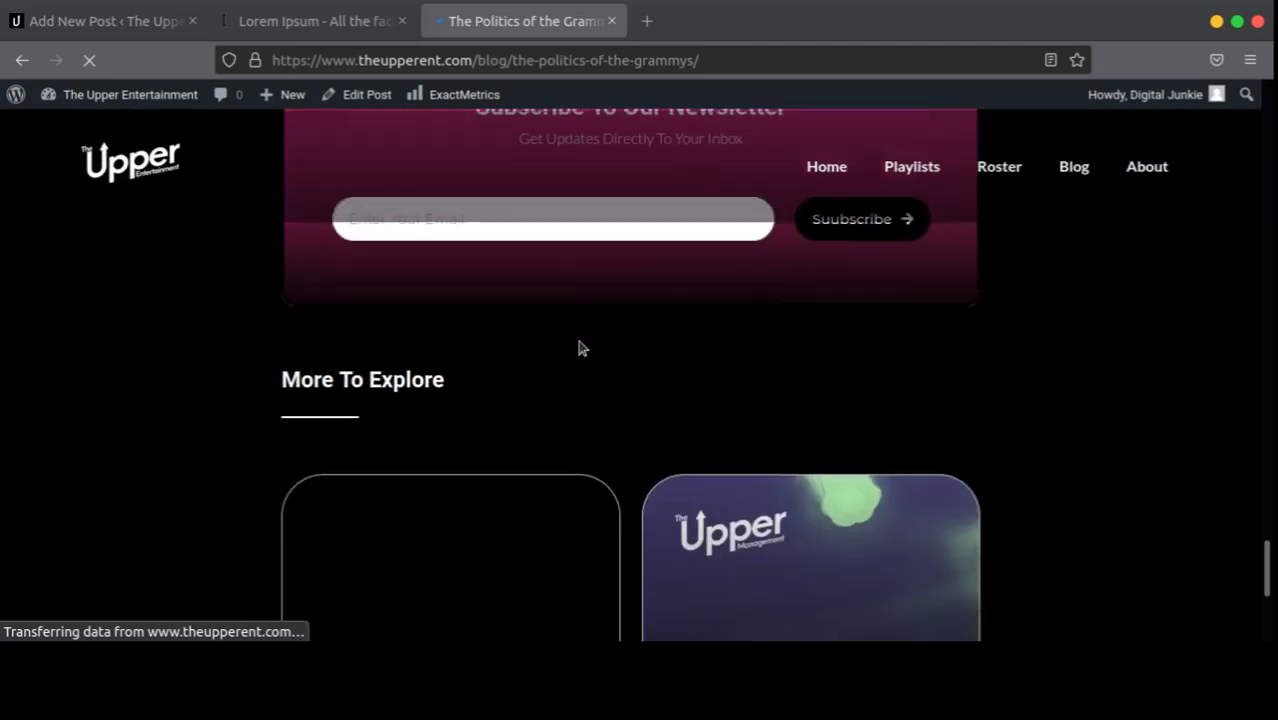
scroll(579, 346, up, 8)
scroll(579, 348, up, 20)
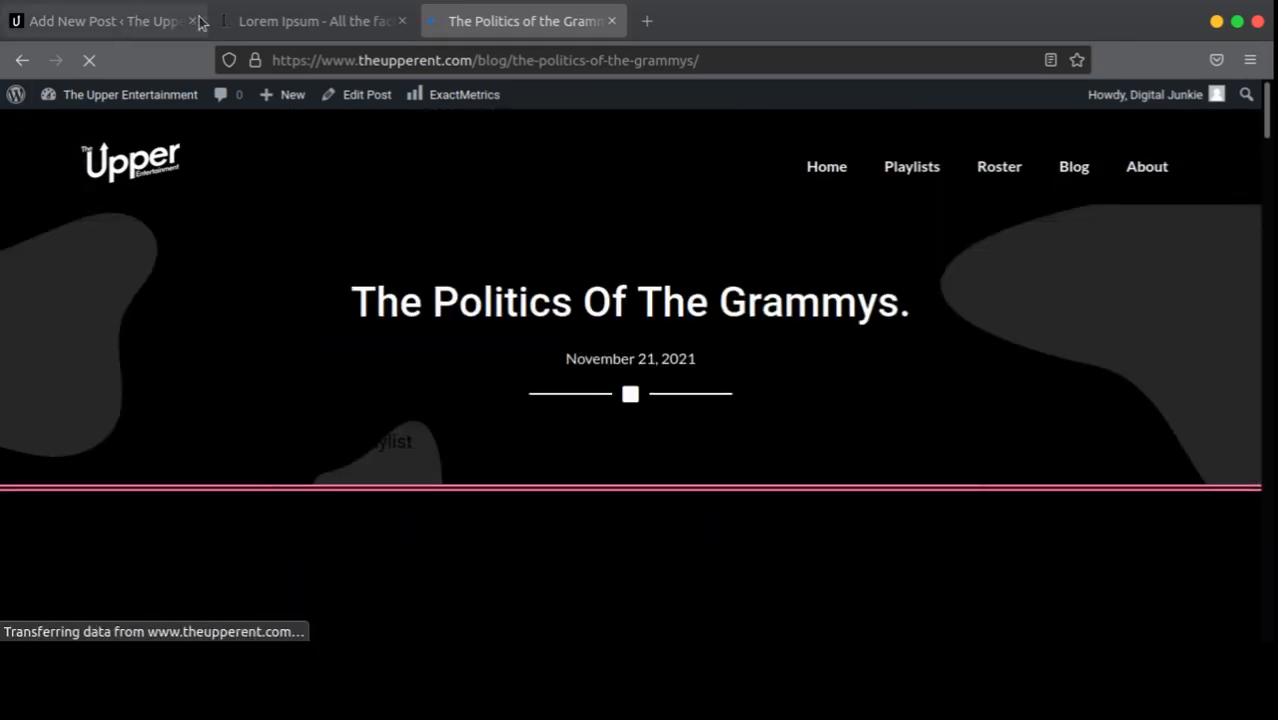
Step: Close the Lorem Ipsum tab, return the editor to All Posts, then switch to the live Grammys post
click(245, 20)
click(402, 21)
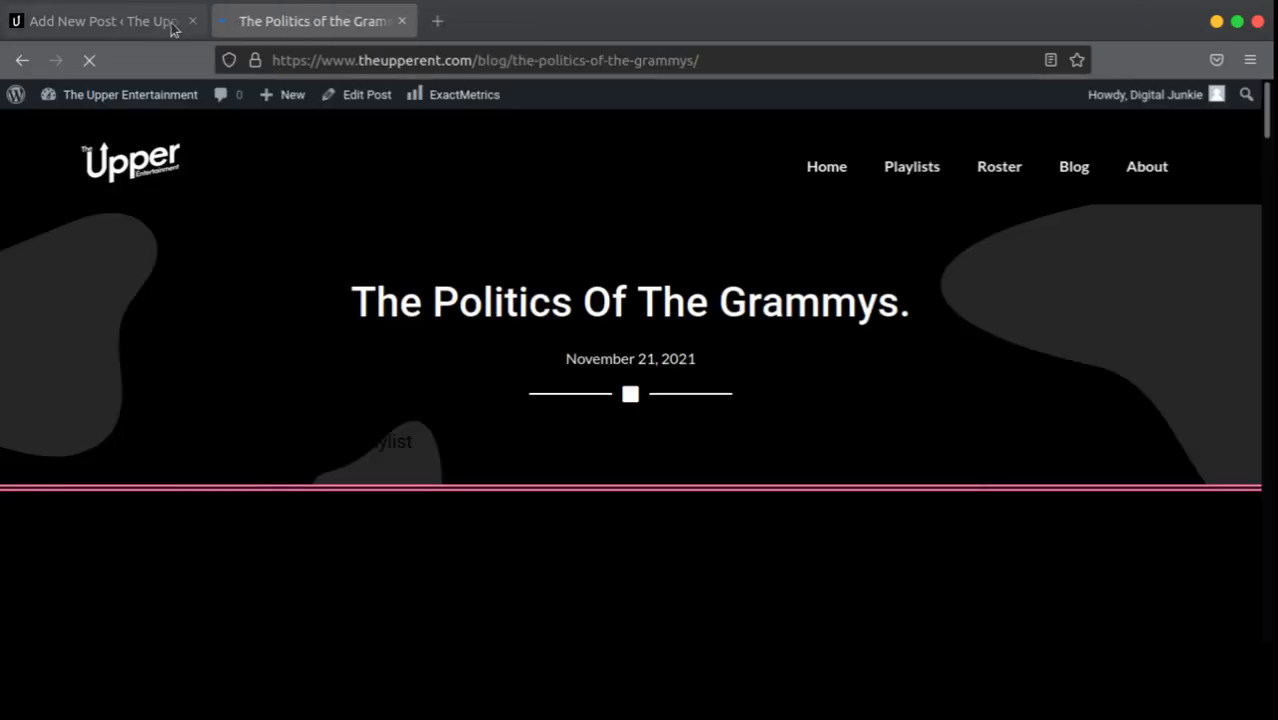
click(100, 21)
click(23, 62)
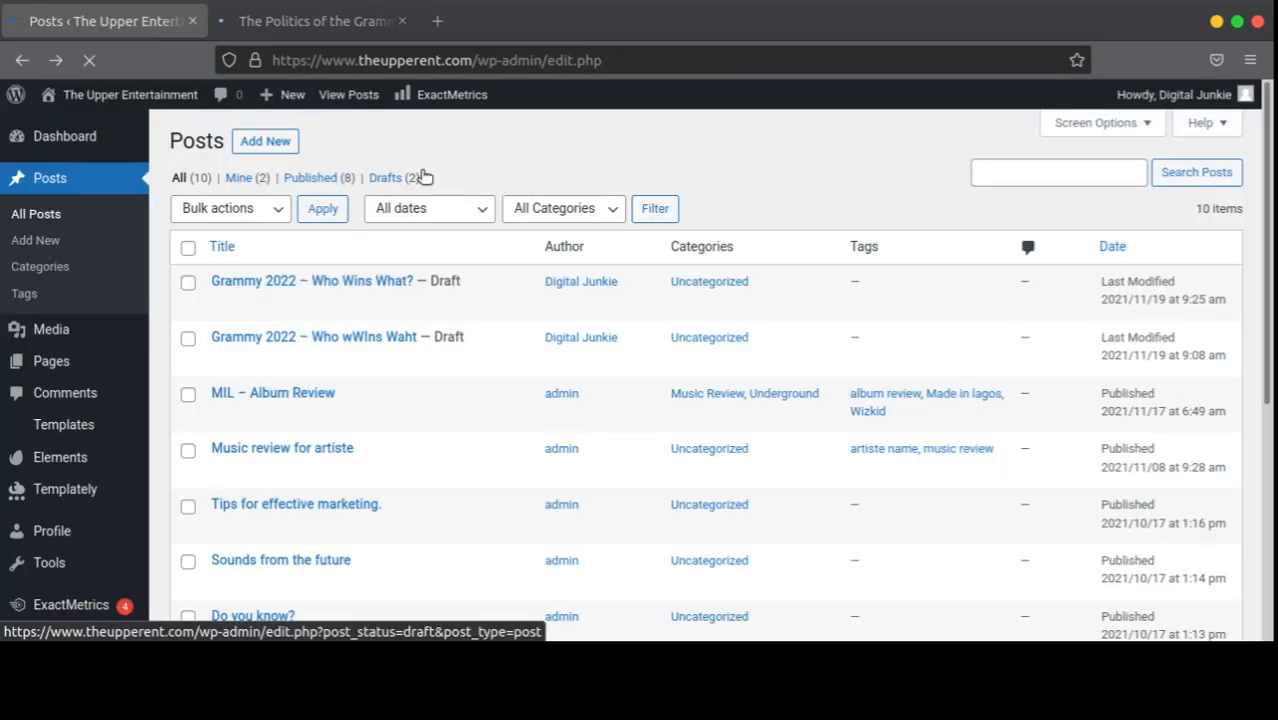
scroll(98, 290, down, 4)
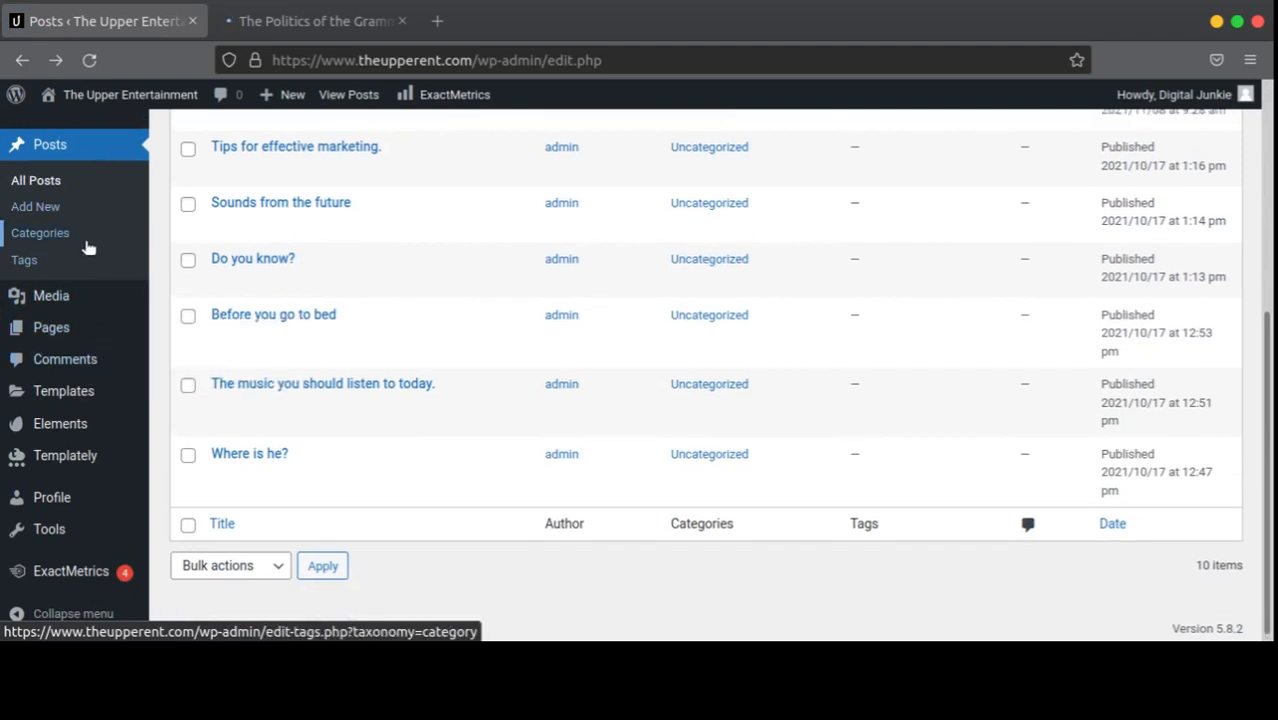
scroll(87, 248, up, 5)
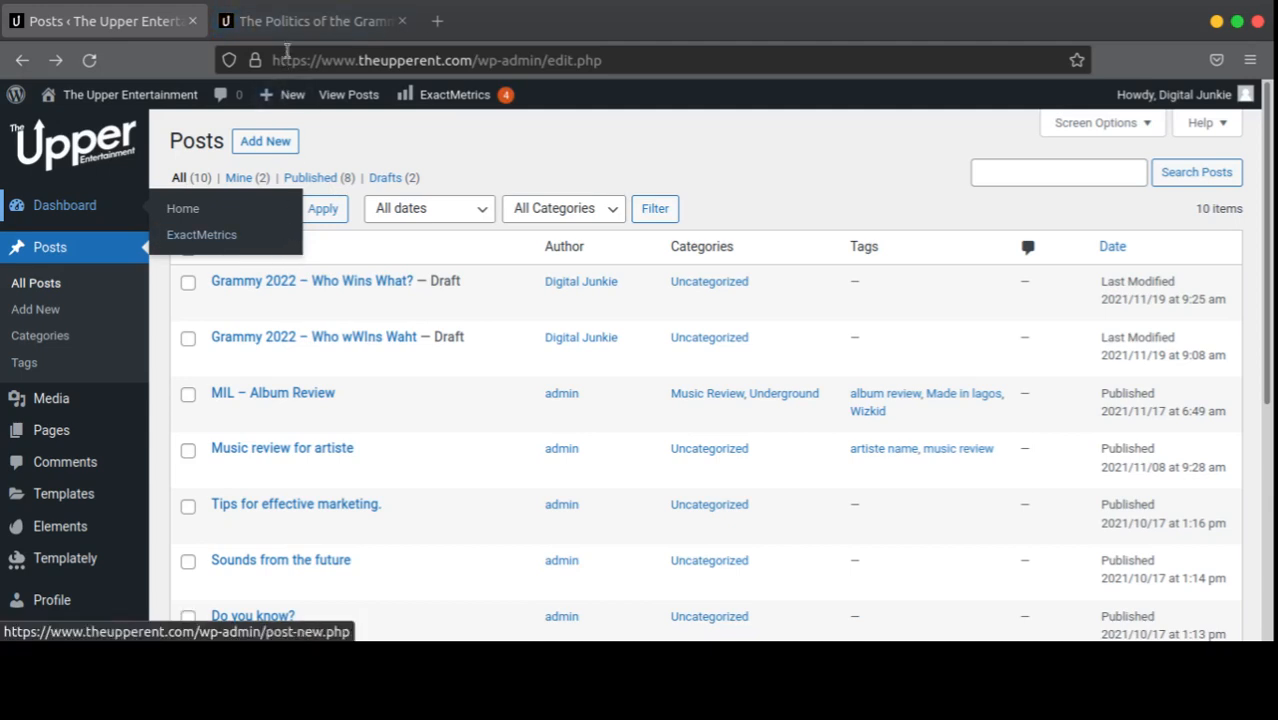
click(300, 21)
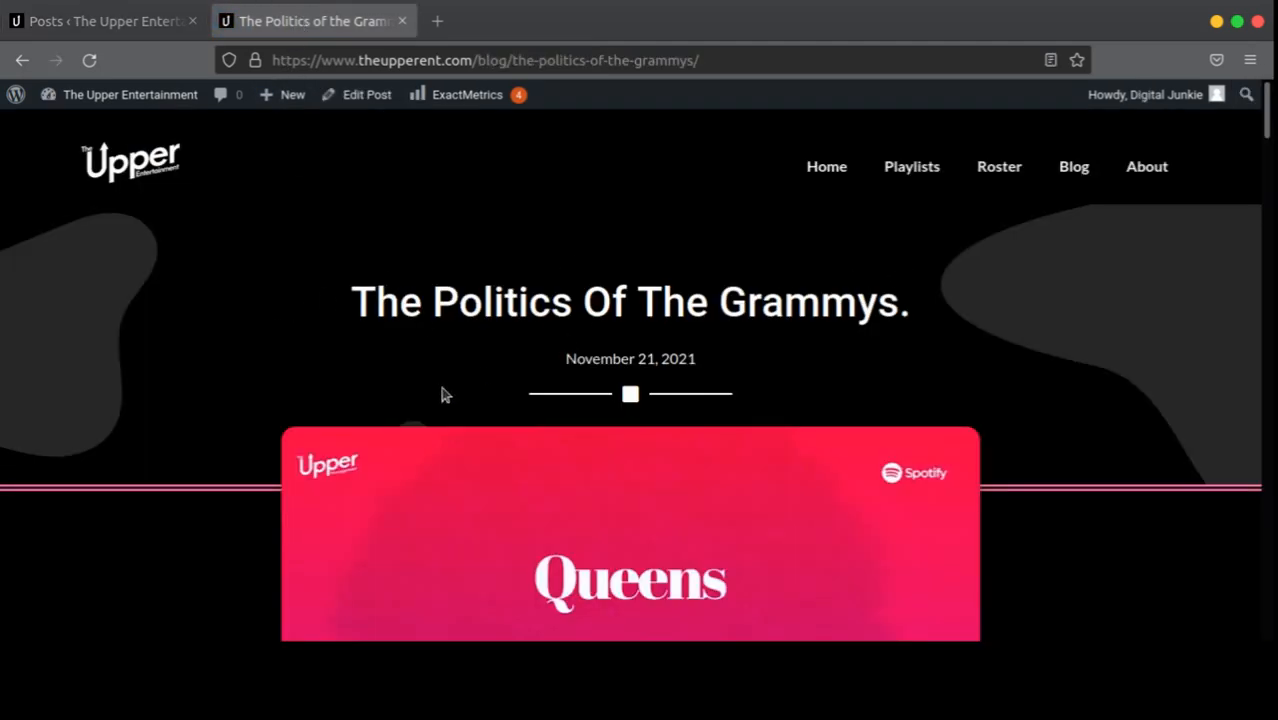
Step: Scroll the live post to the World Album Category section and select the Best African Album heading
scroll(896, 334, down, 10)
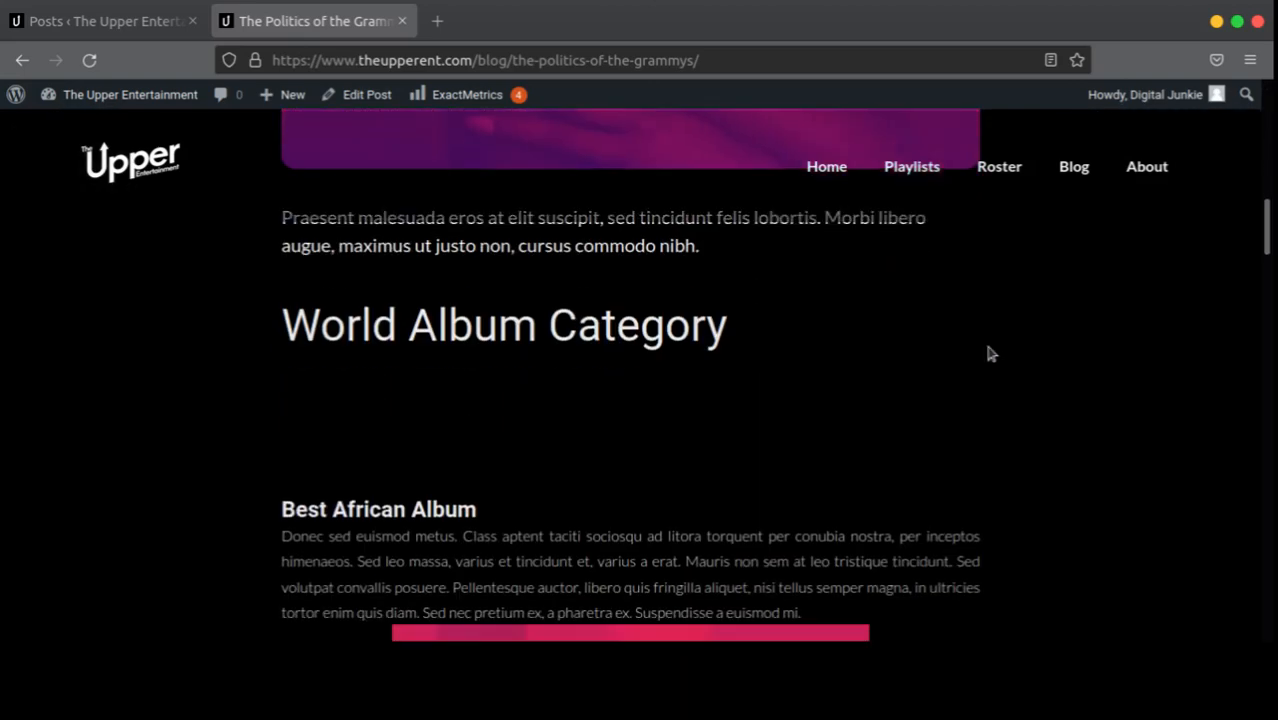
scroll(988, 354, up, 10)
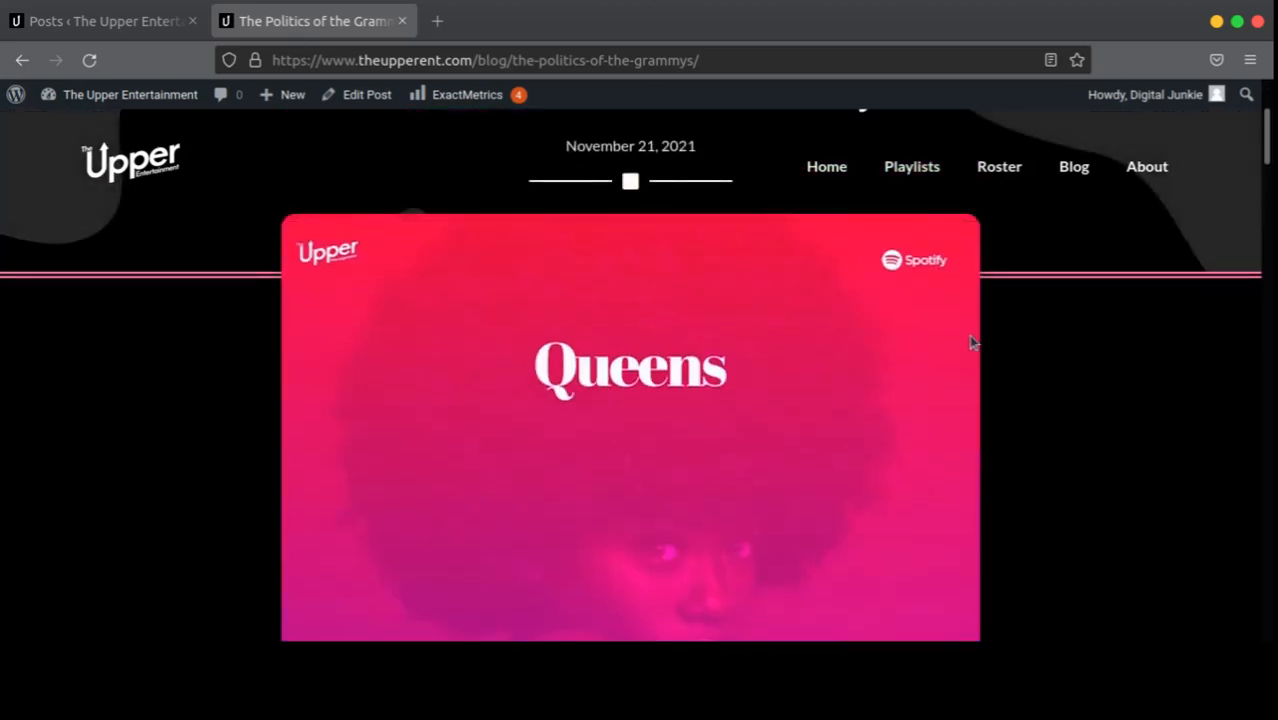
scroll(972, 342, up, 2)
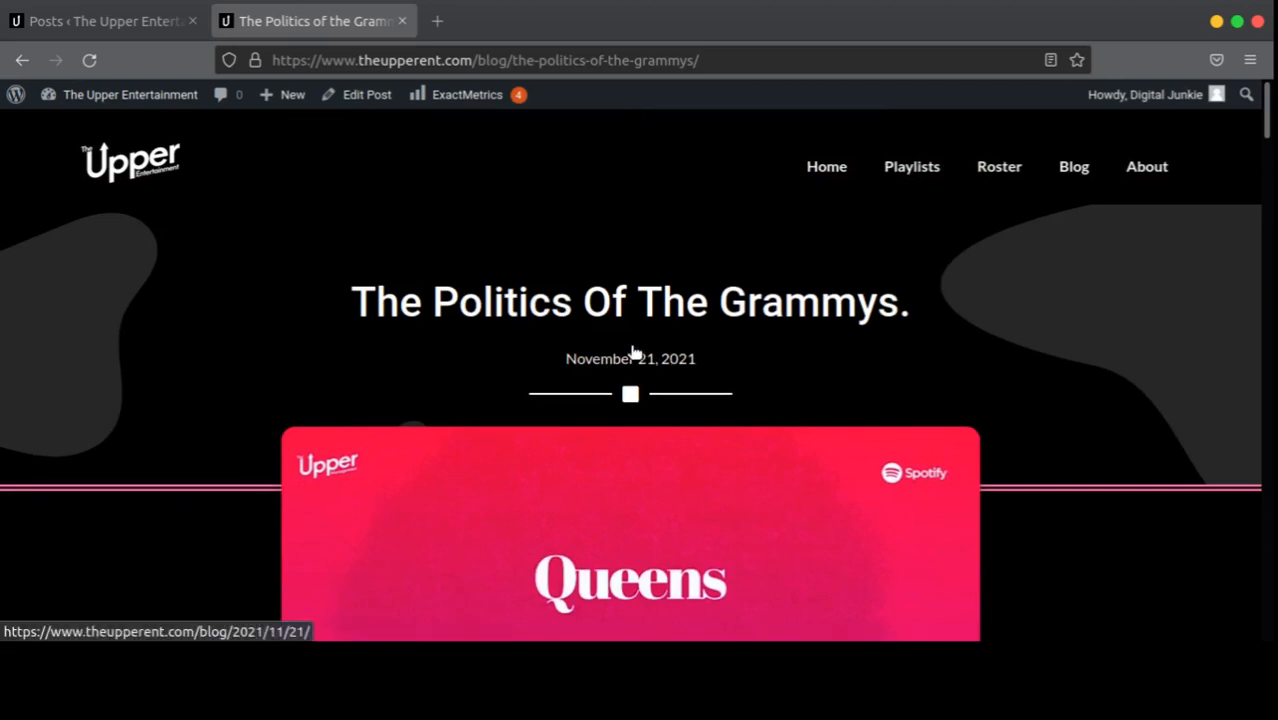
scroll(1048, 364, down, 1)
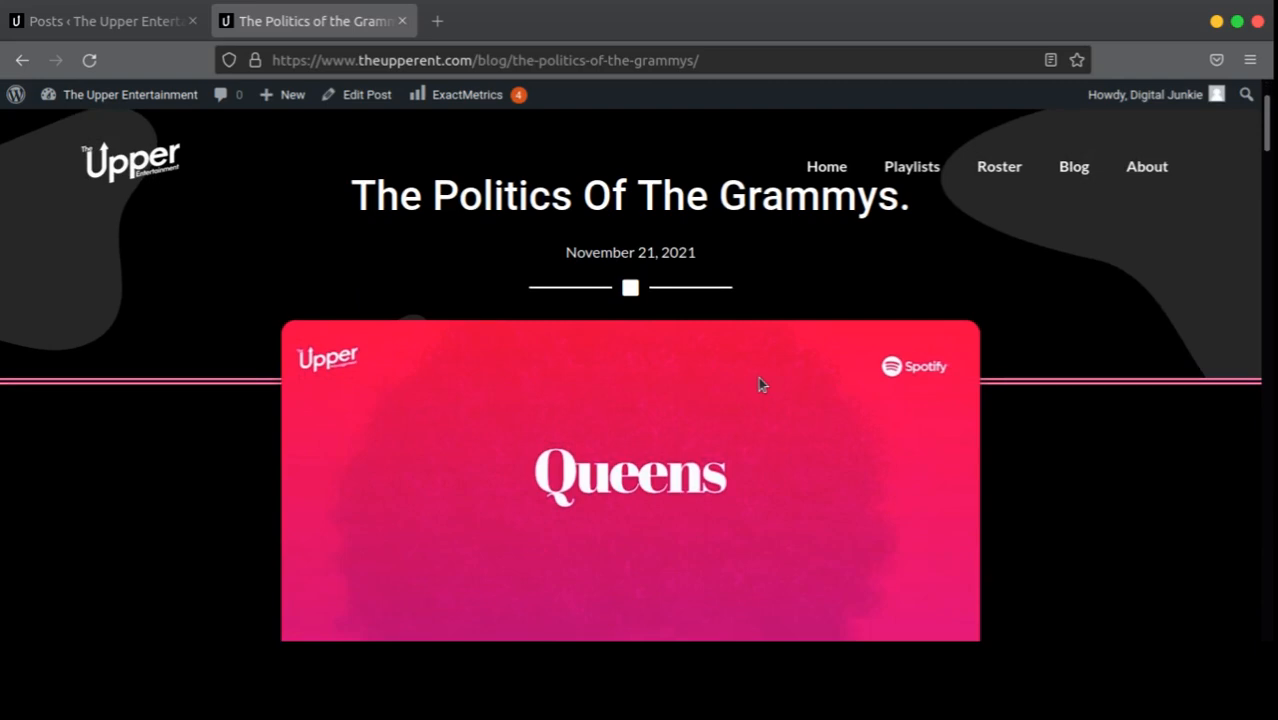
scroll(759, 380, up, 1)
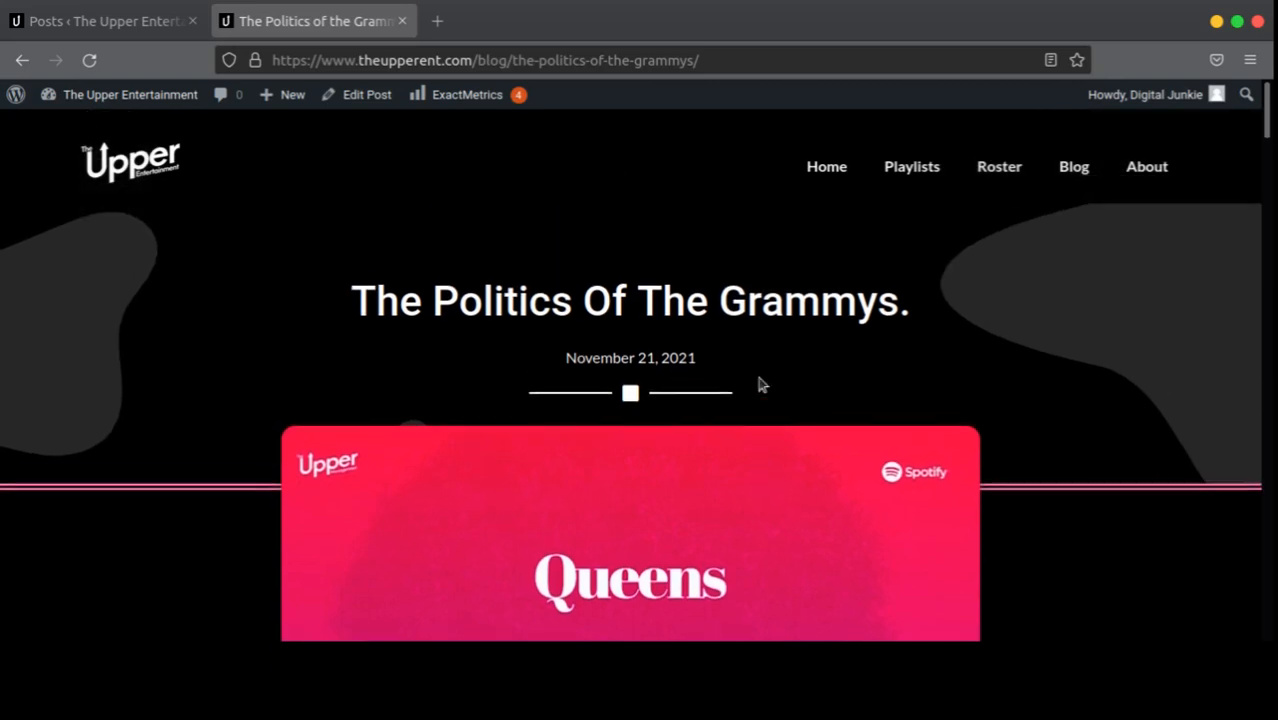
scroll(759, 380, down, 6)
scroll(758, 376, down, 3)
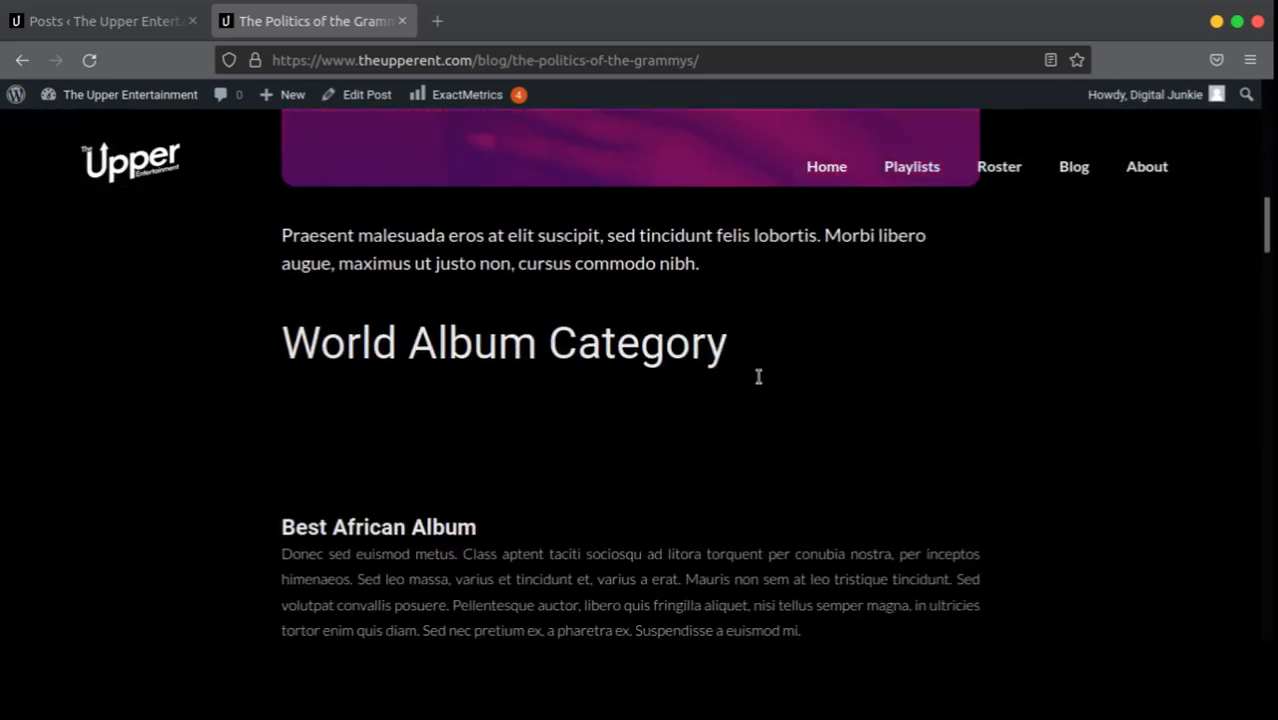
scroll(513, 331, up, 6)
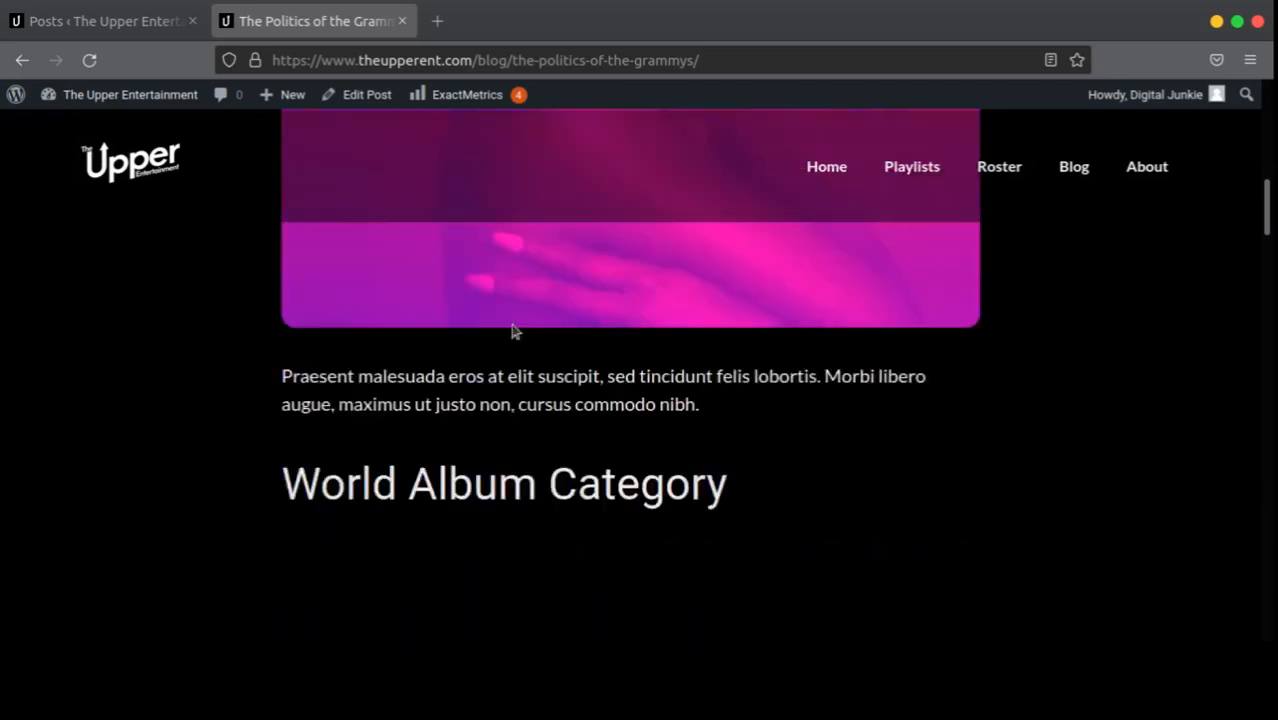
scroll(533, 320, down, 9)
scroll(521, 328, up, 3)
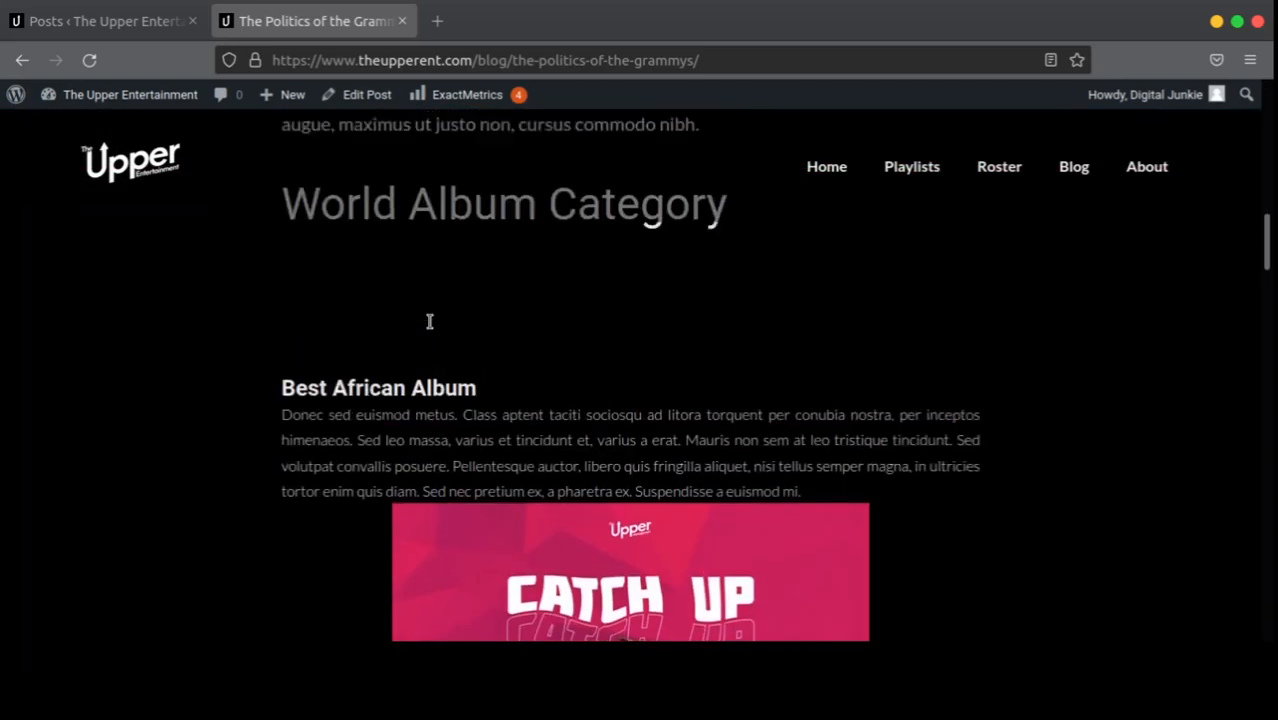
drag(510, 514, 205, 518)
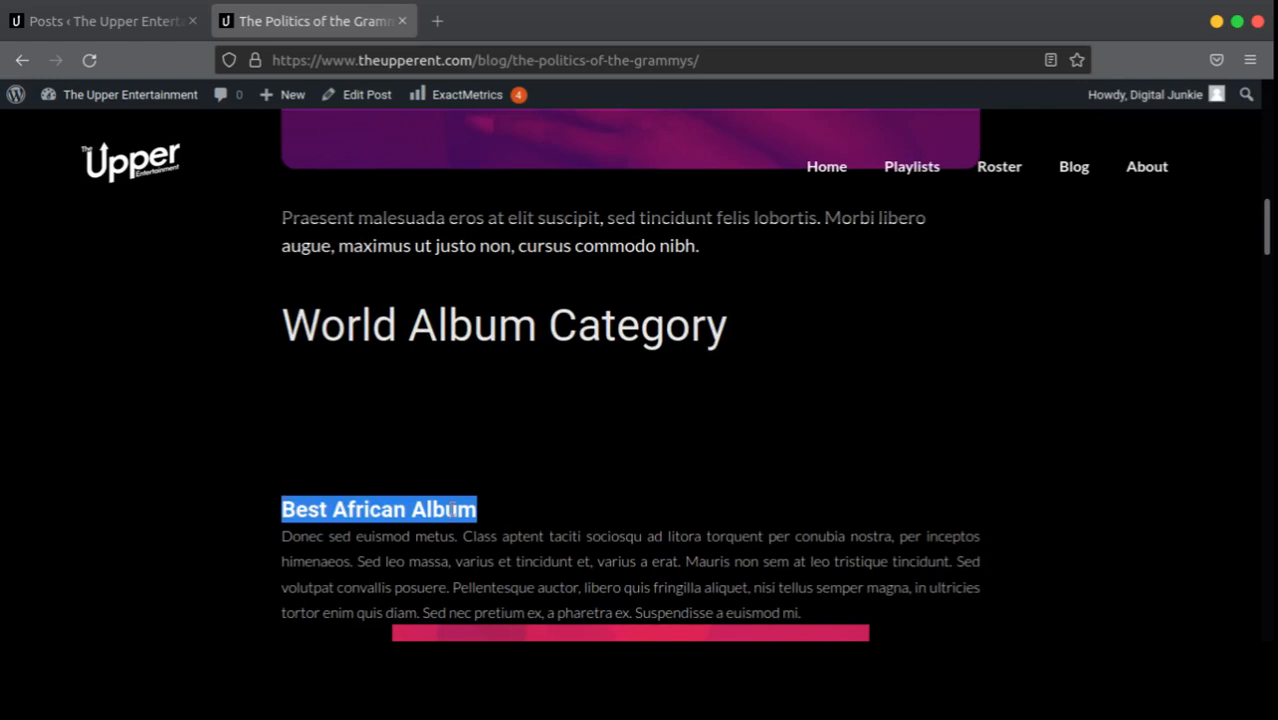
Step: Drag-select beneath the heading to reveal the hidden black-on-black paragraph
drag(548, 491, 314, 379)
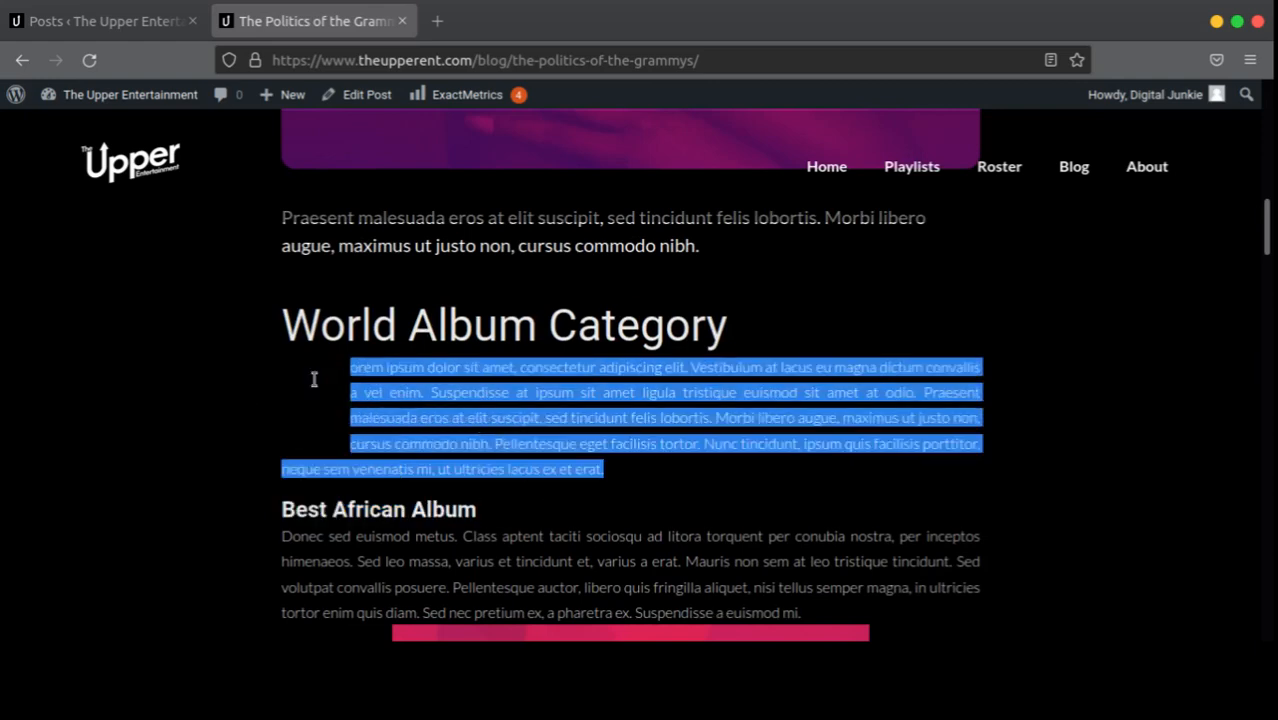
click(240, 426)
drag(582, 468, 318, 363)
click(610, 457)
scroll(610, 457, down, 3)
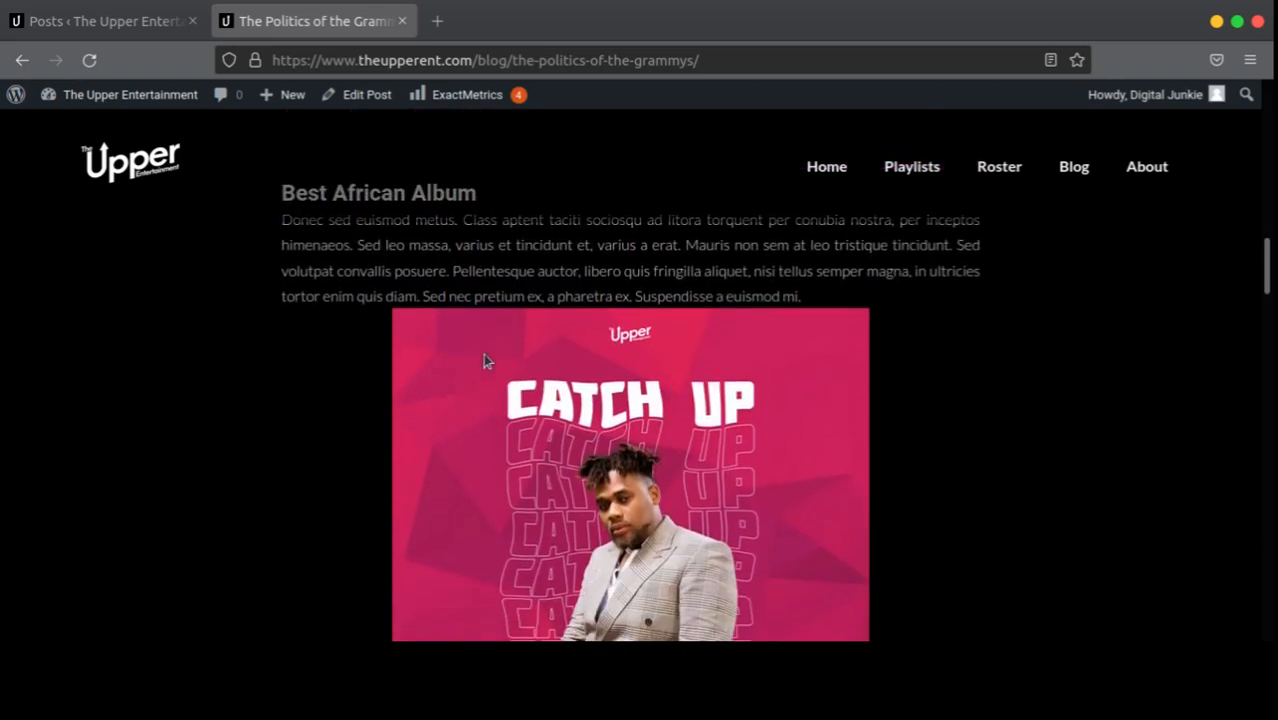
scroll(501, 330, up, 2)
drag(564, 370, 281, 259)
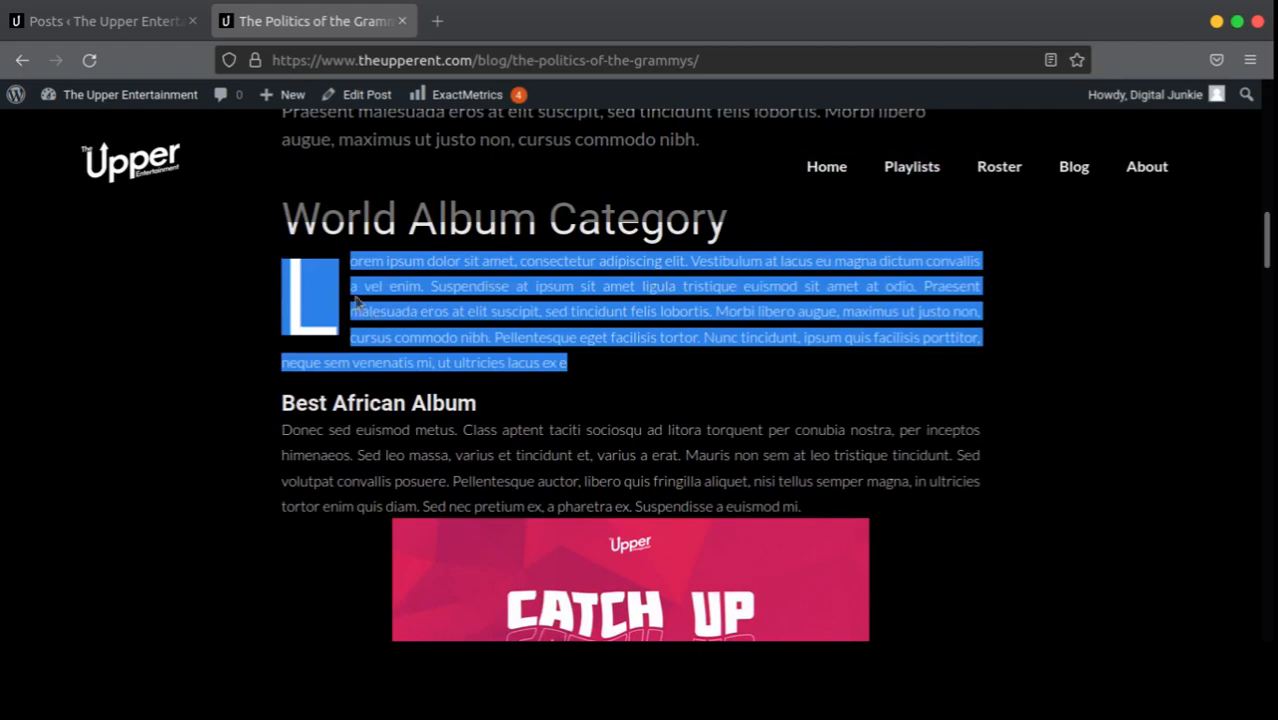
click(390, 308)
scroll(499, 354, down, 2)
scroll(412, 308, up, 1)
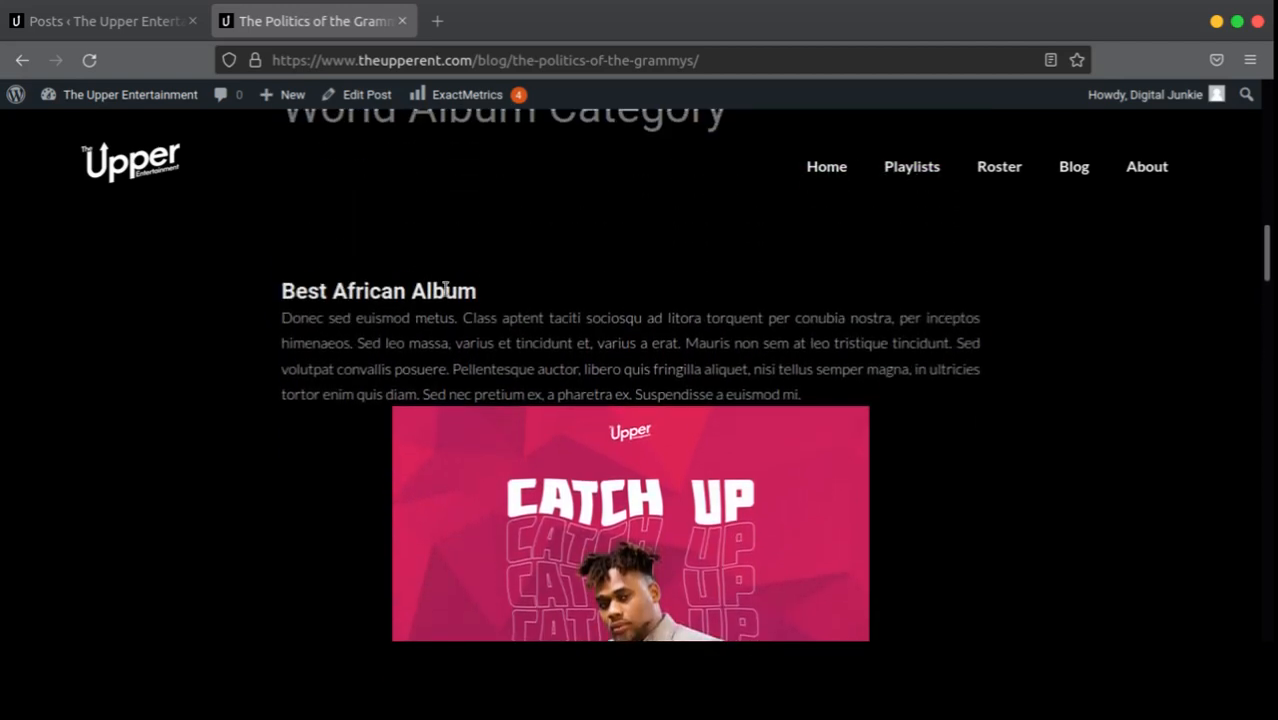
scroll(476, 378, down, 8)
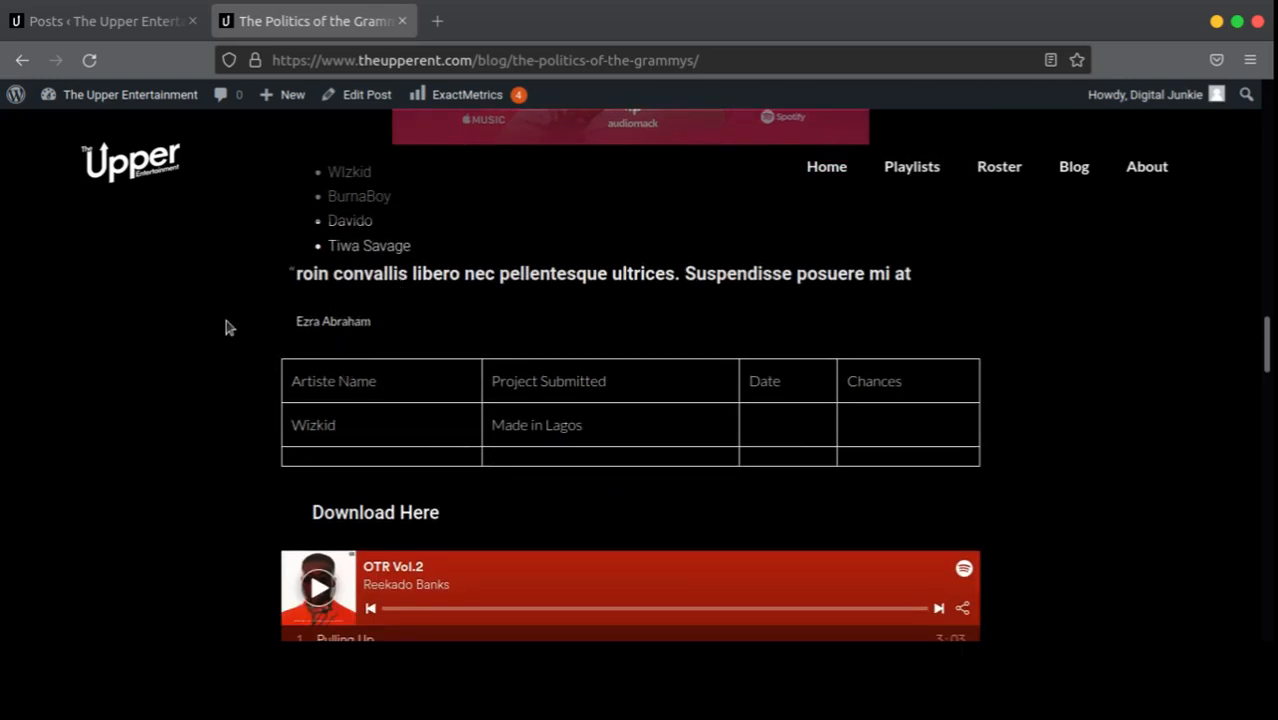
Step: Select the Made in Lagos entry in the post's table
scroll(506, 296, down, 2)
scroll(550, 314, up, 1)
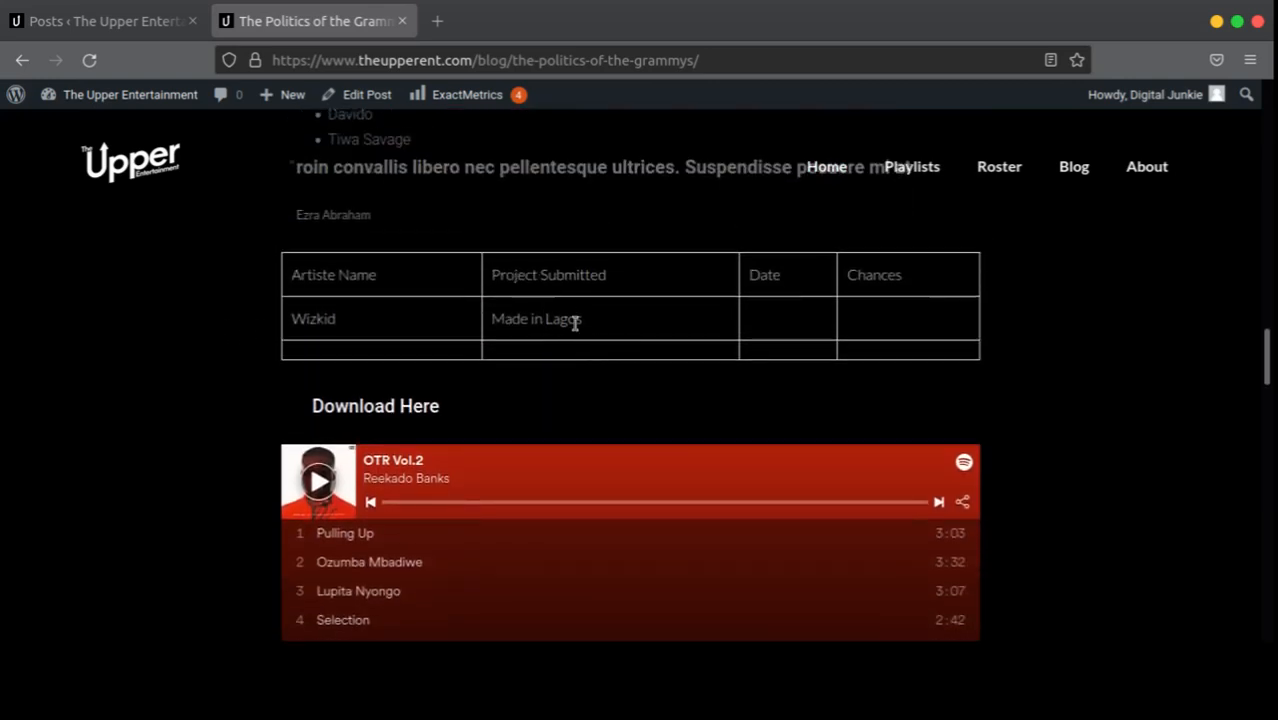
drag(380, 319, 636, 353)
click(514, 365)
Step: Scroll further down the post and select the author's name
scroll(502, 388, down, 6)
scroll(605, 400, up, 3)
scroll(604, 387, down, 3)
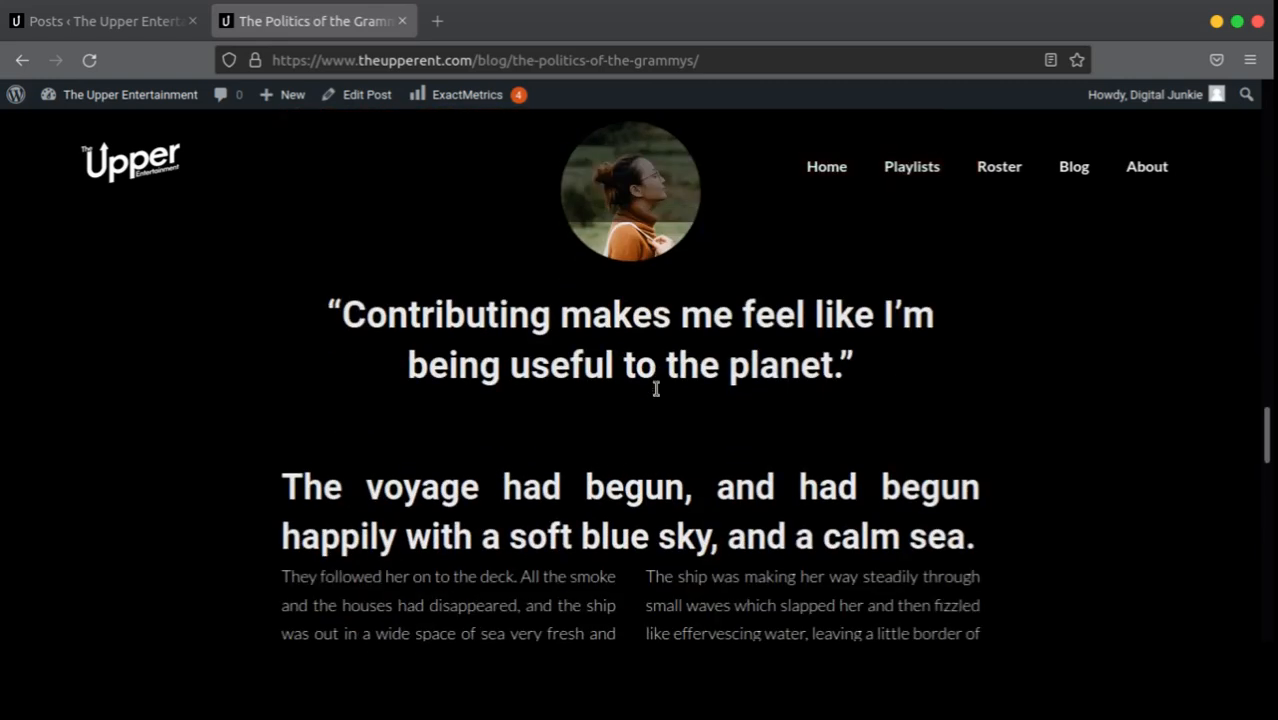
scroll(663, 381, down, 6)
scroll(669, 383, up, 10)
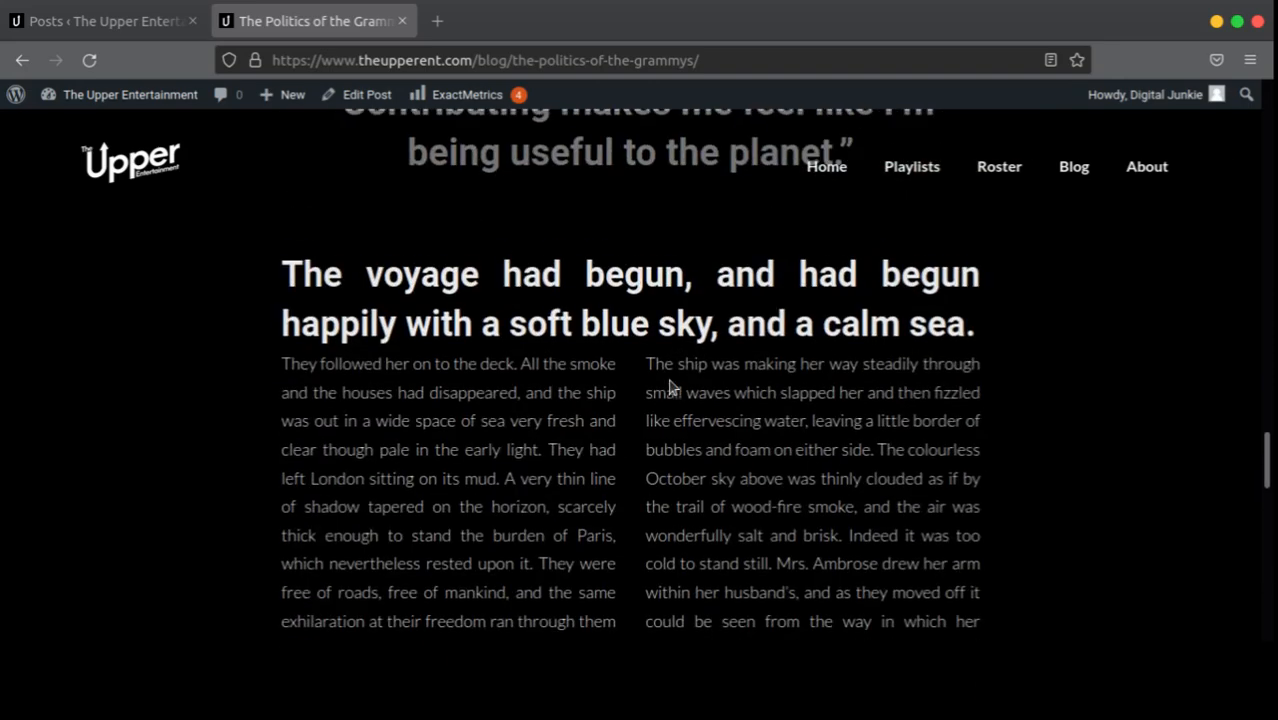
scroll(776, 372, down, 7)
scroll(775, 365, down, 6)
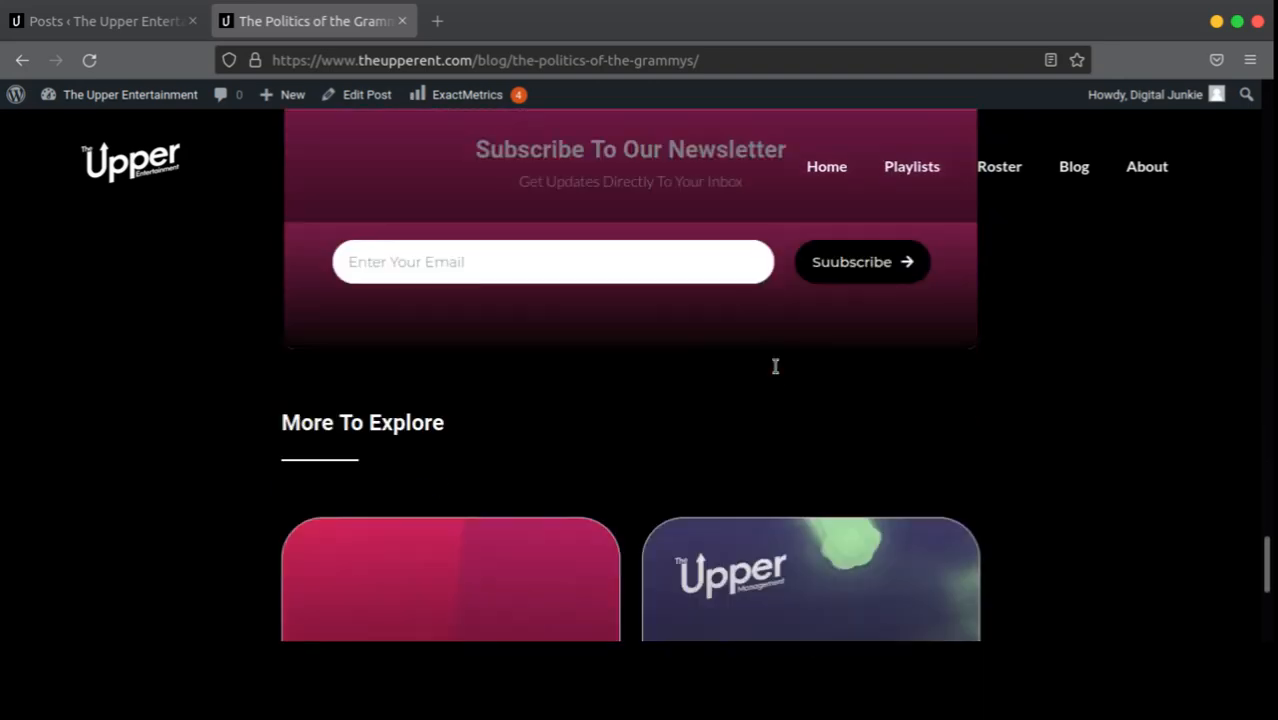
scroll(776, 371, up, 5)
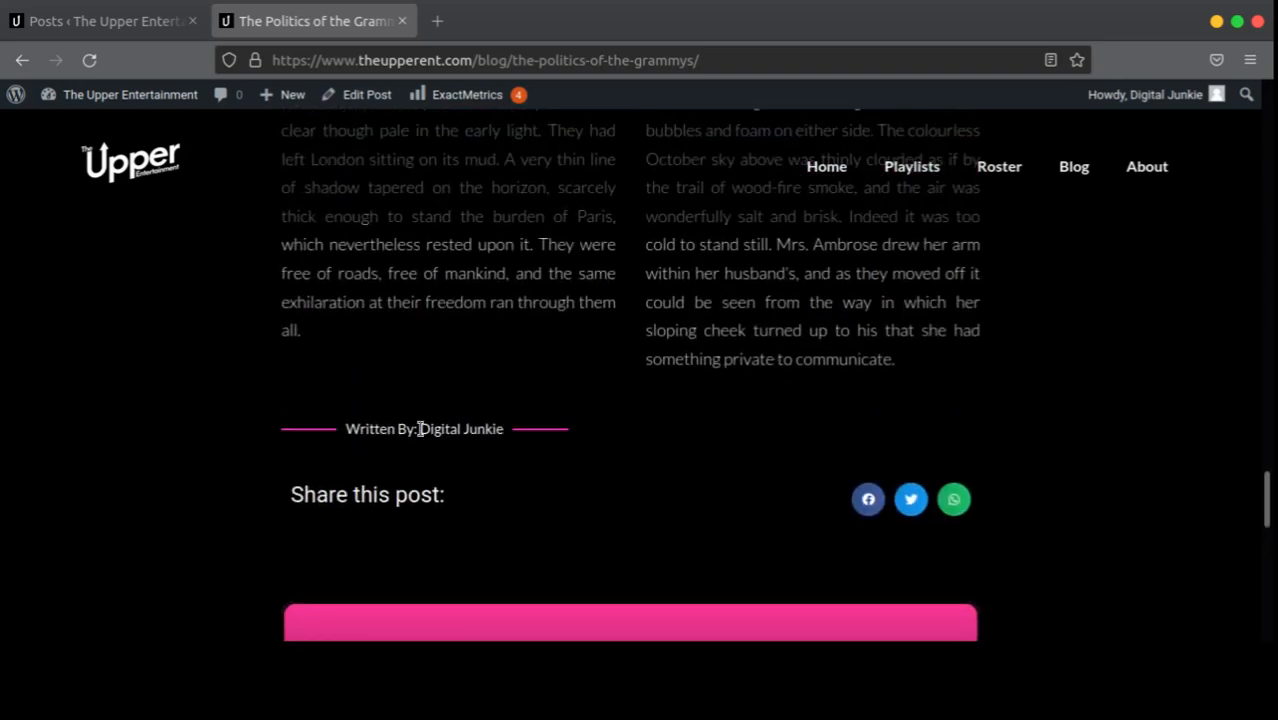
drag(420, 428, 485, 429)
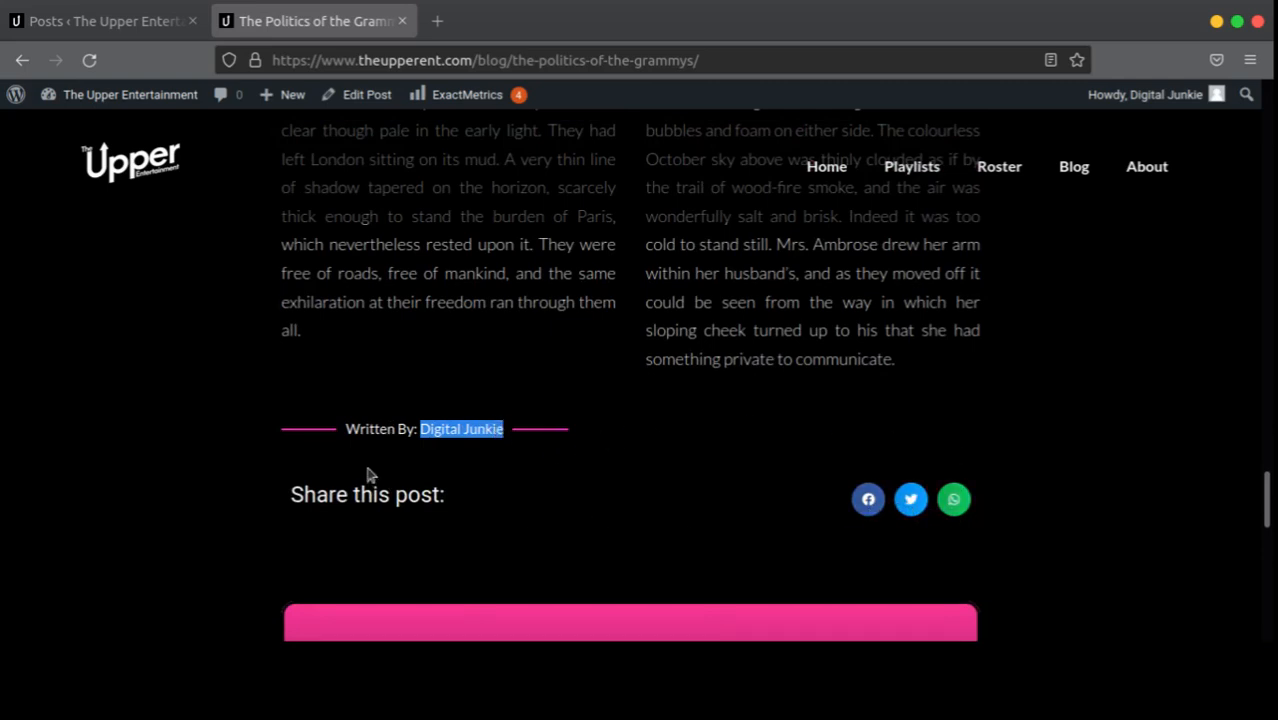
click(630, 457)
Step: Check the post down to its newsletter box, then return to the admin Posts list
scroll(700, 440, down, 4)
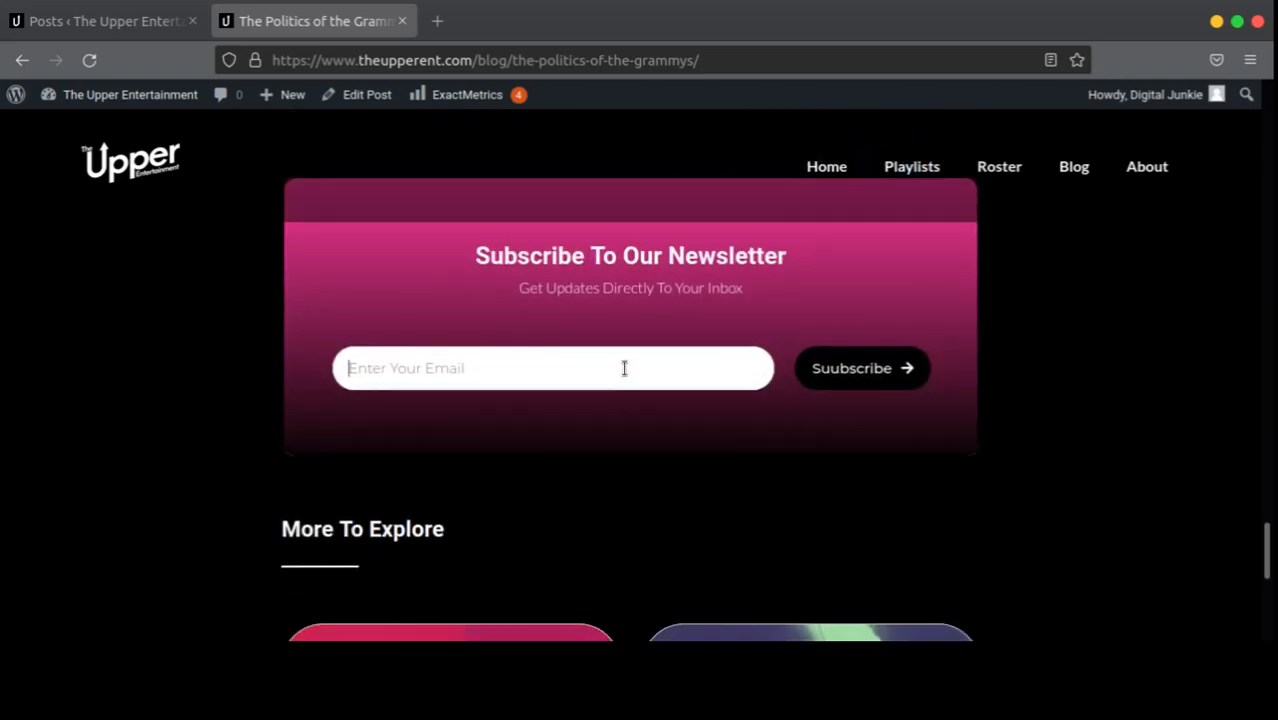
scroll(630, 390, down, 5)
scroll(628, 382, up, 8)
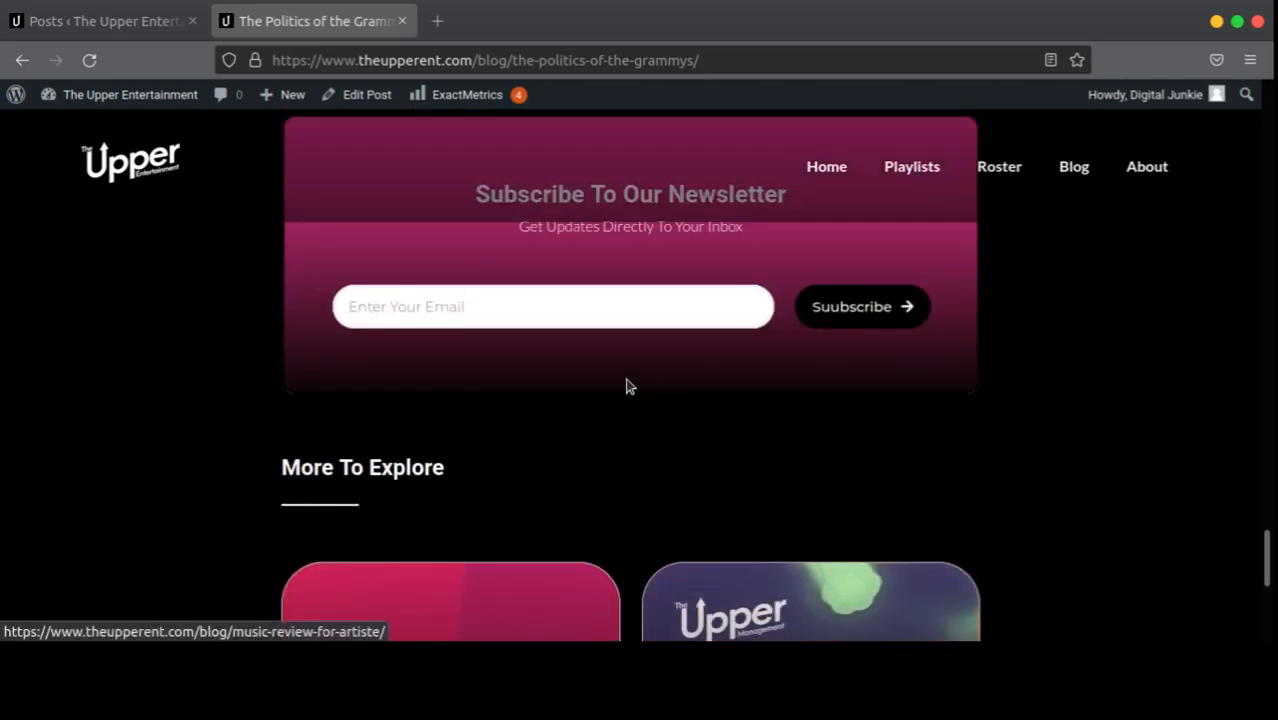
click(137, 17)
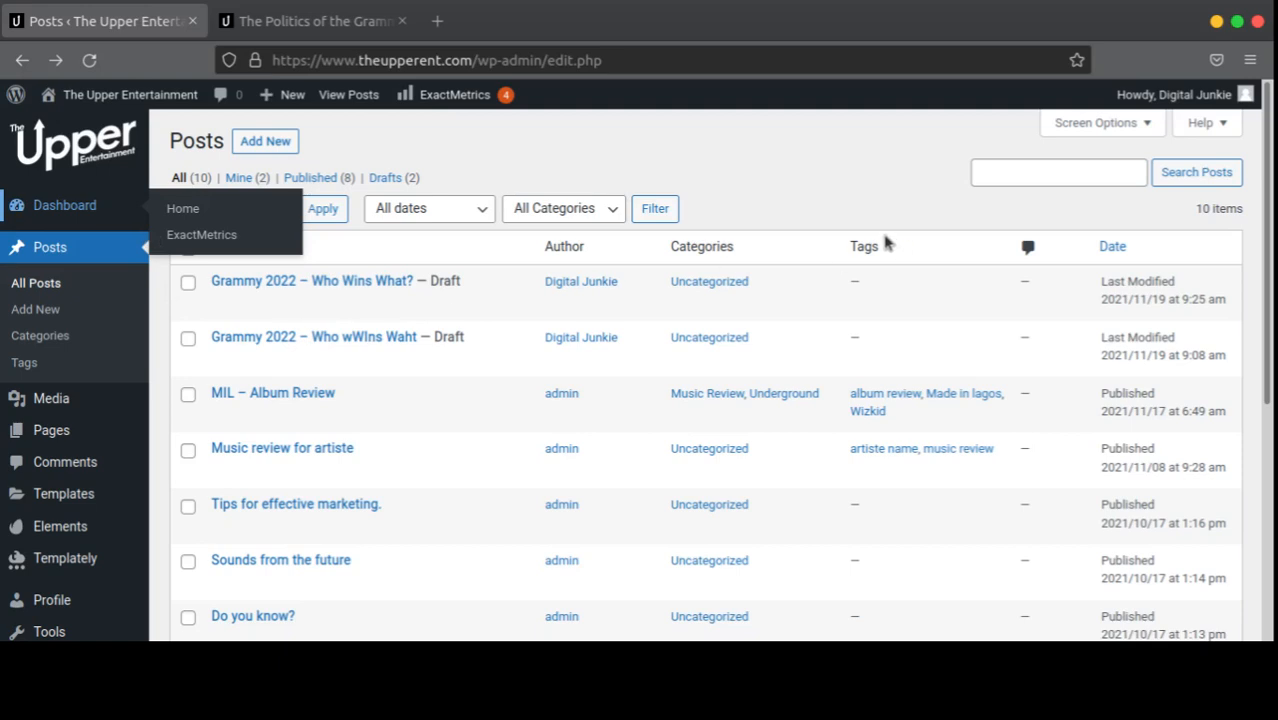
Step: Go to the Dashboard and open Manage Comments to view the empty comments list
click(112, 212)
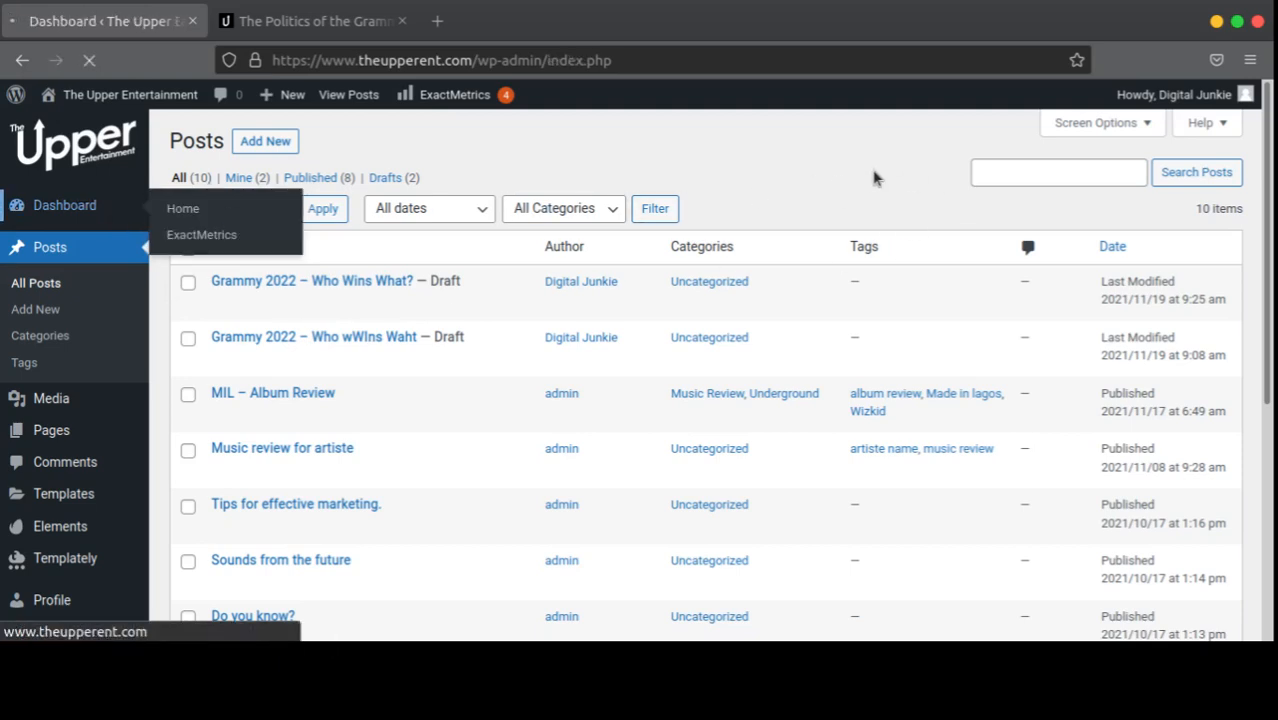
scroll(869, 188, down, 5)
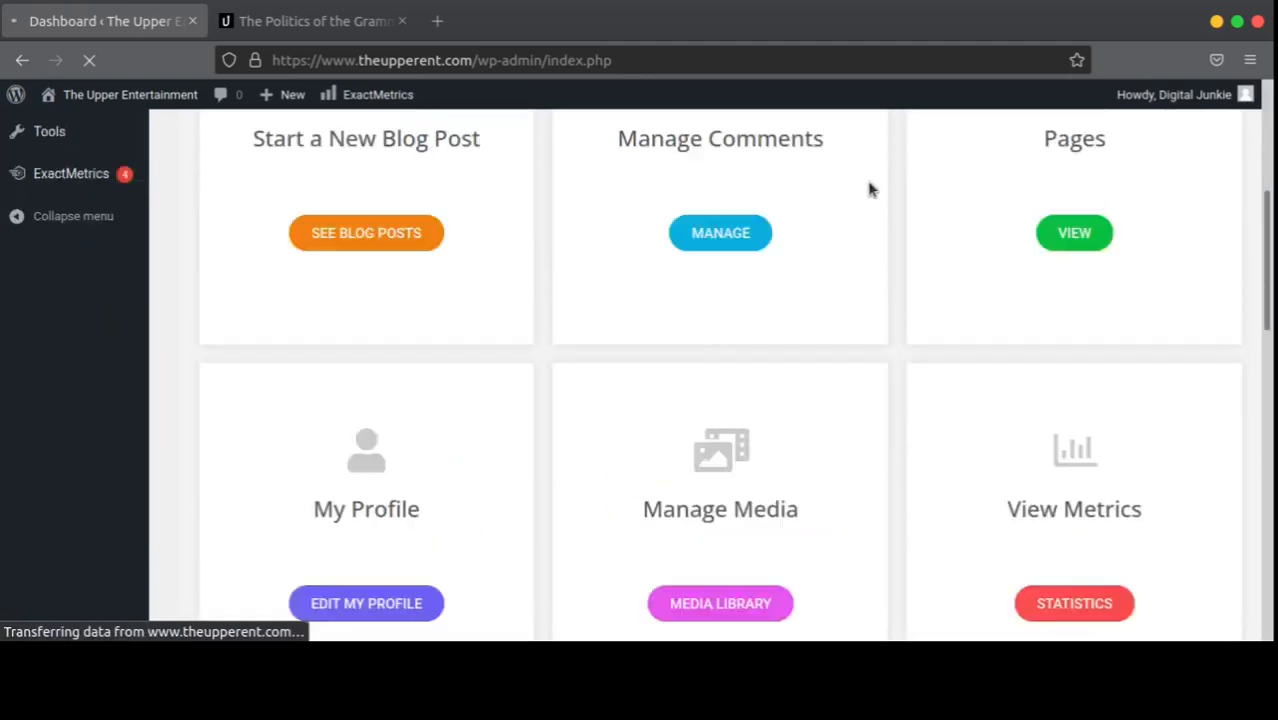
scroll(832, 248, up, 3)
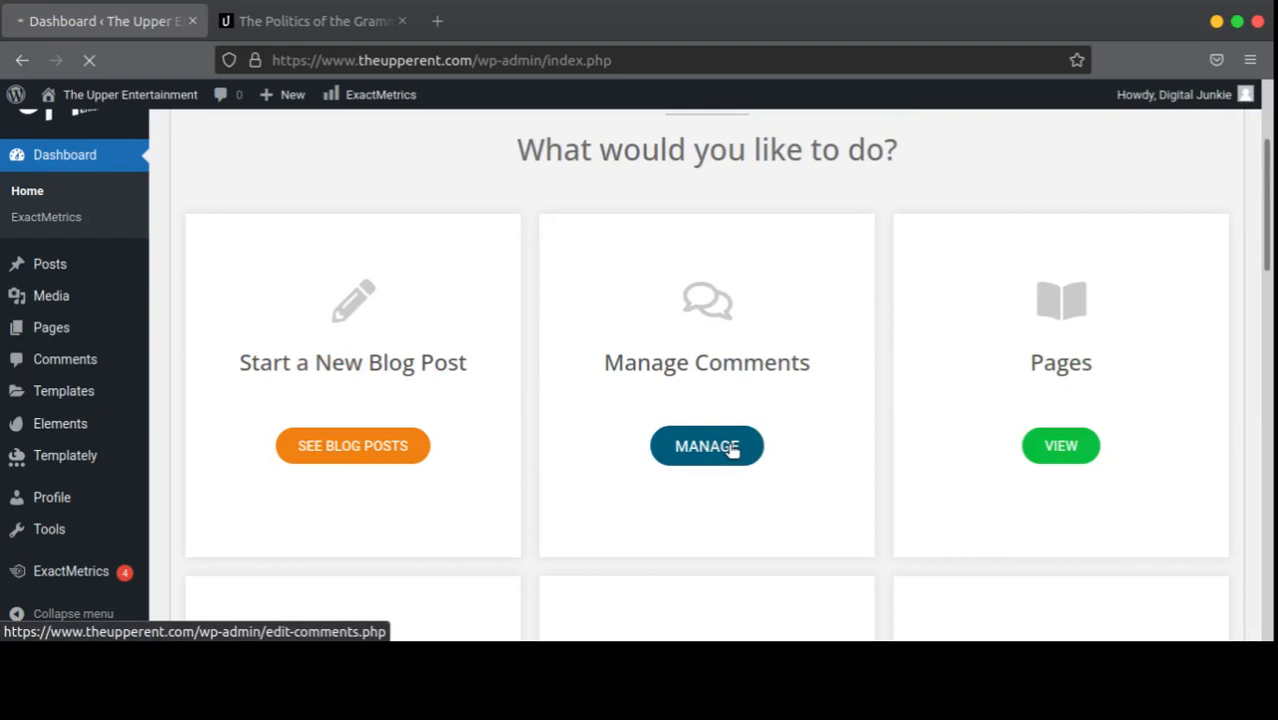
click(731, 450)
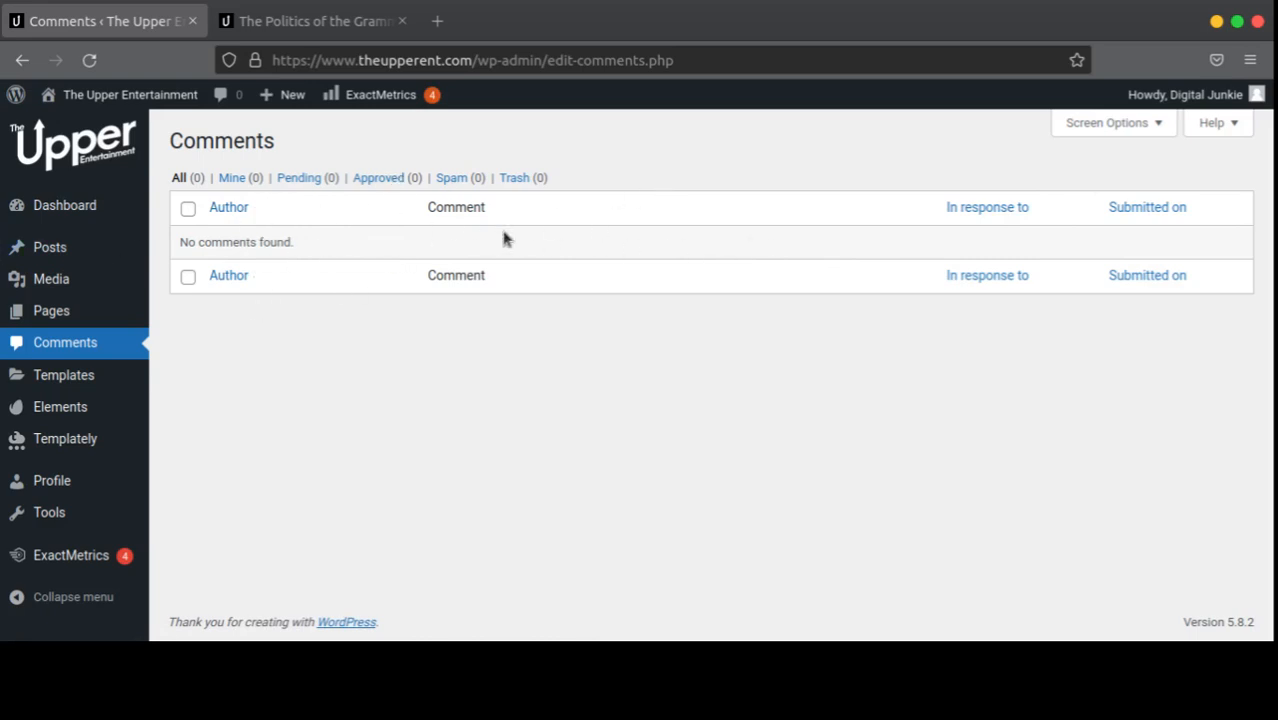
Step: Return to the Dashboard and open All Pages, listing About, Blog, Home, Playlist and Roster
click(92, 212)
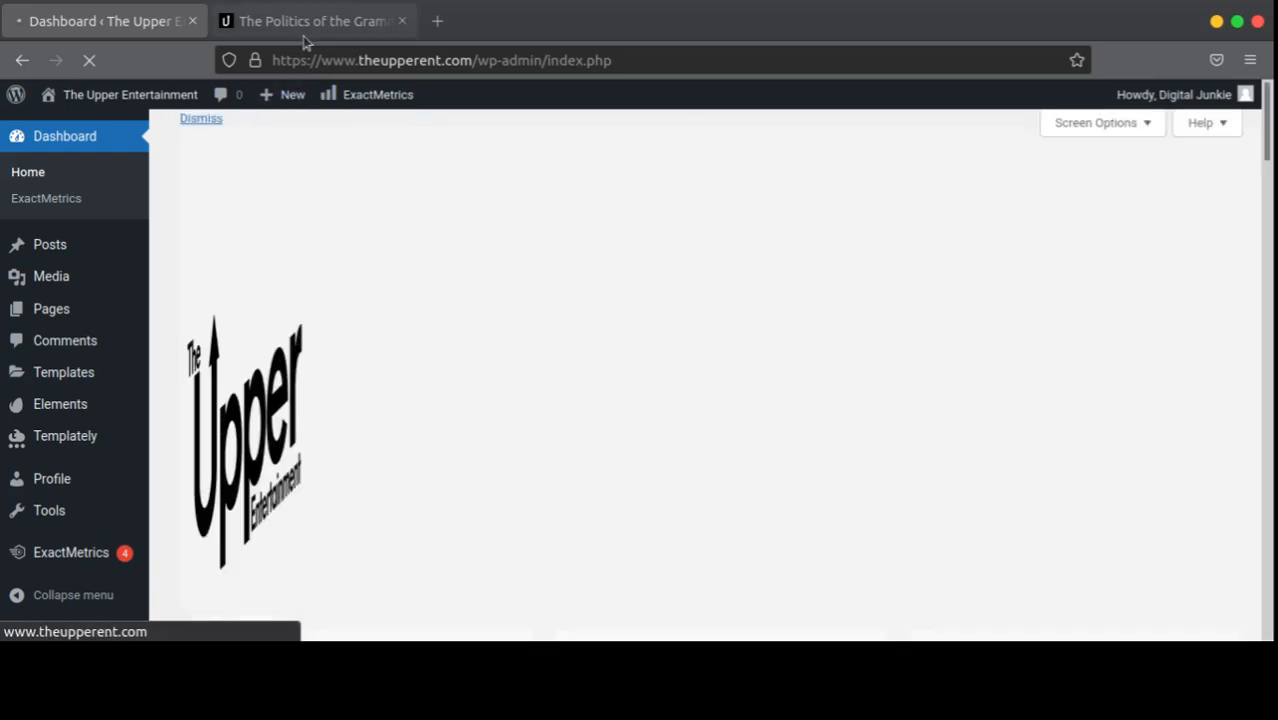
scroll(866, 396, down, 3)
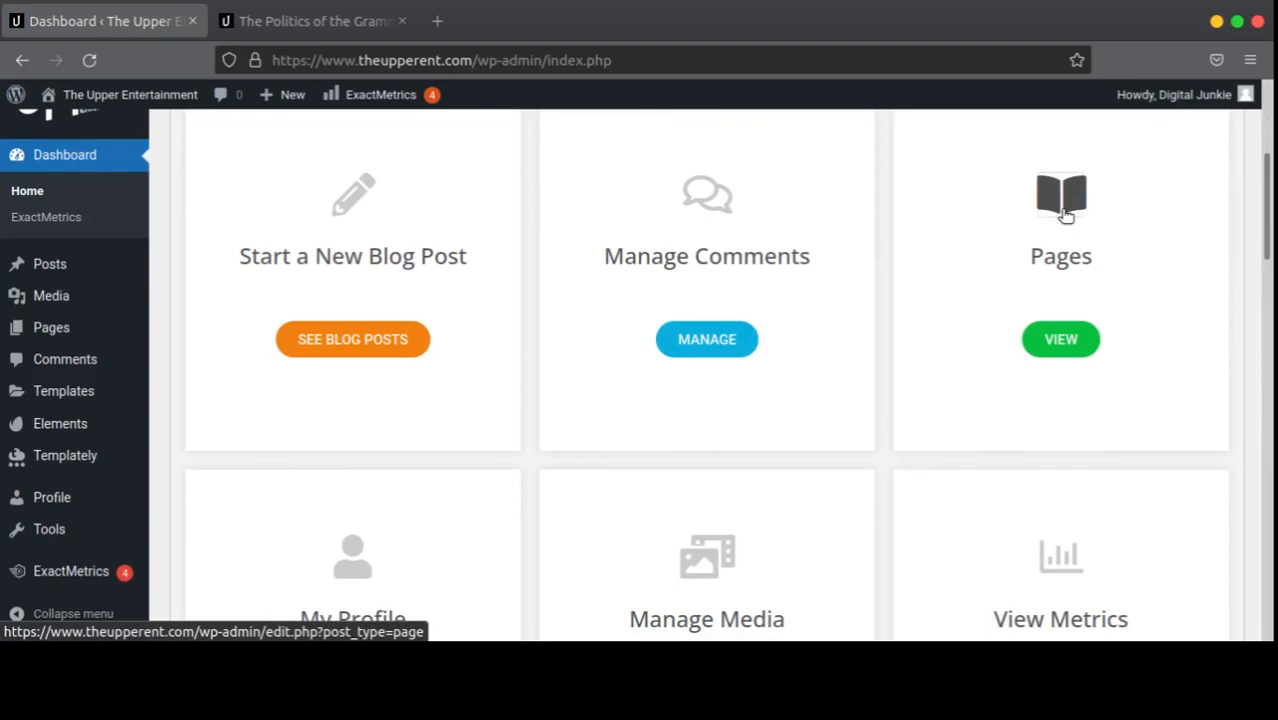
click(1066, 216)
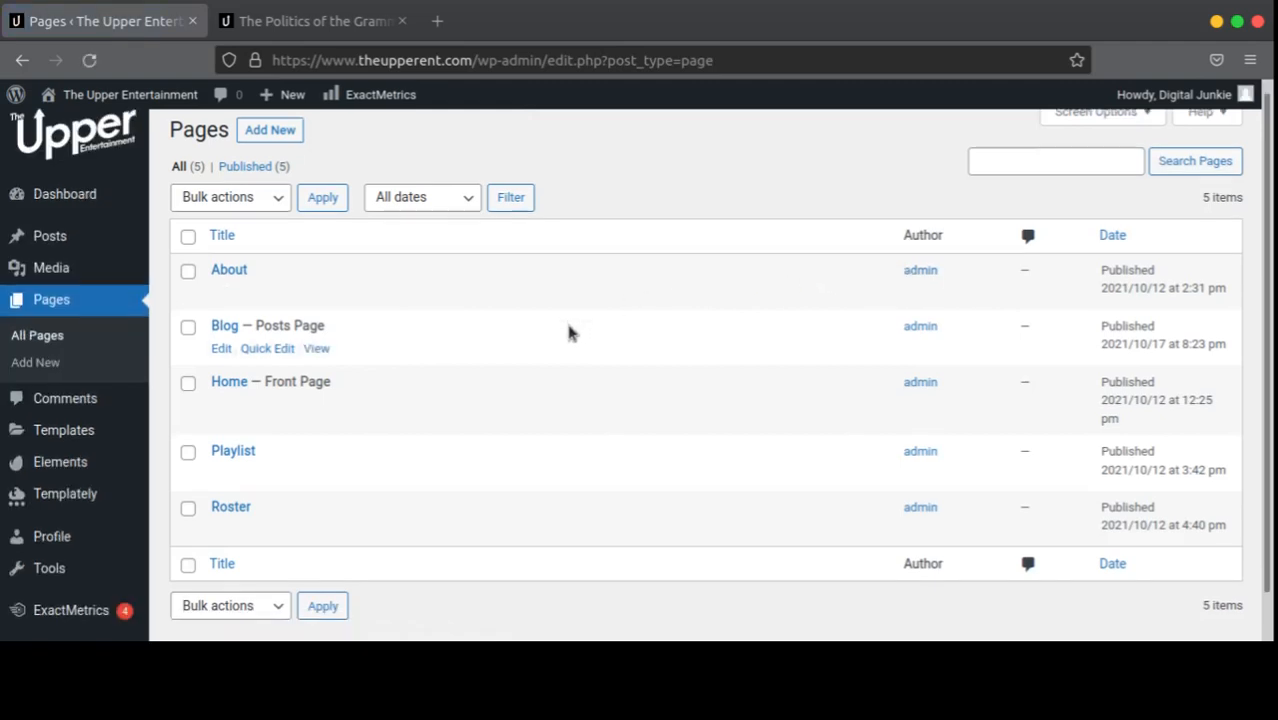
scroll(522, 362, down, 2)
scroll(440, 450, up, 2)
scroll(495, 472, down, 1)
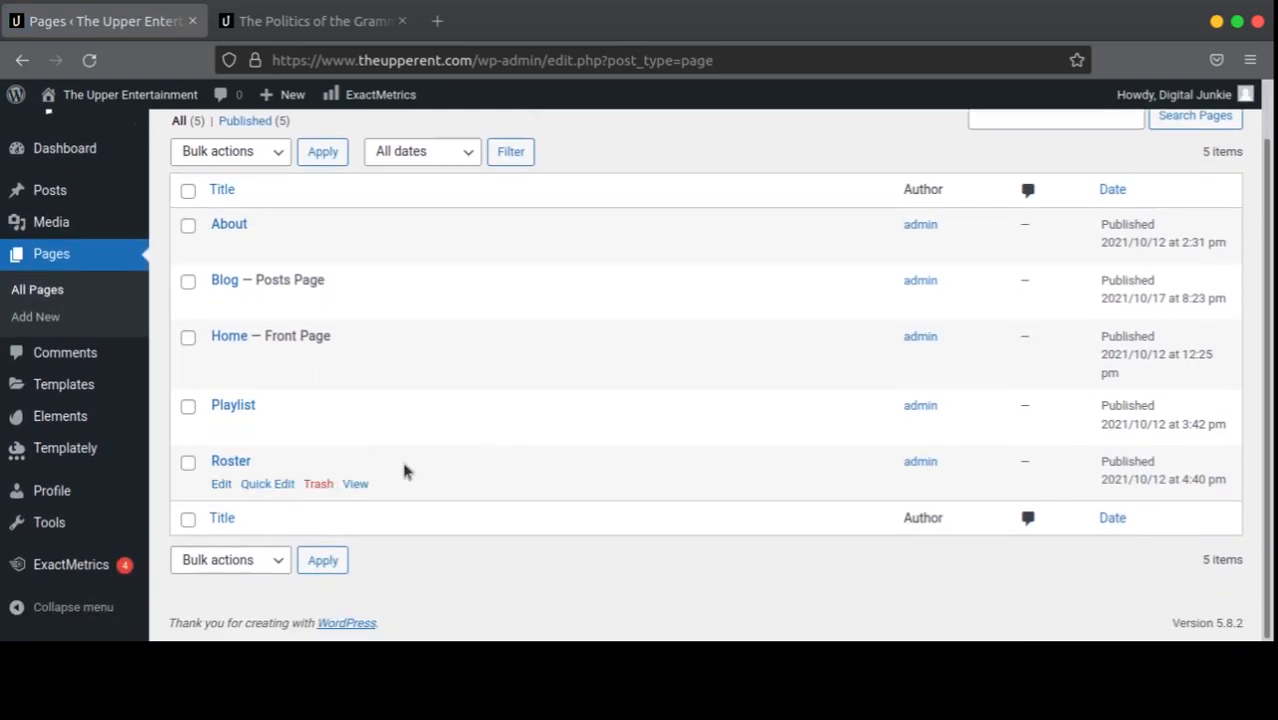
scroll(836, 452, up, 1)
scroll(836, 452, up, 1)
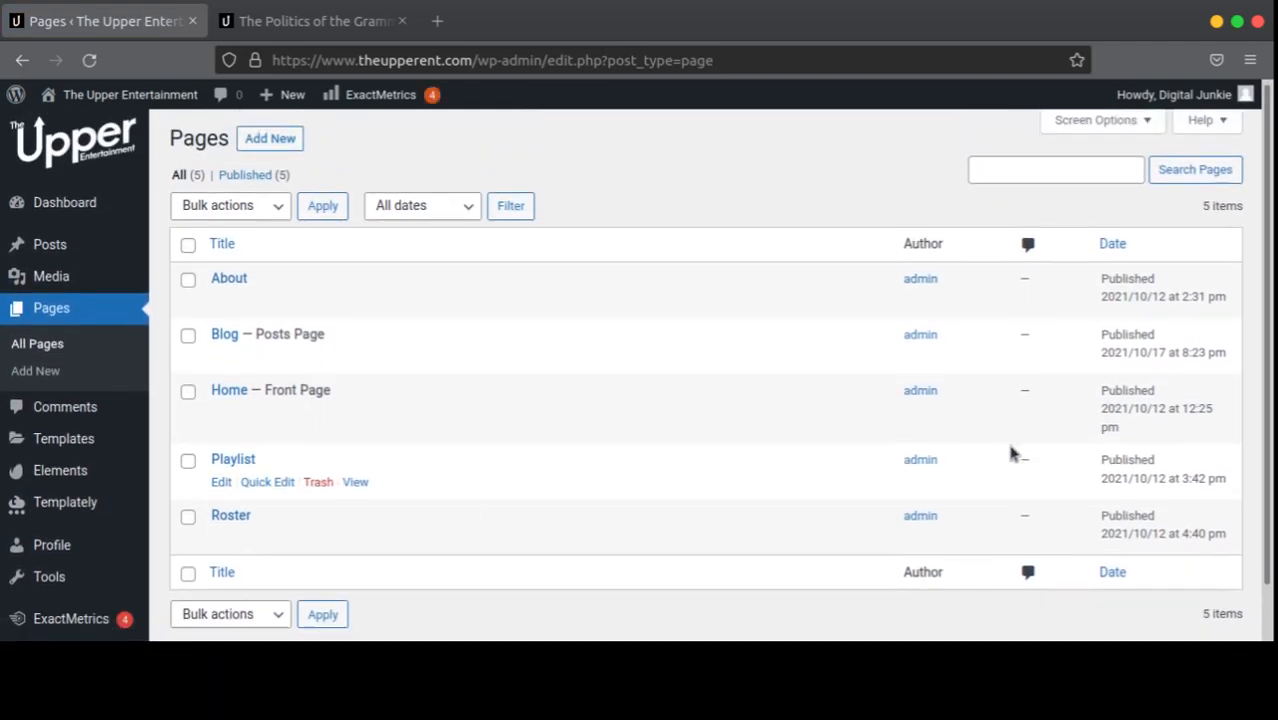
scroll(1013, 451, down, 2)
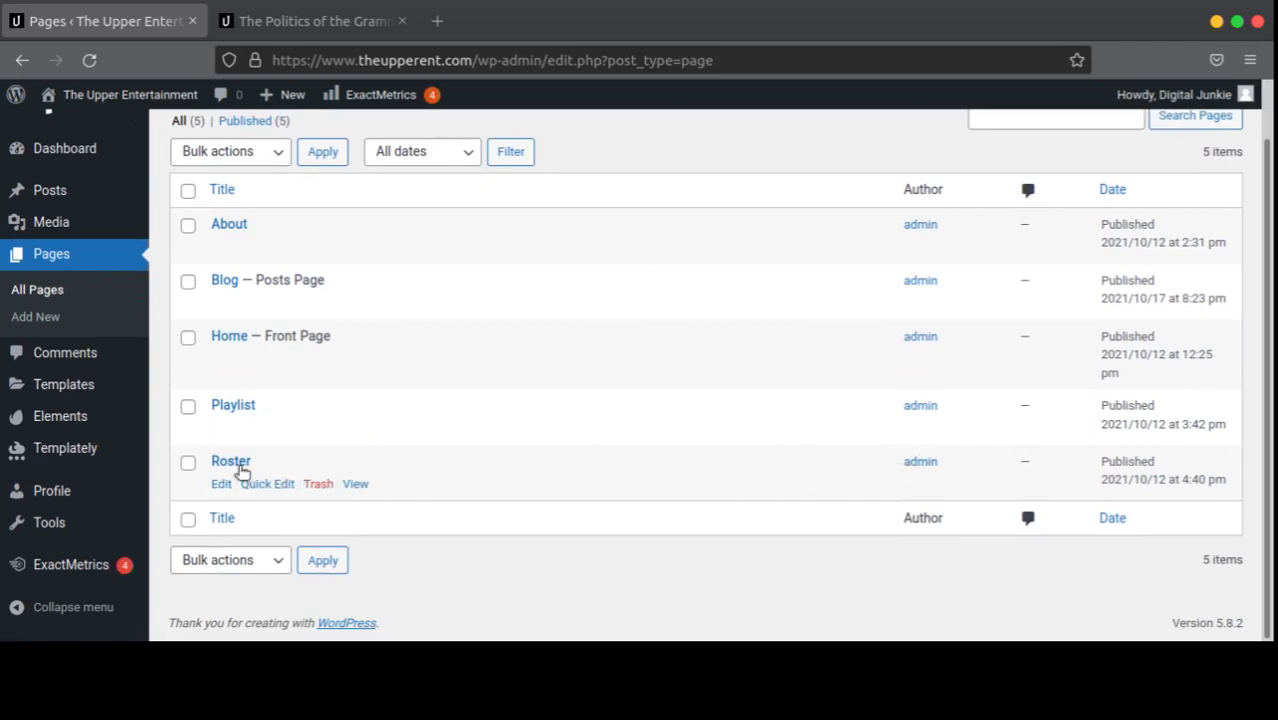
scroll(300, 455, up, 1)
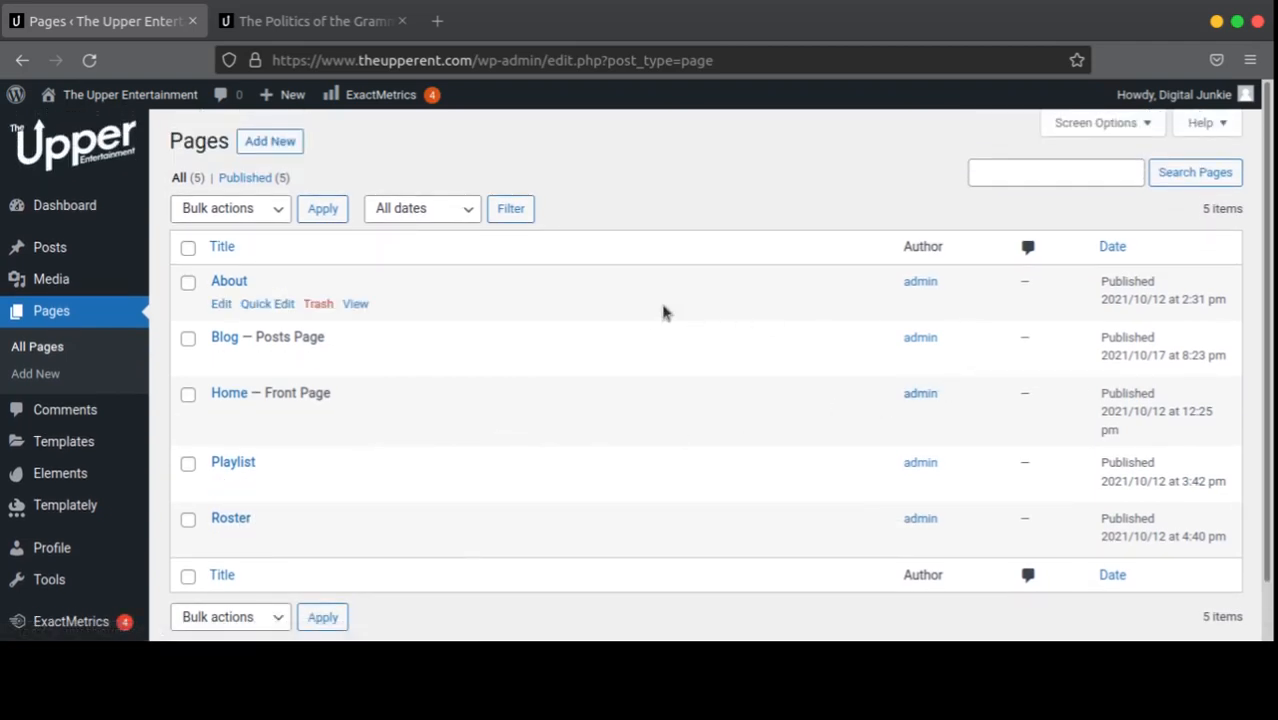
scroll(305, 380, down, 1)
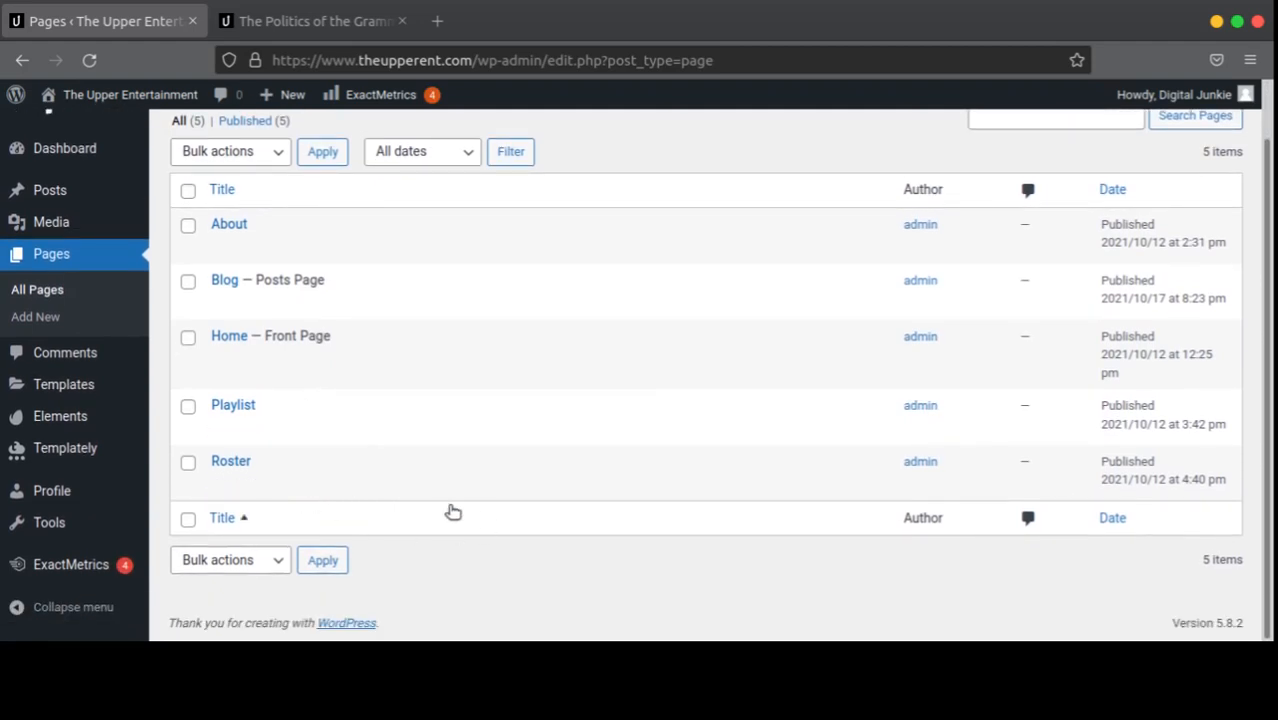
scroll(448, 508, up, 1)
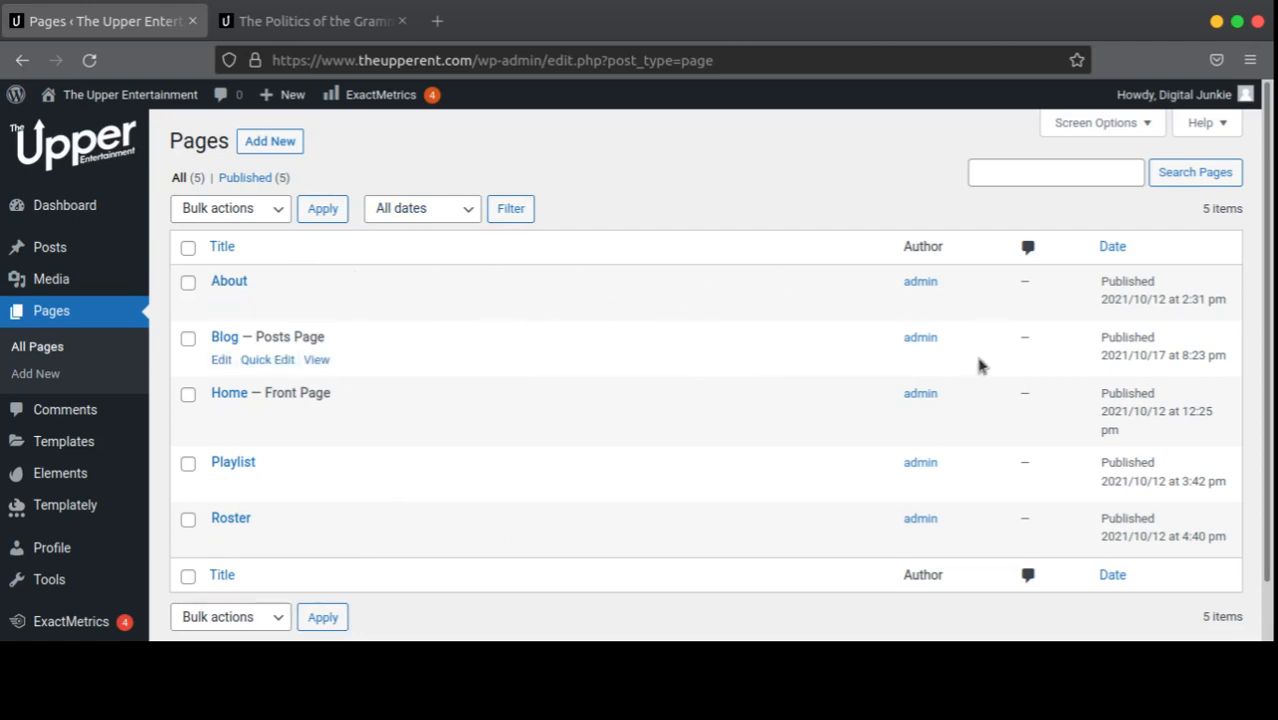
scroll(980, 420, down, 1)
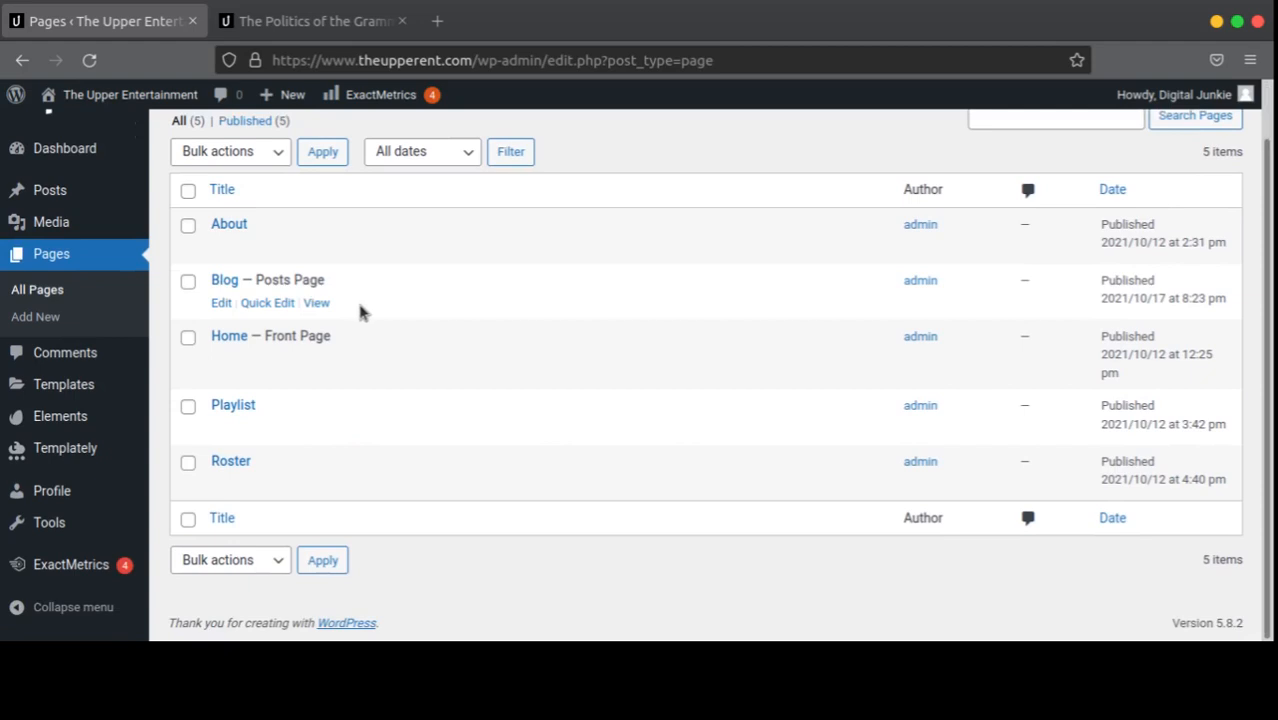
scroll(870, 350, up, 1)
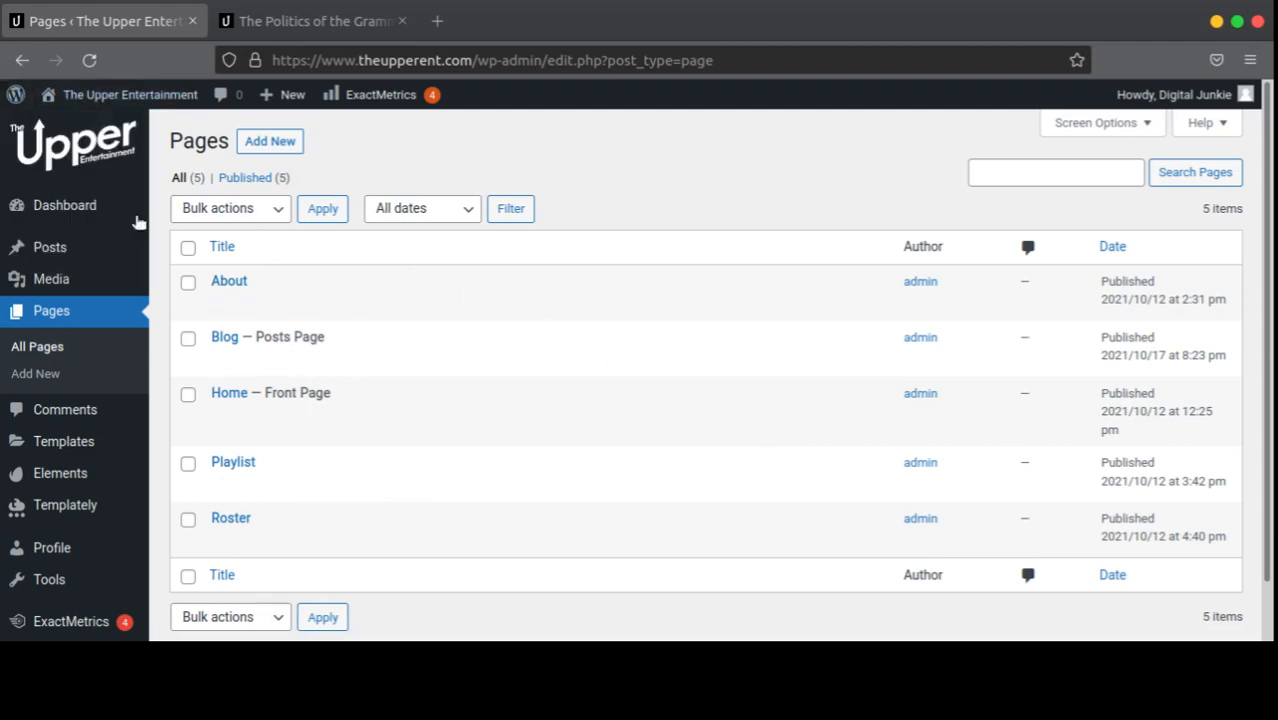
Step: Go back to the Dashboard and choose Edit My Profile
click(21, 60)
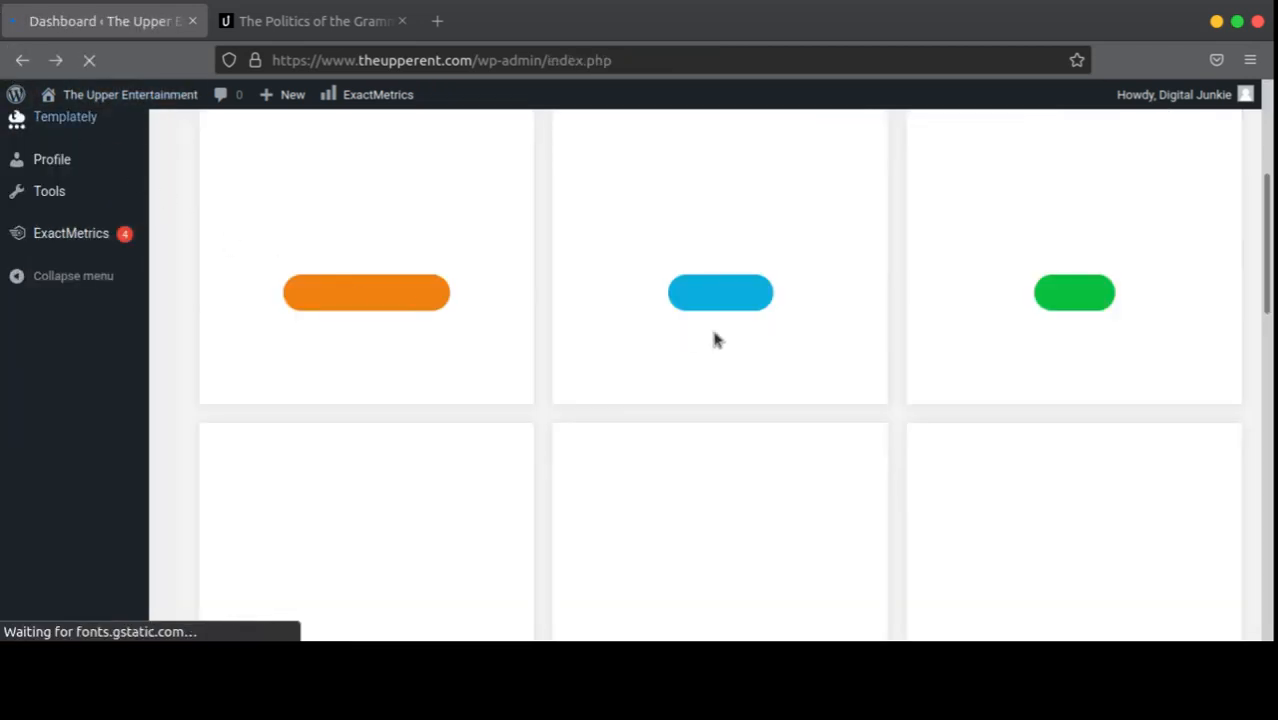
scroll(599, 419, down, 4)
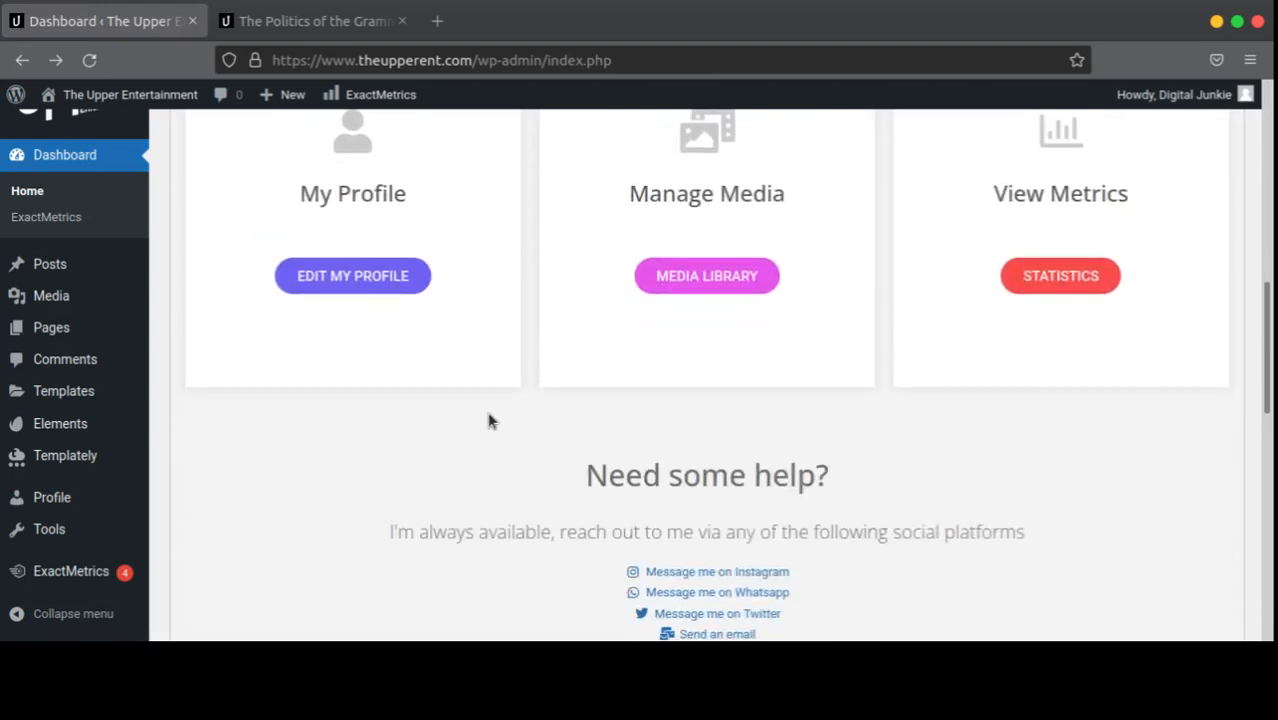
scroll(491, 419, up, 1)
click(340, 394)
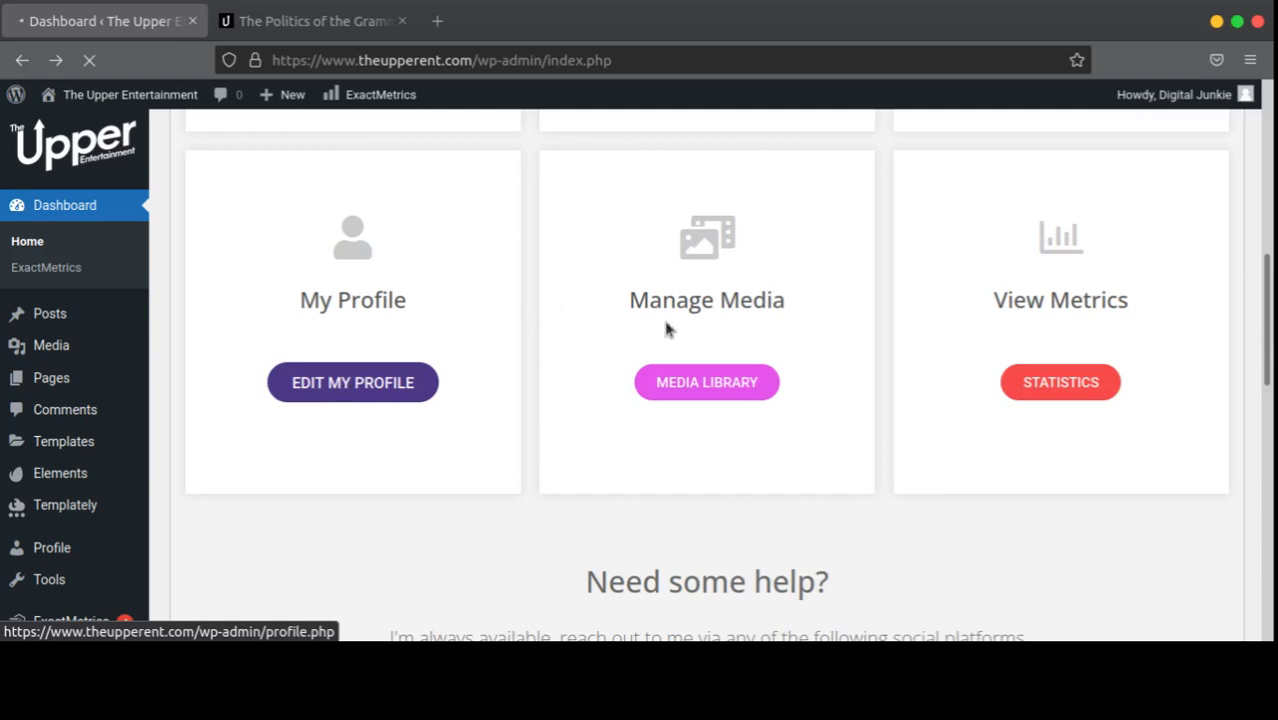
Step: Review the published Politics of the Grammys post in its tab, then return to the admin tab
click(320, 22)
scroll(928, 347, down, 10)
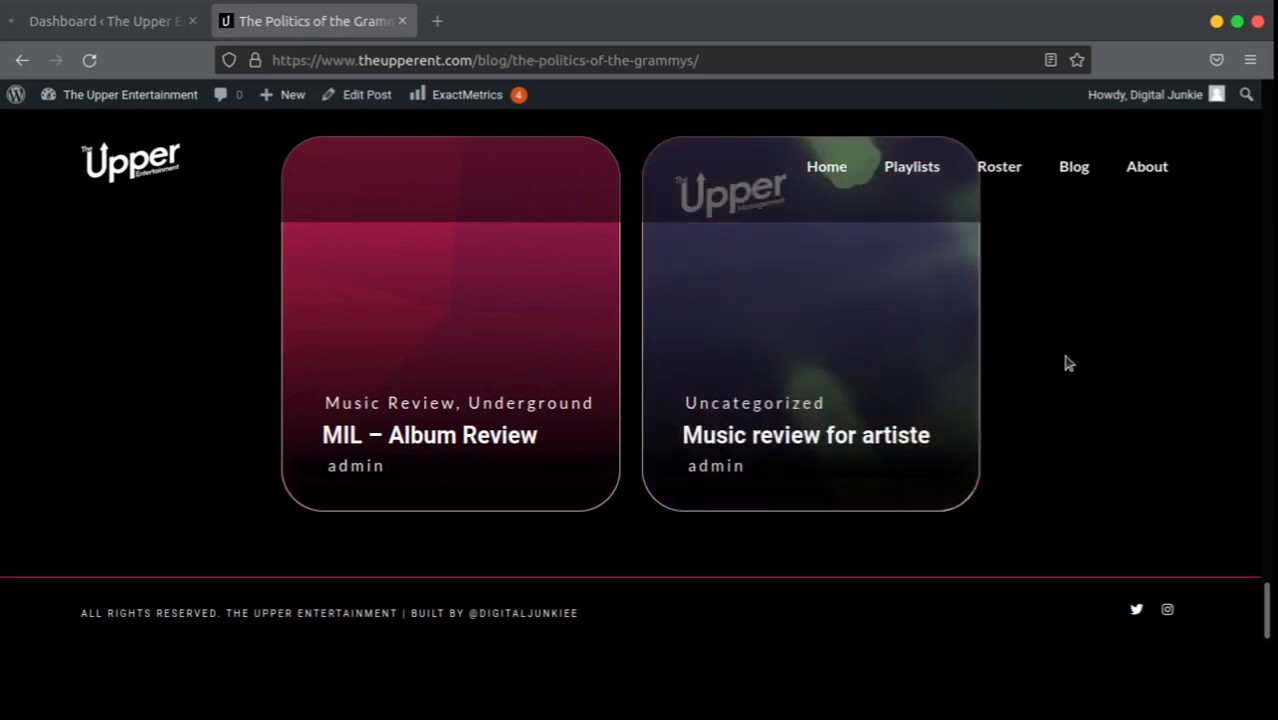
scroll(1068, 363, up, 20)
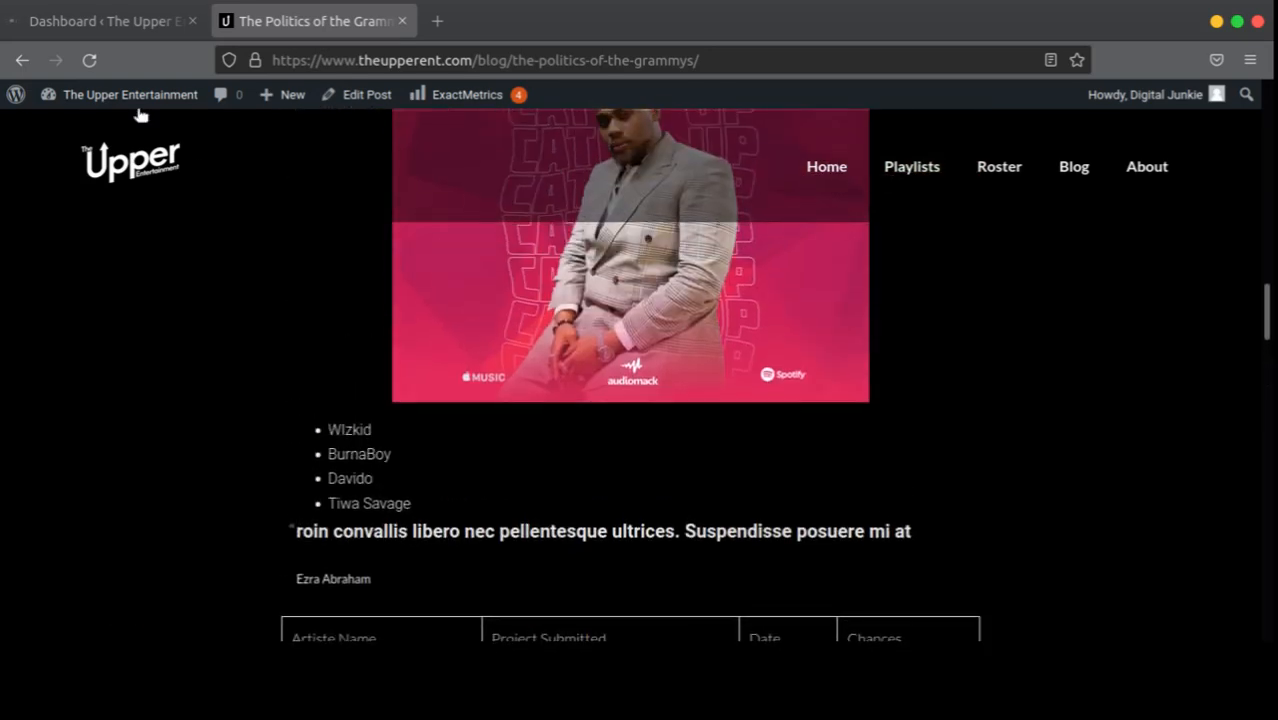
click(100, 21)
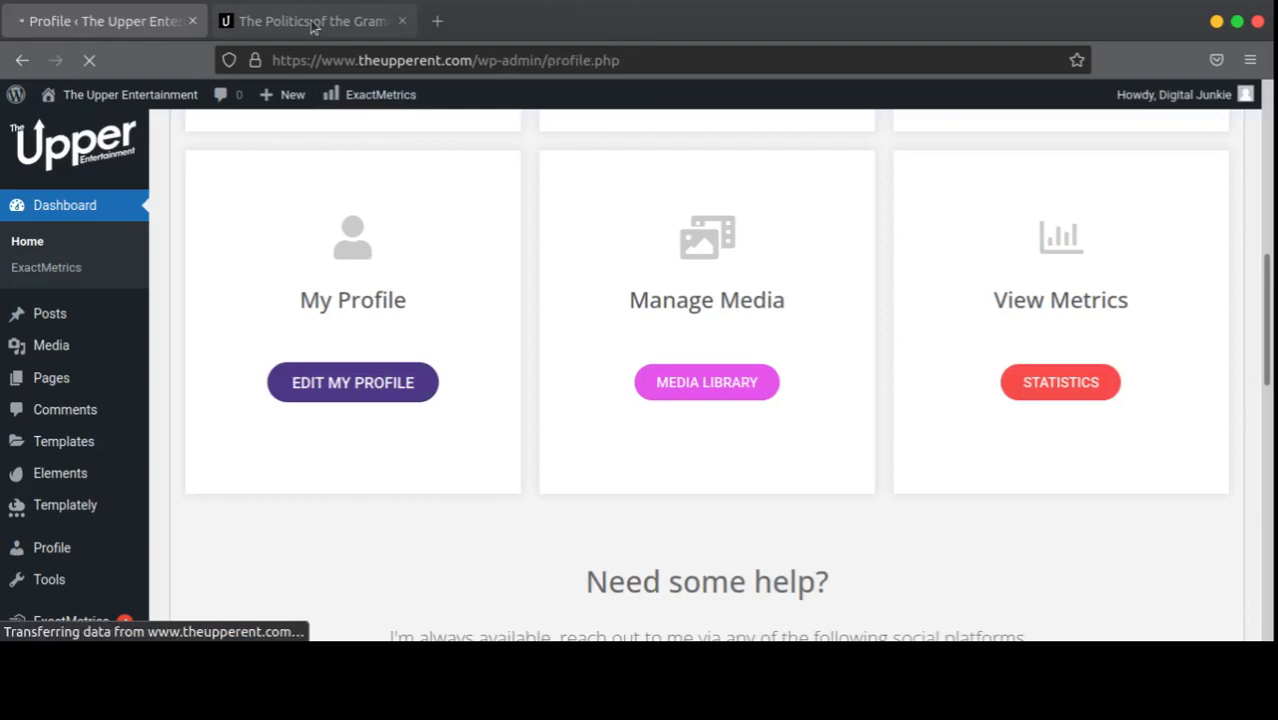
Step: Select the profile's first name, username, last name, nickname and e-mail values, then focus the website field
scroll(417, 340, down, 5)
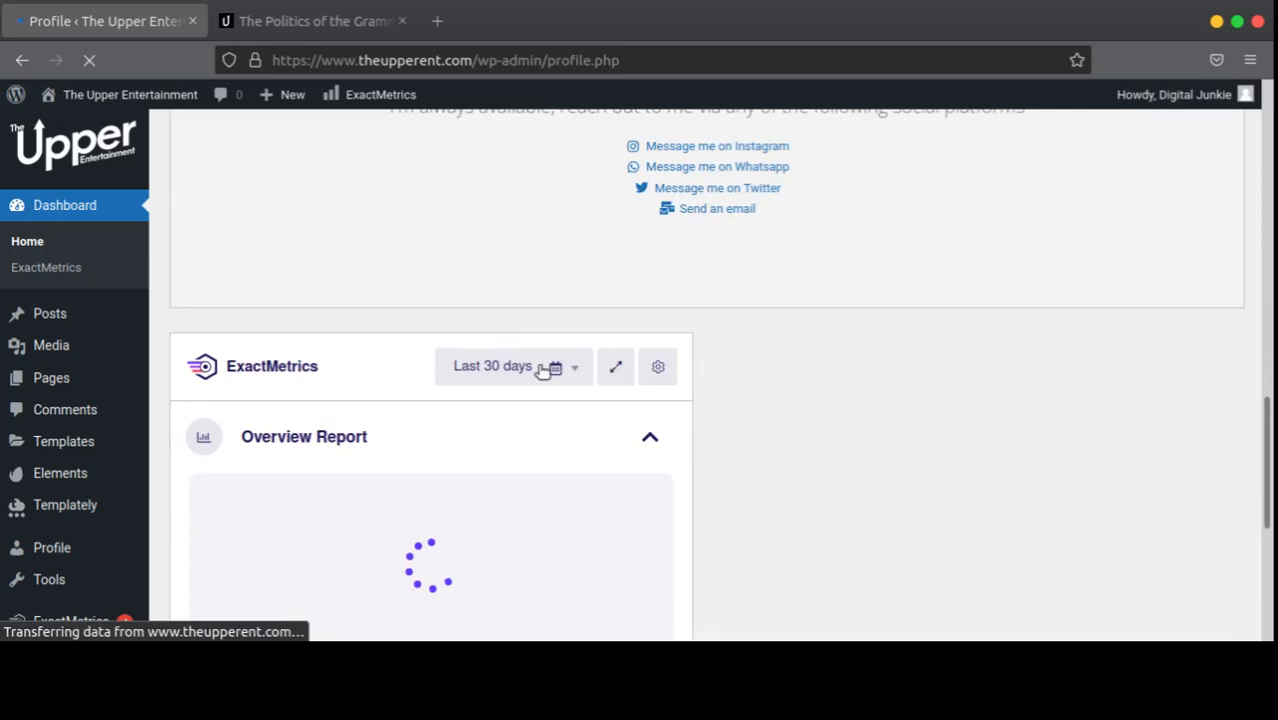
scroll(782, 328, down, 5)
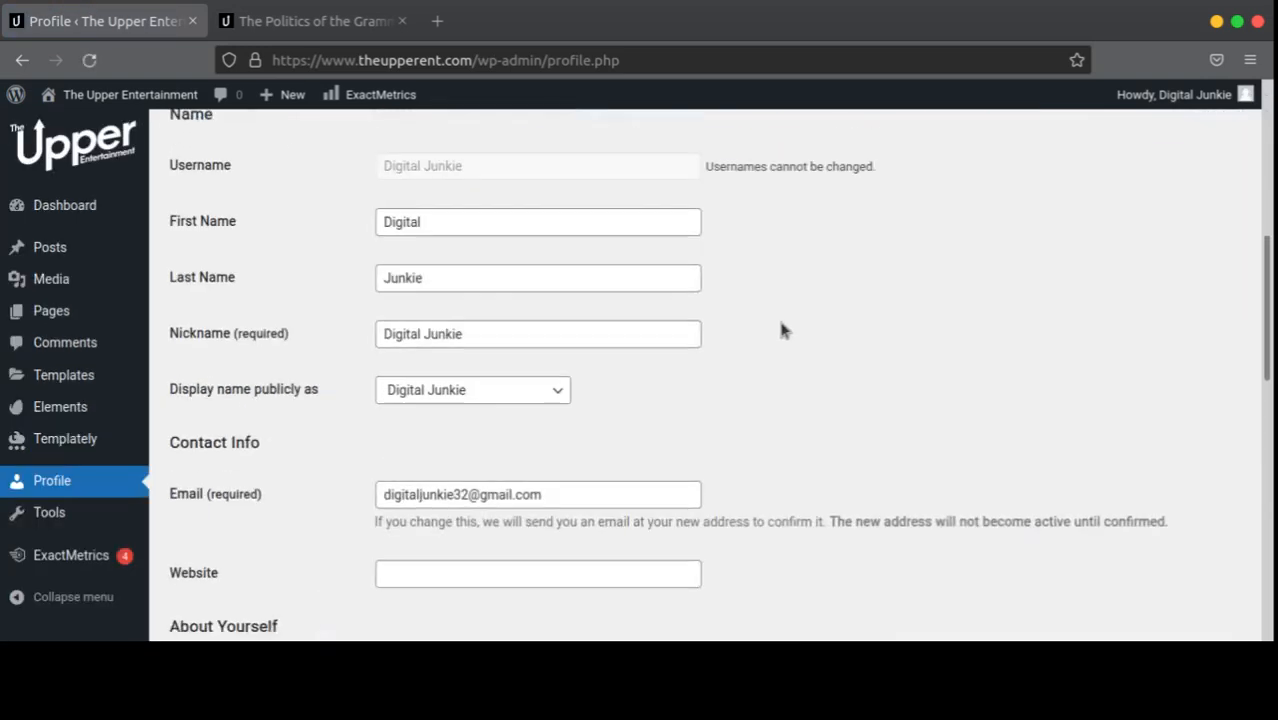
scroll(782, 328, up, 5)
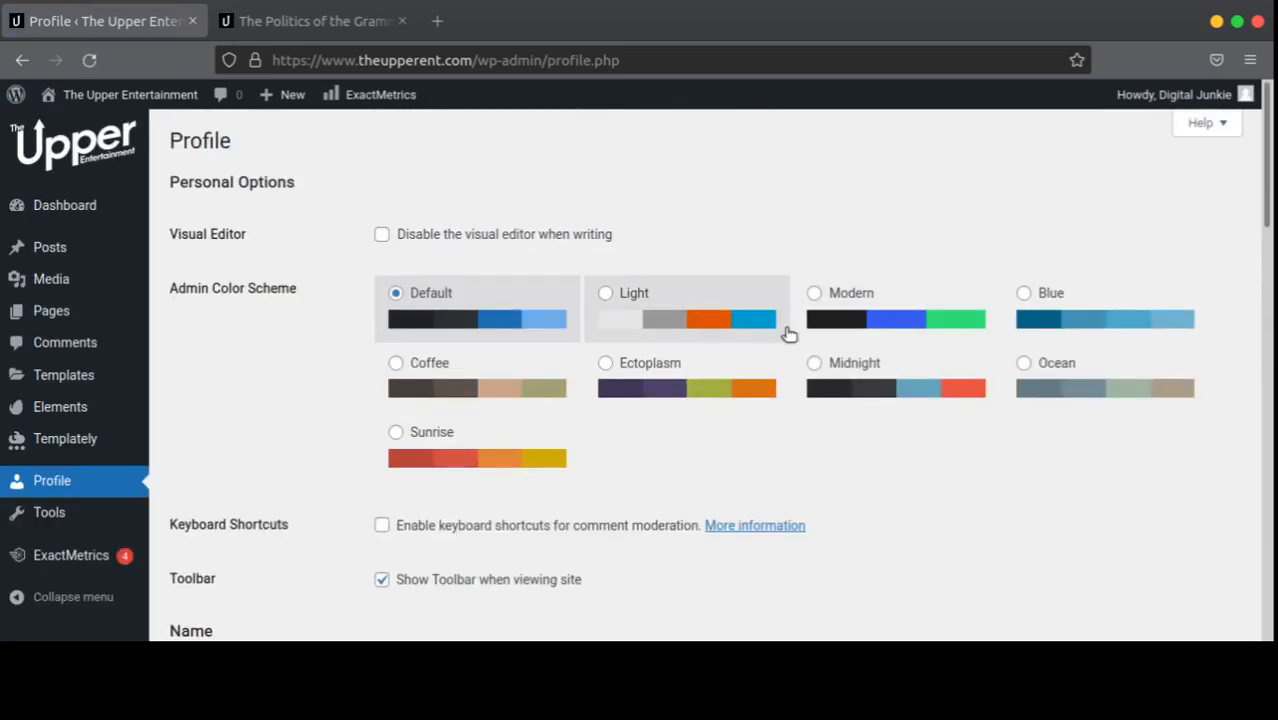
scroll(788, 333, down, 4)
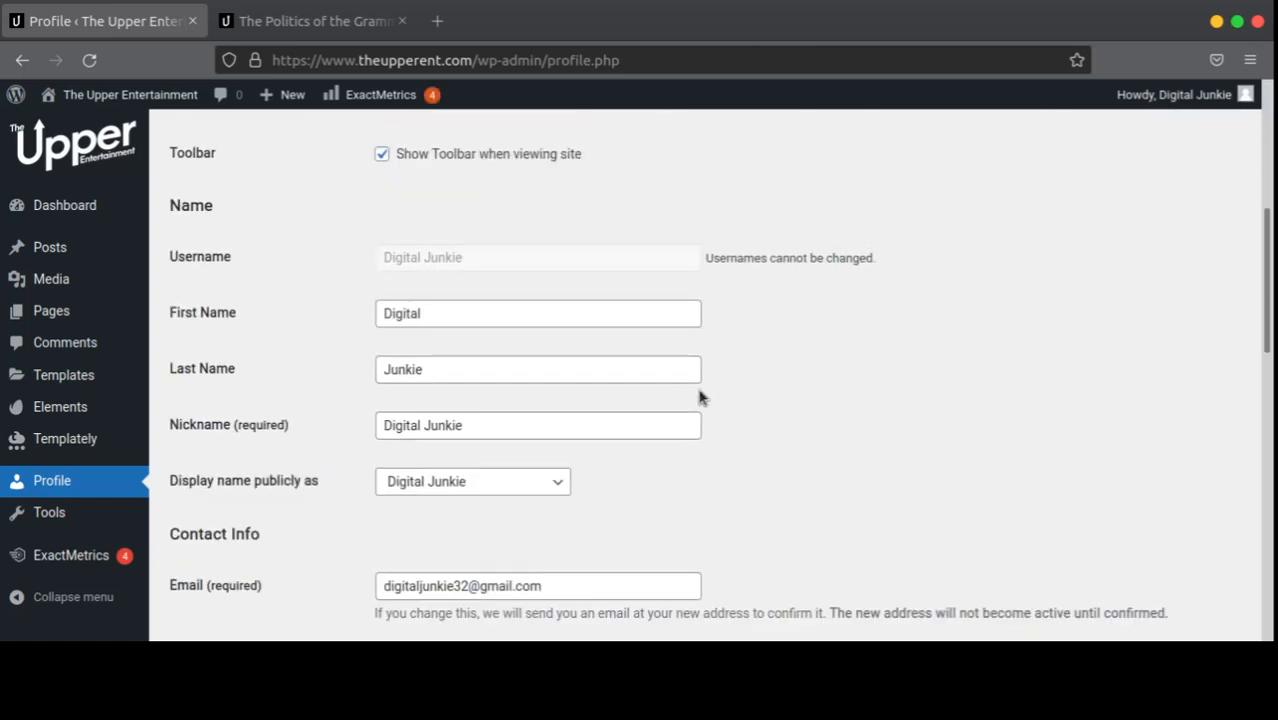
scroll(647, 404, down, 1)
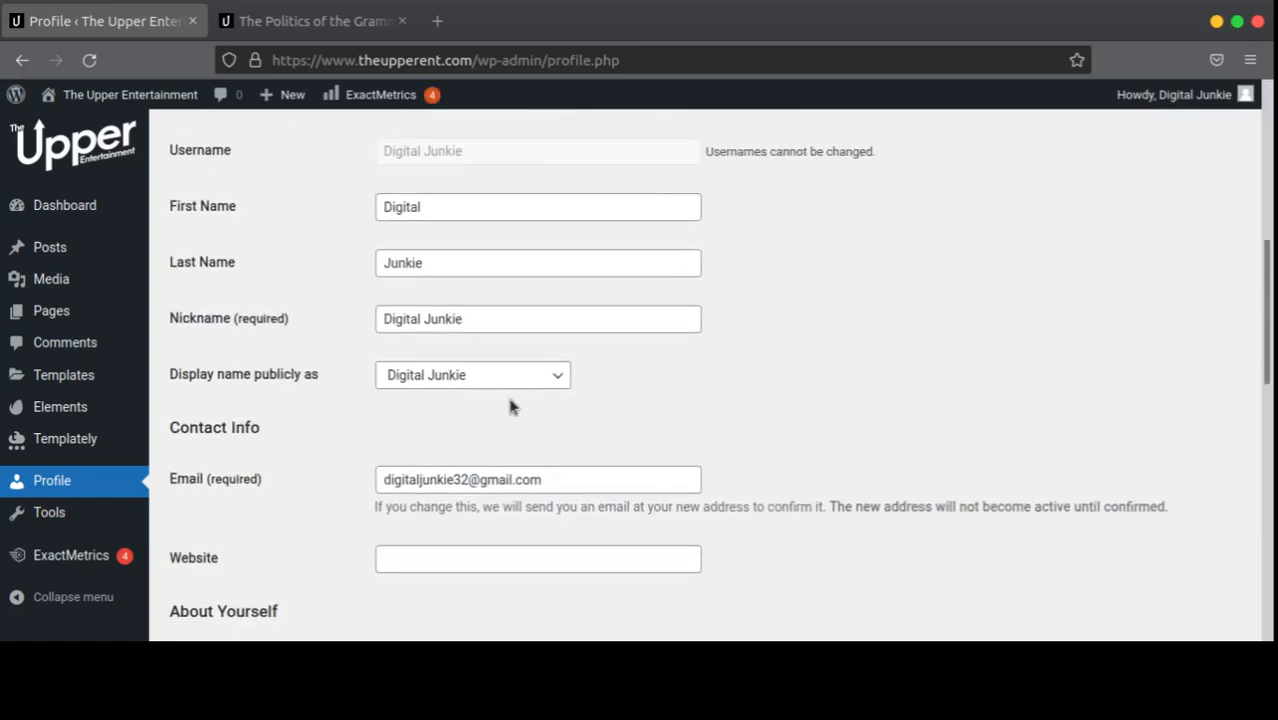
double_click(440, 206)
drag(501, 162, 357, 151)
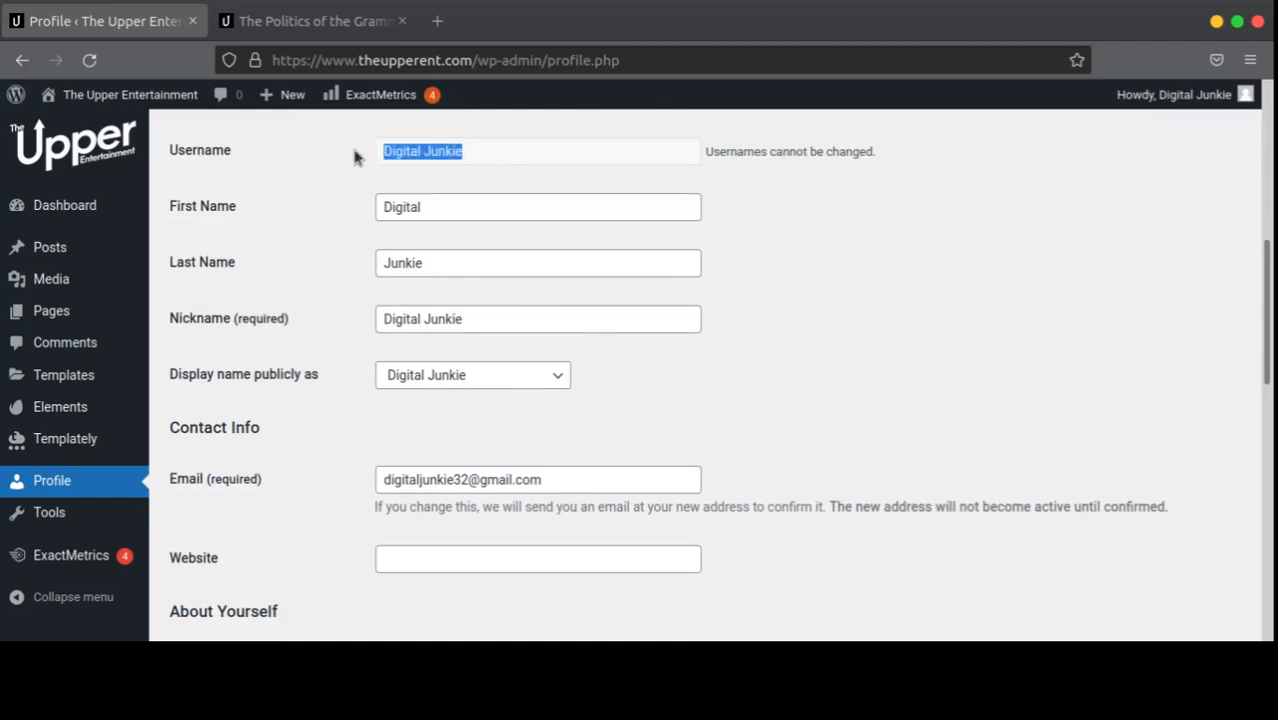
click(491, 272)
double_click(491, 272)
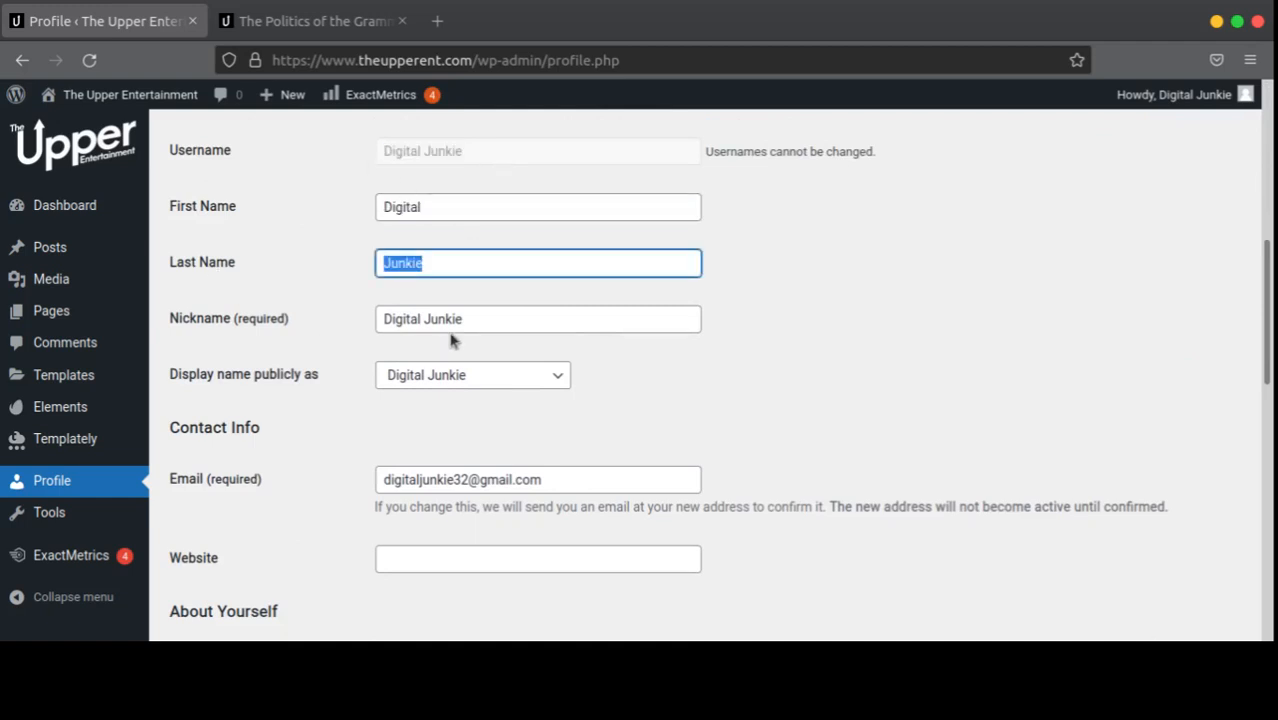
triple_click(507, 322)
click(599, 480)
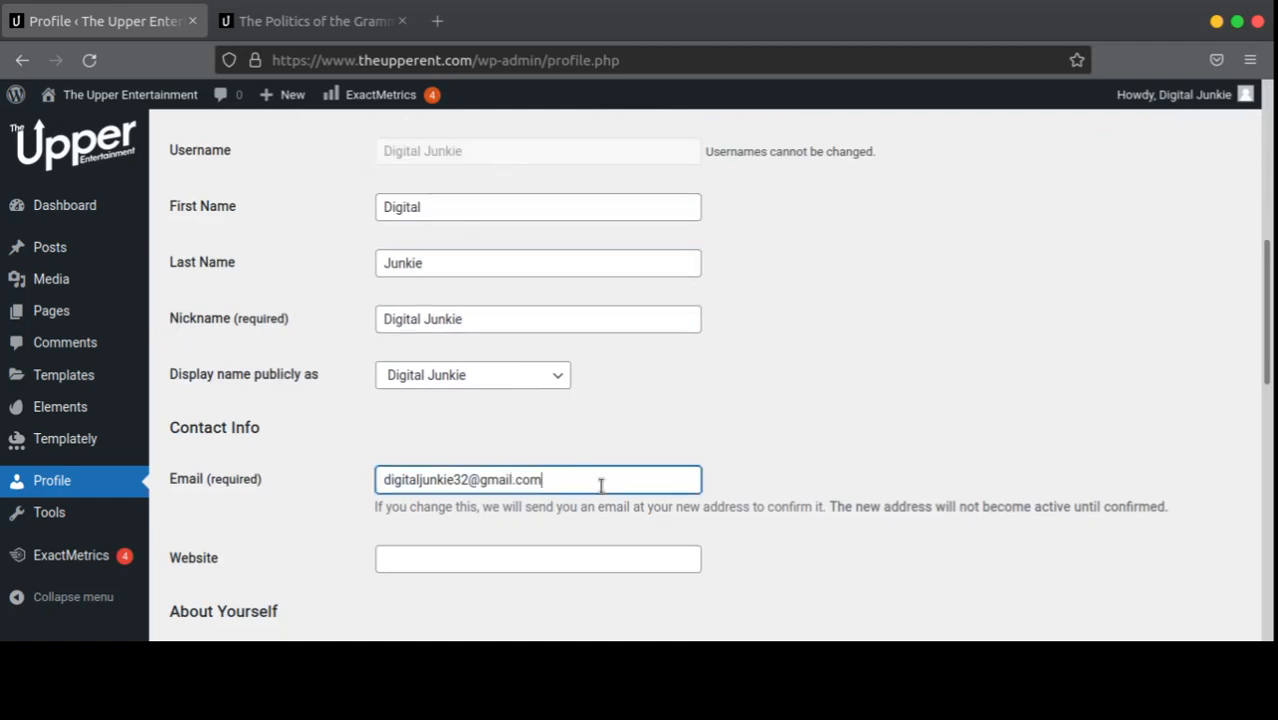
triple_click(599, 480)
click(413, 559)
Step: Scroll further down the profile and place the caret in the Biographical Info box
scroll(336, 492, down, 3)
scroll(400, 460, down, 3)
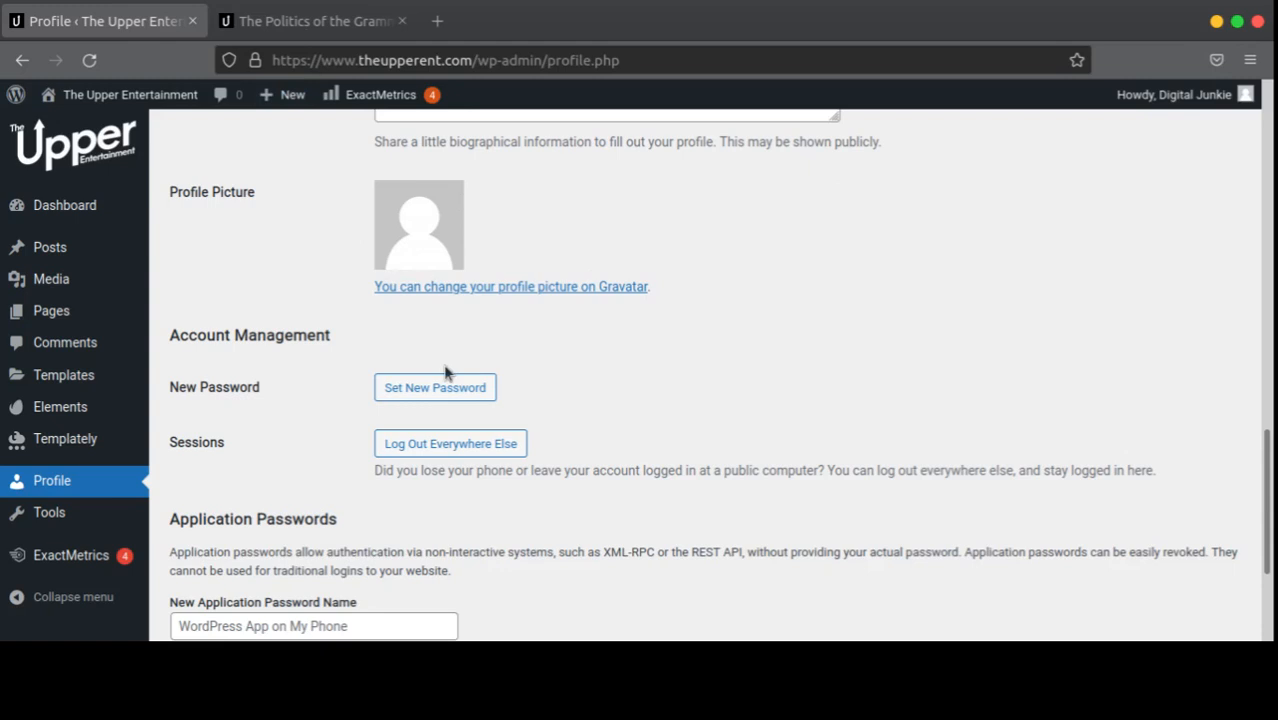
scroll(476, 353, down, 3)
scroll(476, 355, up, 6)
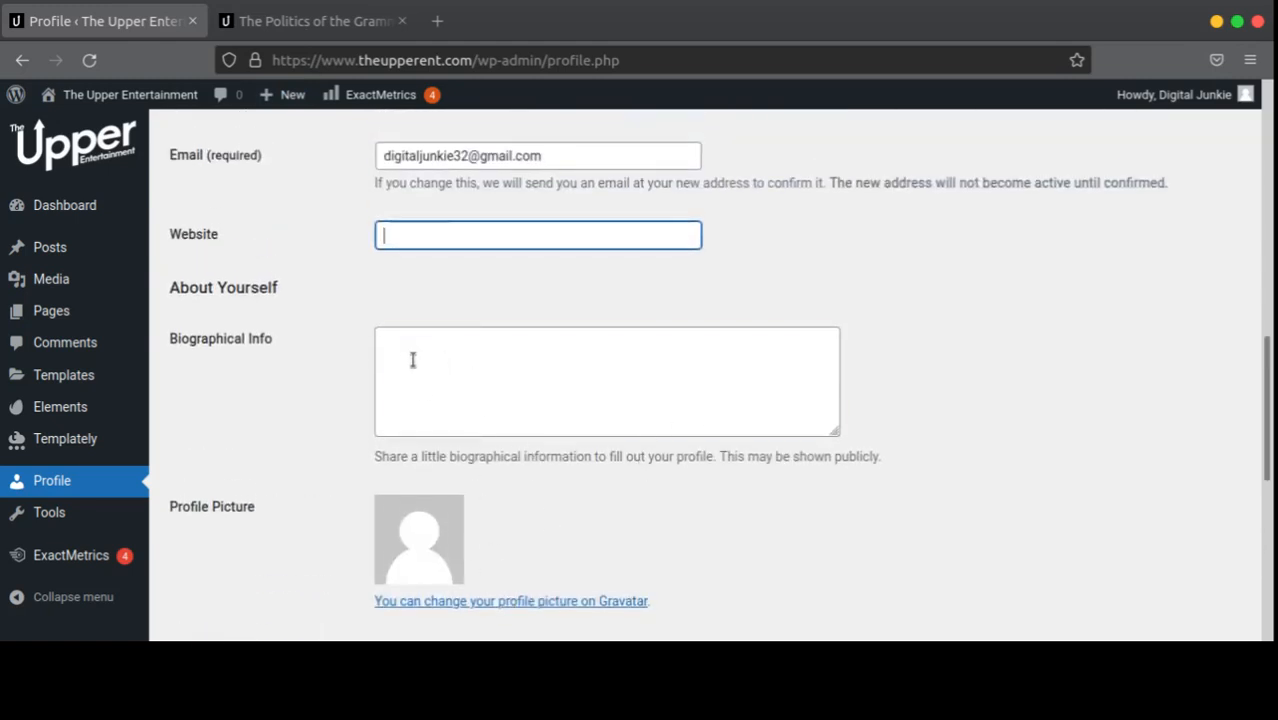
click(415, 360)
scroll(454, 386, up, 10)
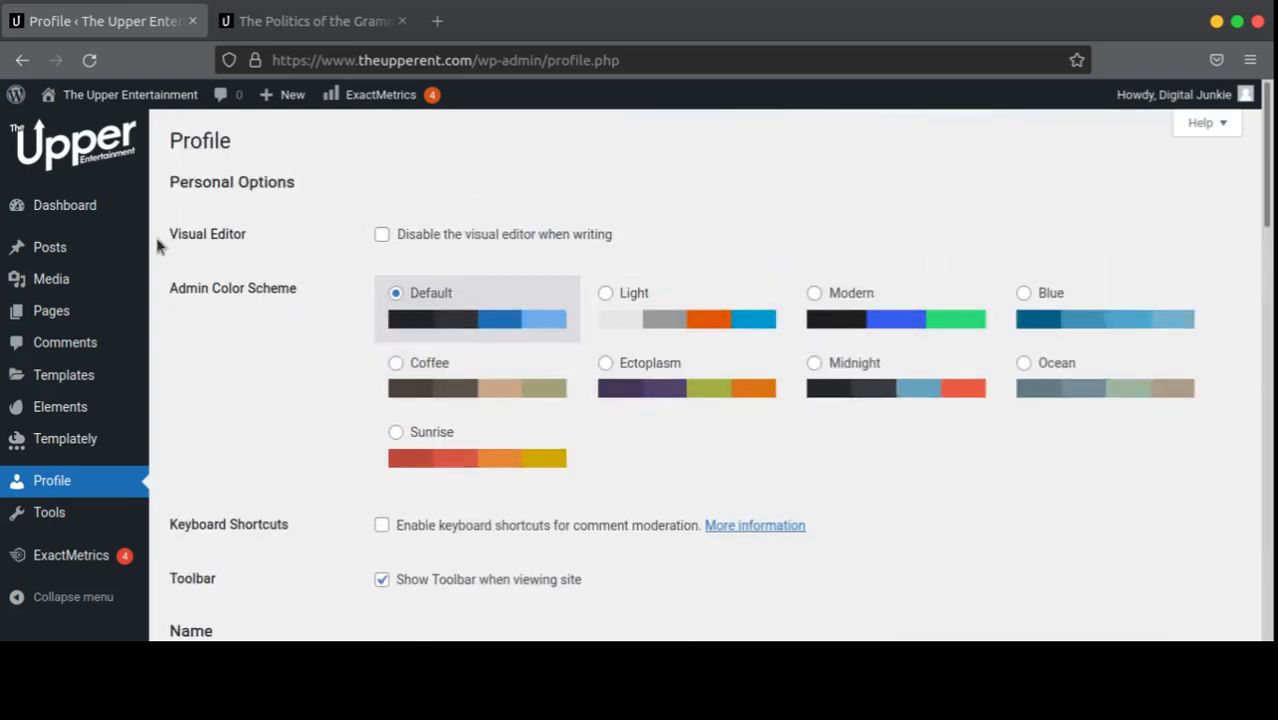
Step: Return to the Dashboard, find the Manage Media card and open the Media Library grid
click(40, 205)
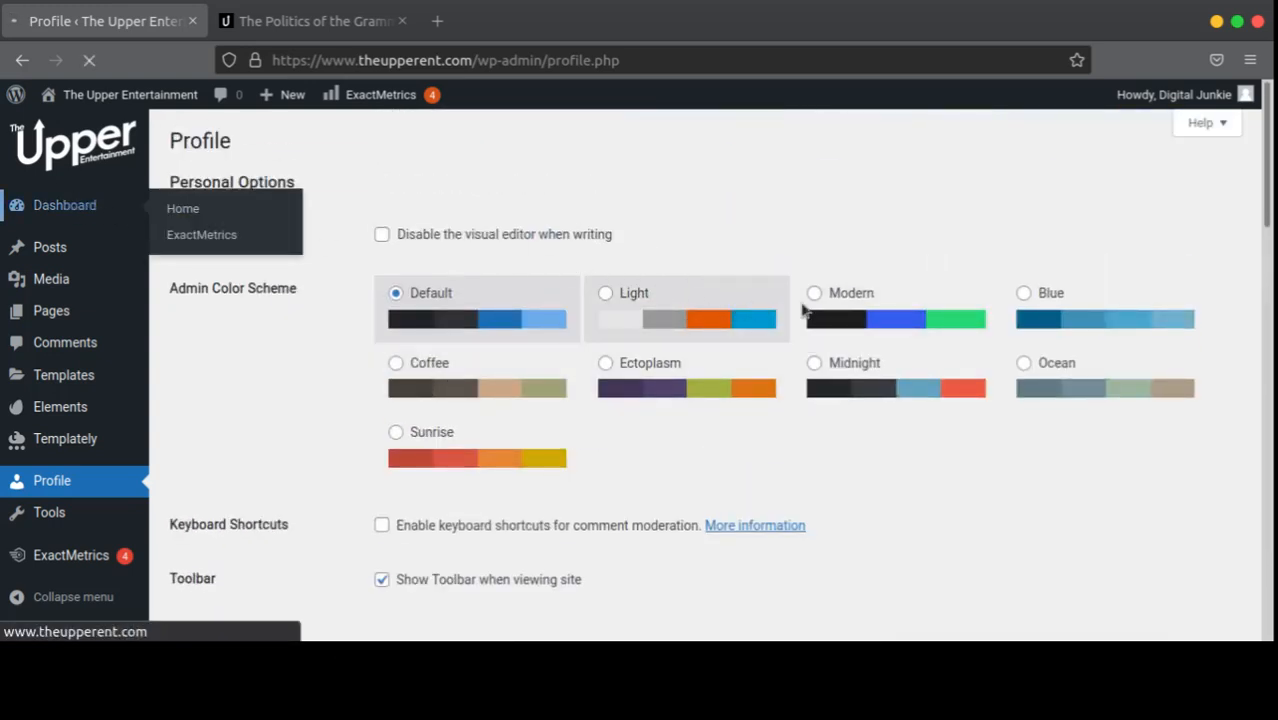
scroll(653, 445, down, 15)
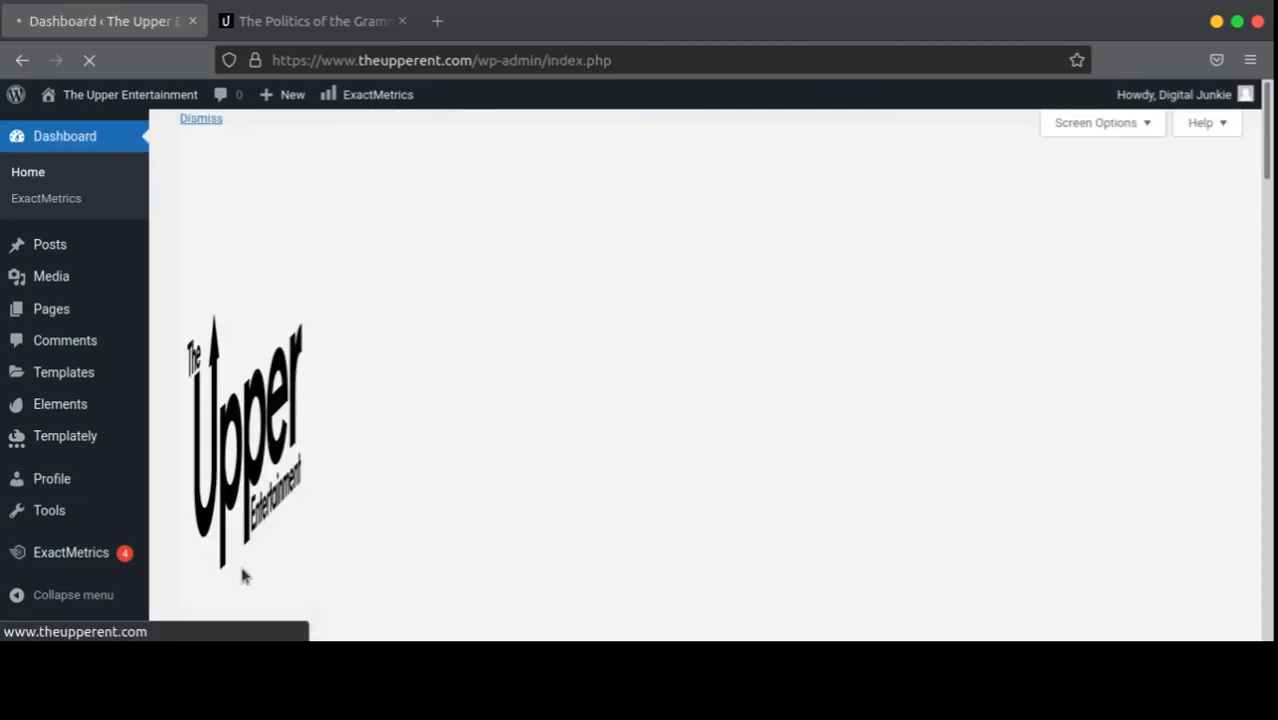
scroll(900, 275, down, 6)
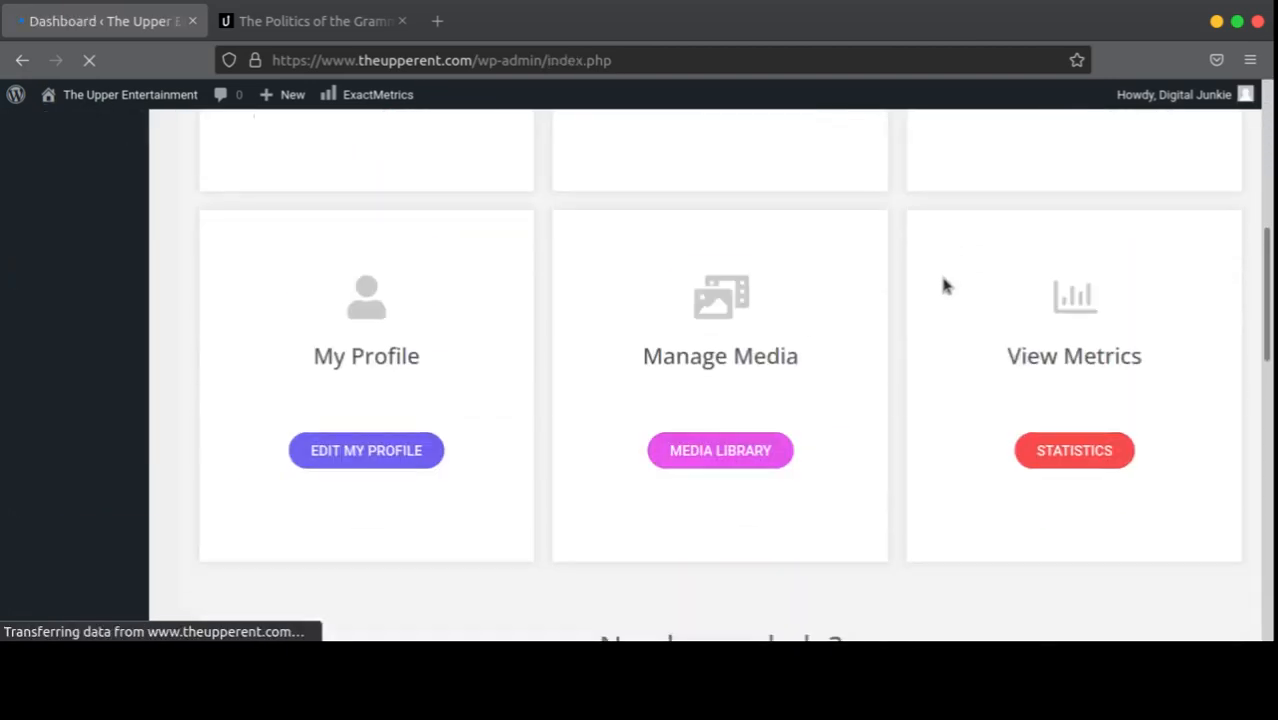
scroll(940, 287, up, 1)
scroll(702, 305, down, 5)
scroll(702, 306, up, 2)
scroll(702, 308, up, 4)
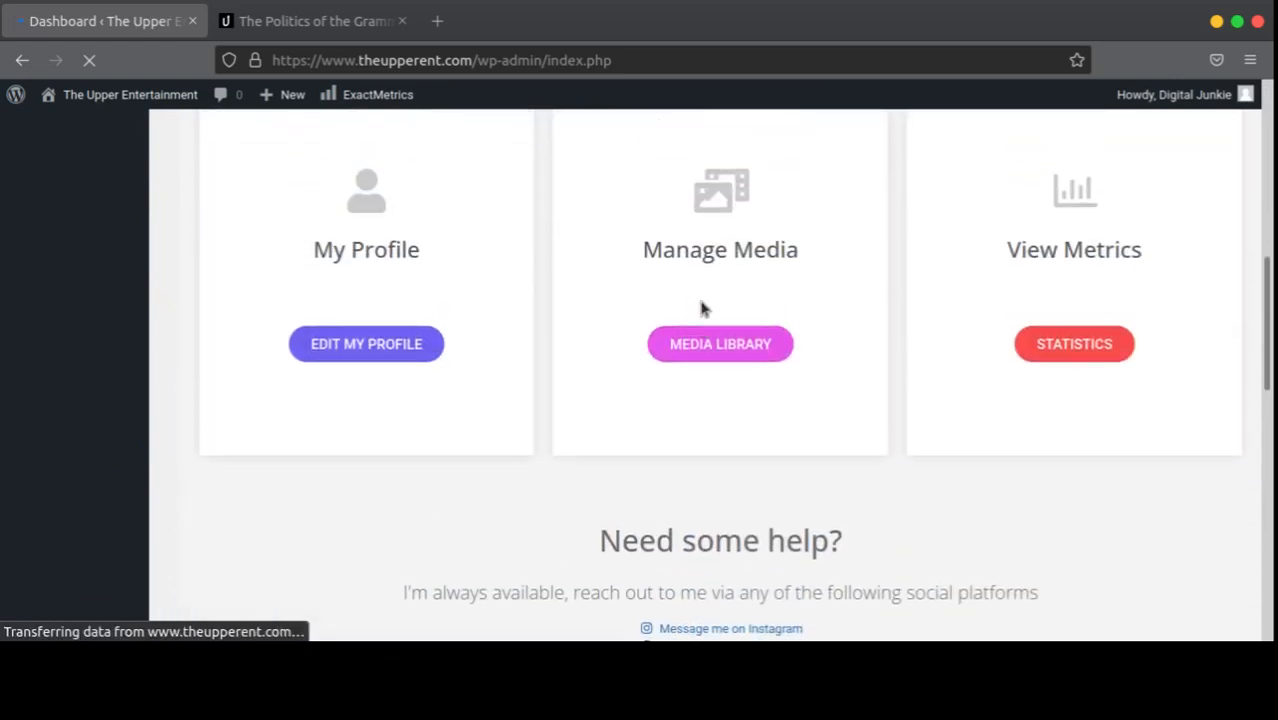
scroll(625, 294, up, 3)
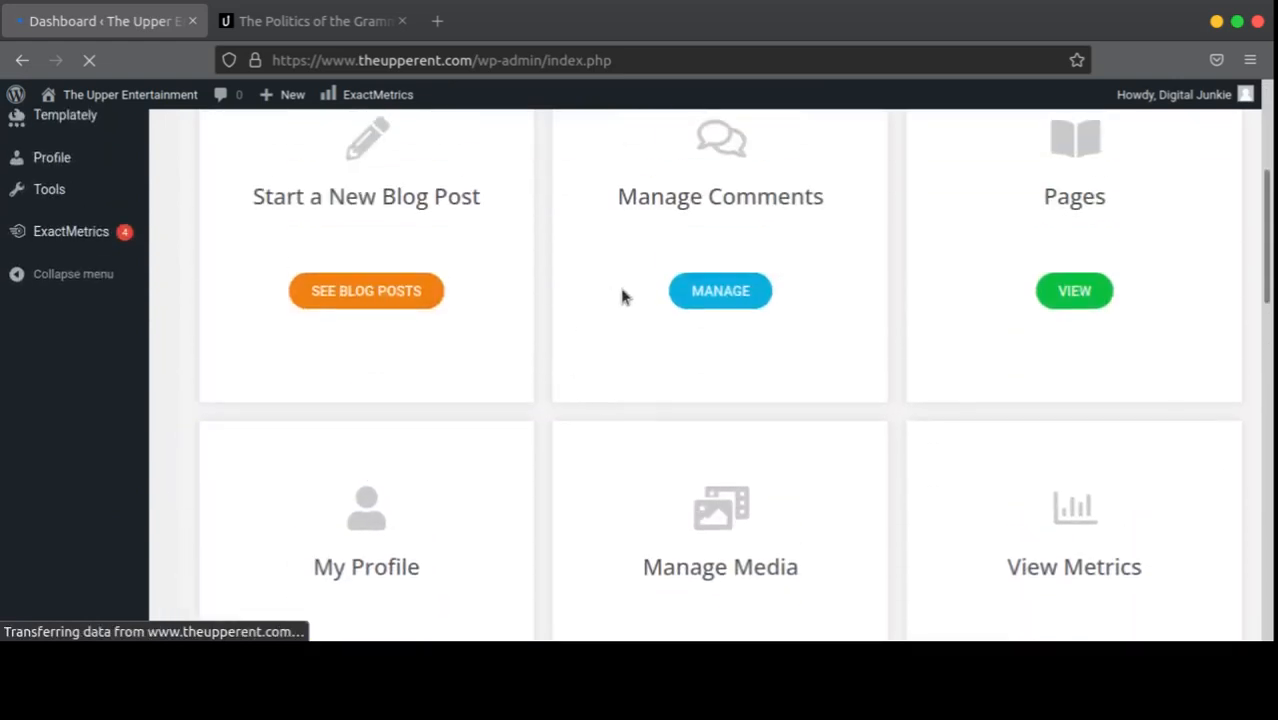
scroll(640, 300, down, 3)
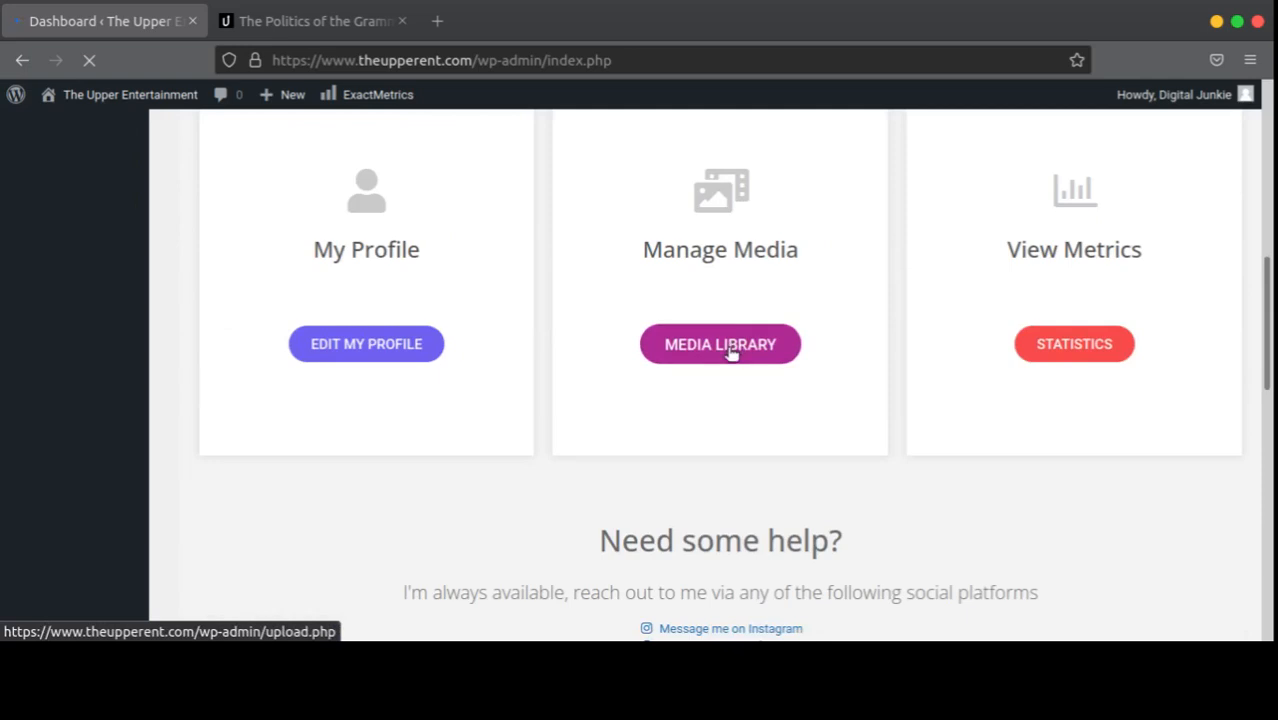
scroll(175, 408, up, 5)
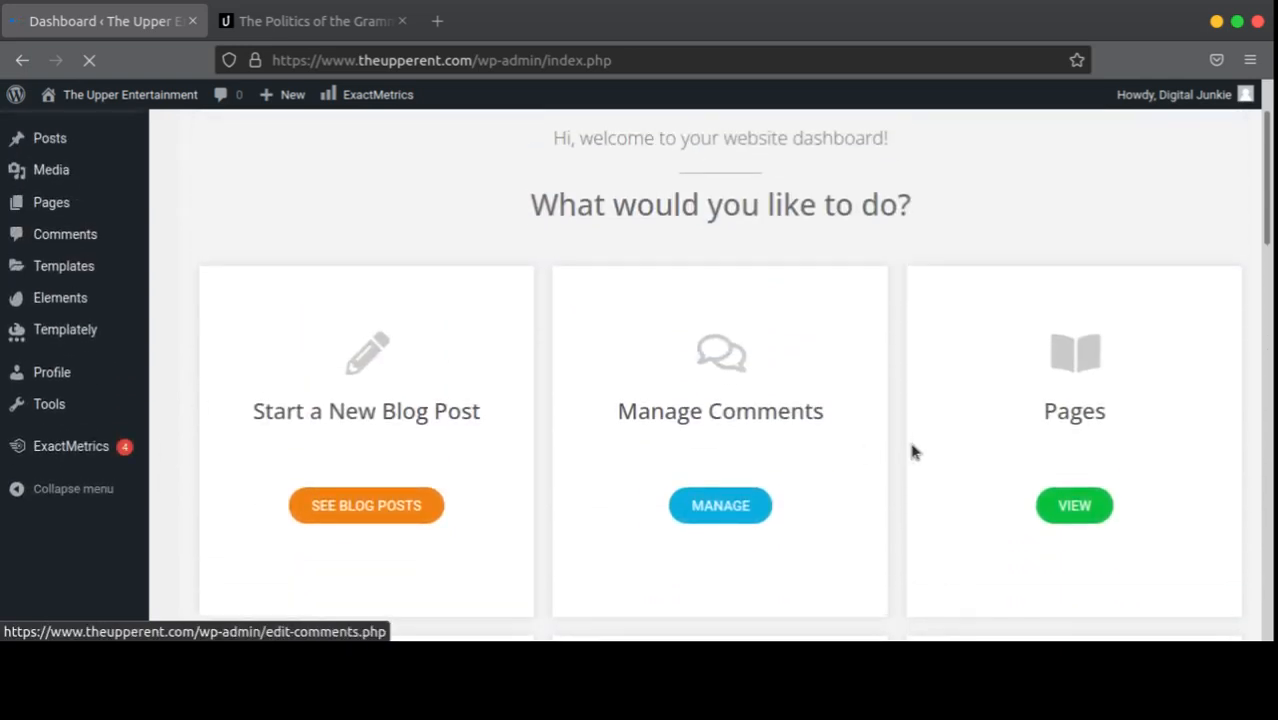
scroll(736, 448, down, 5)
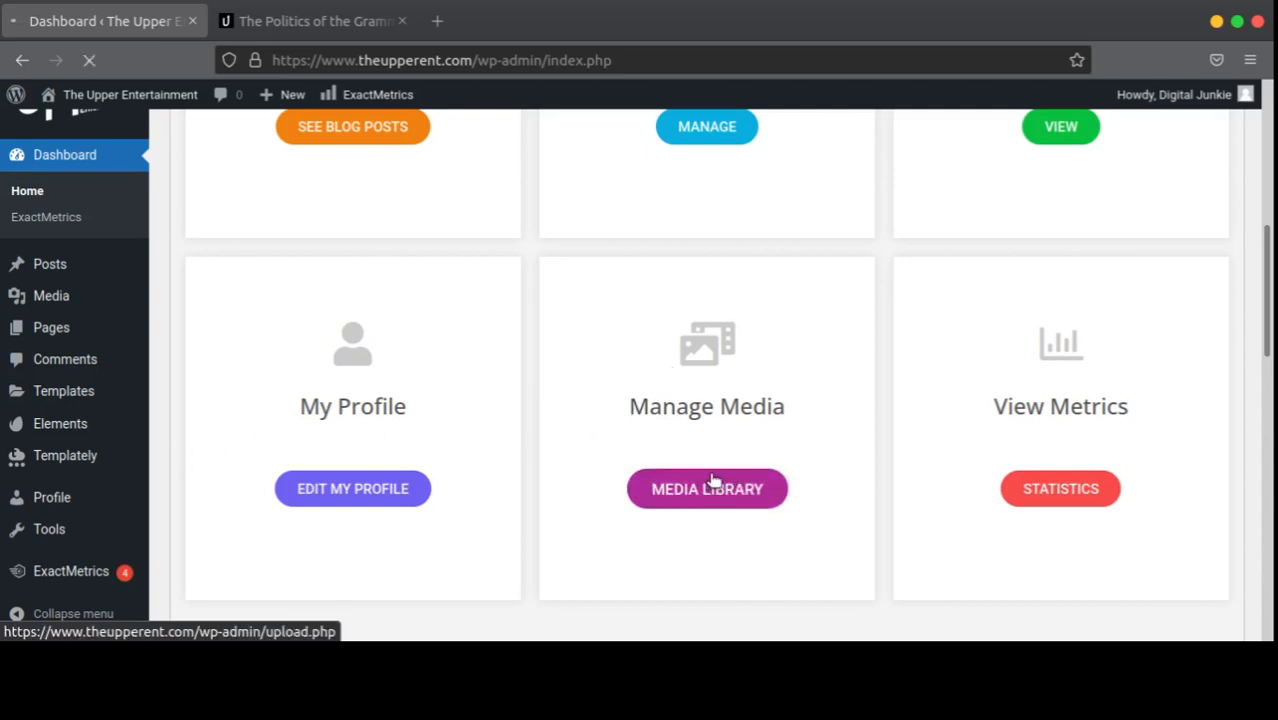
scroll(712, 481, down, 5)
click(615, 372)
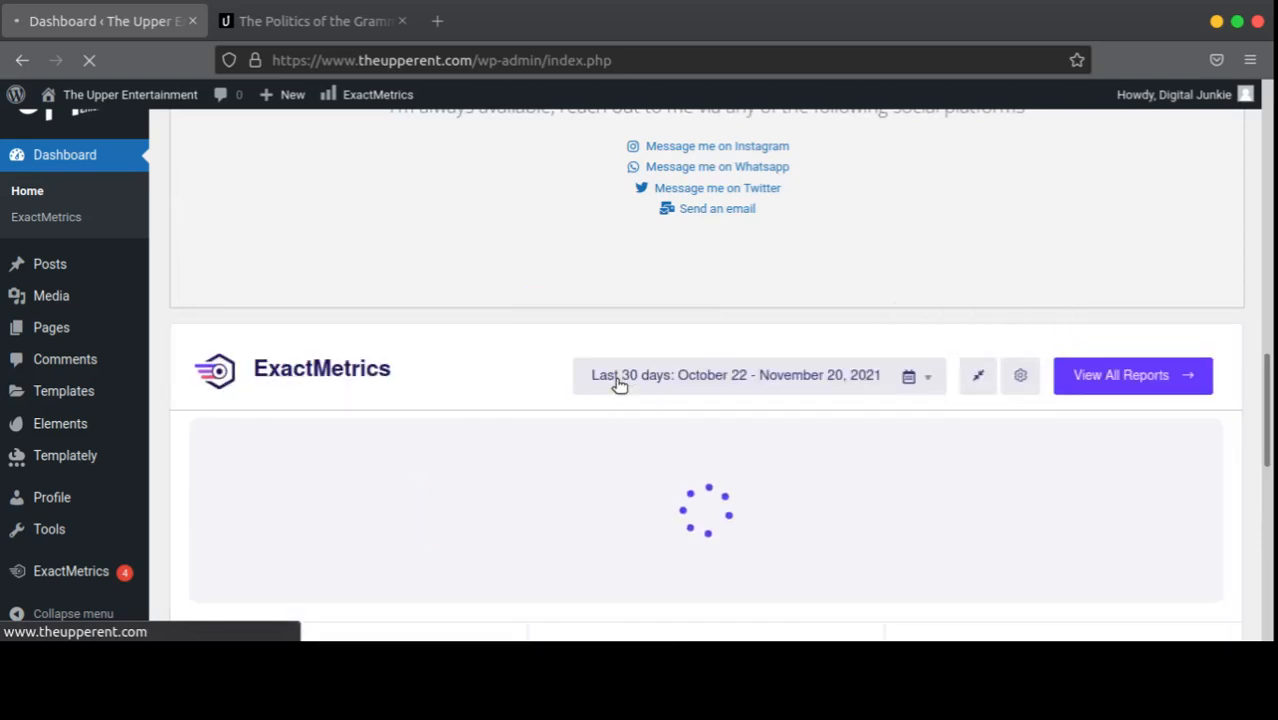
scroll(633, 323, up, 4)
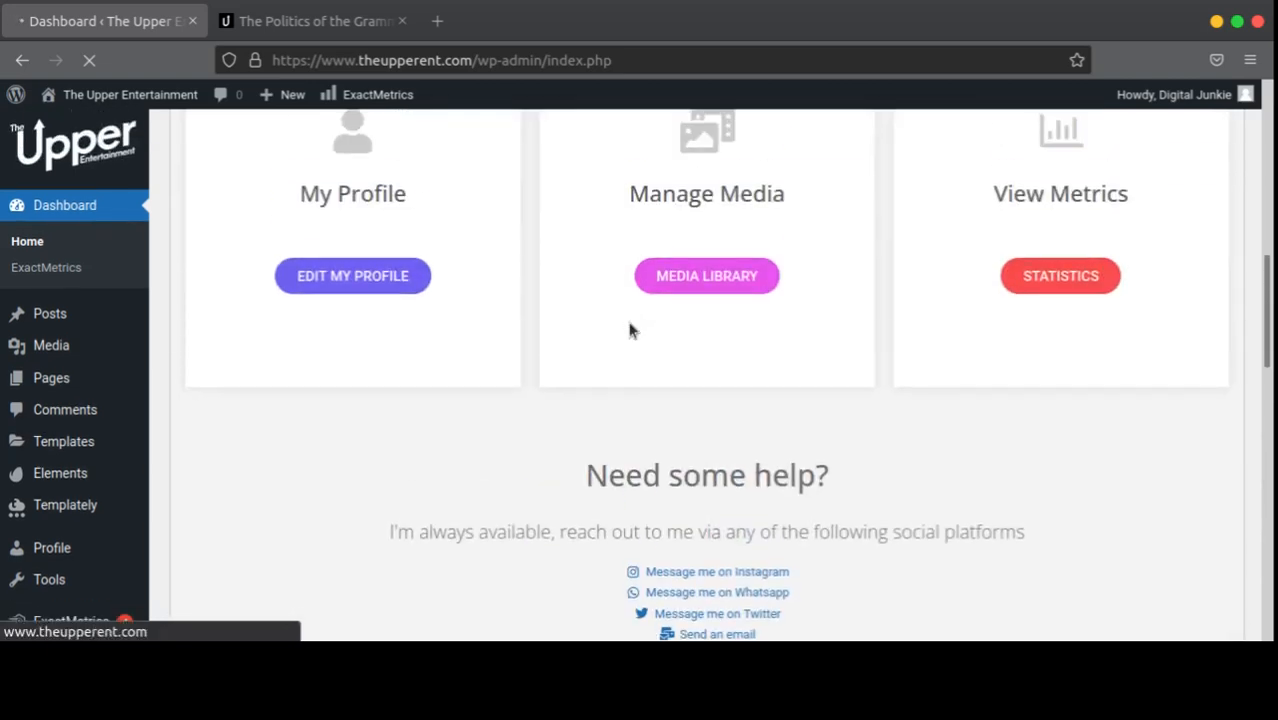
scroll(629, 330, up, 4)
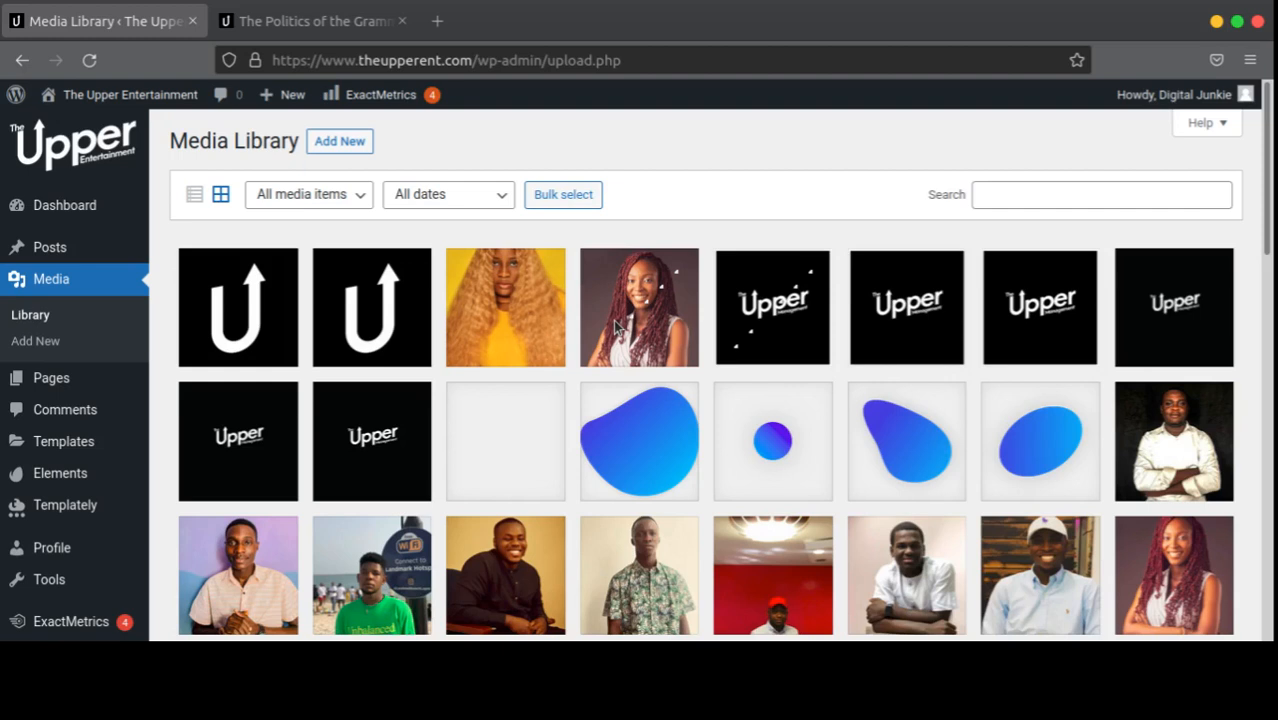
Step: Open and close the 404.png details, then show the Add New upload area
click(494, 448)
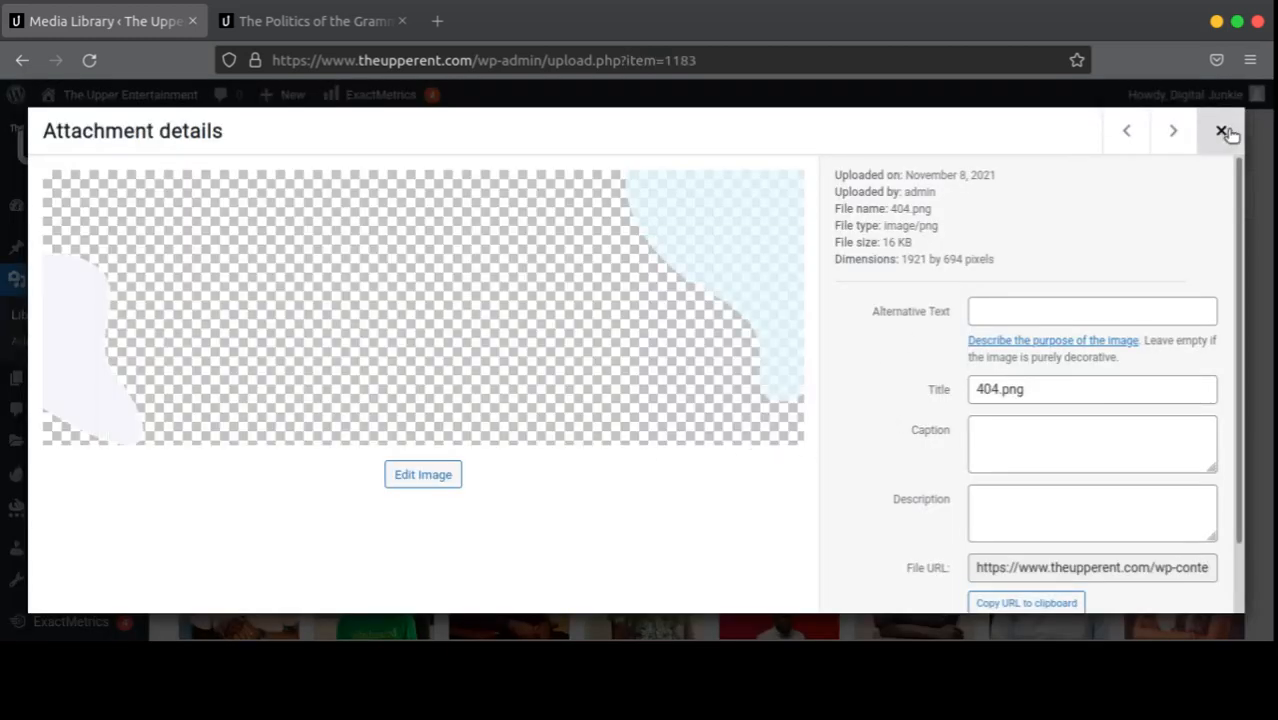
click(1221, 130)
click(340, 143)
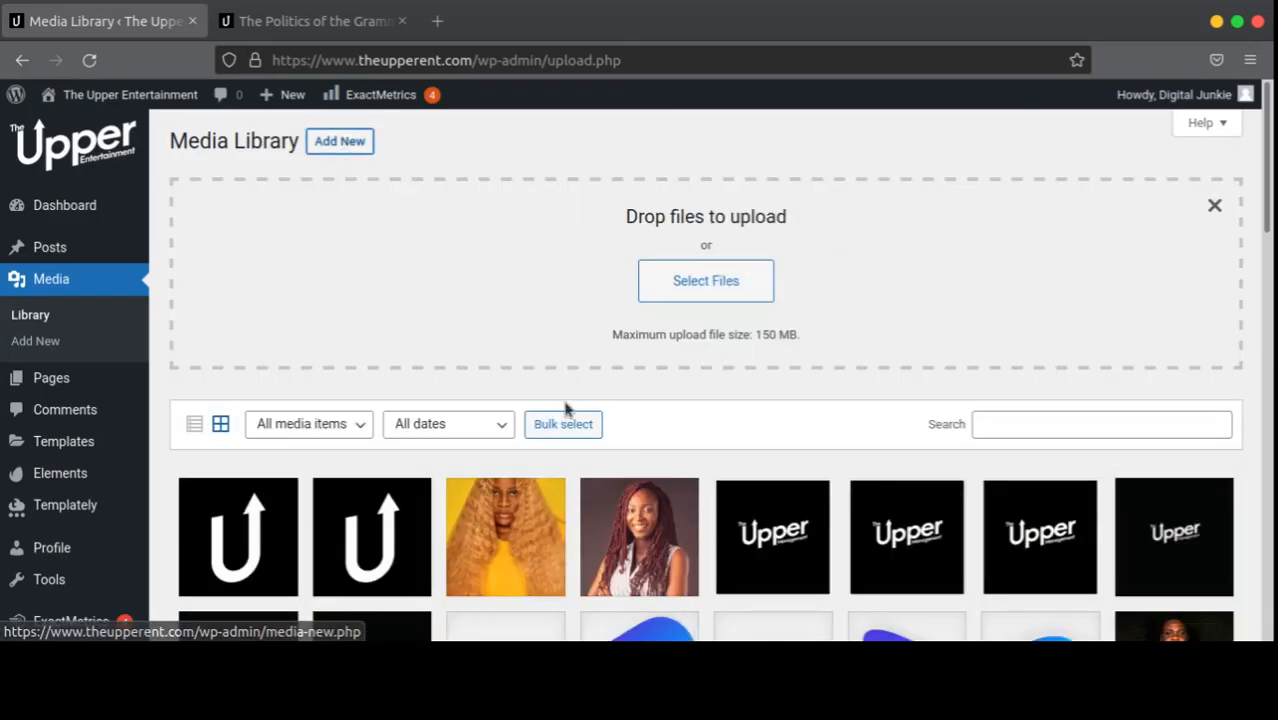
Step: Toggle the browser window between a narrow layout and full screen twice
click(1237, 22)
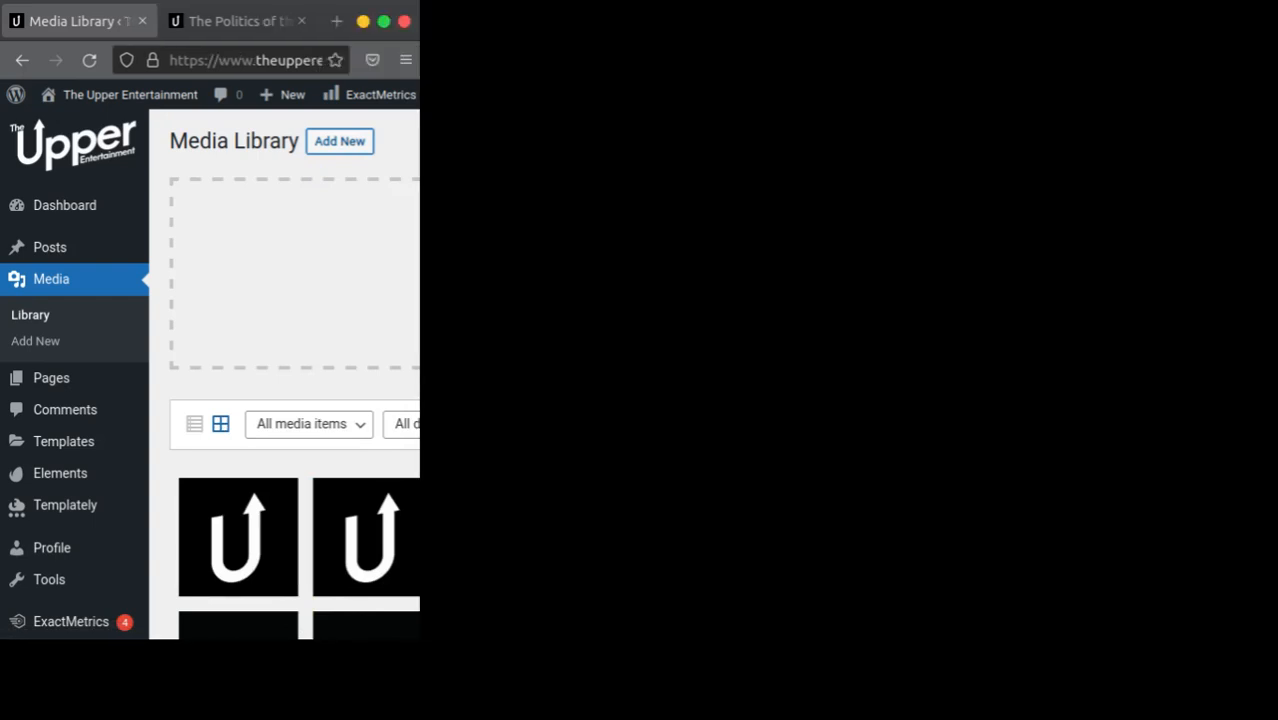
click(383, 22)
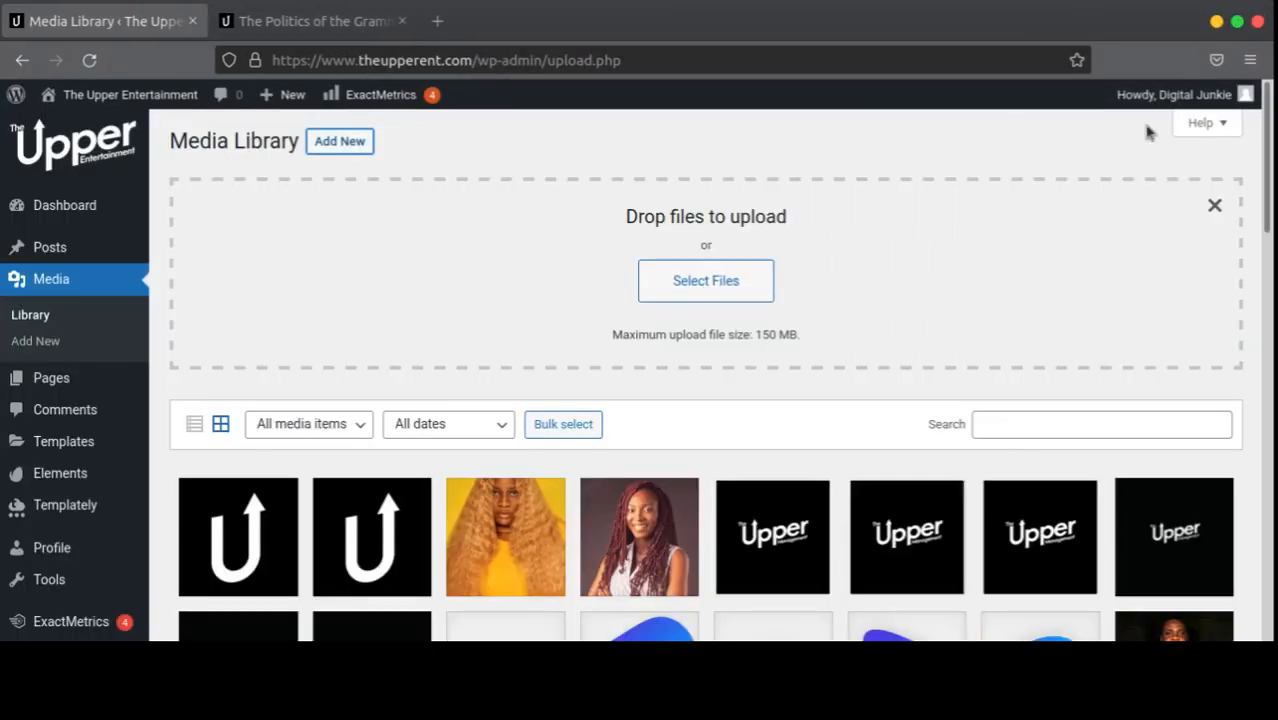
click(1238, 22)
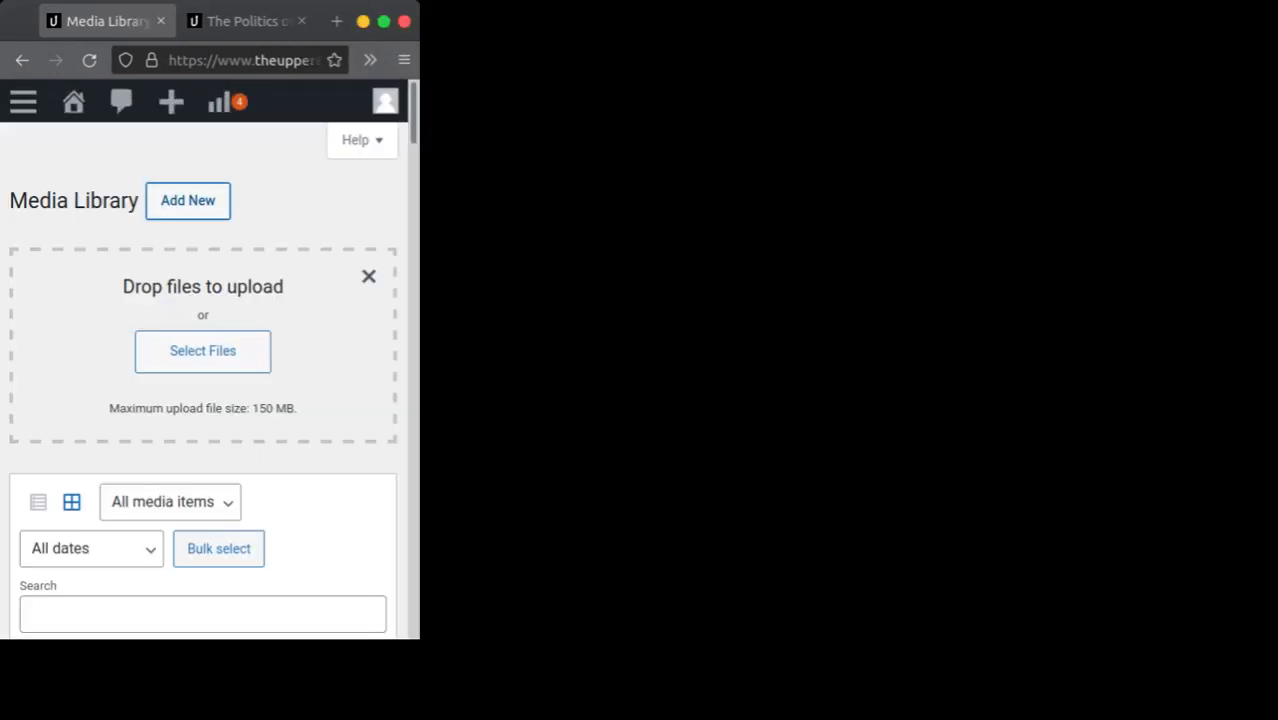
click(384, 21)
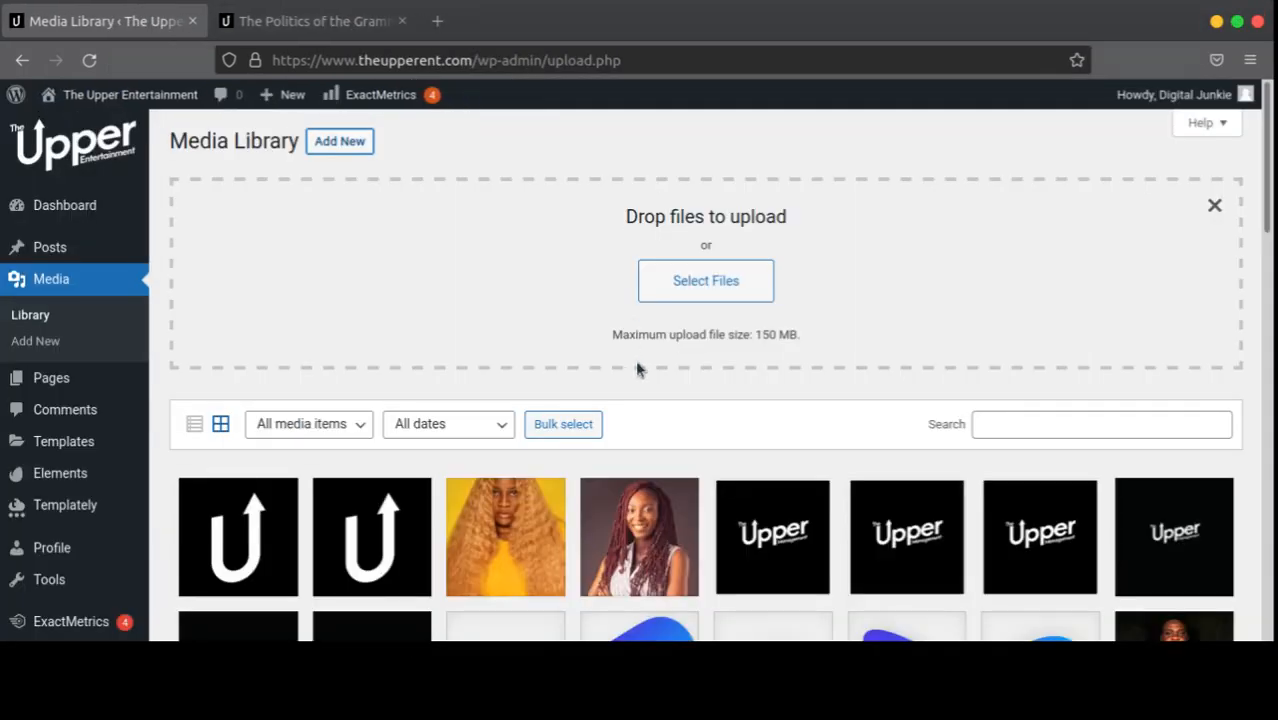
Step: Highlight the 150 MB maximum upload size, then scroll through the media grid
scroll(787, 294, down, 5)
scroll(700, 323, up, 5)
drag(739, 334, 830, 322)
click(830, 322)
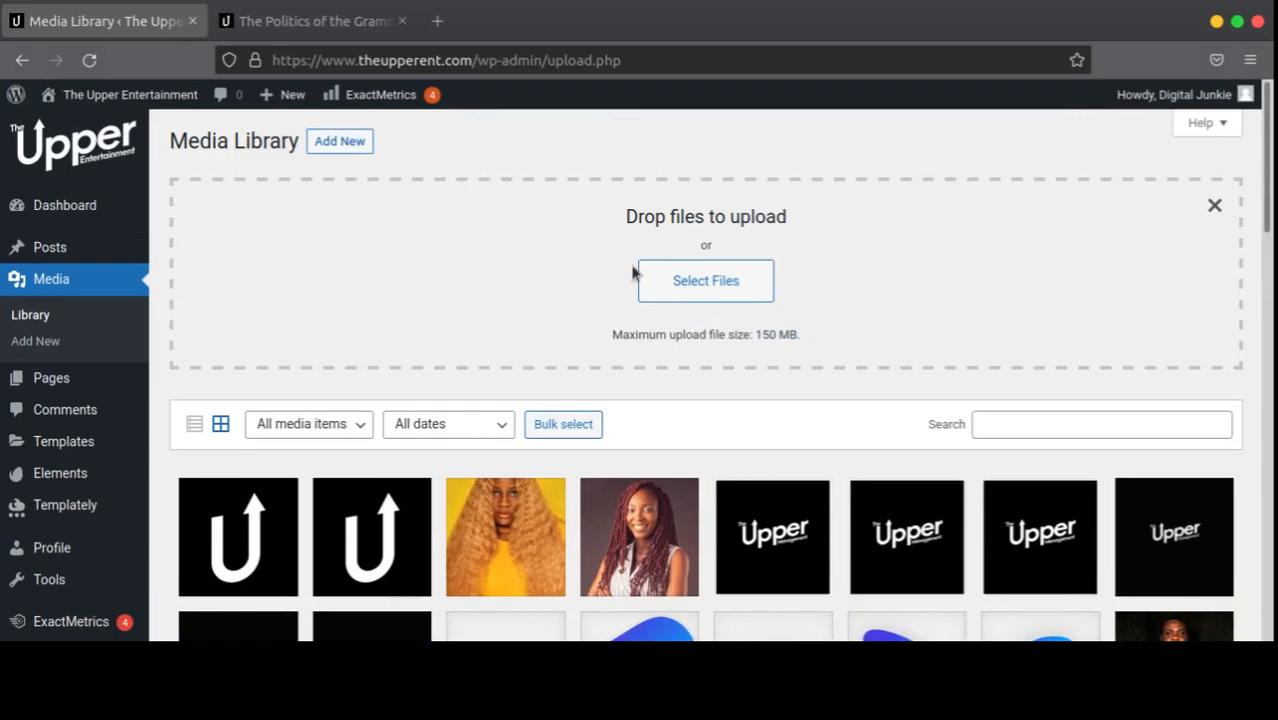
scroll(345, 434, down, 5)
scroll(867, 455, up, 4)
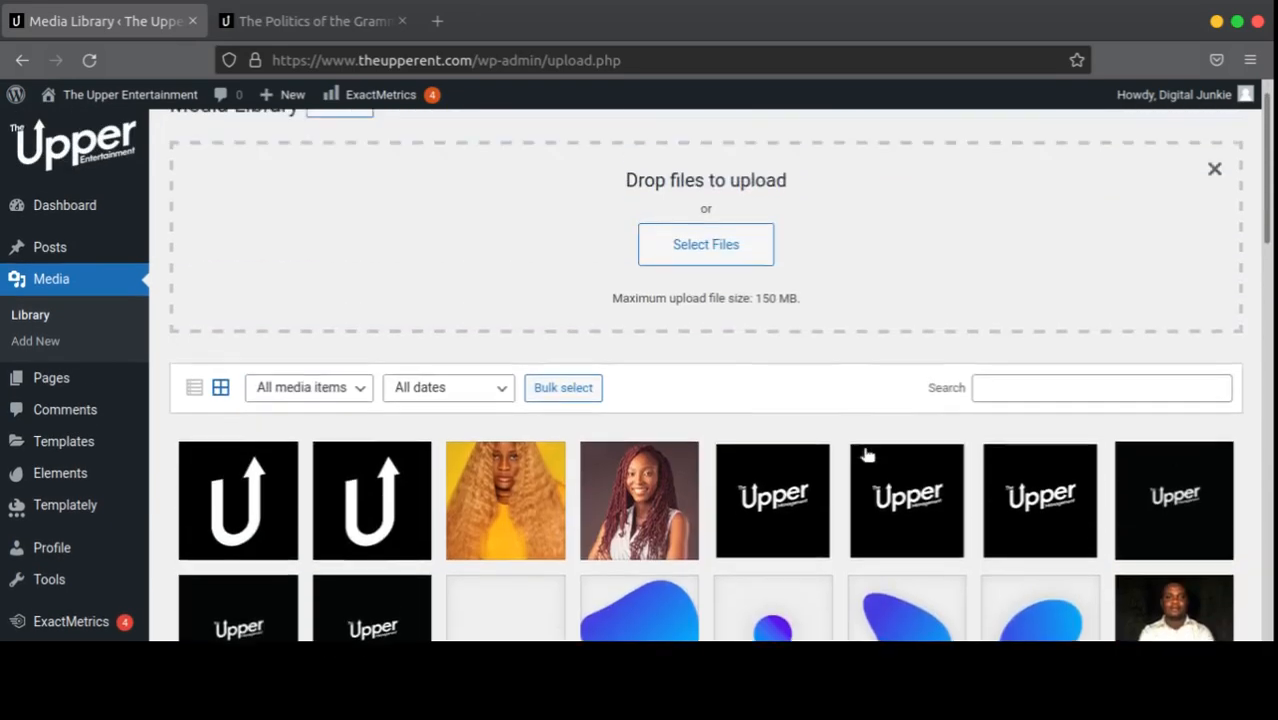
scroll(867, 455, up, 1)
scroll(817, 452, down, 3)
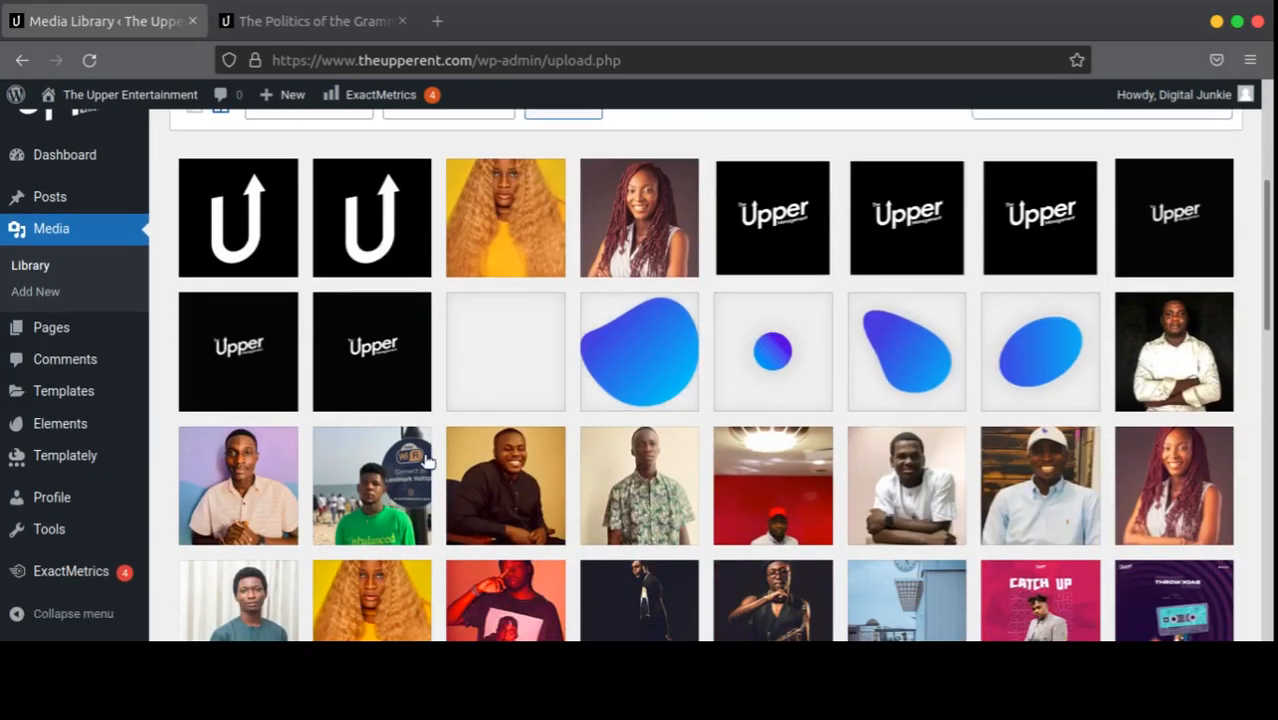
scroll(616, 471, down, 5)
scroll(797, 470, down, 4)
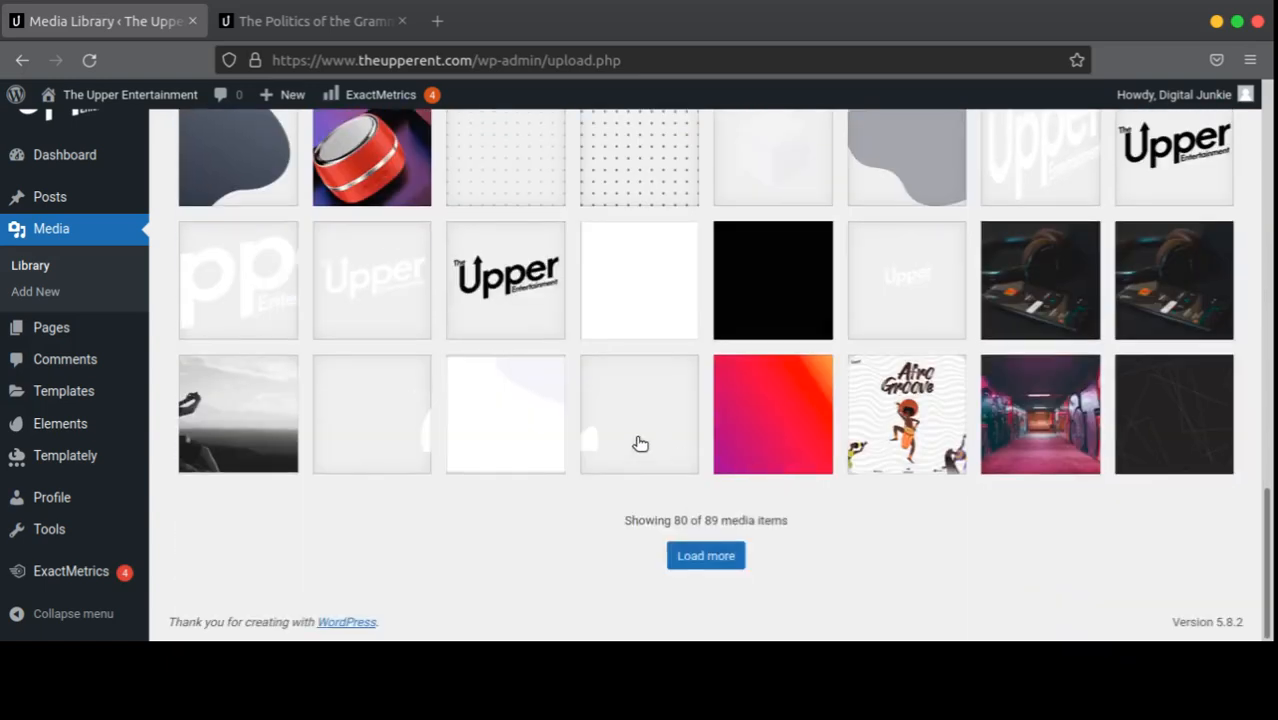
scroll(699, 442, up, 5)
scroll(689, 446, up, 2)
scroll(710, 500, down, 6)
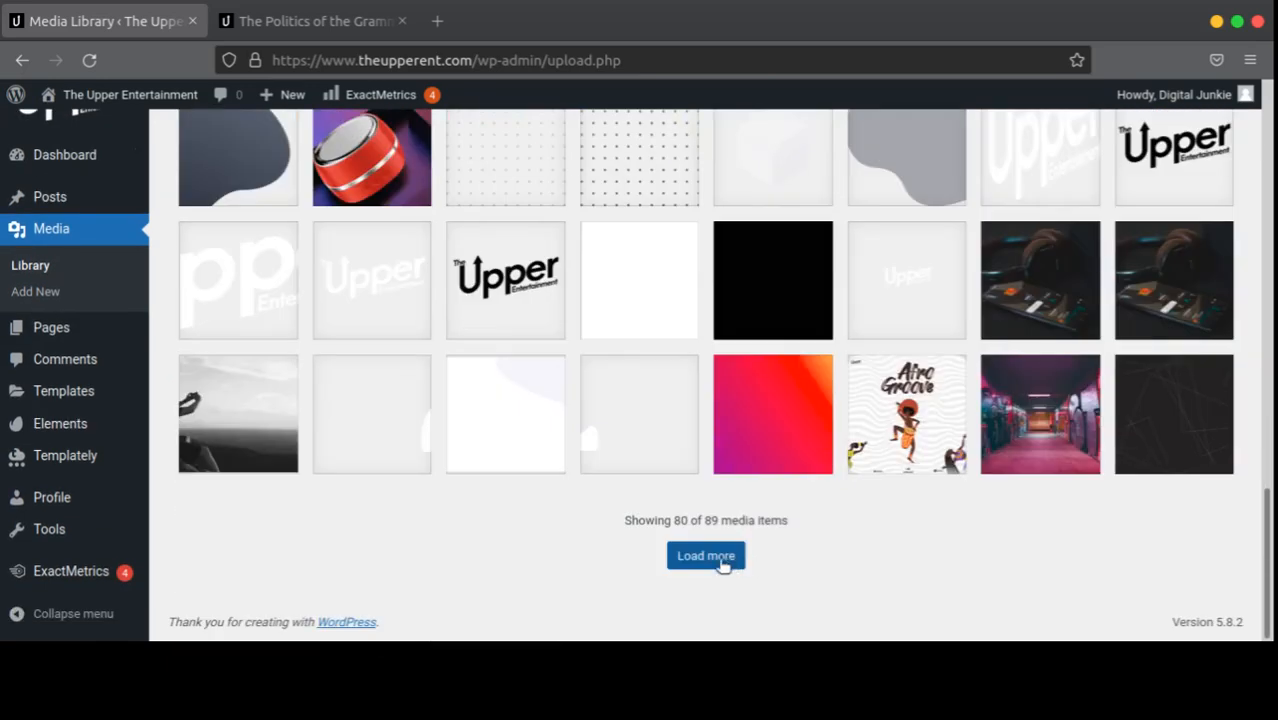
drag(703, 520, 786, 515)
scroll(696, 466, up, 15)
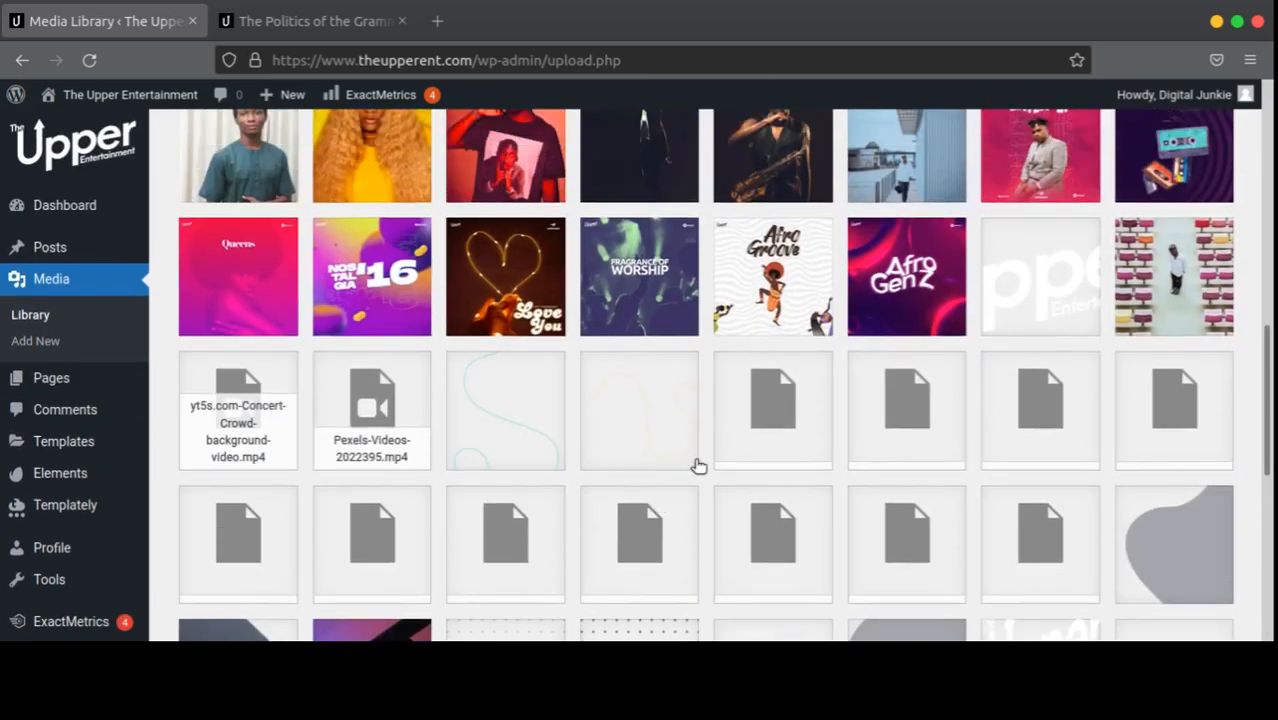
Step: Return to the Dashboard and shrink the ExactMetrics Overview Report to widget mode (241 sessions, 558 pageviews)
click(80, 208)
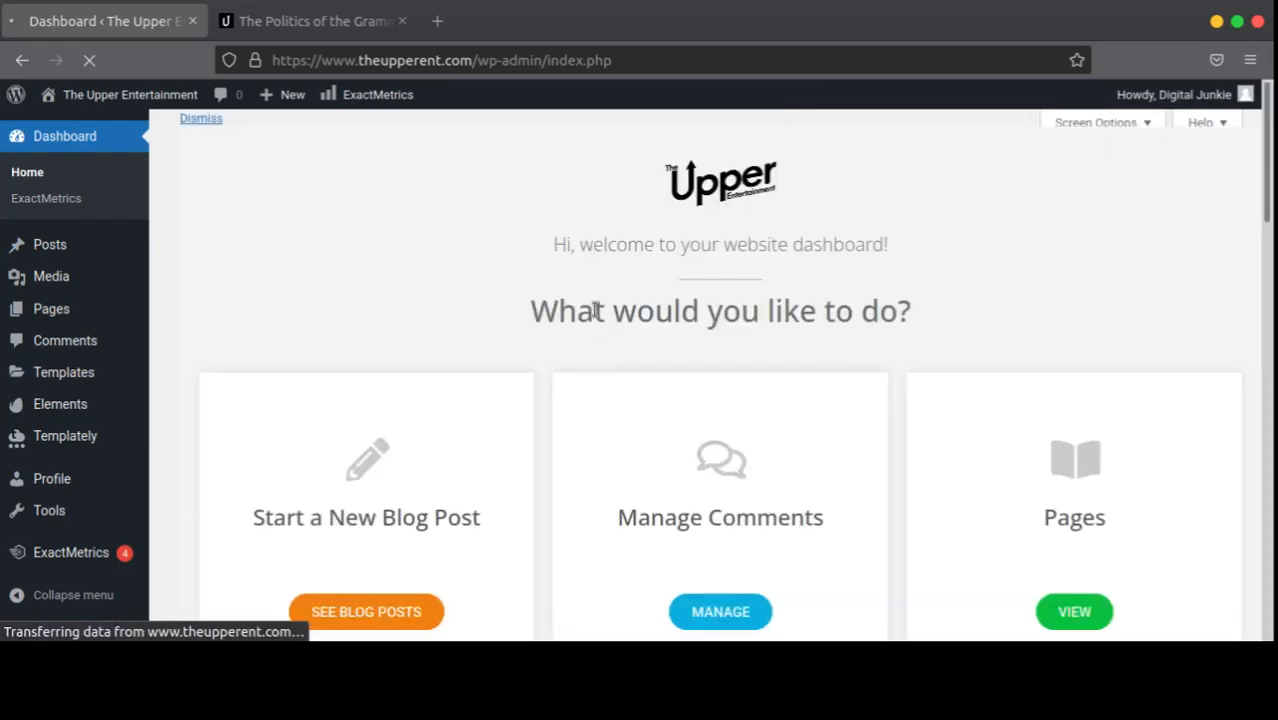
scroll(745, 386, down, 5)
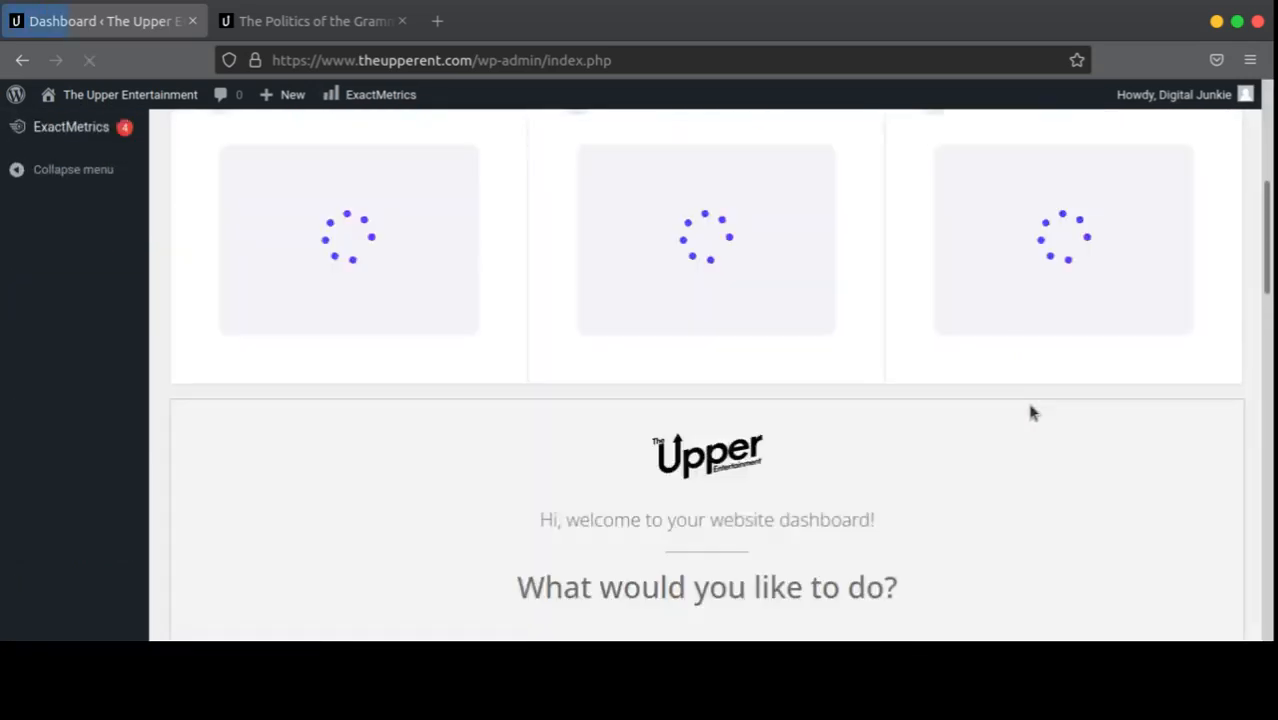
scroll(1030, 440, down, 2)
scroll(1030, 440, up, 4)
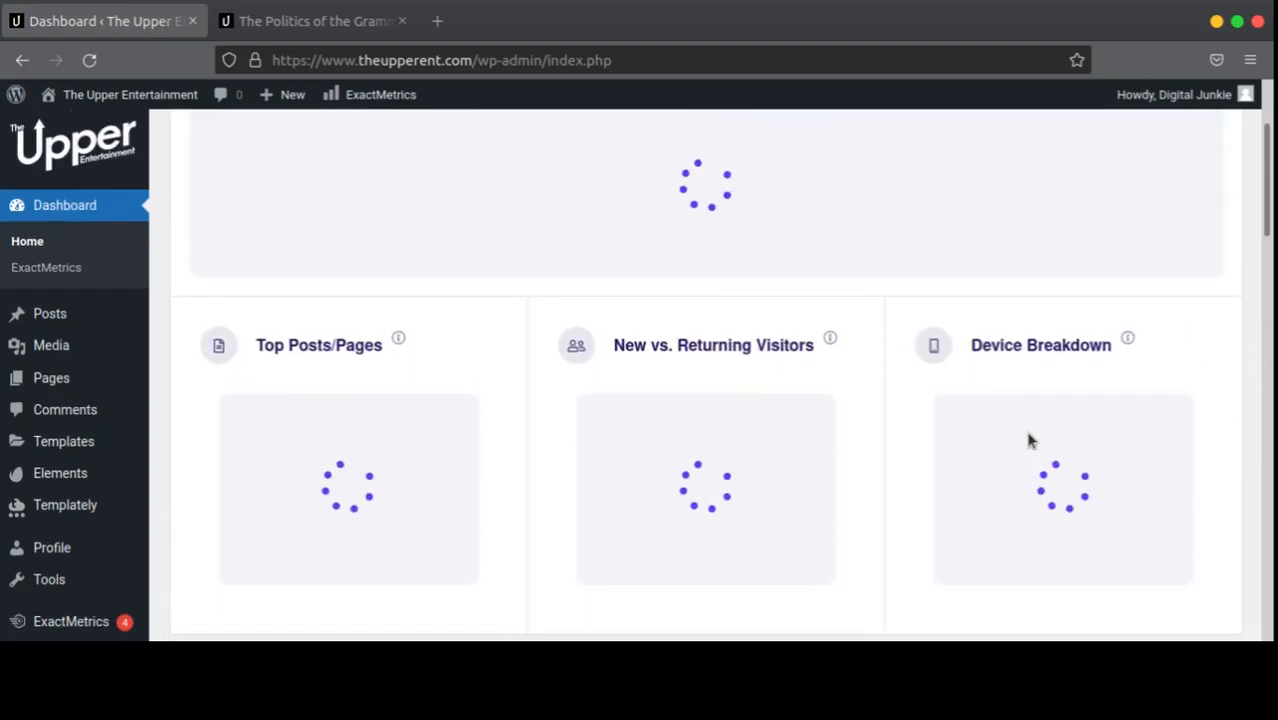
scroll(1030, 440, up, 2)
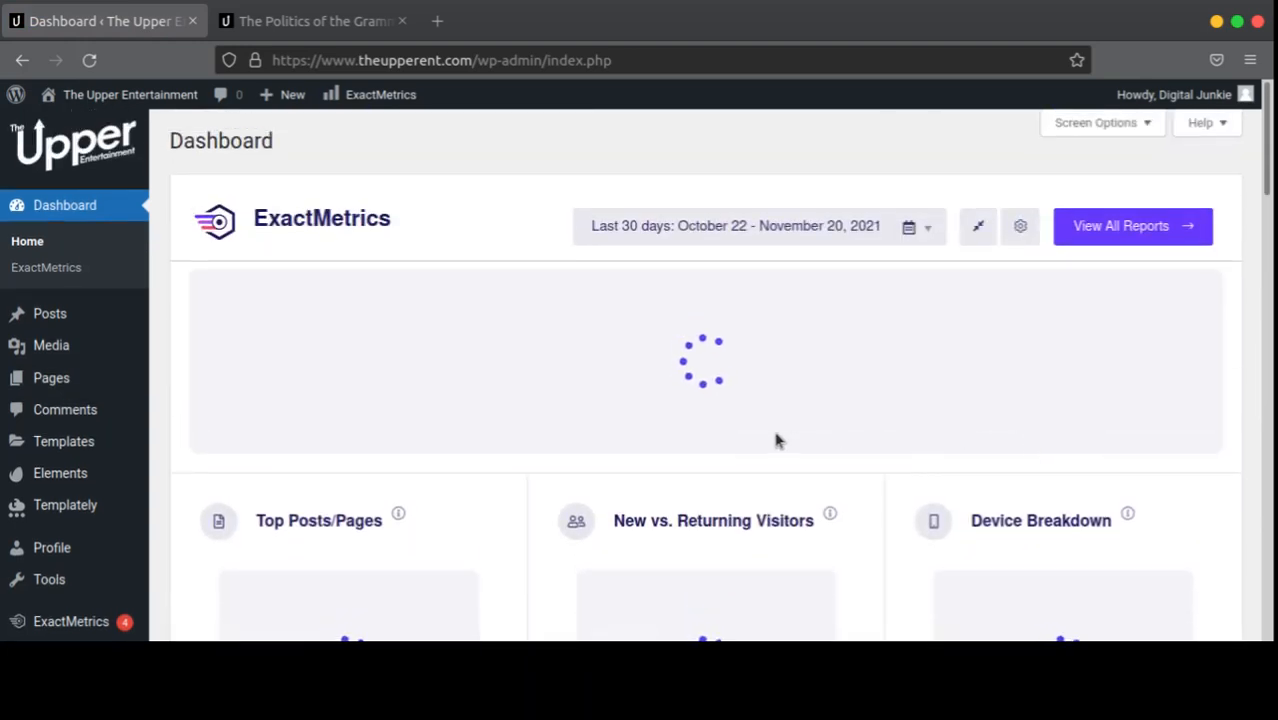
scroll(884, 432, down, 10)
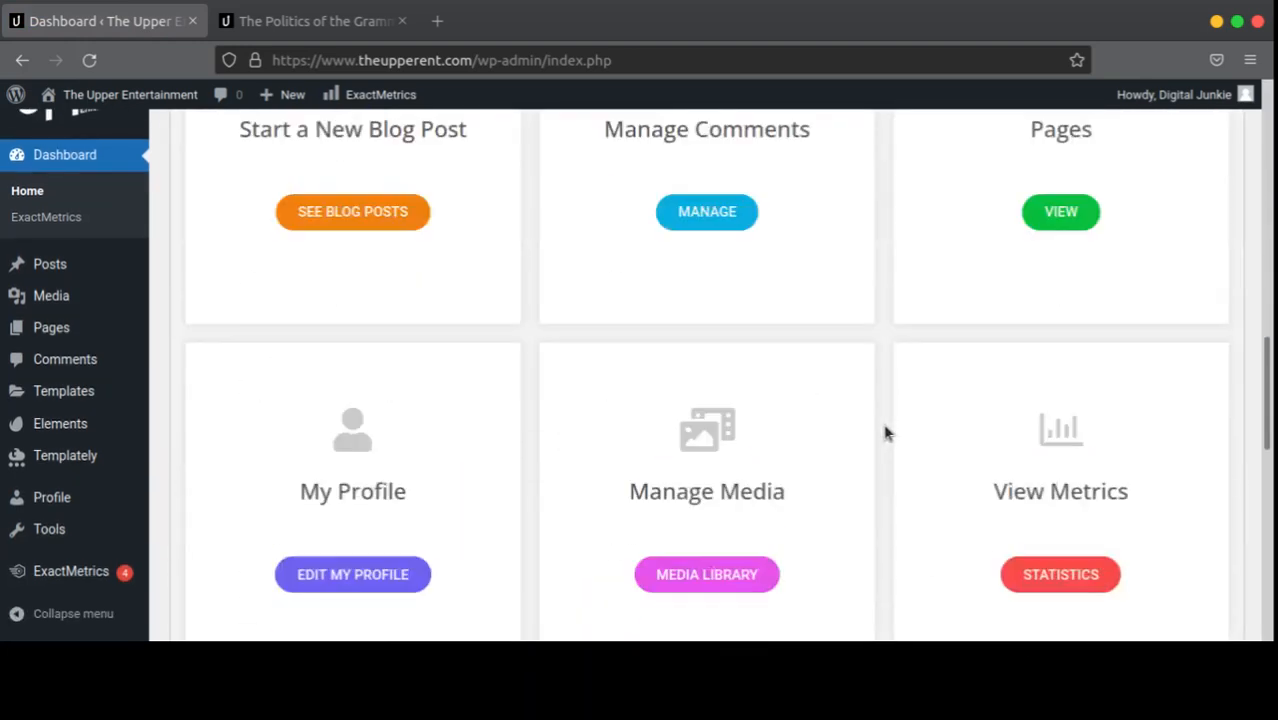
scroll(884, 432, up, 10)
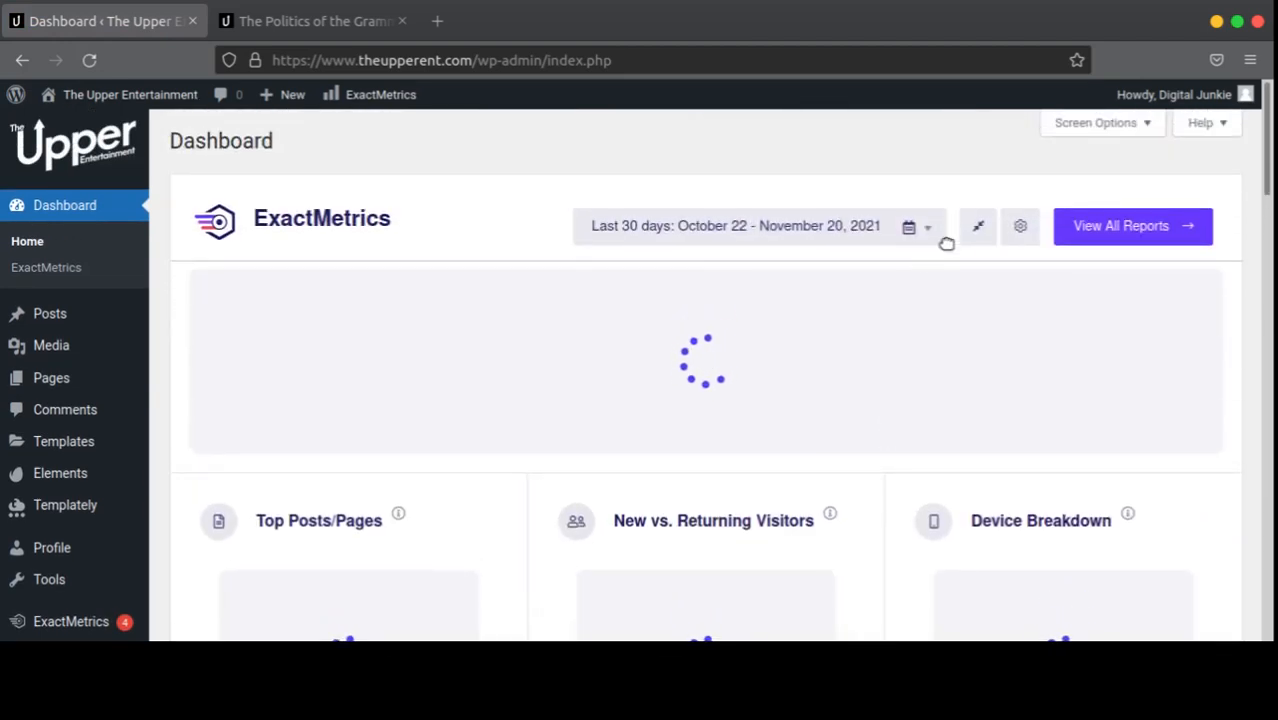
click(970, 236)
scroll(850, 340, down, 10)
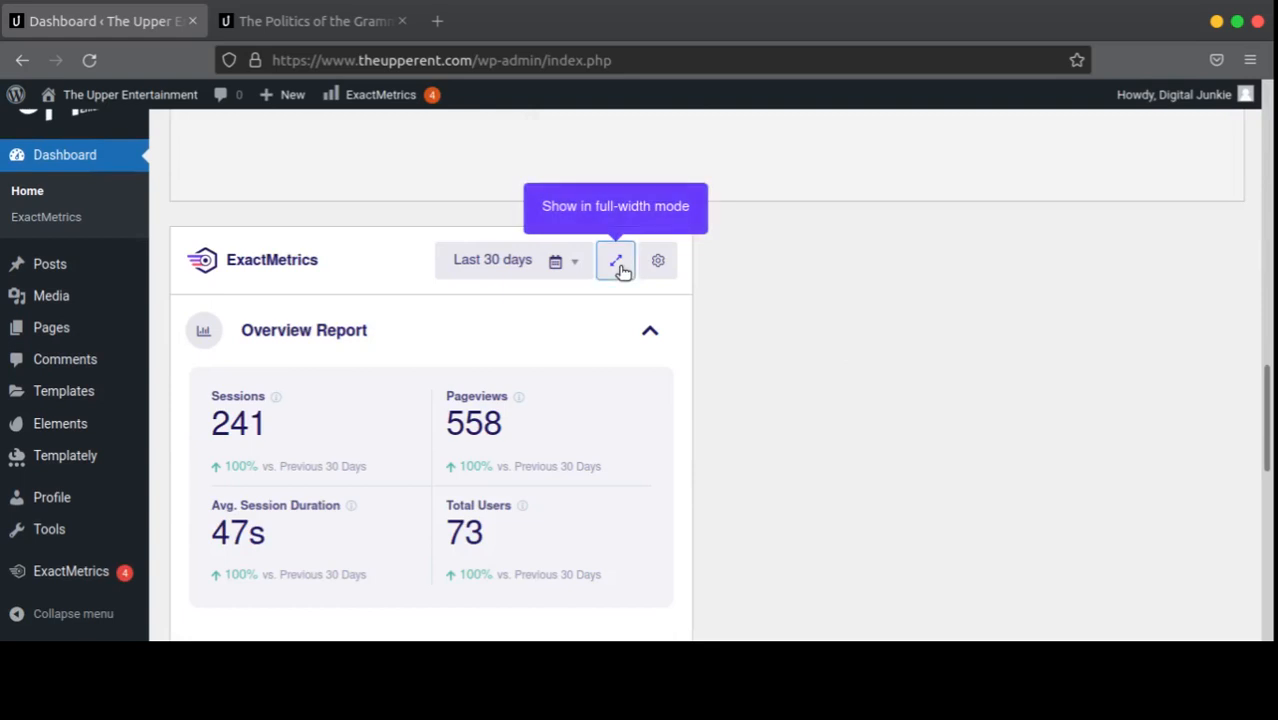
click(616, 262)
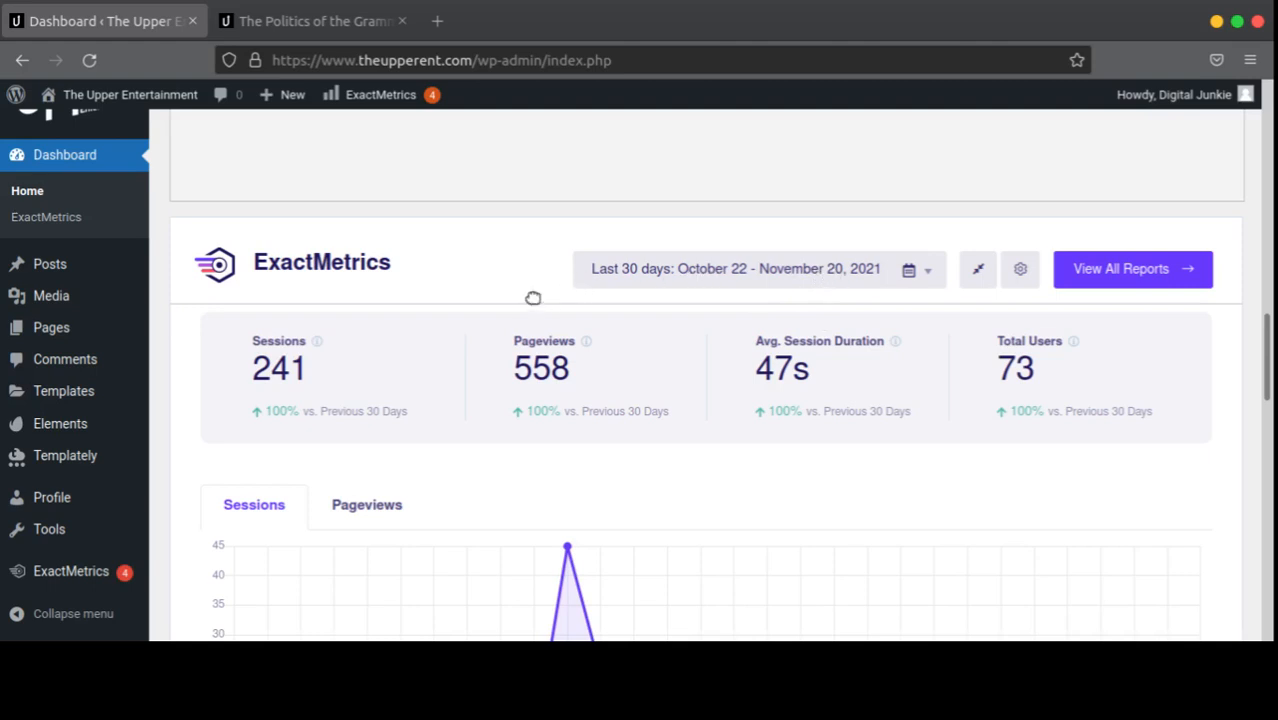
drag(507, 375, 584, 376)
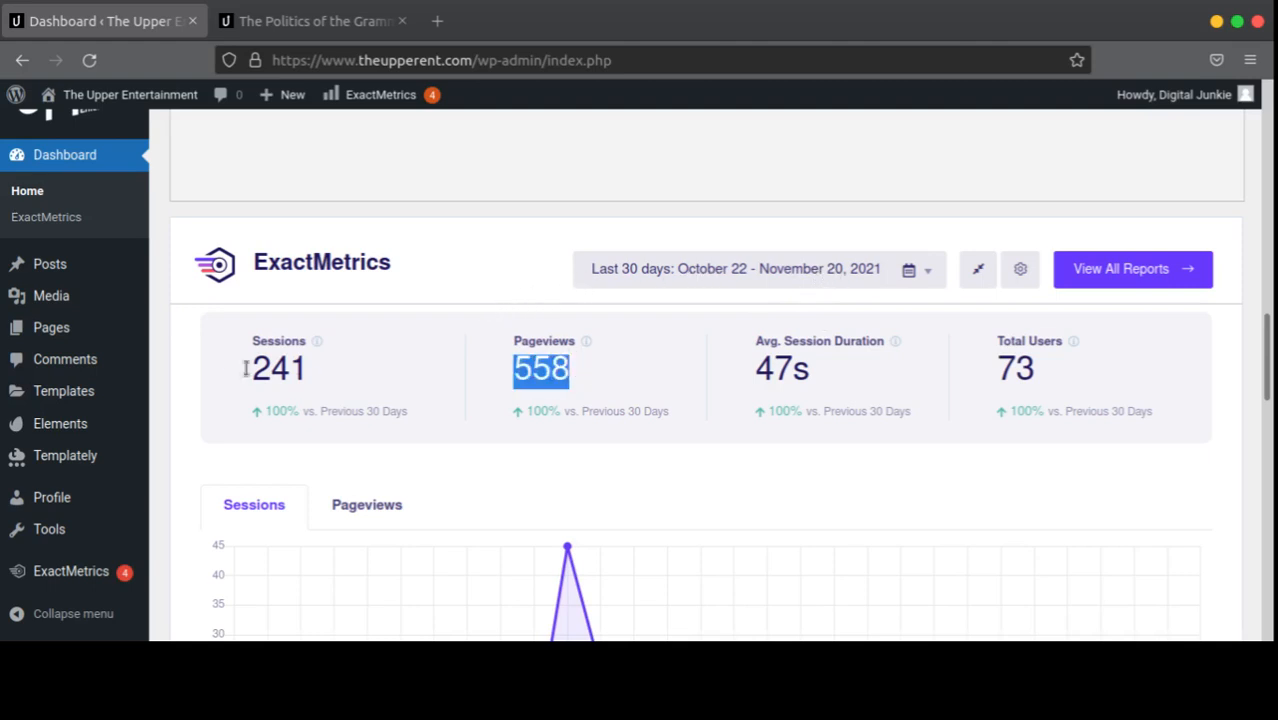
triple_click(165, 371)
click(263, 436)
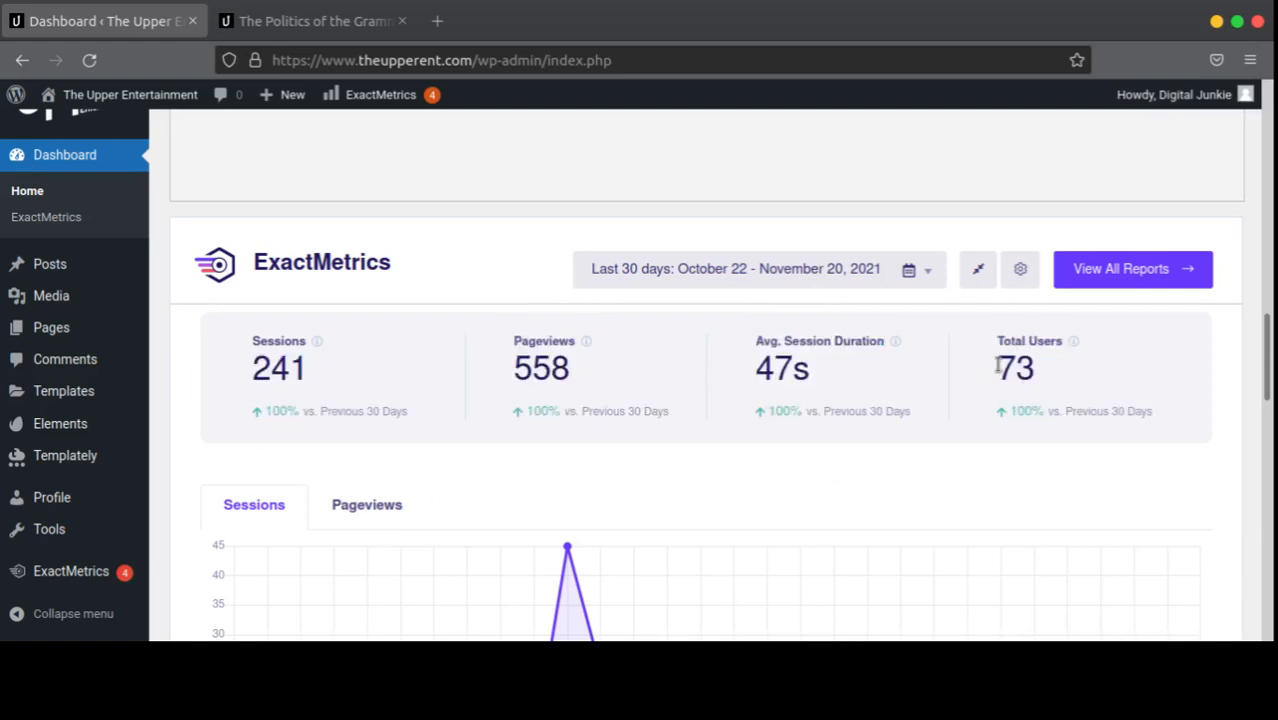
drag(991, 374, 1052, 374)
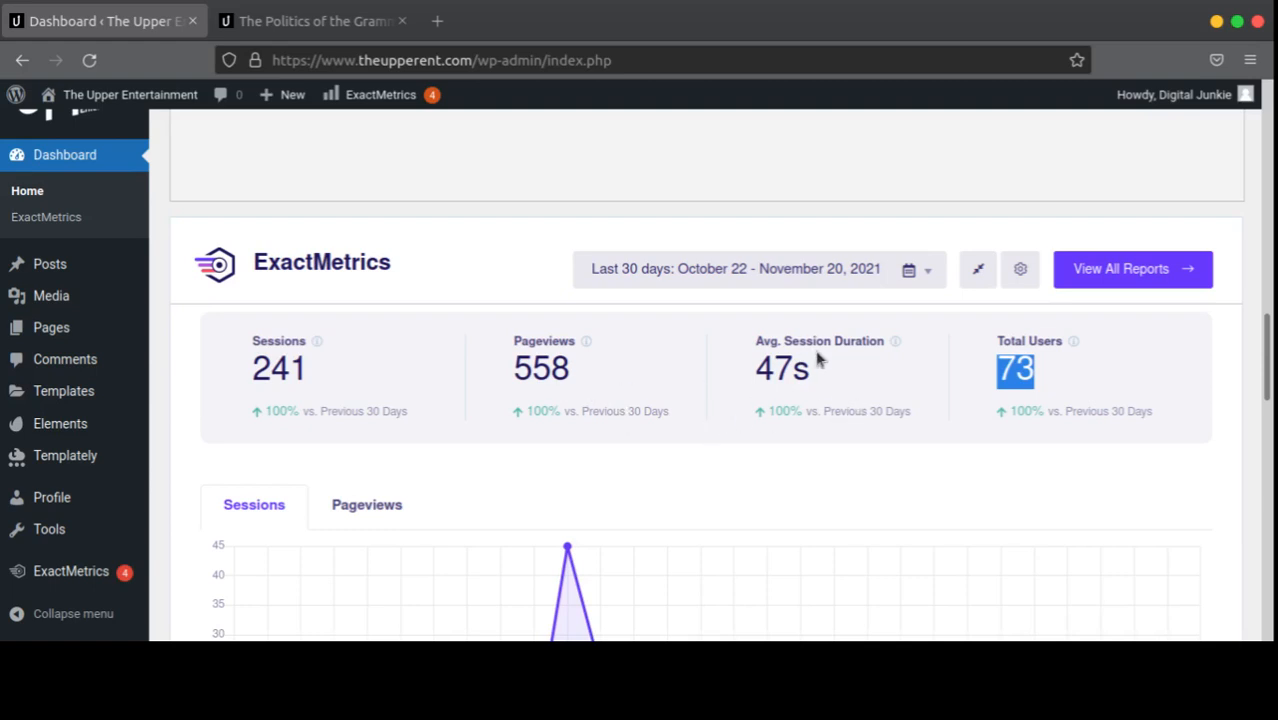
drag(828, 376, 733, 391)
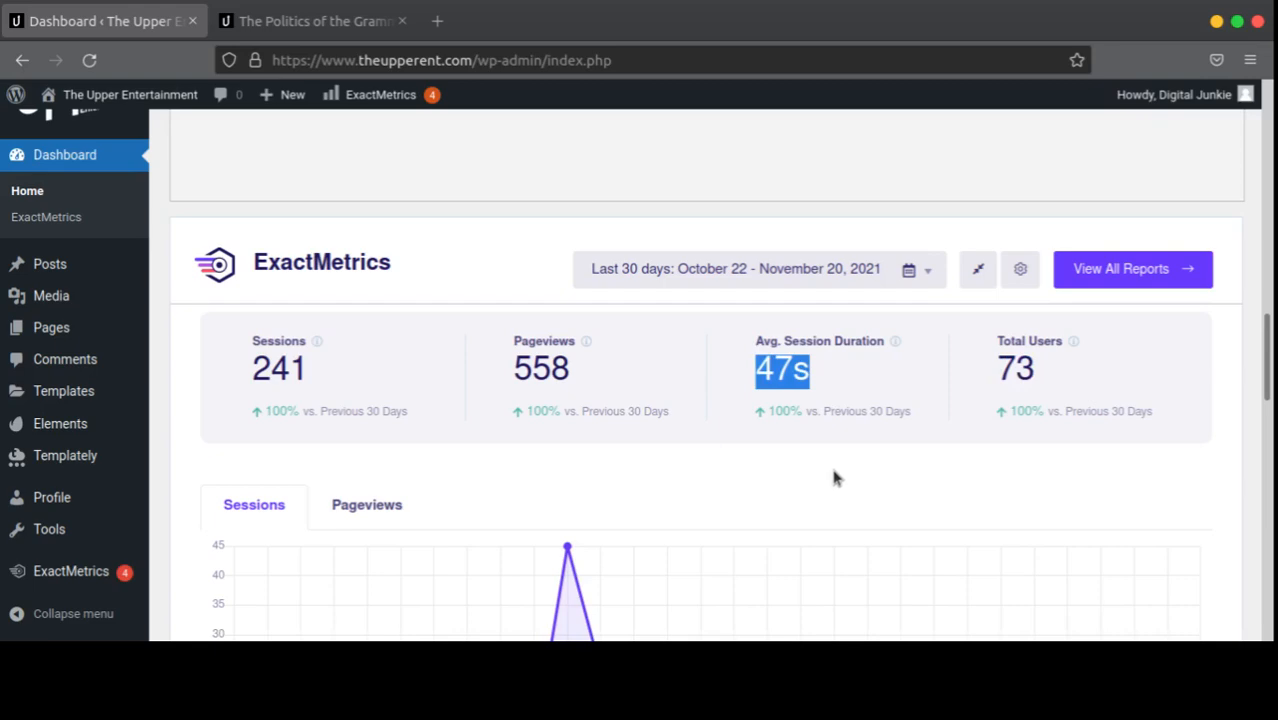
scroll(830, 477, down, 2)
scroll(830, 477, down, 3)
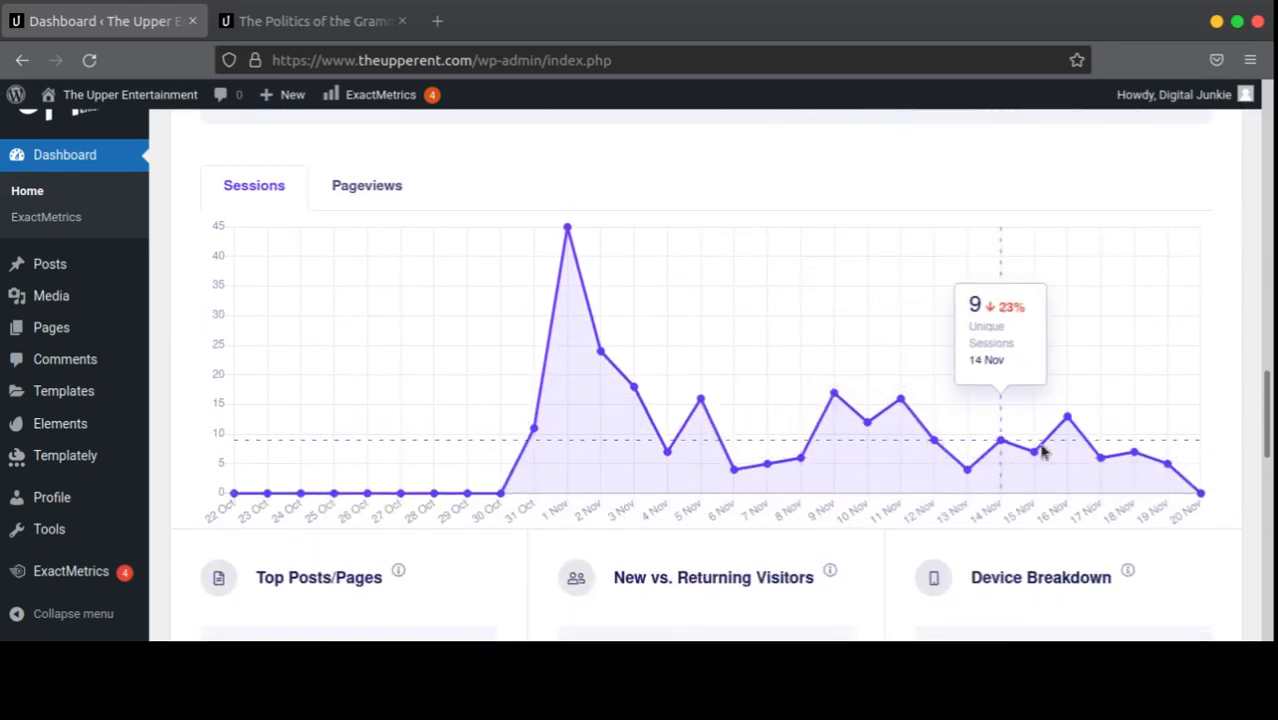
scroll(576, 487, down, 6)
scroll(580, 484, up, 5)
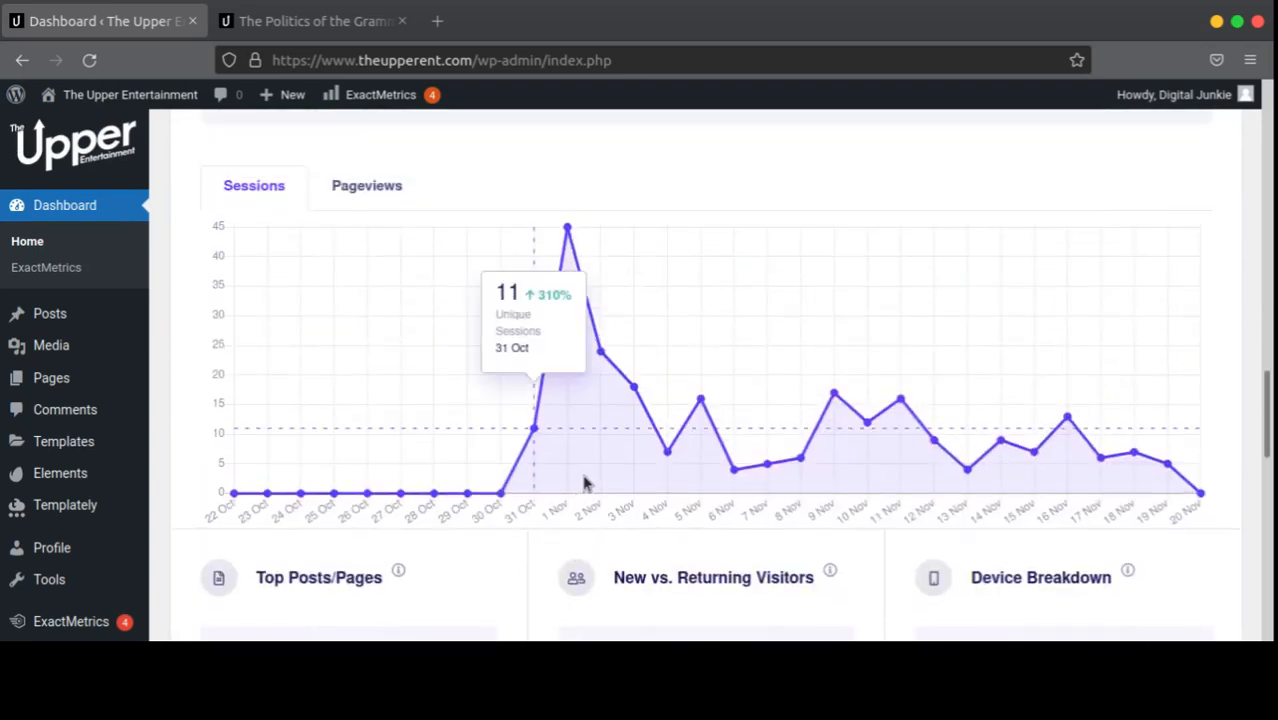
click(345, 295)
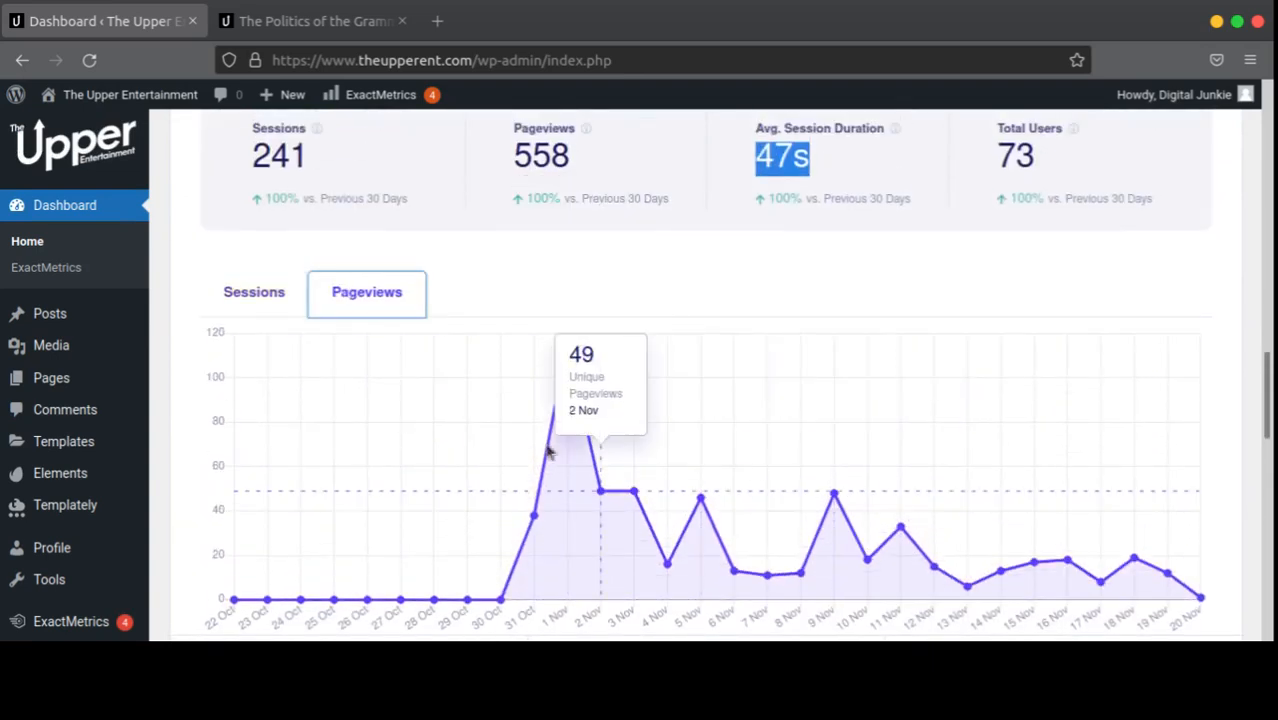
click(283, 296)
scroll(805, 308, up, 10)
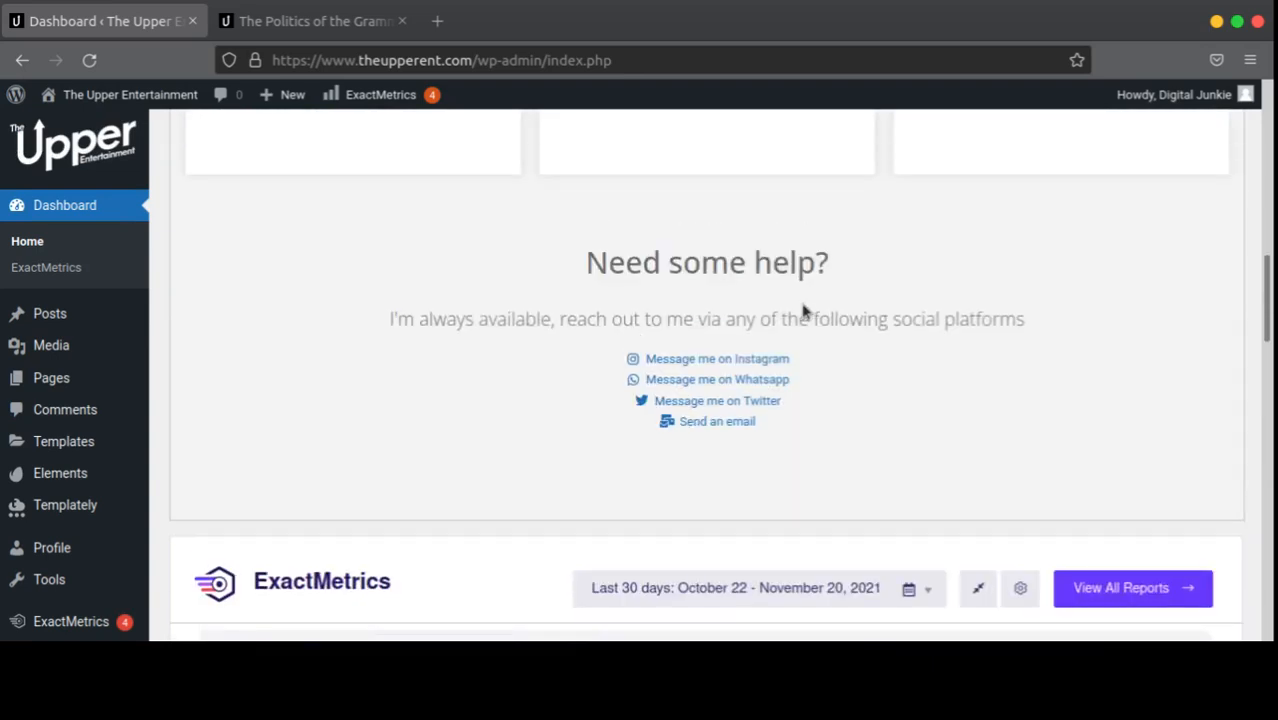
scroll(842, 308, down, 13)
scroll(840, 310, down, 4)
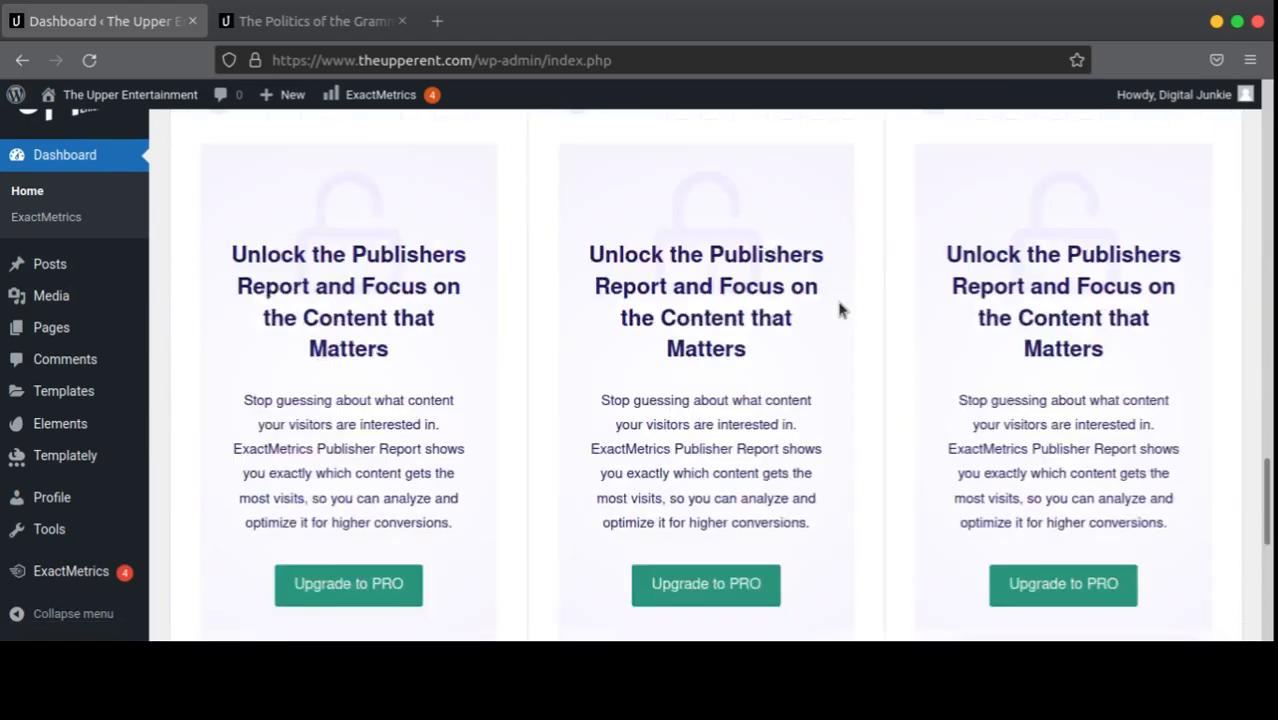
scroll(840, 310, up, 2)
scroll(840, 310, up, 1)
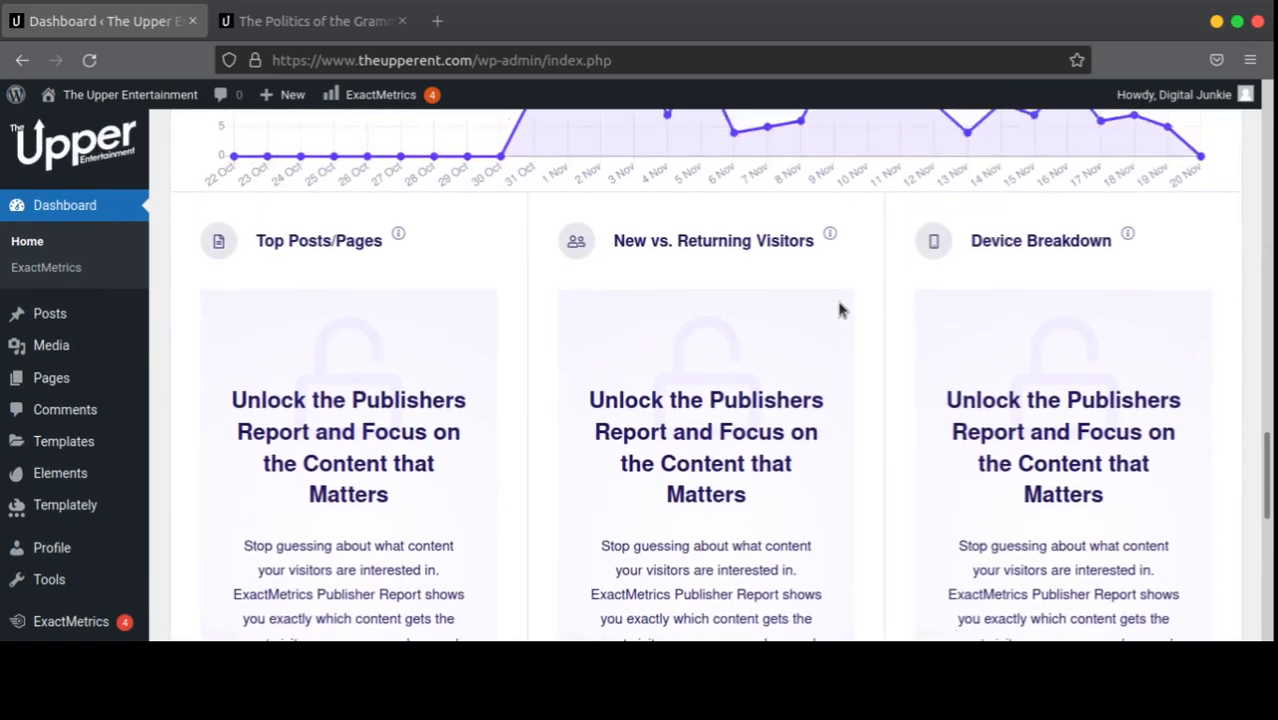
scroll(840, 310, down, 1)
scroll(259, 380, down, 2)
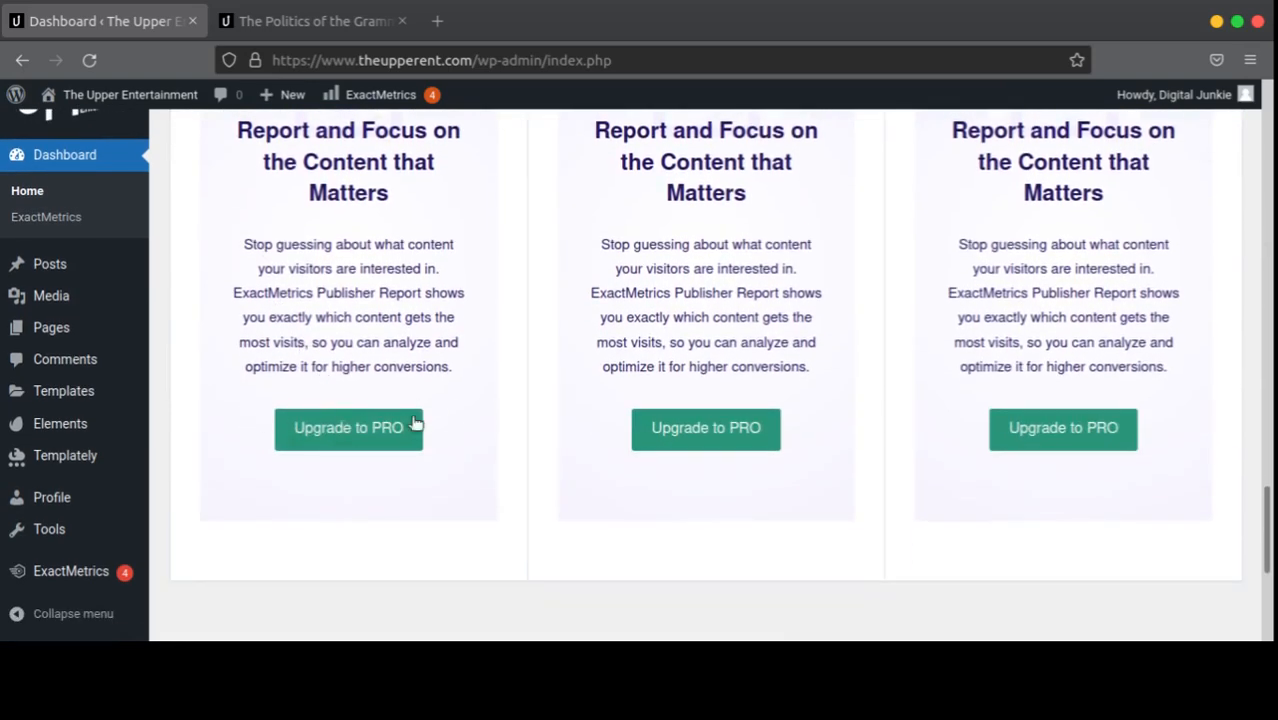
scroll(599, 399, up, 3)
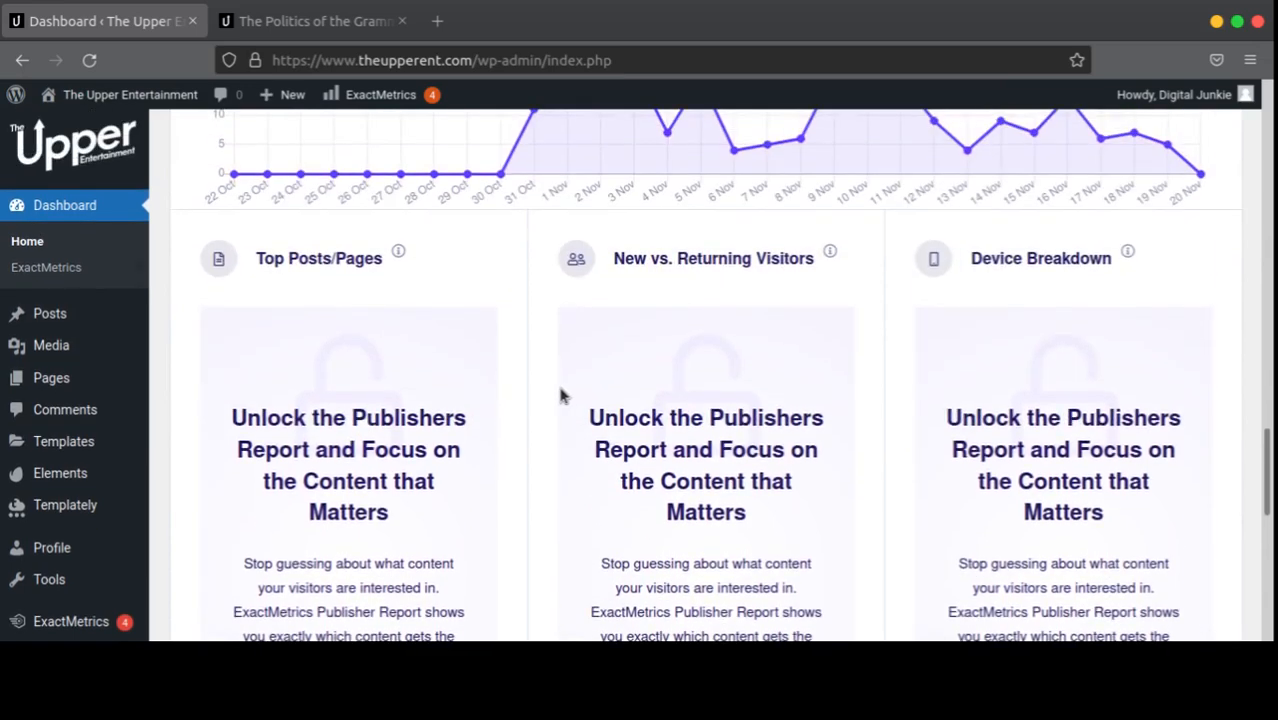
scroll(500, 405, down, 2)
scroll(556, 462, up, 4)
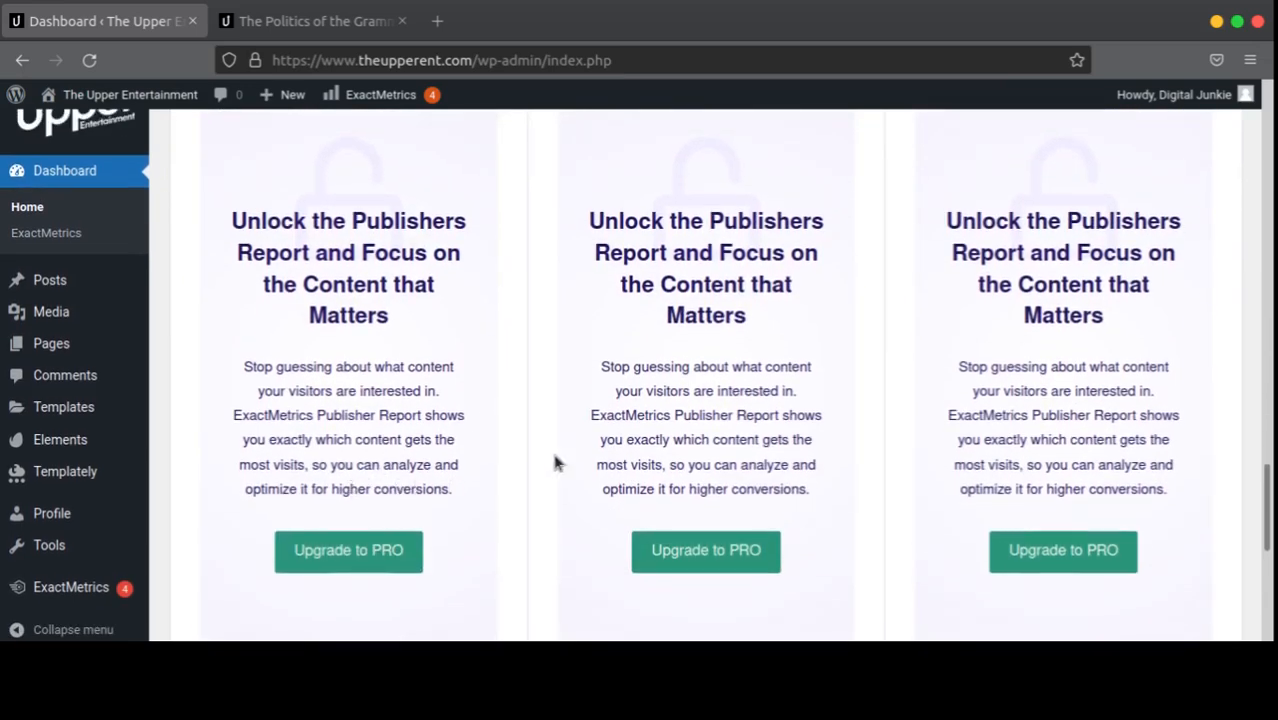
scroll(222, 485, down, 6)
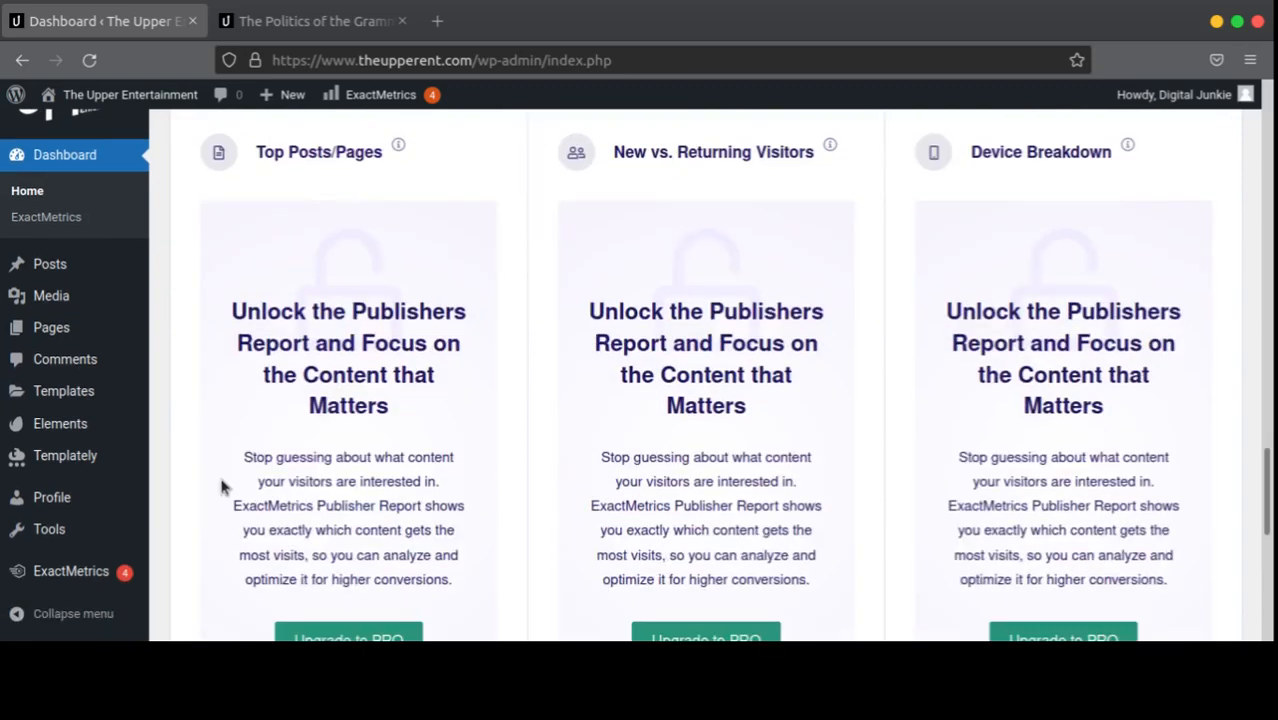
scroll(508, 491, up, 4)
scroll(645, 470, up, 5)
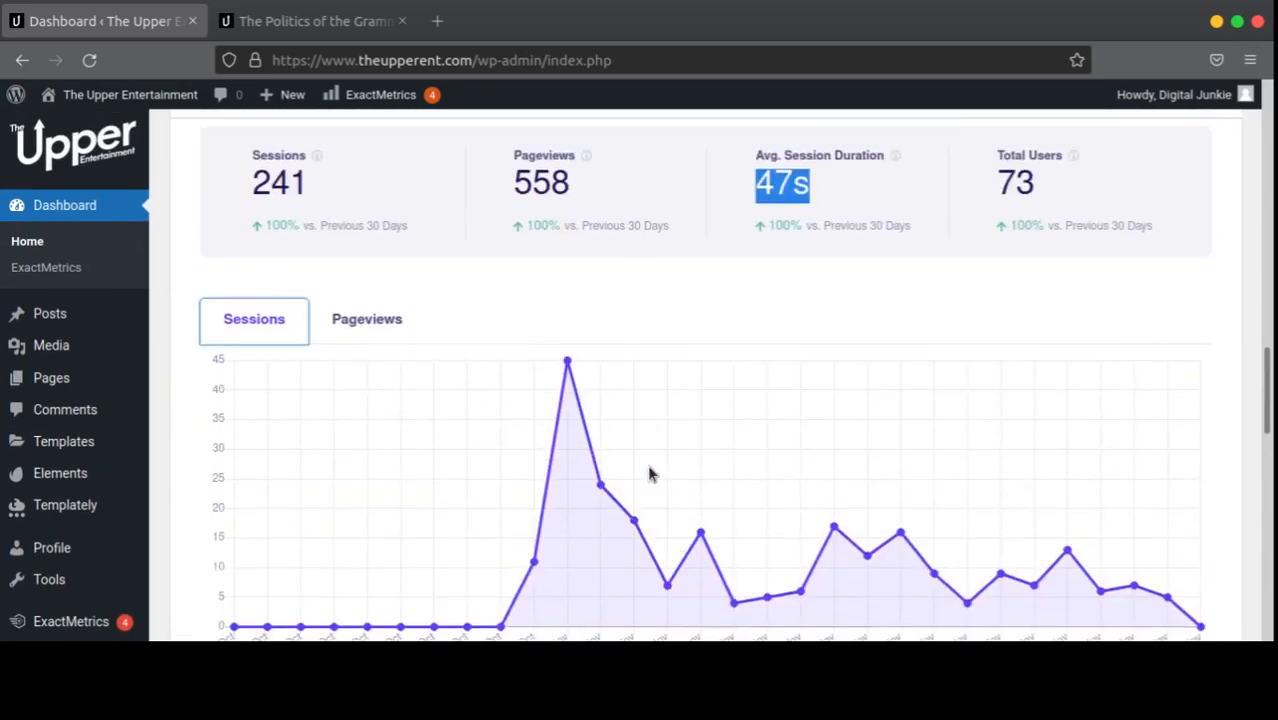
scroll(650, 470, down, 1)
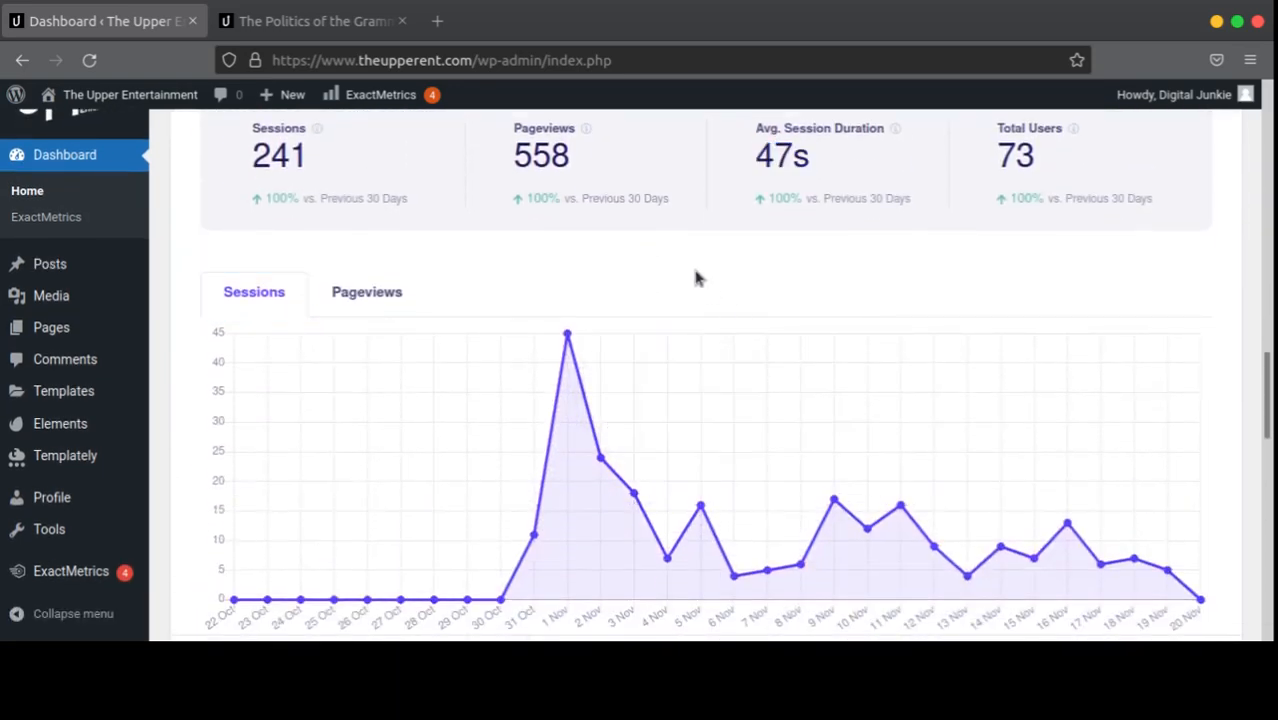
scroll(350, 525, down, 7)
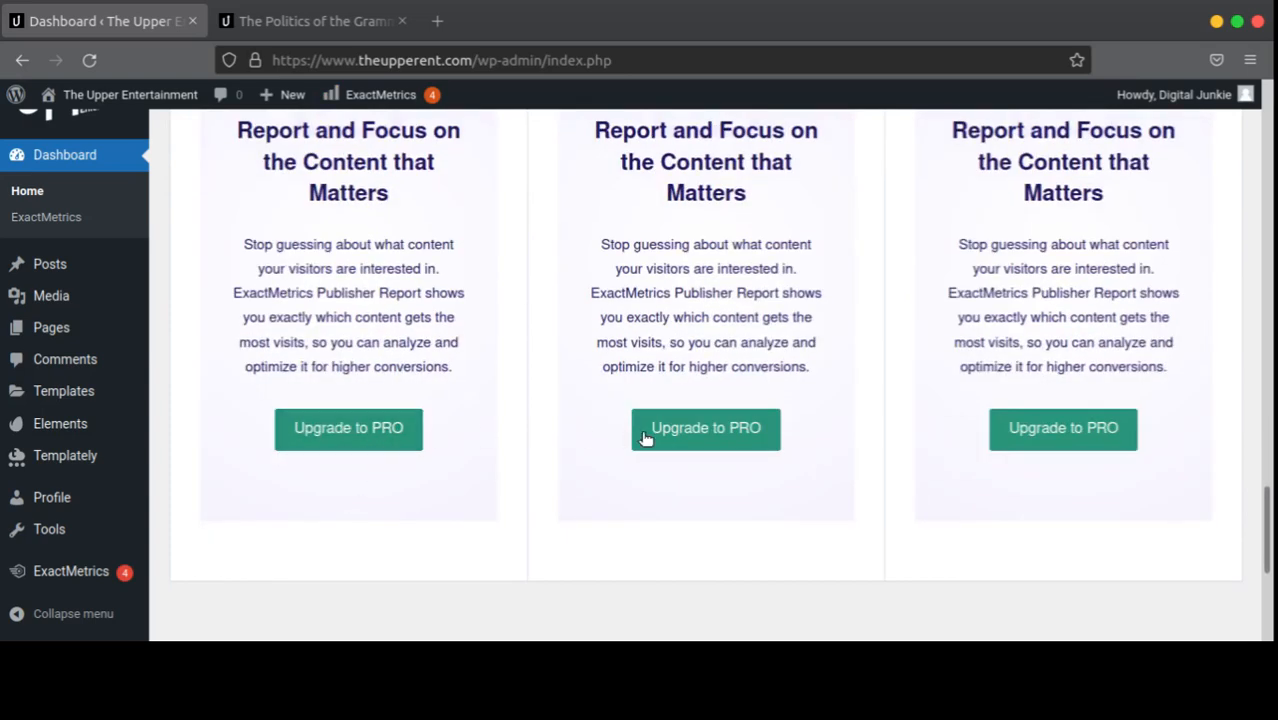
scroll(1058, 441, up, 5)
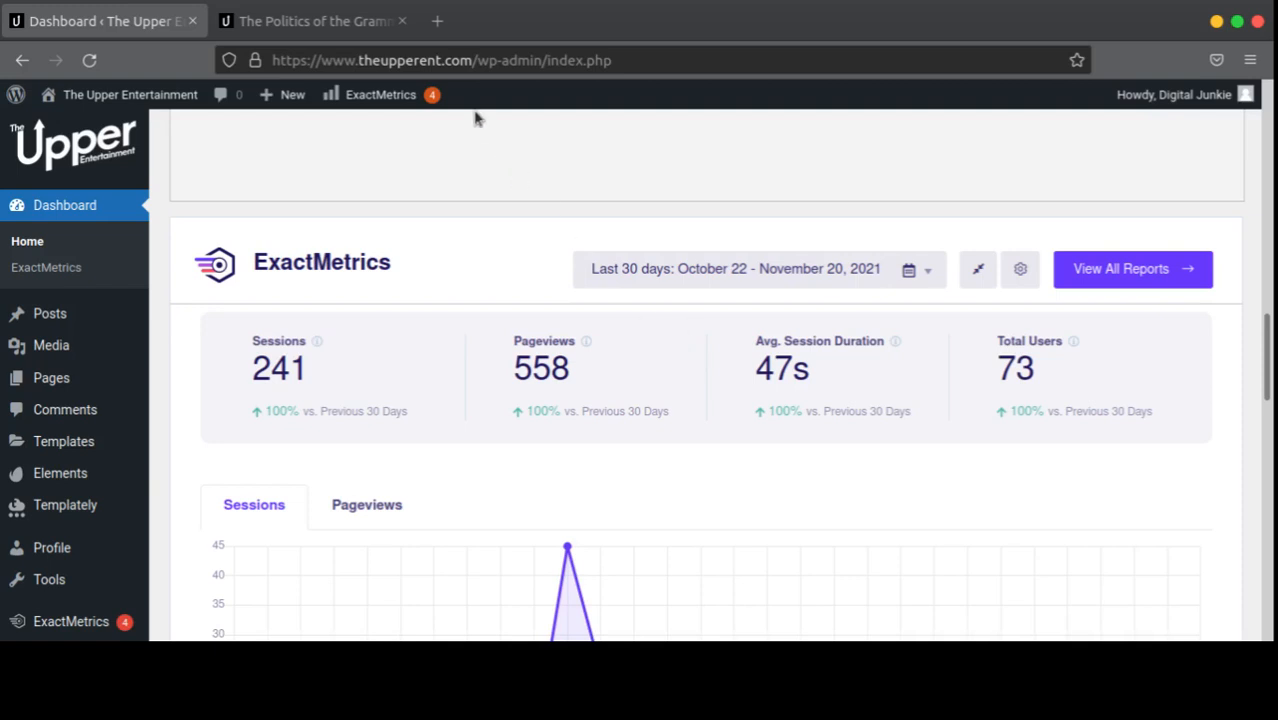
Step: In a new tab, search the web for Google Analytics and open its site
click(437, 21)
text(g)
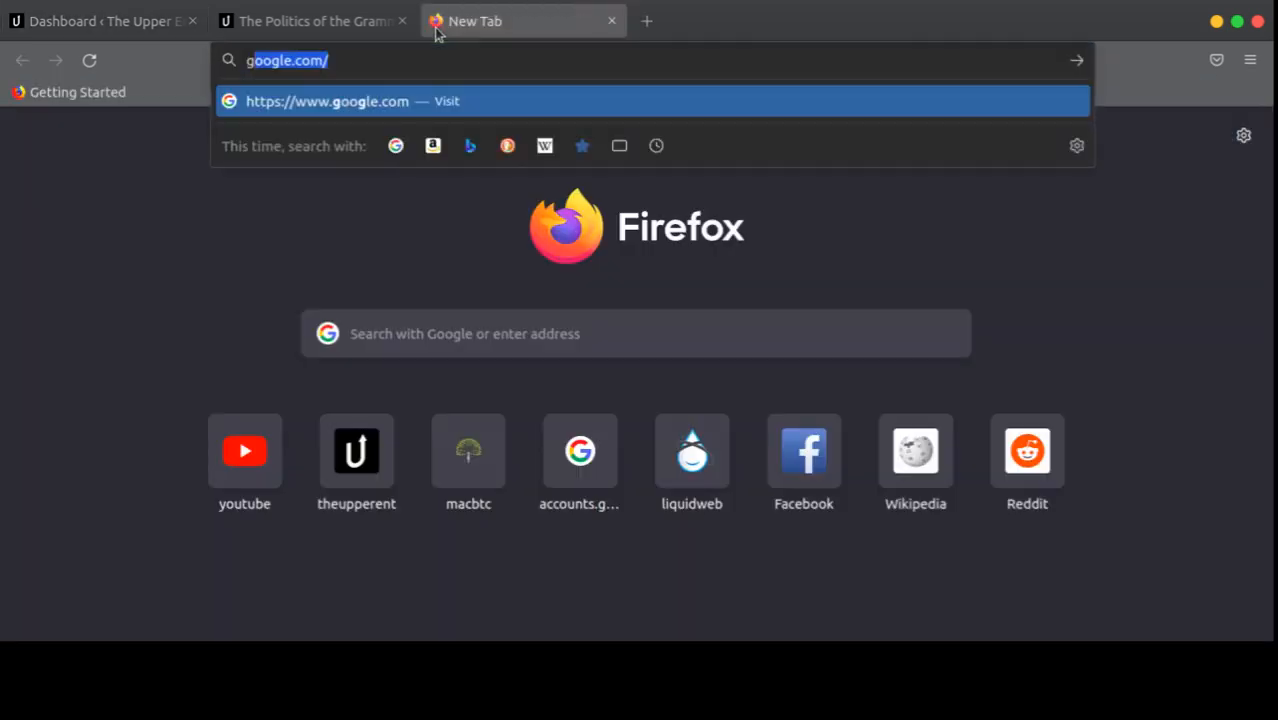
text(oogle ana)
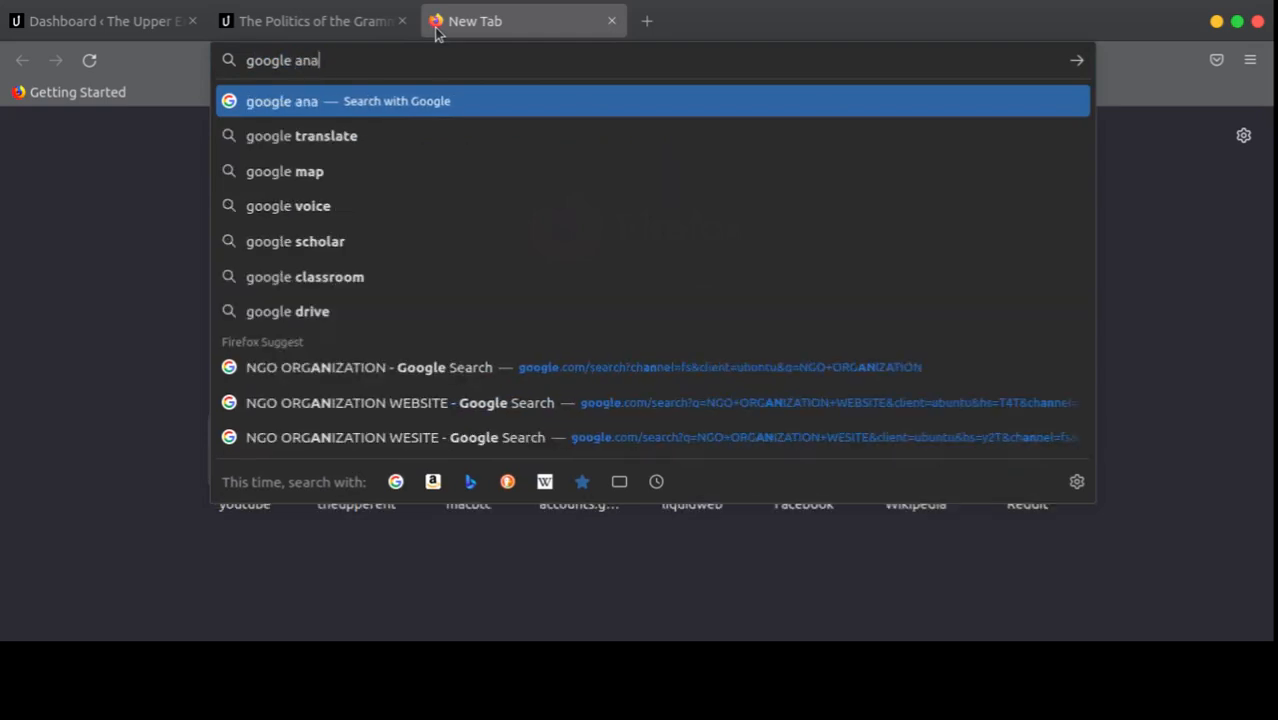
text(yltics)
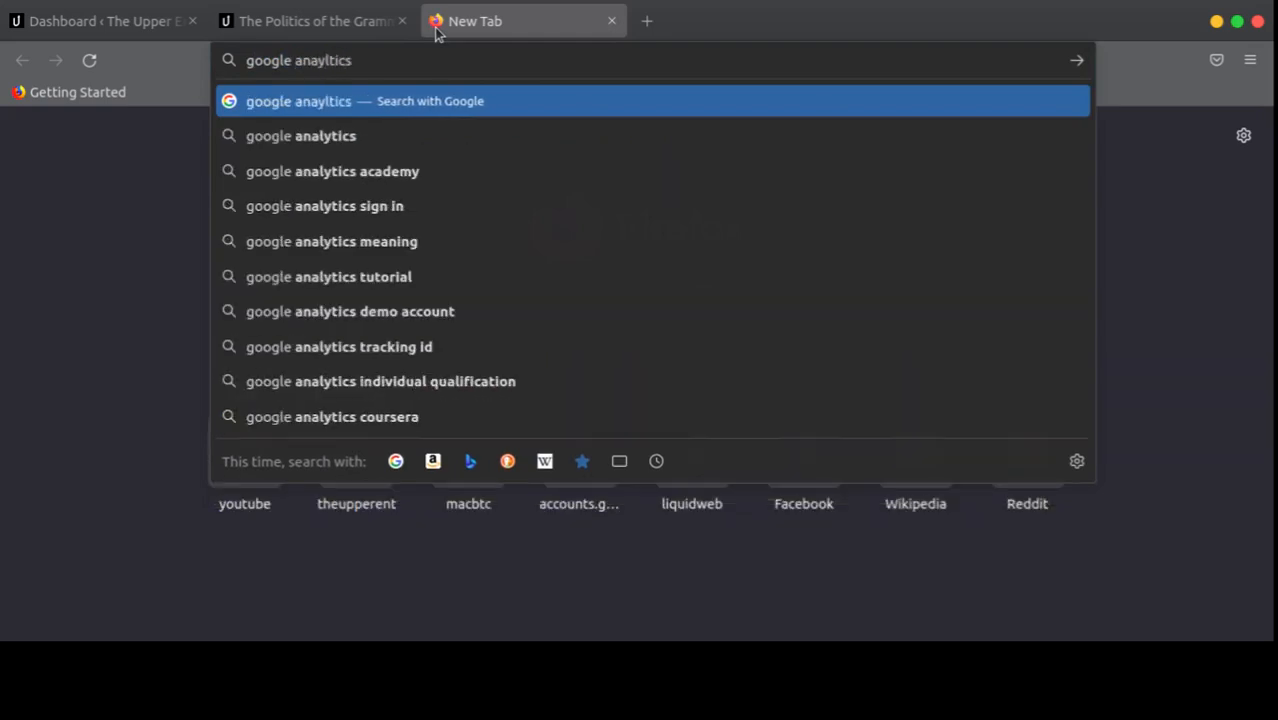
key(Return)
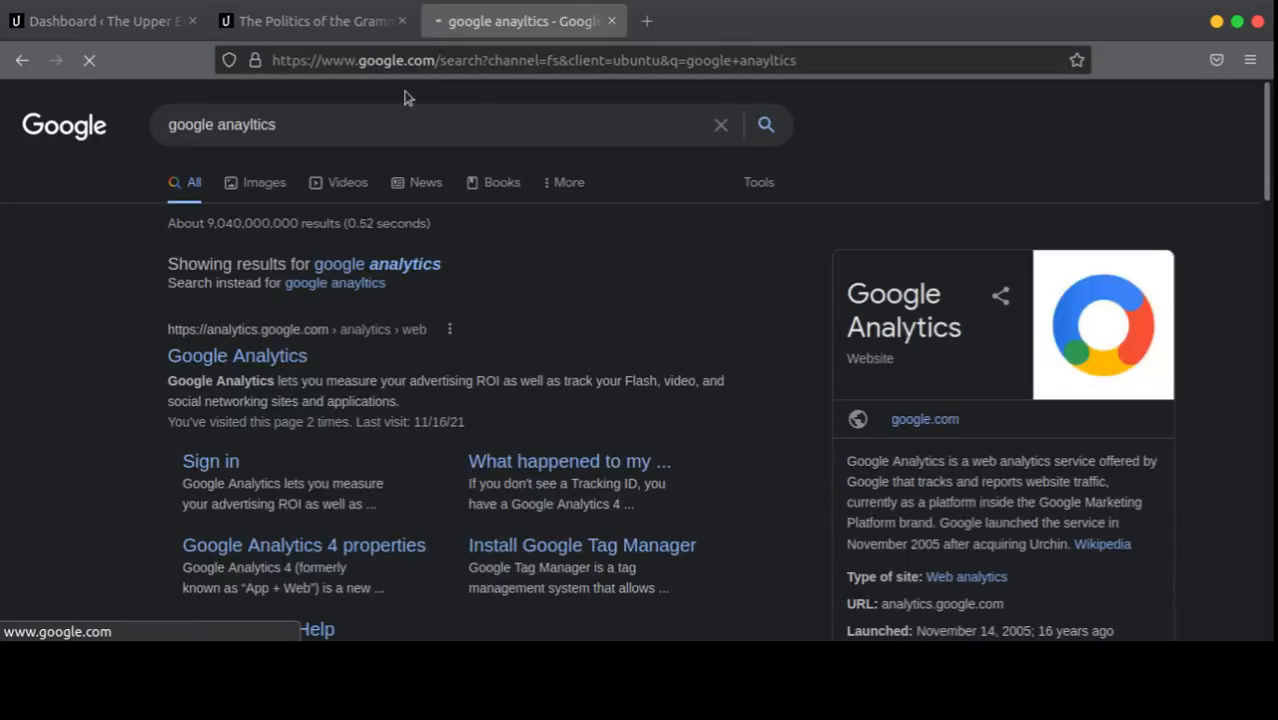
click(268, 366)
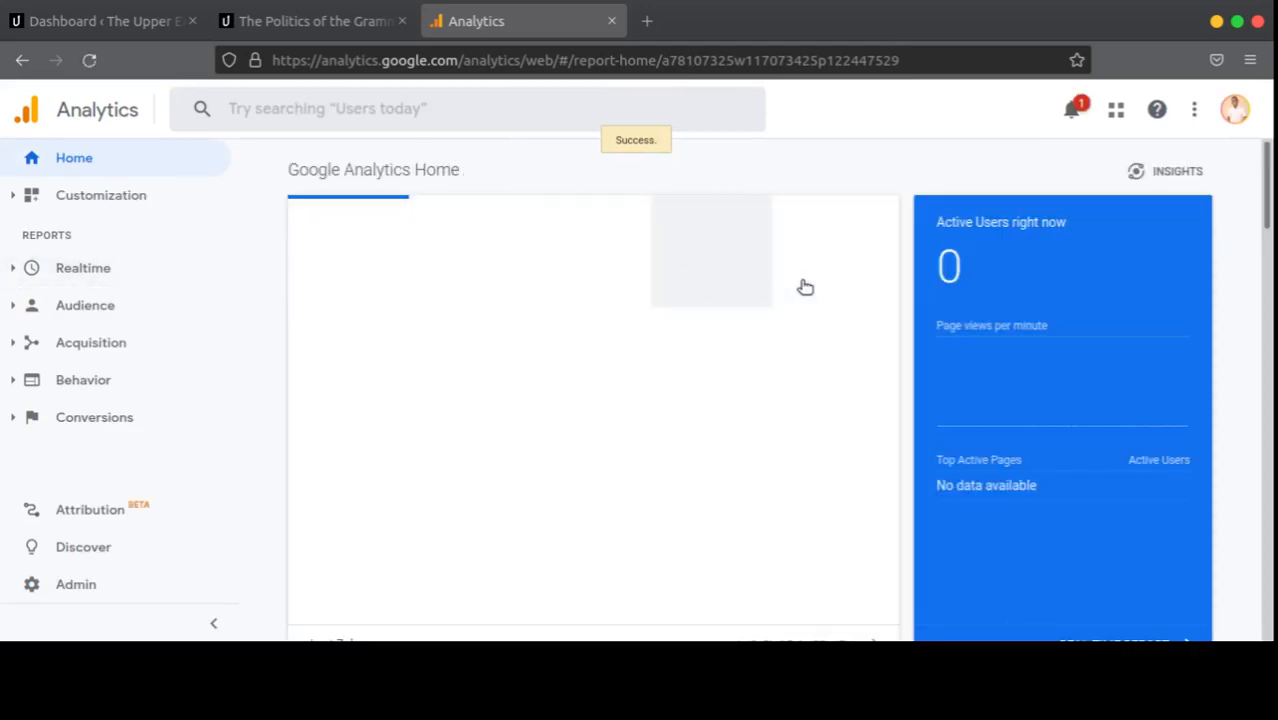
Step: Open and close the account menu and property chooser, then dismiss the Real-Time reports tip
click(1228, 115)
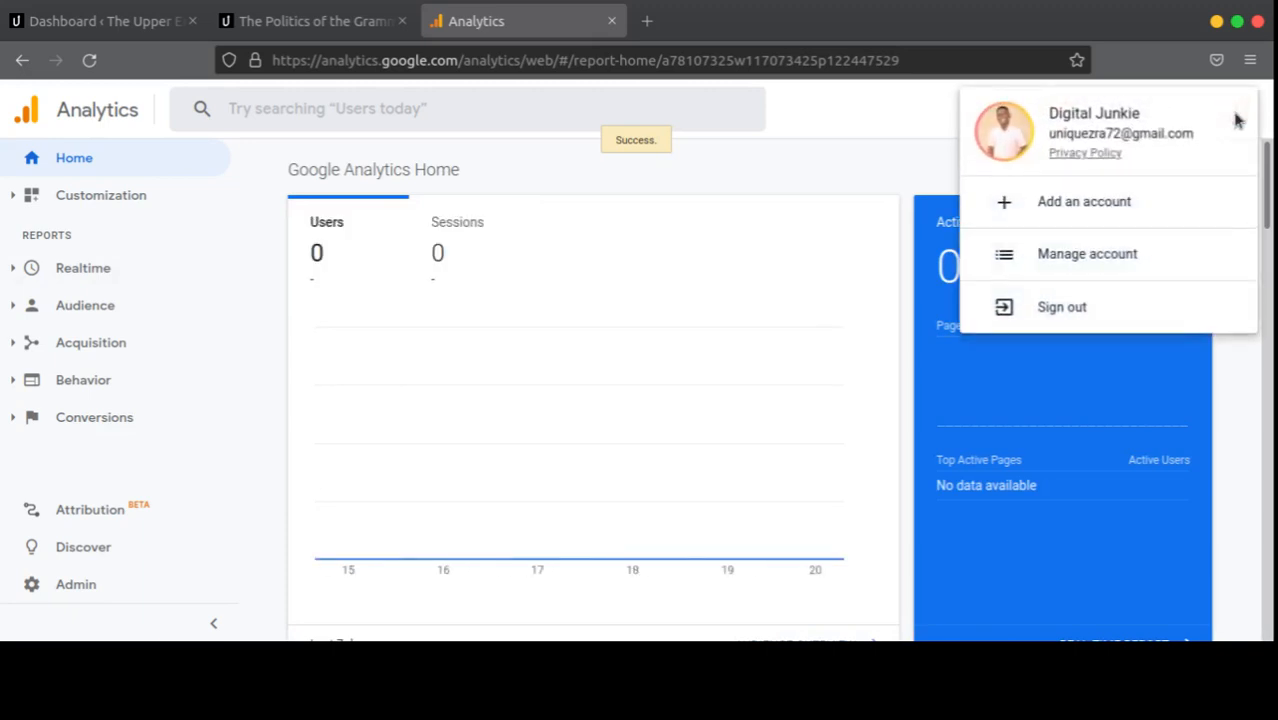
click(880, 162)
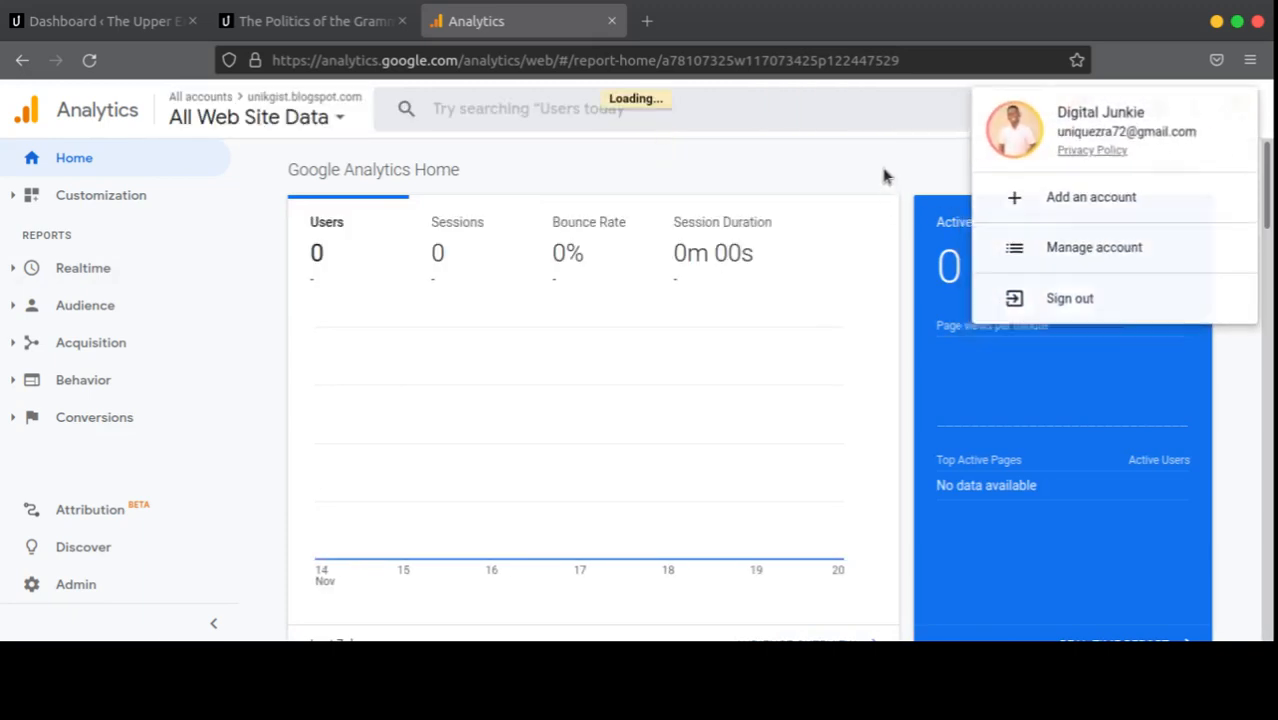
click(333, 120)
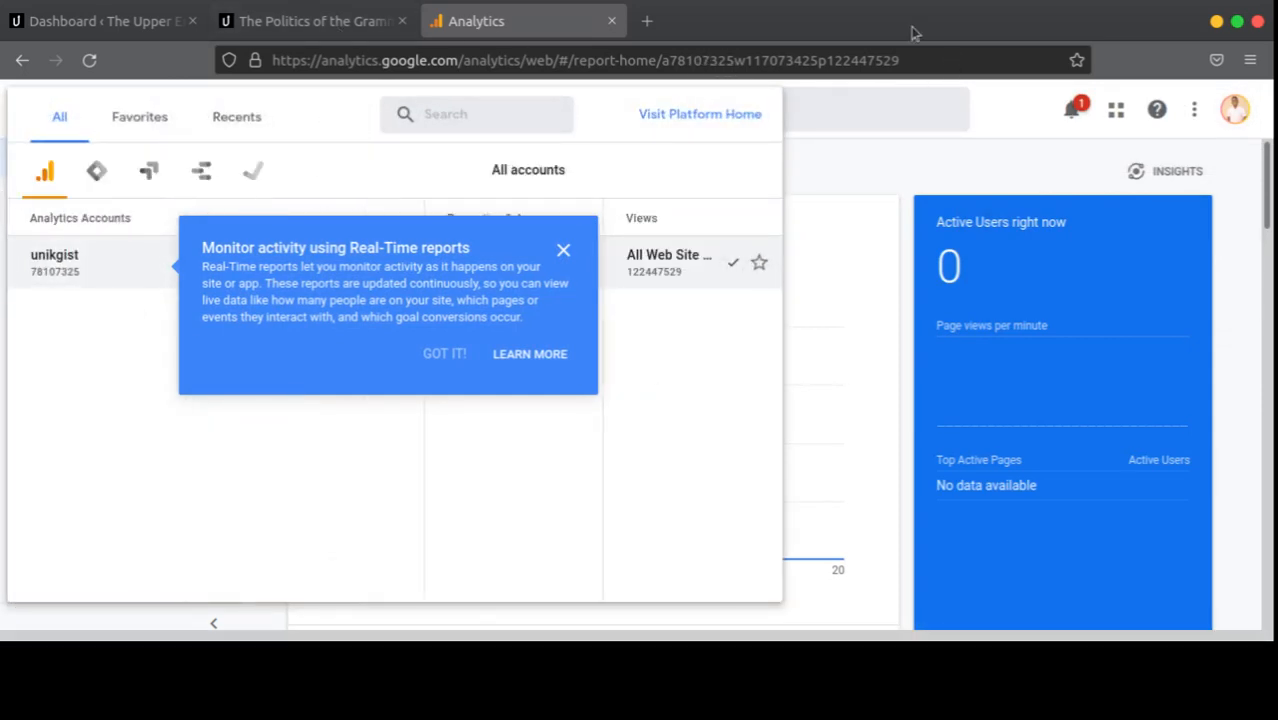
click(870, 160)
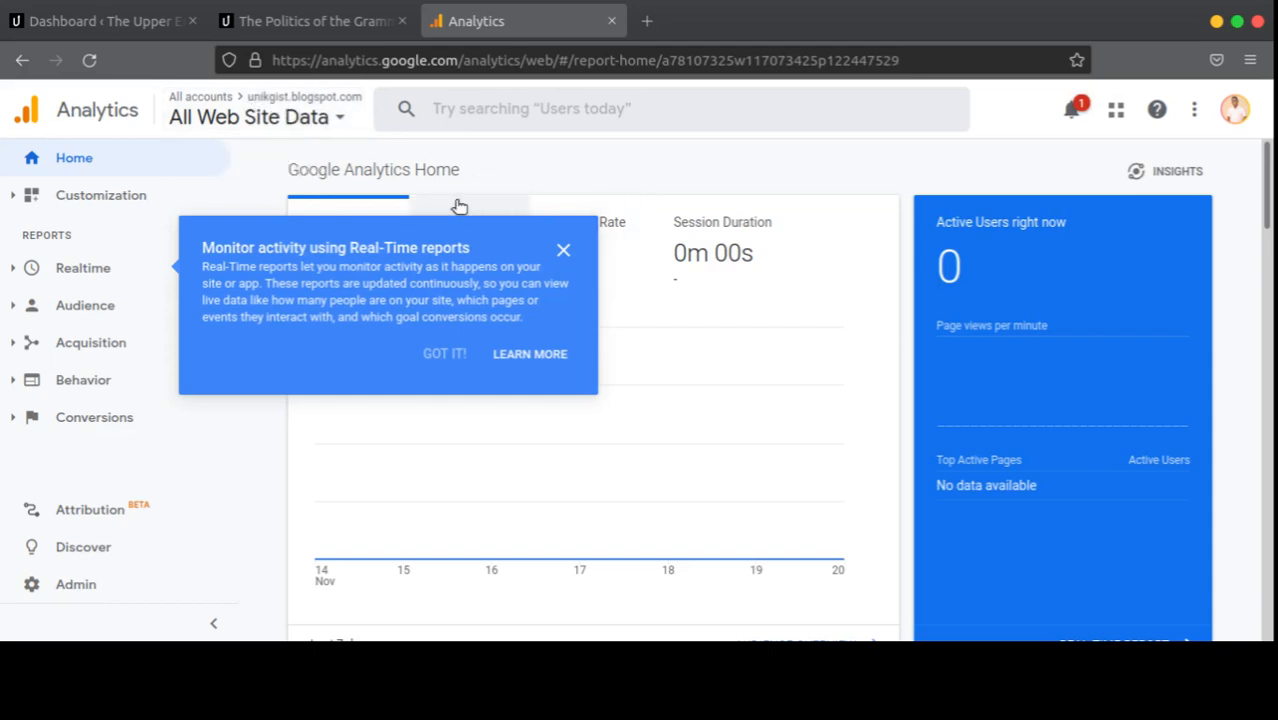
click(563, 250)
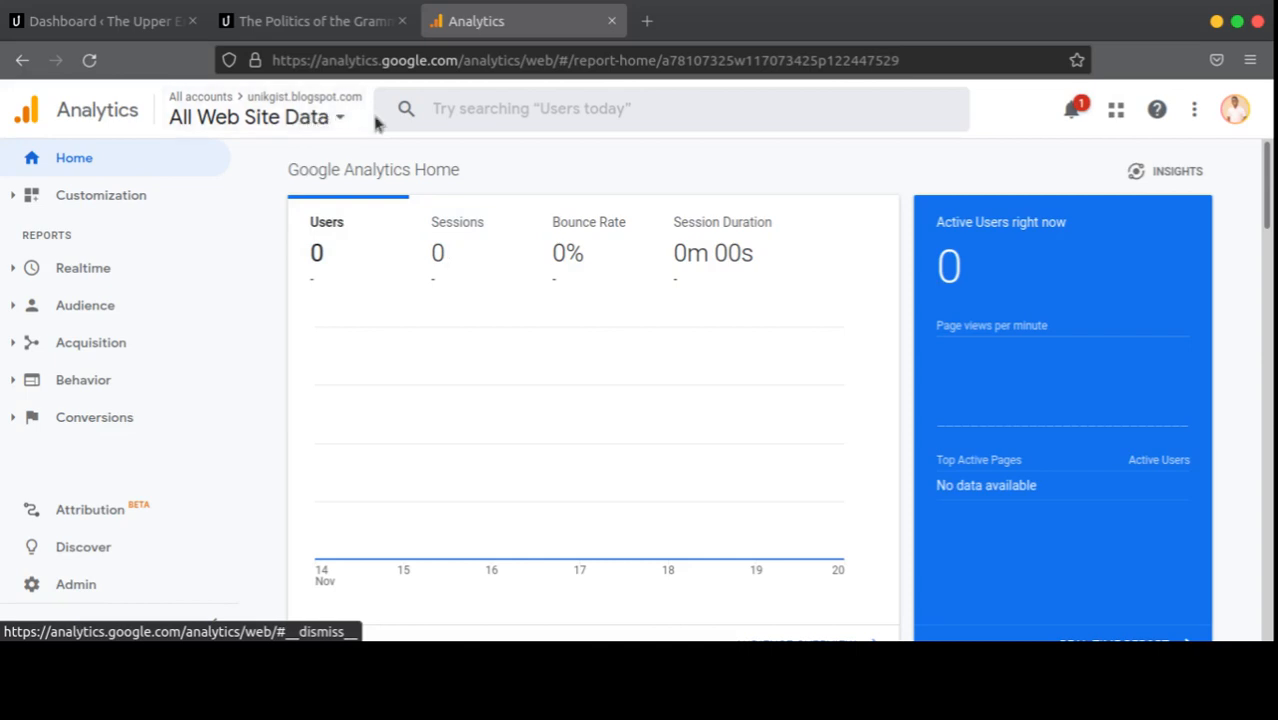
Step: Glance at the Grammys post, reopen and close the account picker, then return to the WordPress dashboard
click(330, 28)
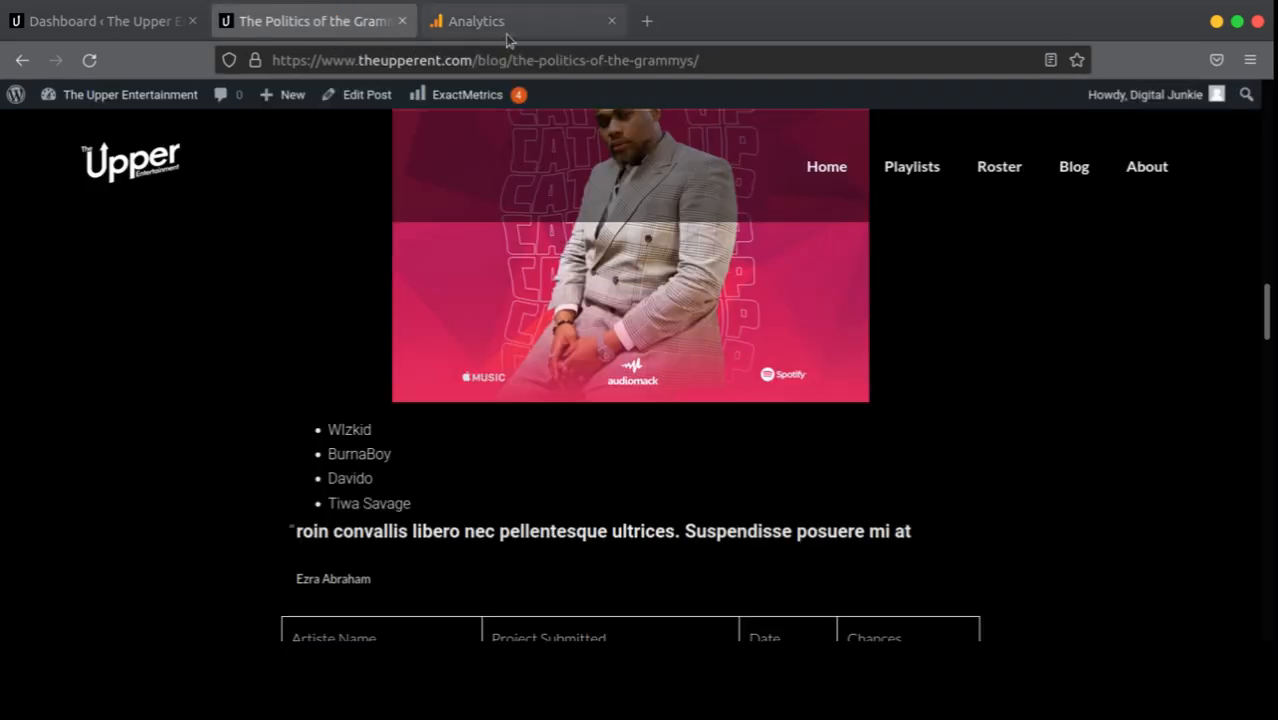
click(518, 32)
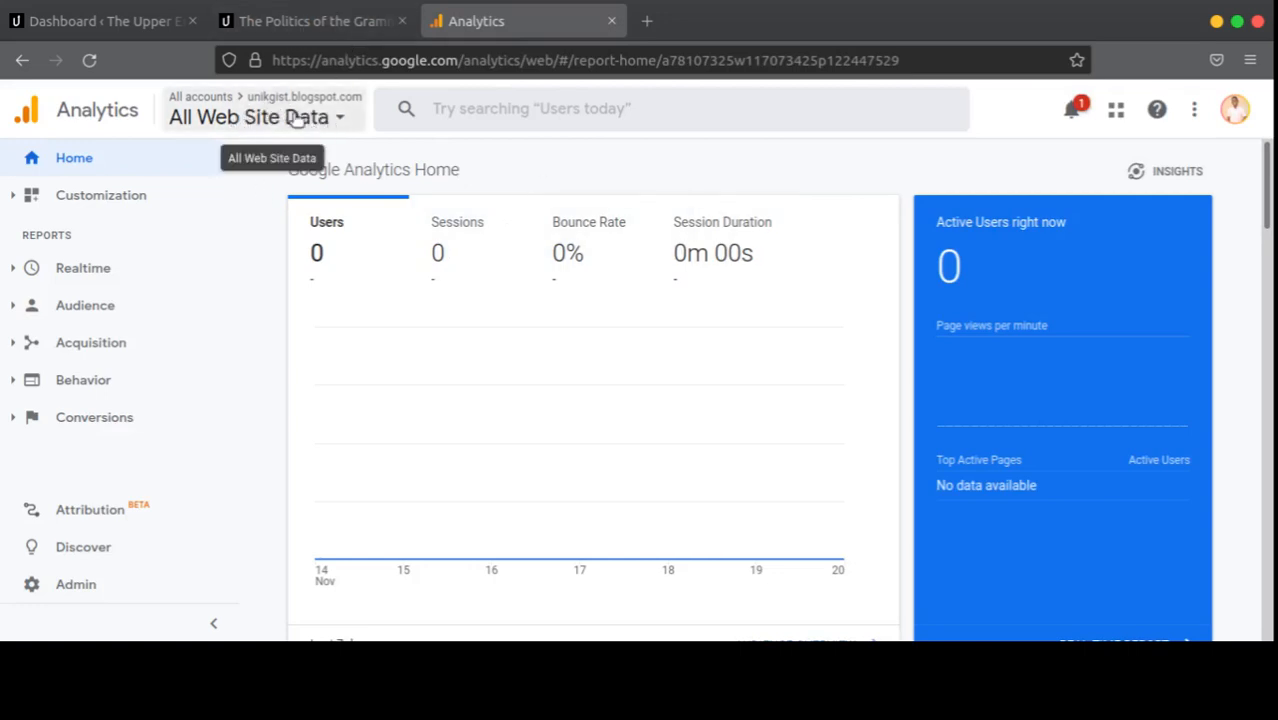
click(263, 117)
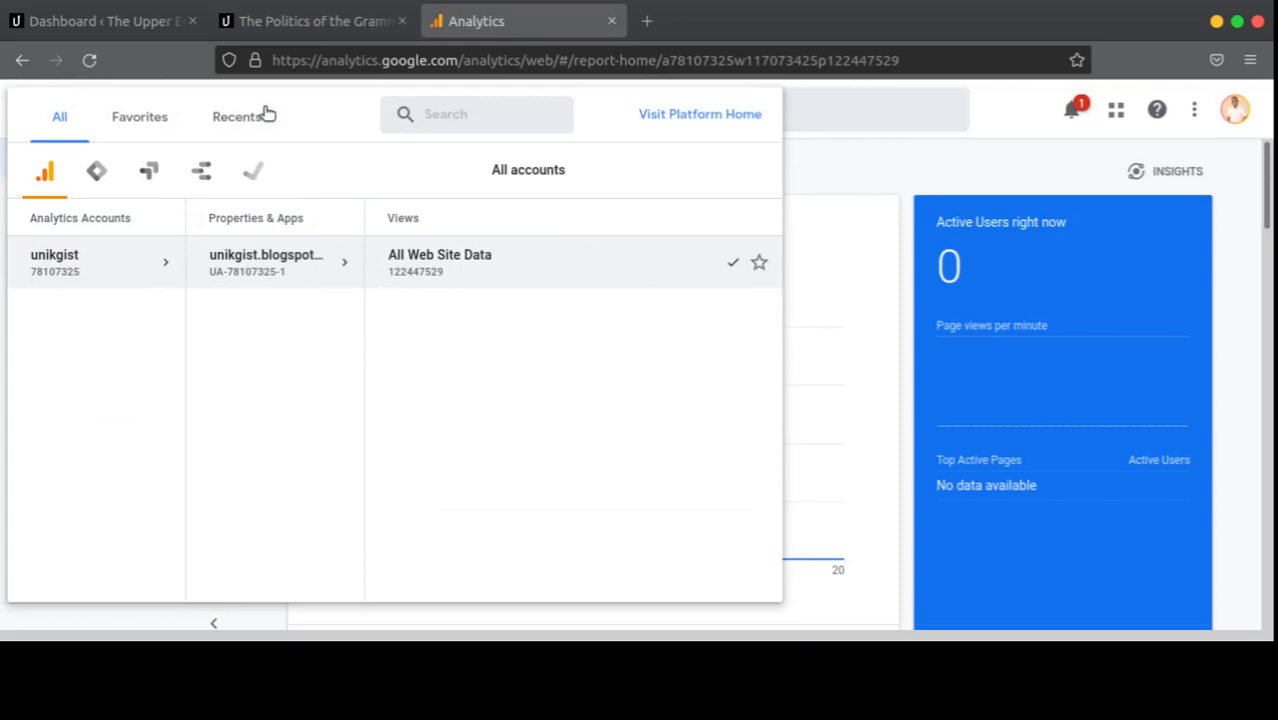
mouse_move(126, 262)
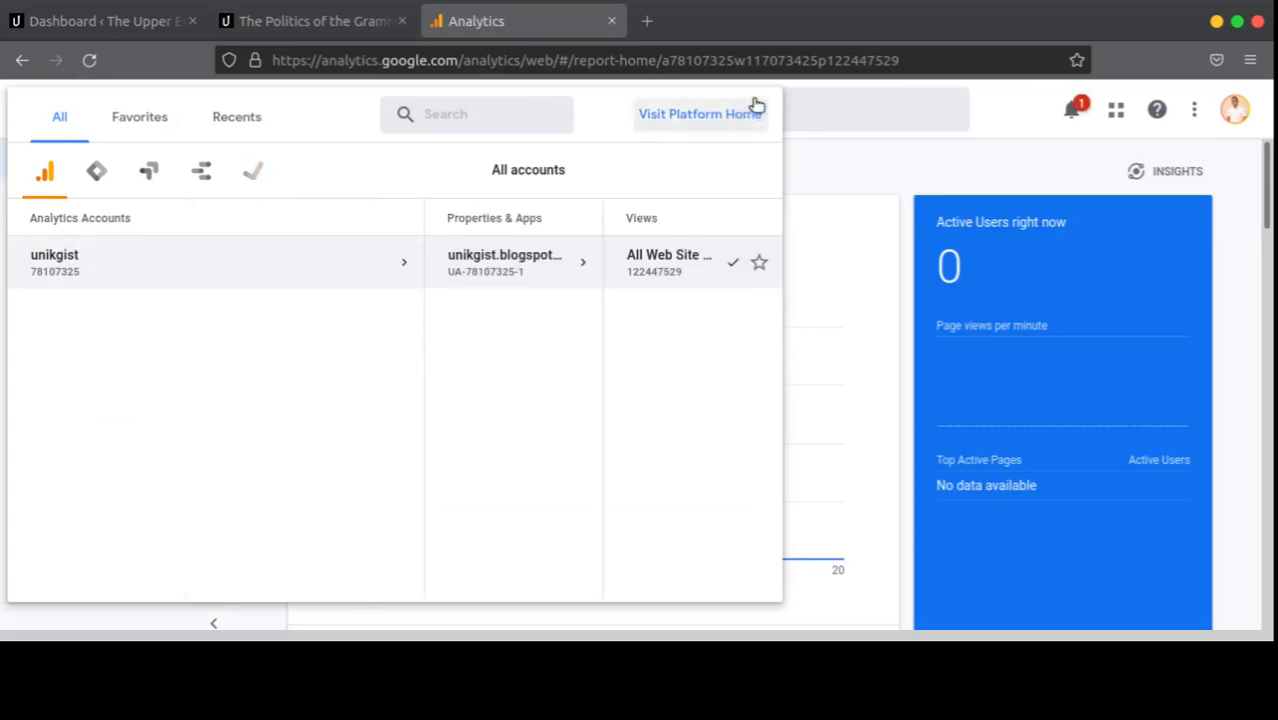
click(816, 166)
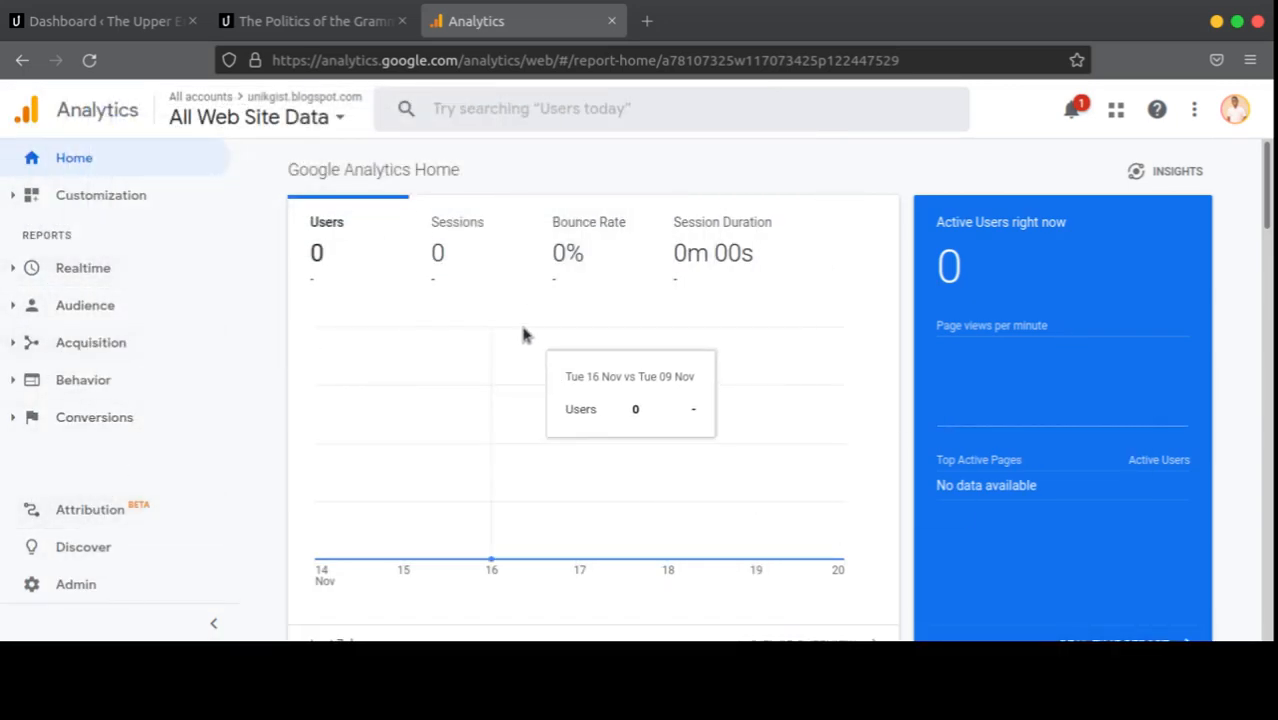
click(160, 24)
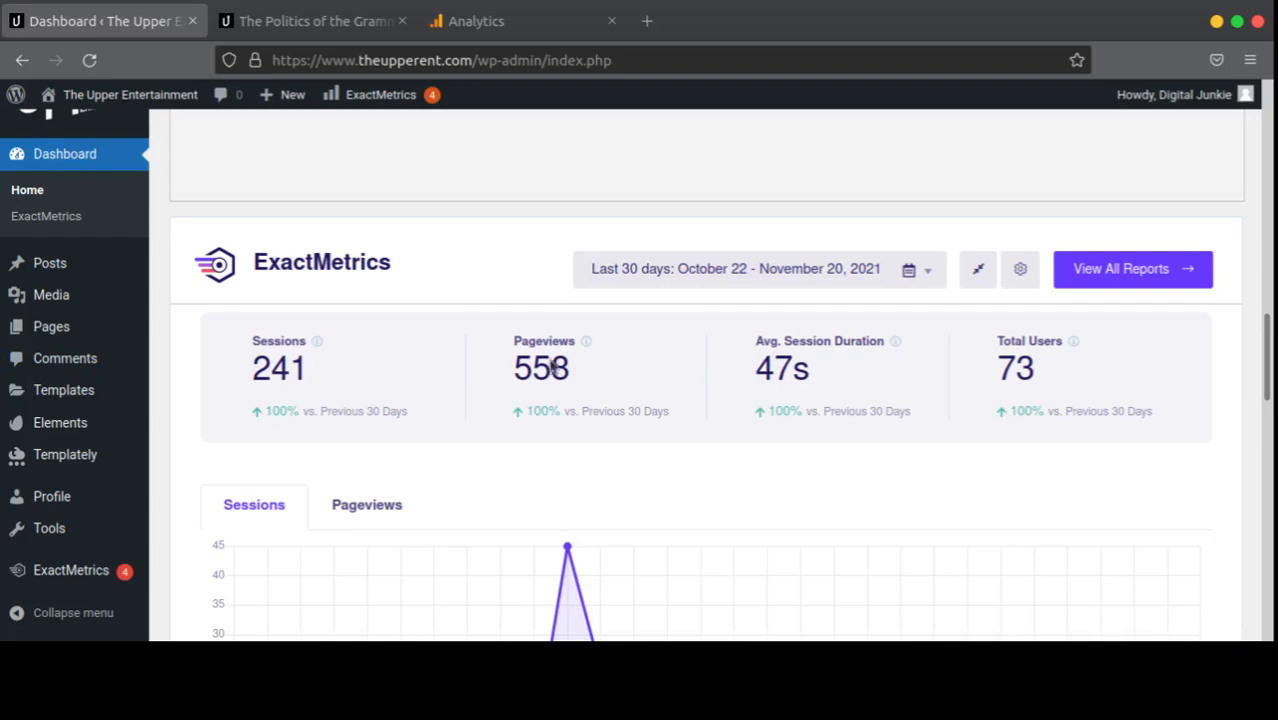
scroll(713, 448, down, 5)
scroll(705, 449, up, 3)
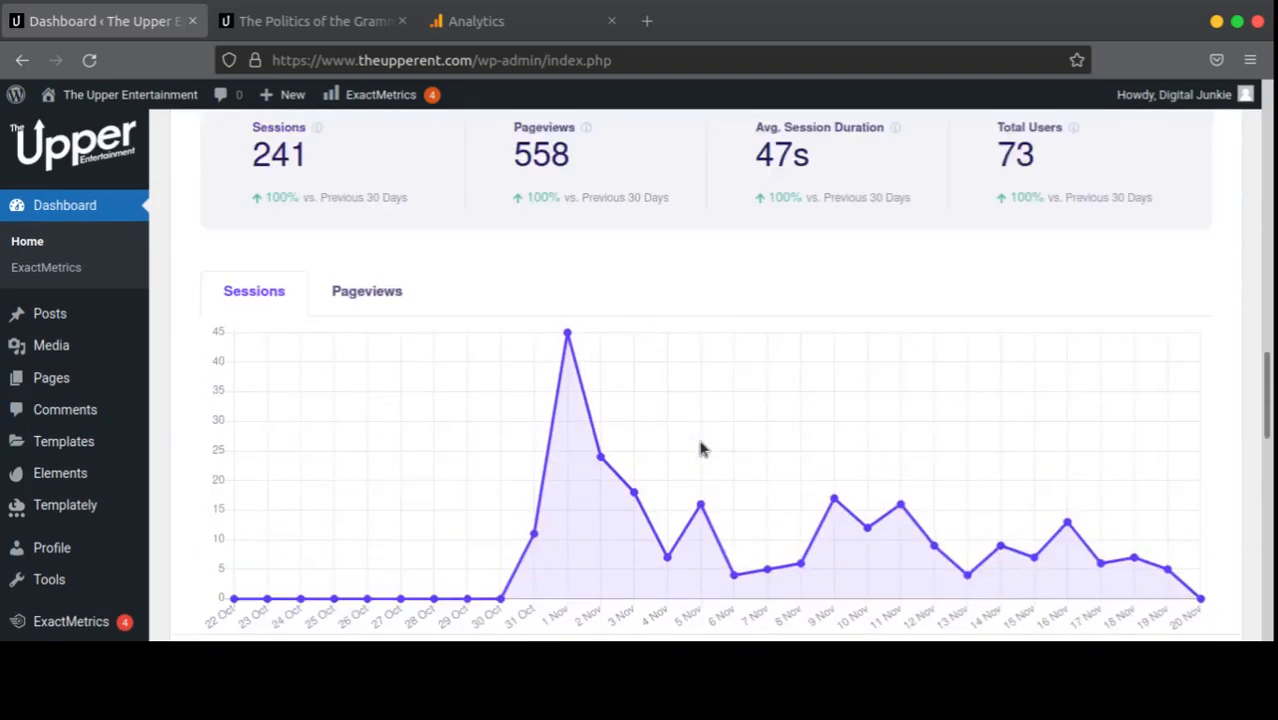
scroll(700, 449, down, 8)
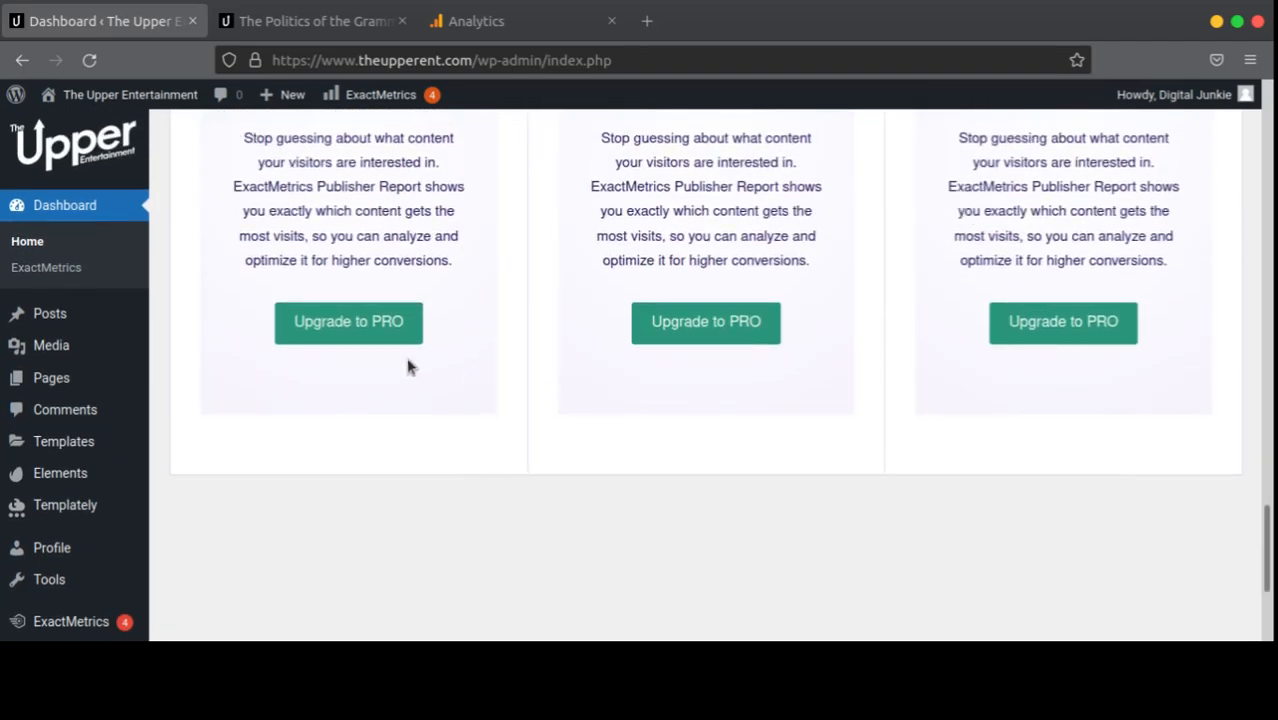
click(477, 30)
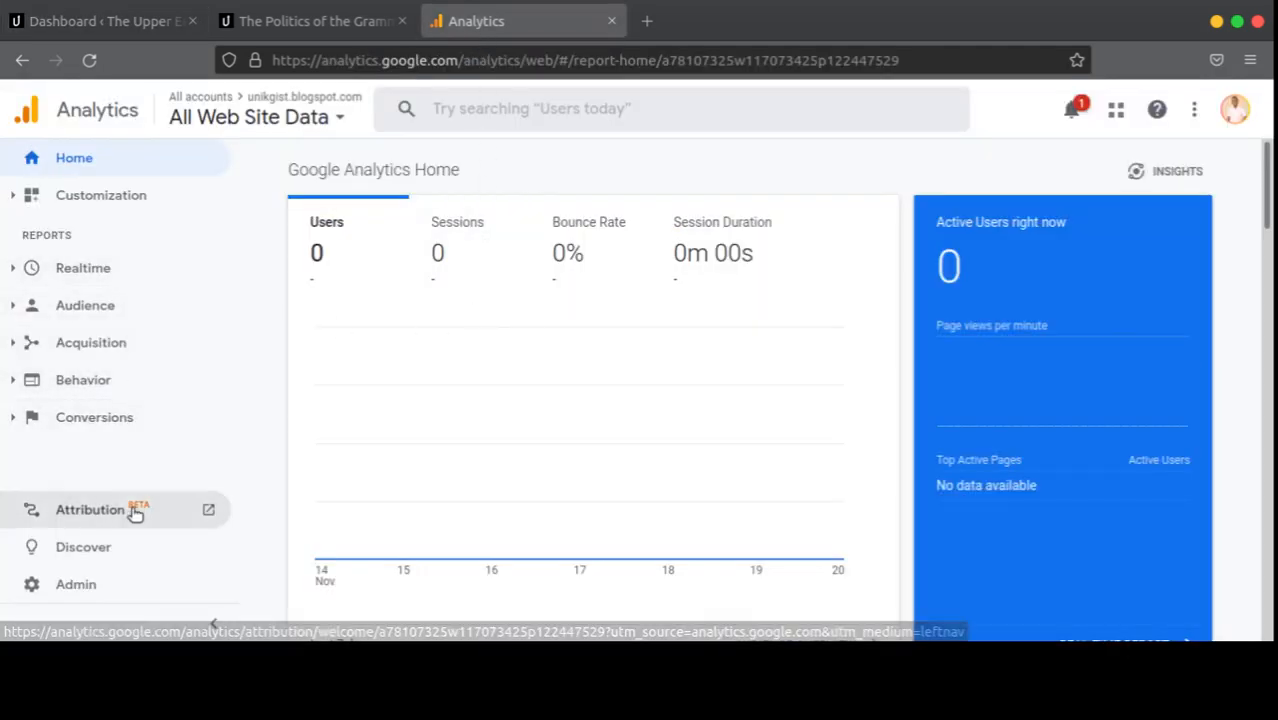
click(100, 21)
scroll(202, 190, up, 15)
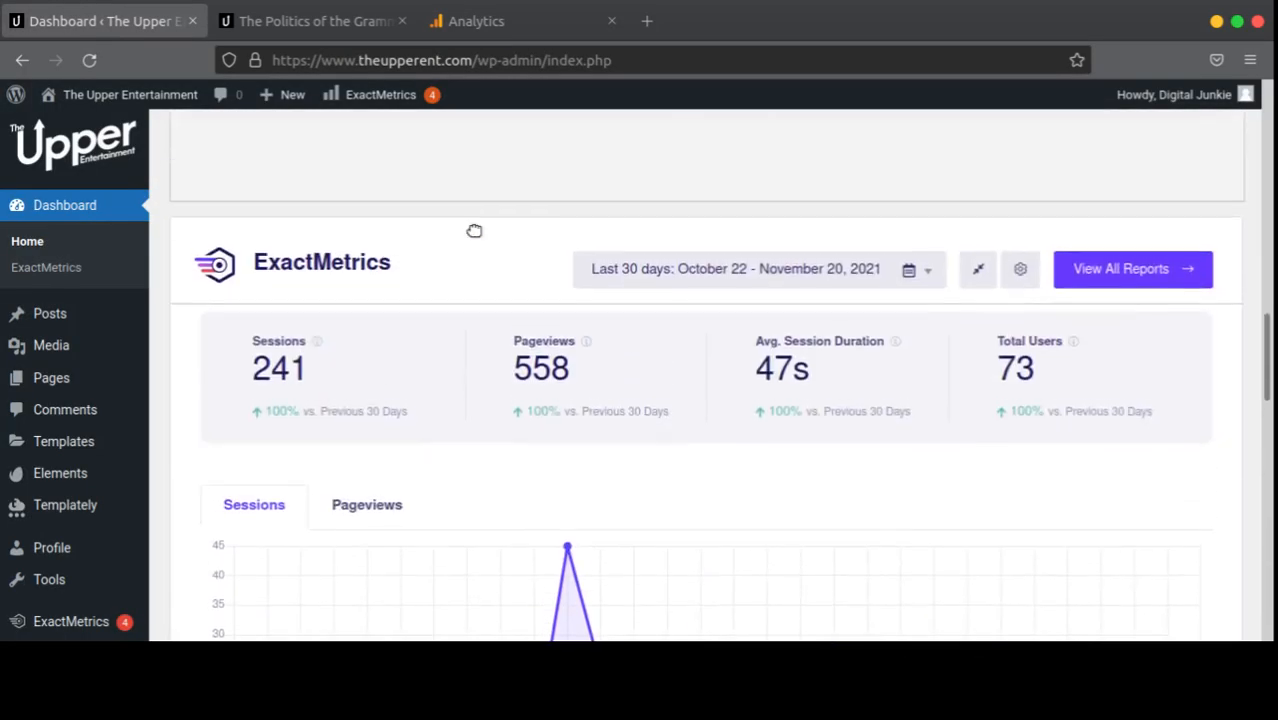
Step: Scroll the dashboard, try the send-an-email link and decline the gmail.com login confirmation
scroll(921, 240, up, 5)
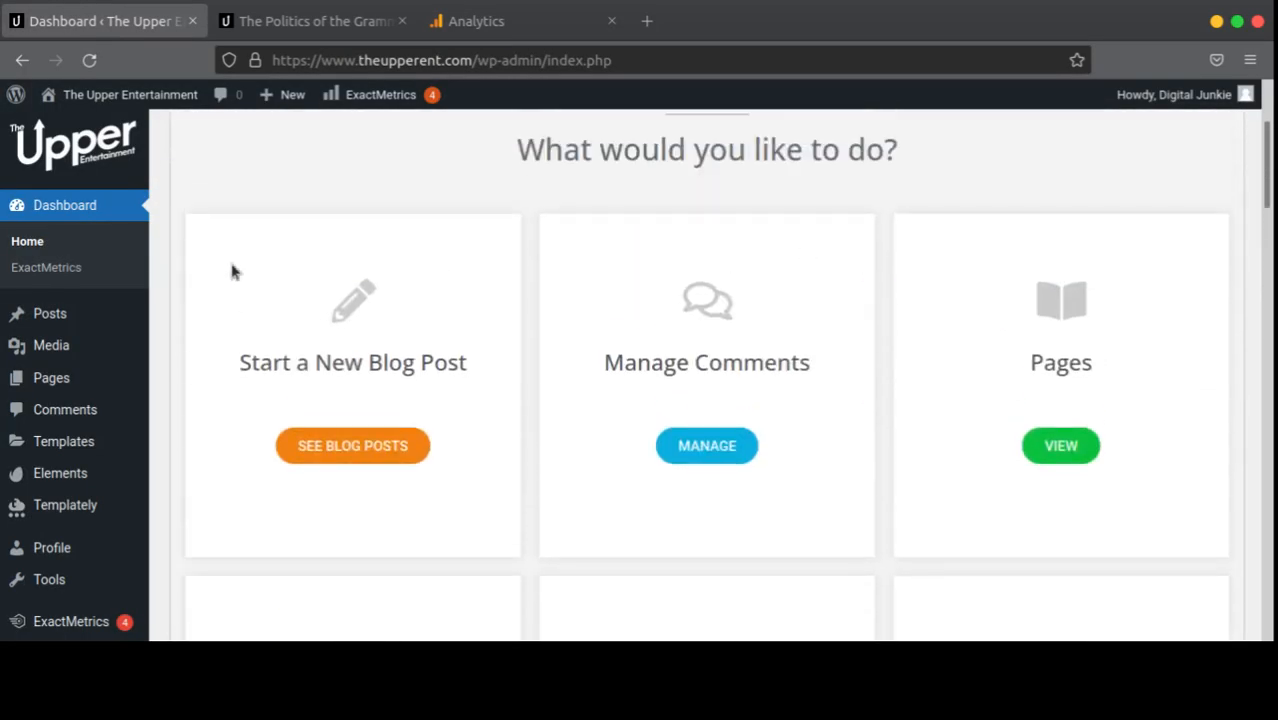
scroll(760, 277, down, 1)
scroll(760, 277, down, 4)
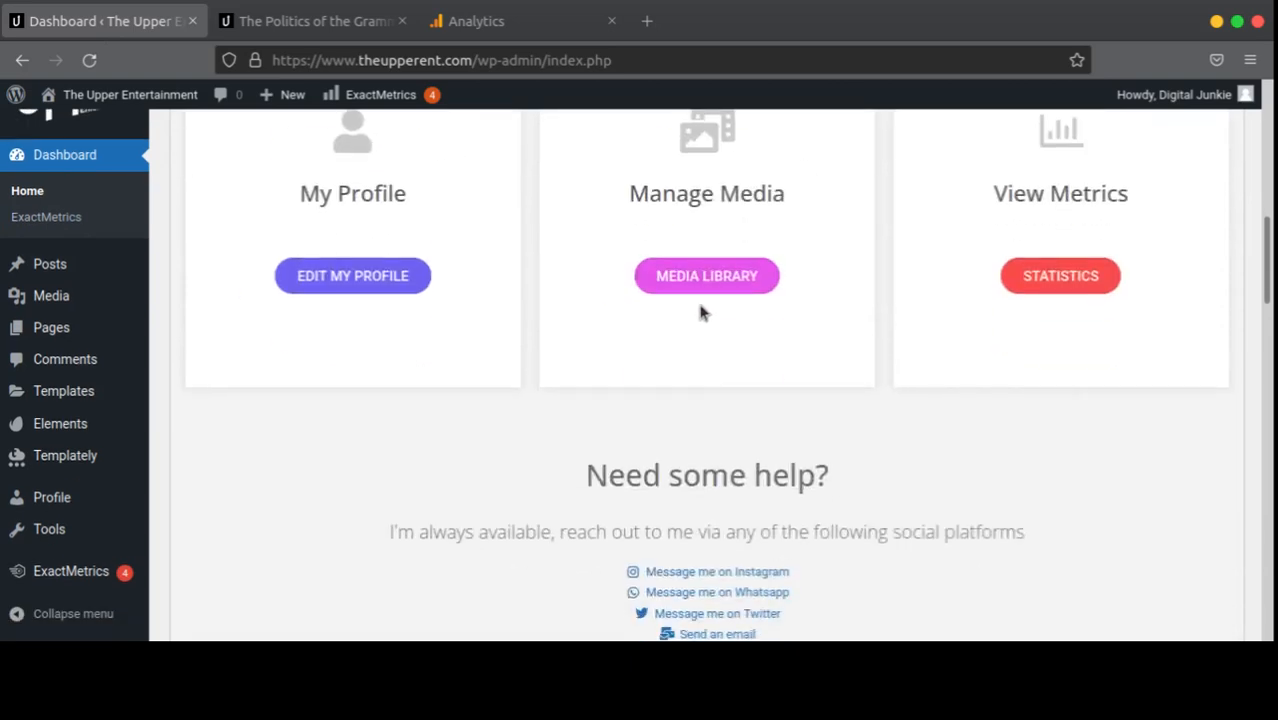
scroll(700, 306, down, 4)
scroll(700, 313, up, 2)
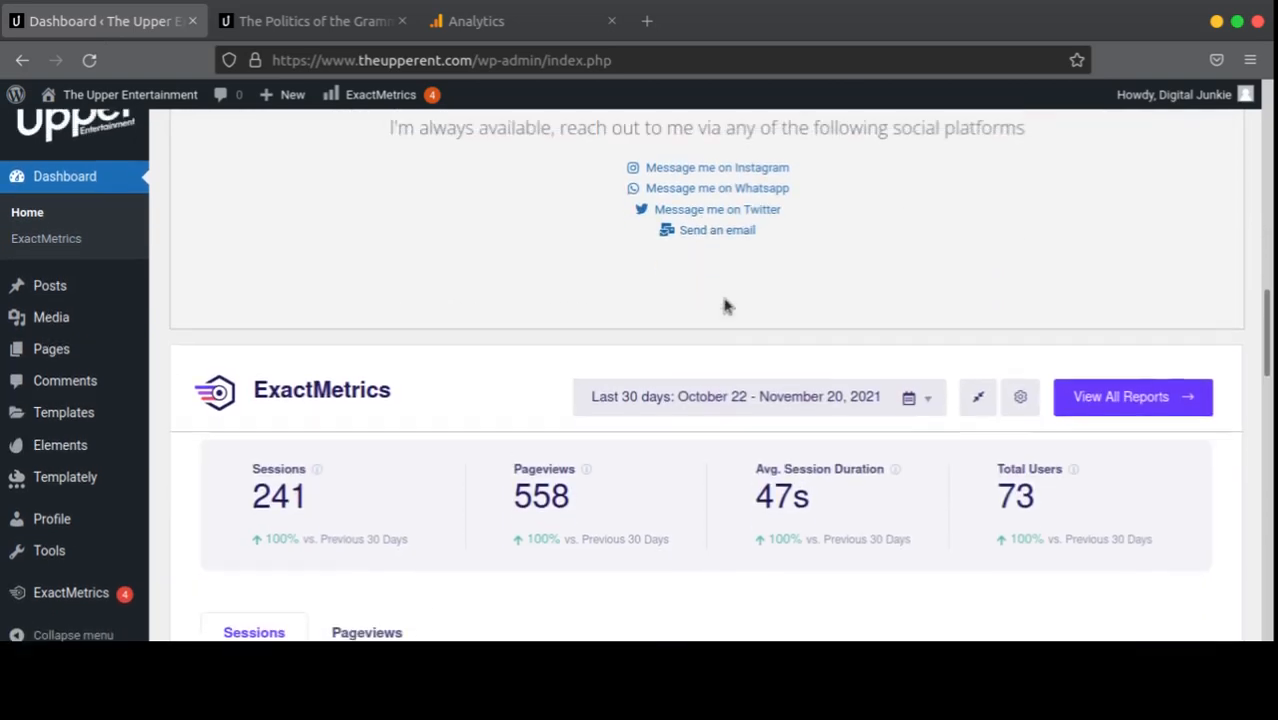
click(689, 422)
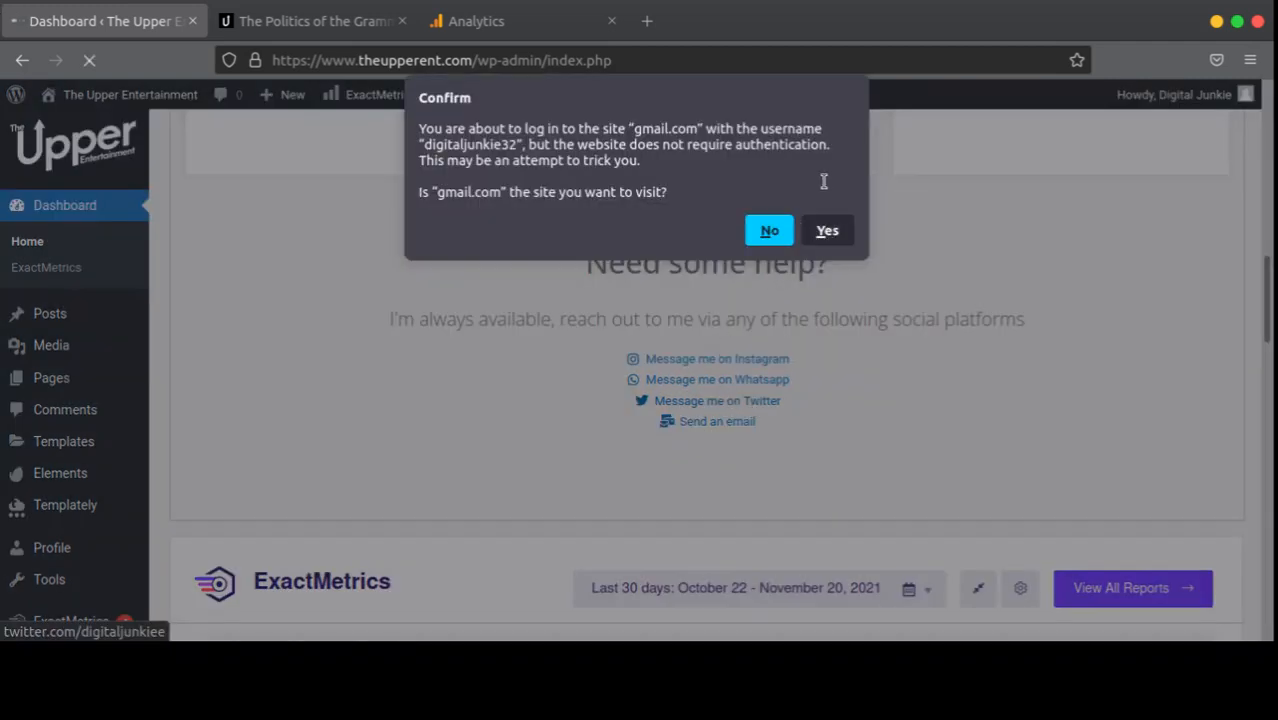
click(769, 230)
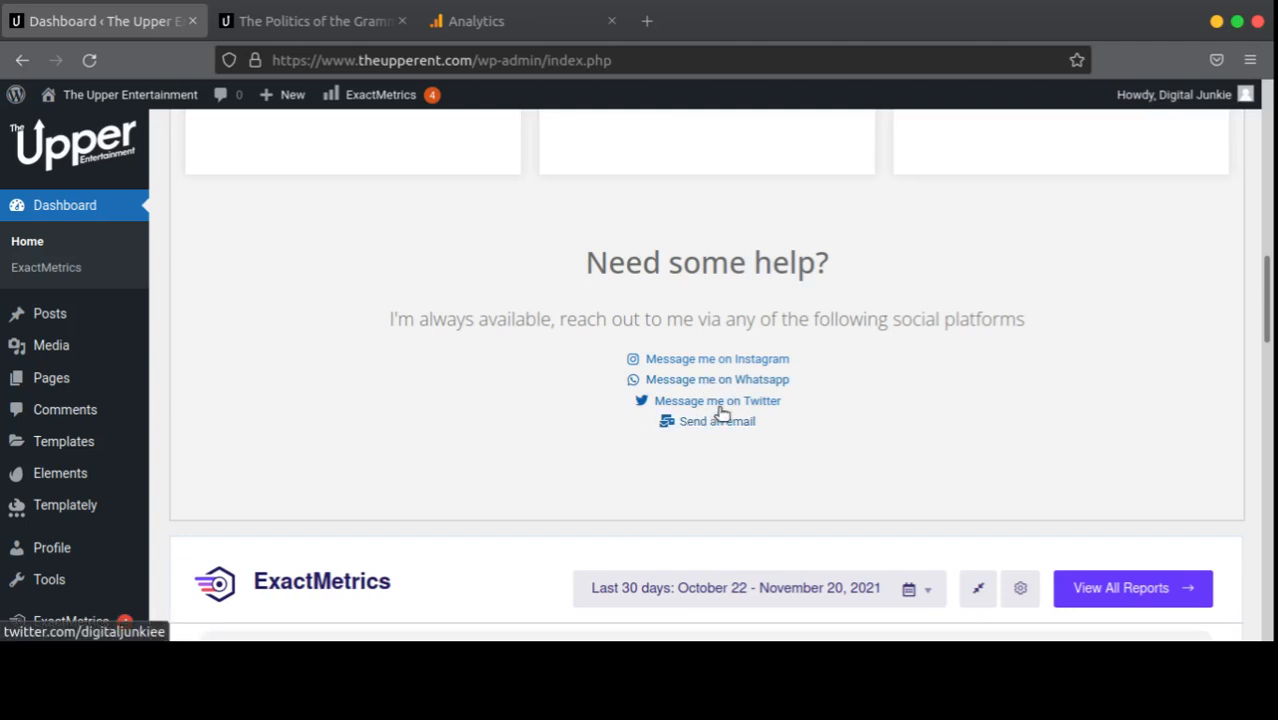
Step: Scroll back up the dashboard and go to All Posts, which lists 11 posts
scroll(719, 371, up, 5)
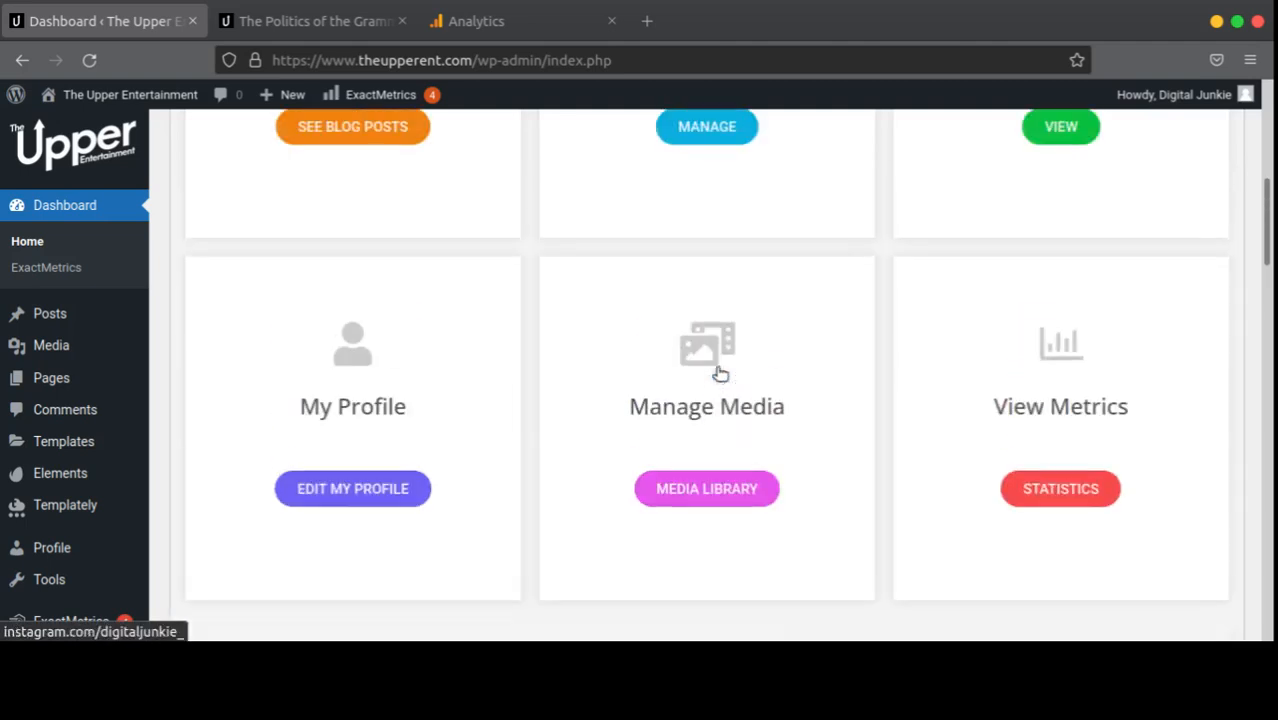
scroll(717, 374, up, 4)
scroll(780, 340, up, 2)
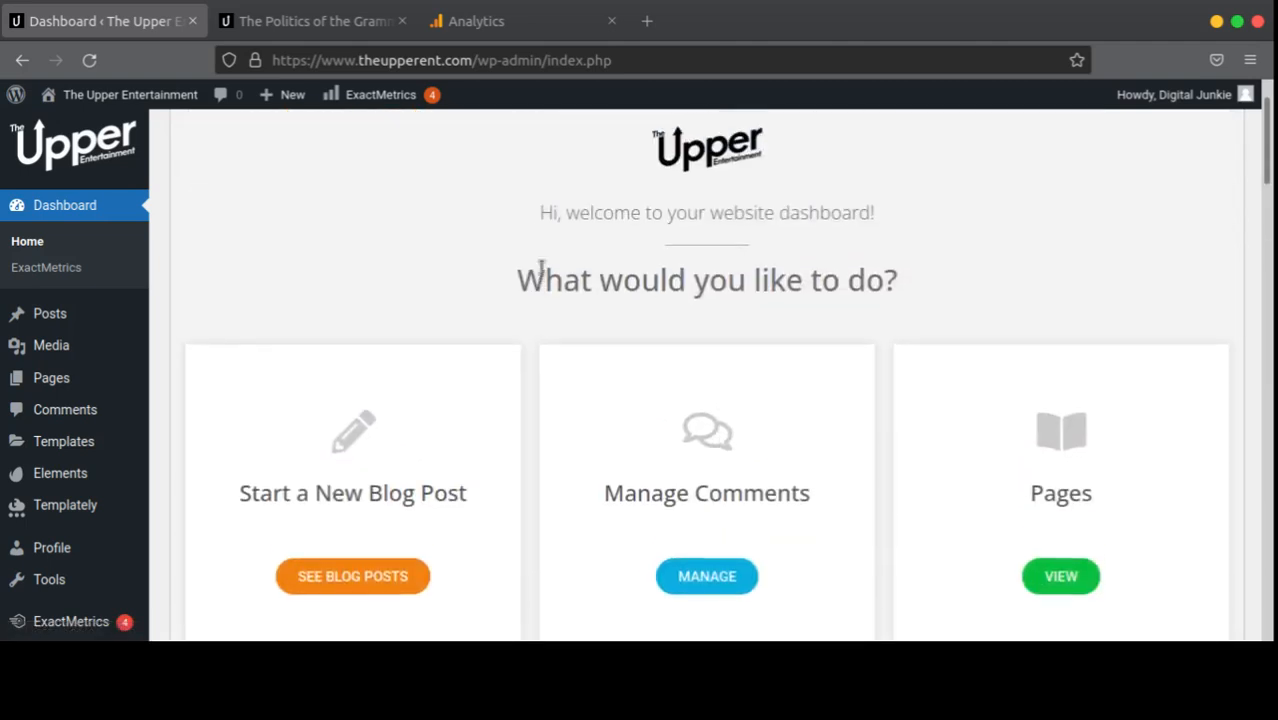
scroll(542, 274, down, 6)
scroll(478, 307, down, 6)
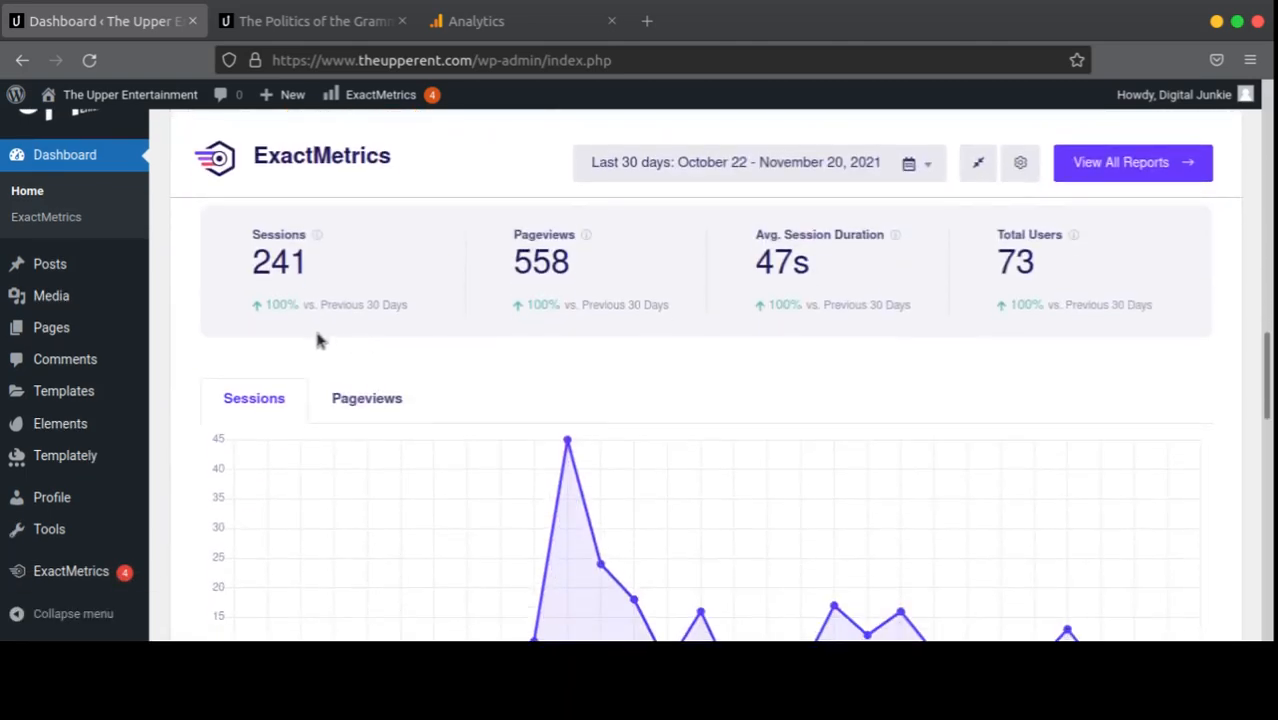
scroll(690, 306, up, 6)
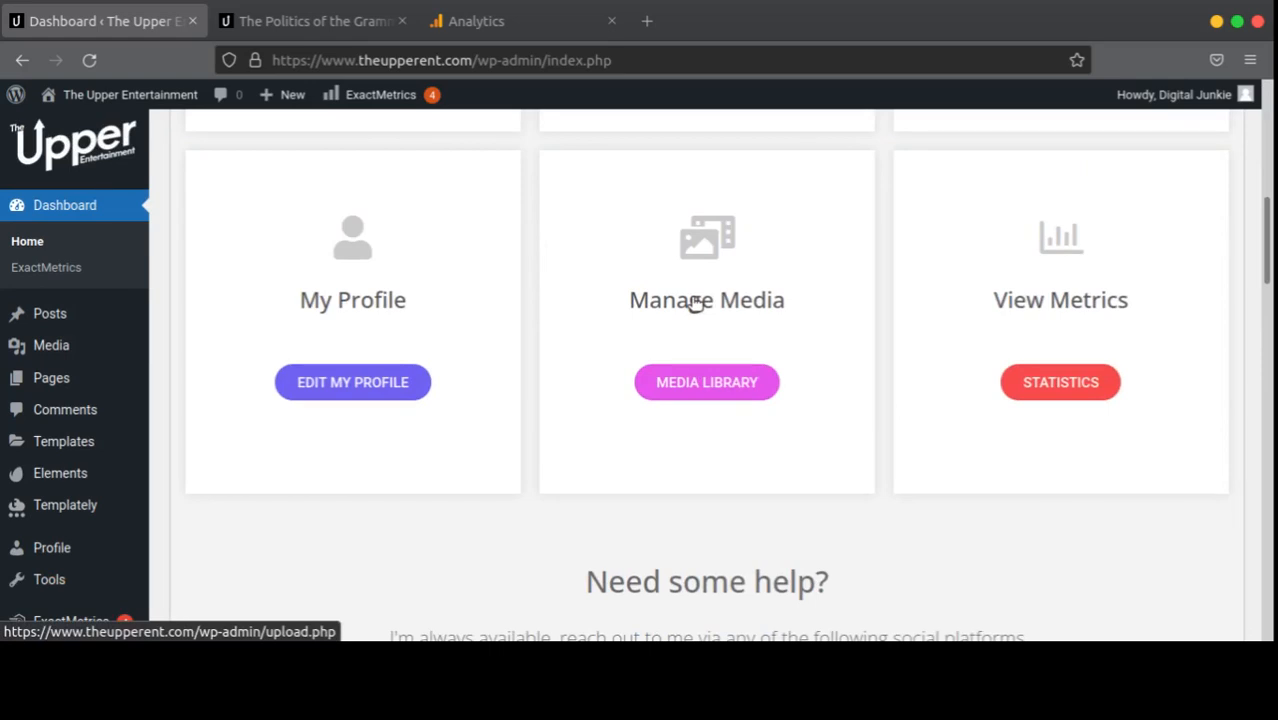
scroll(695, 305, up, 4)
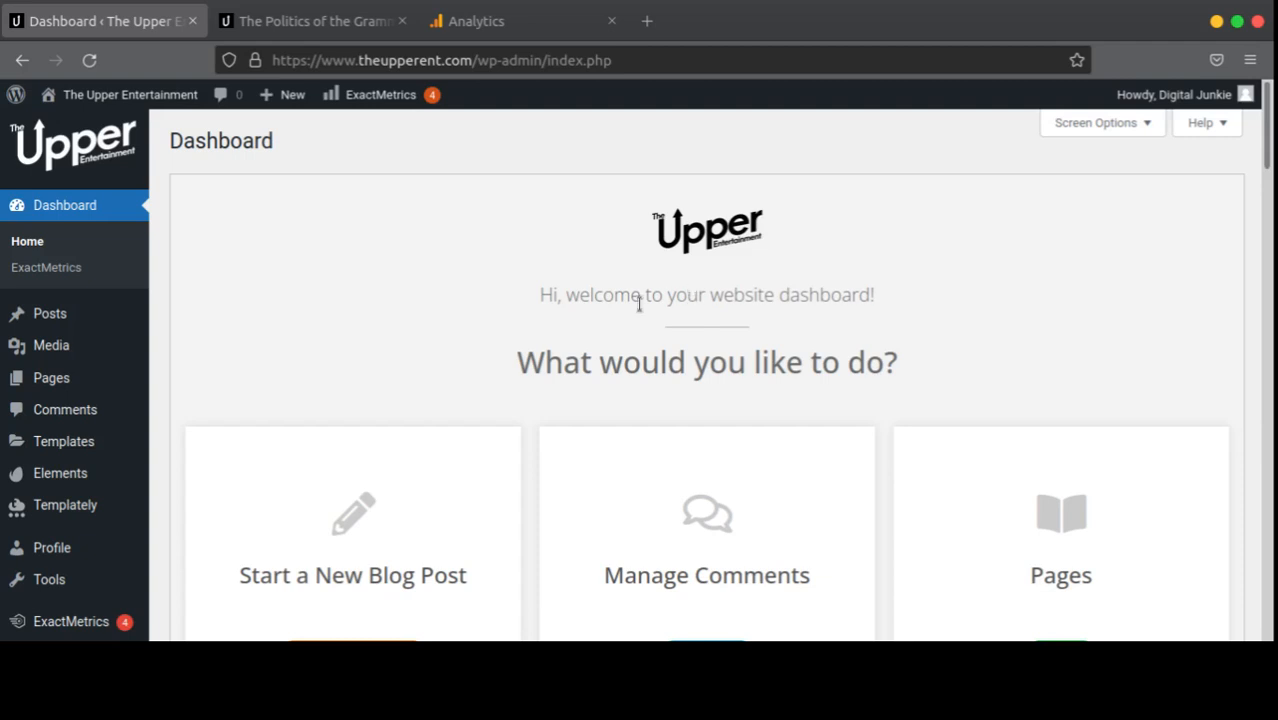
mouse_move(57, 321)
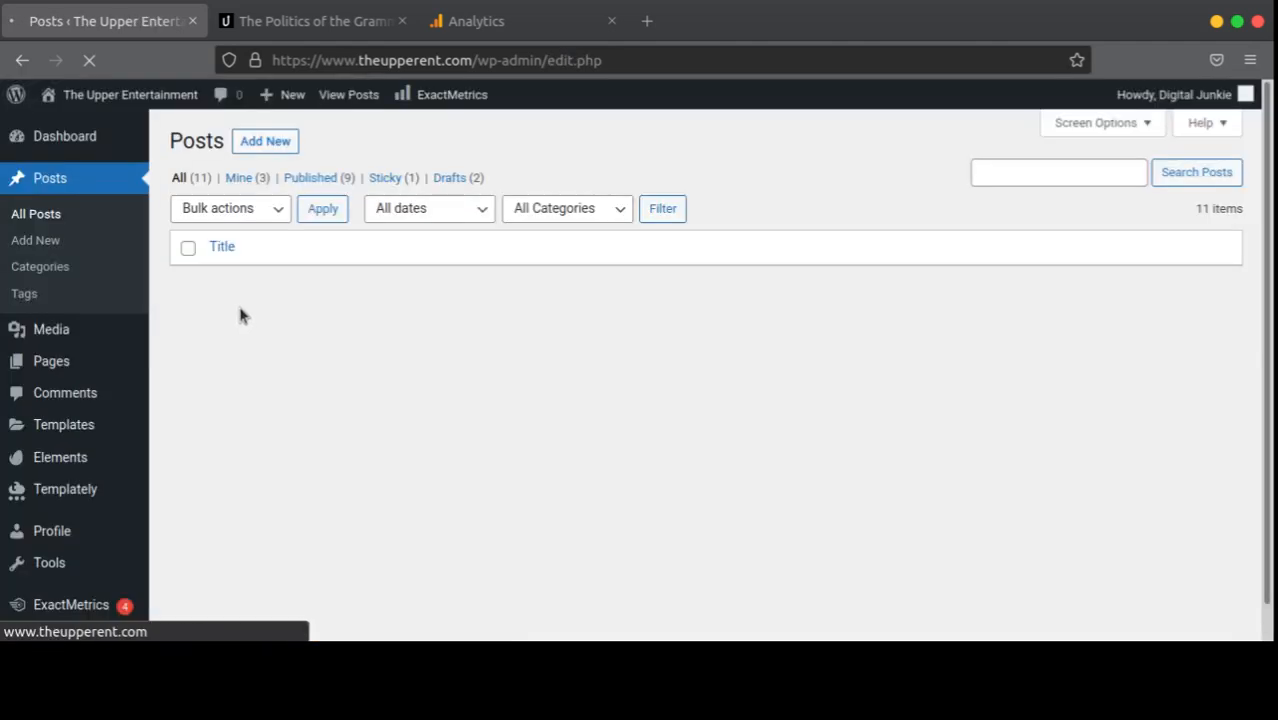
Step: Edit The Politics of the Grammys, the top post in the list (post 1394)
scroll(612, 292, down, 1)
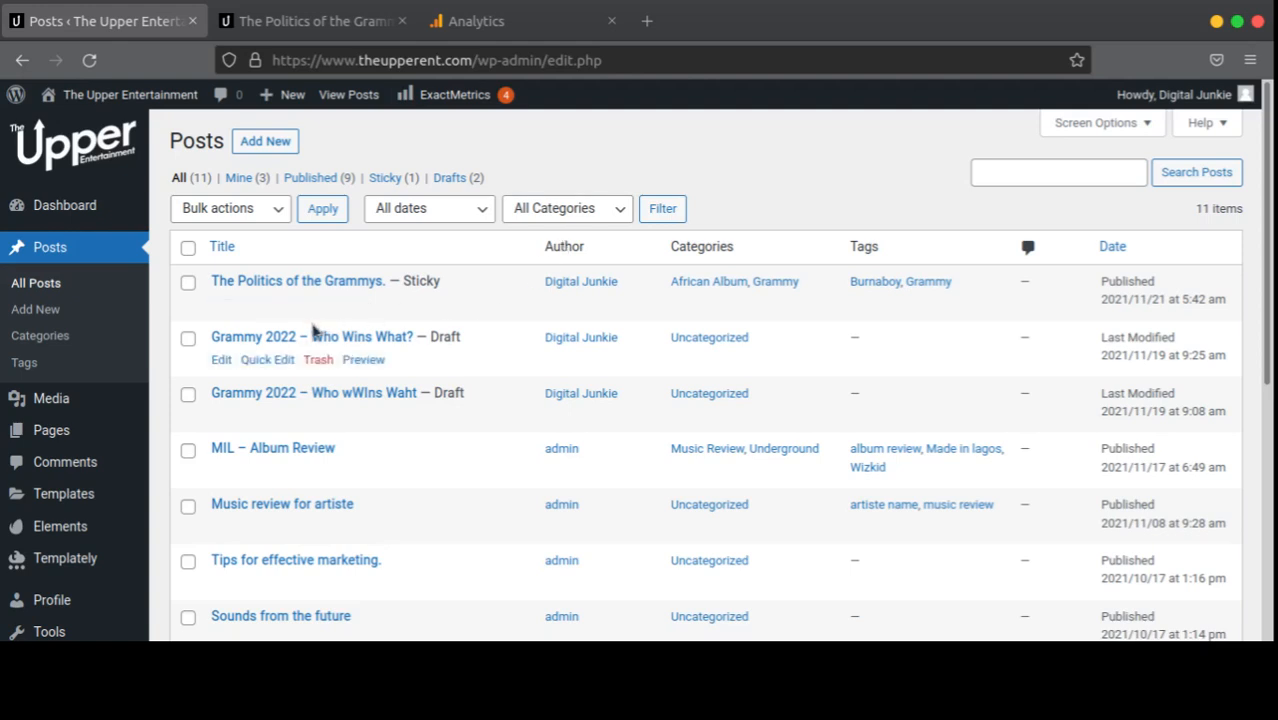
click(222, 304)
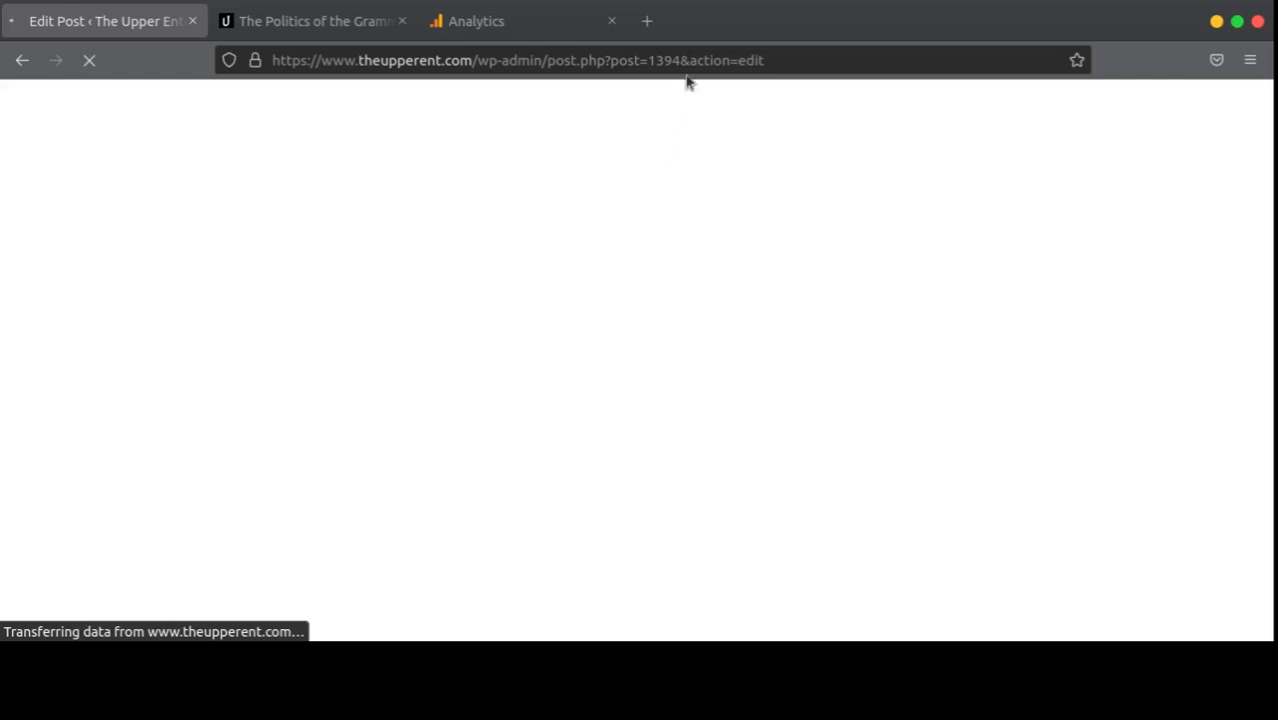
Step: Load the site's blog page in a new tab and open The Politics of the Grammys post
click(647, 21)
text(theupperent.com/)
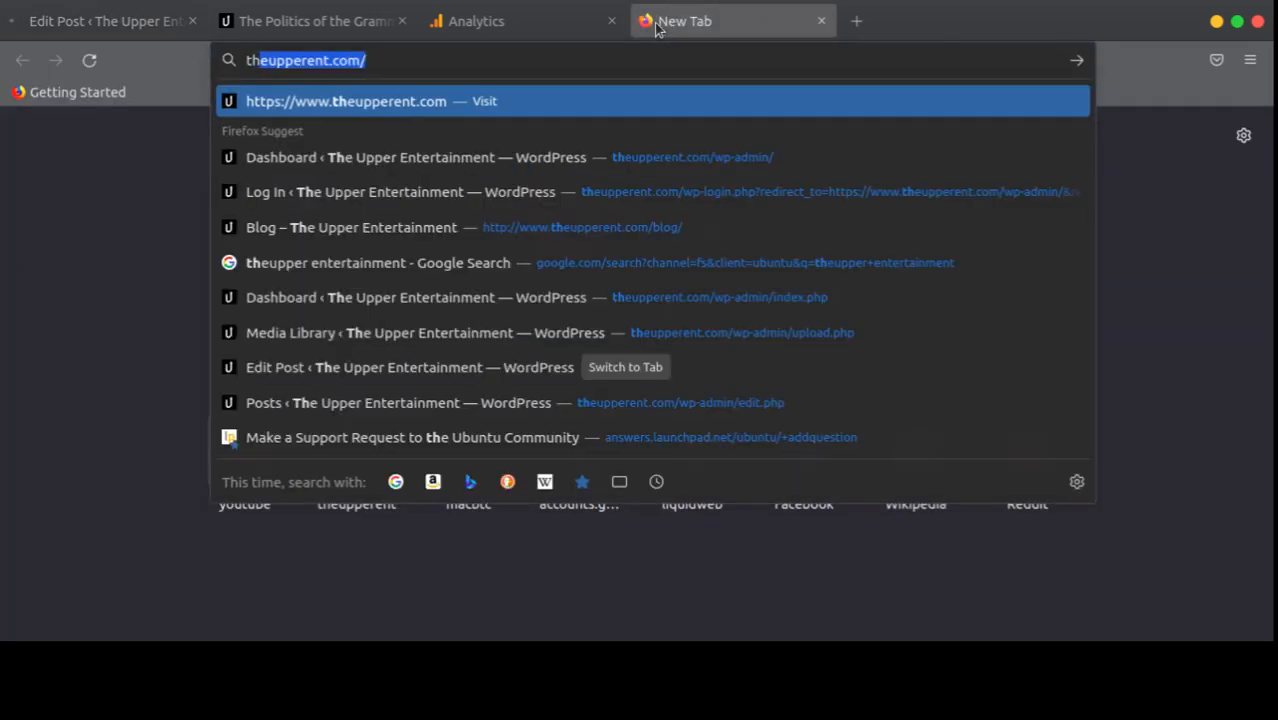
key(Right)
text(b)
key(Right)
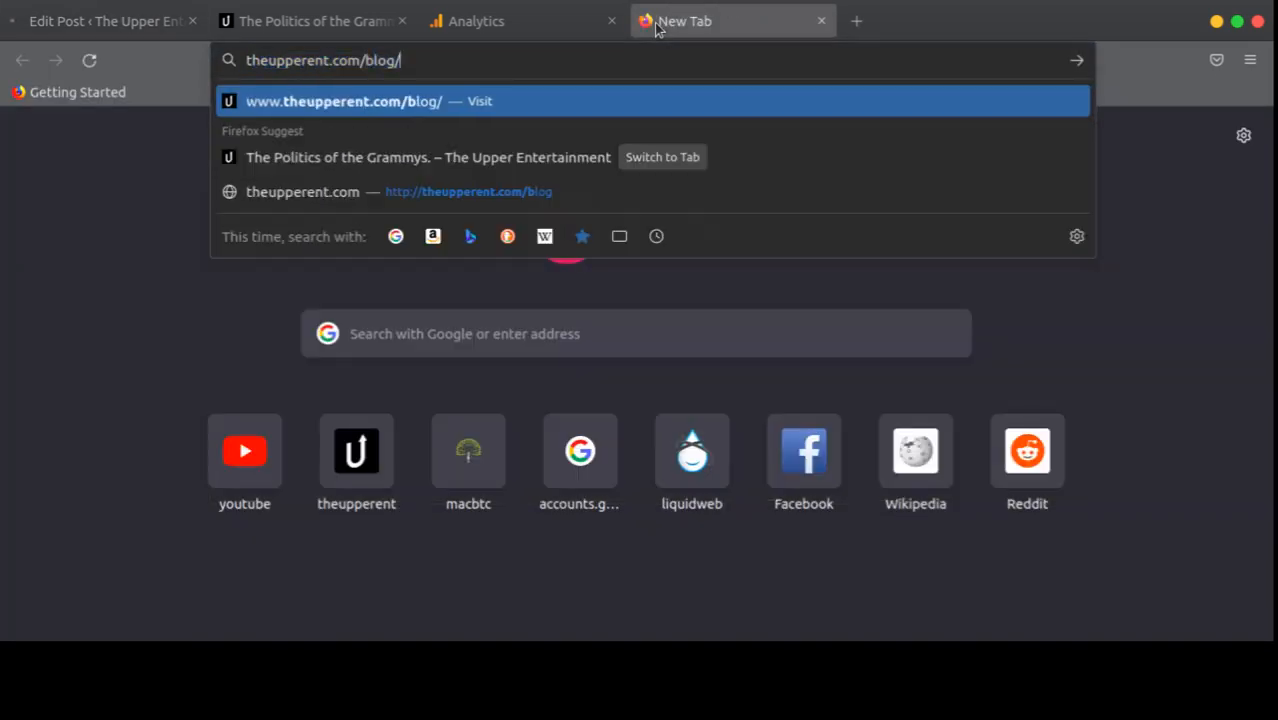
key(Return)
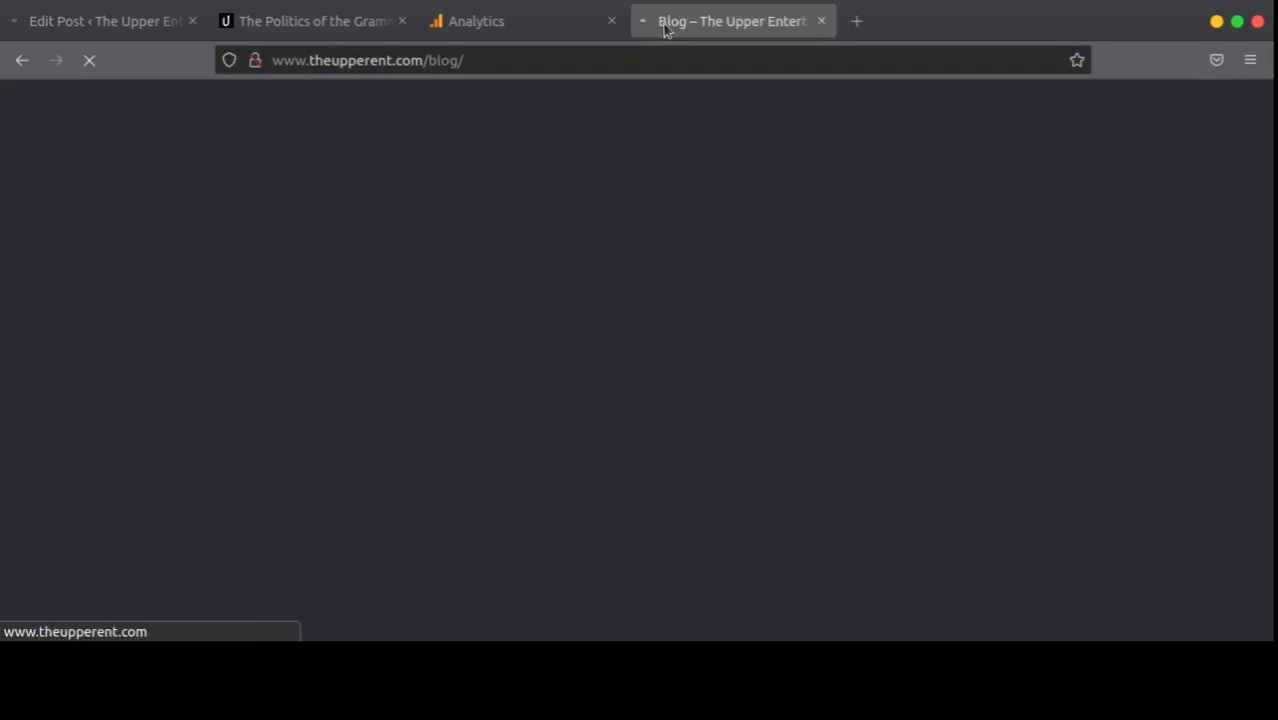
scroll(650, 200, down, 10)
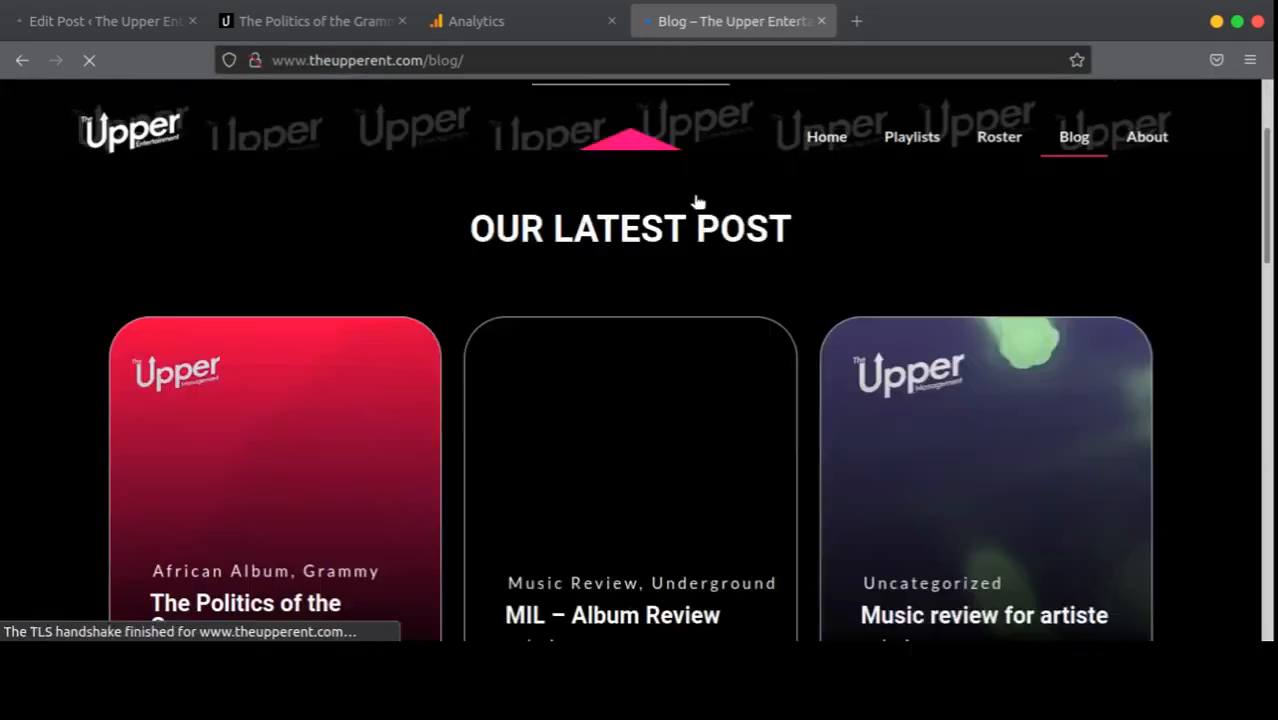
scroll(729, 201, up, 8)
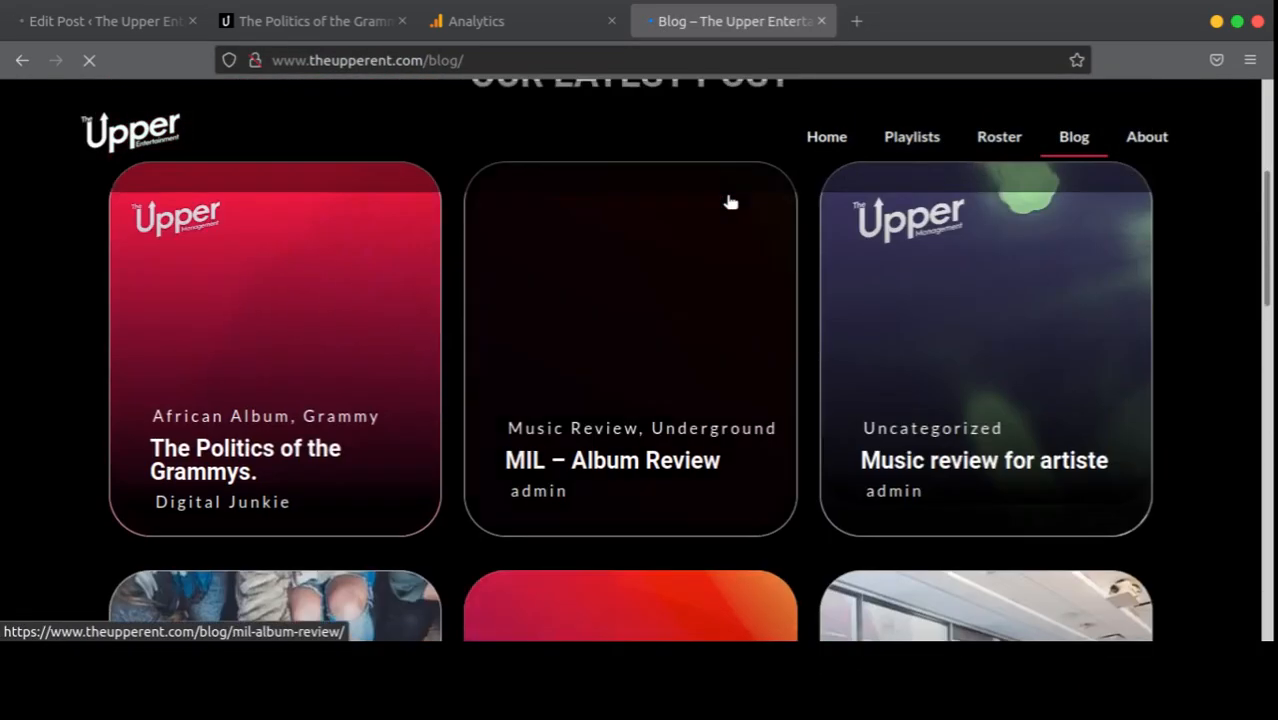
scroll(820, 239, down, 4)
scroll(760, 260, down, 1)
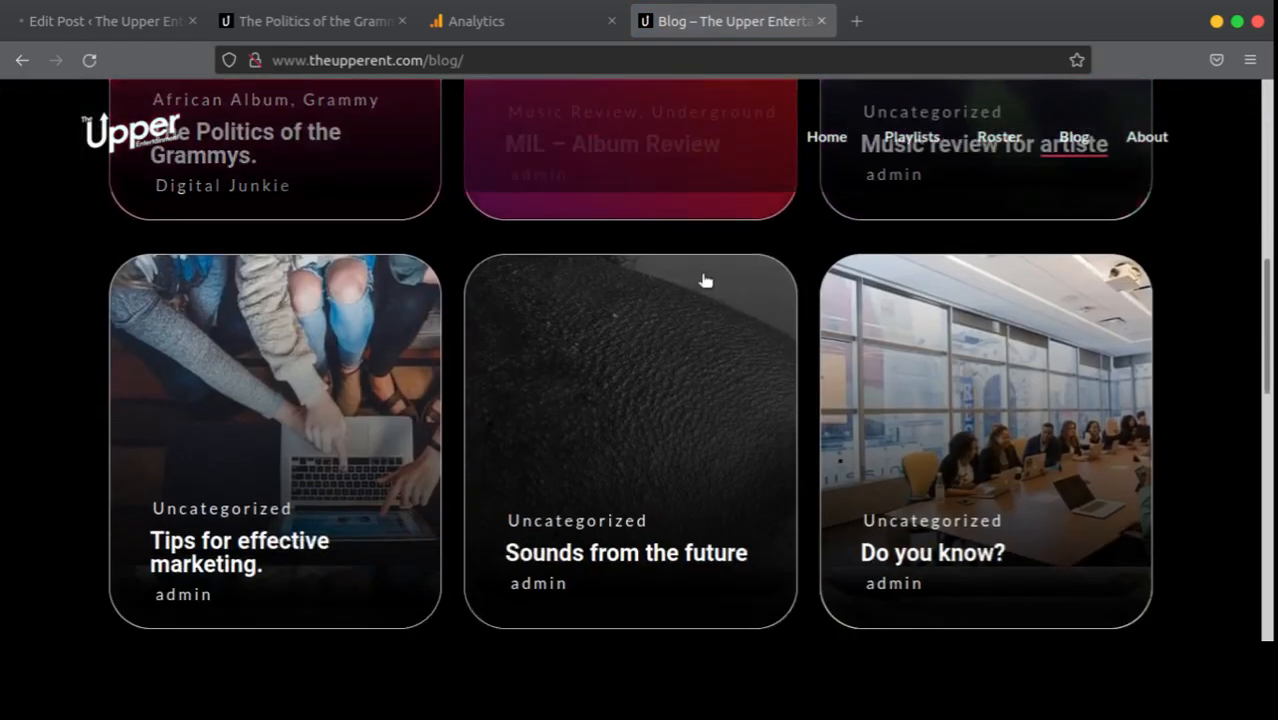
scroll(342, 277, up, 2)
click(227, 258)
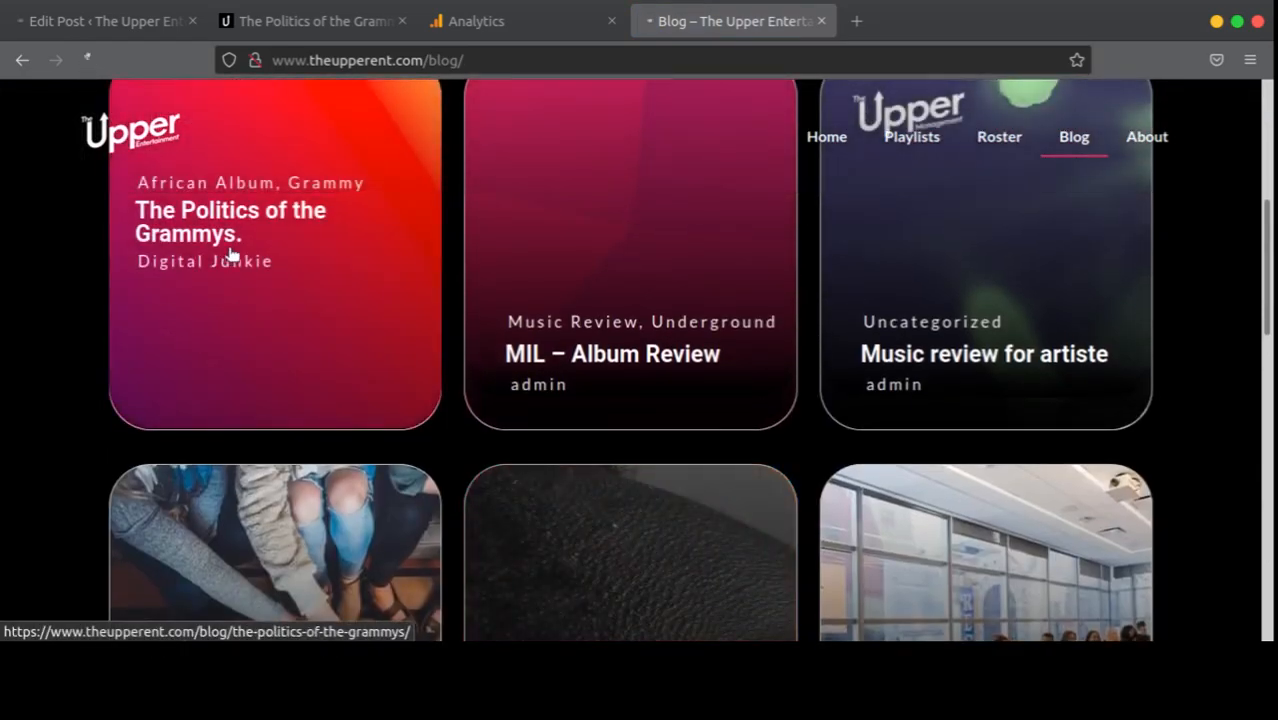
scroll(899, 248, up, 5)
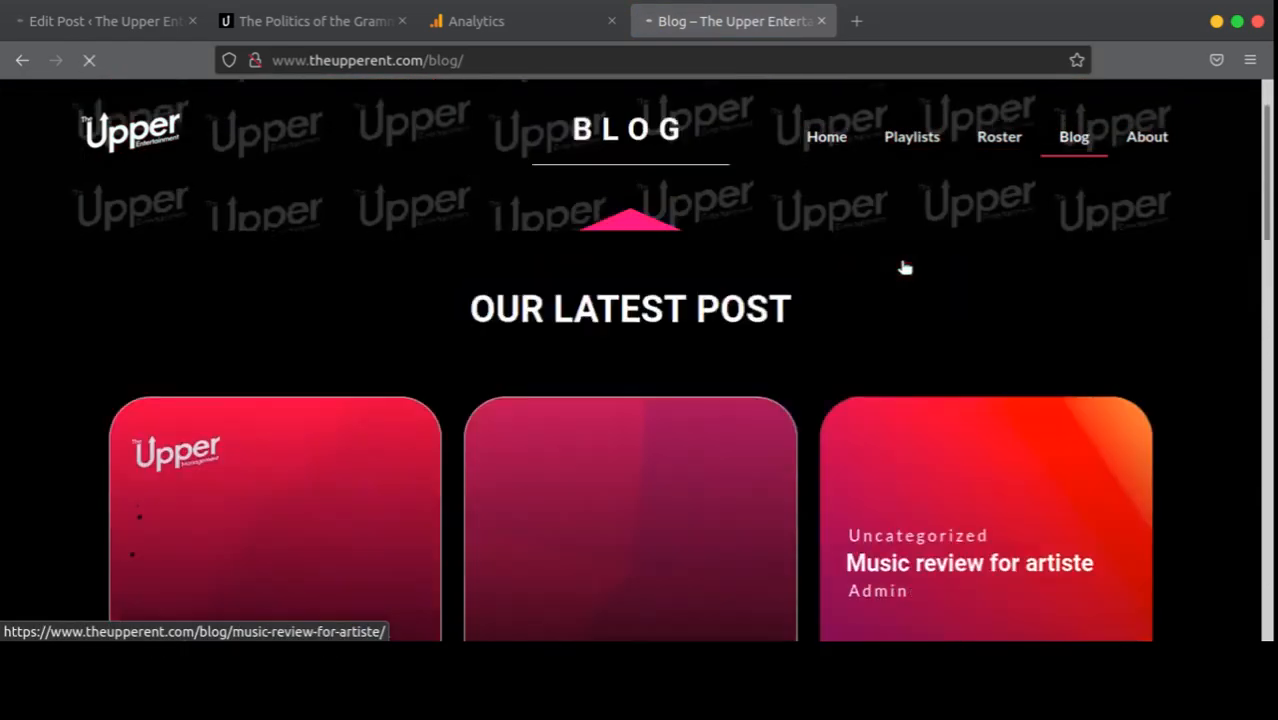
Step: Close the Google Analytics tab and review the live Politics of the Grammys post
click(143, 22)
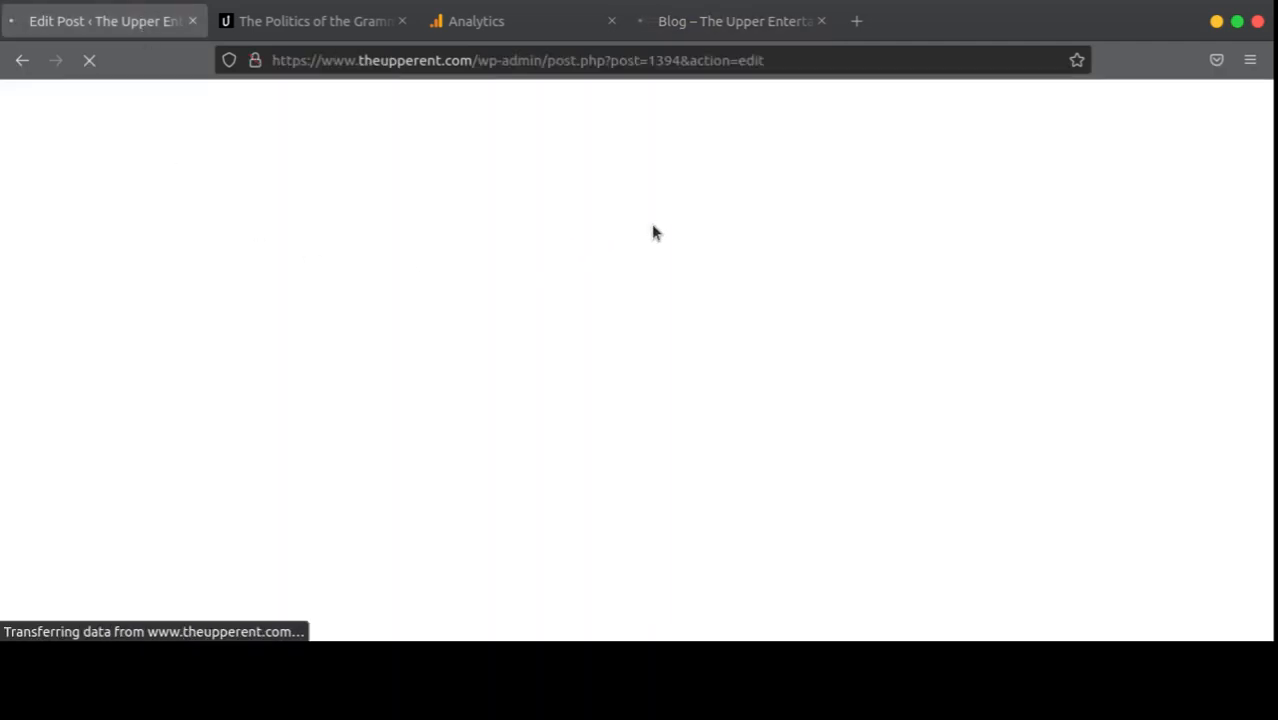
click(485, 22)
scroll(660, 230, down, 5)
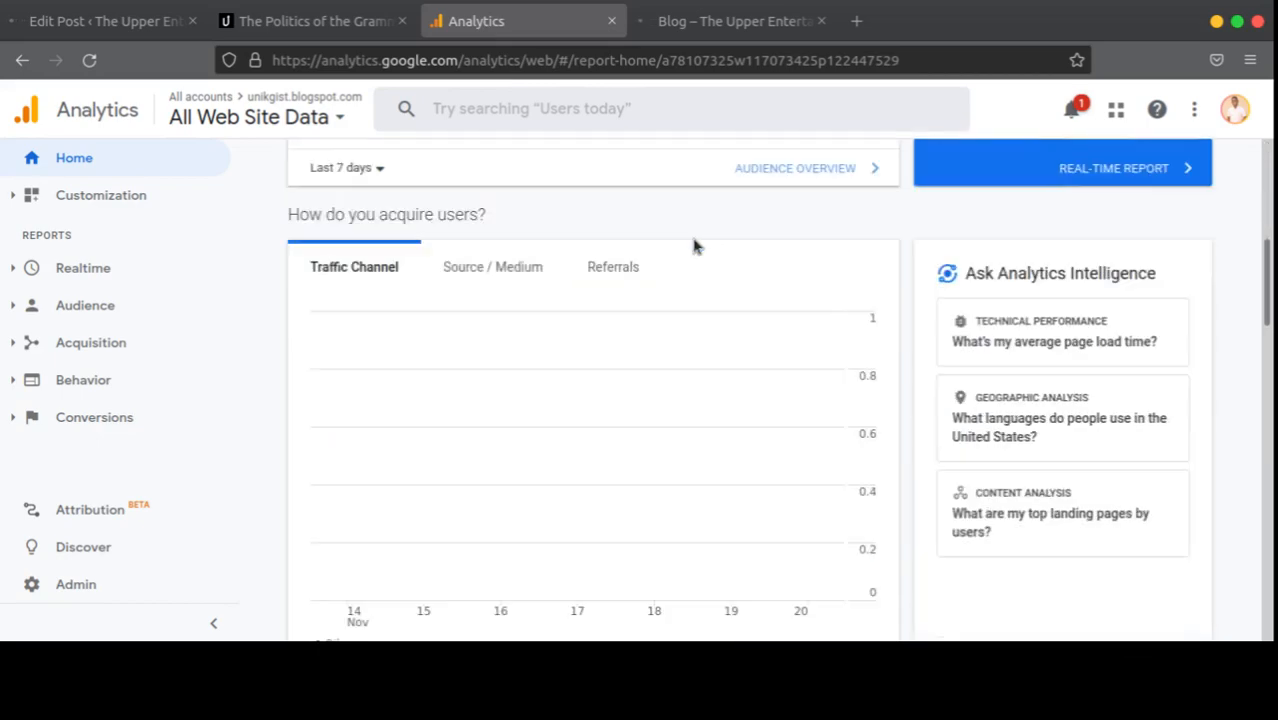
scroll(695, 246, down, 12)
scroll(867, 203, up, 7)
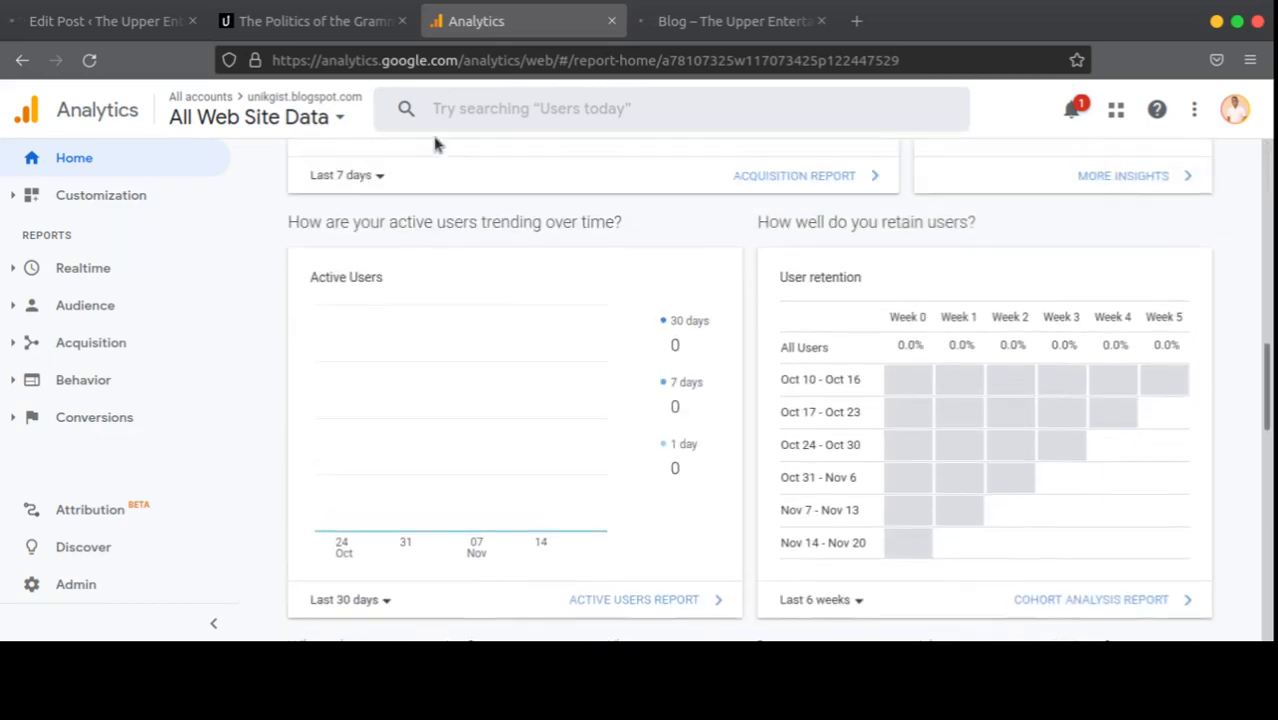
click(611, 21)
click(332, 24)
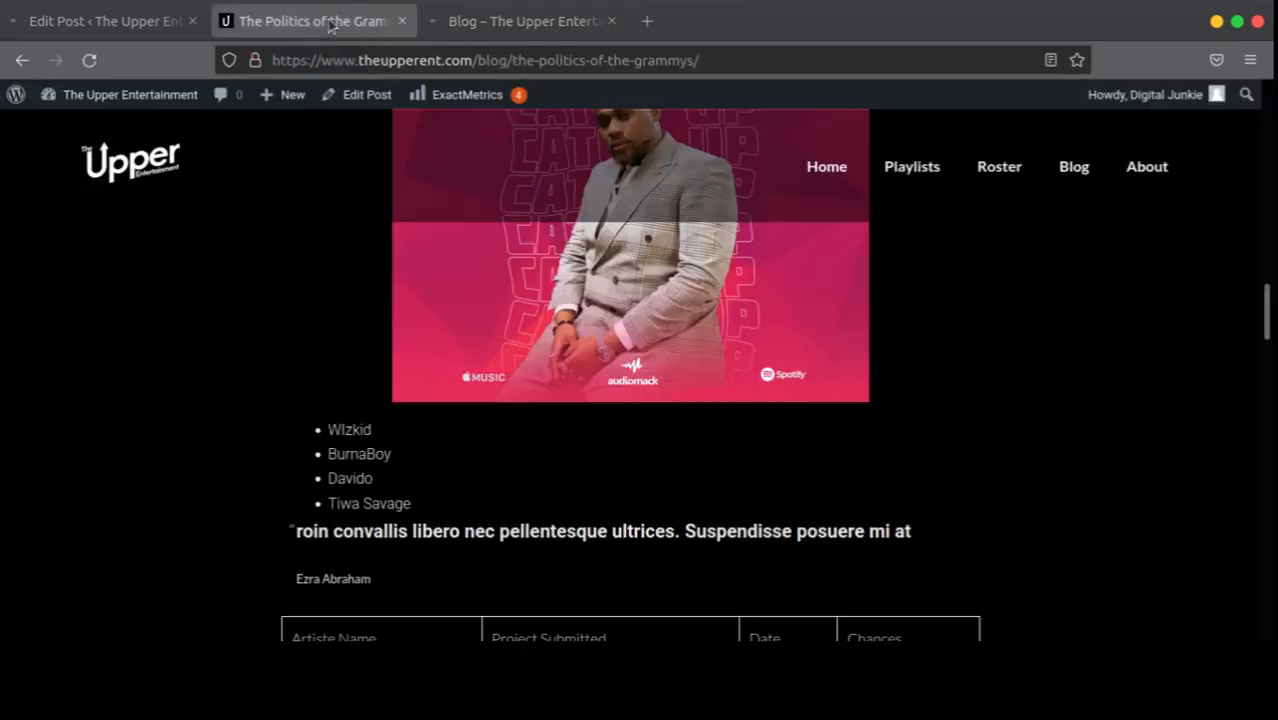
click(426, 19)
click(325, 21)
scroll(667, 320, down, 5)
scroll(667, 320, up, 10)
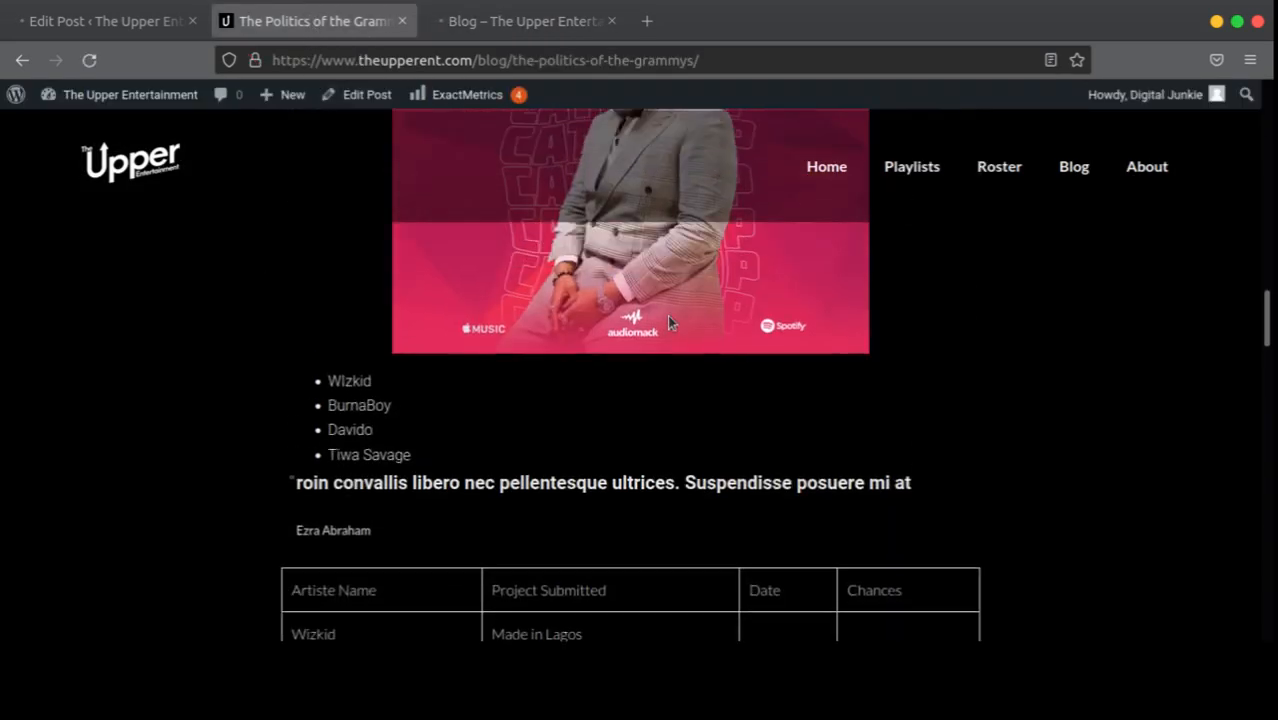
scroll(670, 322, up, 3)
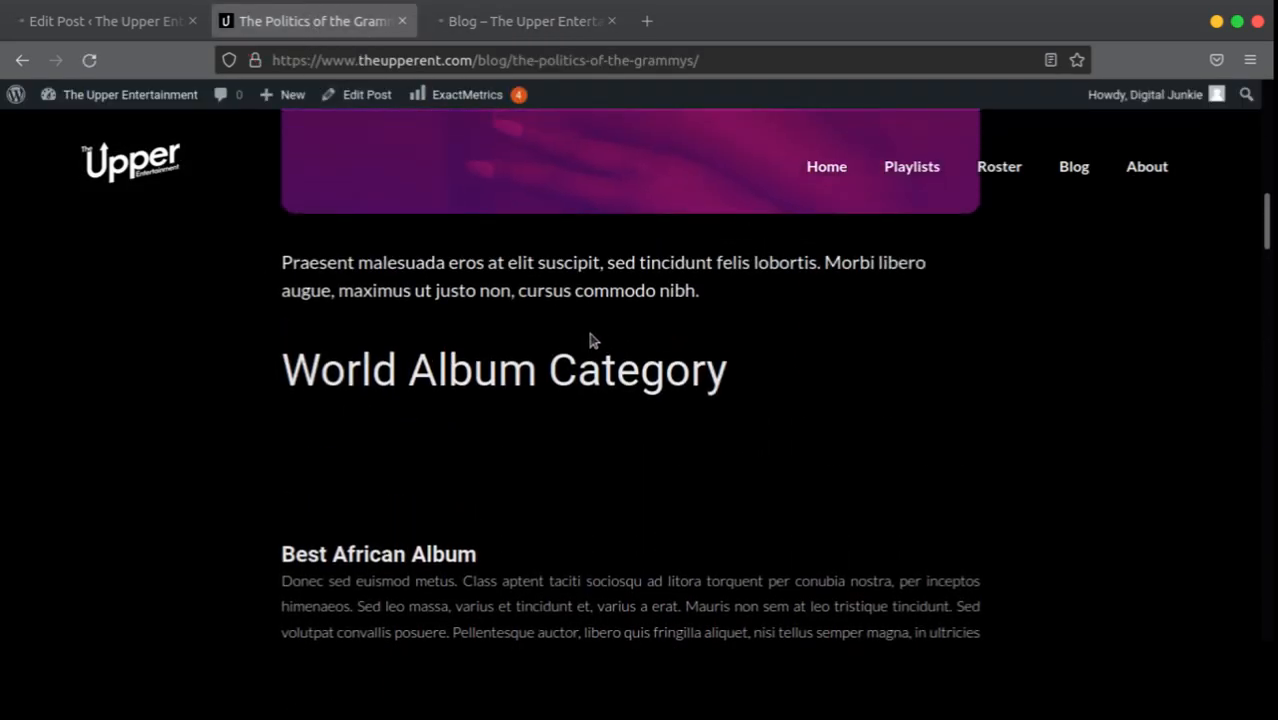
scroll(489, 348, down, 5)
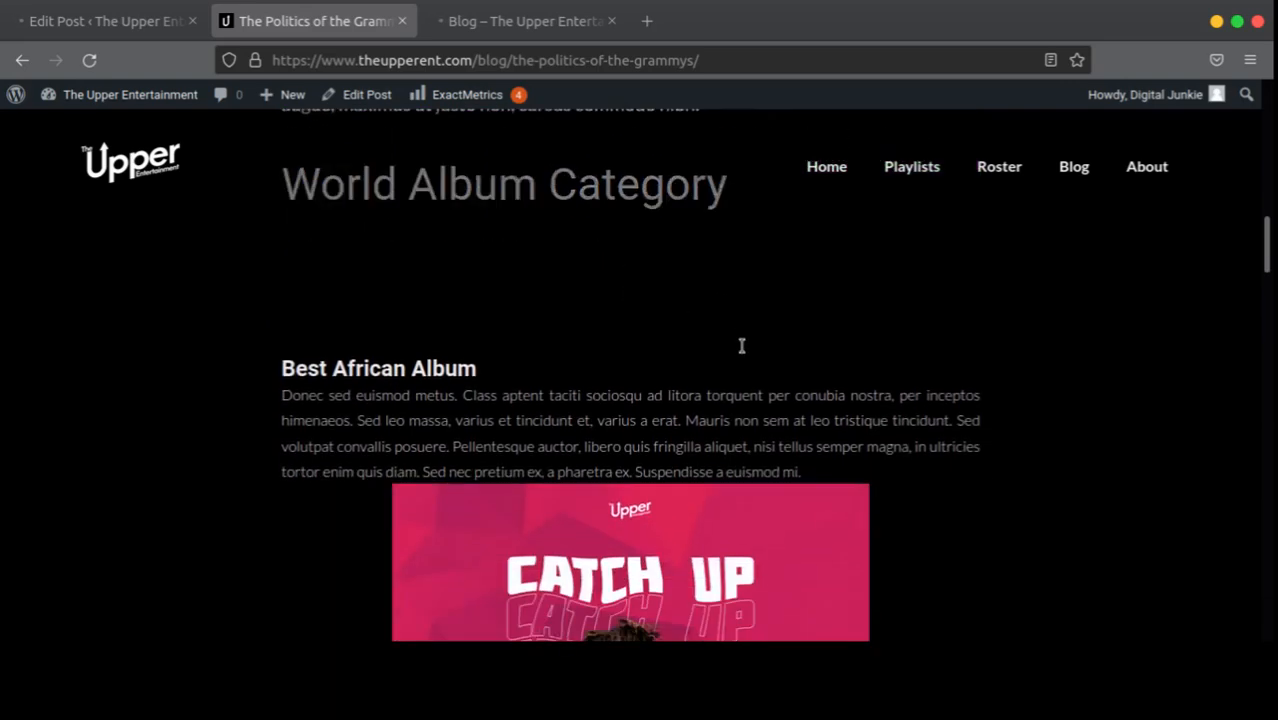
scroll(771, 350, down, 12)
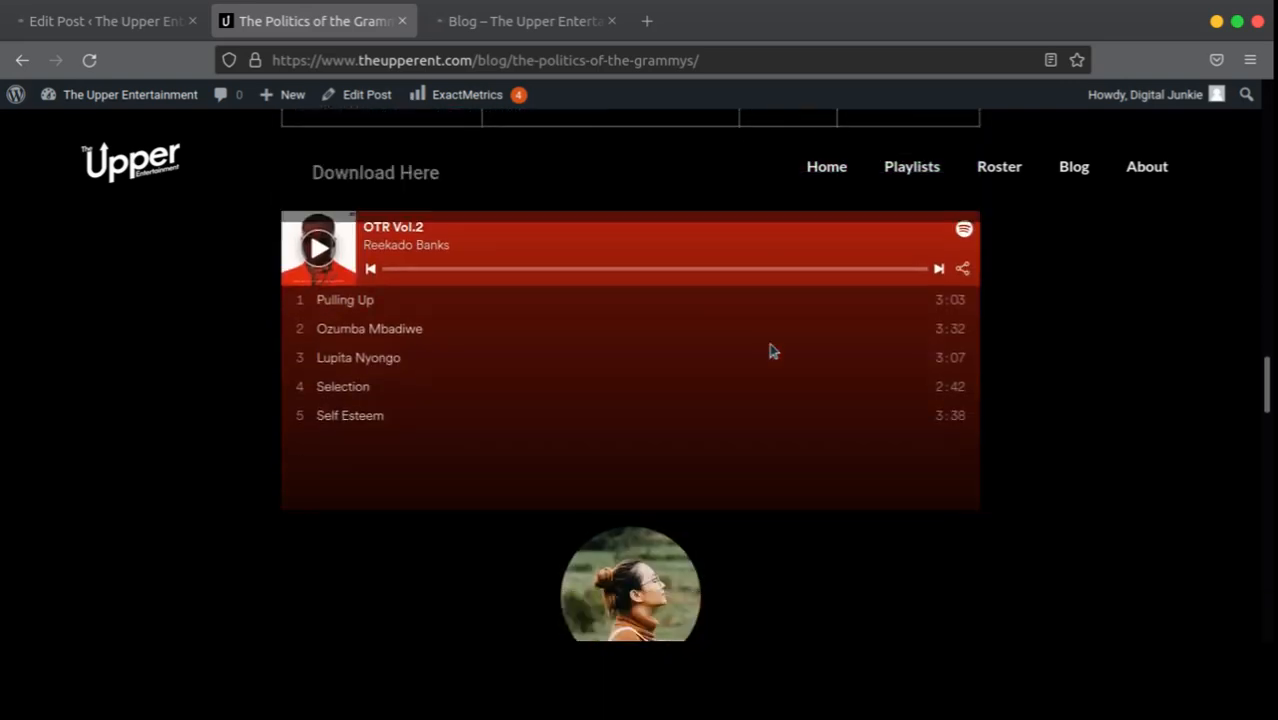
Step: Load the theupperent.com admin address in a new tab, recheck the blog listing, and return to the editor
click(633, 34)
text(theupperent.com/wp-admin/)
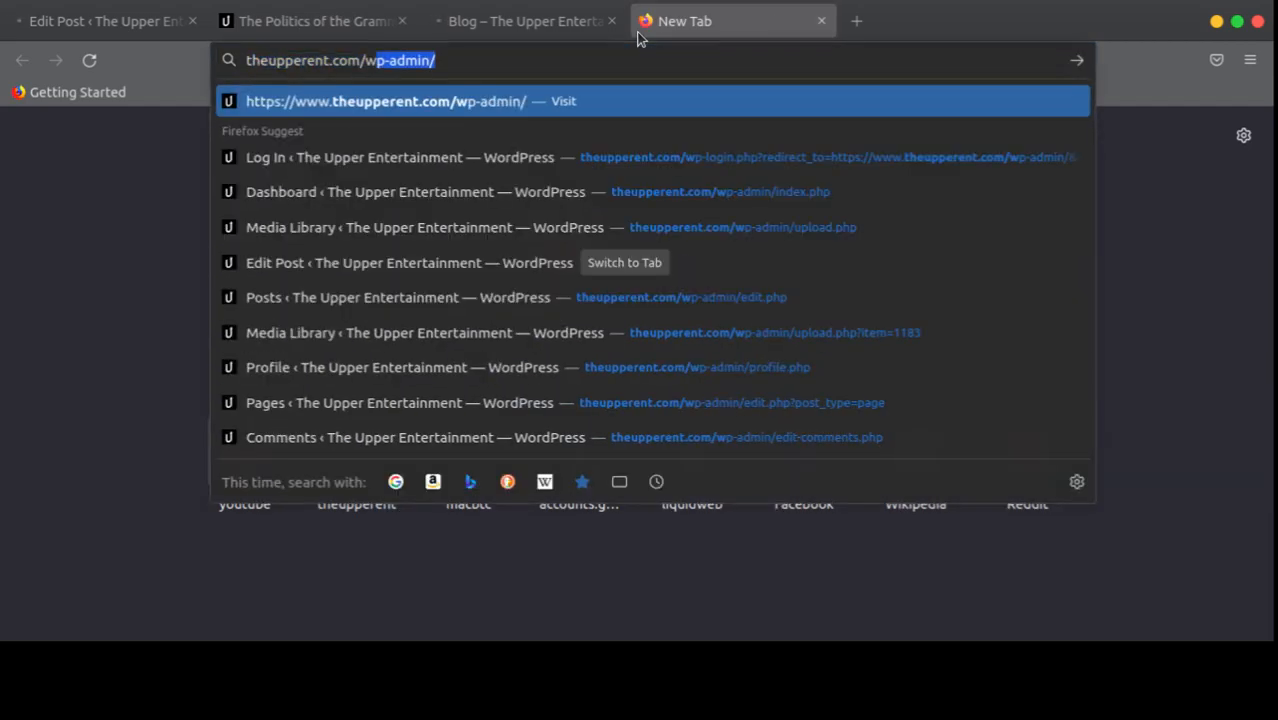
key(Return)
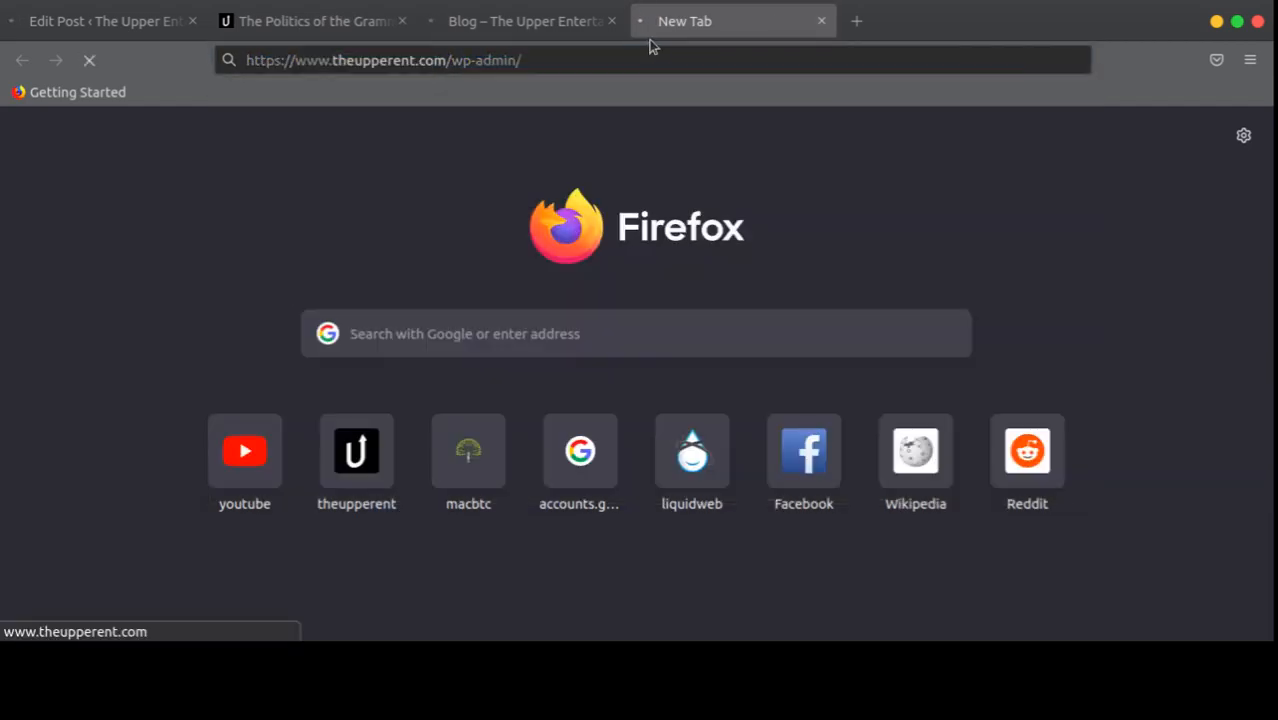
click(528, 22)
click(92, 21)
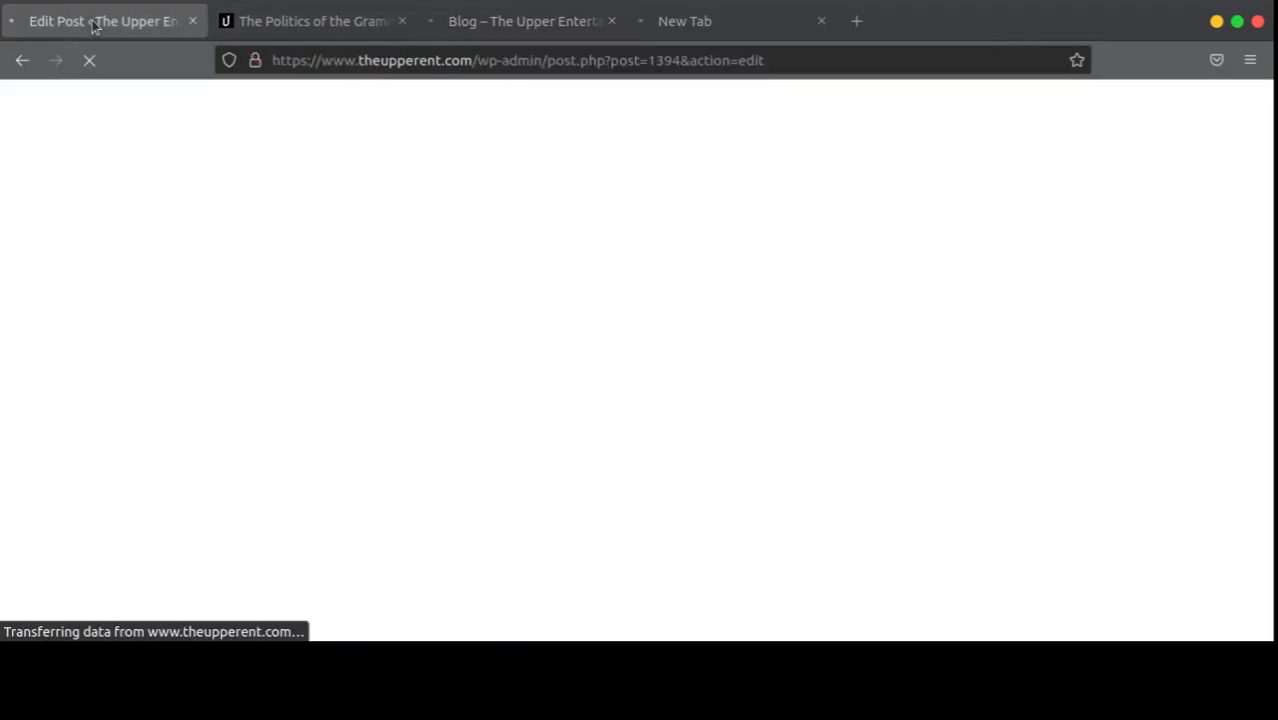
click(511, 26)
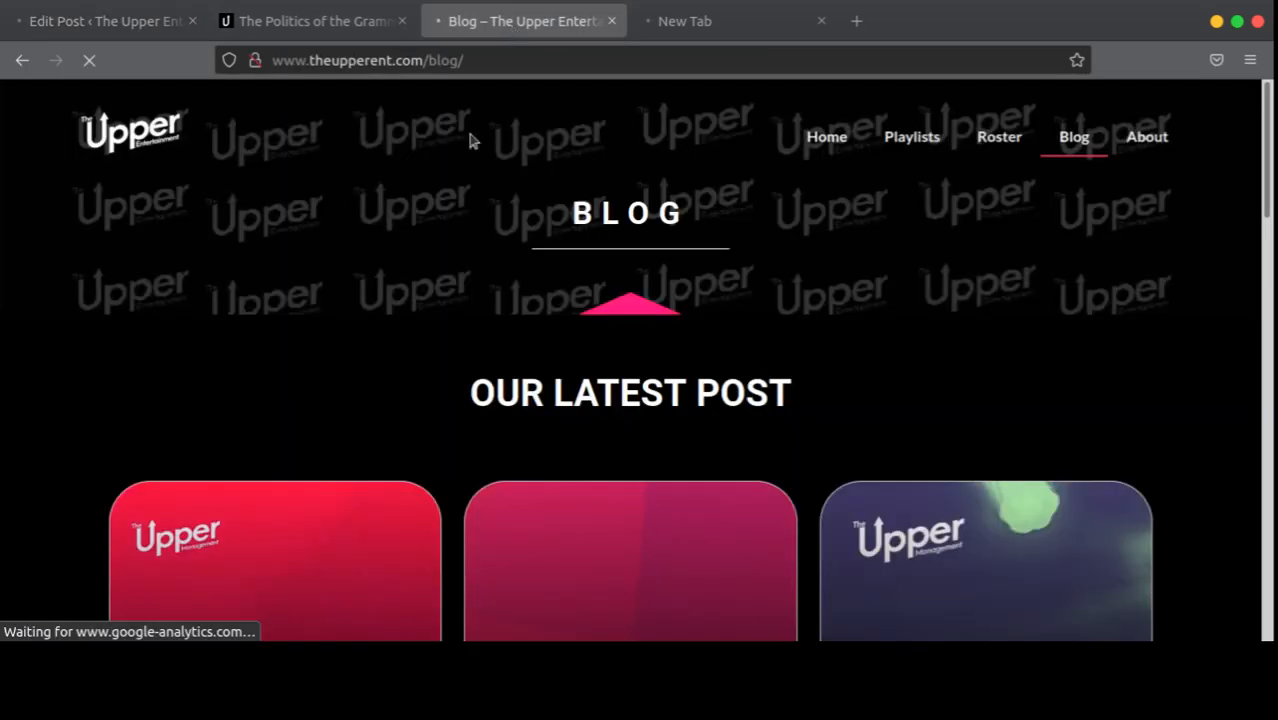
scroll(471, 134, down, 6)
scroll(281, 180, up, 2)
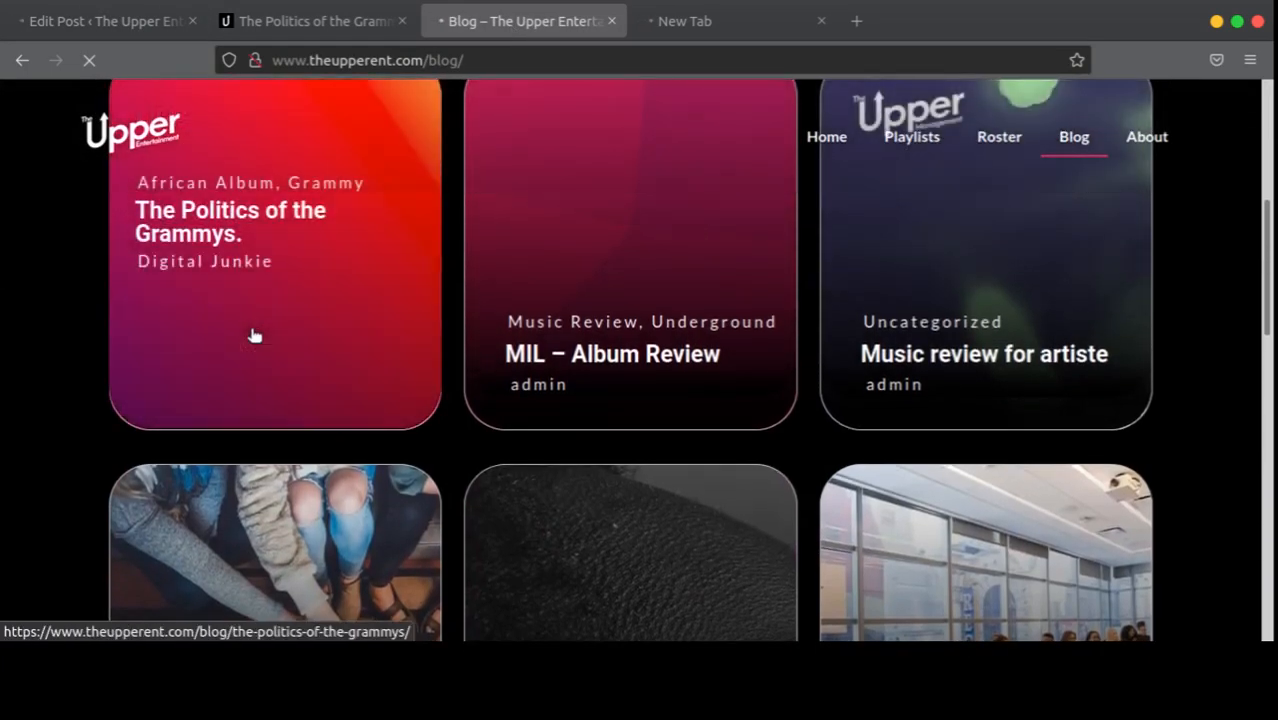
click(352, 188)
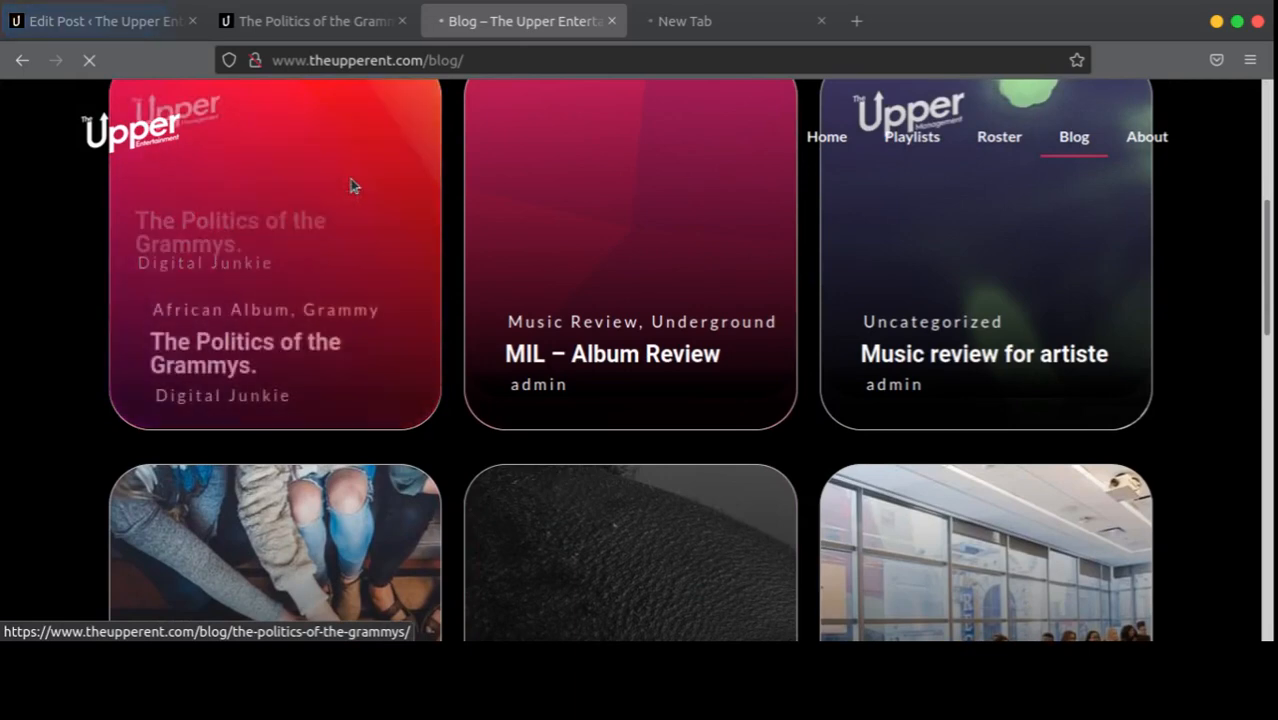
click(125, 12)
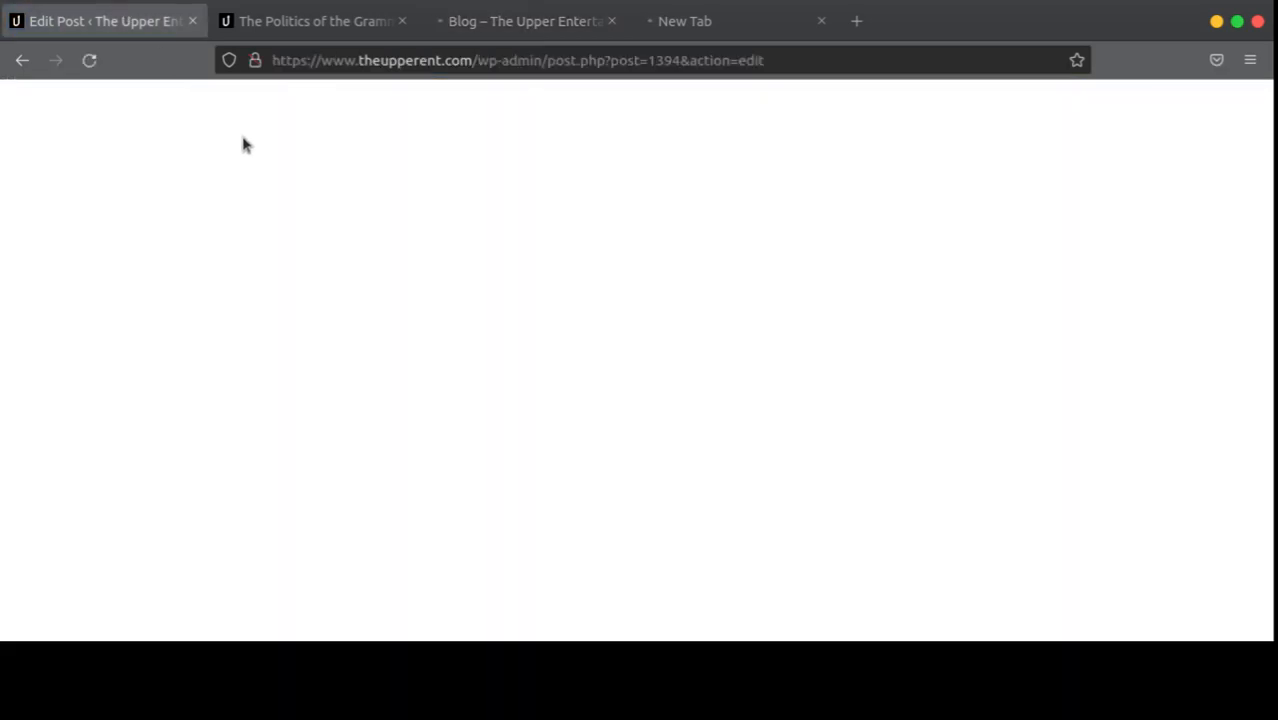
Step: Clear the black text colour from the opening paragraph in its Color settings
scroll(542, 252, down, 7)
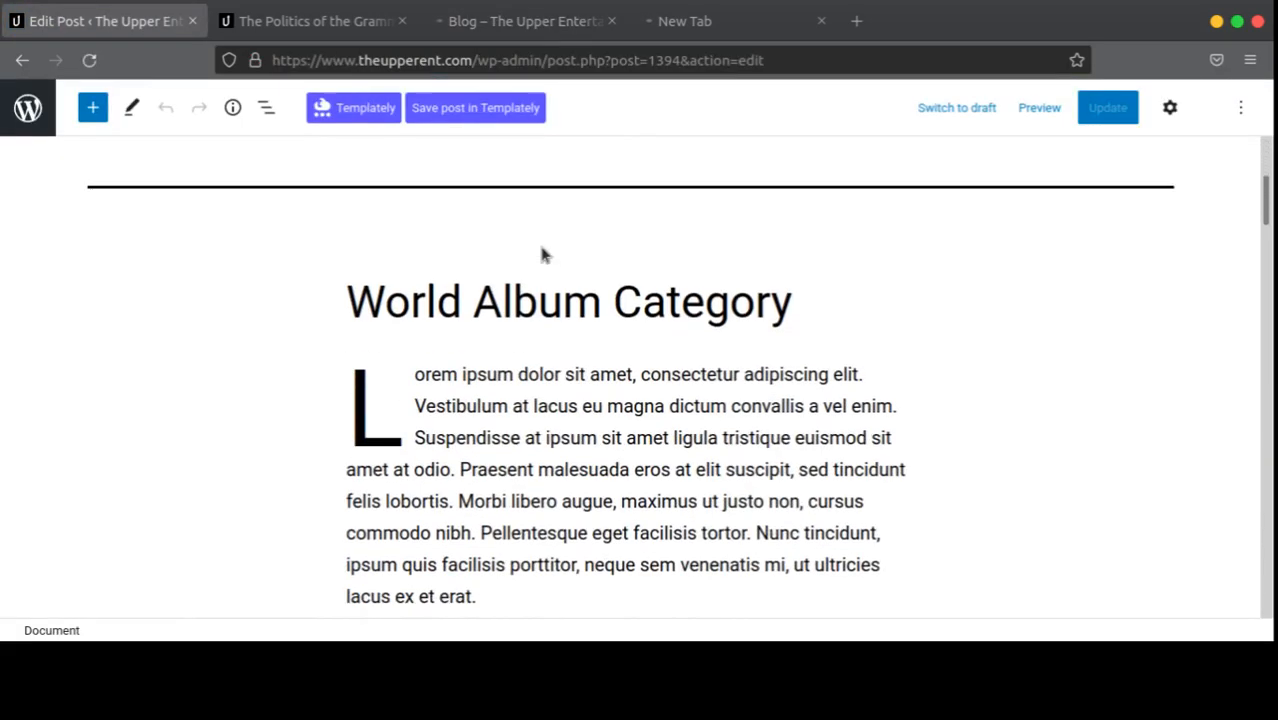
scroll(542, 252, up, 3)
drag(542, 254, 501, 406)
click(516, 311)
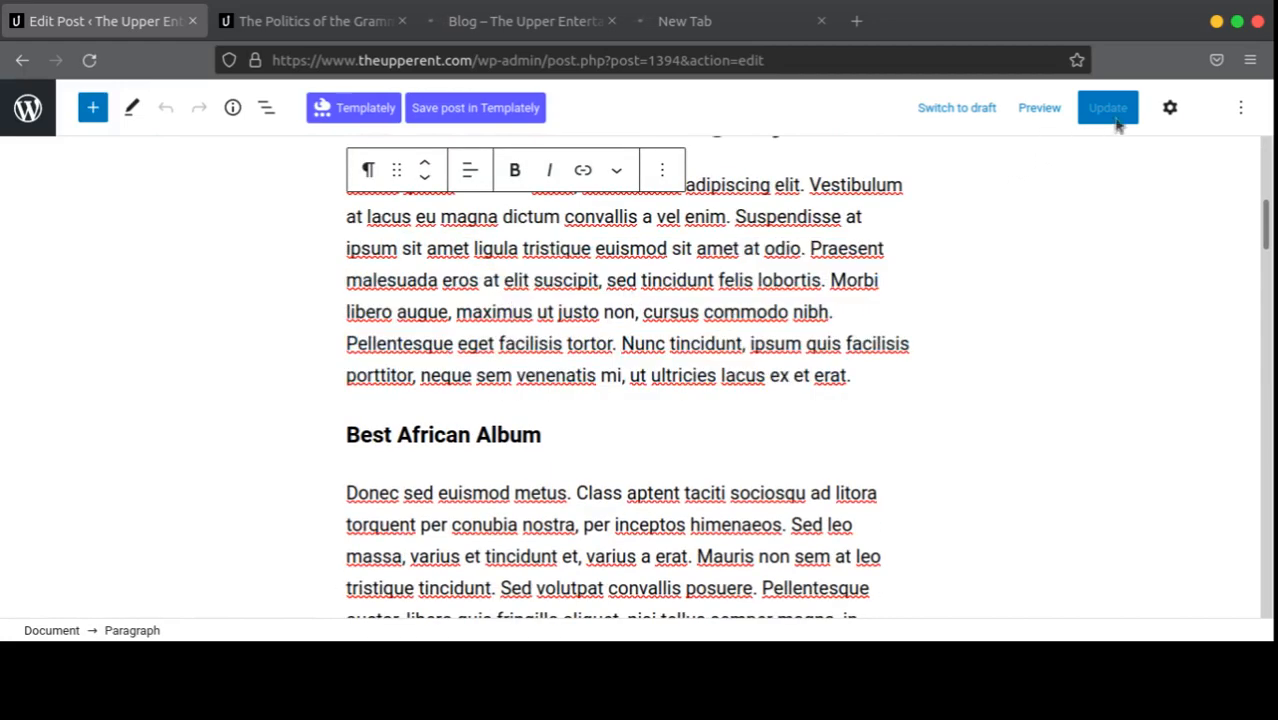
click(1170, 107)
scroll(1100, 330, down, 2)
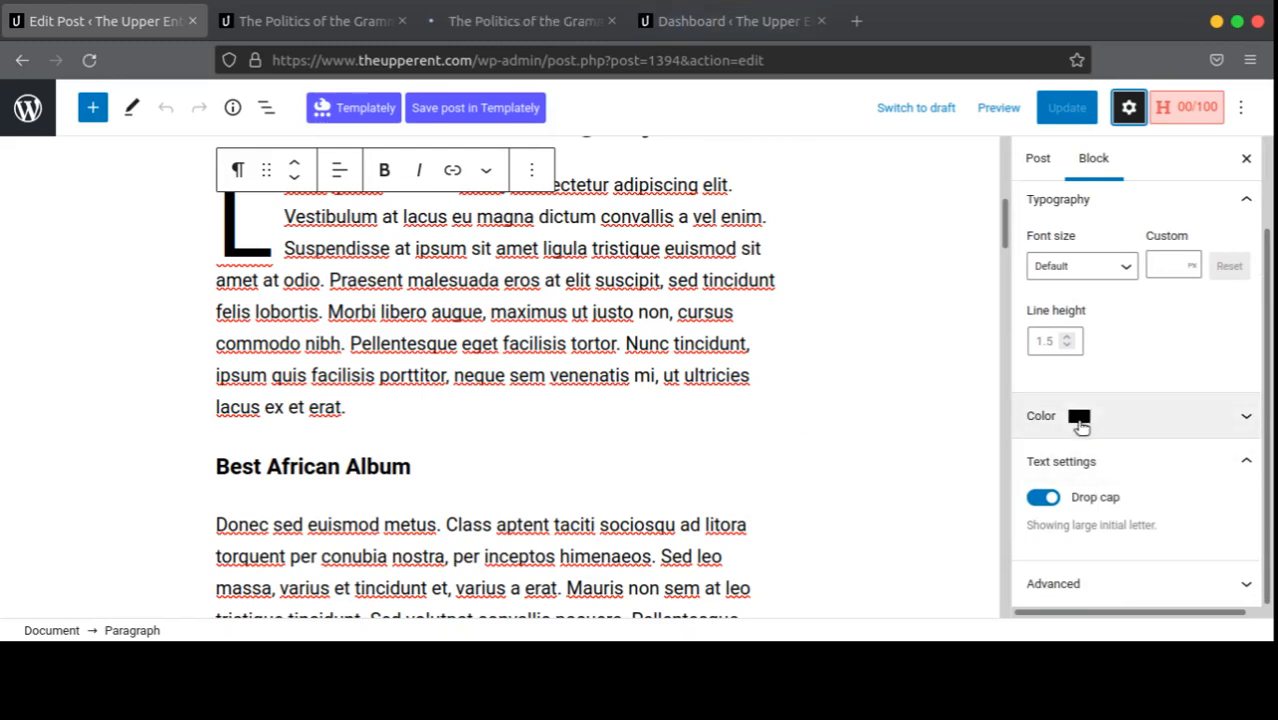
click(1100, 415)
click(1238, 302)
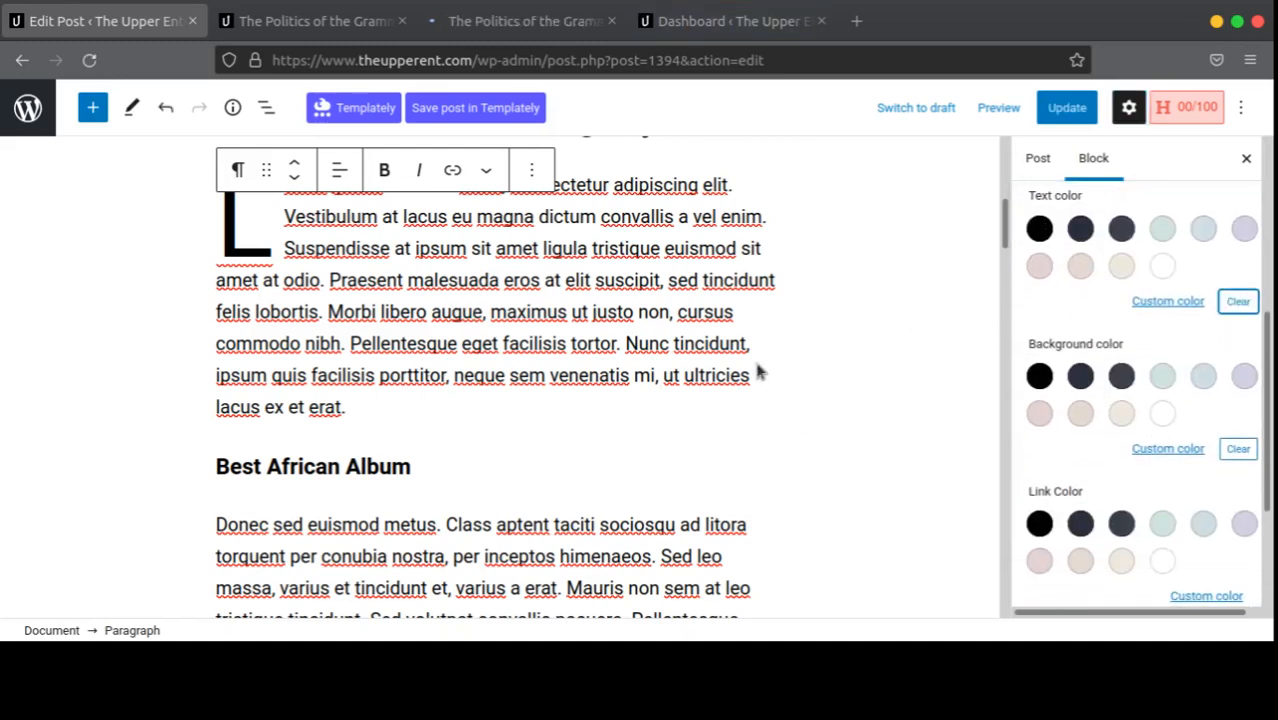
scroll(630, 411, up, 3)
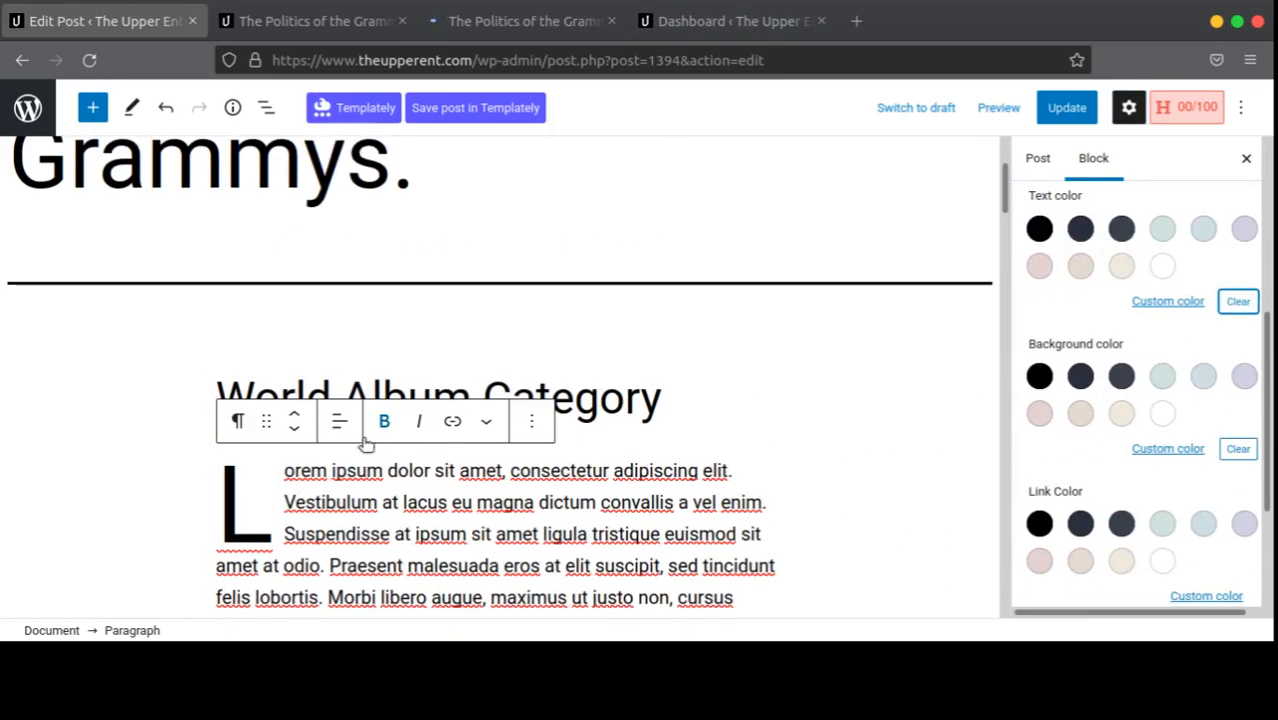
Step: Rename the heading 'World Album Category' to 'Universe Album Category'
click(624, 402)
click(469, 398)
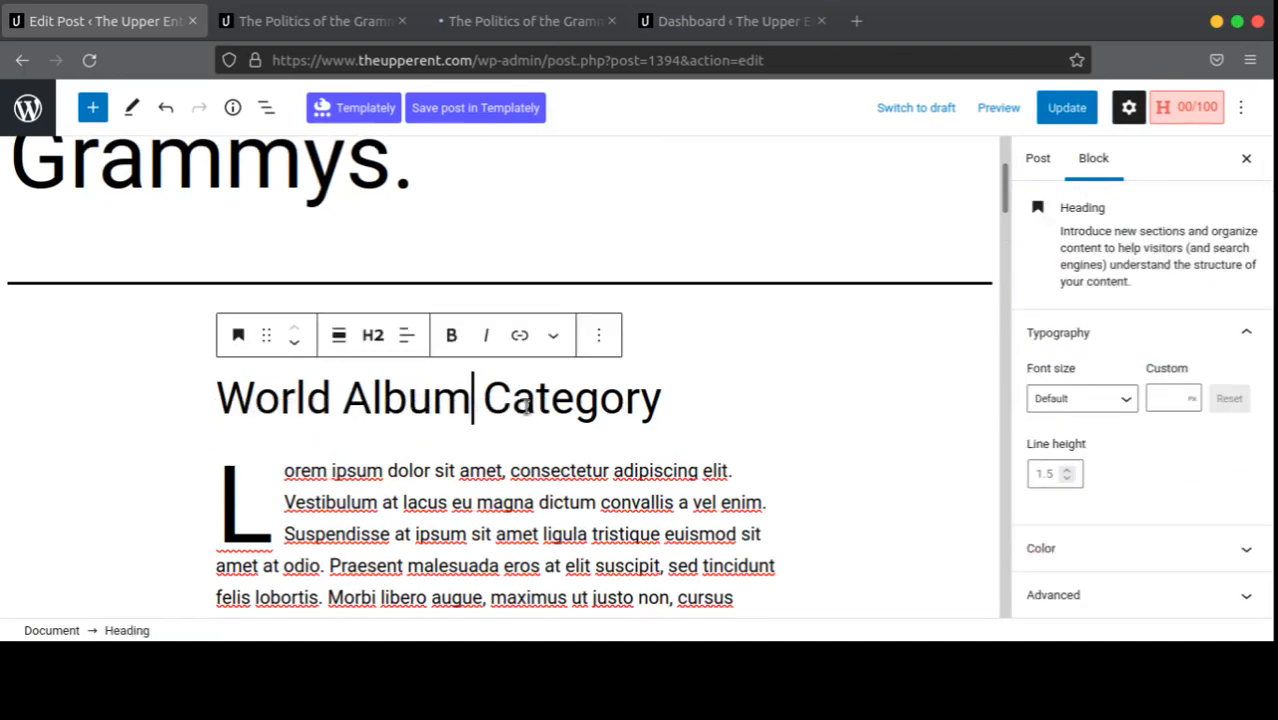
double_click(293, 406)
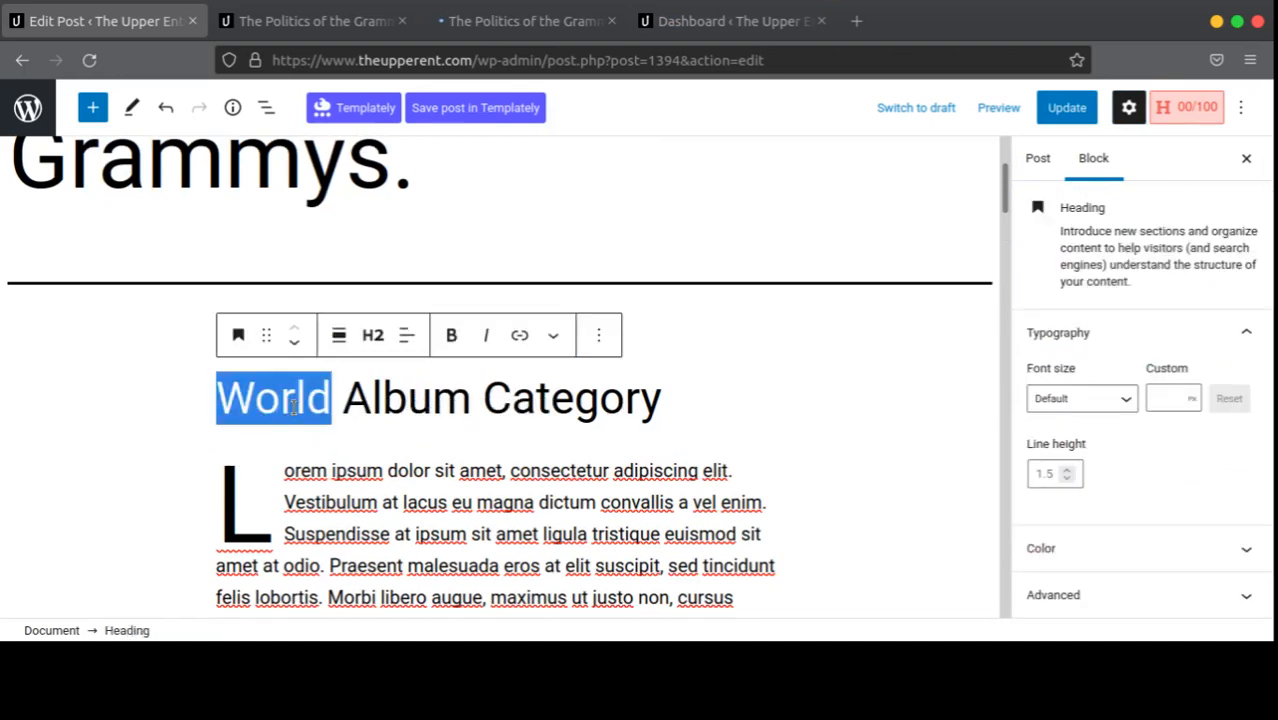
text(UNiverse)
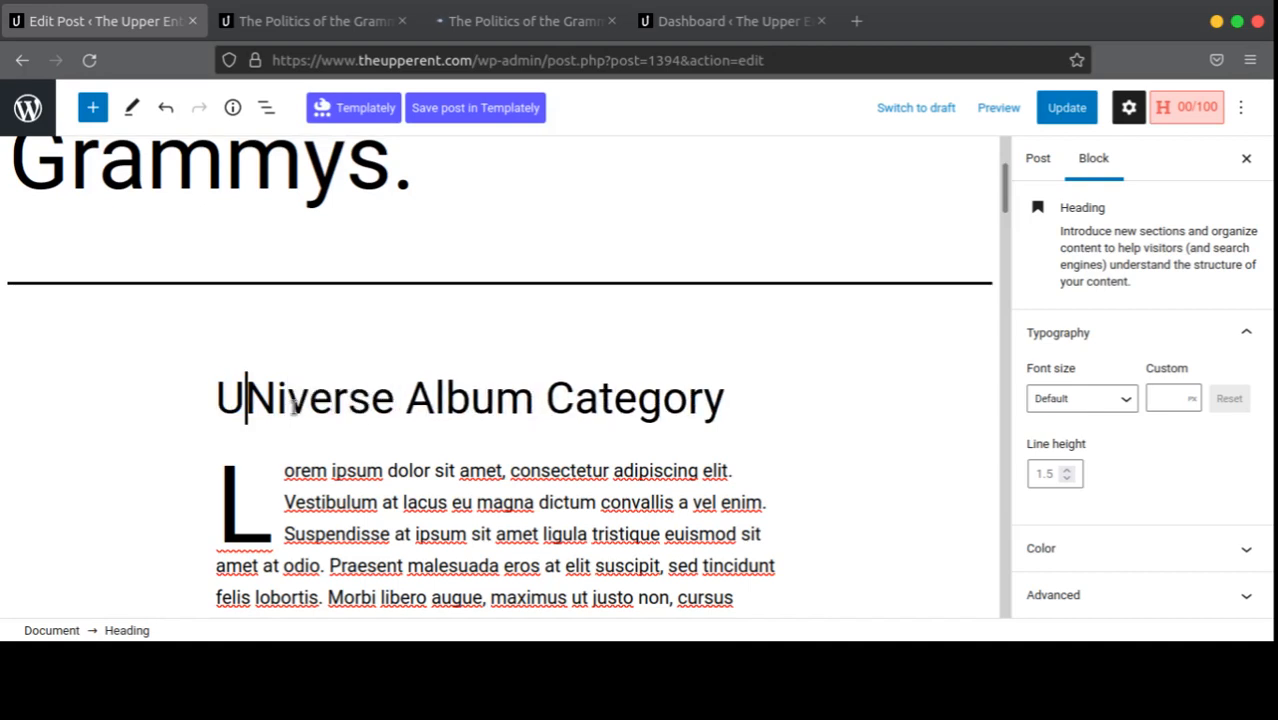
key(Delete)
text(n)
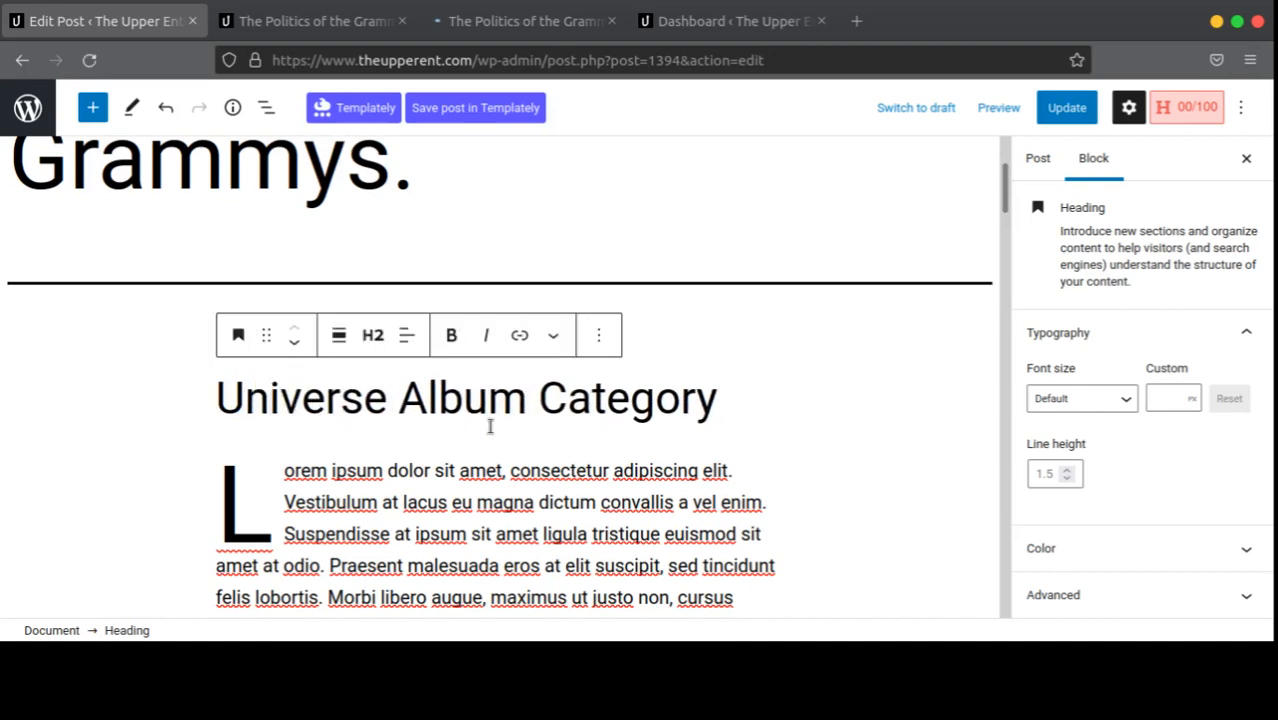
scroll(495, 440, down, 7)
scroll(495, 463, down, 10)
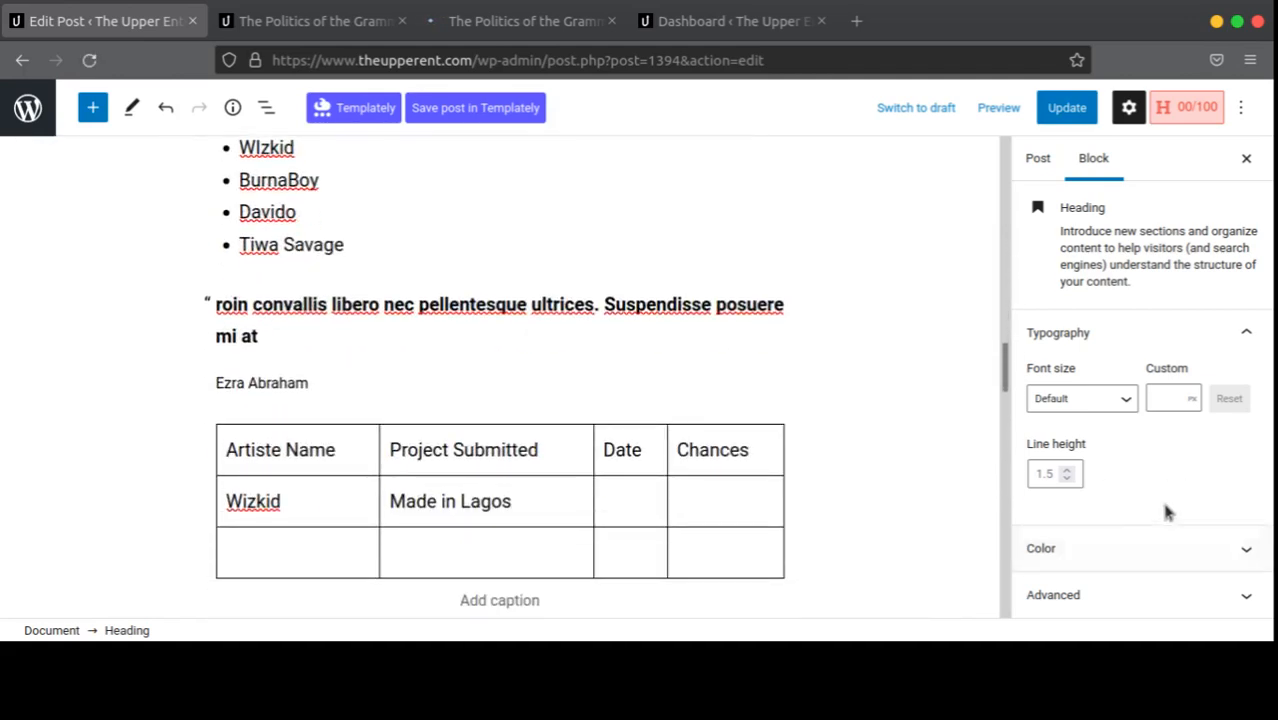
Step: Update the post and check the heading change on the live post
click(1078, 110)
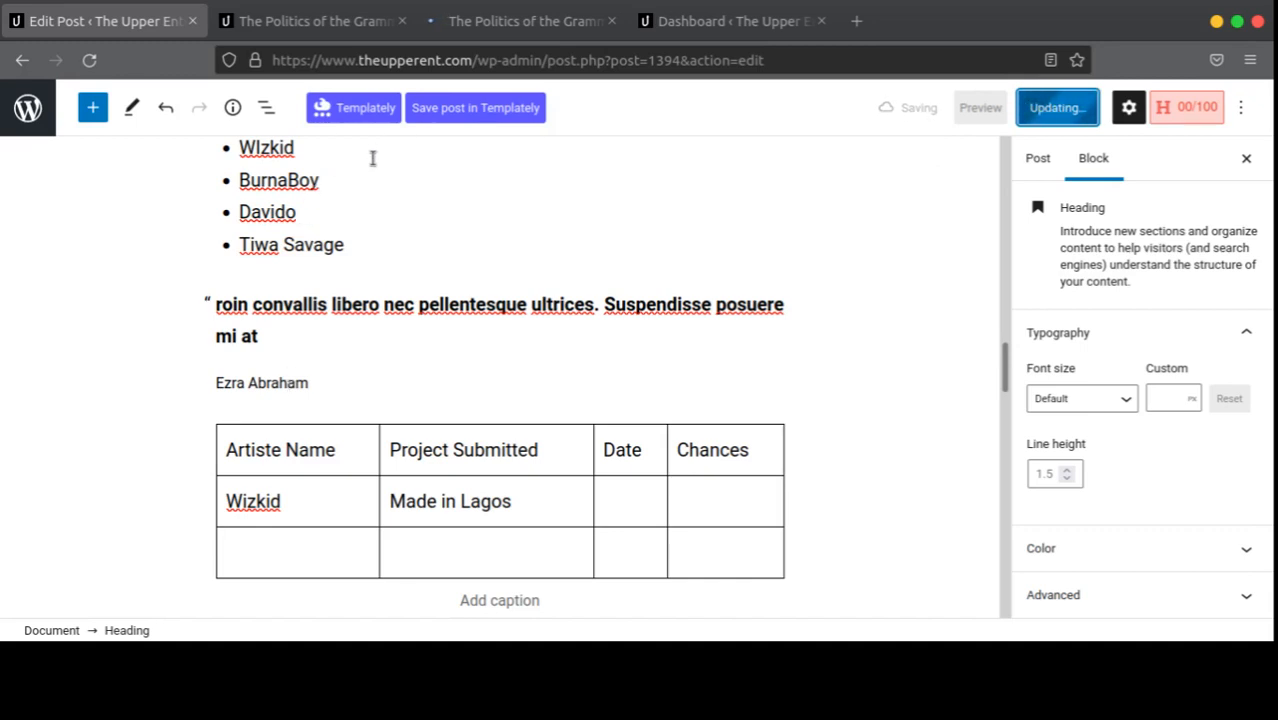
click(288, 30)
scroll(591, 211, down, 5)
scroll(593, 215, up, 2)
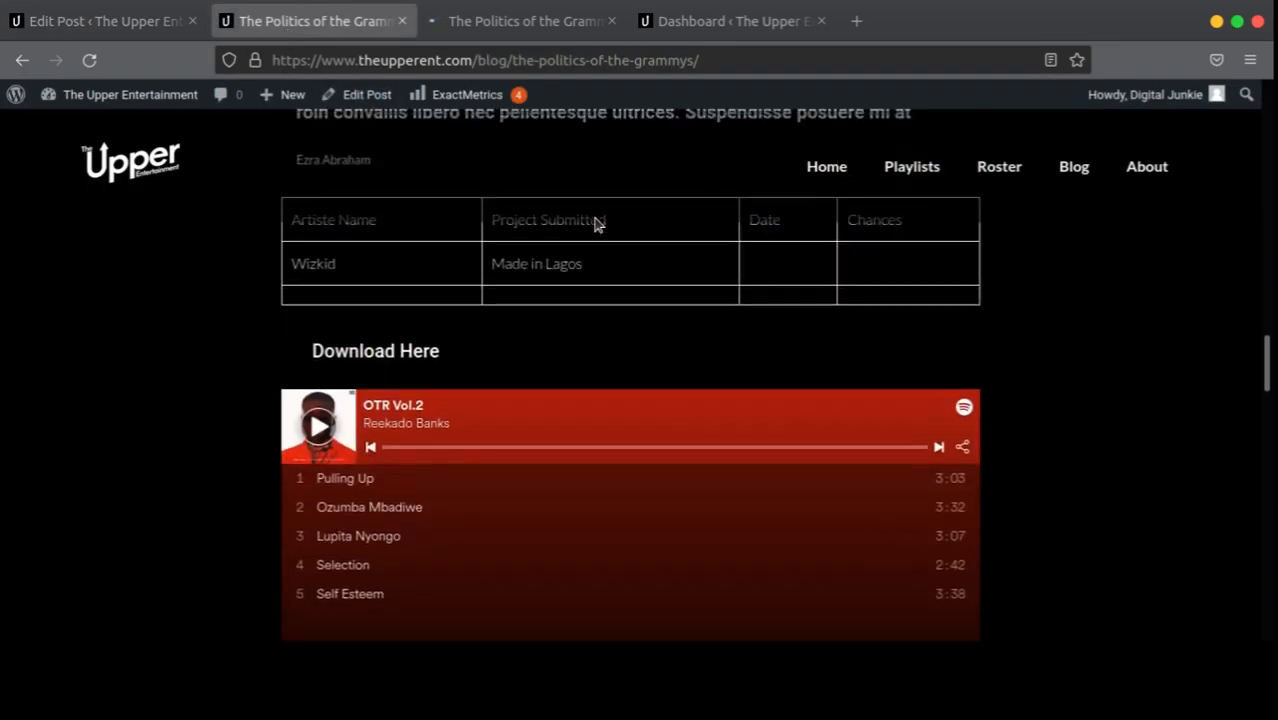
scroll(594, 222, up, 5)
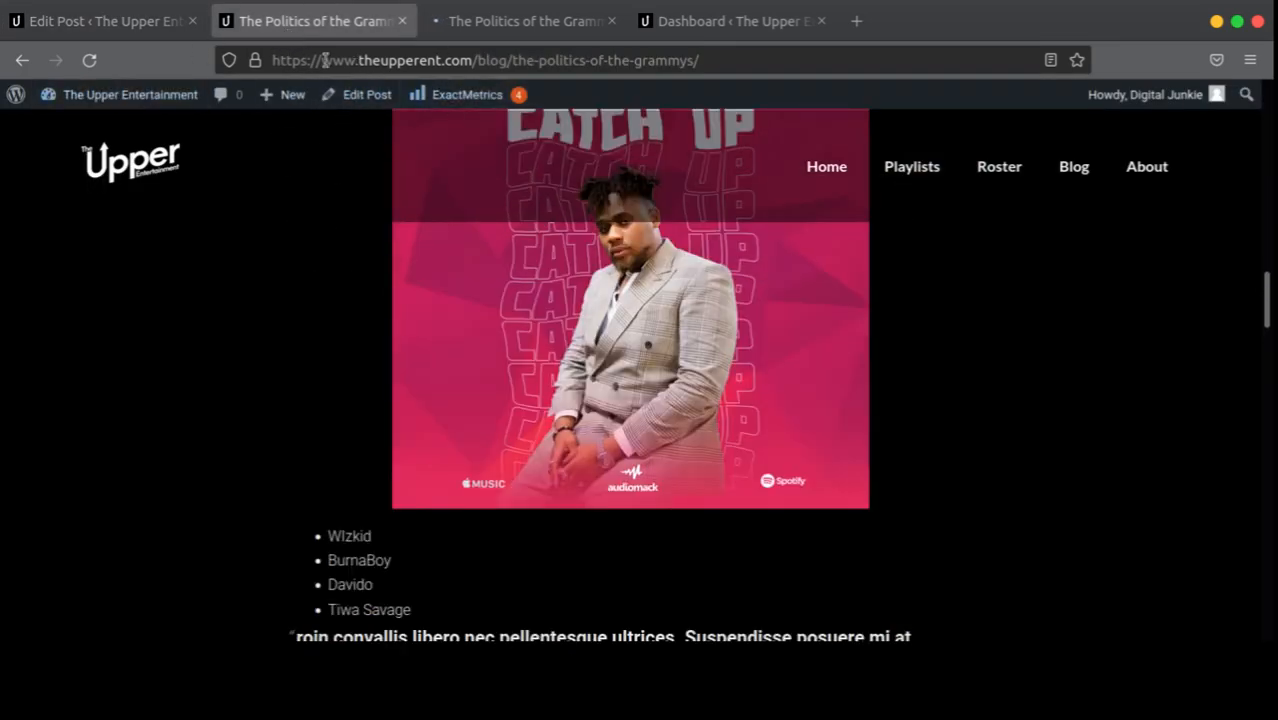
click(95, 21)
Step: Expand the post's Permalink panel to show the slug the-politics-of-the-grammys
scroll(300, 174, up, 4)
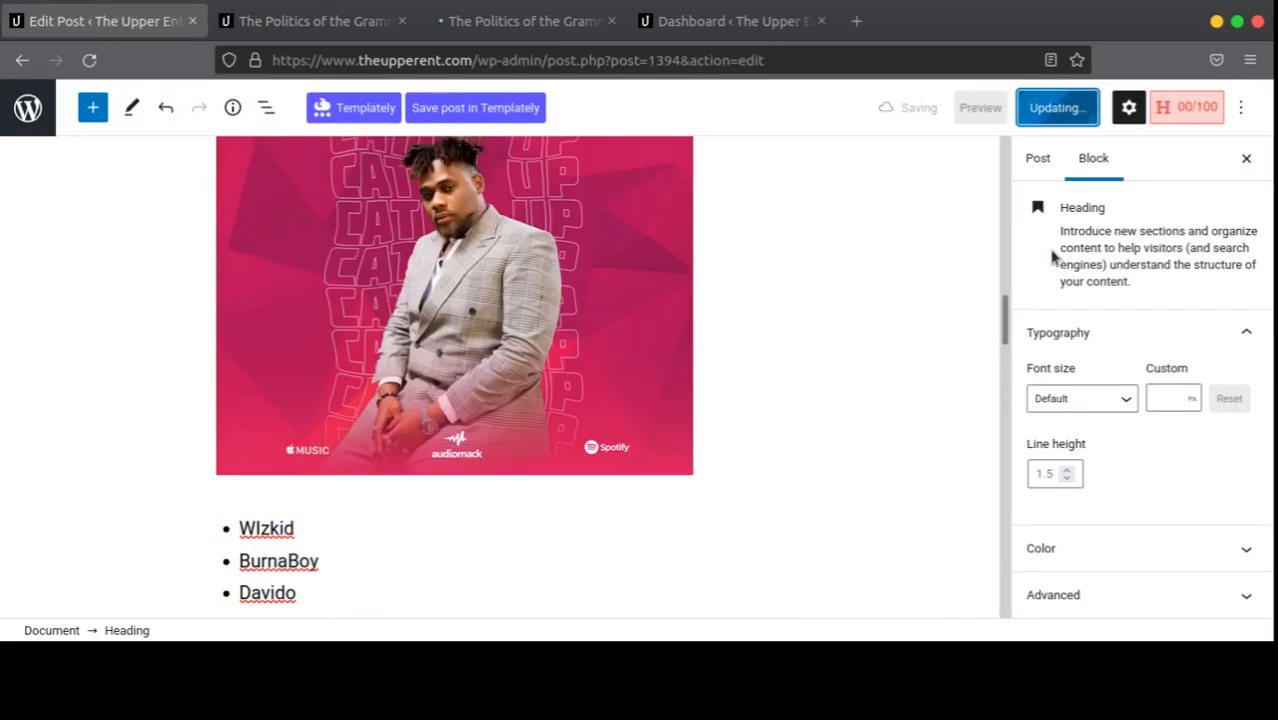
click(1038, 172)
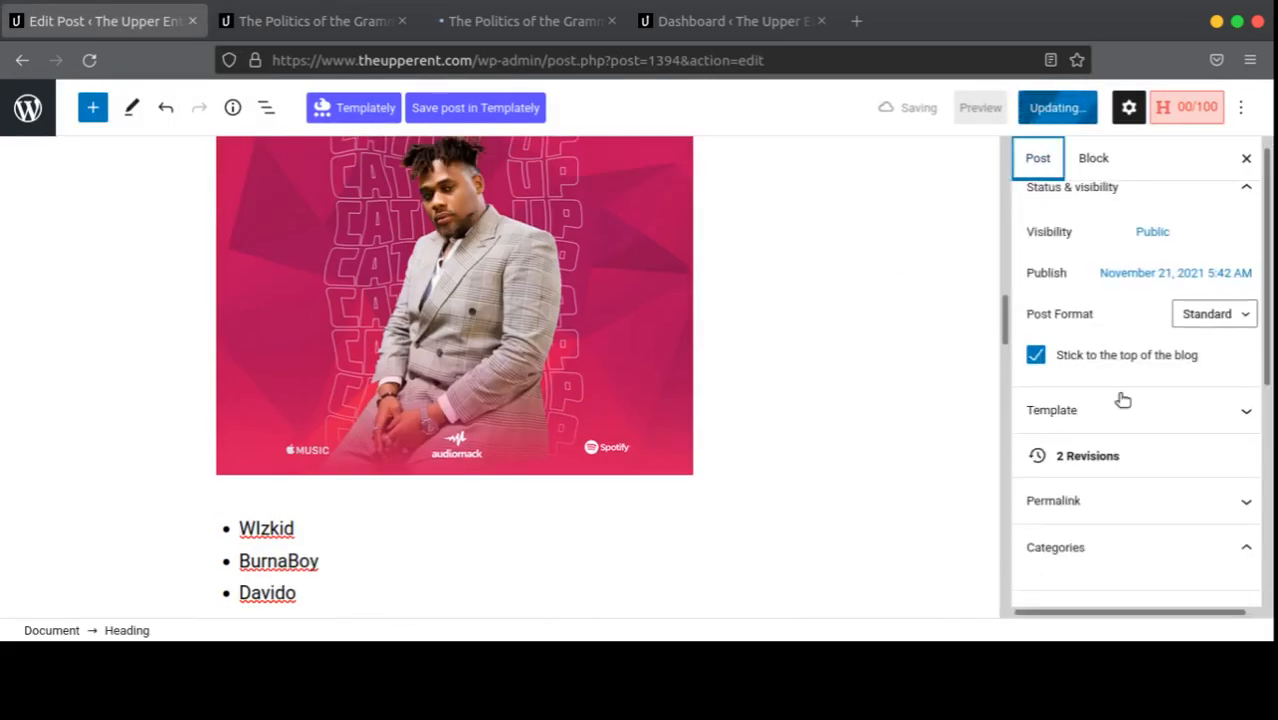
scroll(1116, 390, down, 5)
scroll(1121, 316, up, 1)
scroll(1125, 380, up, 3)
click(1128, 425)
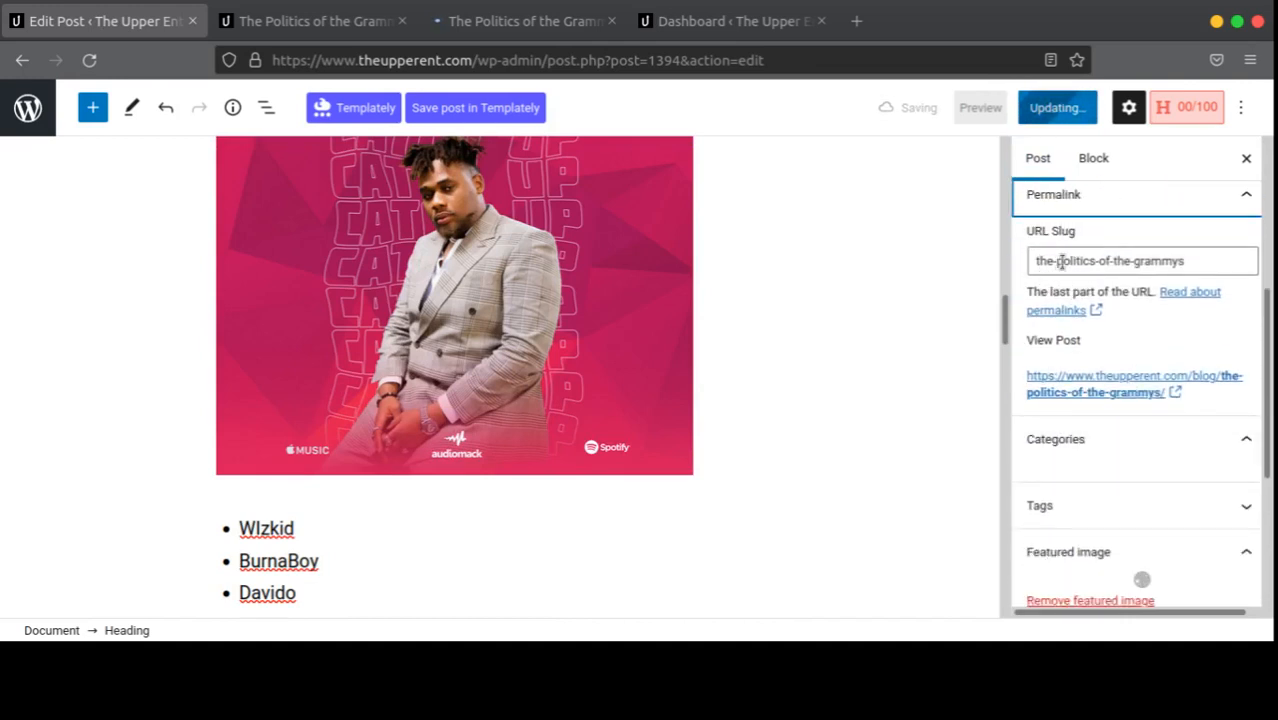
click(323, 22)
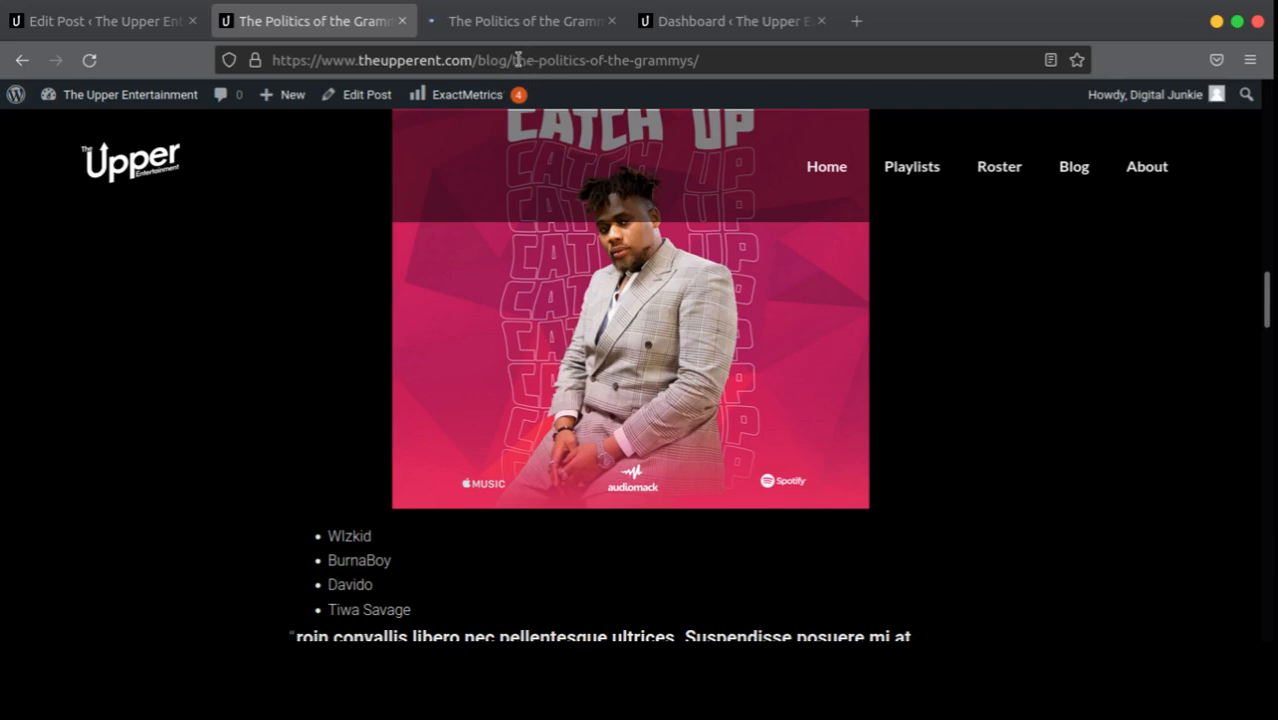
click(163, 30)
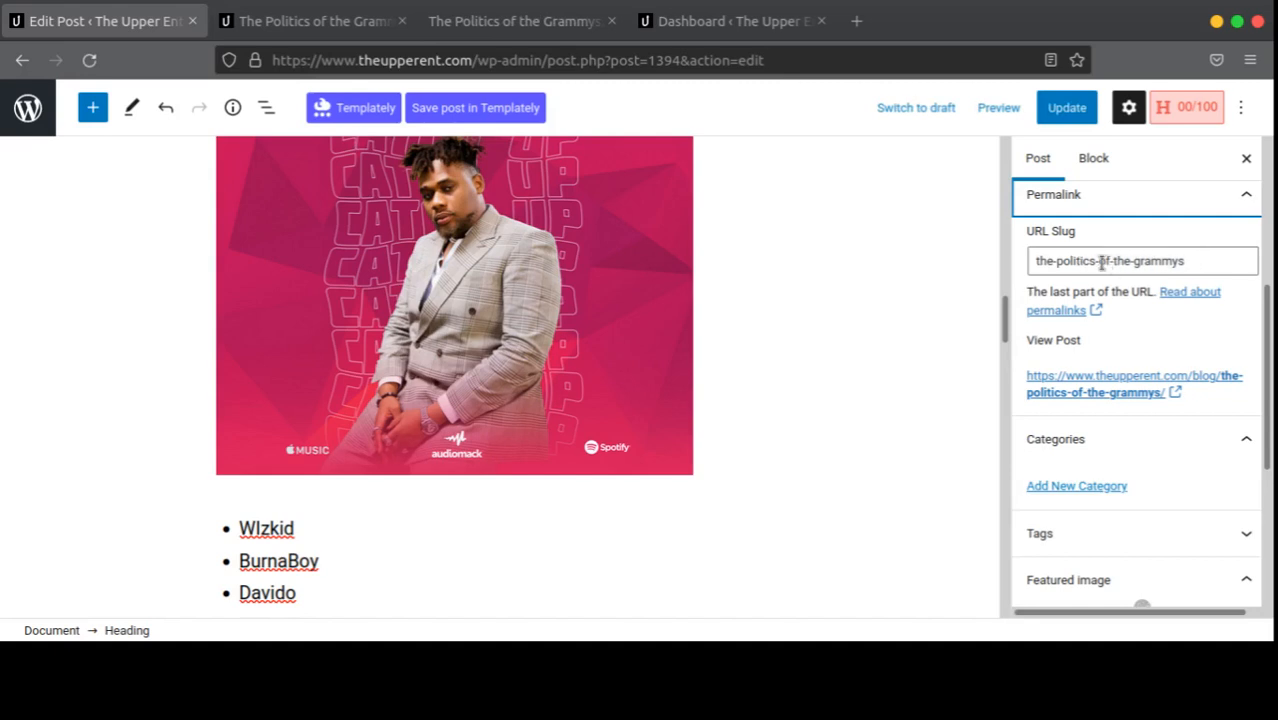
Step: Replace the post's URL slug with grammys-politics
drag(1102, 262, 1034, 262)
drag(1246, 258, 1088, 262)
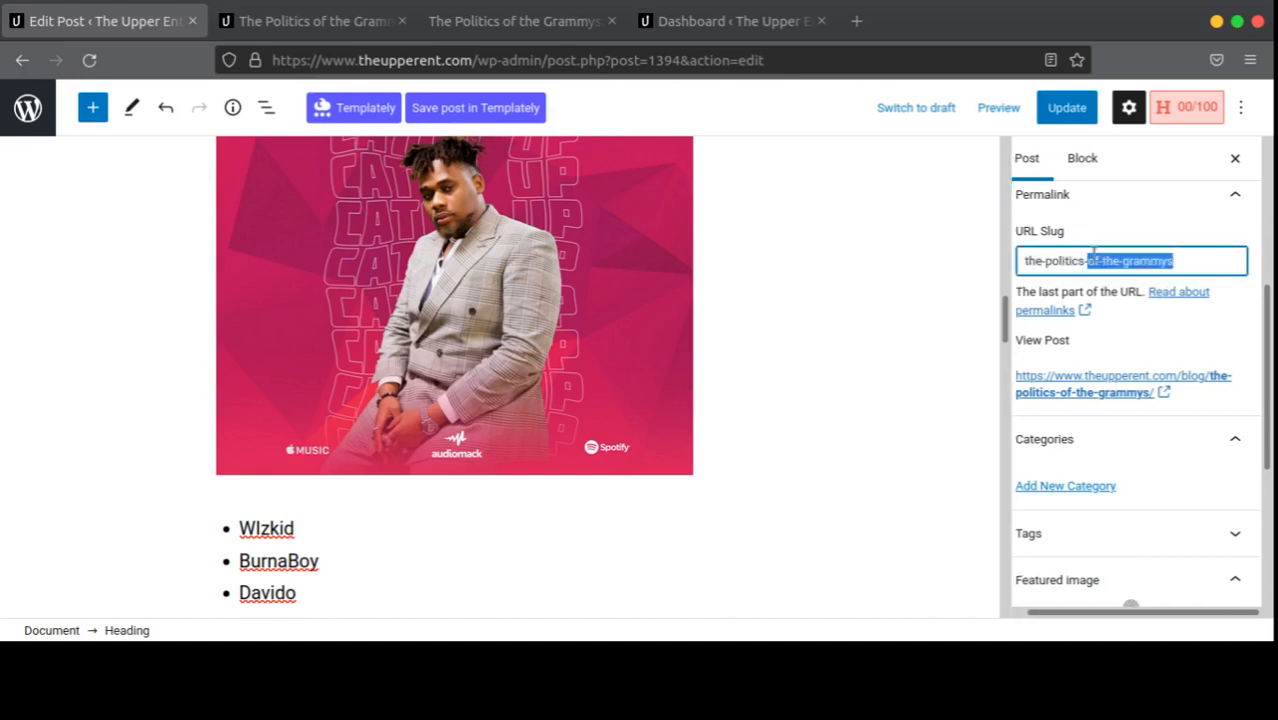
click(1124, 262)
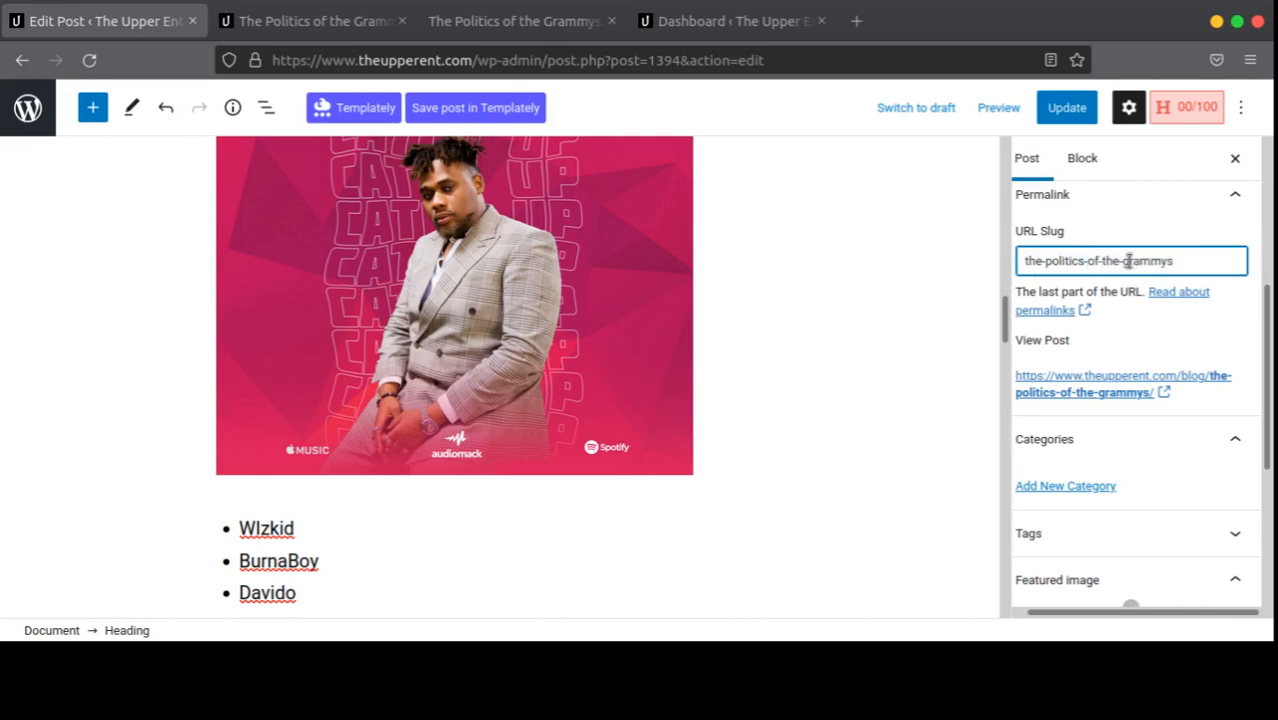
key(shift+Home)
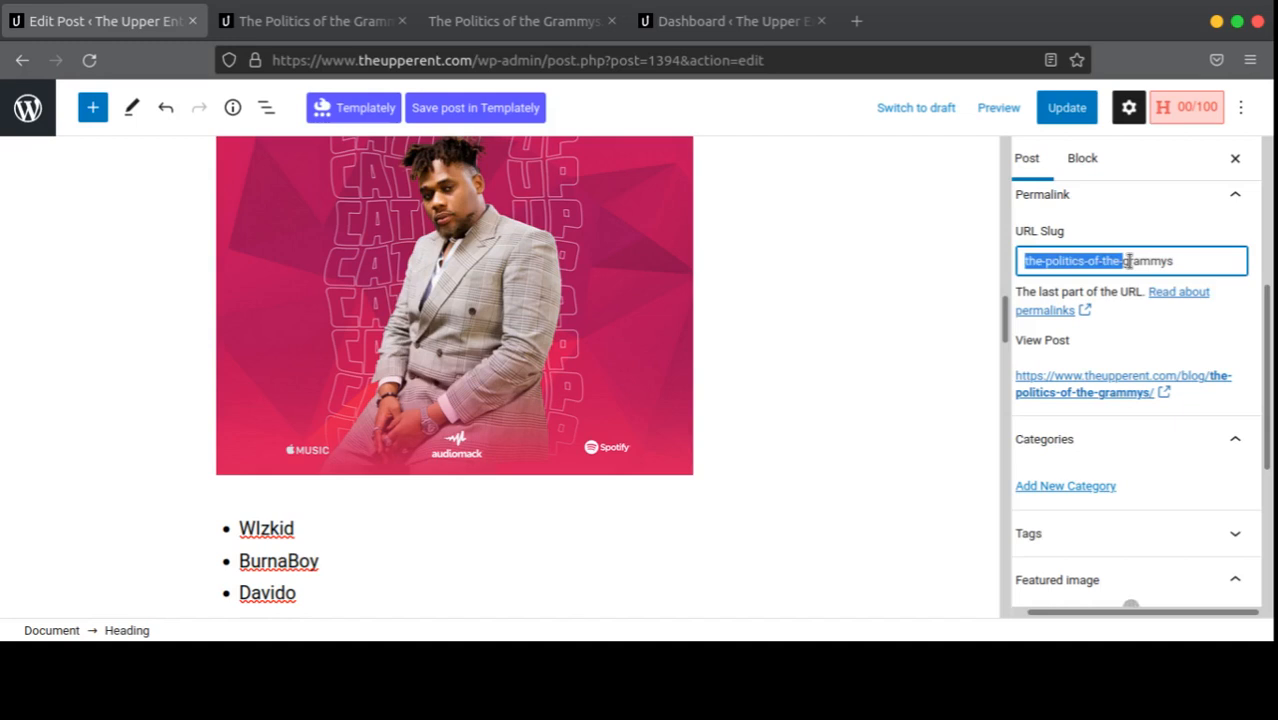
key(BackSpace)
text(-)
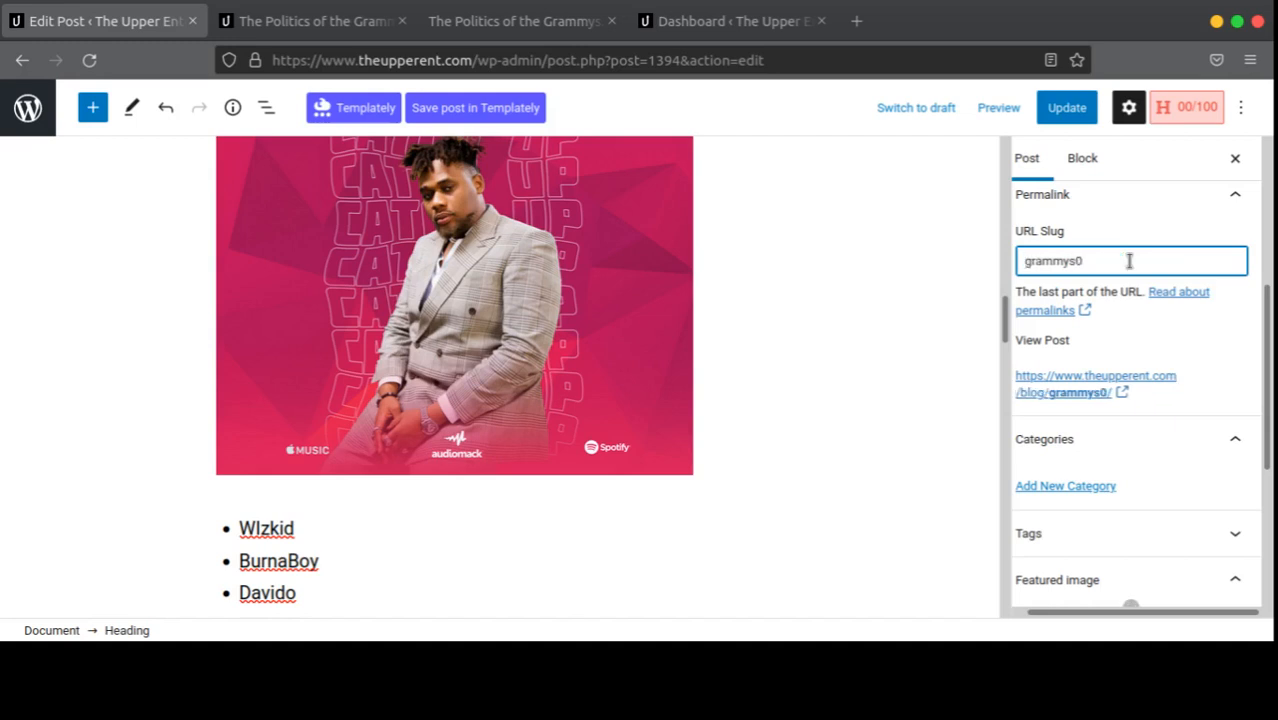
key(BackSpace)
text(-)
text(2021)
key(BackSpace)
key(BackSpace)
key(BackSpace)
key(BackSpace)
text(poli)
text(tic)
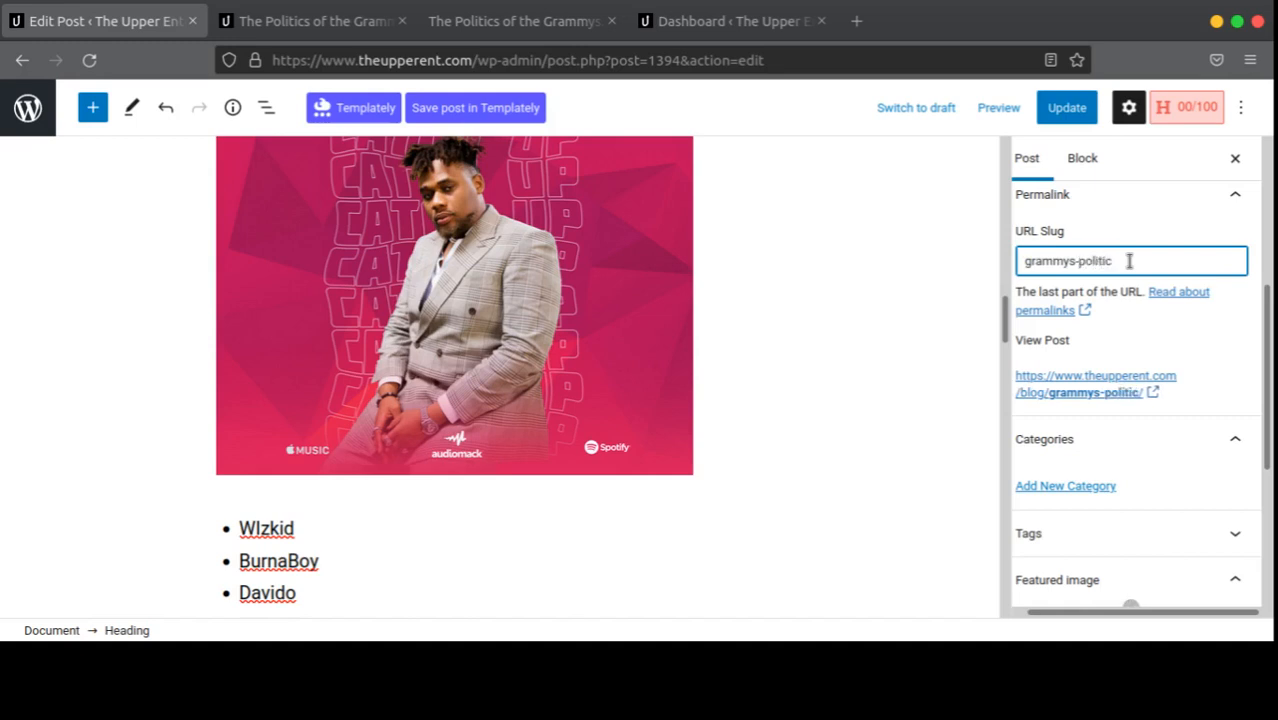
text(s-)
key(BackSpace)
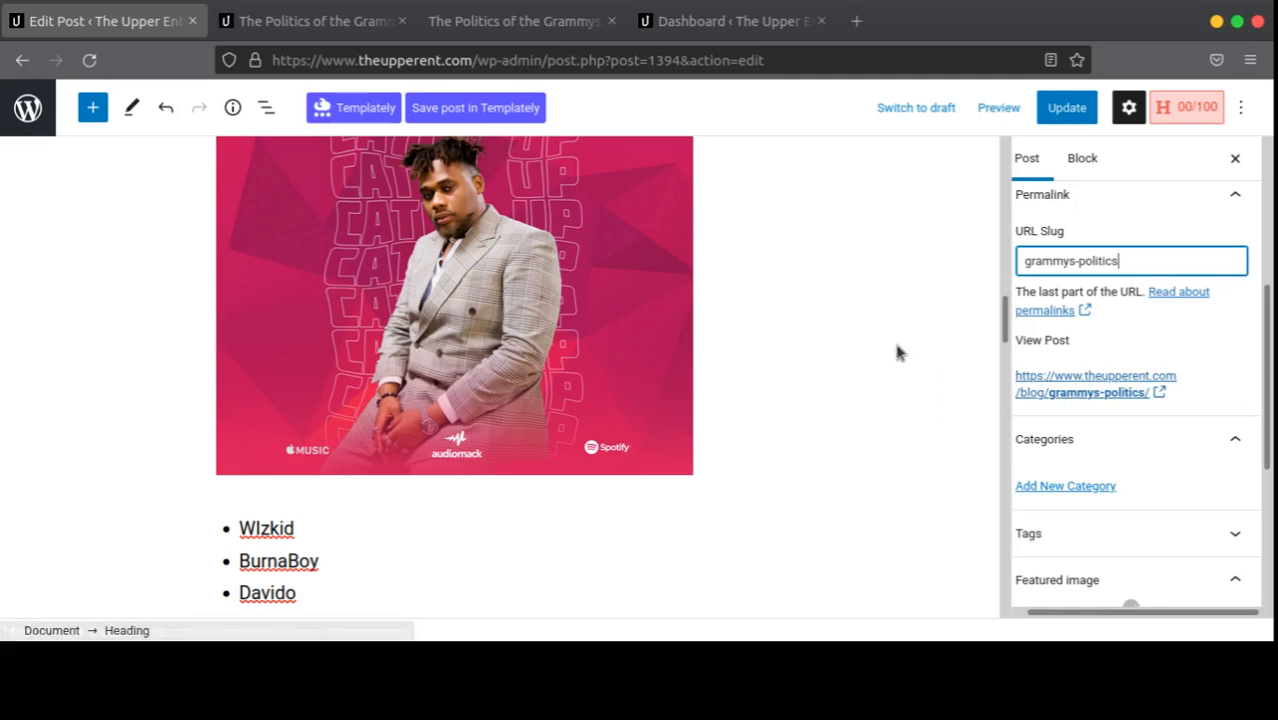
Step: Update the post, dismiss the update-failed notice, and switch to the live post tab
scroll(600, 330, up, 15)
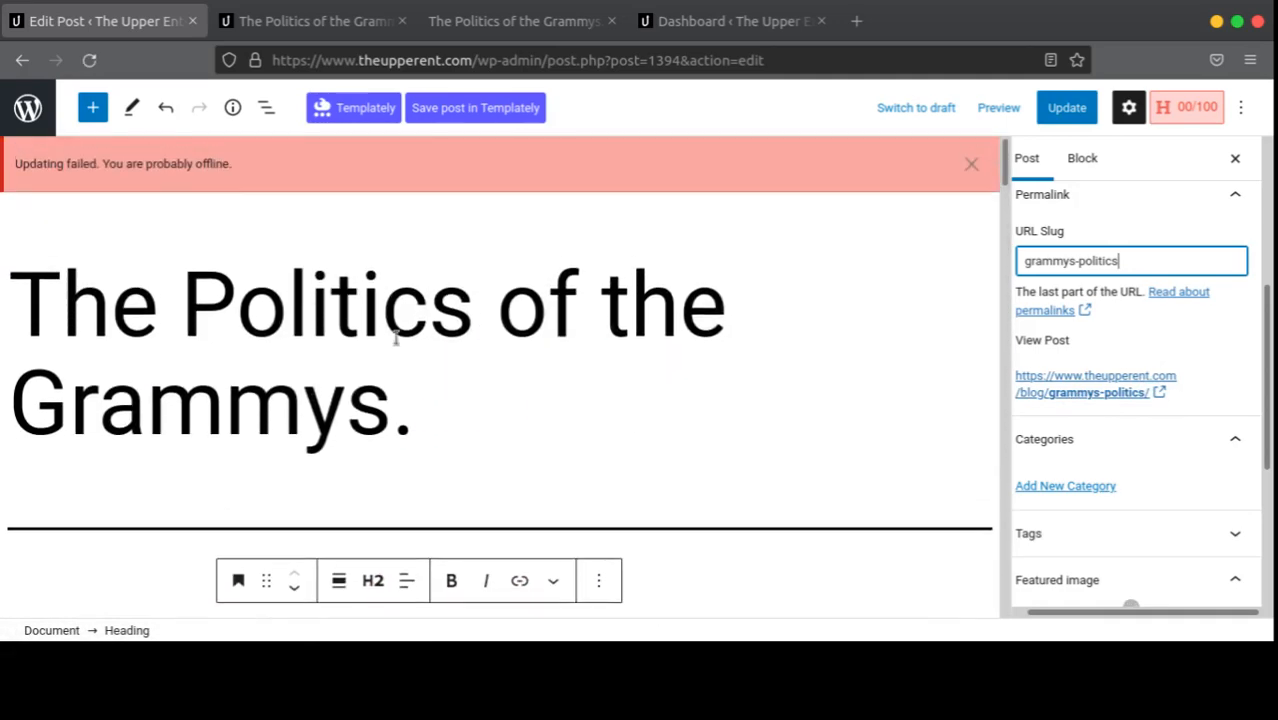
scroll(258, 323, down, 10)
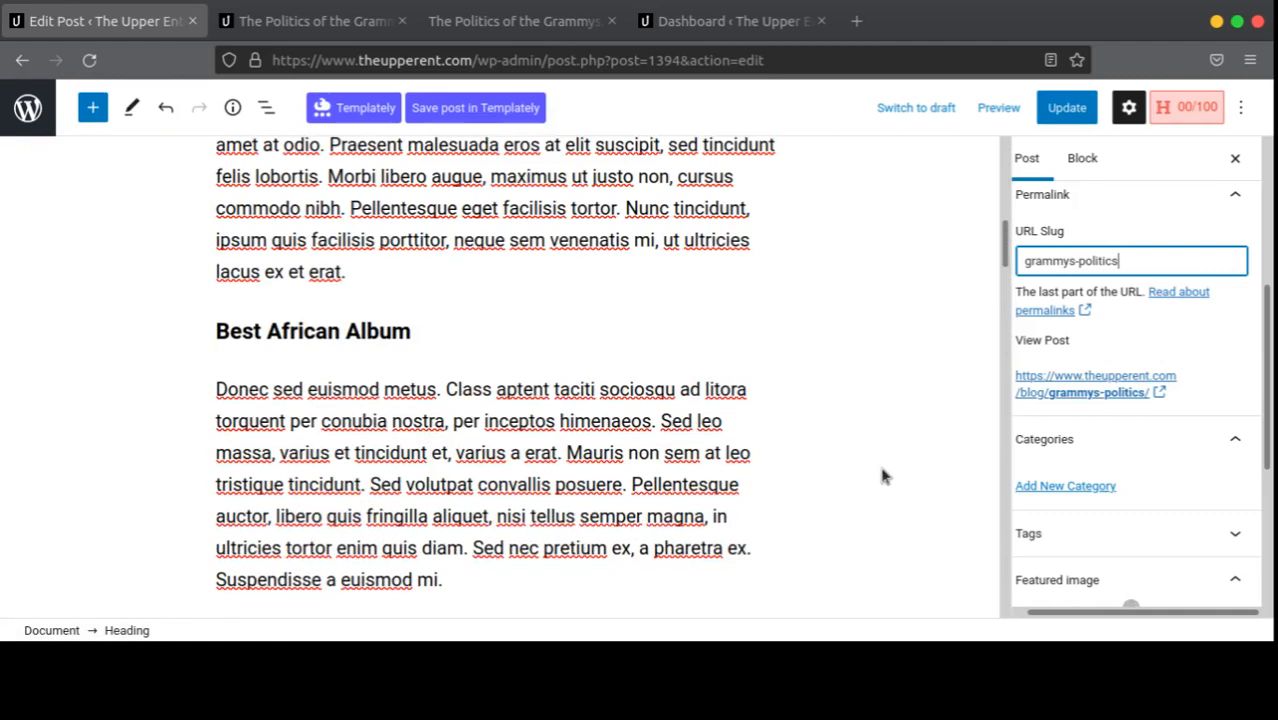
scroll(1040, 196, up, 3)
scroll(856, 337, up, 5)
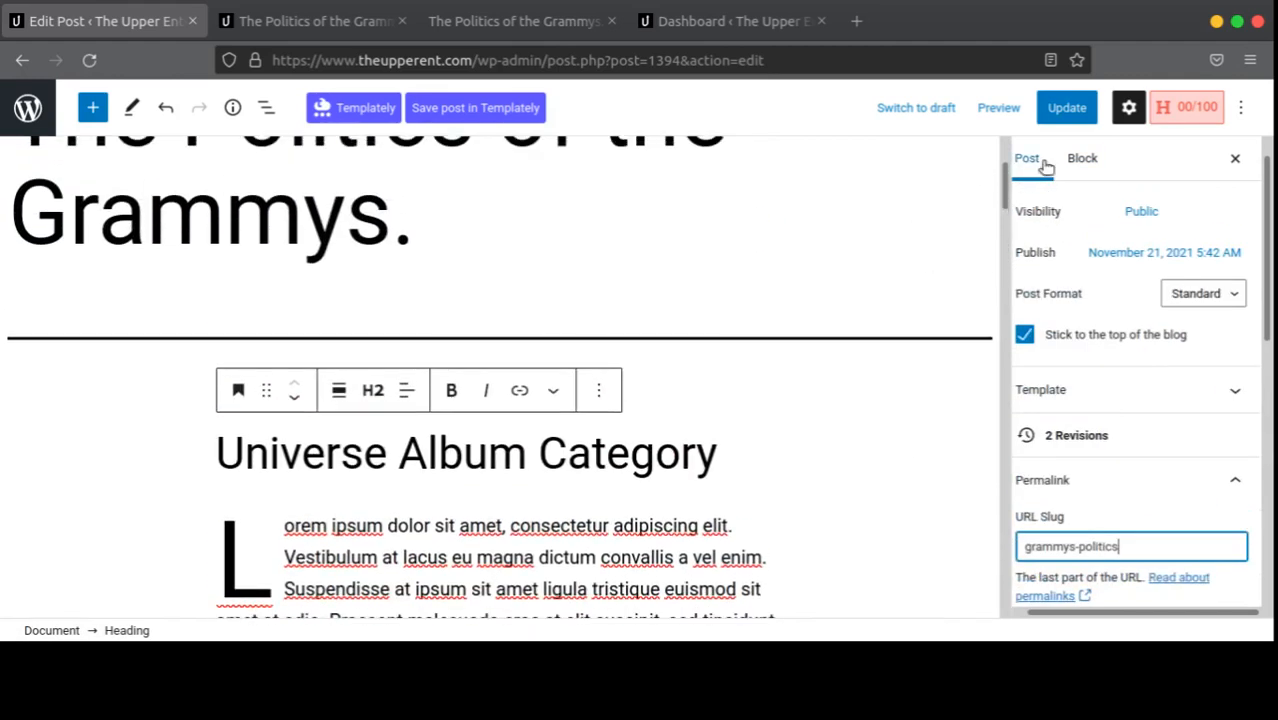
click(1067, 107)
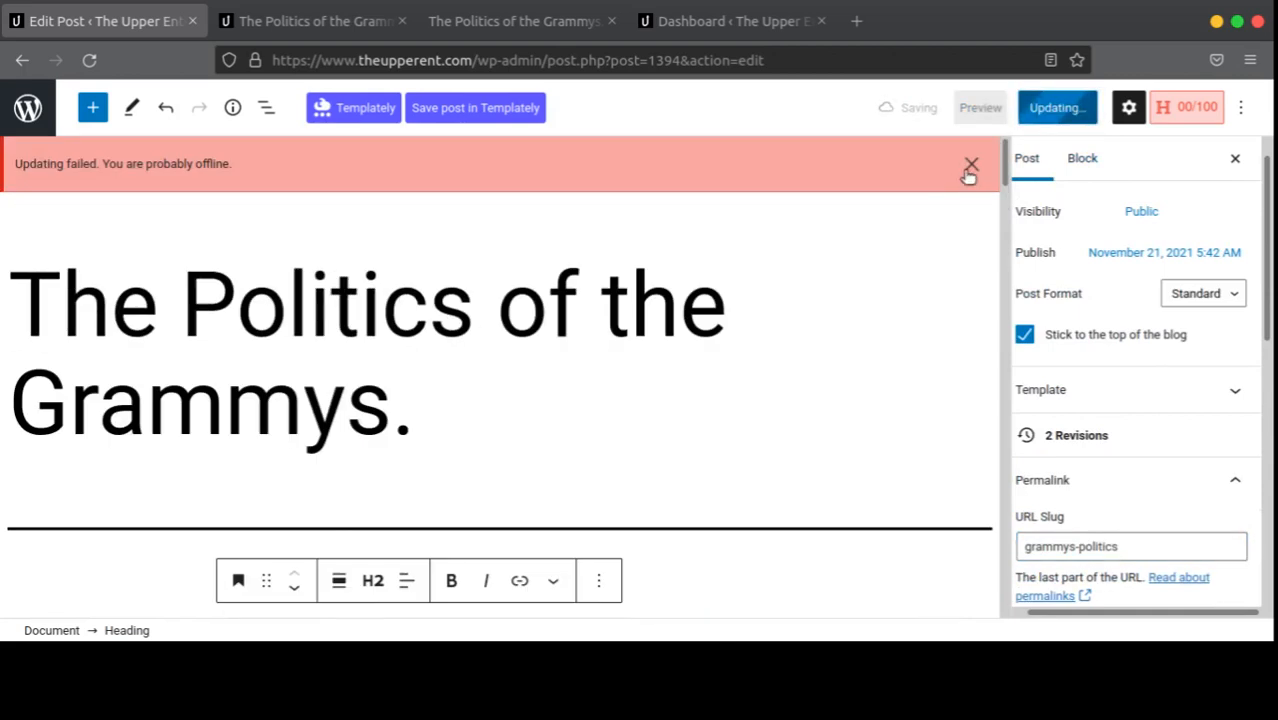
click(969, 166)
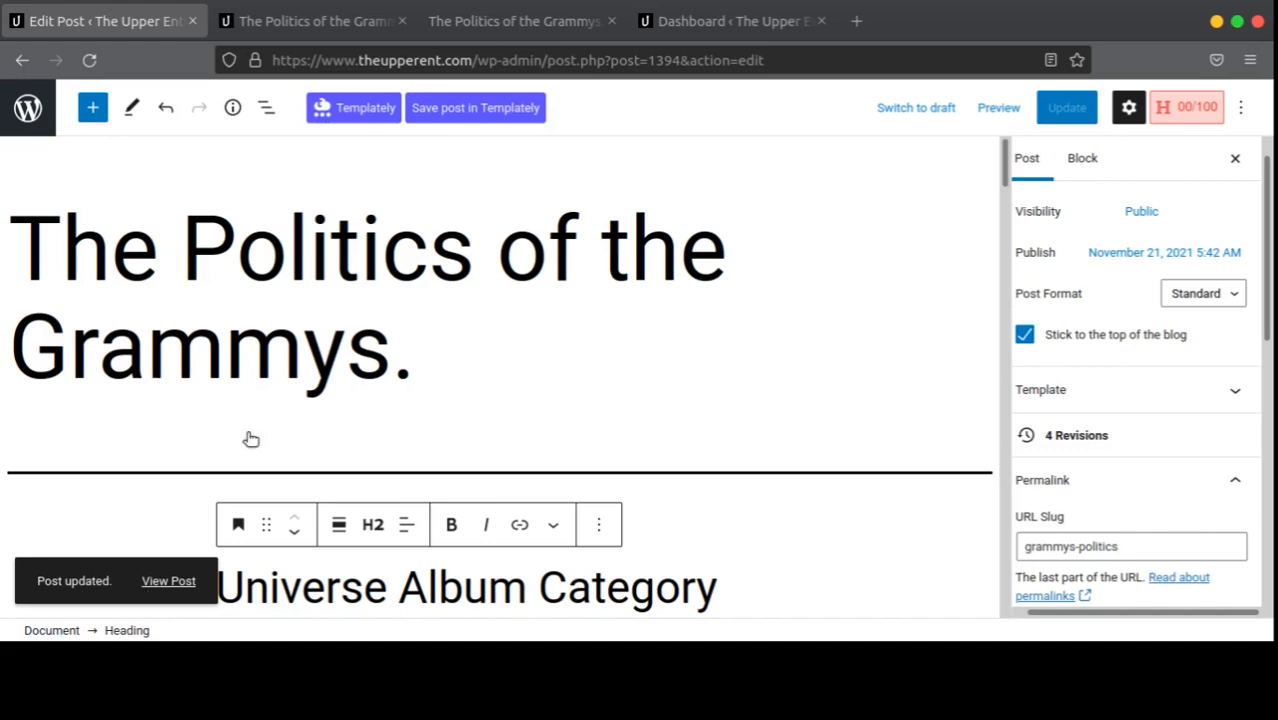
click(350, 18)
Step: Confirm the old post address shows page-not-found and close the Dashboard tab
scroll(265, 322, up, 5)
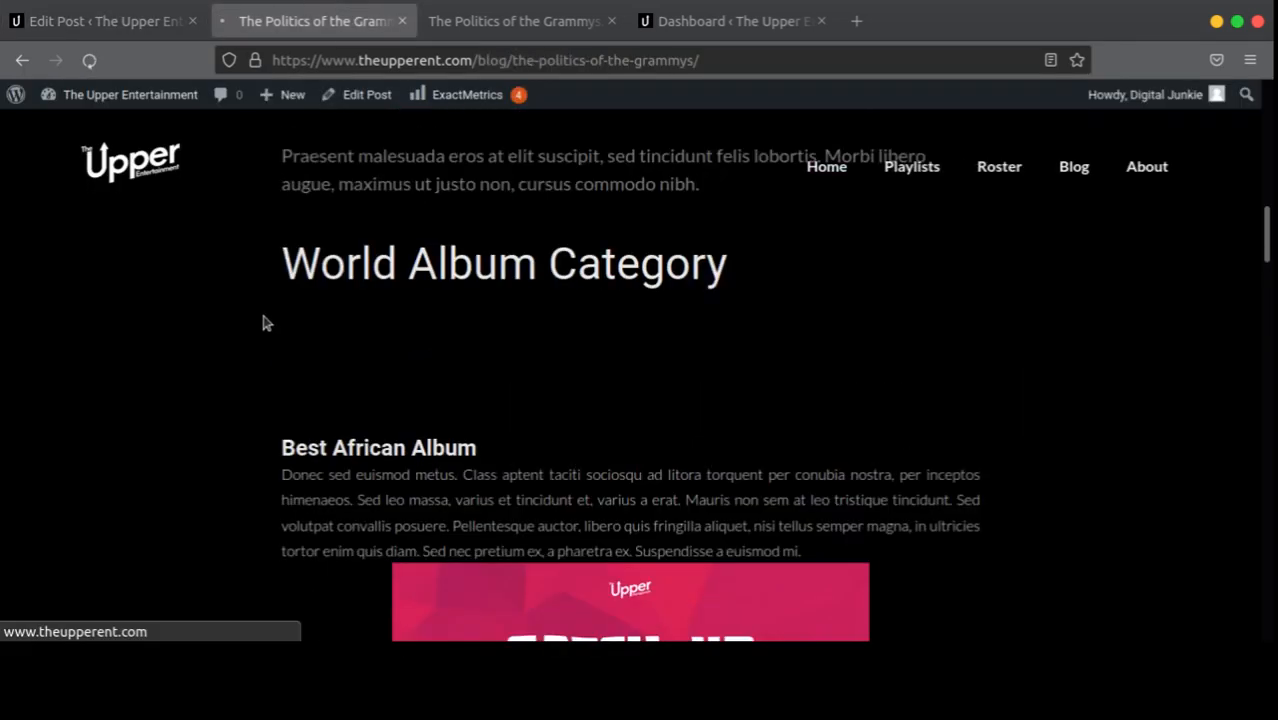
scroll(327, 228, up, 10)
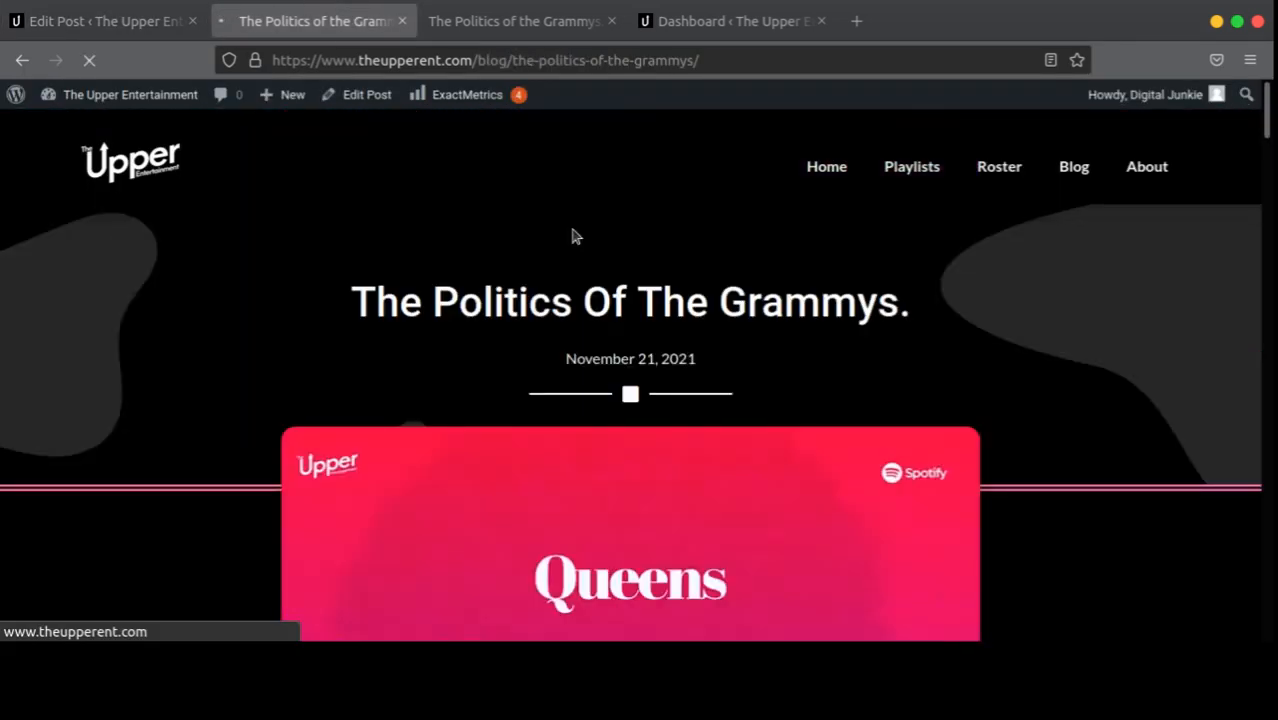
scroll(573, 236, down, 1)
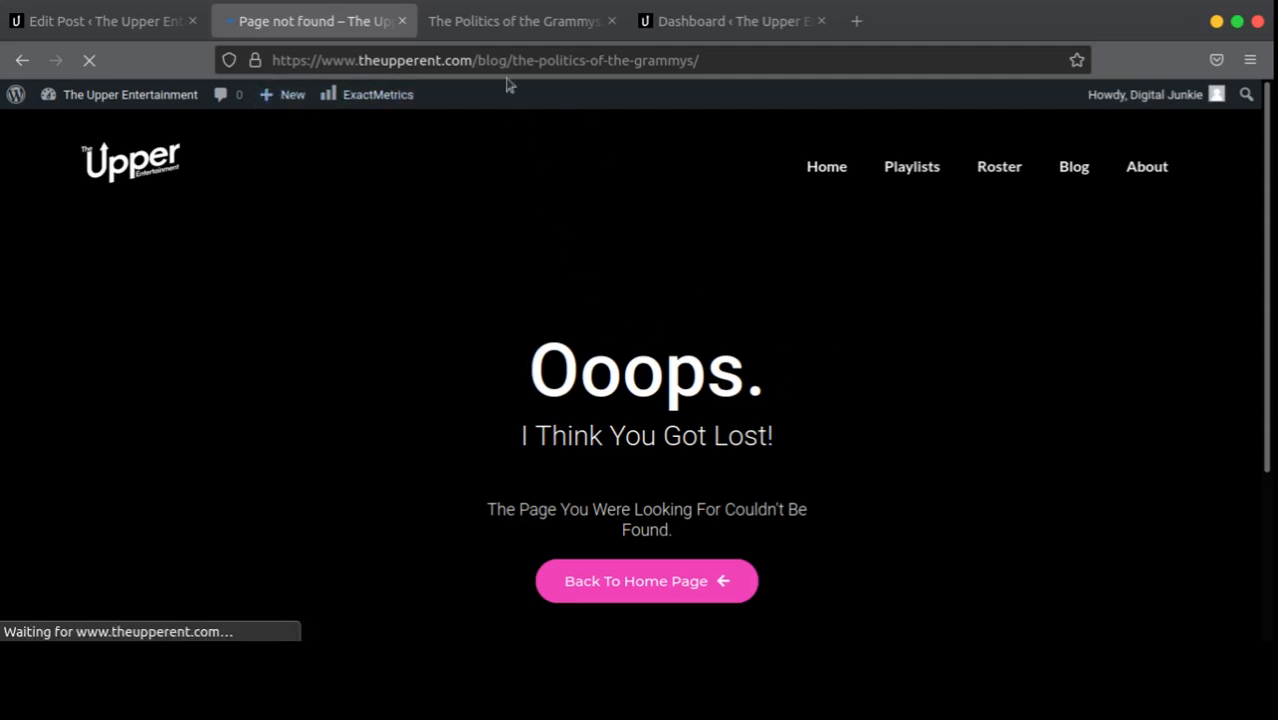
click(505, 24)
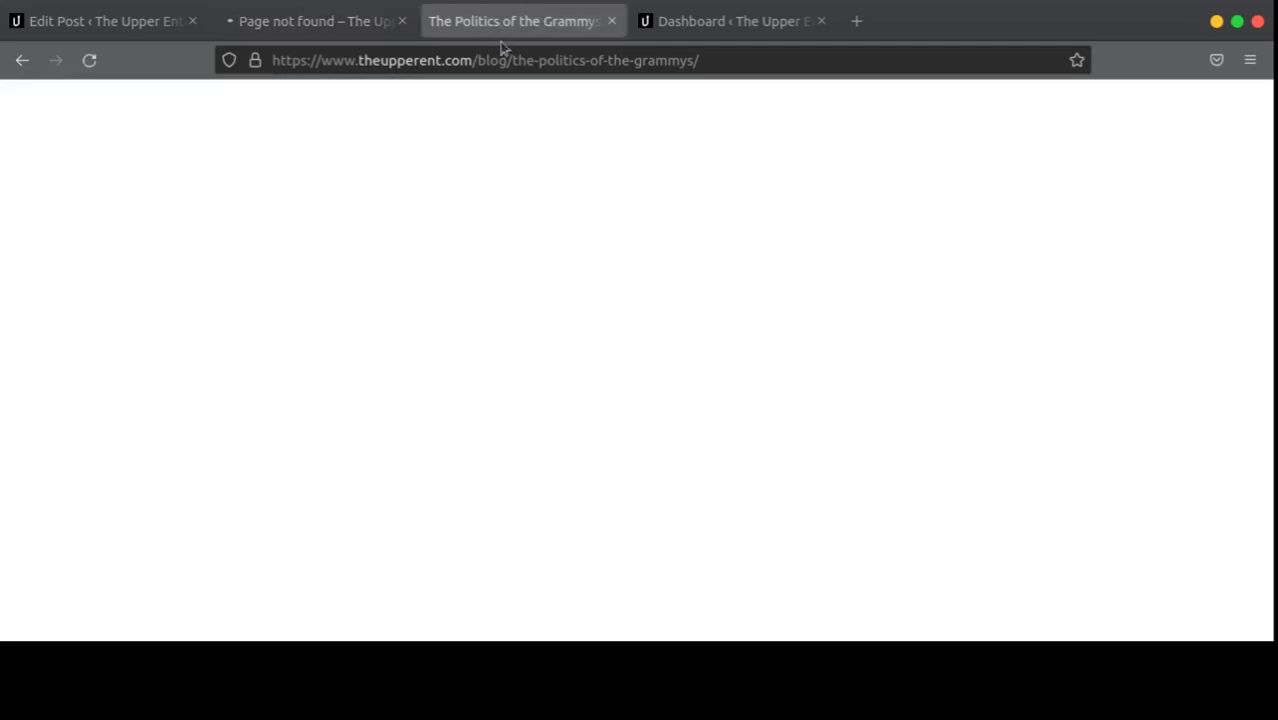
click(718, 24)
click(821, 21)
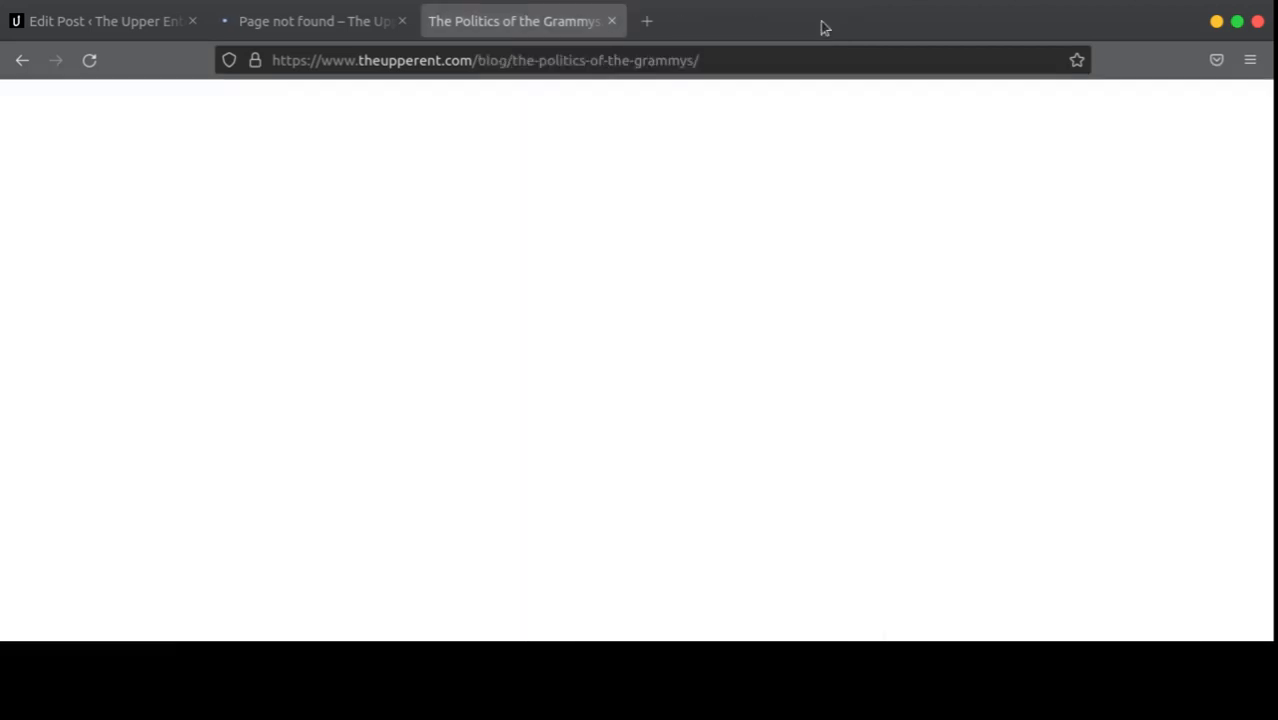
click(330, 30)
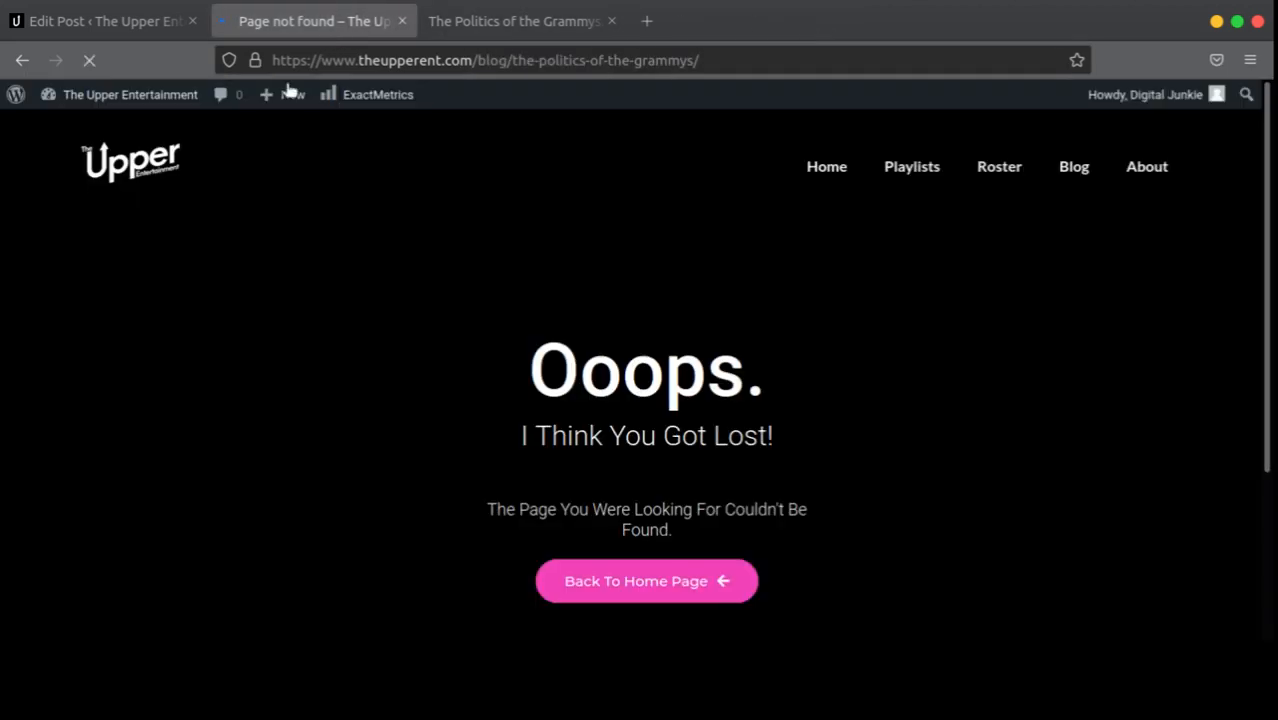
click(545, 36)
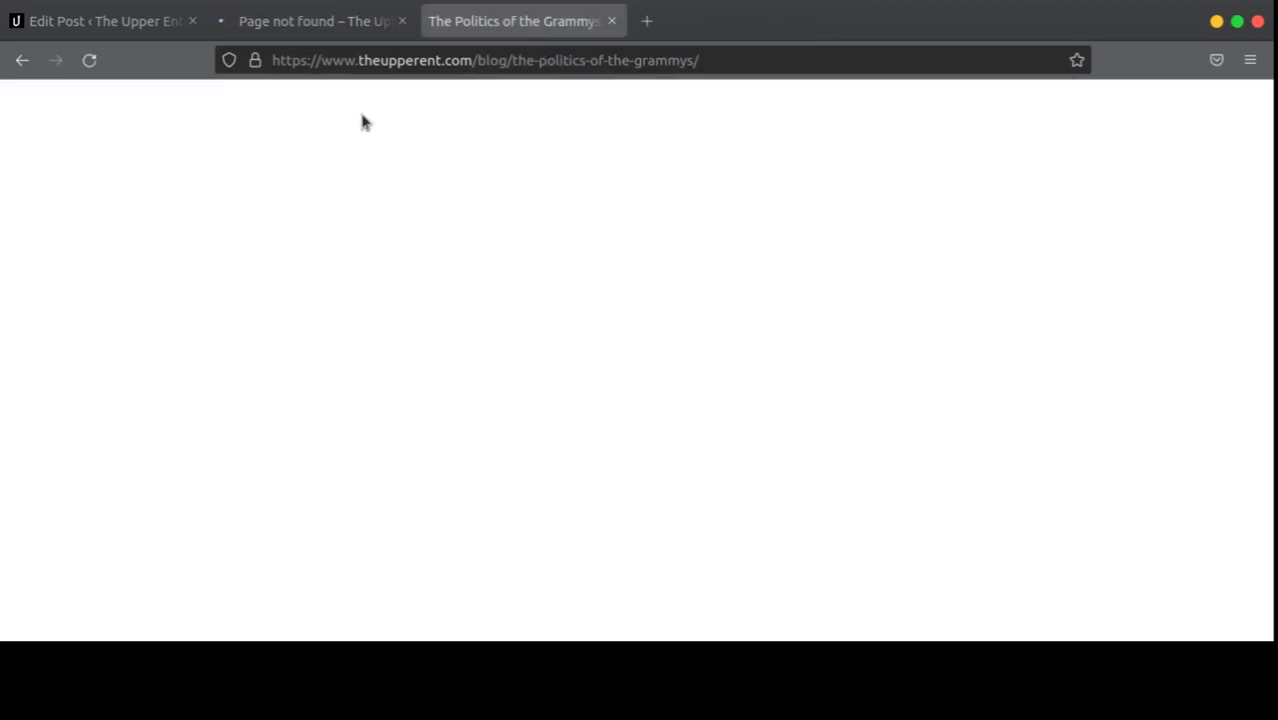
Step: Load the /blog/ page and open The Politics of the Grammys post from the listing
drag(509, 63, 713, 86)
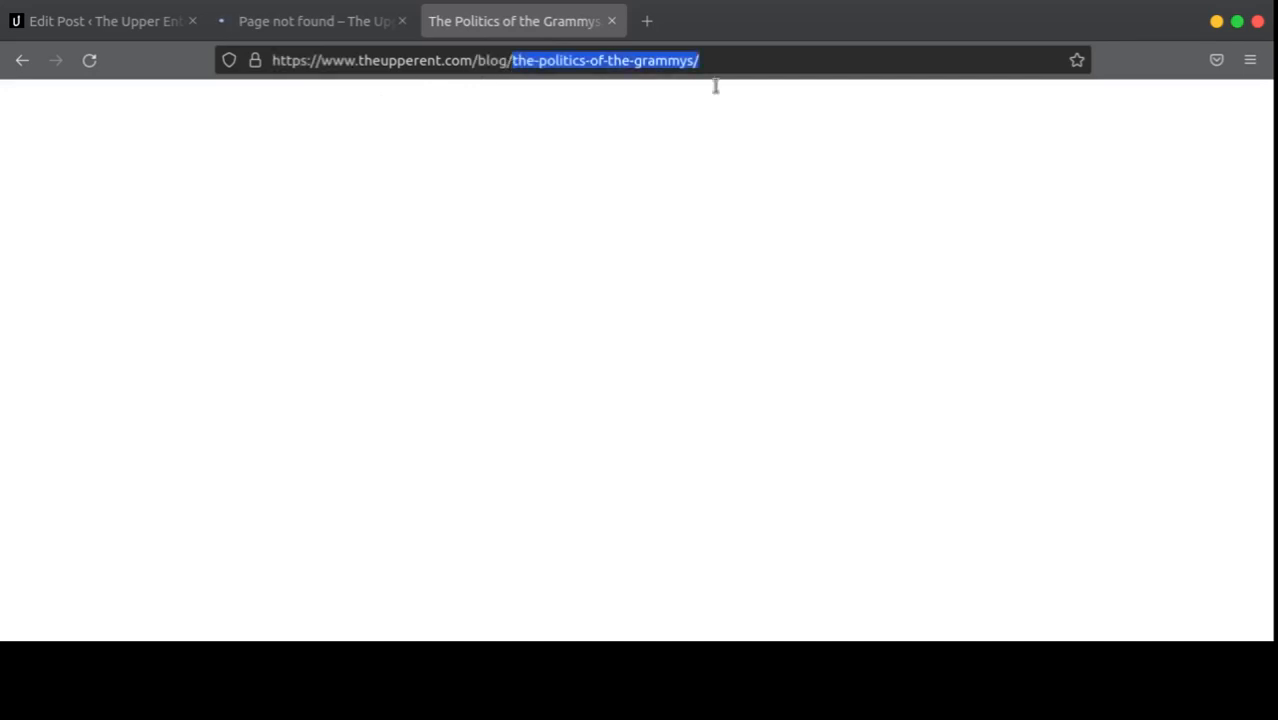
key(BackSpace)
key(Return)
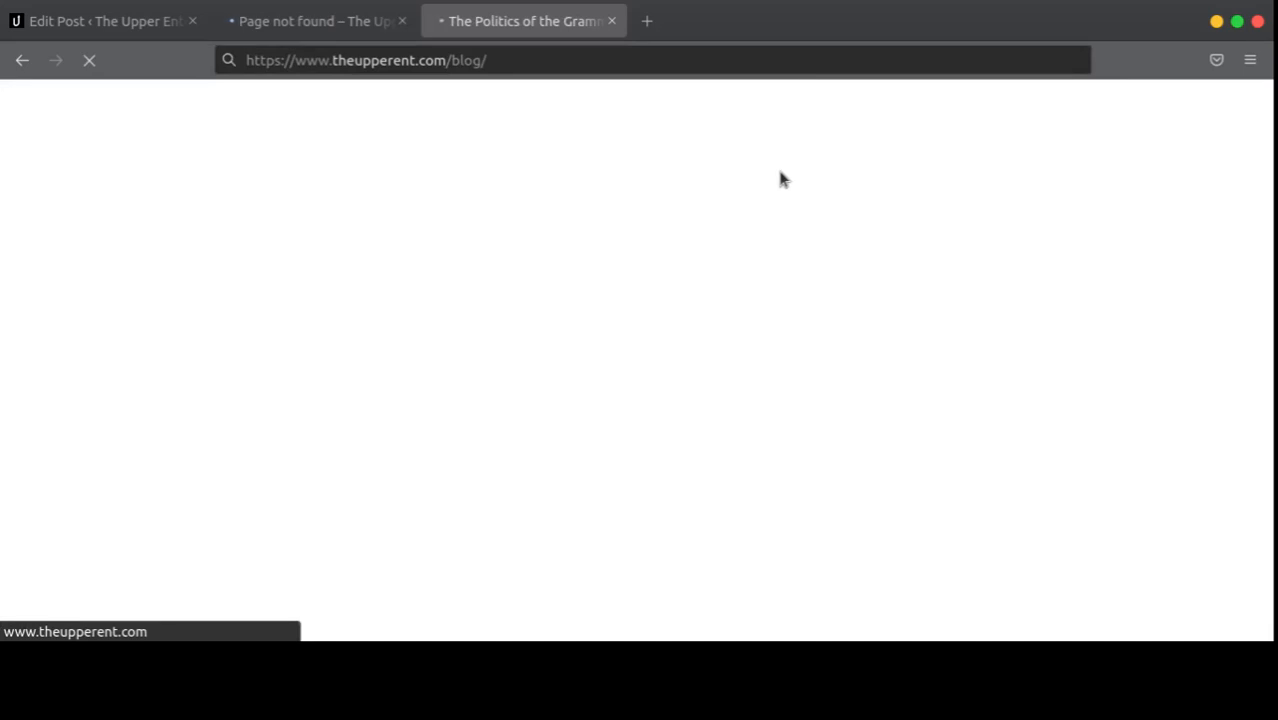
click(114, 33)
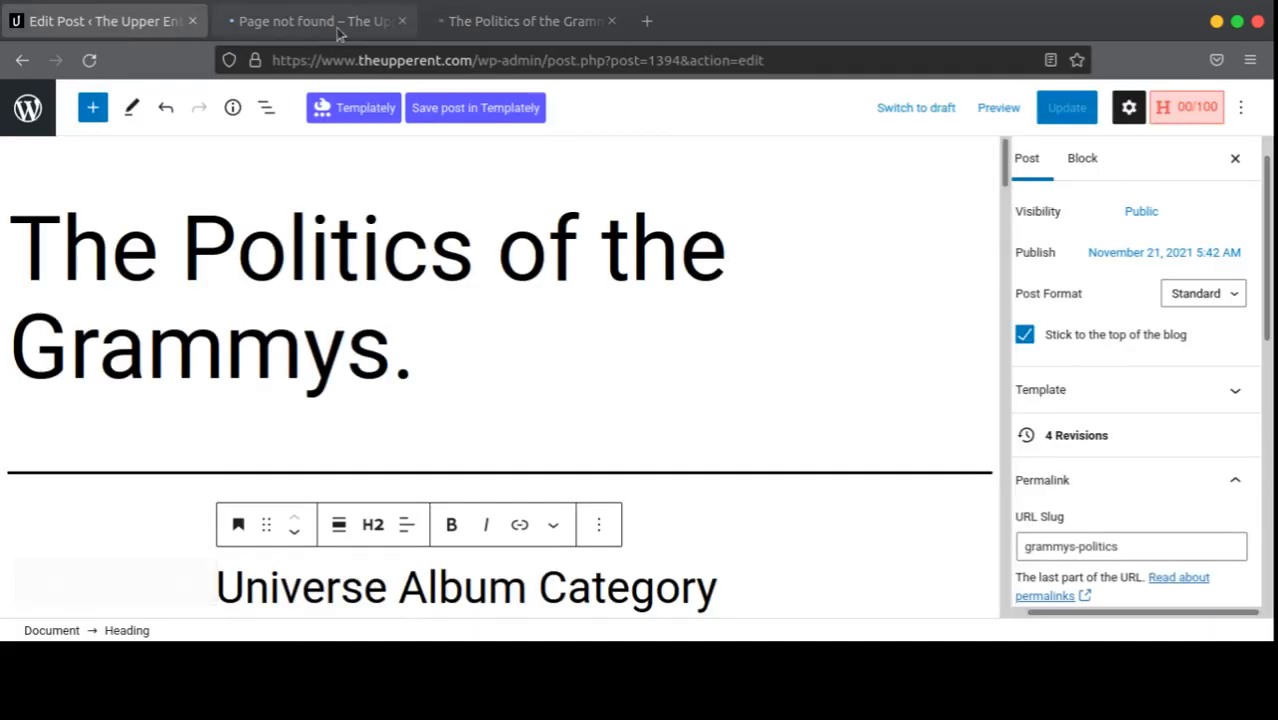
click(335, 30)
scroll(631, 334, down, 3)
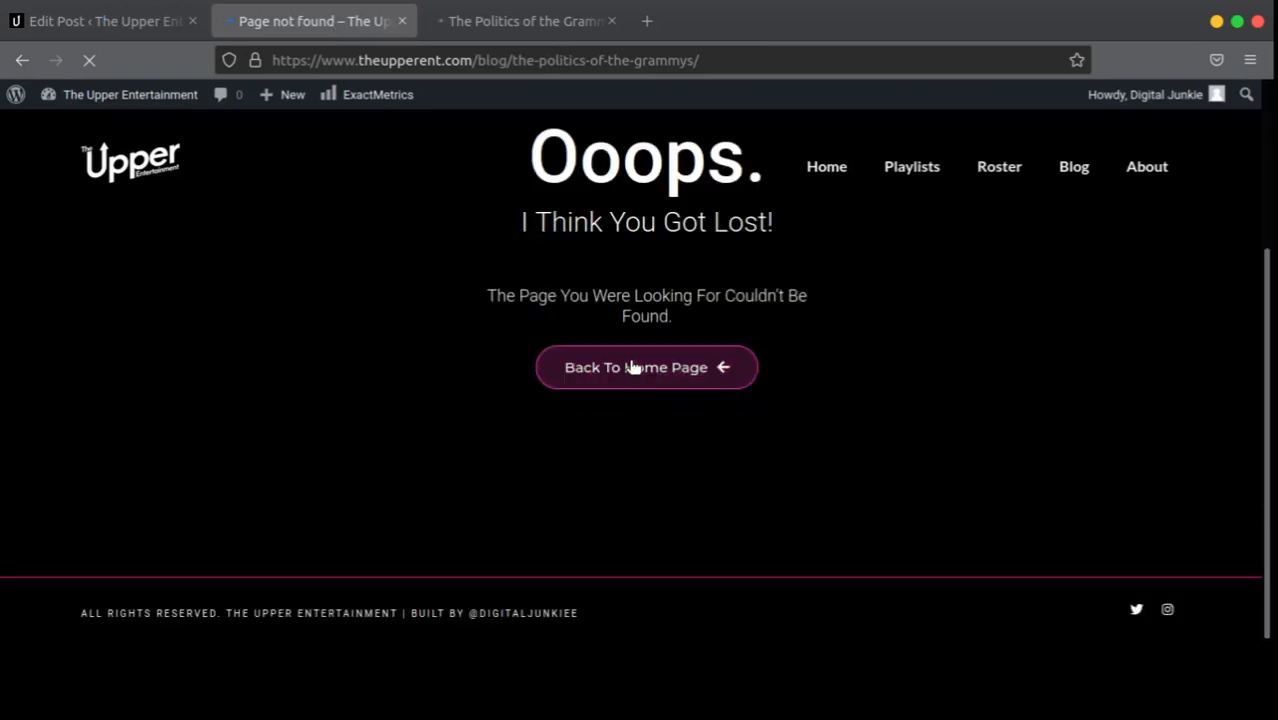
scroll(631, 362, up, 3)
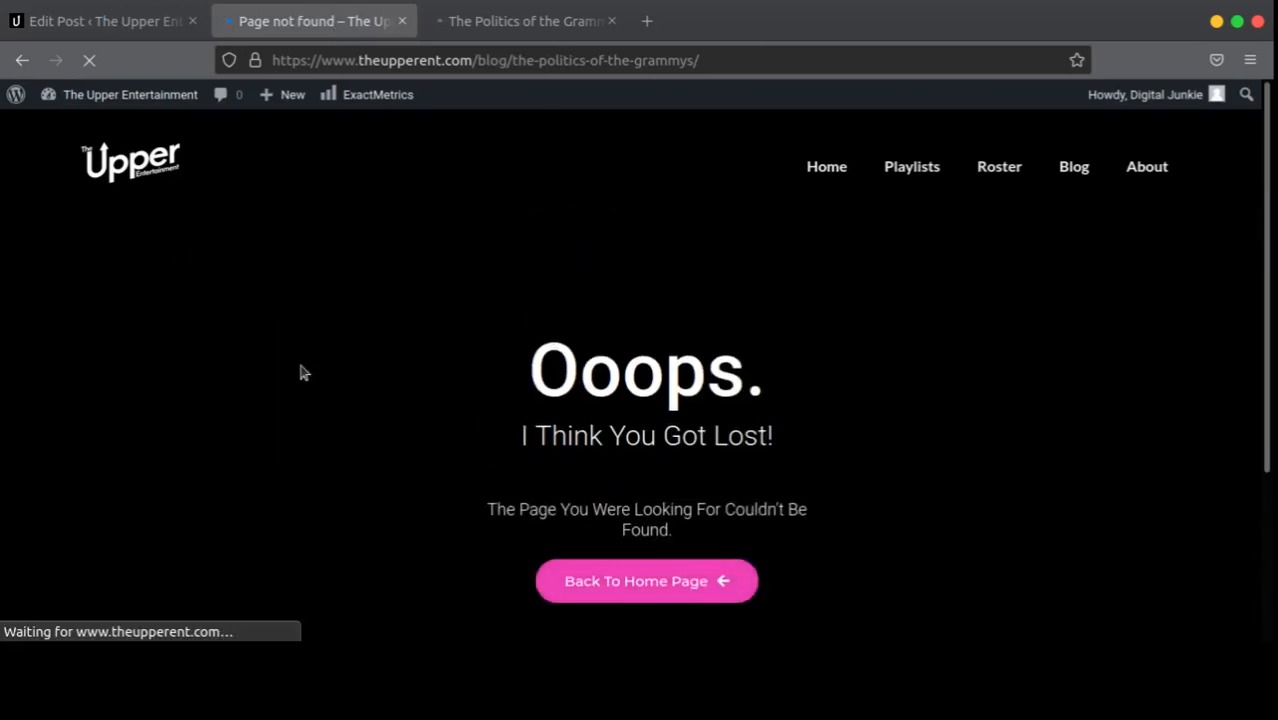
click(22, 60)
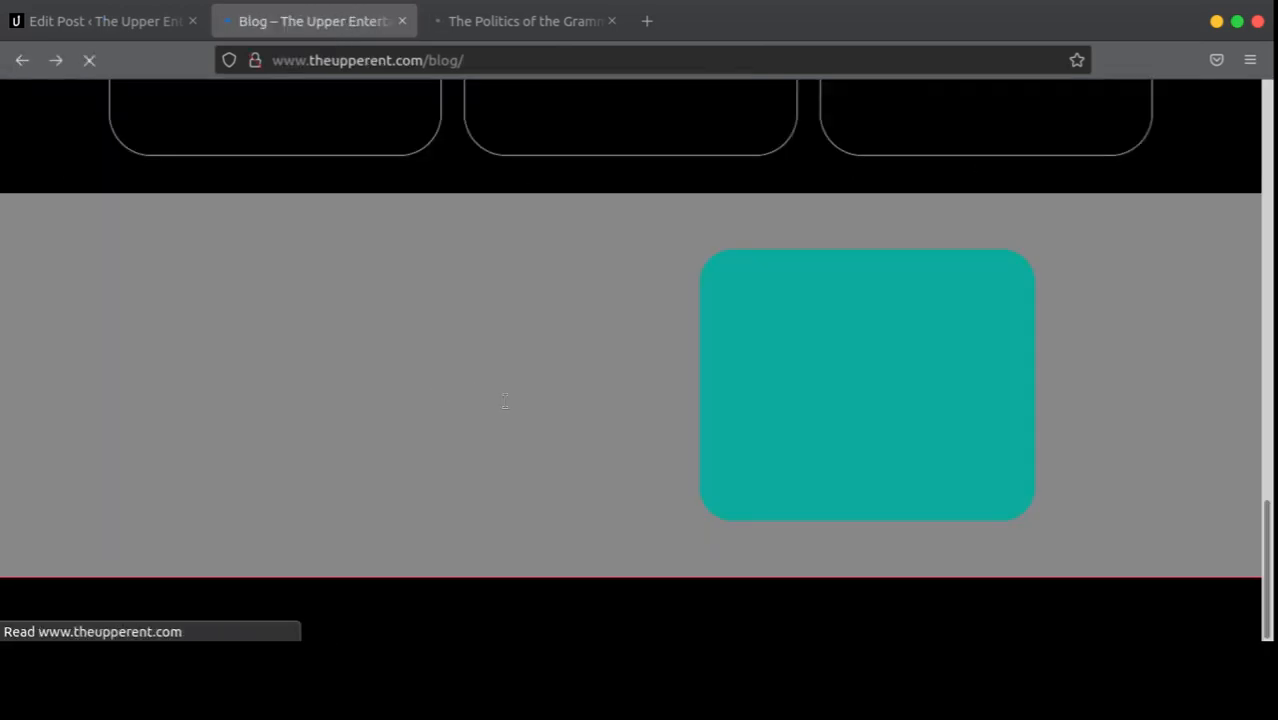
scroll(437, 397, up, 10)
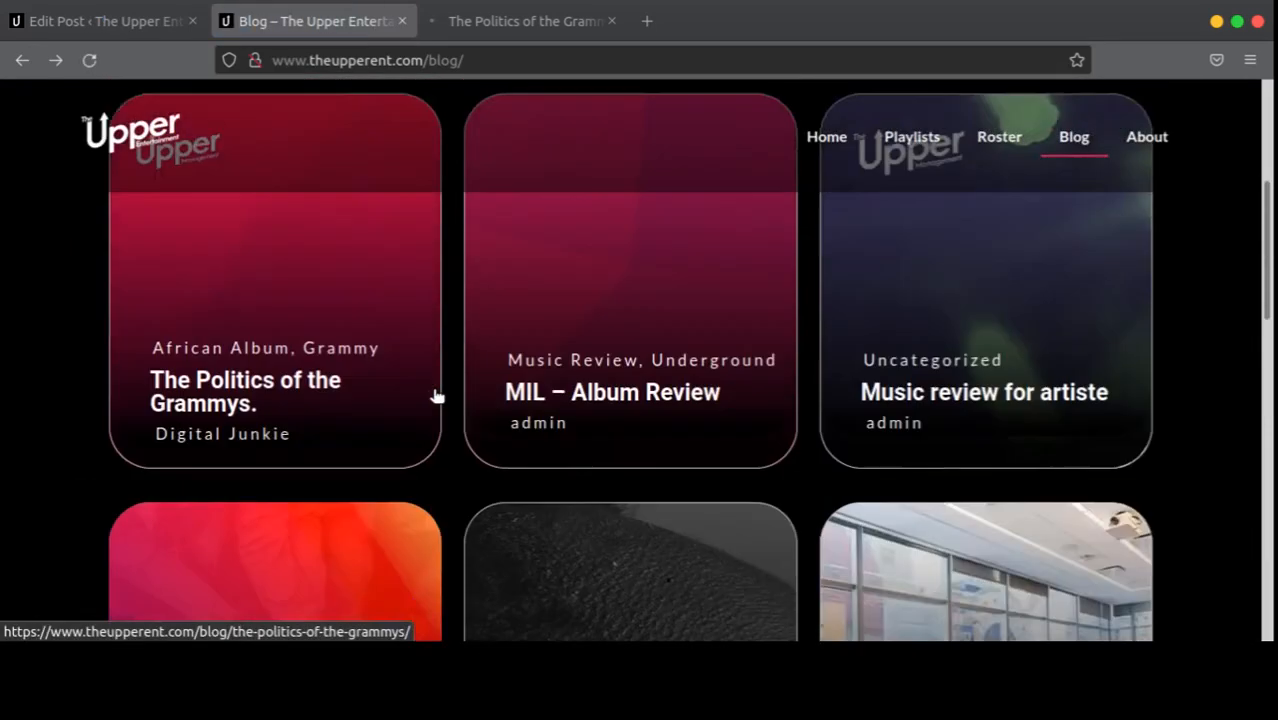
scroll(437, 397, down, 2)
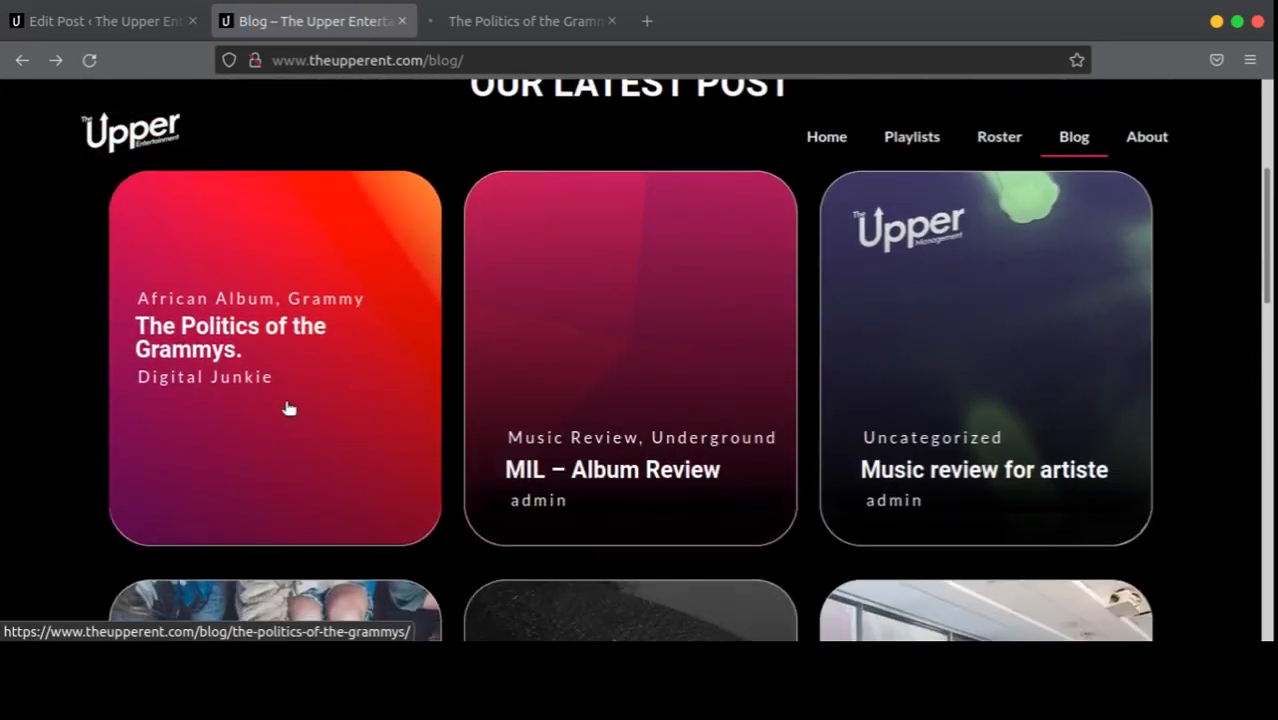
click(226, 341)
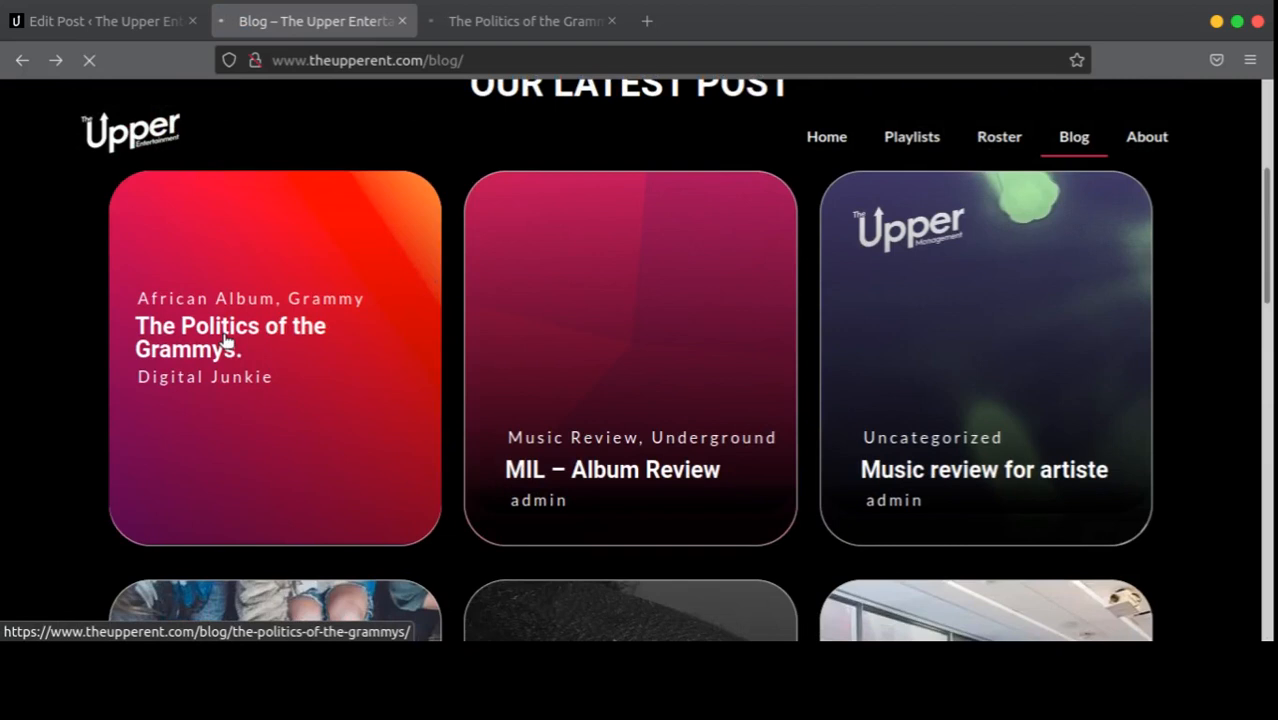
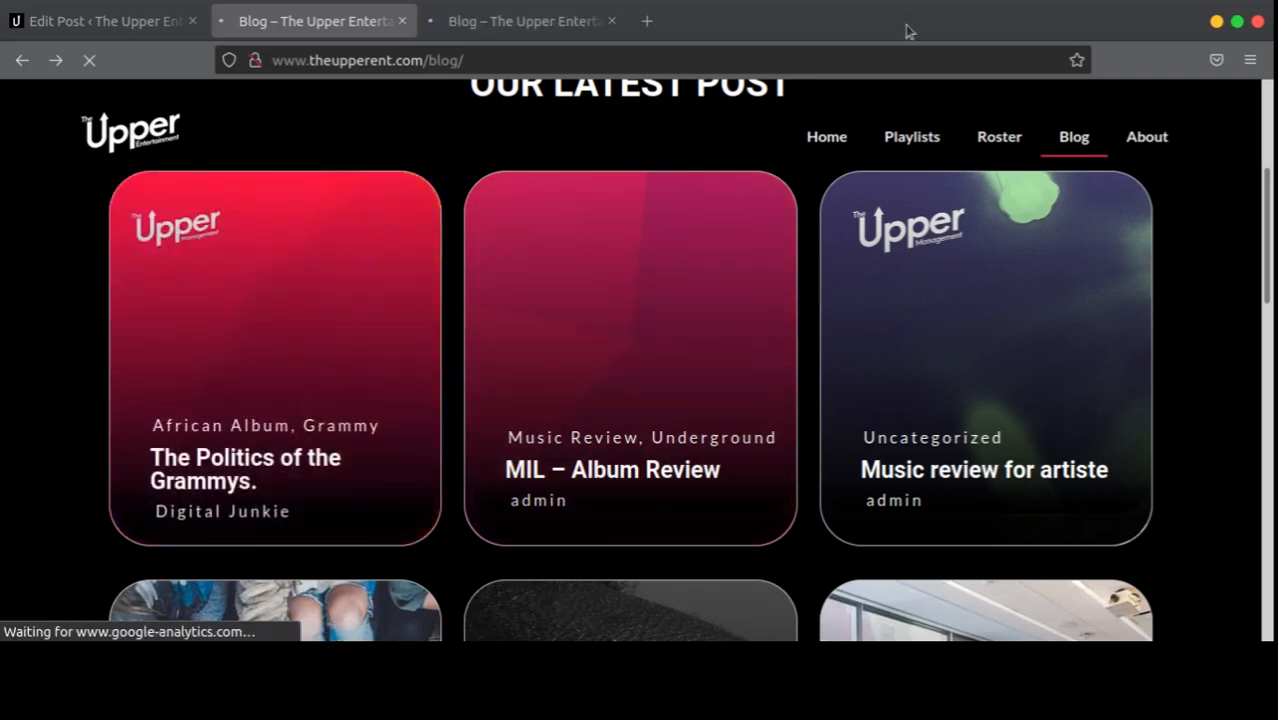
Step: Review the blog post cards, including The Politics of the Grammys, then view the logged-in blog tab
scroll(1060, 133, up, 3)
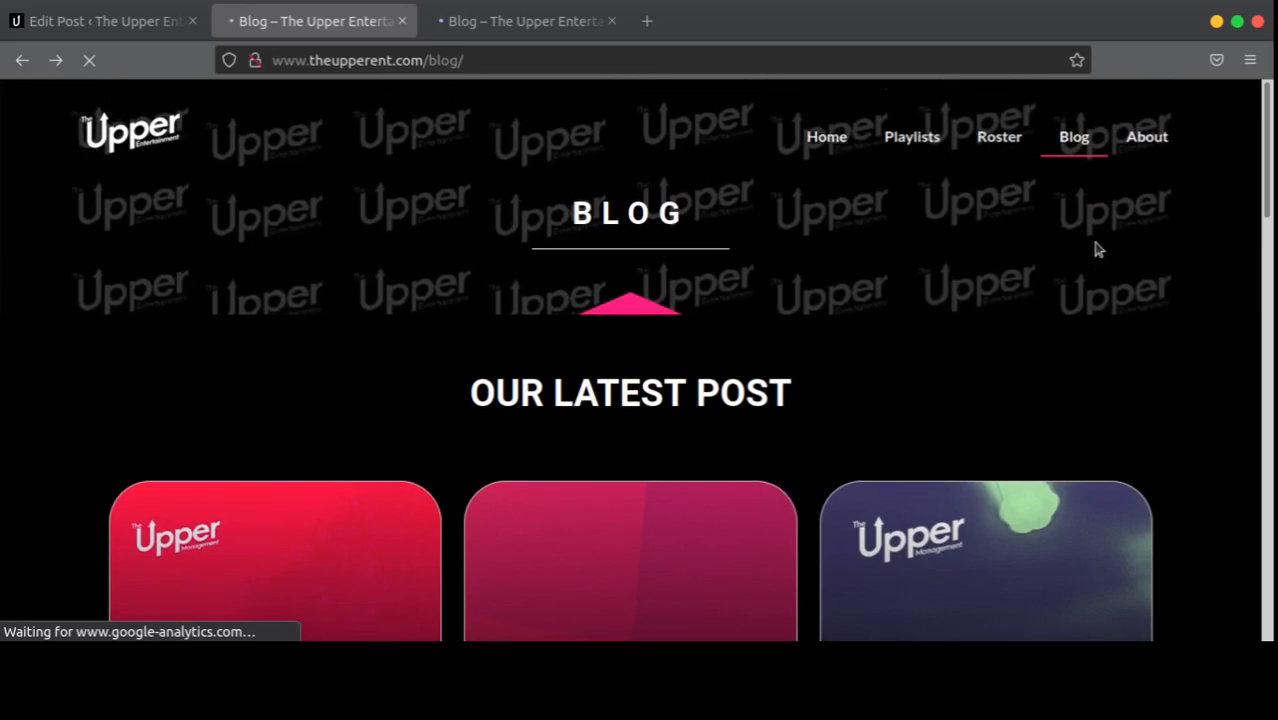
scroll(940, 252, down, 5)
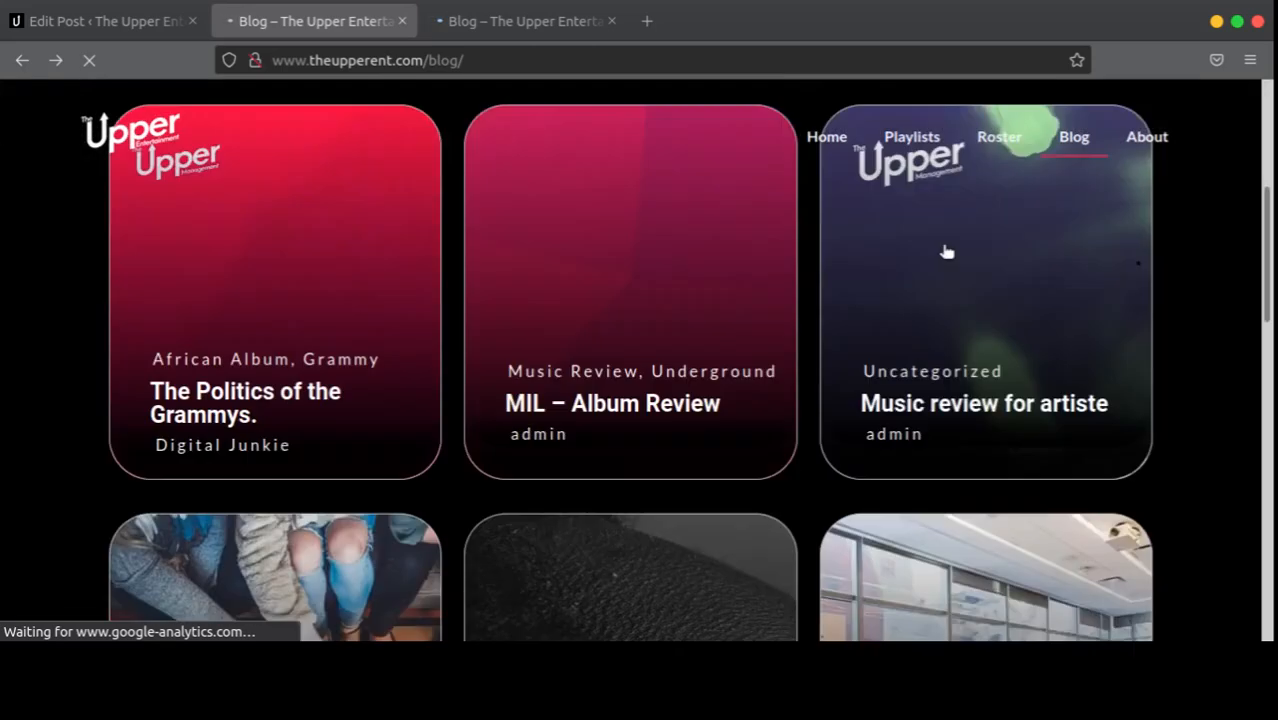
scroll(928, 256, down, 8)
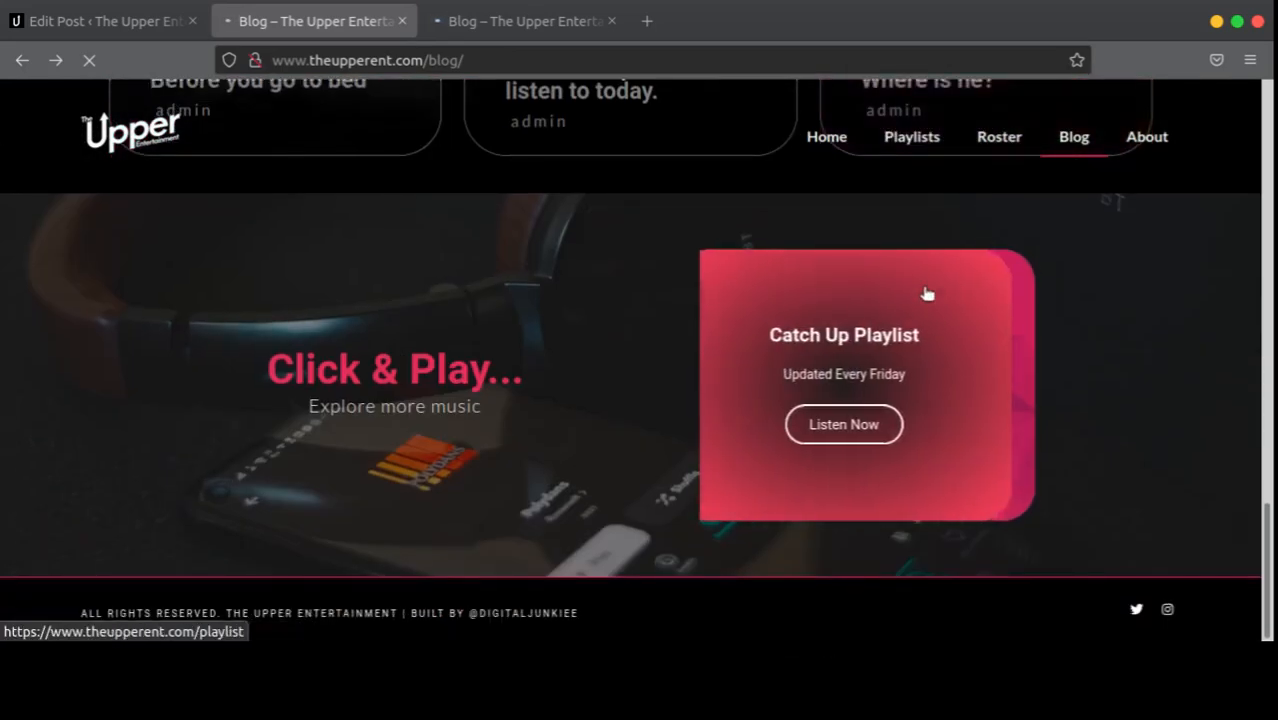
scroll(1084, 314, up, 13)
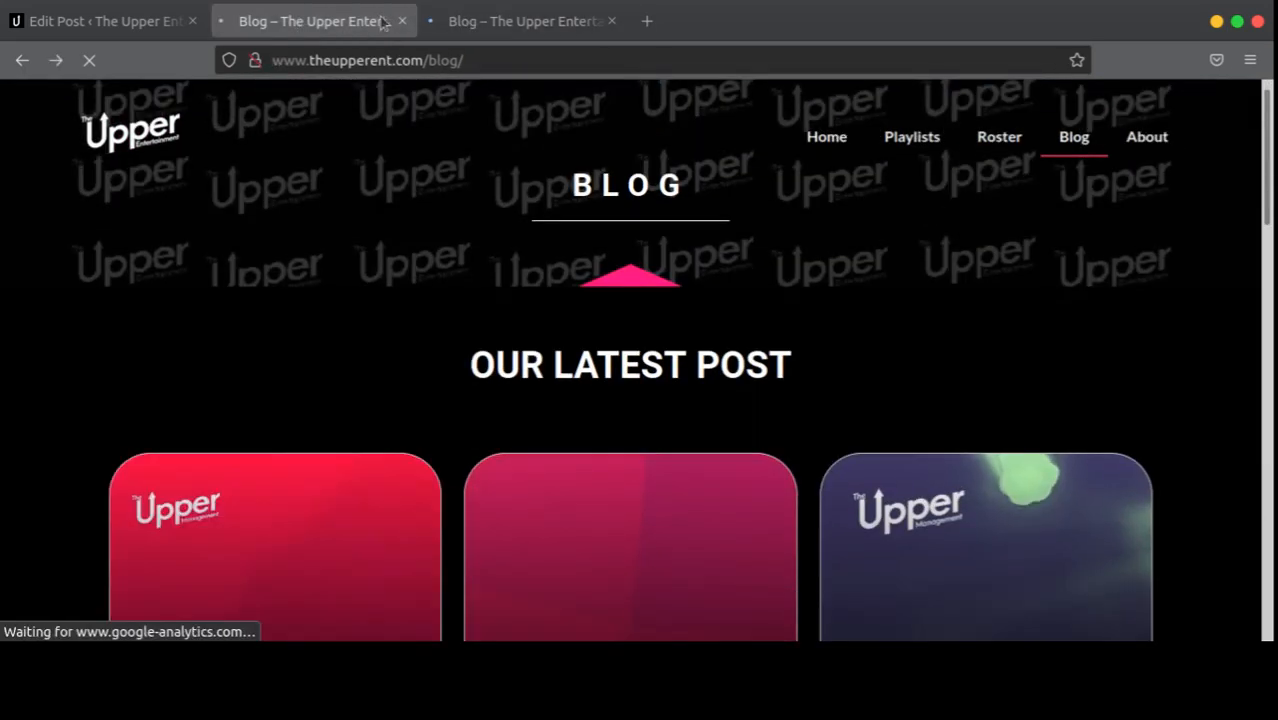
scroll(739, 314, down, 8)
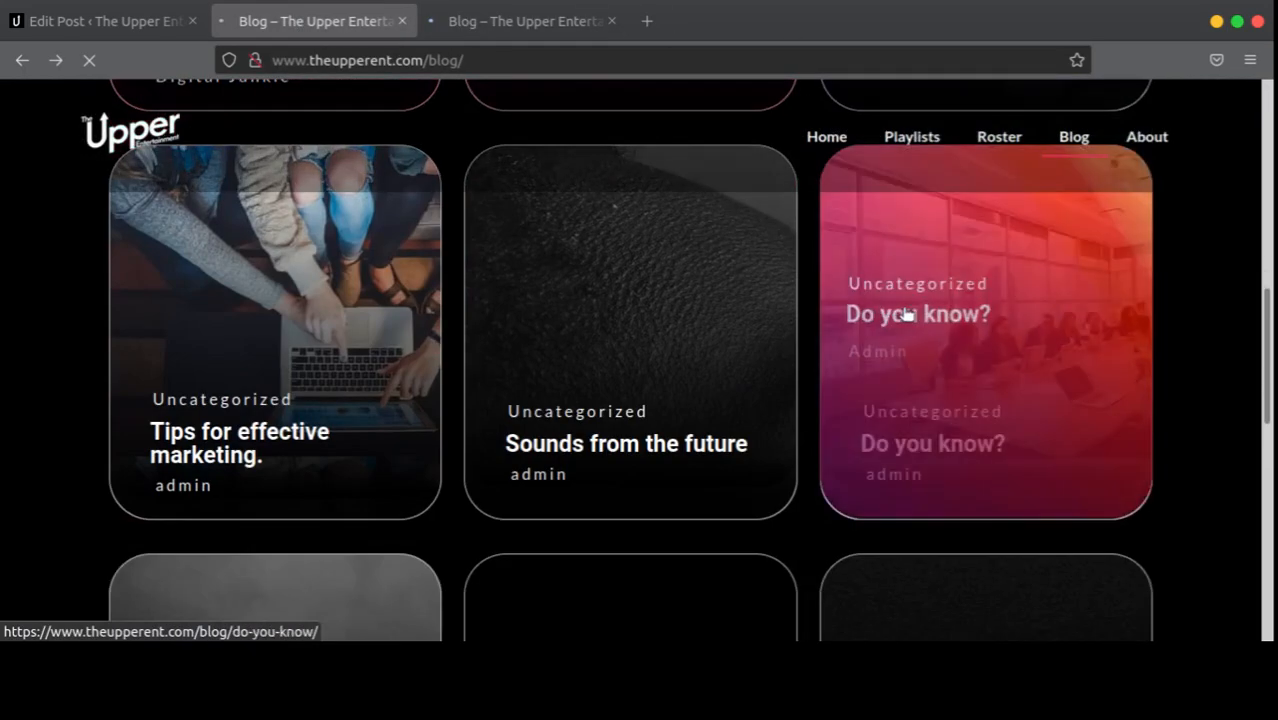
scroll(1050, 290, up, 6)
scroll(414, 445, up, 3)
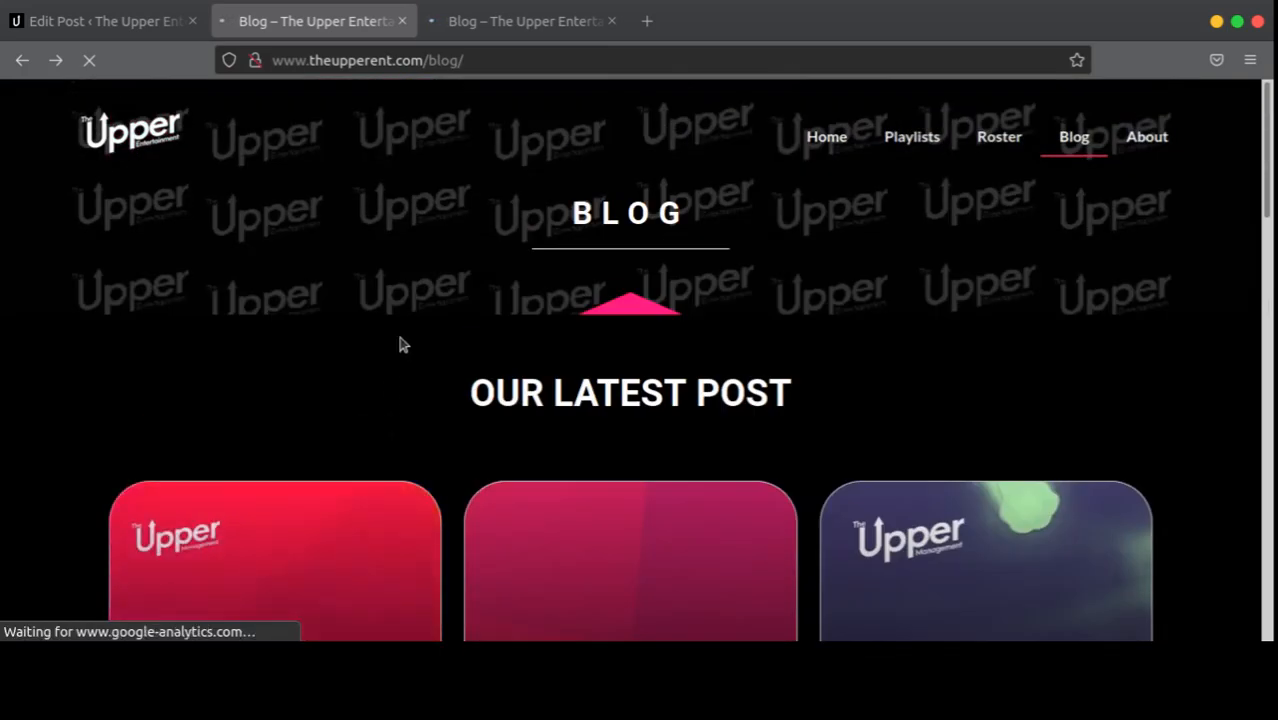
scroll(410, 311, down, 5)
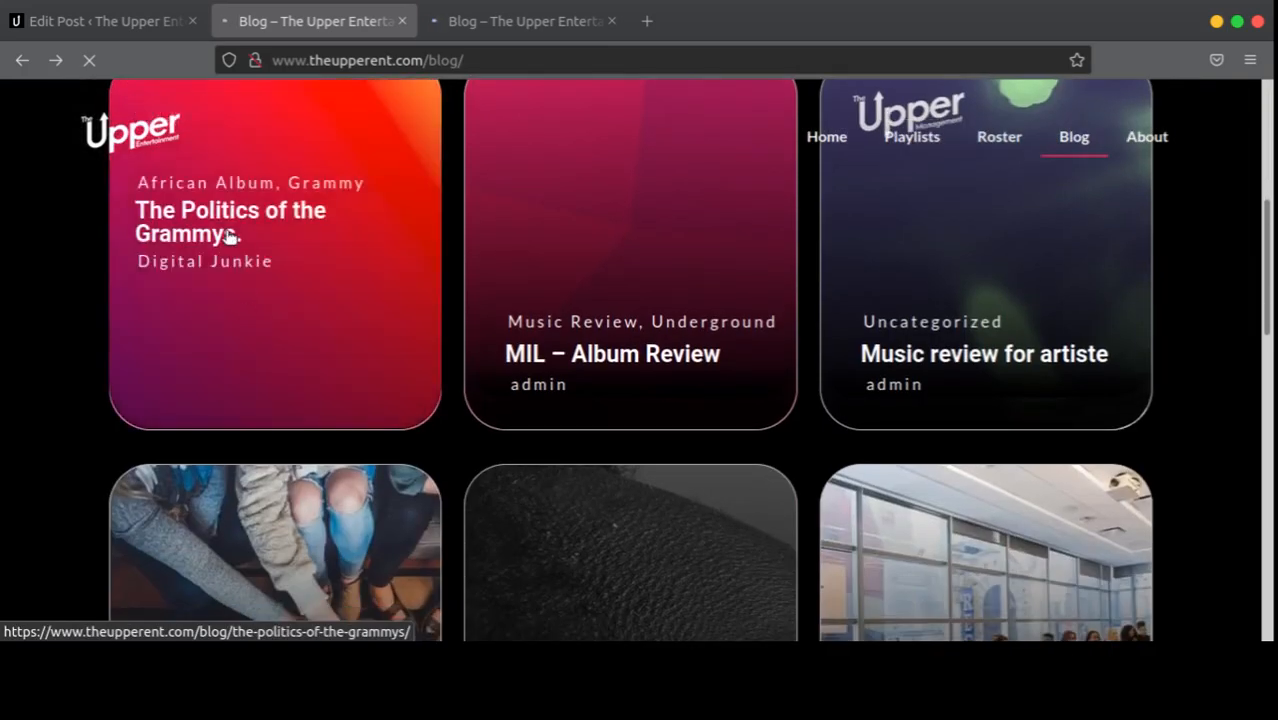
click(491, 38)
scroll(371, 419, down, 5)
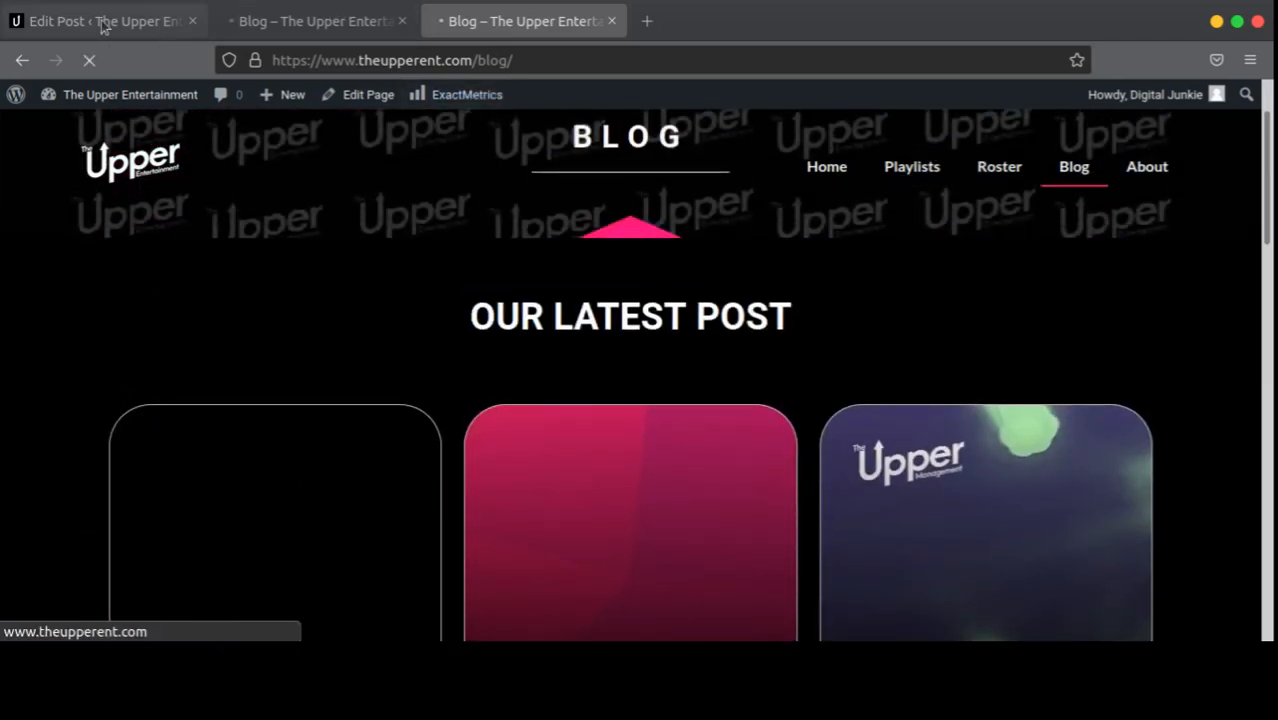
Step: Go from the Edit Post tab back to All Posts, glancing at the blog listing tab
click(106, 30)
scroll(713, 392, down, 15)
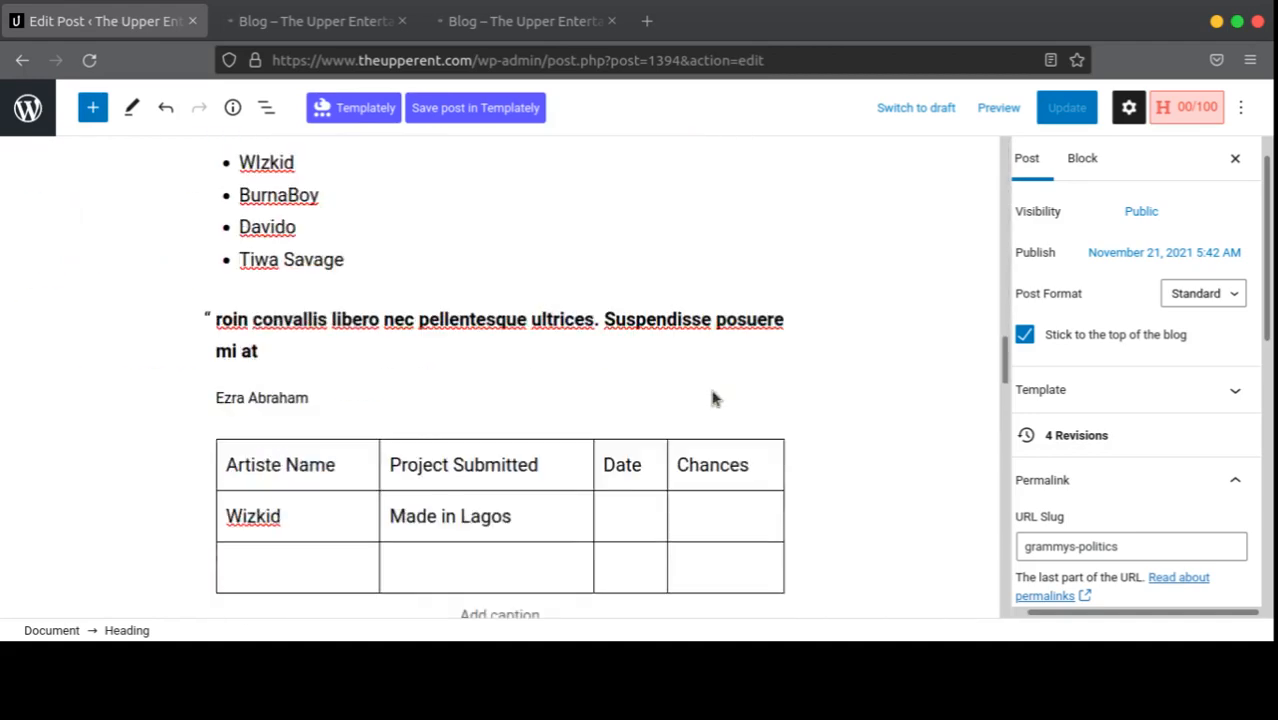
click(24, 62)
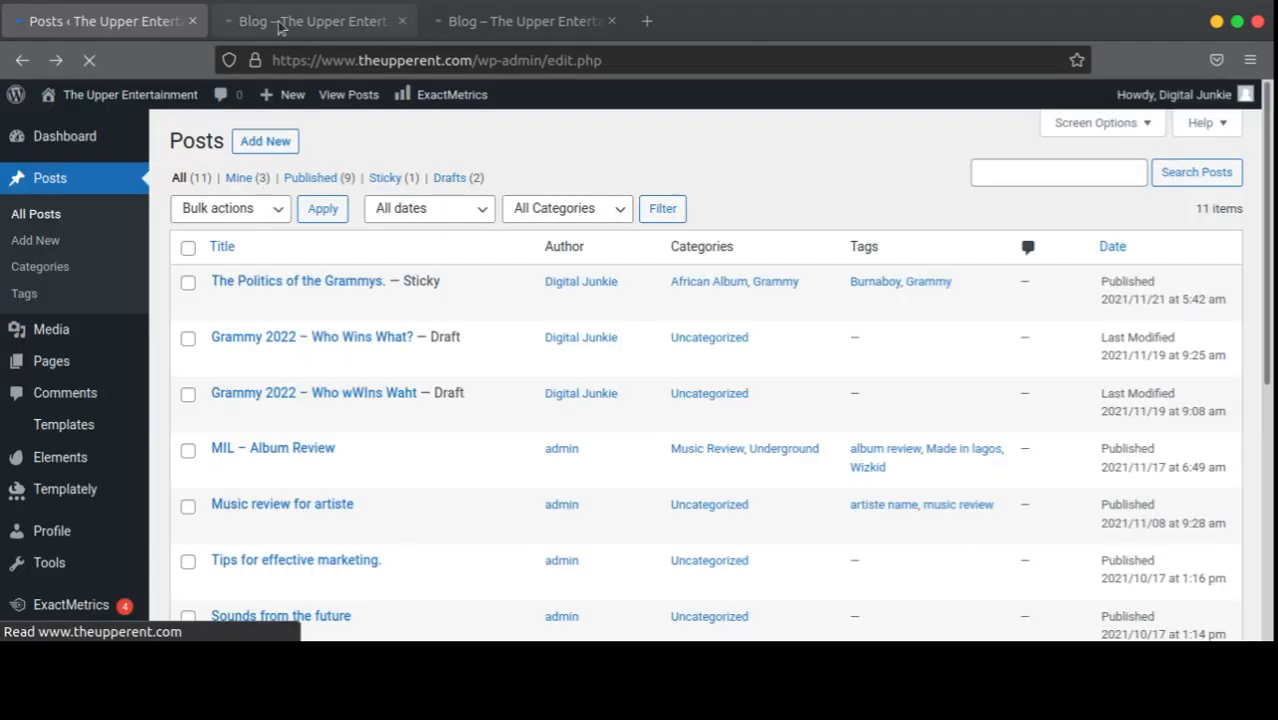
scroll(43, 405, down, 4)
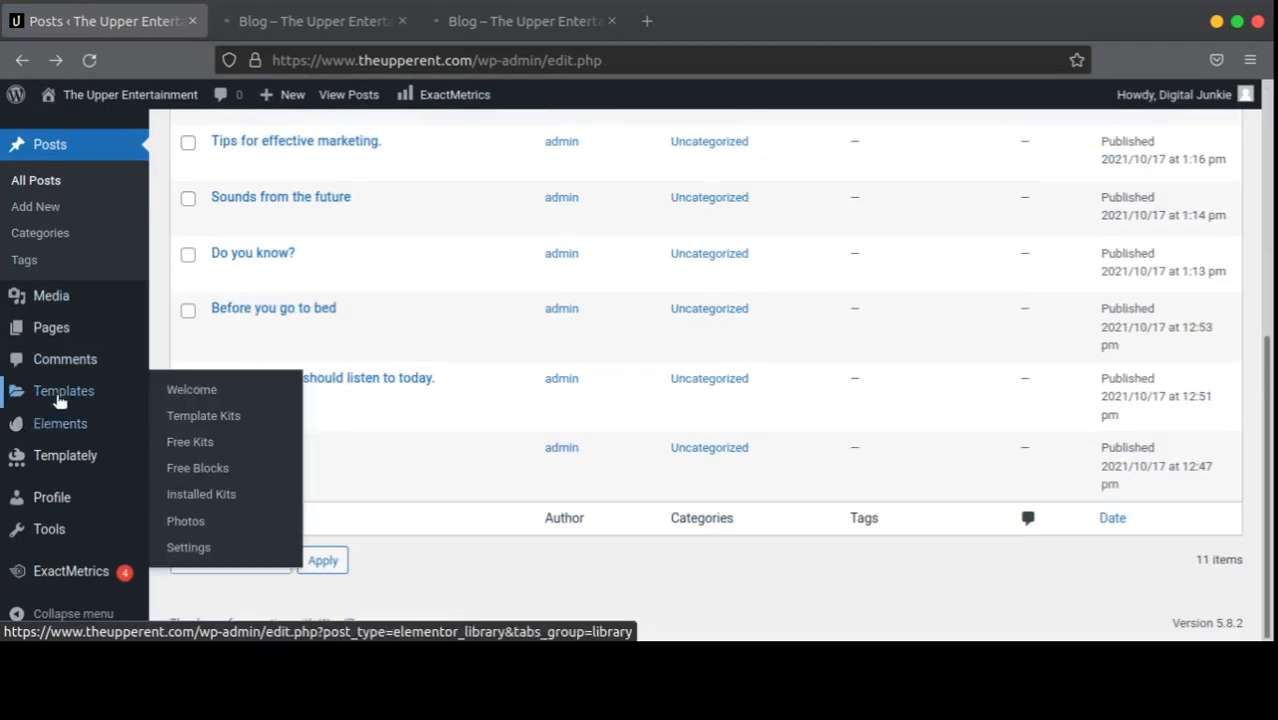
click(305, 21)
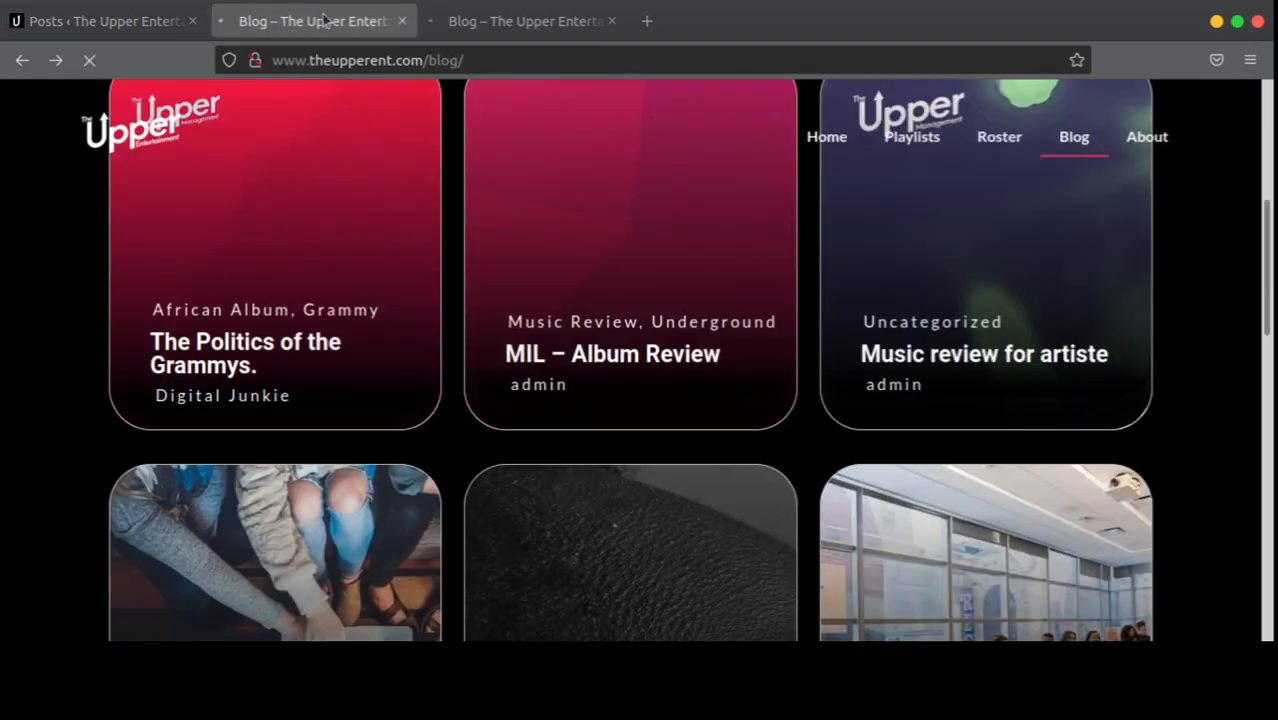
click(140, 25)
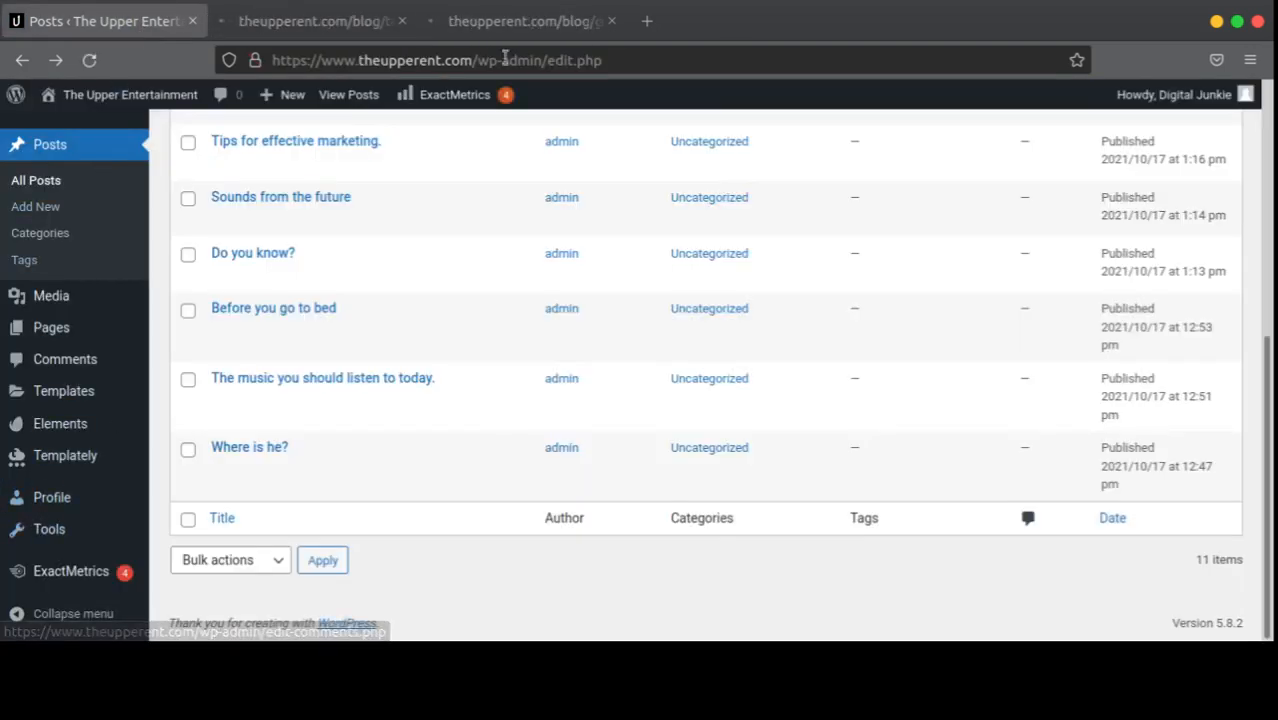
Step: Check the live Grammys post at /blog/grammys-politics/ and its Universe Album Category heading
click(522, 22)
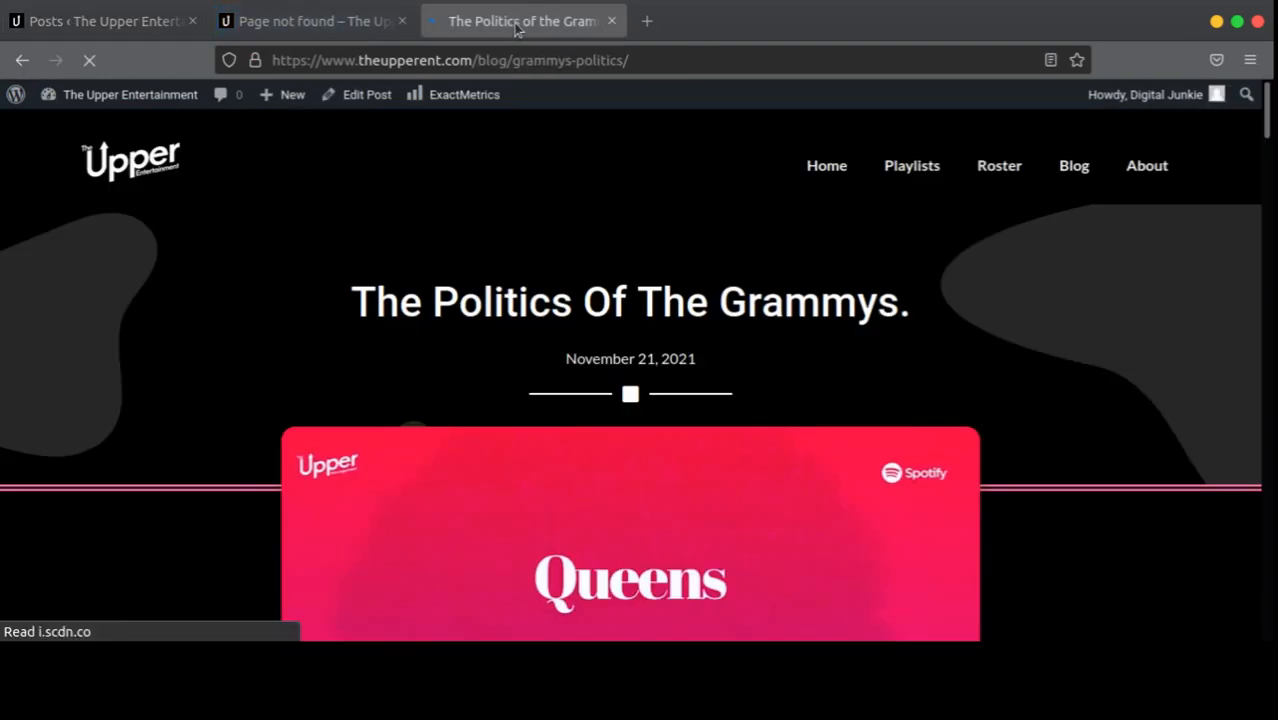
scroll(468, 336, down, 6)
scroll(468, 330, up, 5)
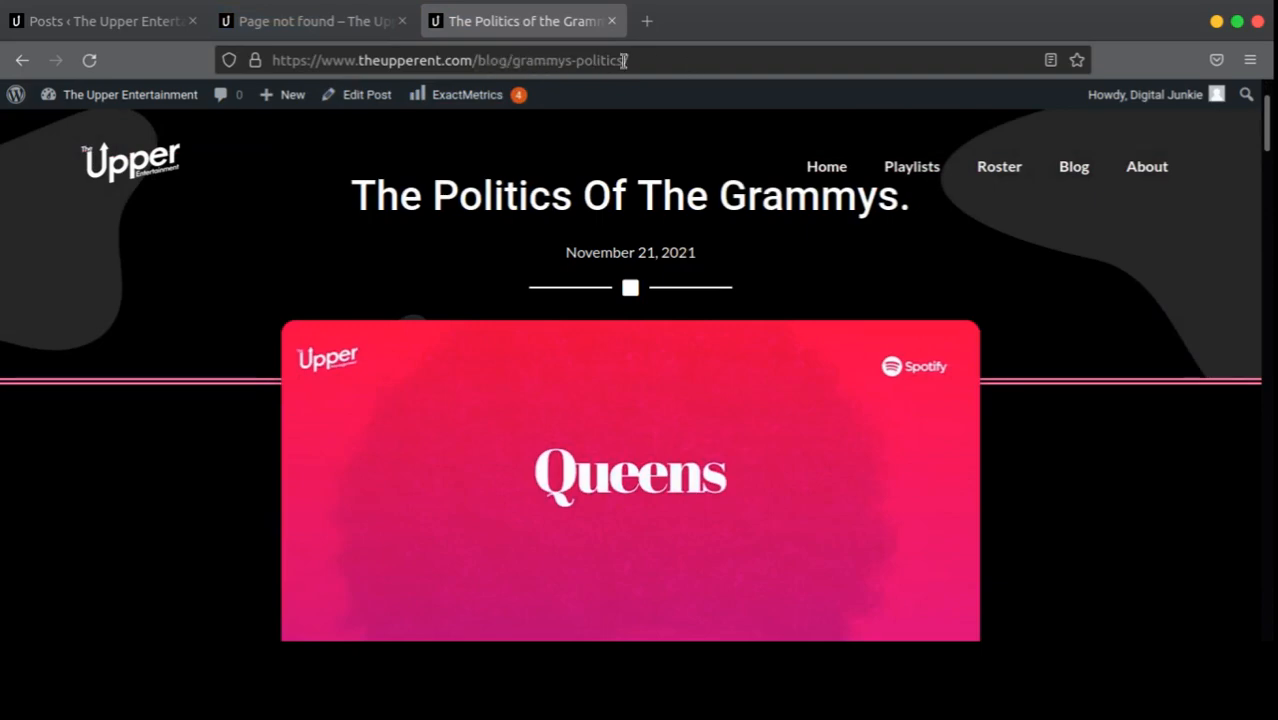
scroll(653, 348, down, 15)
scroll(622, 347, up, 4)
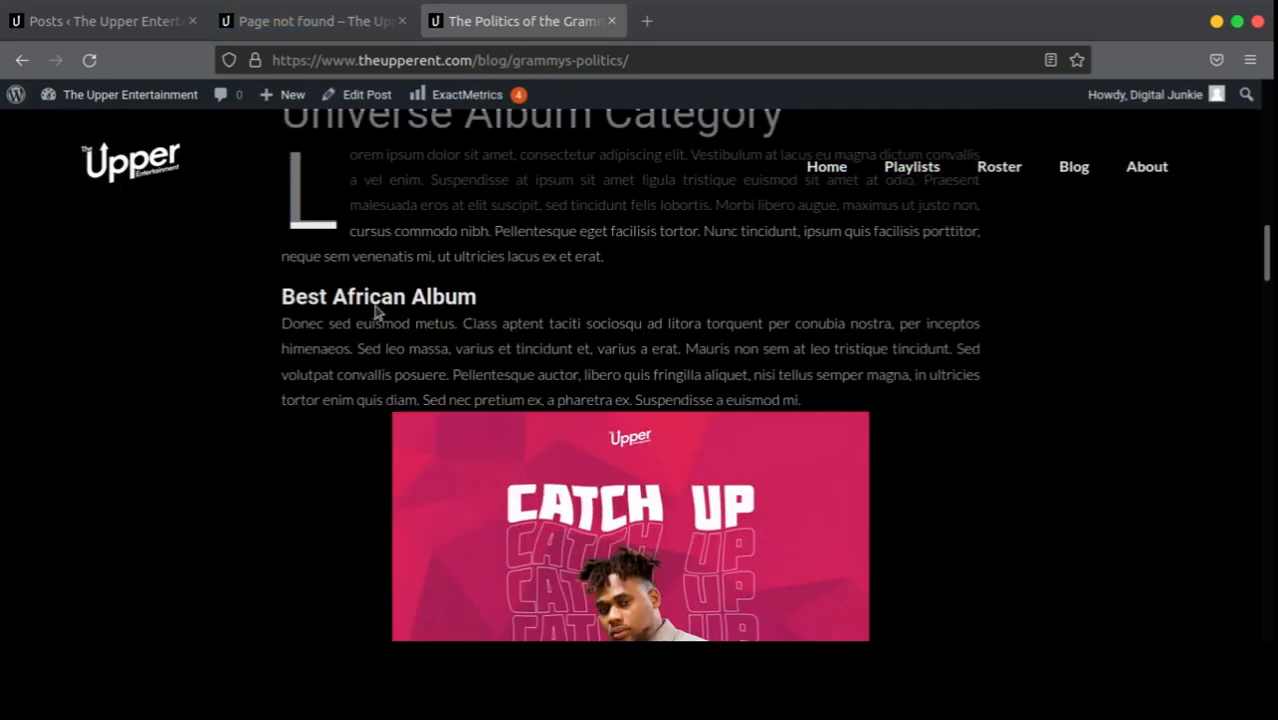
scroll(380, 290, up, 3)
drag(461, 323, 14, 320)
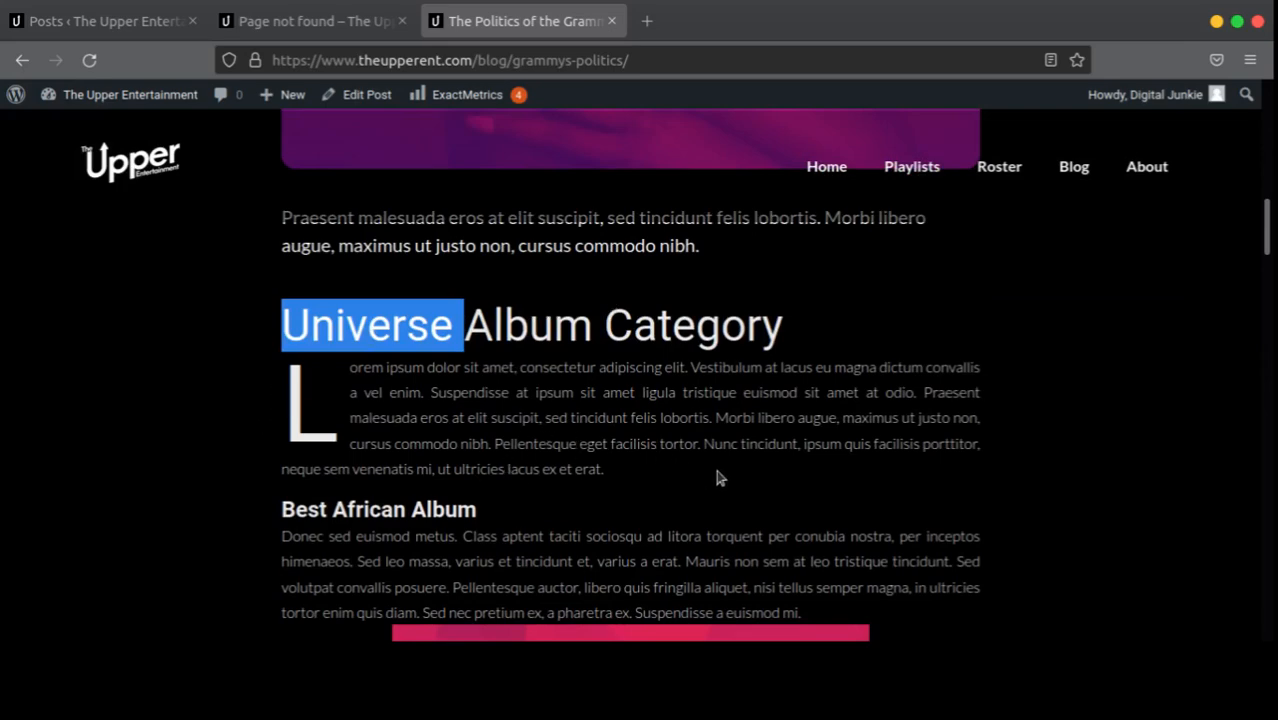
click(619, 456)
Step: Scroll through the rest of the post and close the Page not found tab
scroll(625, 455, down, 10)
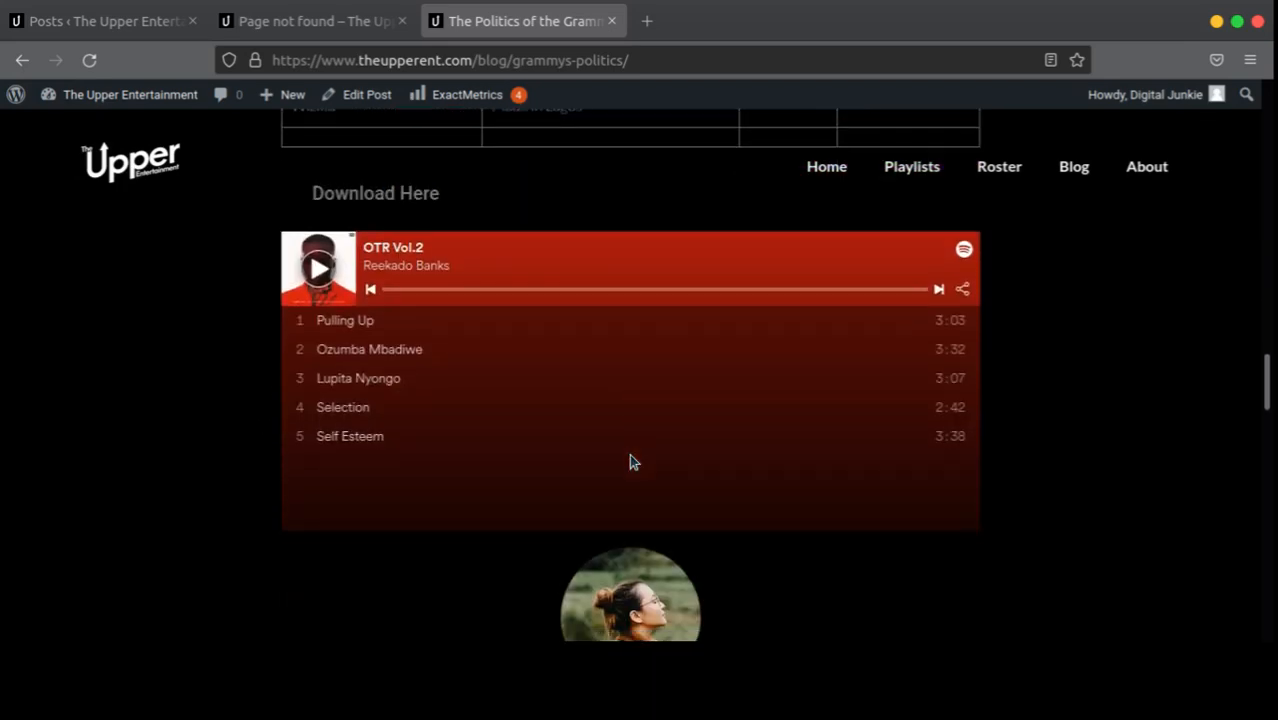
scroll(632, 460, down, 5)
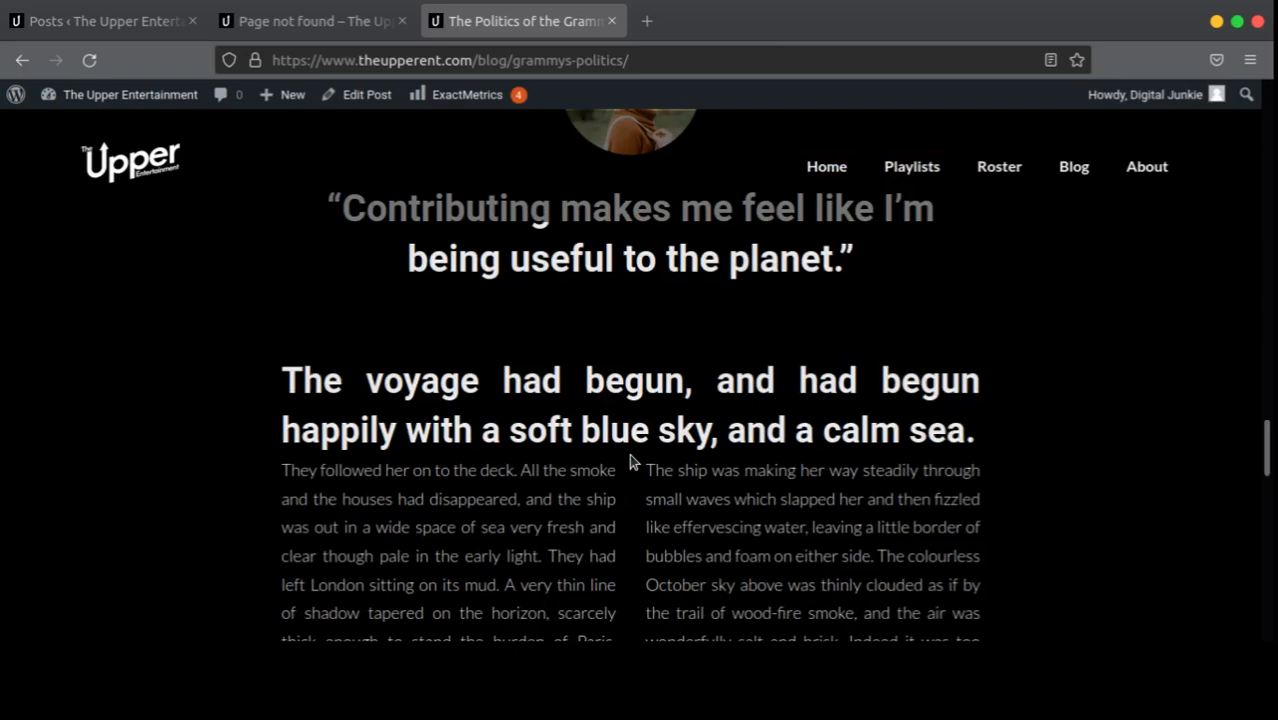
scroll(630, 462, up, 15)
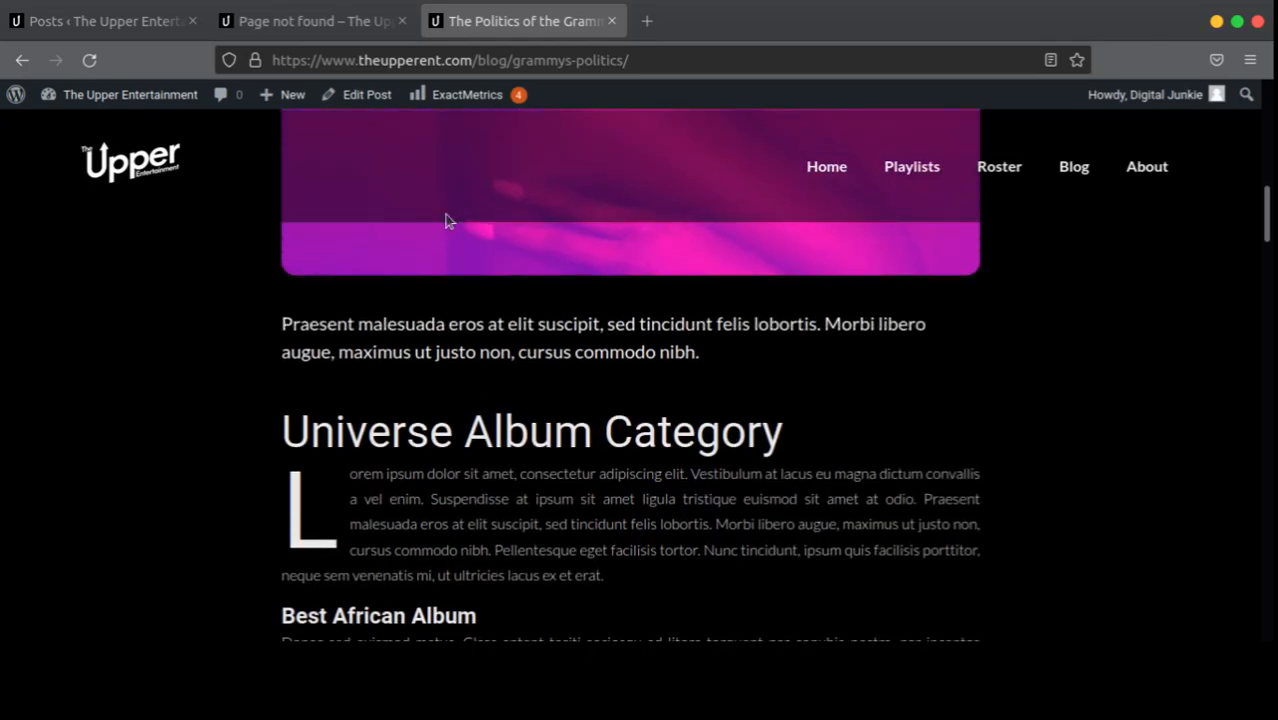
click(402, 21)
click(141, 25)
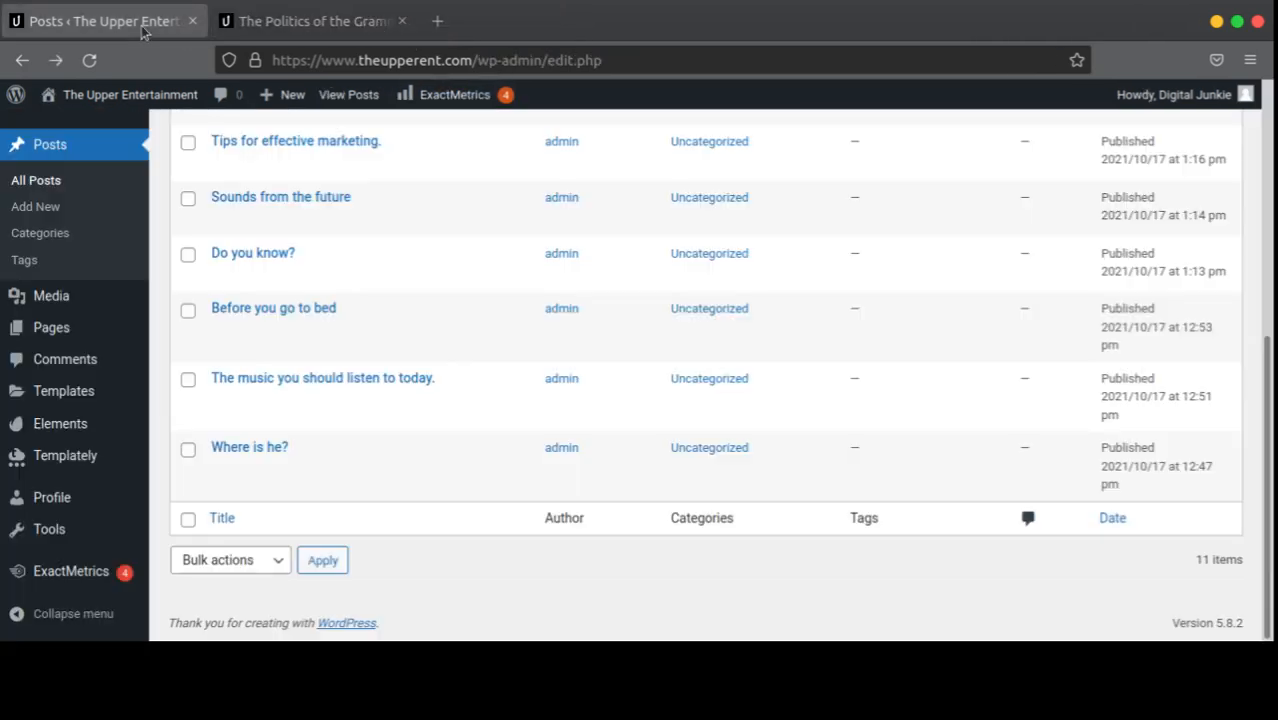
click(1216, 21)
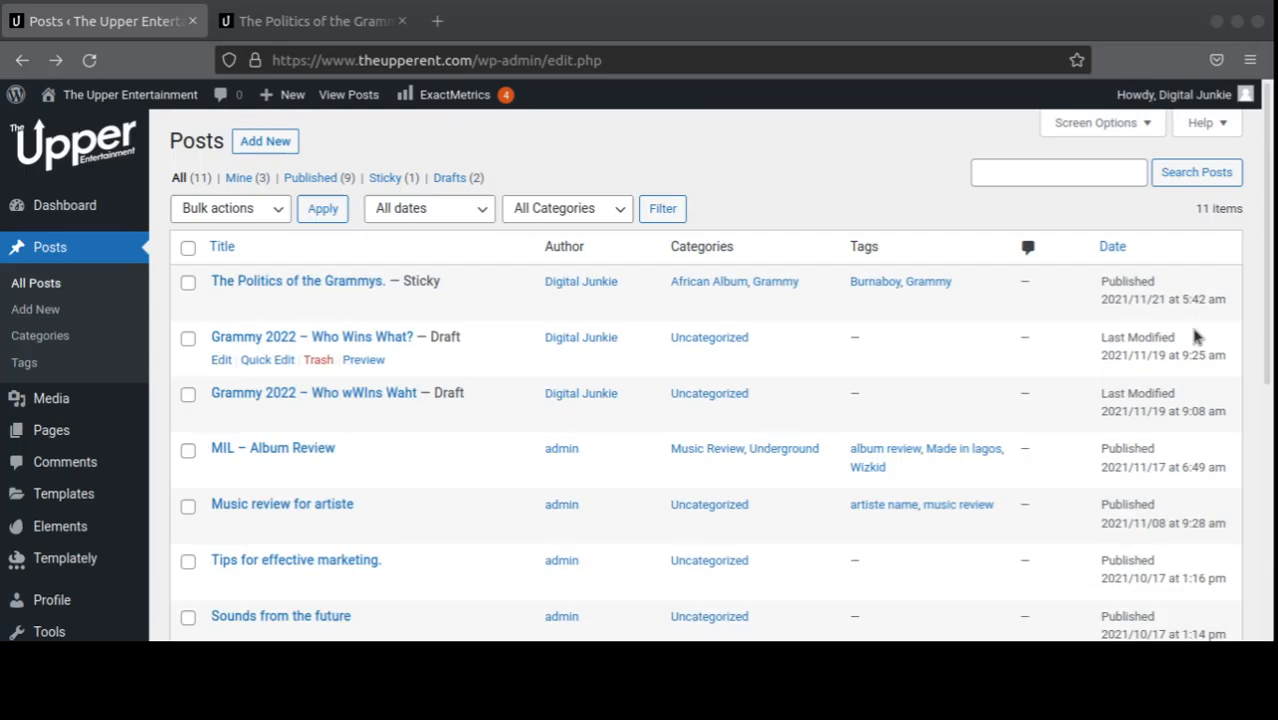
scroll(1001, 402, up, 5)
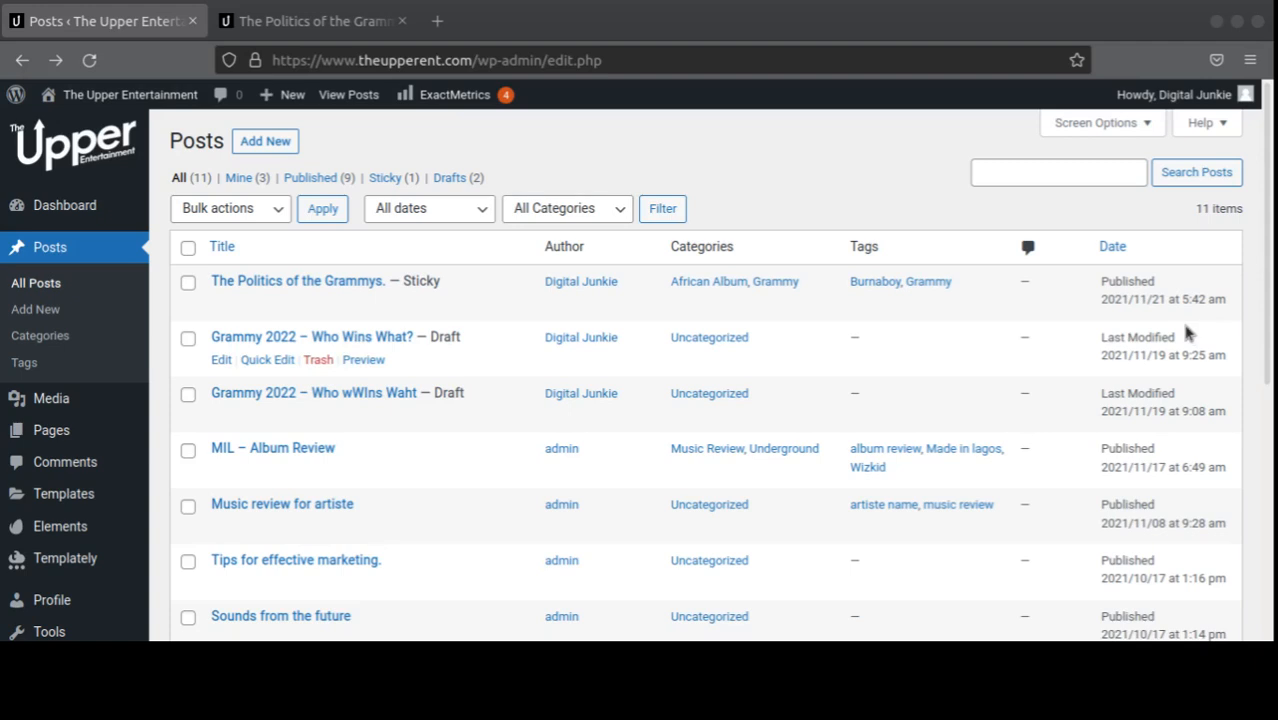